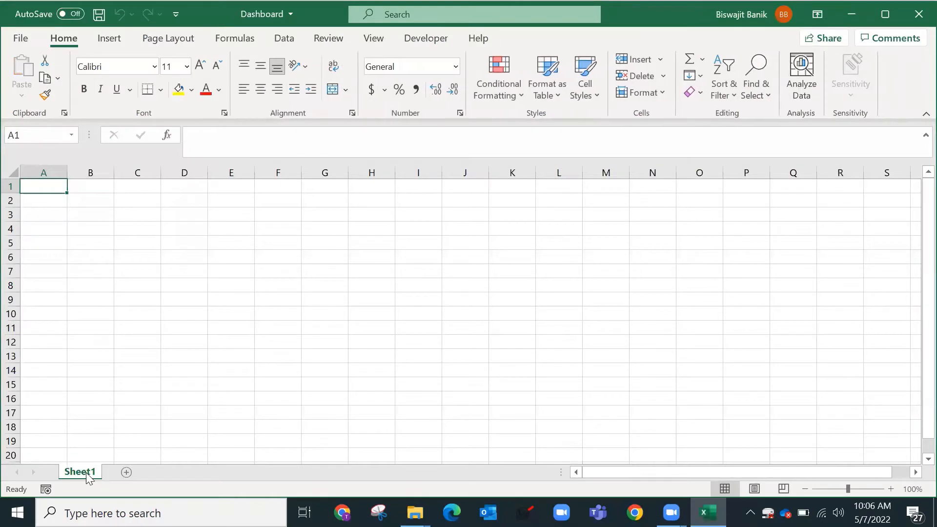
# Step: Rename the Sheet1 worksheet as "Raw Data"
pyautogui.doubleClick(86, 472)
pyautogui.write('Raw Data')
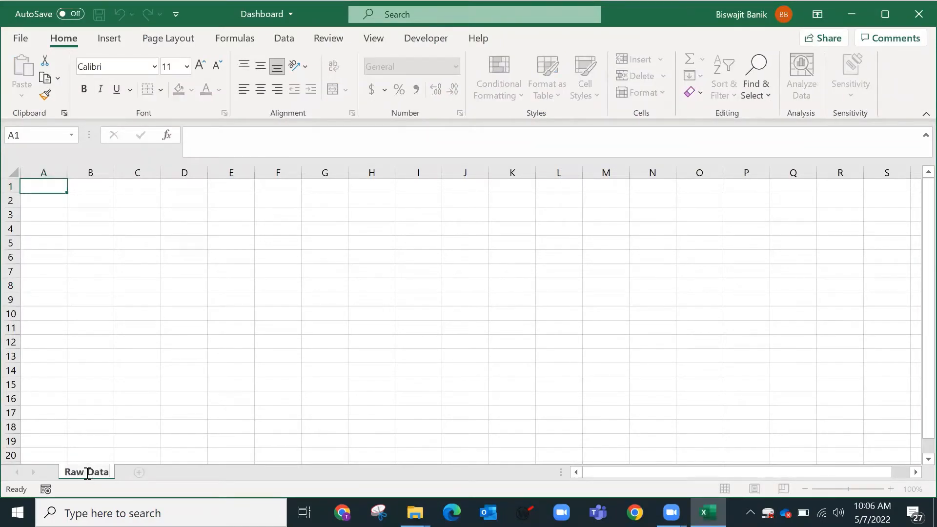
pyautogui.press('Return')
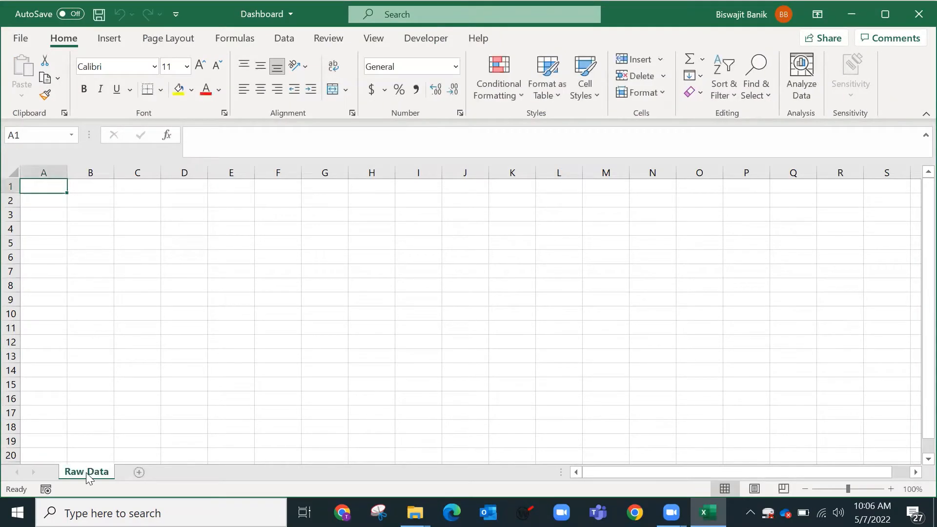
# Step: Enter the heading "Products" in cell A2
pyautogui.click(90, 197)
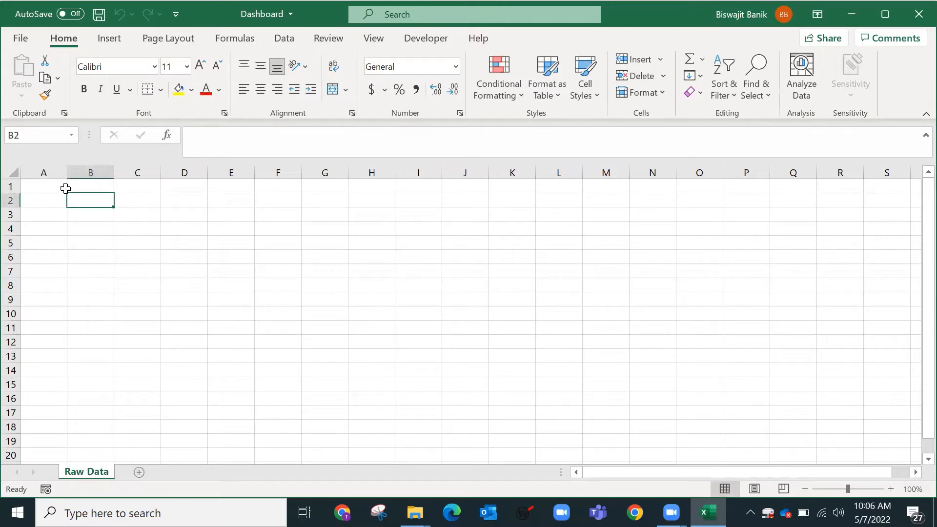
pyautogui.click(58, 200)
pyautogui.click(83, 200)
pyautogui.click(40, 205)
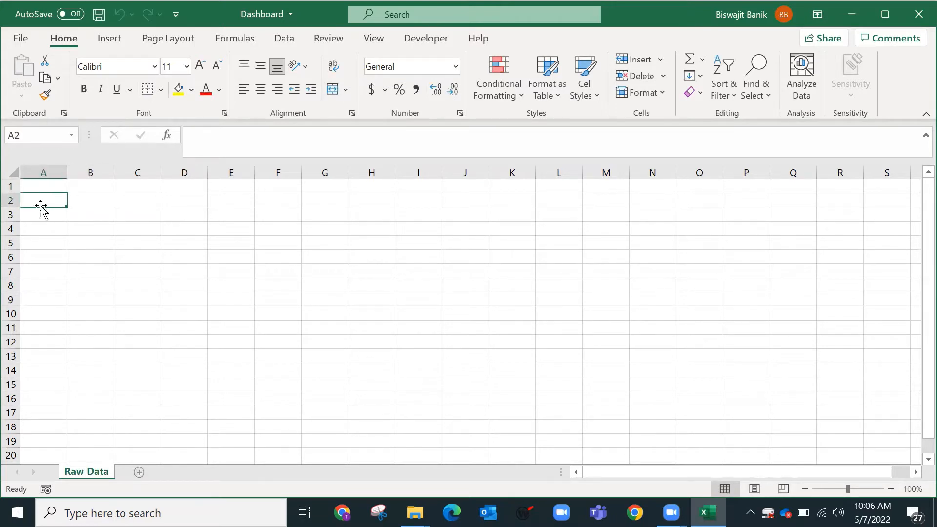
pyautogui.write('Products')
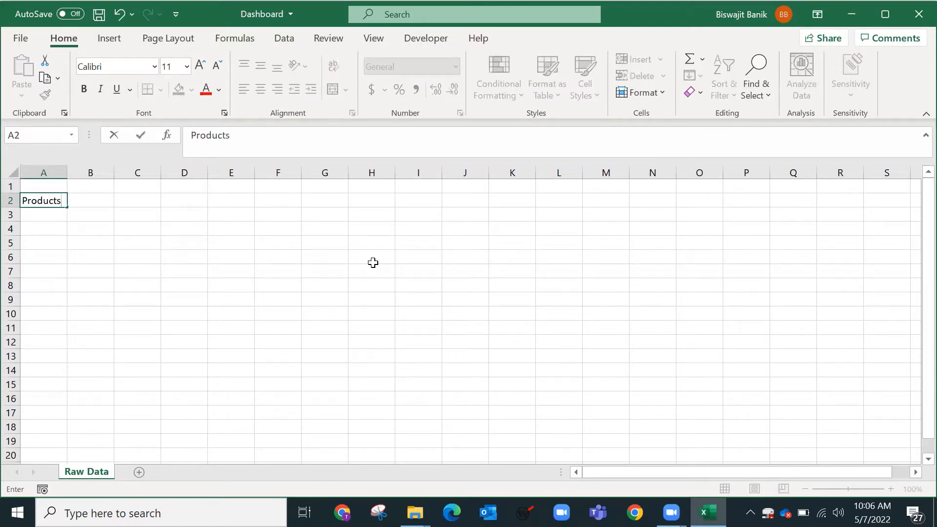
pyautogui.press('Return')
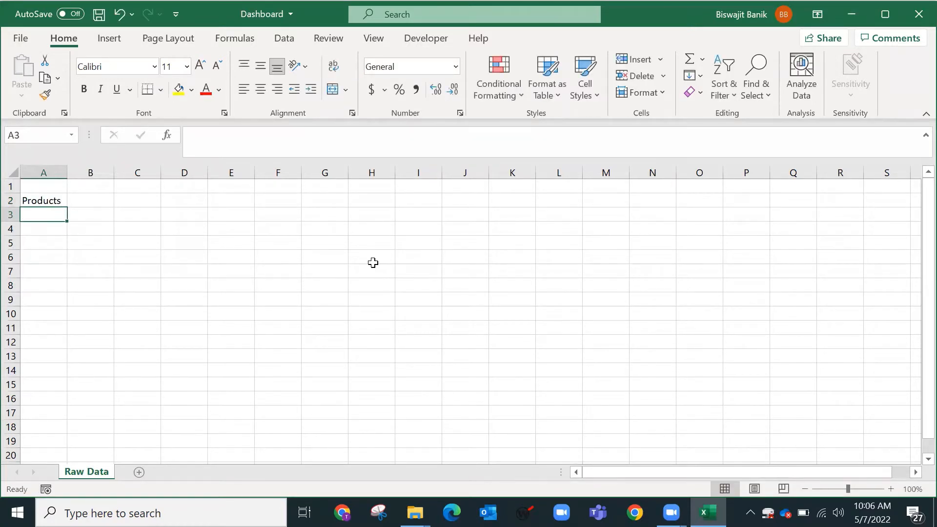
# Step: List "Product x", "product y" and "Product Z" in cells A3 to A5 under the Products heading
pyautogui.write('Product ')
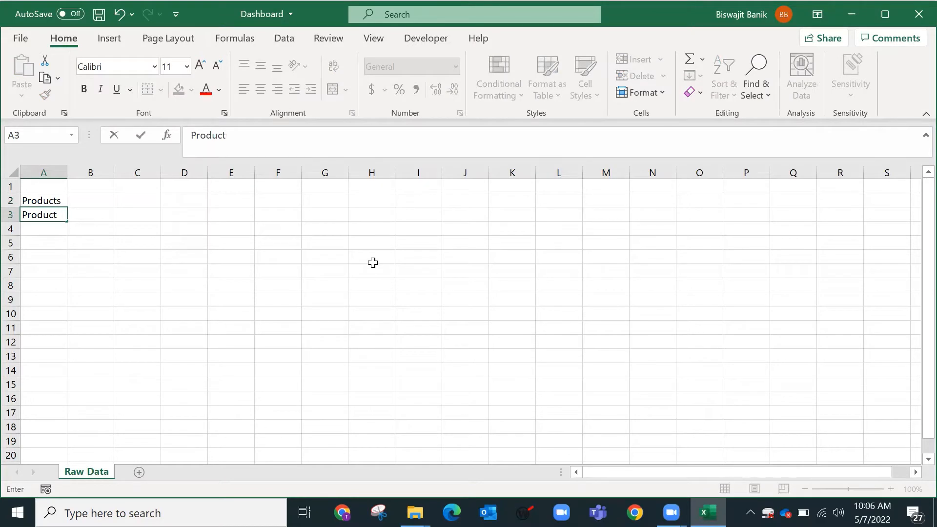
pyautogui.write('x')
pyautogui.press('Return')
pyautogui.write('pro')
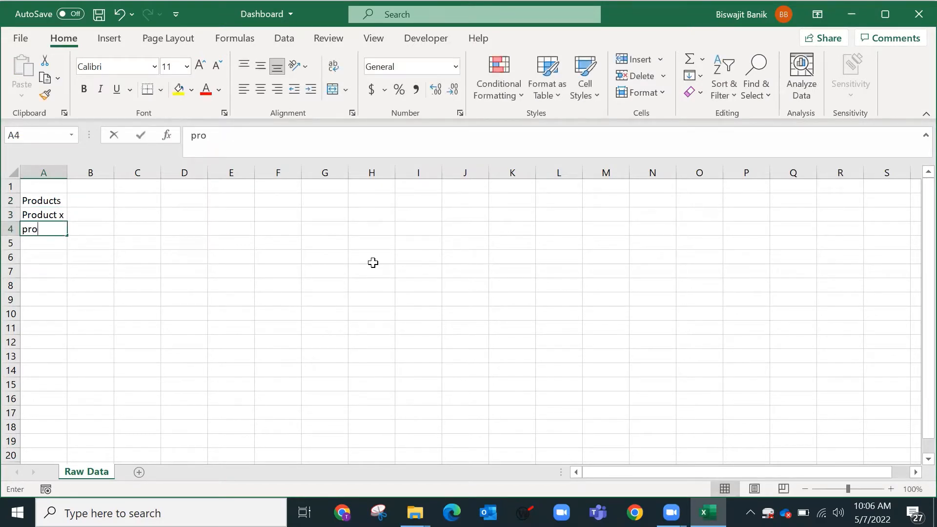
pyautogui.write('duct y')
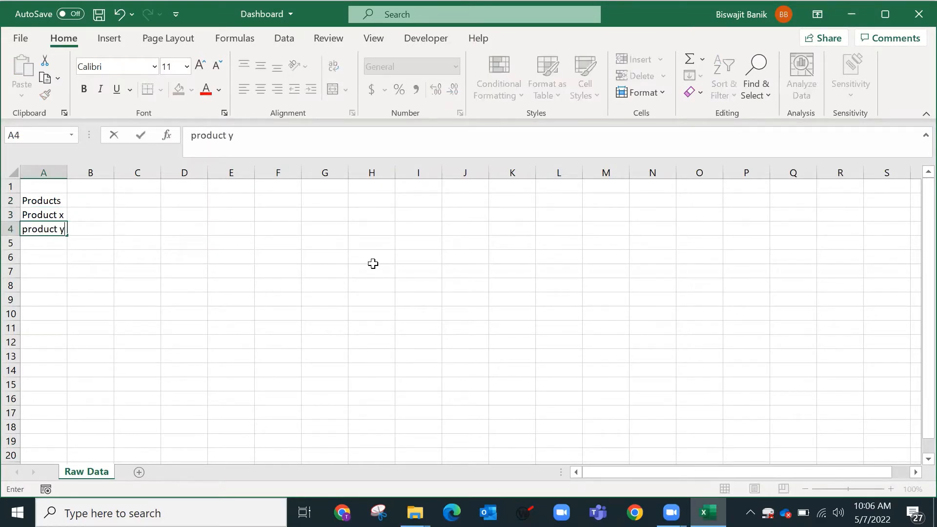
pyautogui.press('Return')
pyautogui.write('Pro')
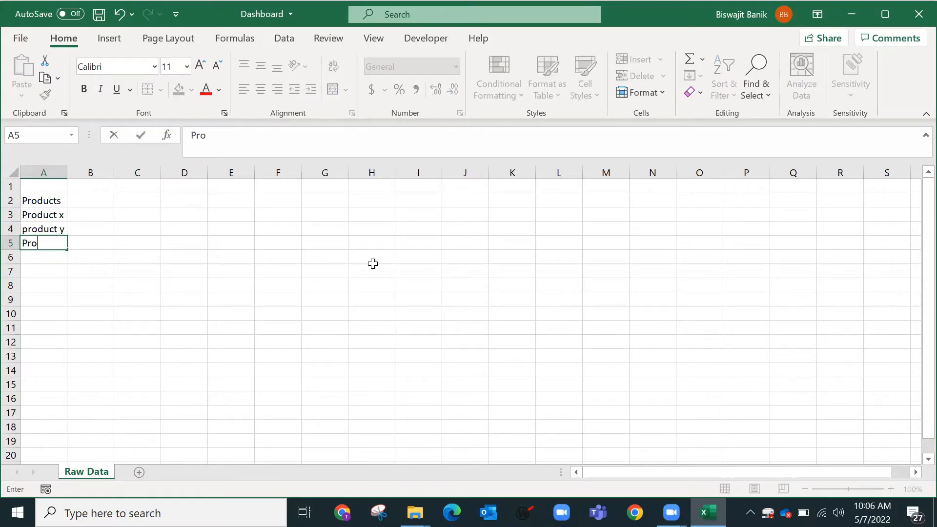
pyautogui.write('duct Z')
pyautogui.press('Return')
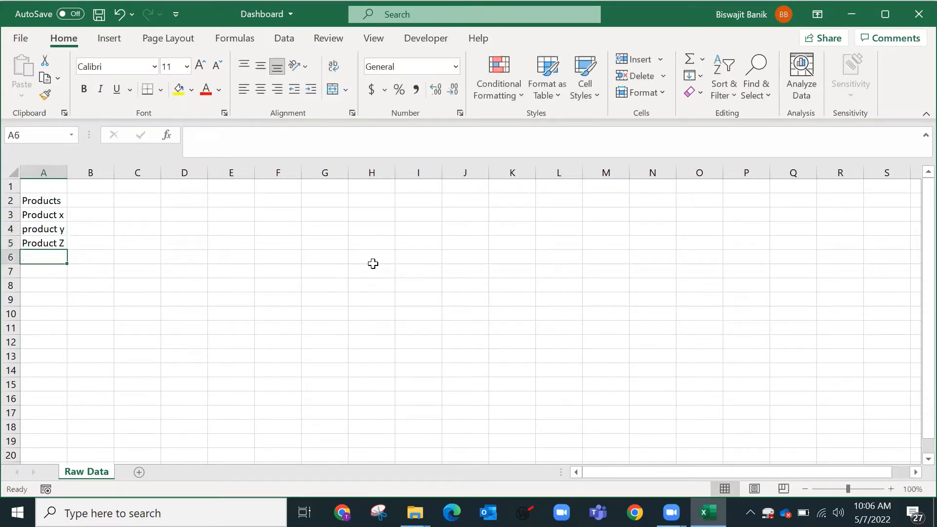
# Step: Correct the entry in A4 to "Product y" with a capital P
pyautogui.click(54, 224)
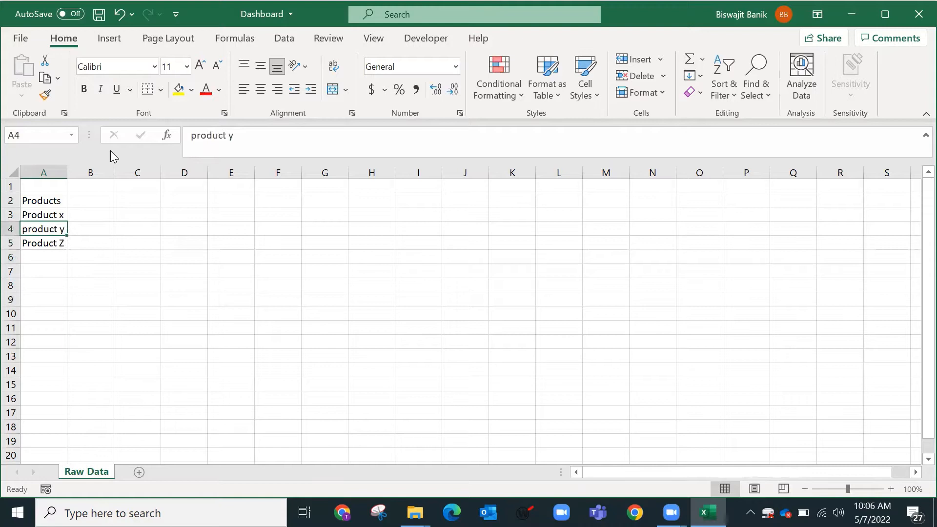
pyautogui.click(186, 134)
pyautogui.press('Delete')
pyautogui.write('P')
pyautogui.press('Return')
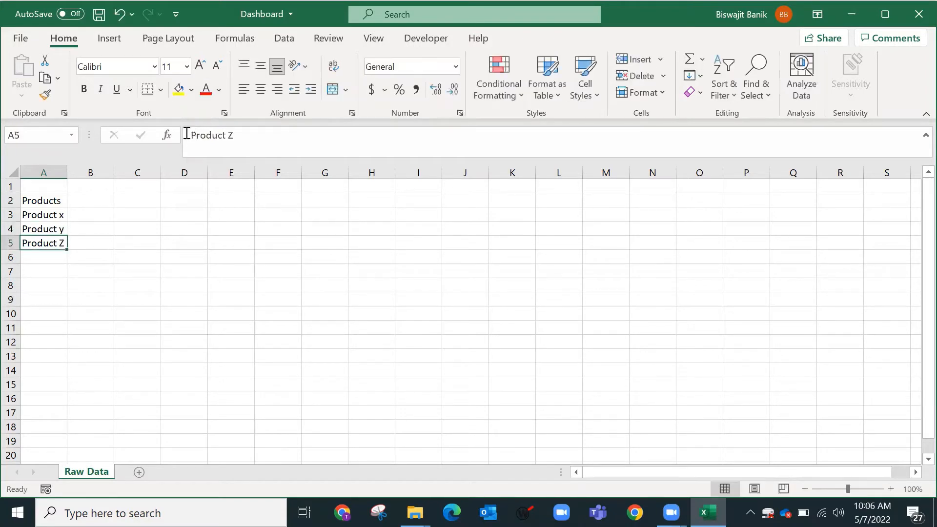
# Step: Insert a blank row above row 1 of the sheet
pyautogui.press('Up')
pyautogui.press('Up')
pyautogui.press('Up')
pyautogui.press('Up')
pyautogui.press('Right')
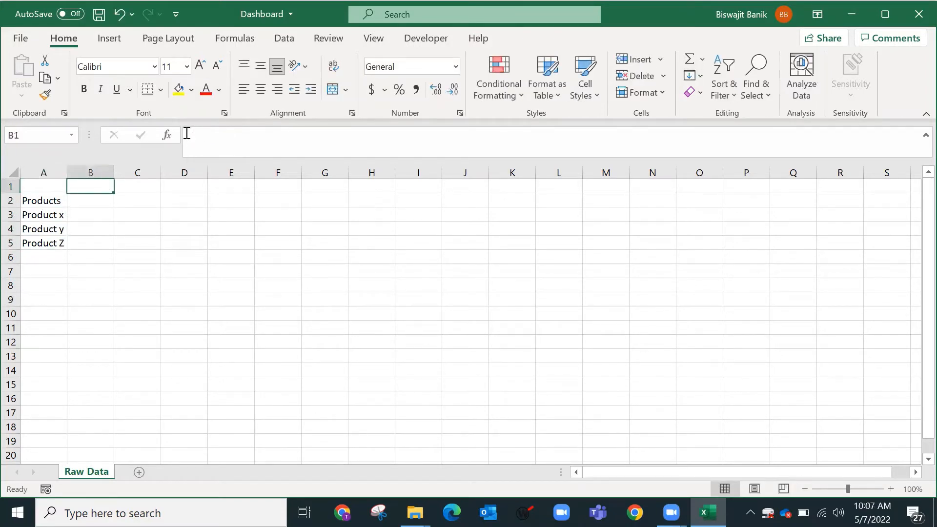
pyautogui.hotkey('shift', 'space')
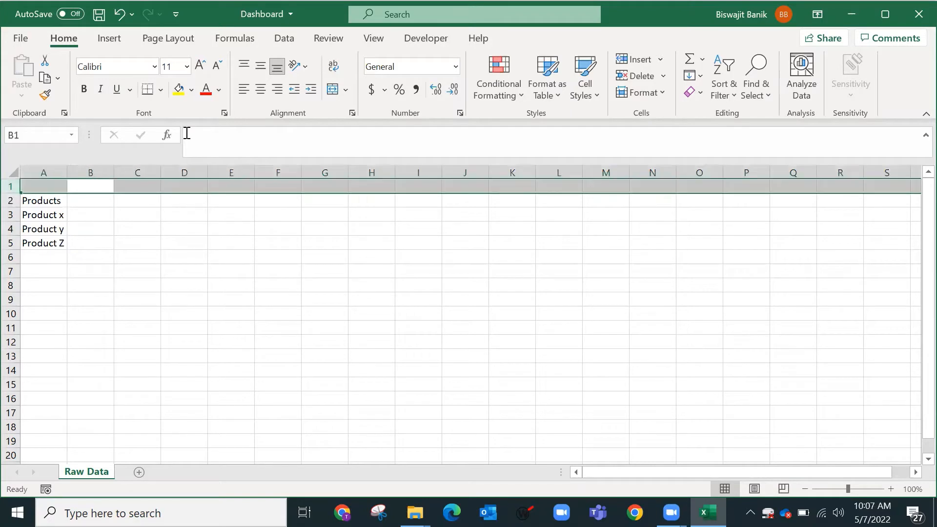
pyautogui.hotkey('ctrl', 'shift', '+')
# Step: Enter "Jan" in B2 and fill the month names across row 2 through Dec in M2
pyautogui.press('Down')
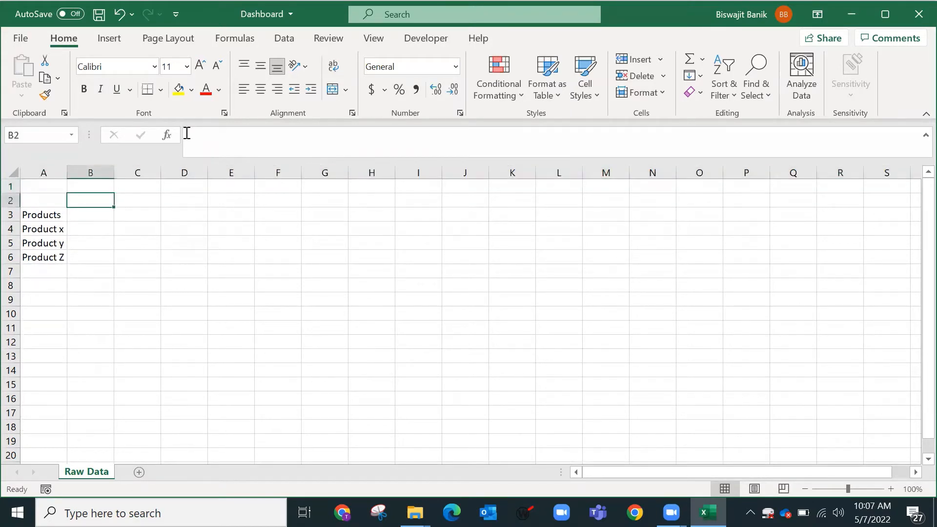
pyautogui.write('Jan')
pyautogui.press('Return')
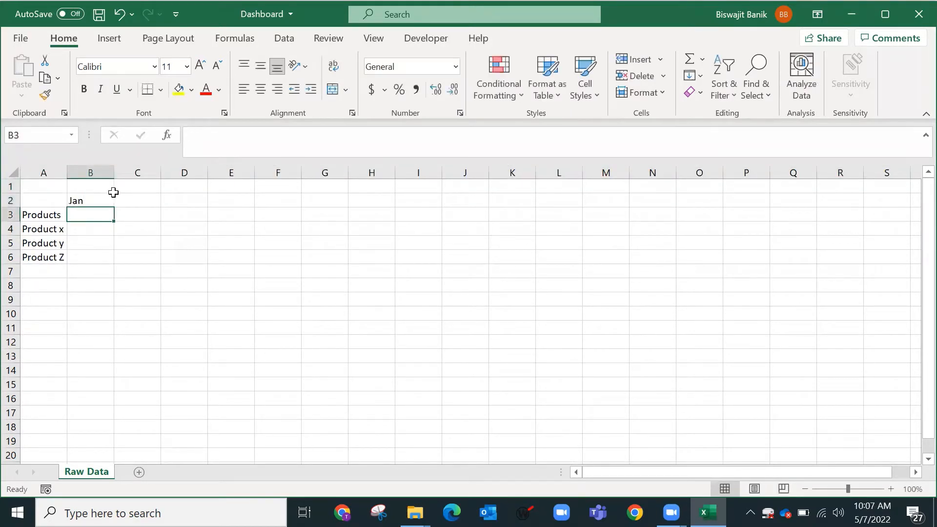
pyautogui.click(101, 201)
pyautogui.moveTo(114, 207); pyautogui.dragTo(629, 201)
# Step: Enter the year 2020 in row 1 and merge and center it across B1:M1 above the months
pyautogui.click(154, 184)
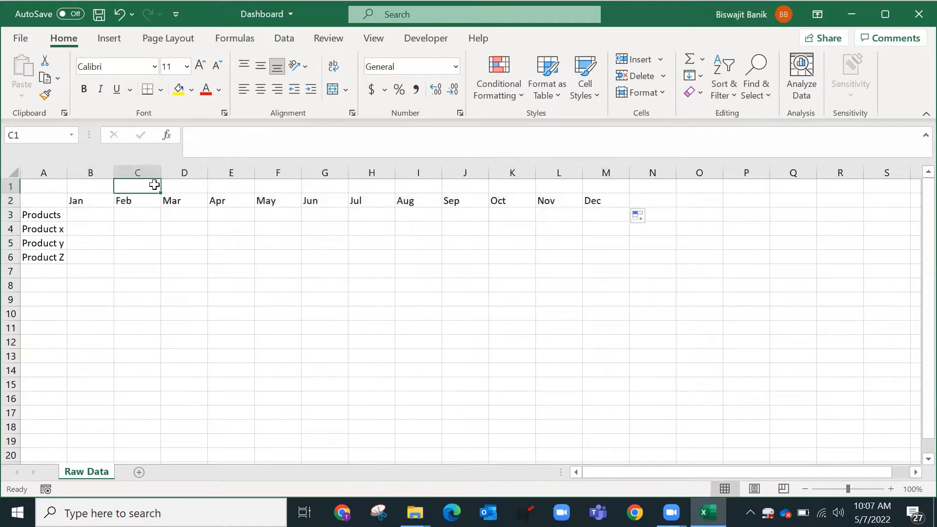
pyautogui.write('202')
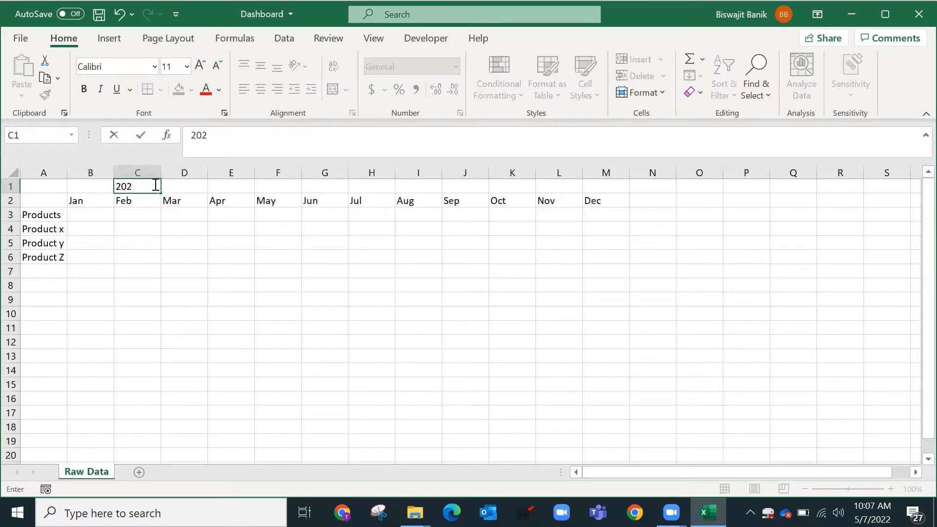
pyautogui.write('0')
pyautogui.press('Return')
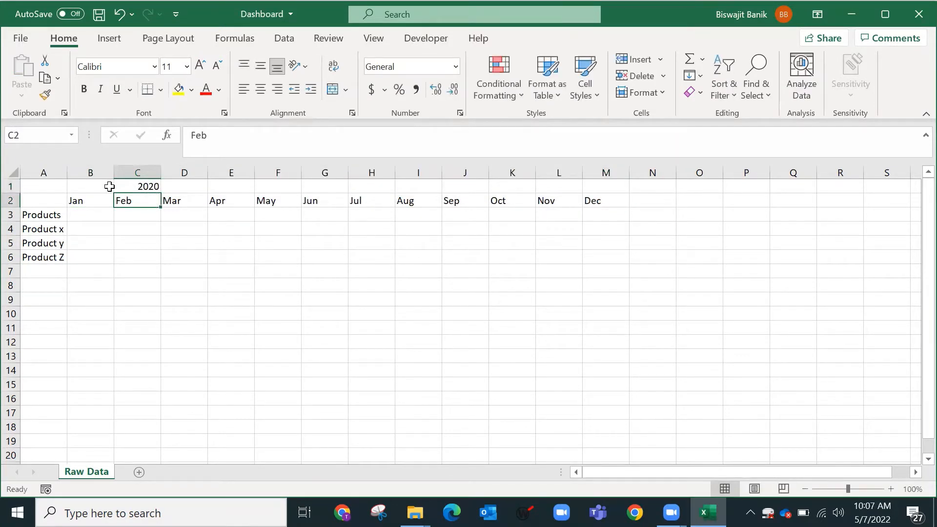
pyautogui.moveTo(110, 186); pyautogui.dragTo(604, 174)
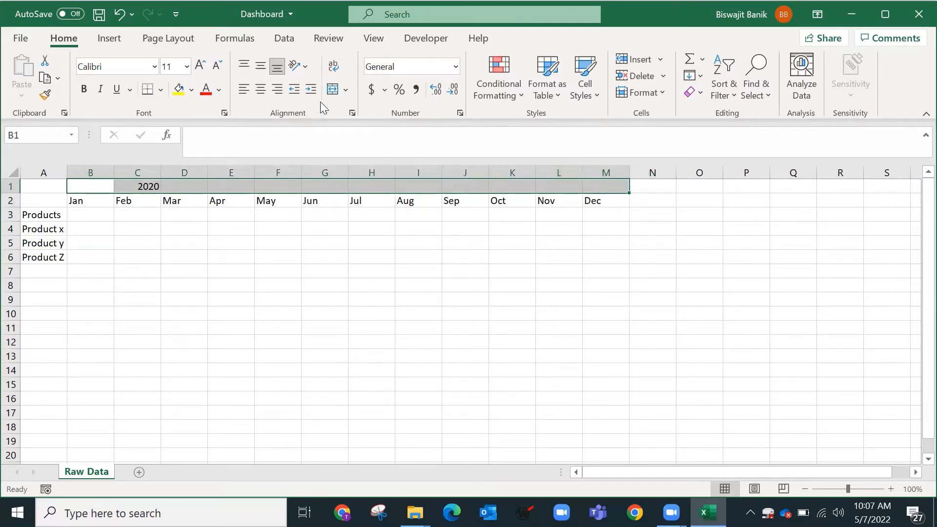
pyautogui.click(332, 88)
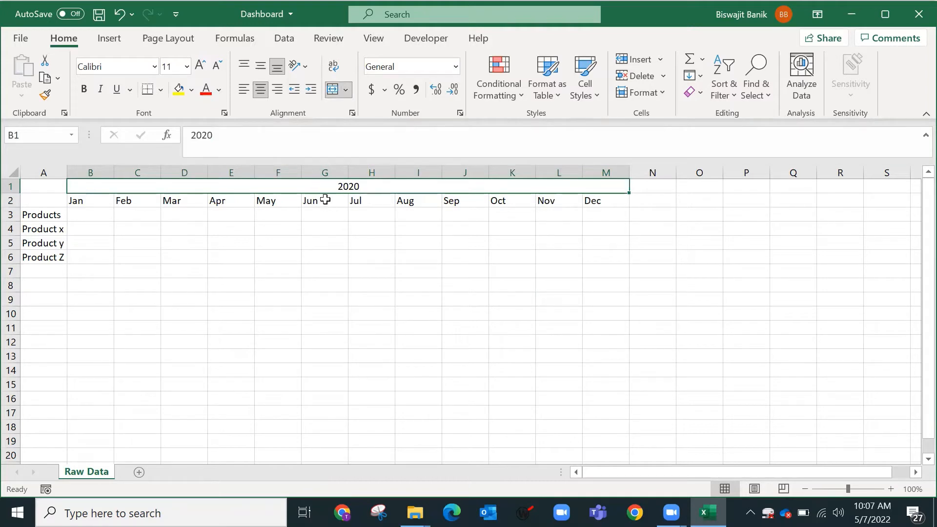
# Step: Copy the 2020 year and month headers to the block starting at N1 and change the copied year to 2021
pyautogui.moveTo(332, 188); pyautogui.dragTo(333, 194)
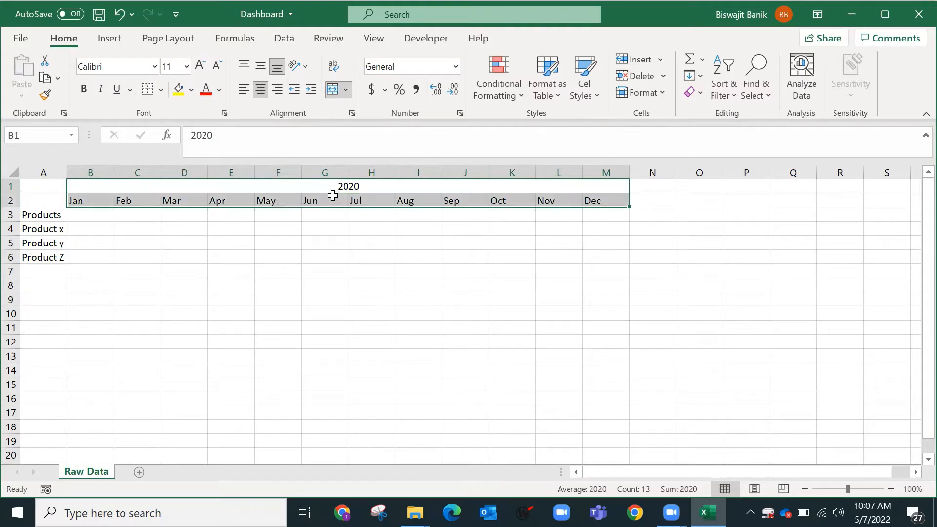
pyautogui.hotkey('ctrl', 'c')
pyautogui.click(651, 184)
pyautogui.hotkey('ctrl', 'v')
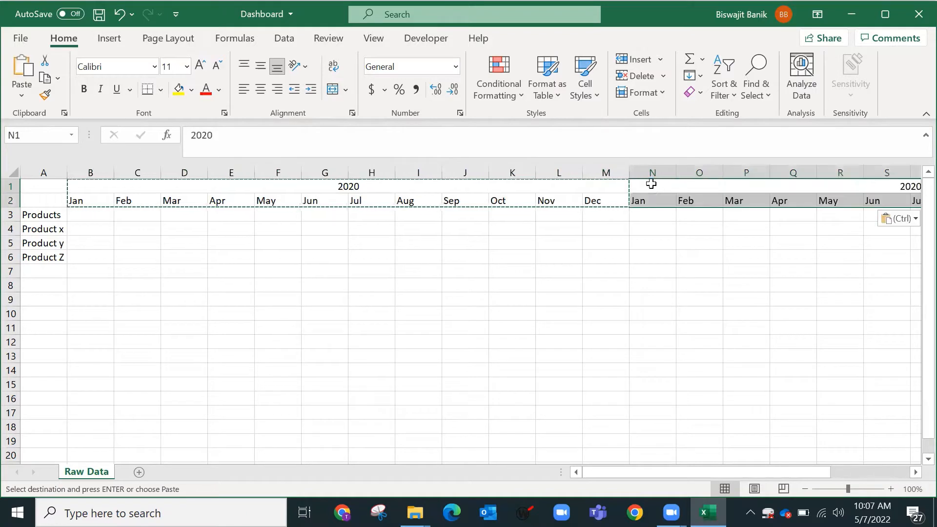
pyautogui.click(652, 184)
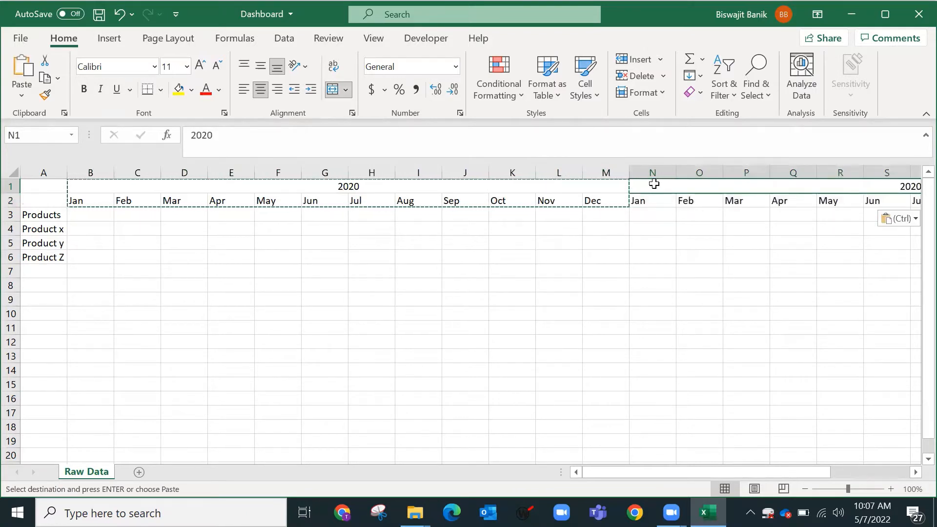
pyautogui.write('2021')
pyautogui.press('Return')
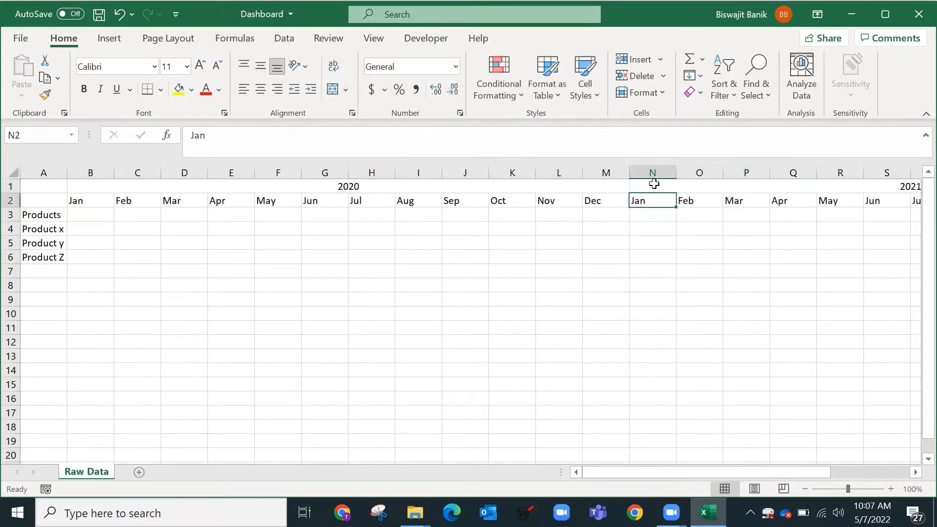
# Step: Resize month columns B through Y evenly so both years fit on screen, and adjust the width of column A
pyautogui.click(12, 174)
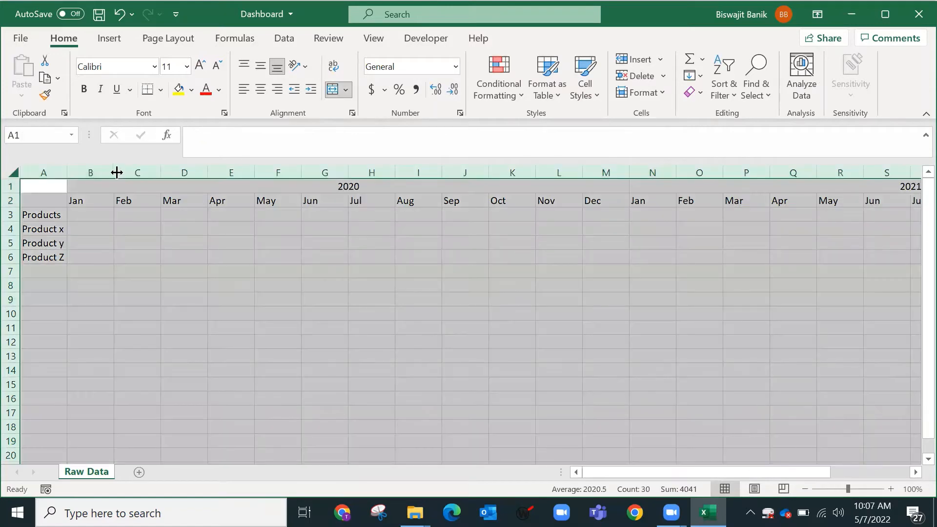
pyautogui.moveTo(117, 173)
pyautogui.mouseDown()
pyautogui.moveTo(84, 173)
pyautogui.moveTo(657, 173)
pyautogui.mouseUp()
pyautogui.click(102, 180)
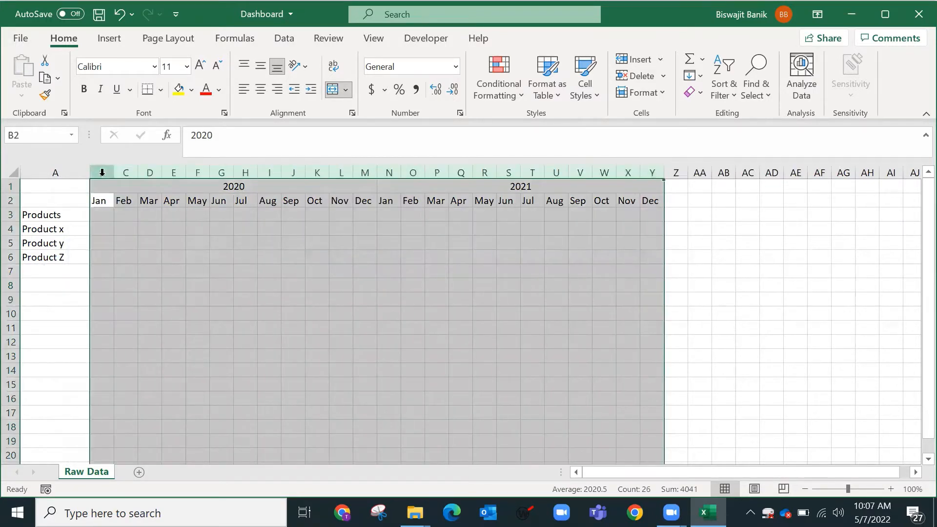
pyautogui.moveTo(114, 173); pyautogui.dragTo(75, 171)
pyautogui.click(66, 174)
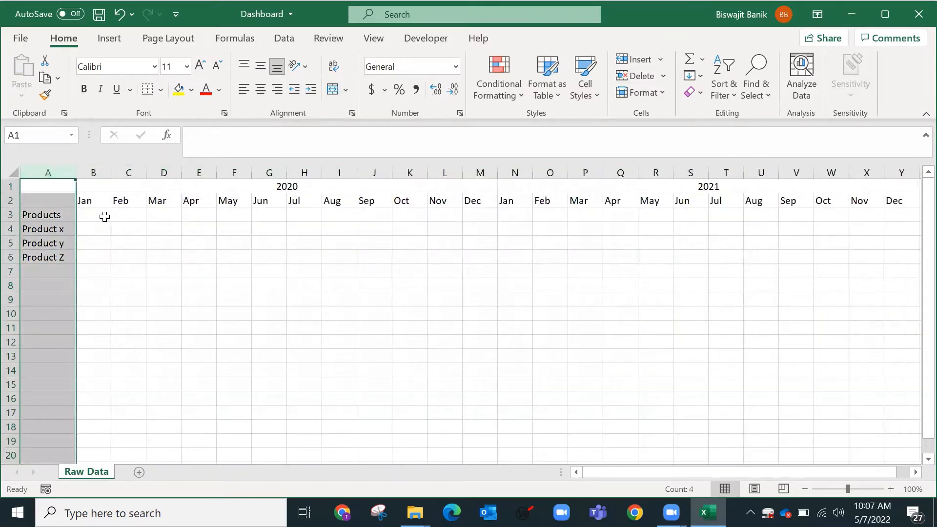
# Step: Enter the formula =RANDBETWEEN(1000,5000) in cell B3
pyautogui.click(105, 215)
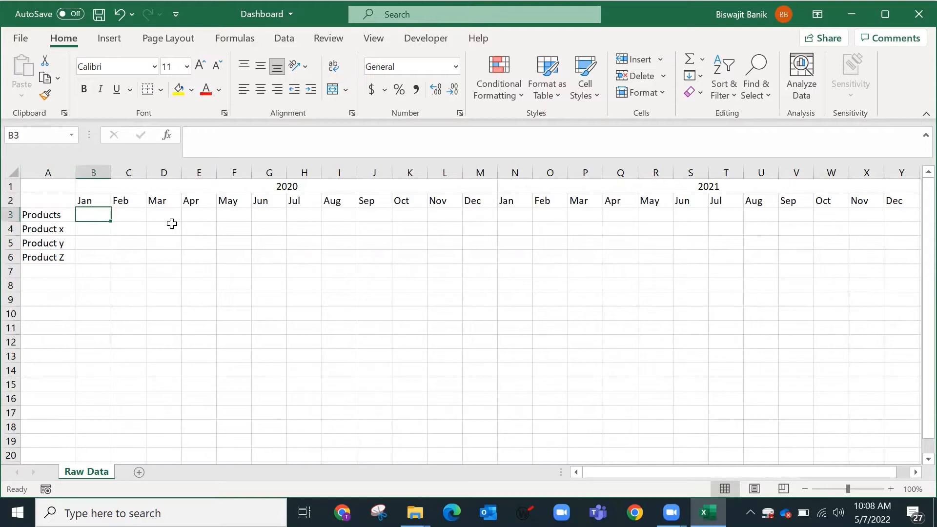
pyautogui.write('=randbe')
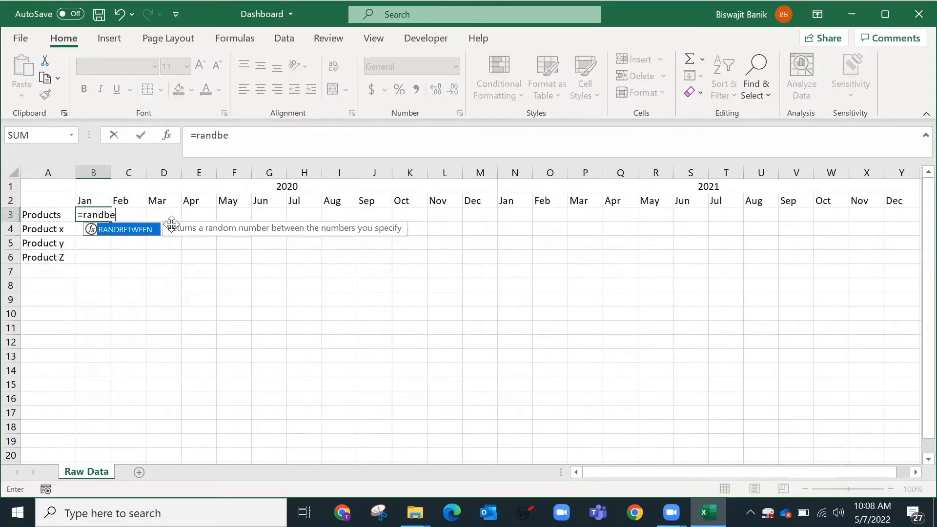
pyautogui.press('Tab')
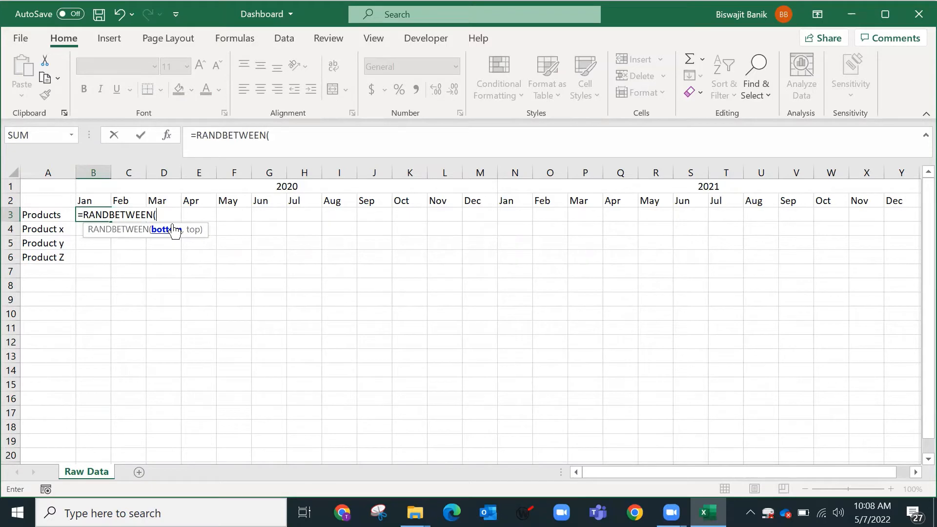
pyautogui.write('1000,5000')
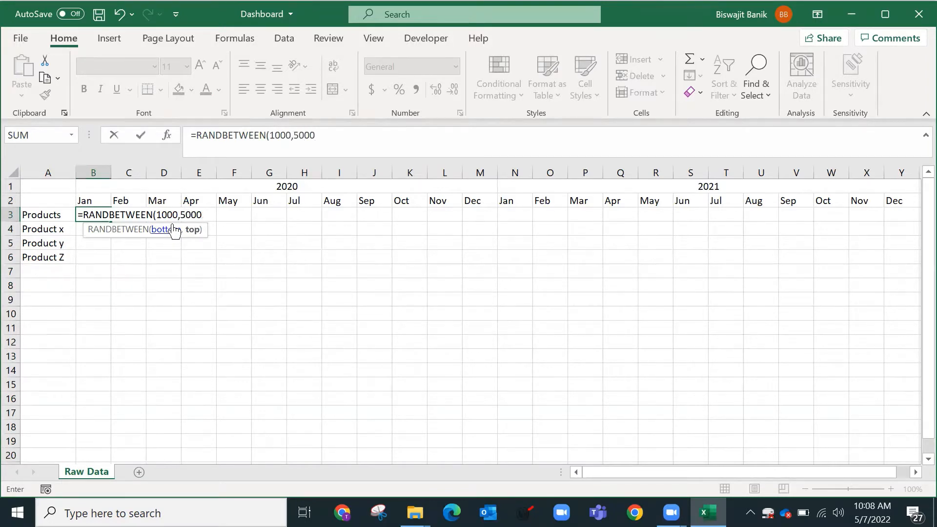
pyautogui.press('Return')
# Step: Move the Products label from A3 up to A2 so it sits in the month header row
pyautogui.press('Up')
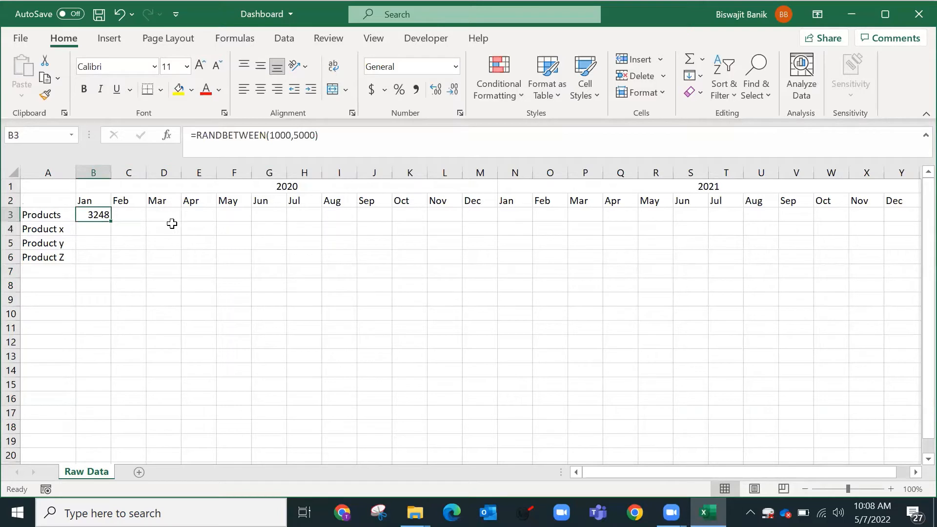
pyautogui.press('Left')
pyautogui.hotkey('ctrl', 'x')
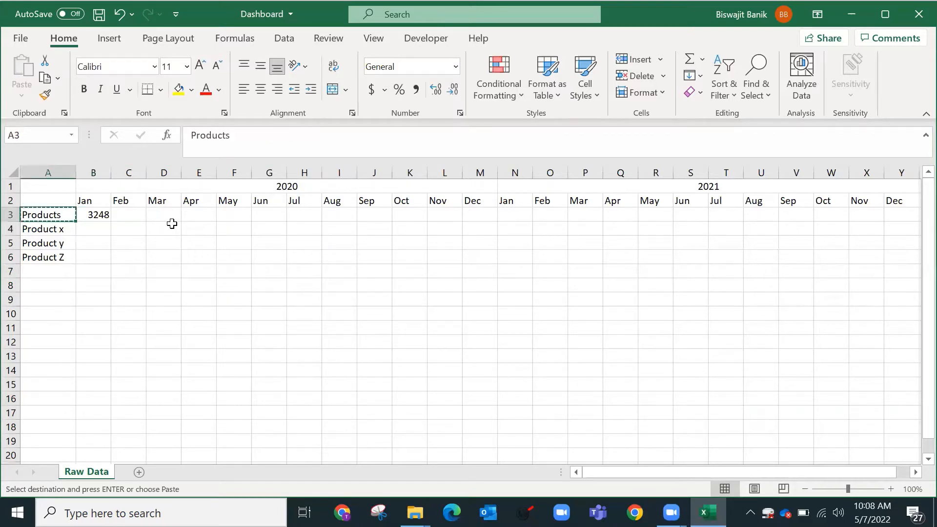
pyautogui.press('Up')
pyautogui.hotkey('ctrl', 'v')
# Step: Move the RANDBETWEEN formula from B3 down to B4, beside Product x
pyautogui.press('Down')
pyautogui.press('Down')
pyautogui.press('Right')
pyautogui.press('Up')
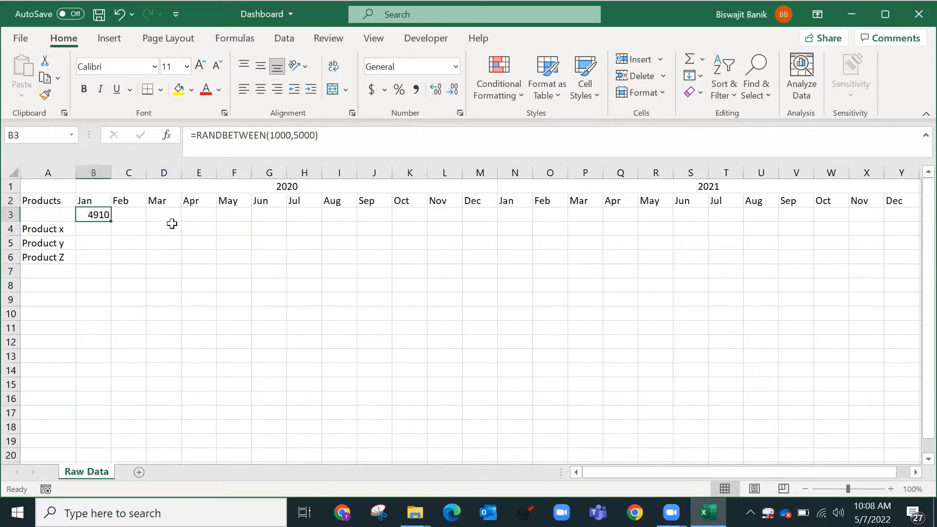
pyautogui.hotkey('ctrl', 'c')
pyautogui.press('Down')
pyautogui.hotkey('ctrl', 'v')
# Step: Delete the empty row 3 between the headers and the product rows
pyautogui.press('Up')
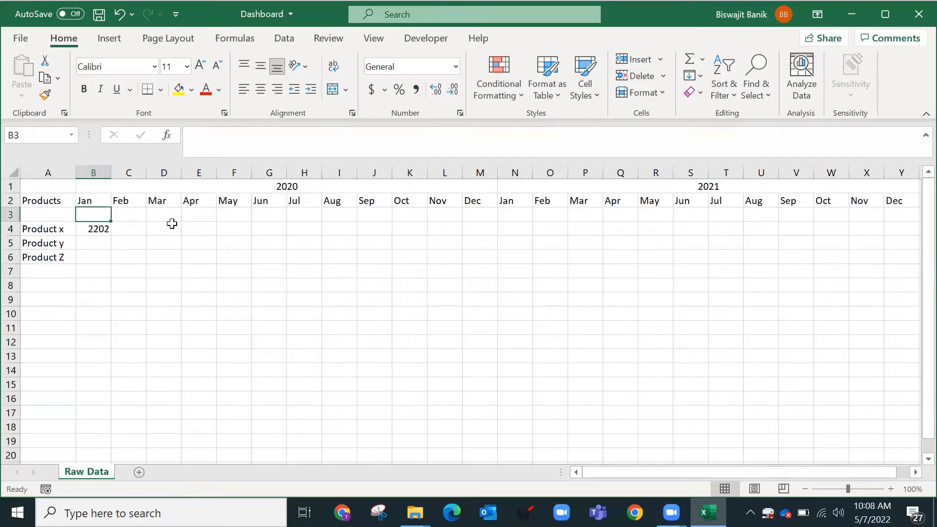
pyautogui.hotkey('shift', 'space')
pyautogui.hotkey('ctrl', '-')
pyautogui.press('Down')
pyautogui.press('Up')
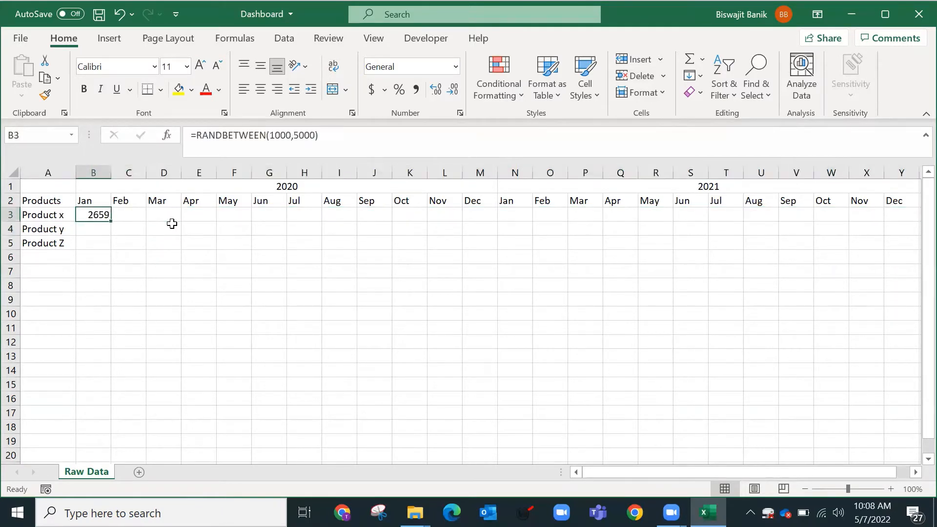
# Step: Fill the RANDBETWEEN formula in B3 down through B5 for Product y and Product Z
pyautogui.press('Down')
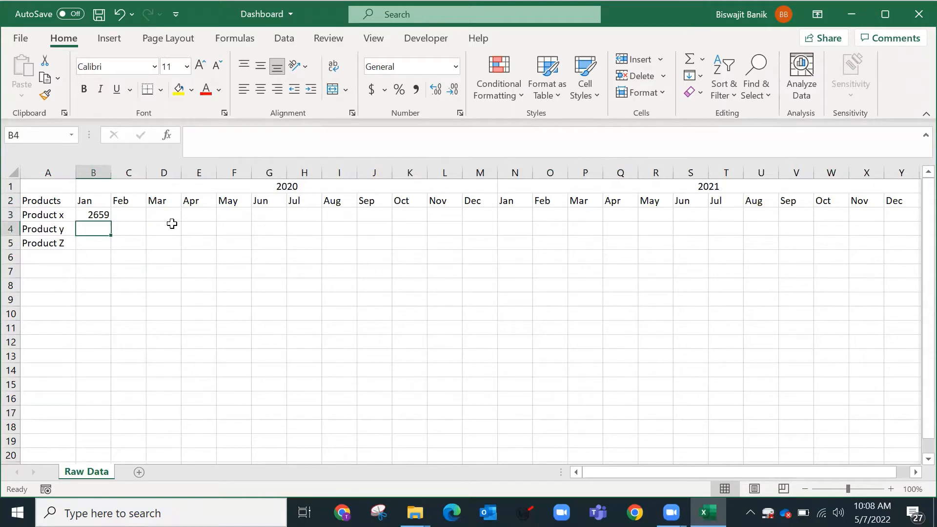
pyautogui.press('Up')
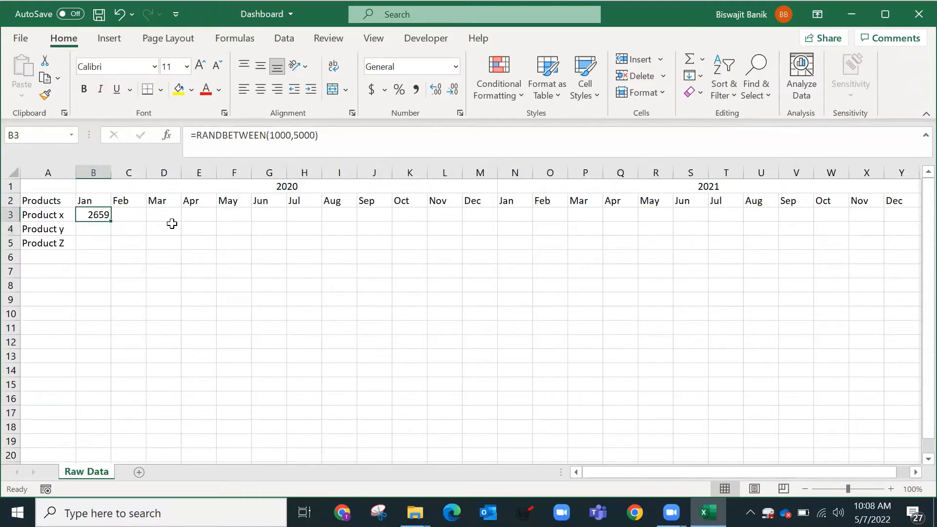
pyautogui.press('Down')
pyautogui.press('Up')
pyautogui.press('Down')
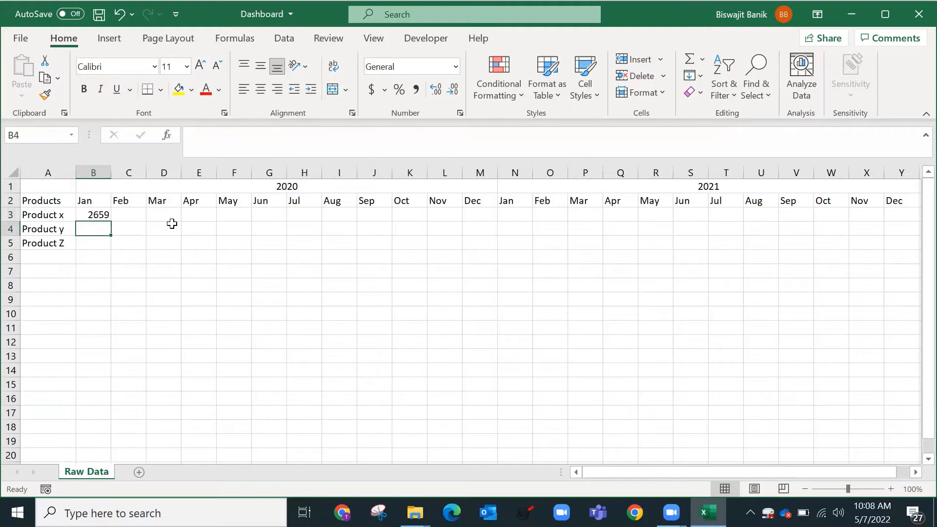
pyautogui.hotkey('ctrl', 'd')
pyautogui.press('Up')
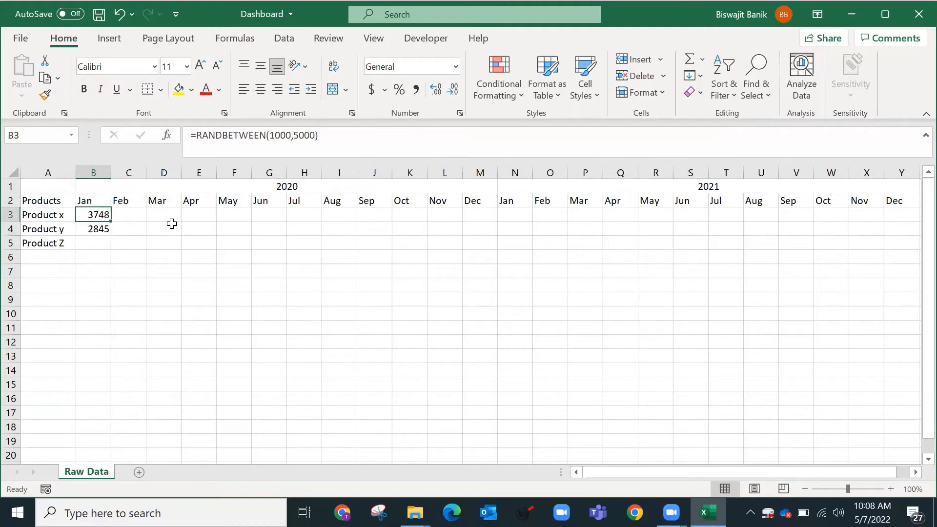
pyautogui.hotkey('shift', 'Down')
pyautogui.hotkey('shift', 'Down')
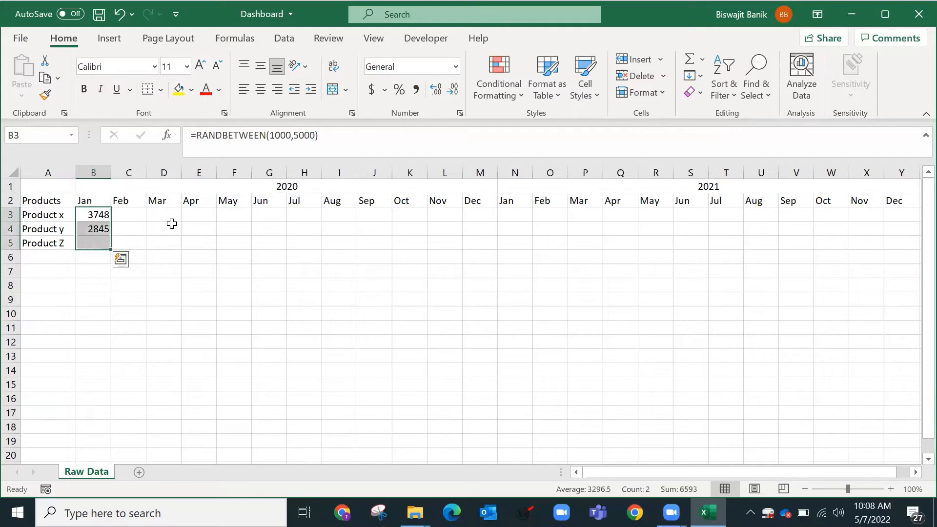
pyautogui.hotkey('ctrl', 'd')
# Step: Fill the Product x formula from B3 across row 3 to M3, covering all 2020 months
pyautogui.hotkey('shift', 'Right')
pyautogui.hotkey('shift', 'Right')
pyautogui.hotkey('shift', 'Right')
pyautogui.hotkey('shift', 'Right')
pyautogui.hotkey('shift', 'Right')
pyautogui.hotkey('shift', 'Right')
pyautogui.hotkey('shift', 'Right')
pyautogui.hotkey('shift', 'Right')
pyautogui.hotkey('shift', 'Right')
pyautogui.hotkey('shift', 'Right')
pyautogui.hotkey('shift', 'Right')
pyautogui.hotkey('shift', 'Right')
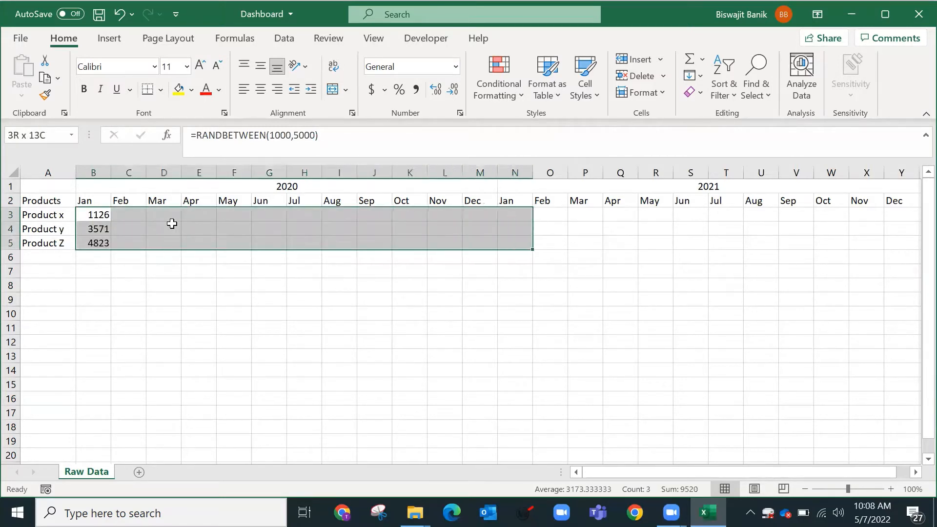
pyautogui.hotkey('shift', 'Left')
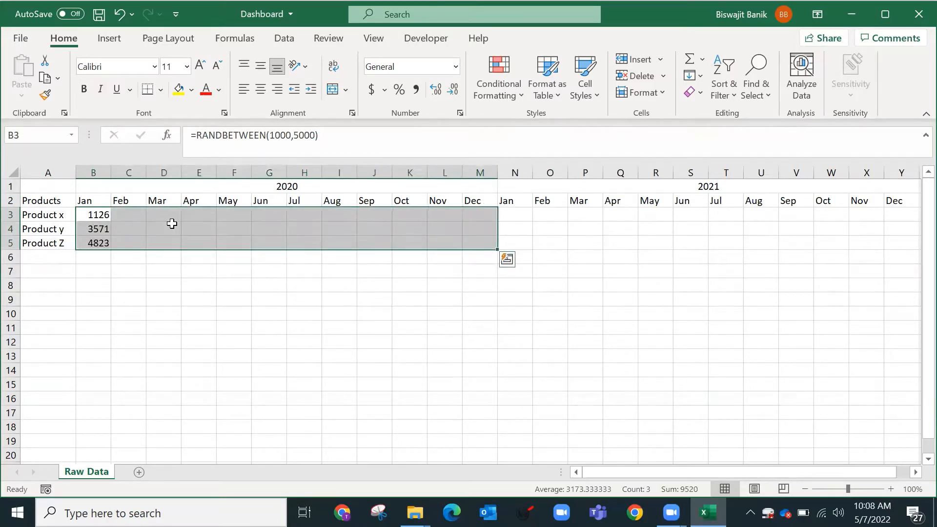
pyautogui.hotkey('ctrl', 'q')
pyautogui.press('Escape')
pyautogui.press('Escape')
pyautogui.hotkey('ctrl', 'q')
pyautogui.press('Escape')
pyautogui.hotkey('shift', 'Up')
pyautogui.hotkey('shift', 'Up')
pyautogui.hotkey('ctrl', 'r')
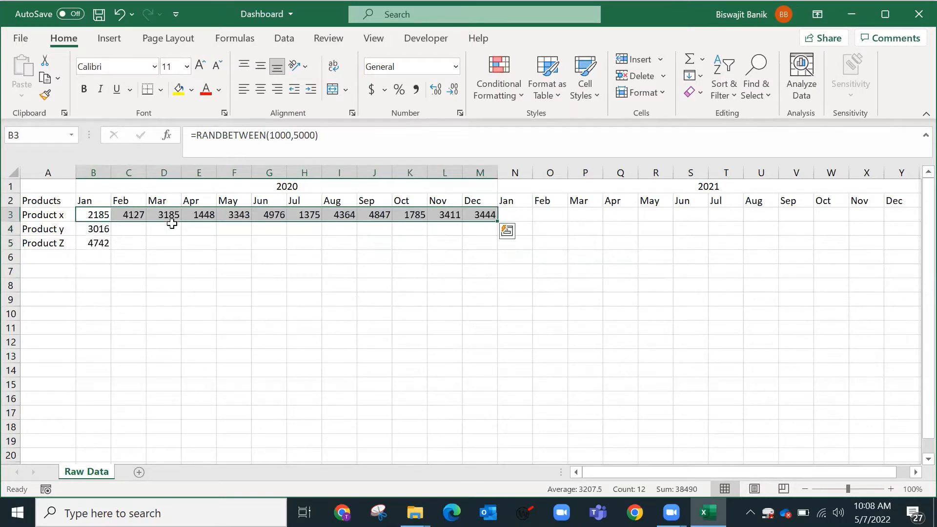
# Step: Fill the formulas in B3:M3 down to row 5 for the other two products
pyautogui.hotkey('shift', 'Down')
pyautogui.hotkey('shift', 'Down')
pyautogui.hotkey('ctrl', 'd')
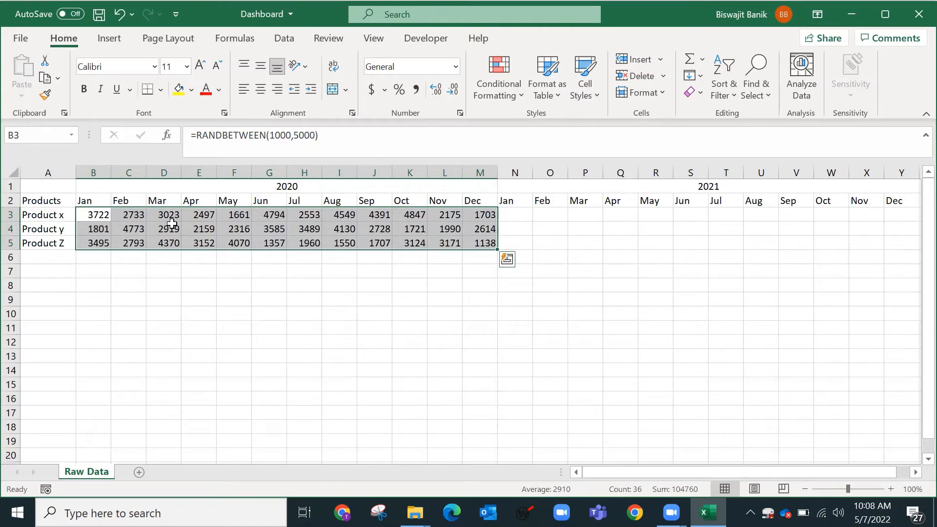
# Step: Convert the random formulas in B3:M5 to fixed numbers by pasting them over themselves with Paste Special Values
pyautogui.hotkey('ctrl', 'c')
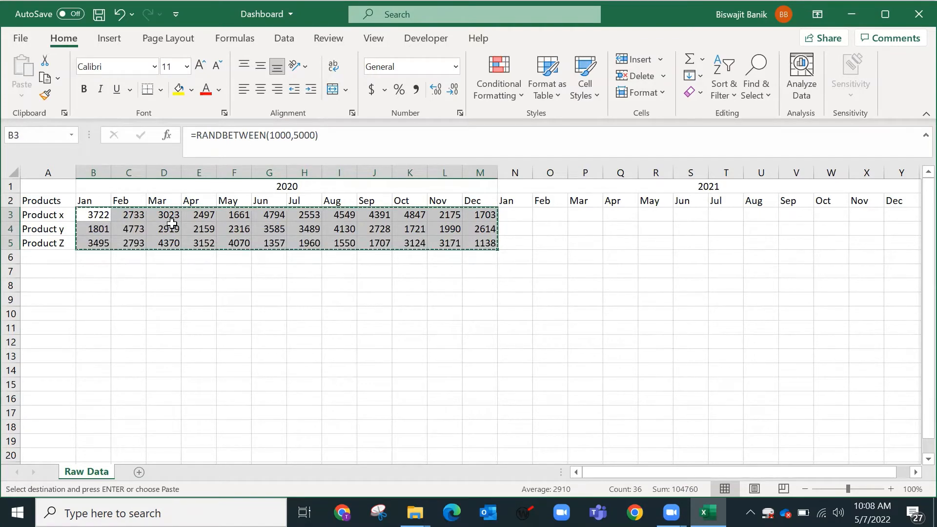
pyautogui.press('alt')
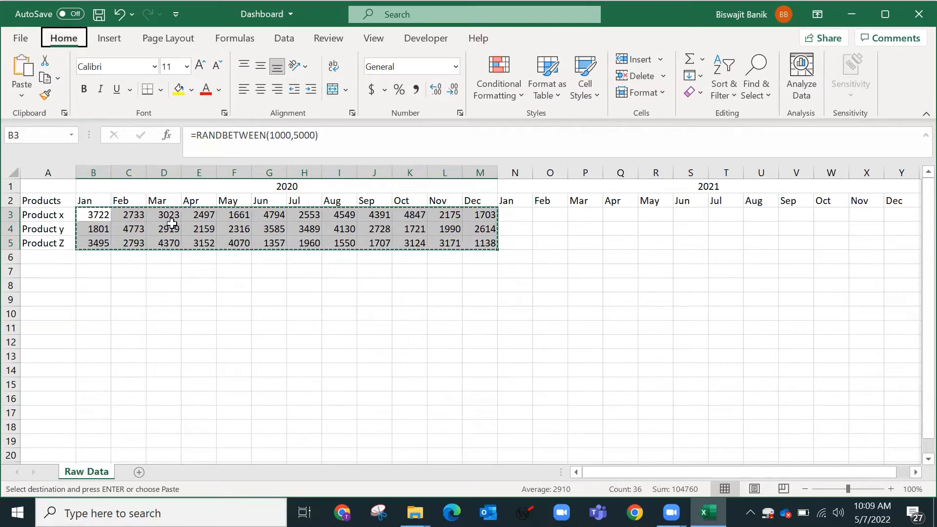
pyautogui.press('e')
pyautogui.press('s')
pyautogui.press('v')
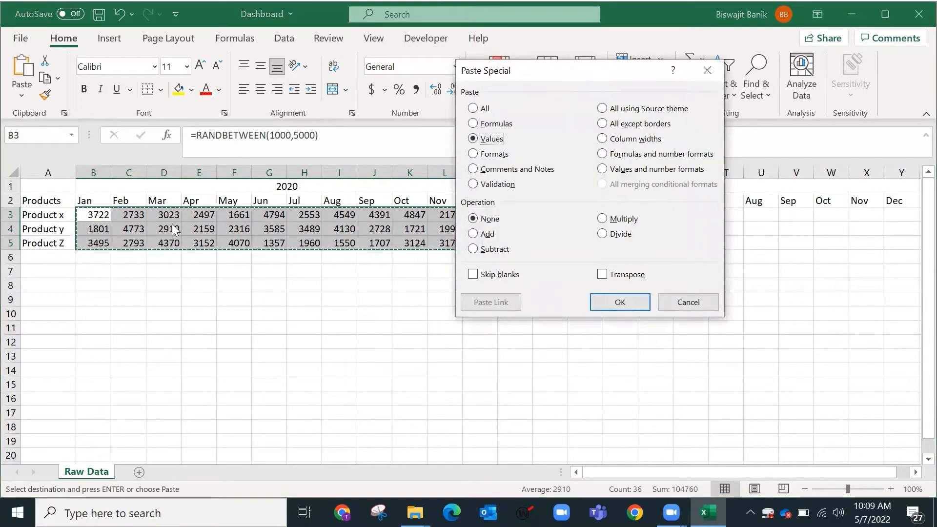
pyautogui.press('Return')
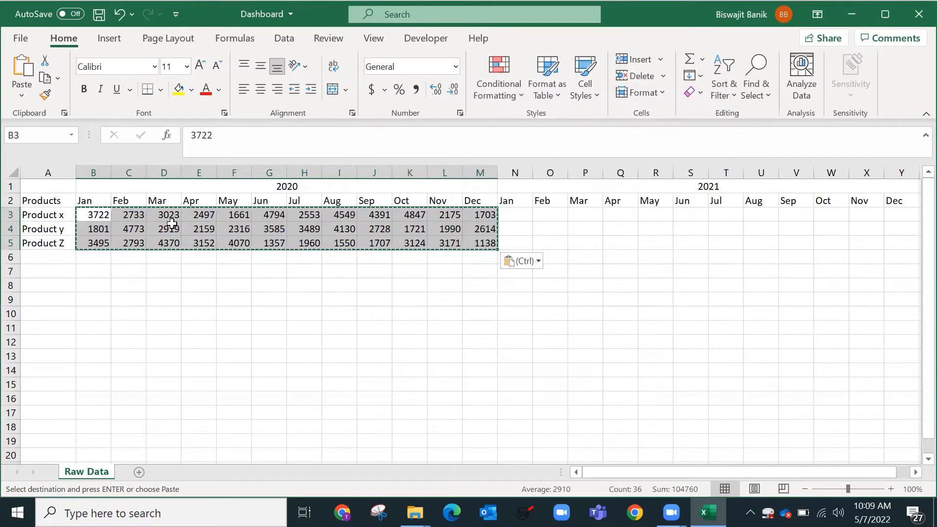
# Step: Review the pasted 2020 figures for the three products and select N3, the January 2021 cell for Product x
pyautogui.press('Down')
pyautogui.press('Down')
pyautogui.press('Right')
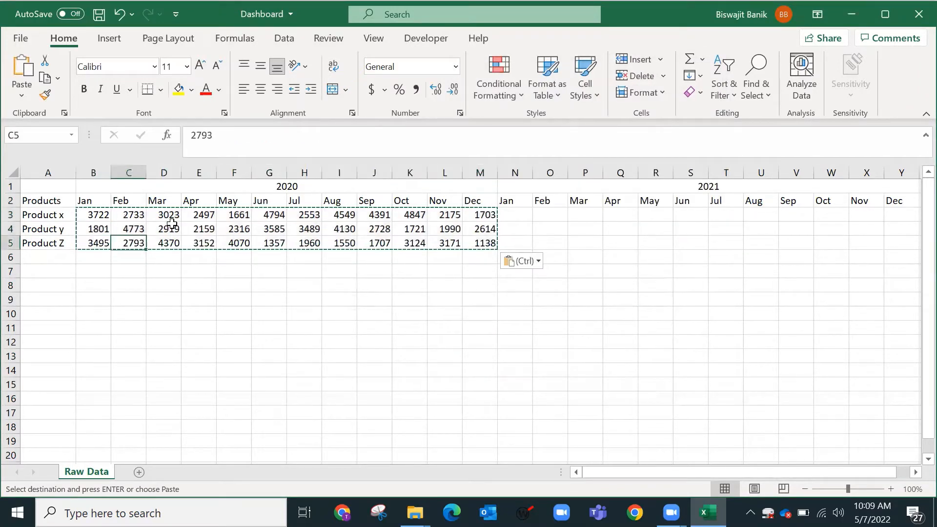
pyautogui.press('Right')
pyautogui.press('Right')
pyautogui.press('Right')
pyautogui.press('Right')
pyautogui.press('Right')
pyautogui.press('Up')
pyautogui.press('Escape')
pyautogui.press('Up')
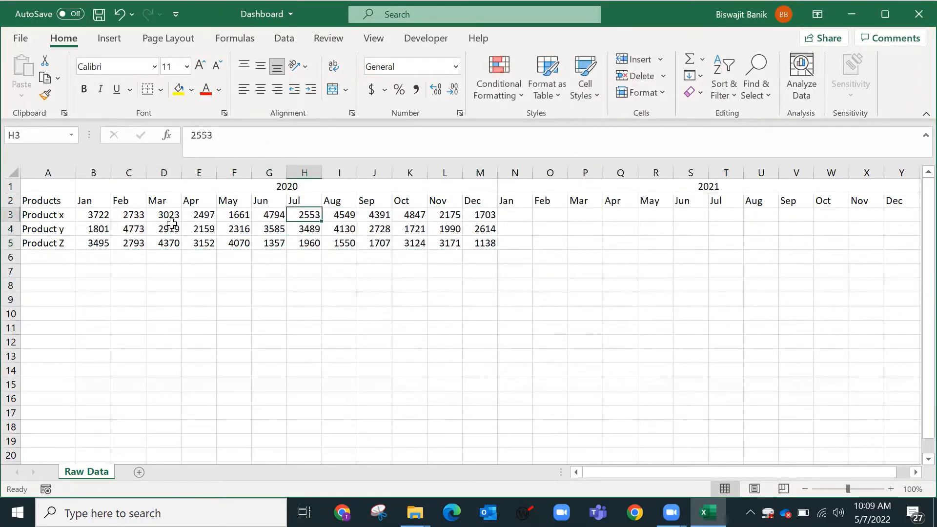
pyautogui.press('Up')
pyautogui.press('Up')
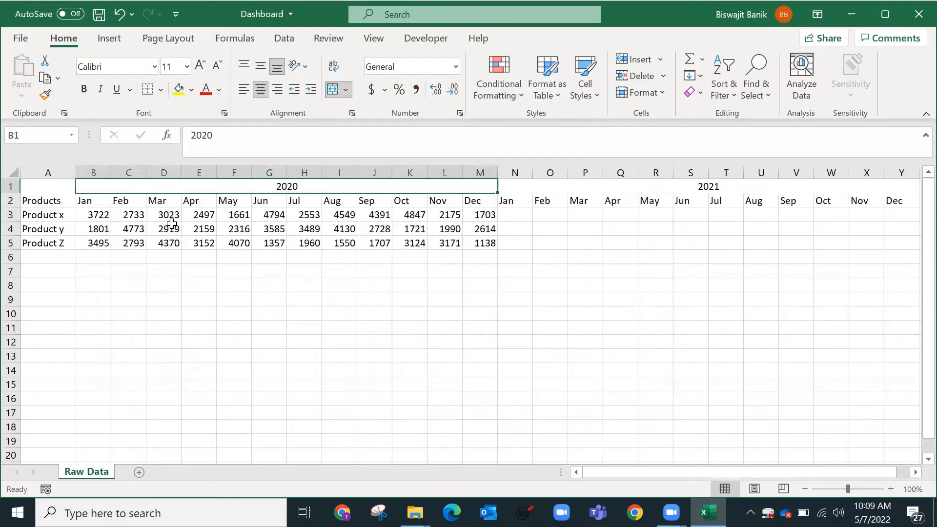
pyautogui.press('Down')
pyautogui.press('Right')
pyautogui.press('Right')
pyautogui.press('Right')
pyautogui.press('Right')
pyautogui.press('Right')
pyautogui.press('Right')
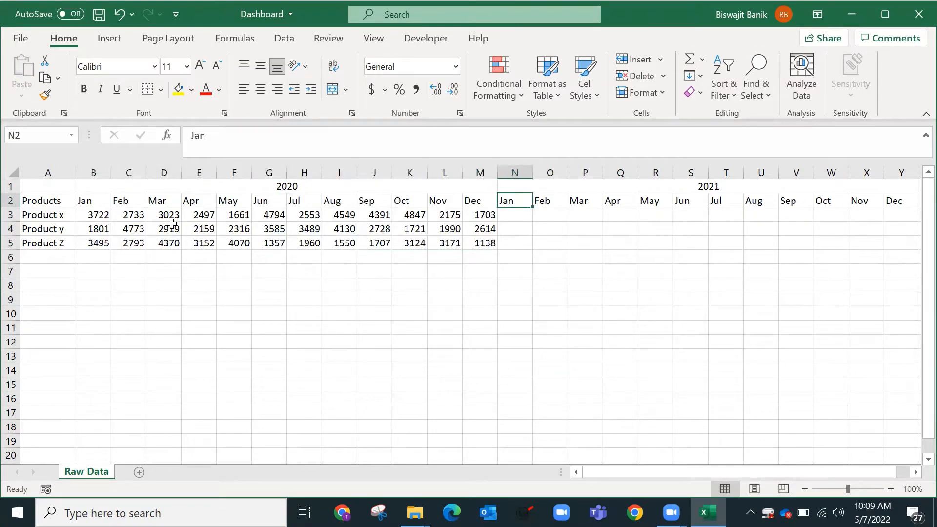
pyautogui.press('Down')
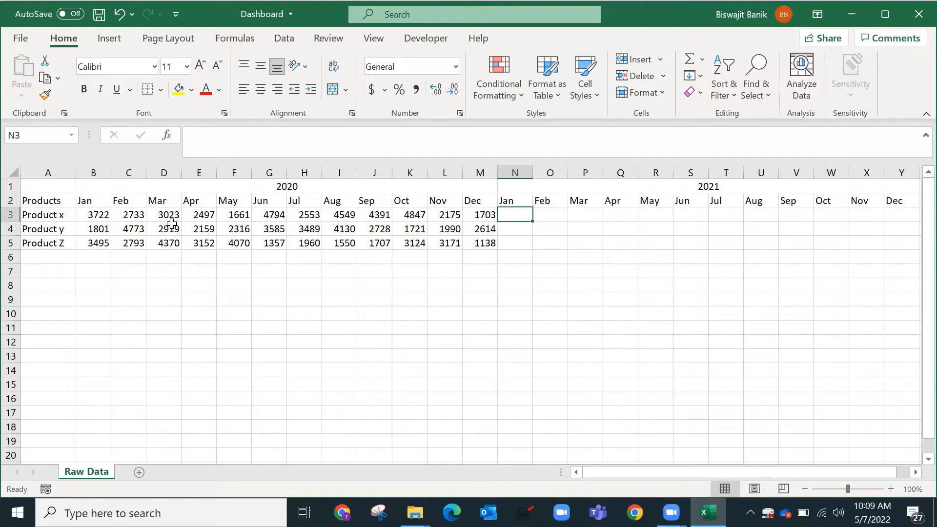
pyautogui.press('Left')
pyautogui.press('Left')
pyautogui.press('Left')
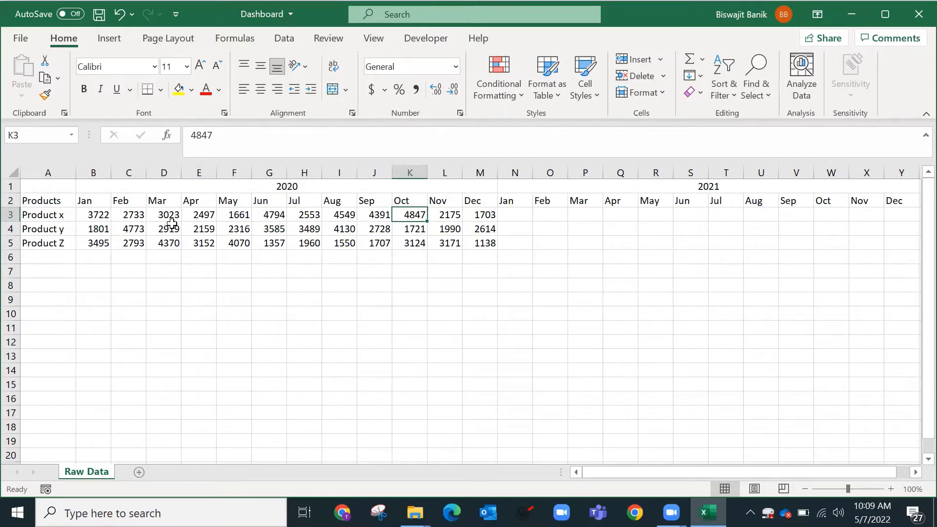
pyautogui.press('Right')
pyautogui.press('Right')
pyautogui.press('Right')
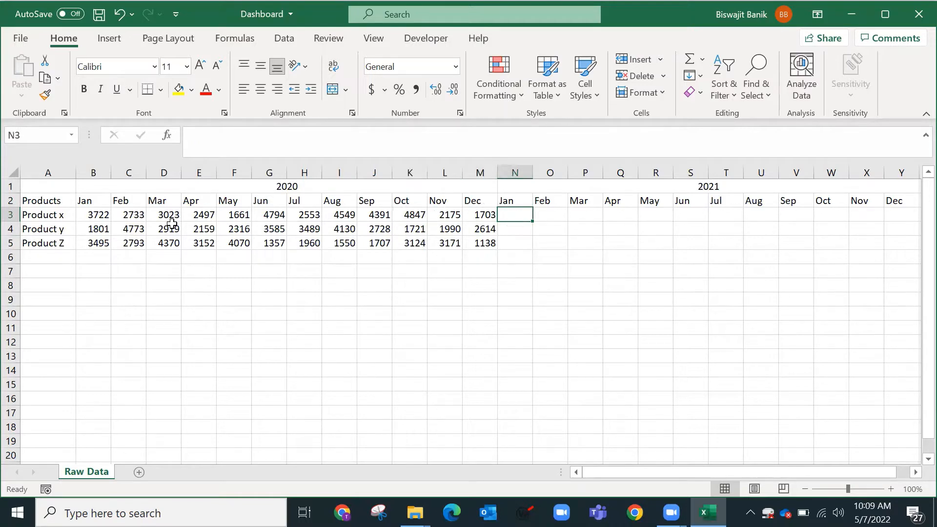
# Step: Enter the formula =B3+100 in N3, based on Product x's January 2020 figure
pyautogui.write('=')
pyautogui.press('Left')
pyautogui.press('Left')
pyautogui.press('Left')
pyautogui.press('Left')
pyautogui.press('Left')
pyautogui.press('Left')
pyautogui.press('Left')
pyautogui.press('Left')
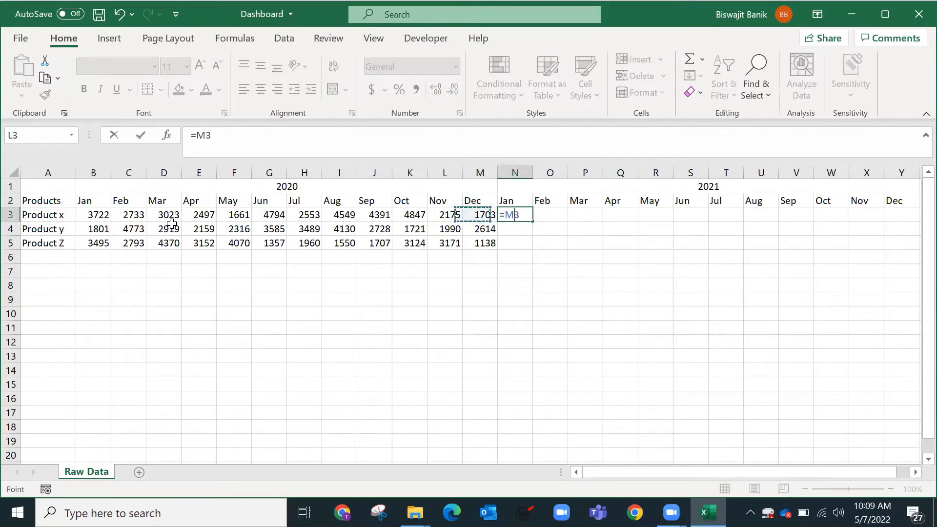
pyautogui.press('Left')
pyautogui.press('Left')
pyautogui.press('Left')
pyautogui.press('Left')
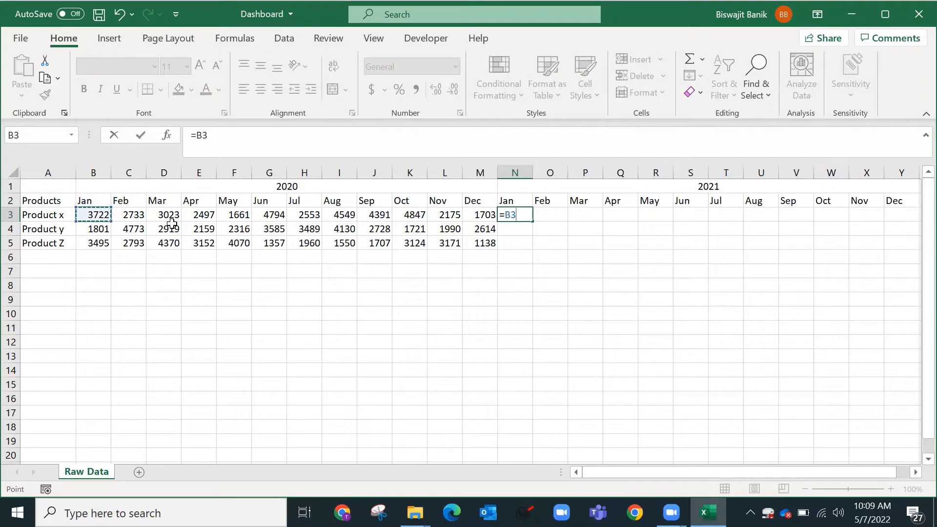
pyautogui.write('+100')
pyautogui.press('Return')
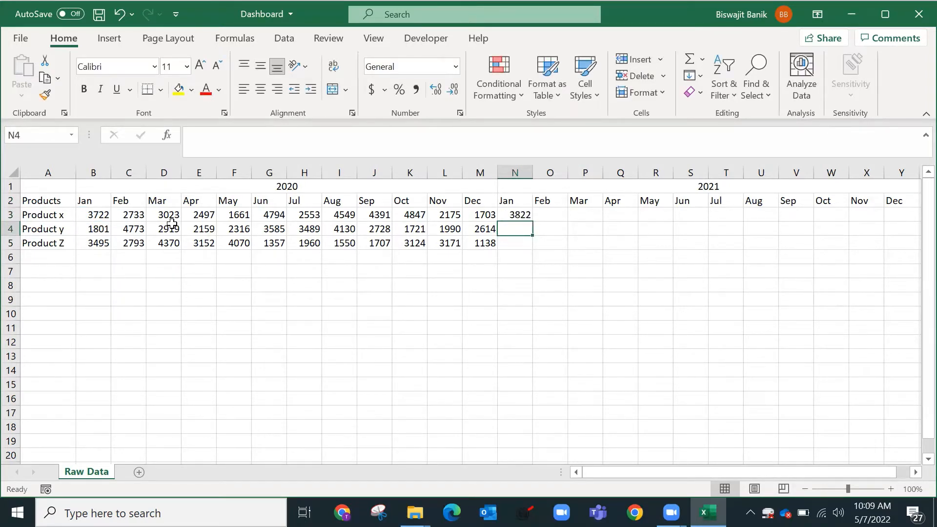
# Step: Enter the formula =RANDBETWEEN(1200,5500) in N3 for Product x's January 2021 figure
pyautogui.press('Up')
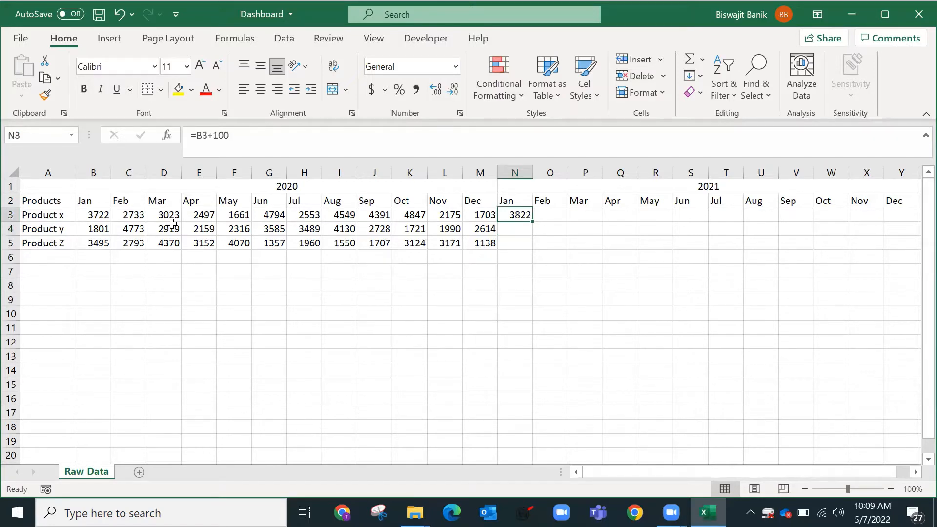
pyautogui.write('=rand')
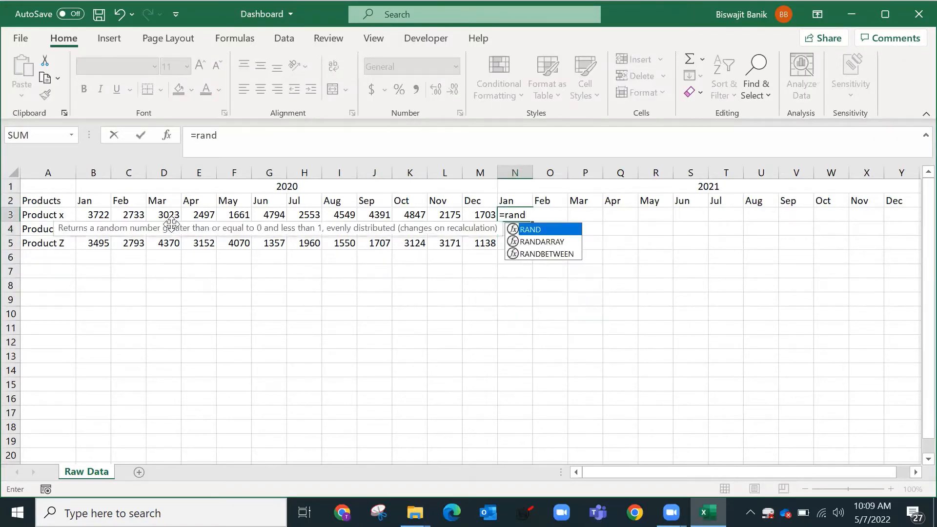
pyautogui.press('Down')
pyautogui.press('Down')
pyautogui.press('Tab')
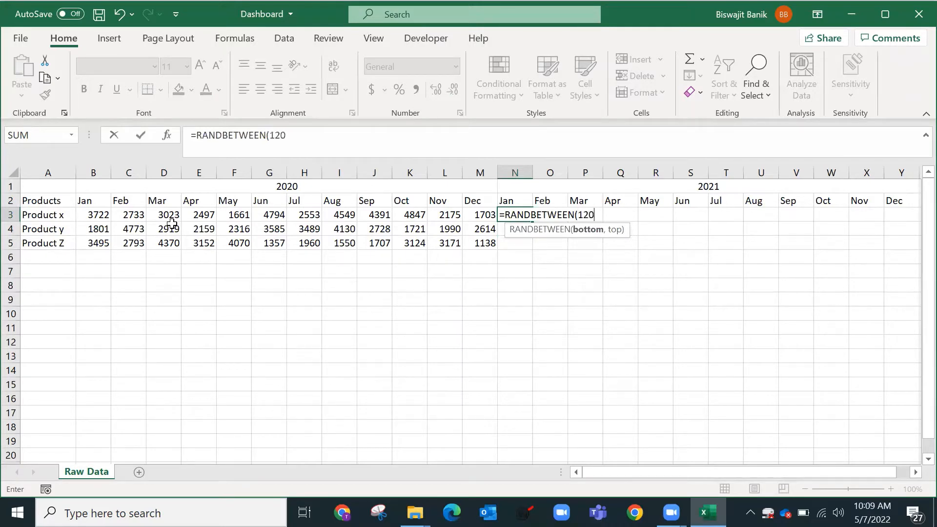
pyautogui.write('1200,55')
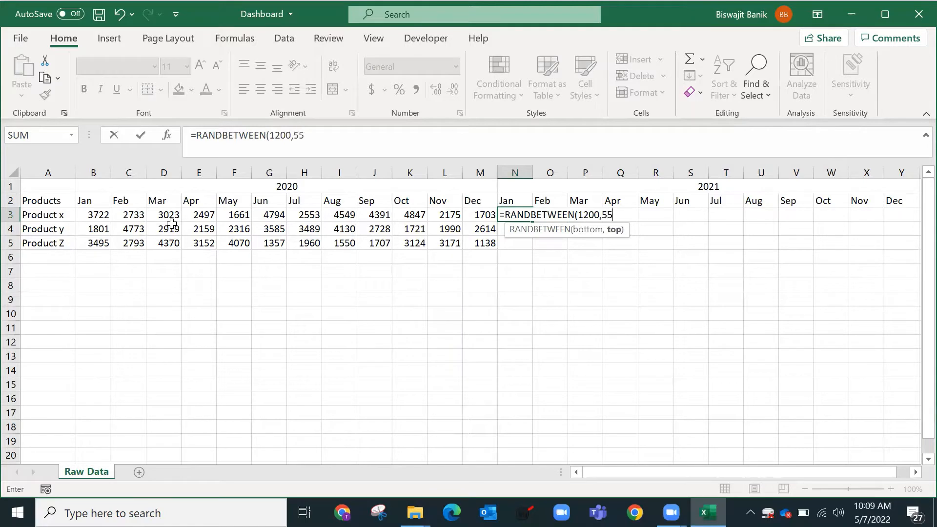
pyautogui.write('00)')
pyautogui.press('Return')
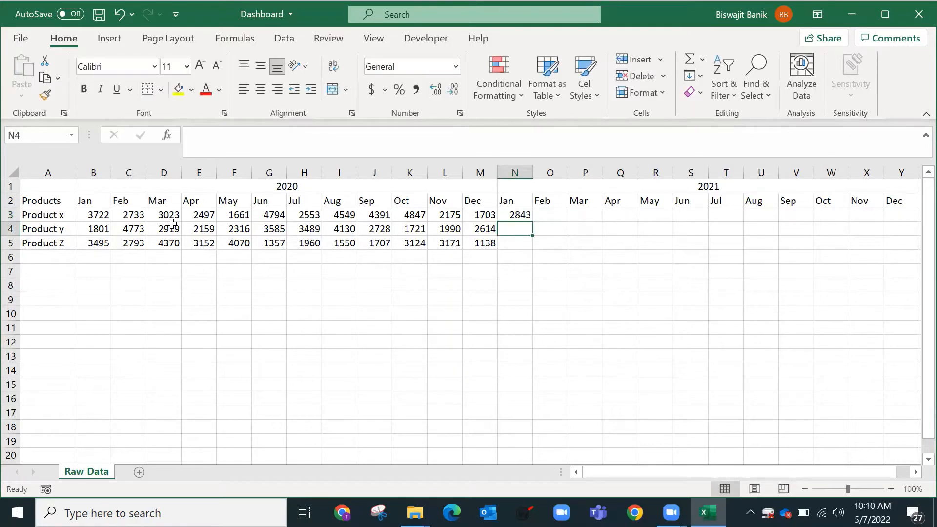
# Step: Fill the RANDBETWEEN formula from N3 across and down to all 2021 months and products in N3:Y5
pyautogui.press('Up')
pyautogui.hotkey('shift', 'Down')
pyautogui.hotkey('shift', 'Down')
pyautogui.hotkey('shift', 'Right')
pyautogui.hotkey('shift', 'Right')
pyautogui.hotkey('shift', 'Right')
pyautogui.hotkey('shift', 'Right')
pyautogui.hotkey('shift', 'Right')
pyautogui.hotkey('shift', 'Right')
pyautogui.hotkey('shift', 'Right')
pyautogui.hotkey('shift', 'Right')
pyautogui.hotkey('shift', 'Right')
pyautogui.hotkey('shift', 'Right')
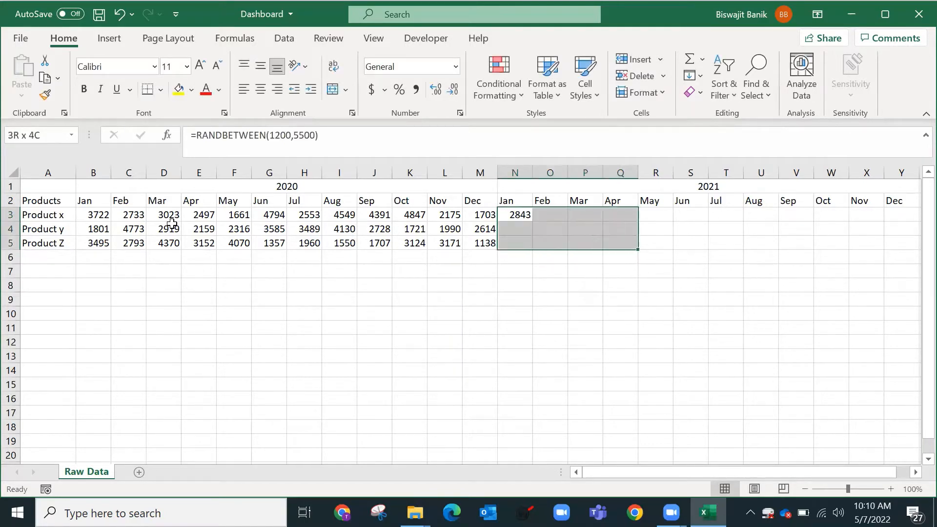
pyautogui.hotkey('shift', 'Right')
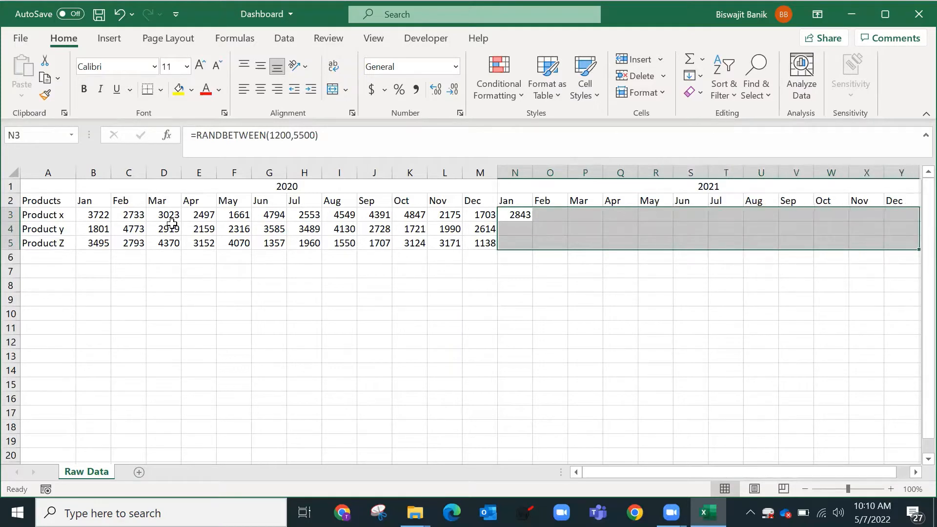
pyautogui.hotkey('ctrl', 'r')
pyautogui.hotkey('ctrl', 'd')
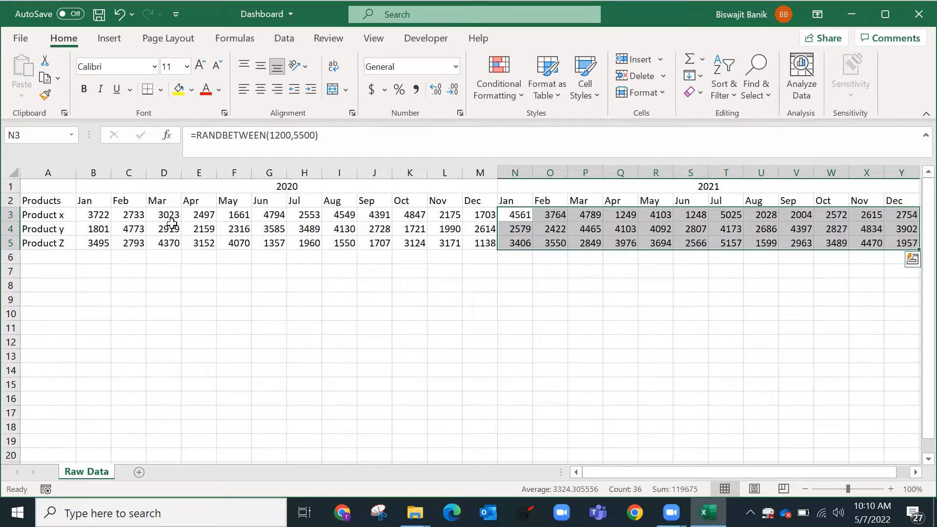
# Step: Convert the random formulas in N3:Y5 to fixed numbers by pasting them over themselves with Paste Special Values
pyautogui.hotkey('ctrl', 'c')
pyautogui.hotkey('ctrl', 'alt', 'v')
pyautogui.press('v')
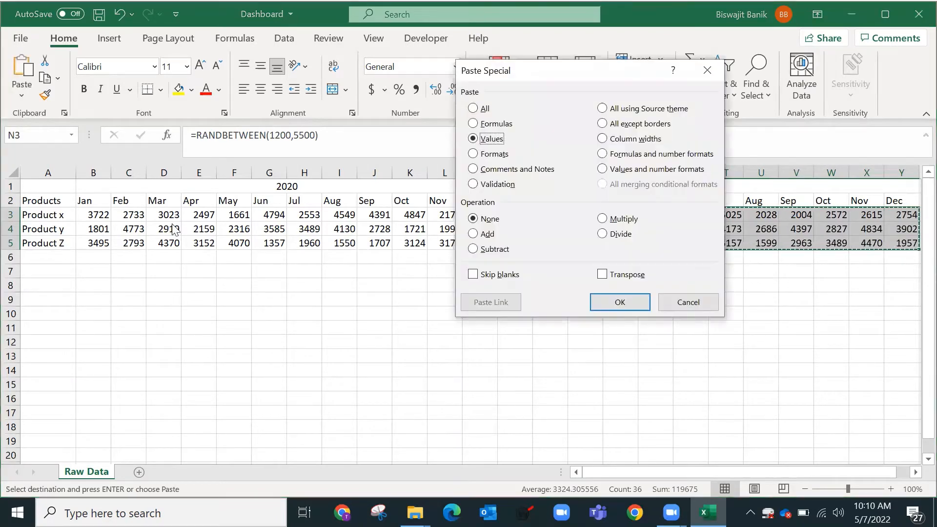
pyautogui.press('Return')
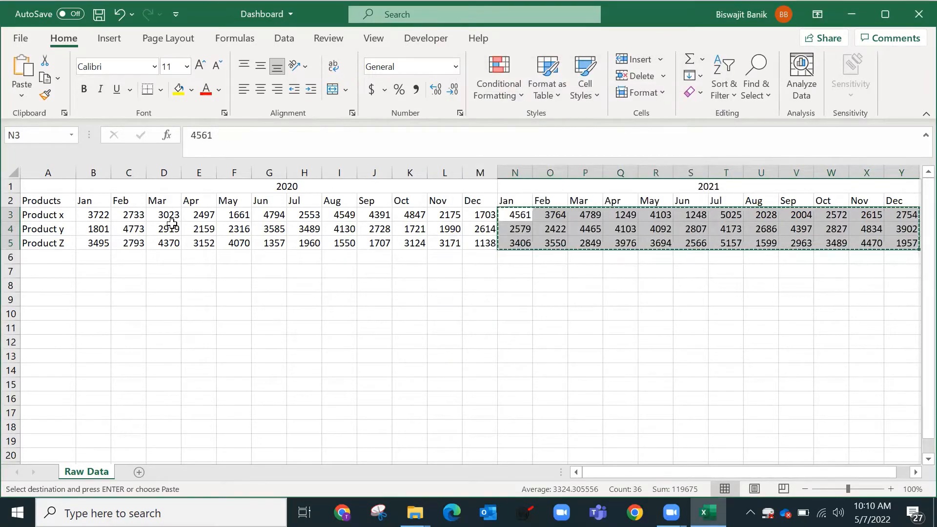
pyautogui.press('Escape')
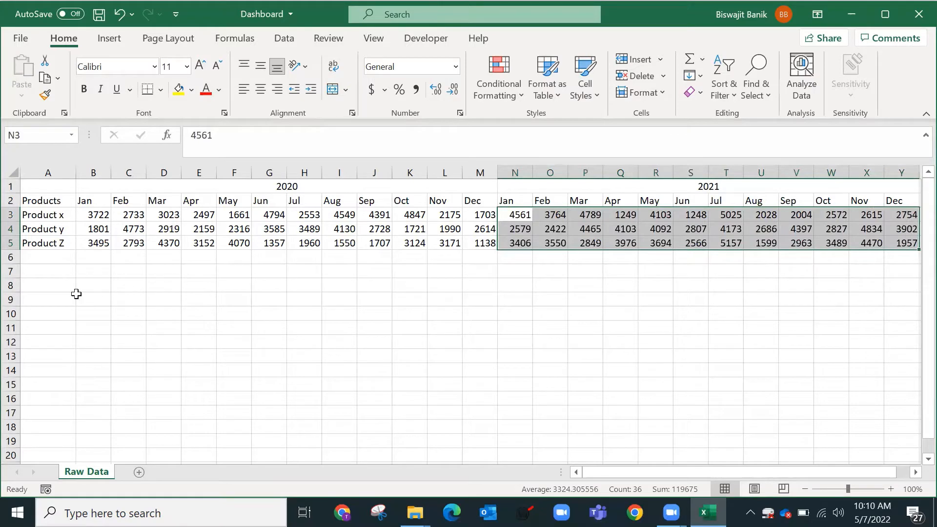
# Step: Apply All Borders to the entire product rows 3 to 5
pyautogui.moveTo(10, 215); pyautogui.dragTo(14, 244)
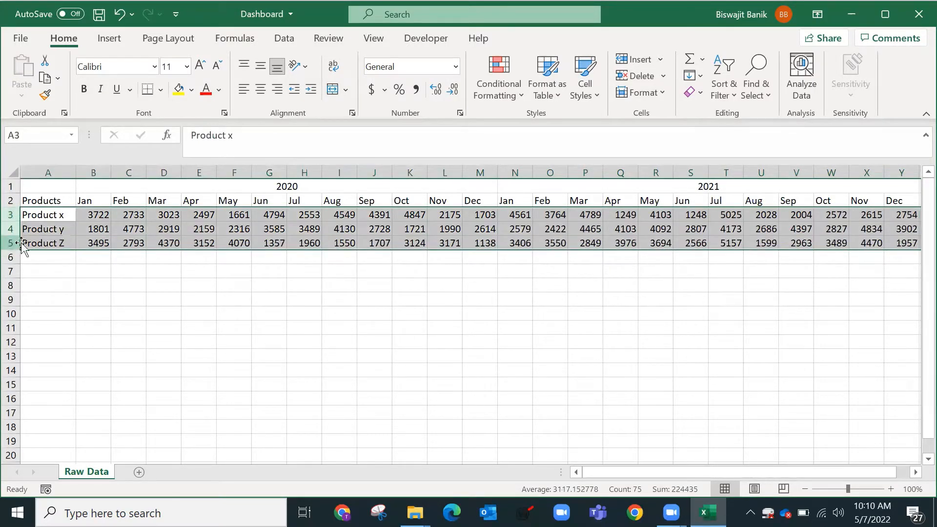
pyautogui.click(163, 91)
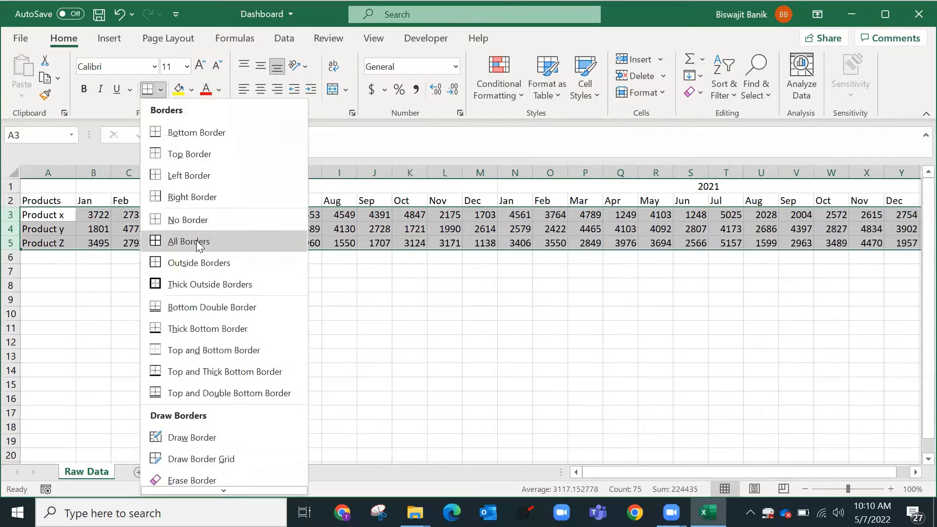
pyautogui.click(198, 239)
# Step: Format the 2020 header block B1:M2 with light green month cells, a slightly darker green year cell and all borders
pyautogui.moveTo(90, 200); pyautogui.dragTo(487, 198)
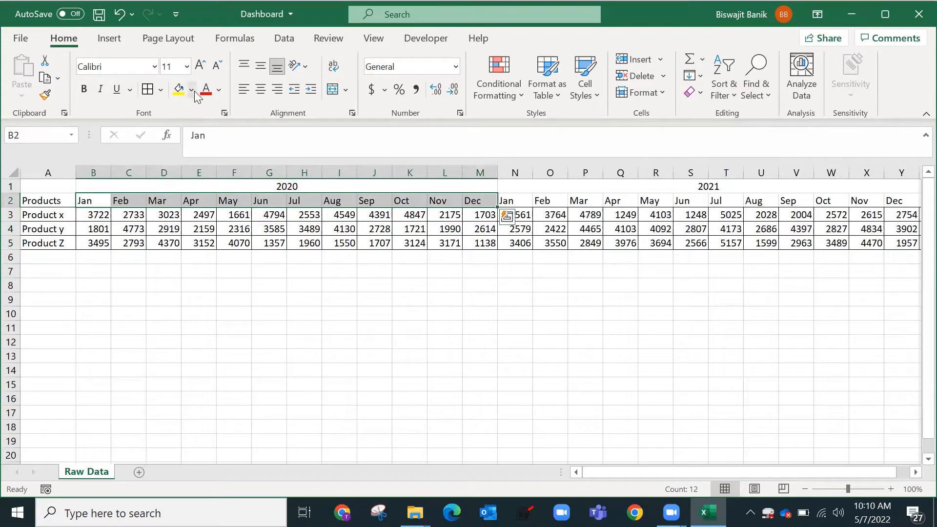
pyautogui.click(192, 90)
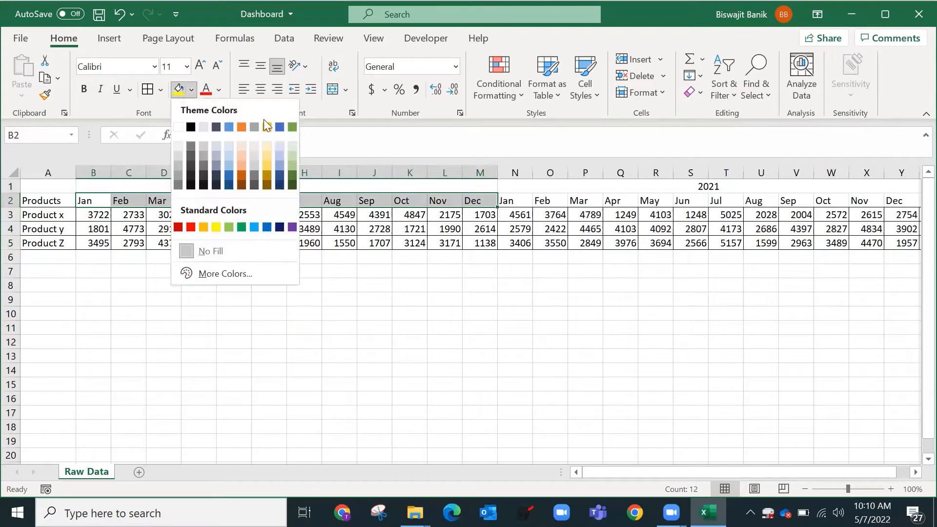
pyautogui.click(292, 146)
pyautogui.click(462, 189)
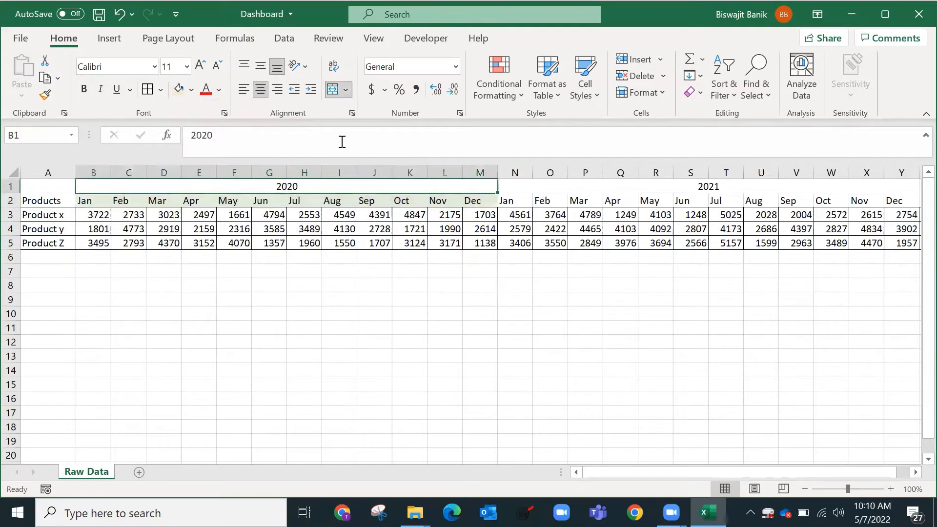
pyautogui.click(190, 90)
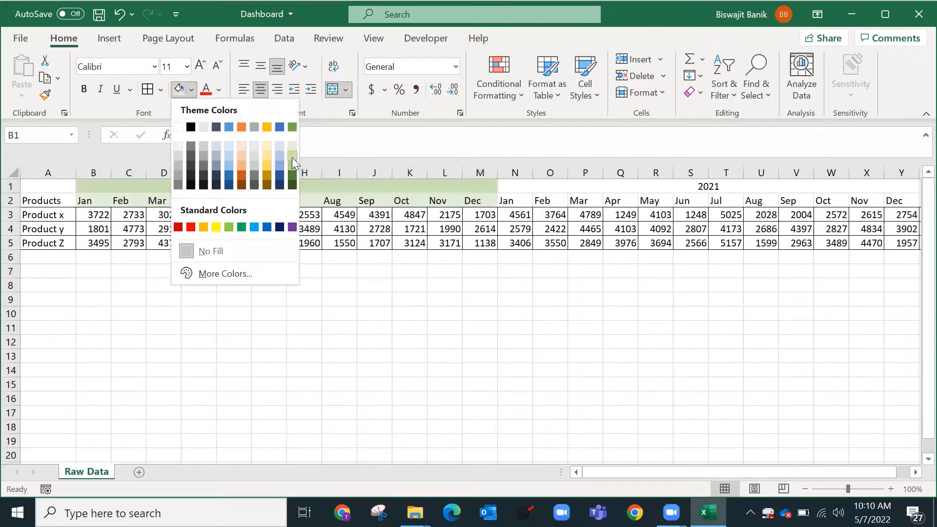
pyautogui.click(291, 157)
pyautogui.click(293, 199)
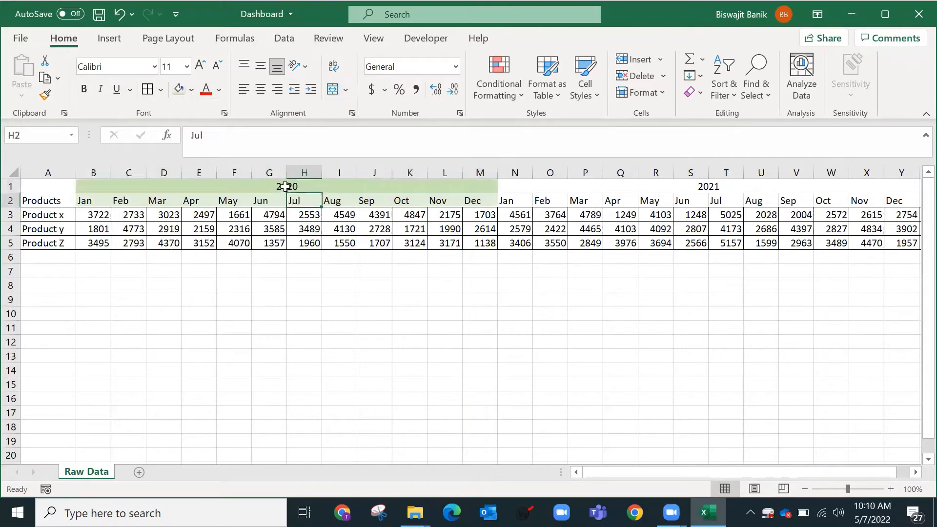
pyautogui.moveTo(287, 186); pyautogui.dragTo(289, 200)
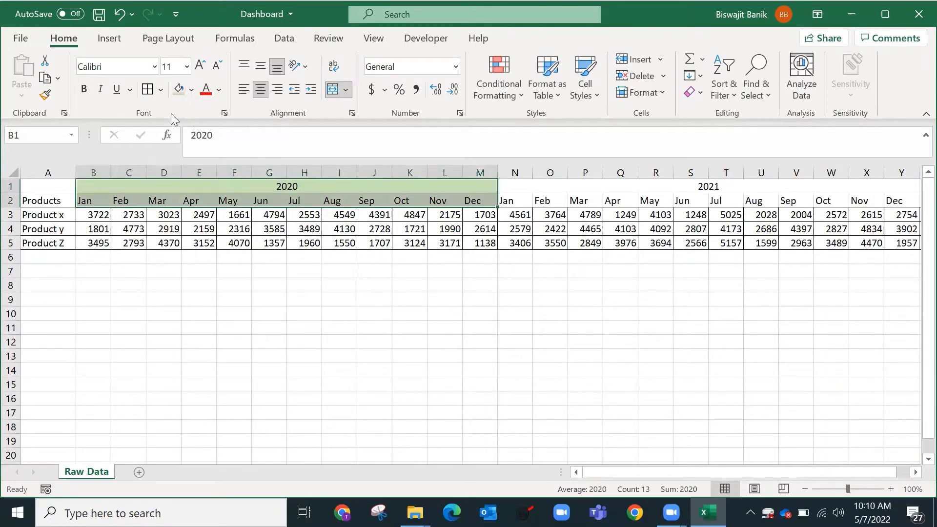
# Step: Format the 2021 header block N1:Y2 with a blue year cell, lighter blue month cells and borders on the months
pyautogui.click(505, 186)
pyautogui.click(192, 90)
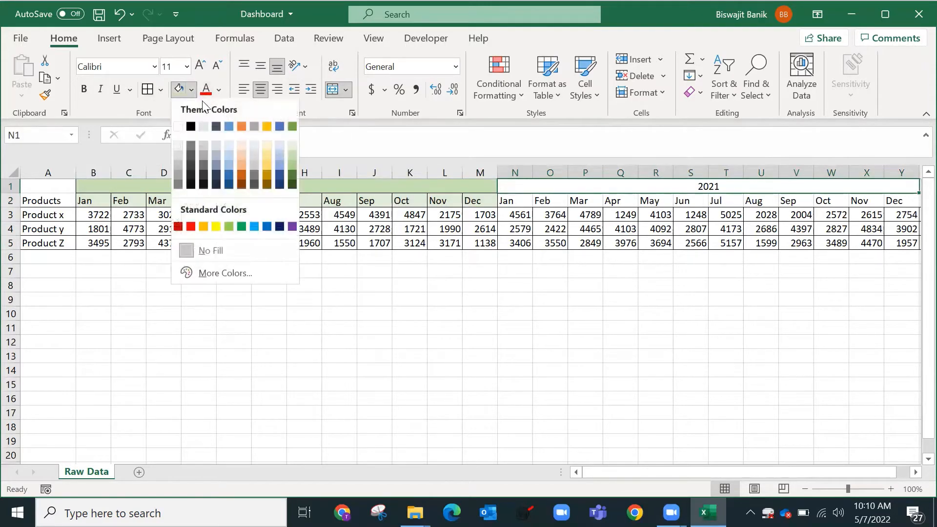
pyautogui.click(280, 155)
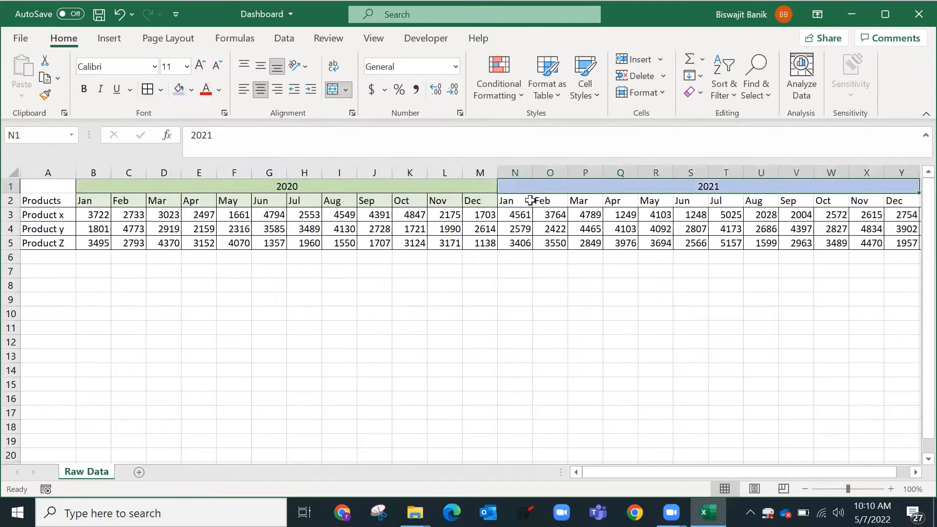
pyautogui.moveTo(520, 200); pyautogui.dragTo(893, 201)
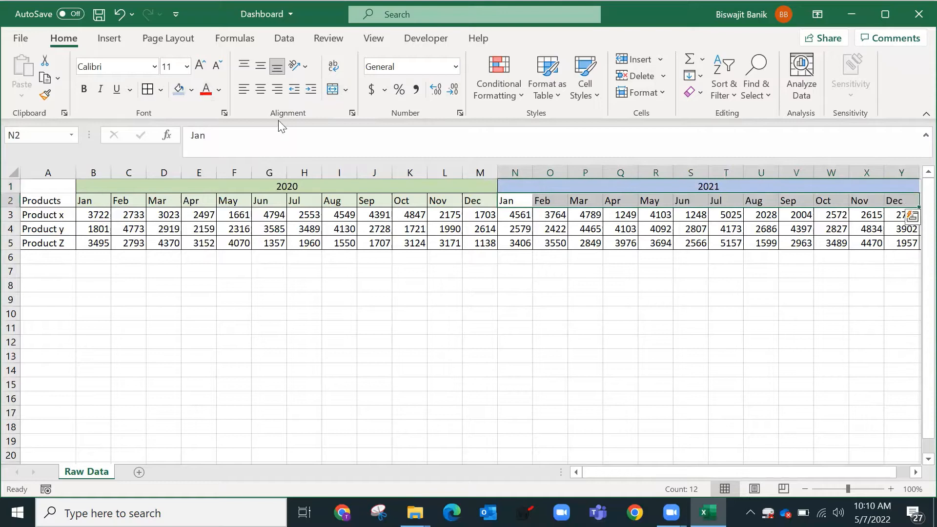
pyautogui.click(192, 90)
pyautogui.click(279, 146)
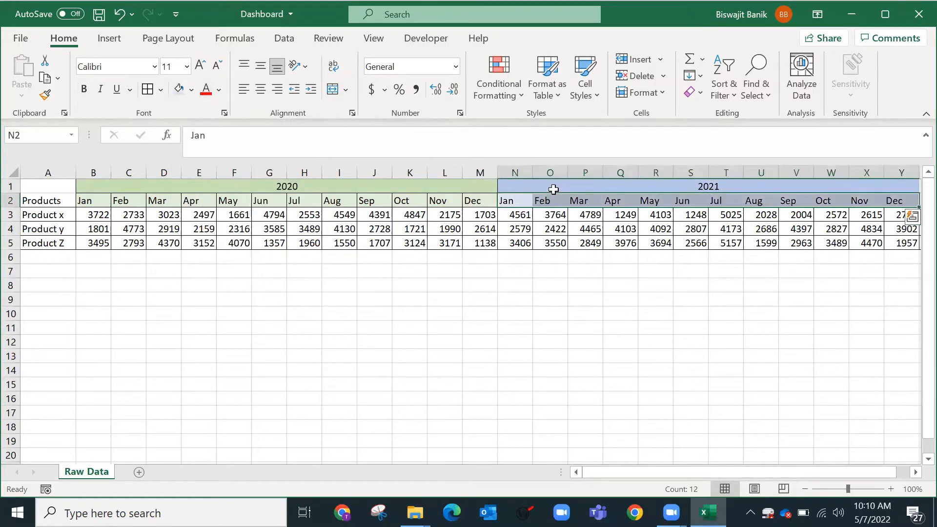
pyautogui.click(147, 89)
# Step: Shade the entire Product y row with a light blue fill
pyautogui.click(10, 229)
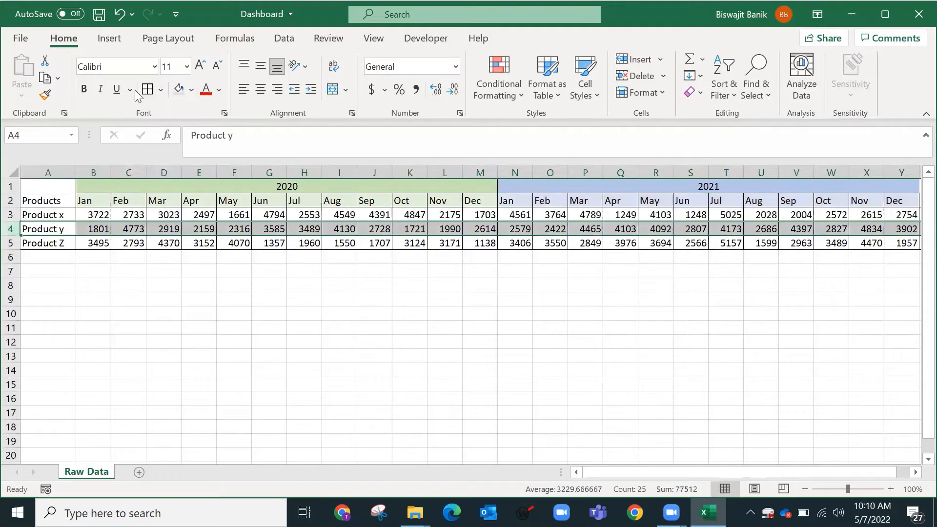
pyautogui.click(191, 90)
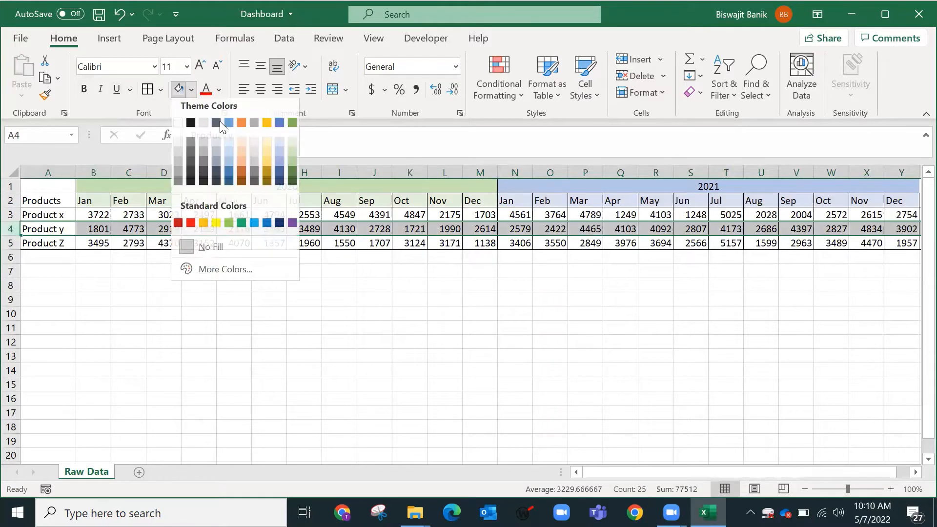
pyautogui.click(231, 145)
# Step: Increase the height of product rows 3 to 5 and center their contents vertically
pyautogui.moveTo(10, 215)
pyautogui.mouseDown()
pyautogui.moveTo(11, 242)
pyautogui.moveTo(10, 227)
pyautogui.mouseUp()
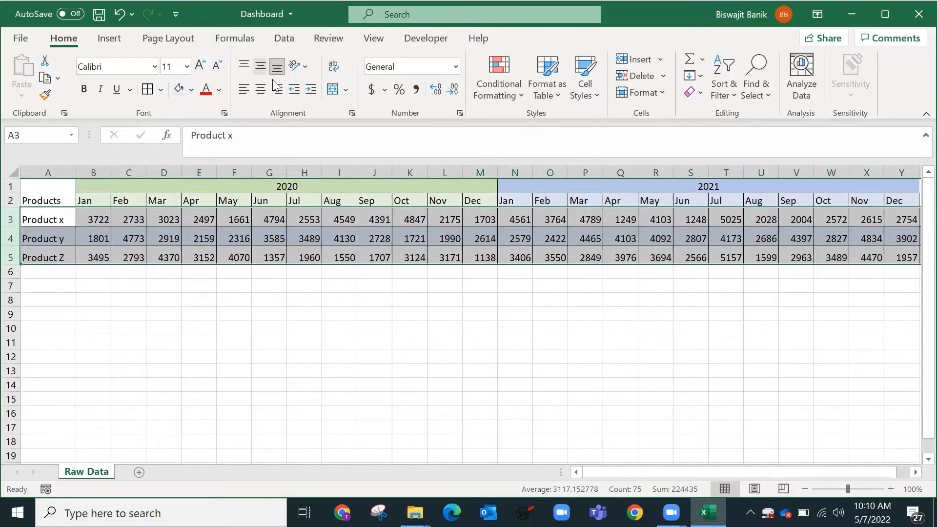
pyautogui.click(261, 66)
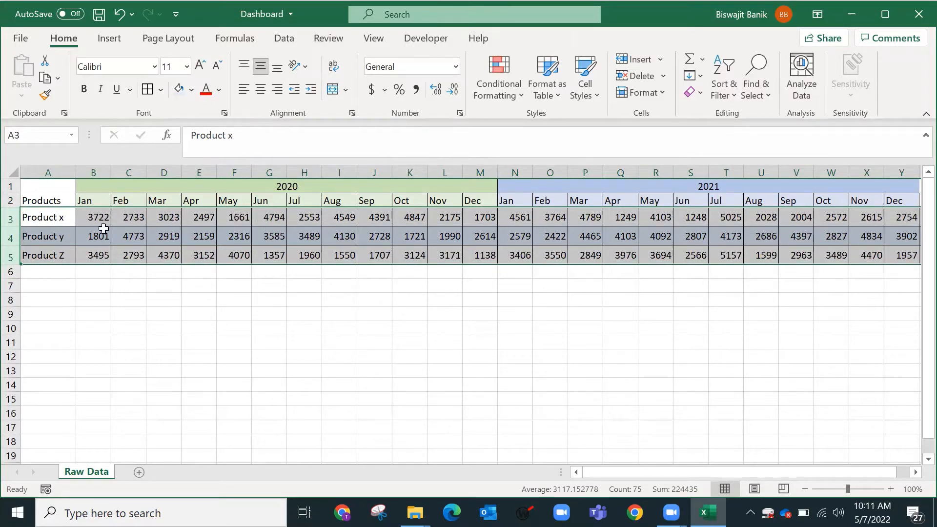
# Step: Fill the Products heading and the three product names in A2:A5 with dark blue
pyautogui.click(57, 204)
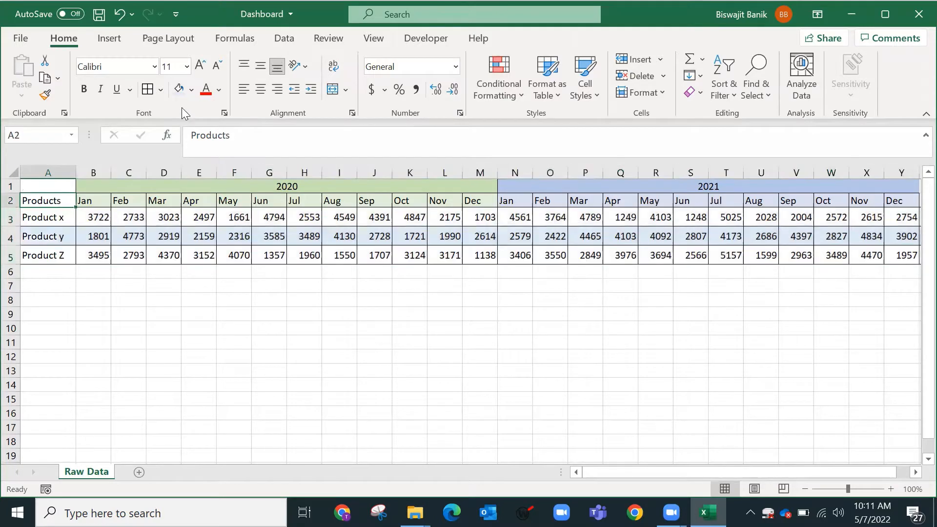
pyautogui.moveTo(65, 207); pyautogui.dragTo(63, 238)
pyautogui.click(191, 90)
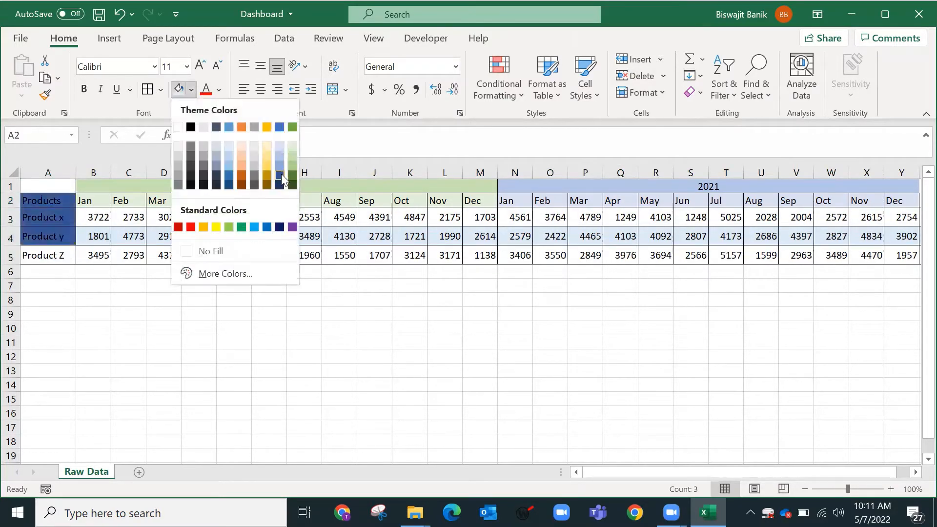
pyautogui.click(280, 174)
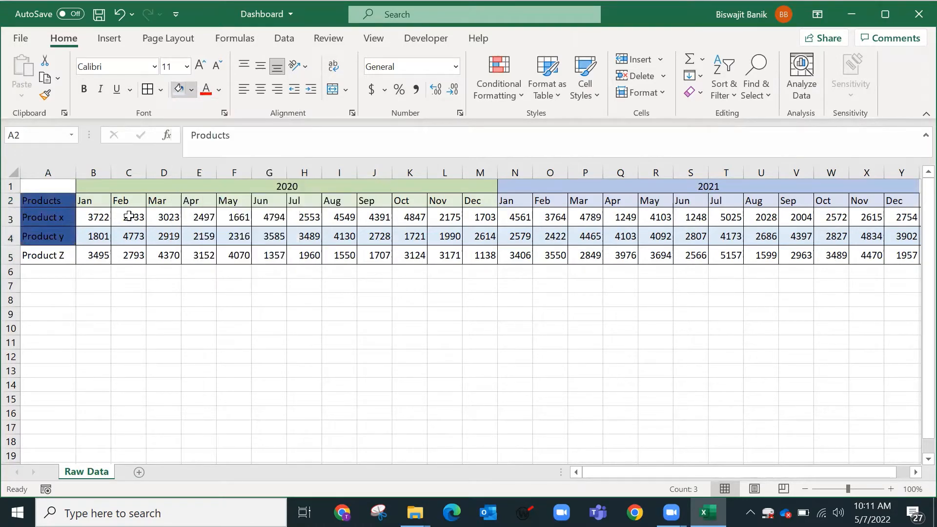
pyautogui.click(61, 251)
pyautogui.click(180, 92)
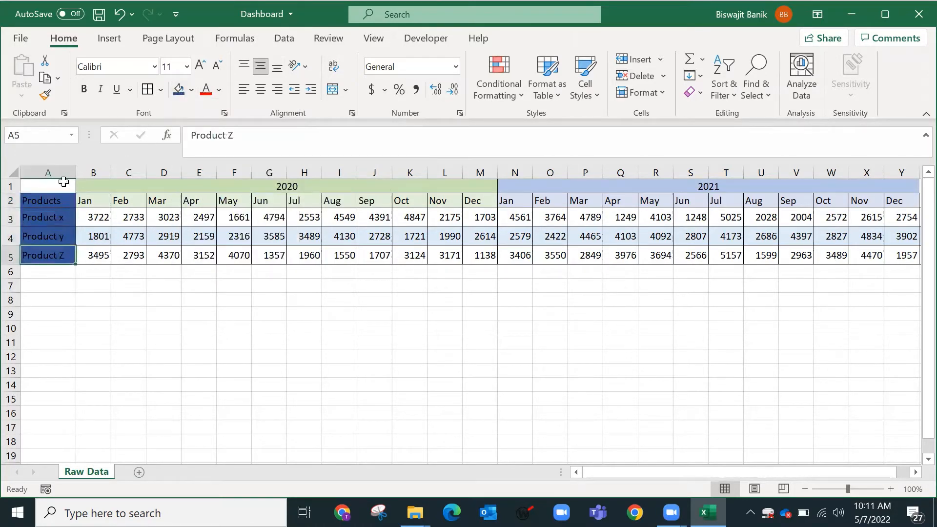
# Step: Make the text of the Products heading and product names in A2:A5 white and bold
pyautogui.moveTo(58, 201); pyautogui.dragTo(61, 254)
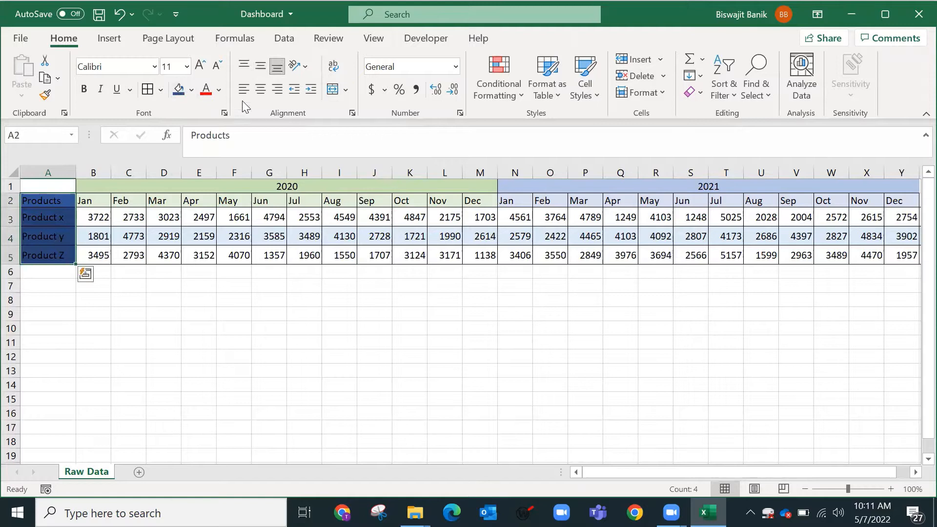
pyautogui.click(219, 89)
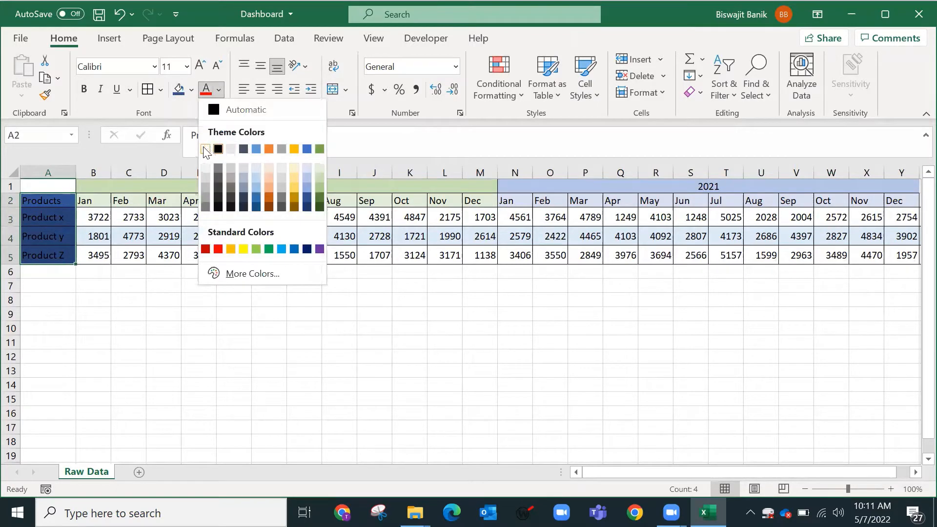
pyautogui.click(204, 148)
pyautogui.click(131, 289)
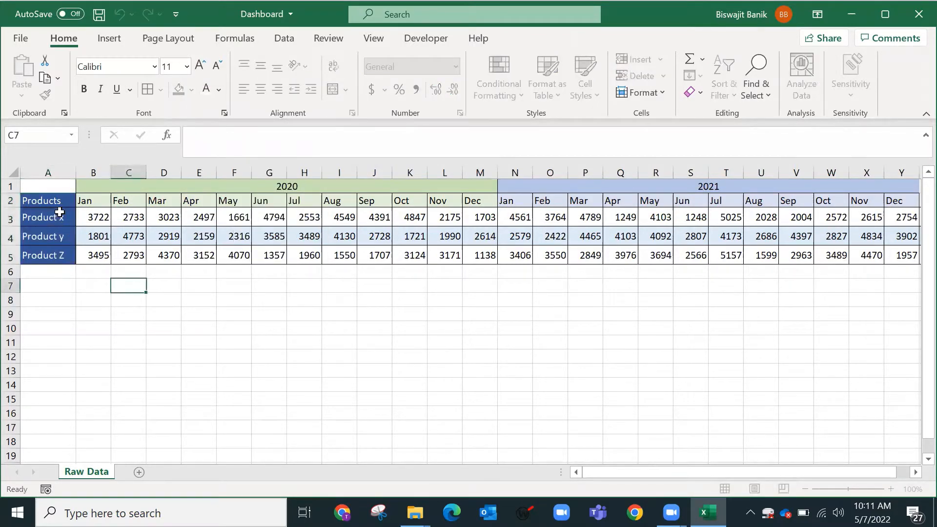
pyautogui.moveTo(58, 201); pyautogui.dragTo(64, 249)
pyautogui.hotkey('ctrl', 'b')
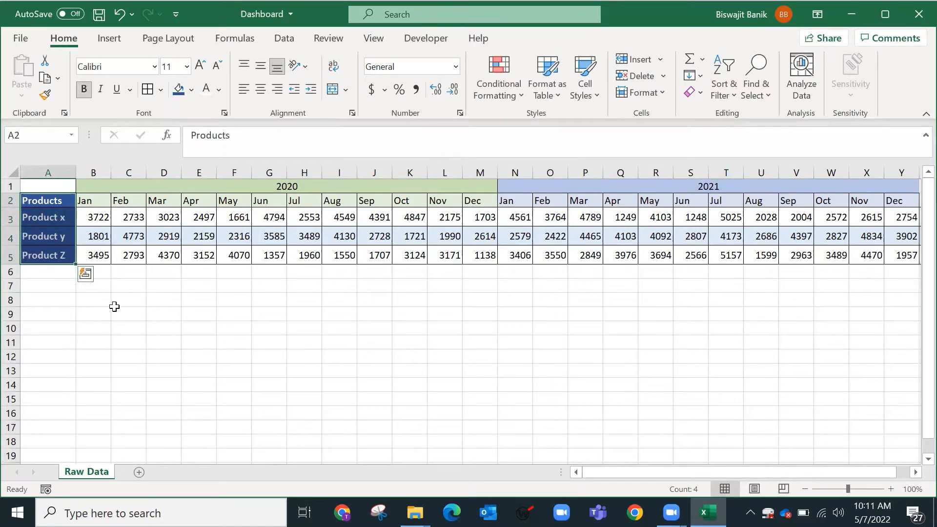
pyautogui.click(191, 302)
# Step: Enter the region headings North, South, East and West across B9:E9
pyautogui.click(49, 314)
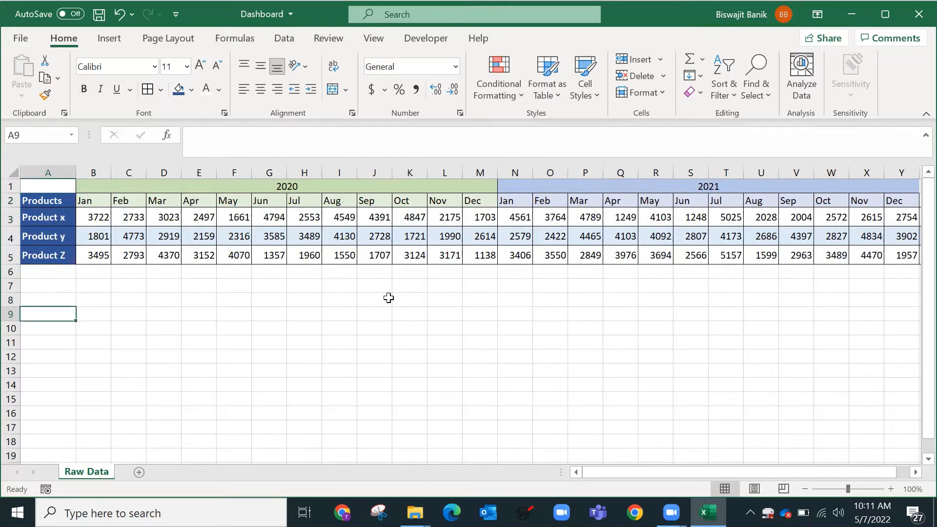
pyautogui.press('Right')
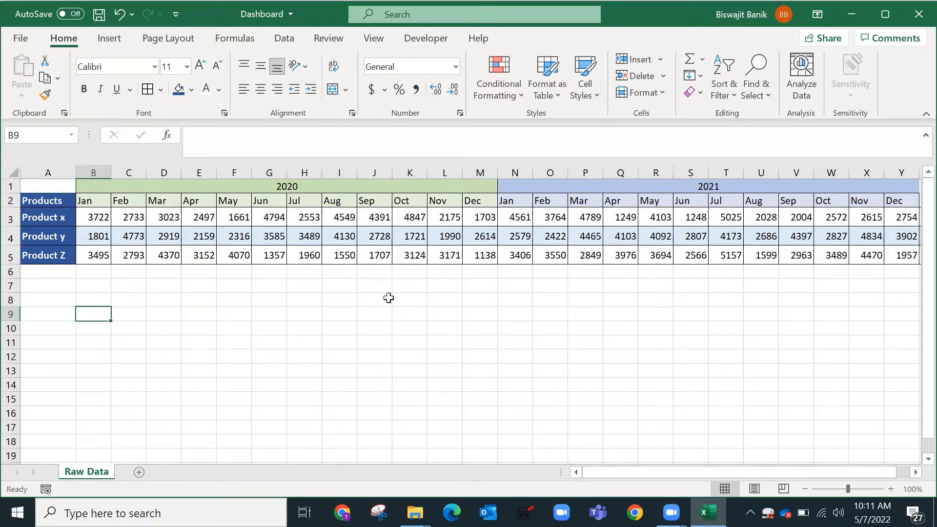
pyautogui.write('North')
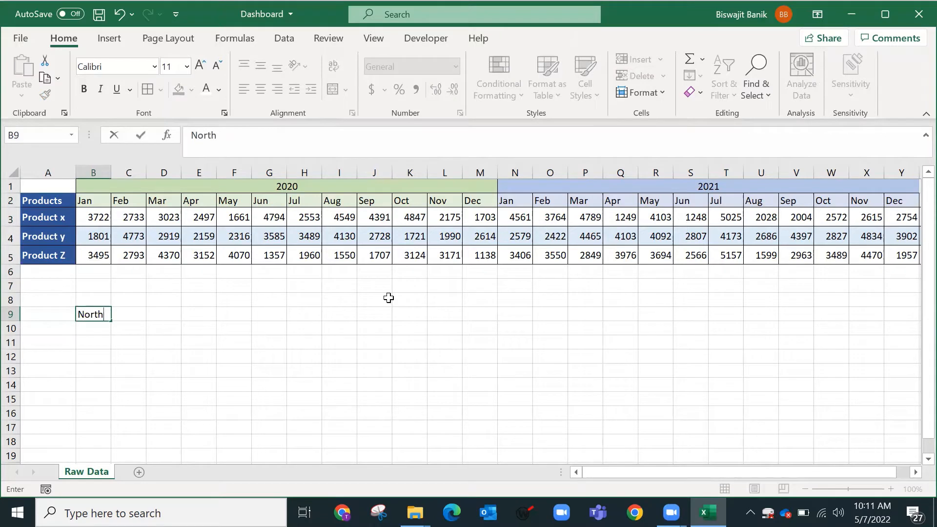
pyautogui.press('Tab')
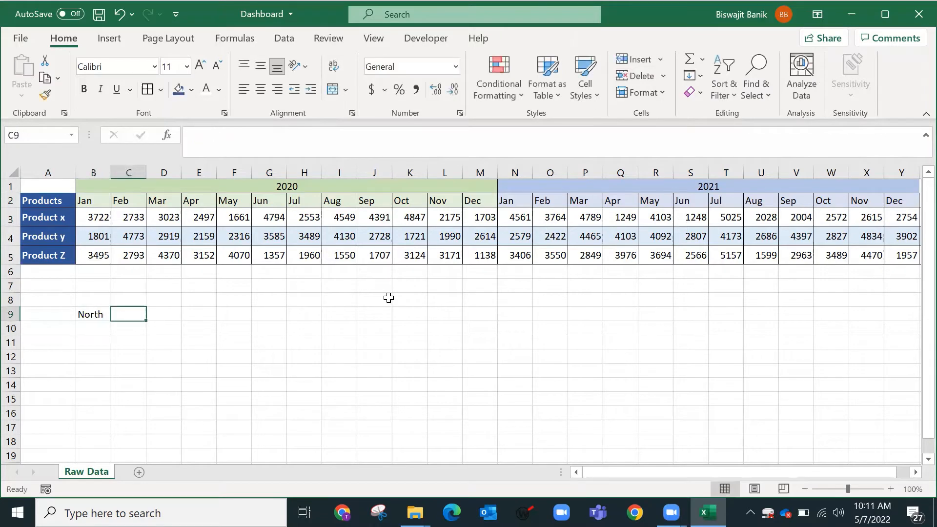
pyautogui.write('South')
pyautogui.press('Tab')
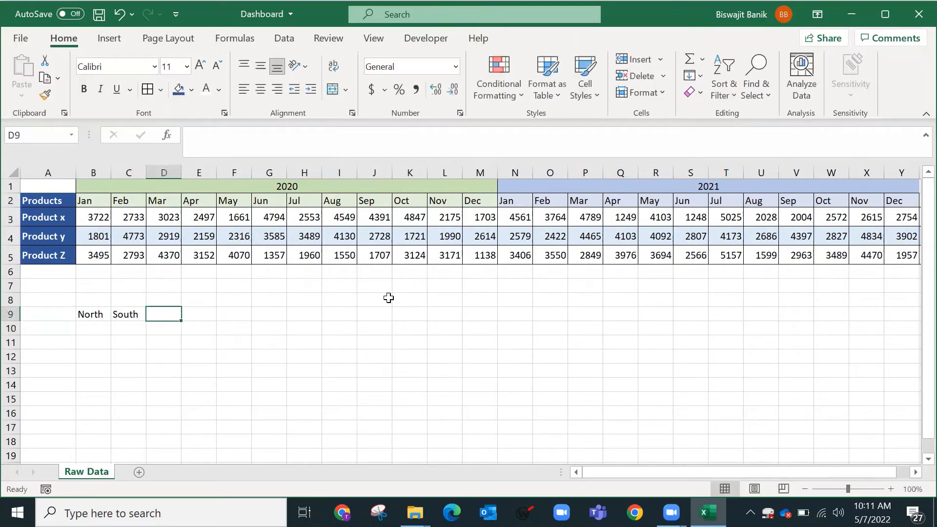
pyautogui.write('East')
pyautogui.press('Tab')
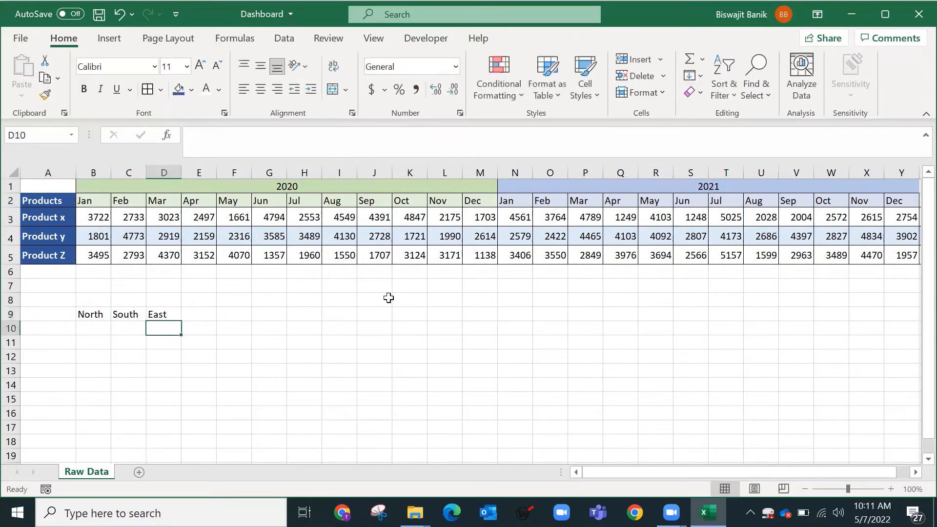
pyautogui.write('West')
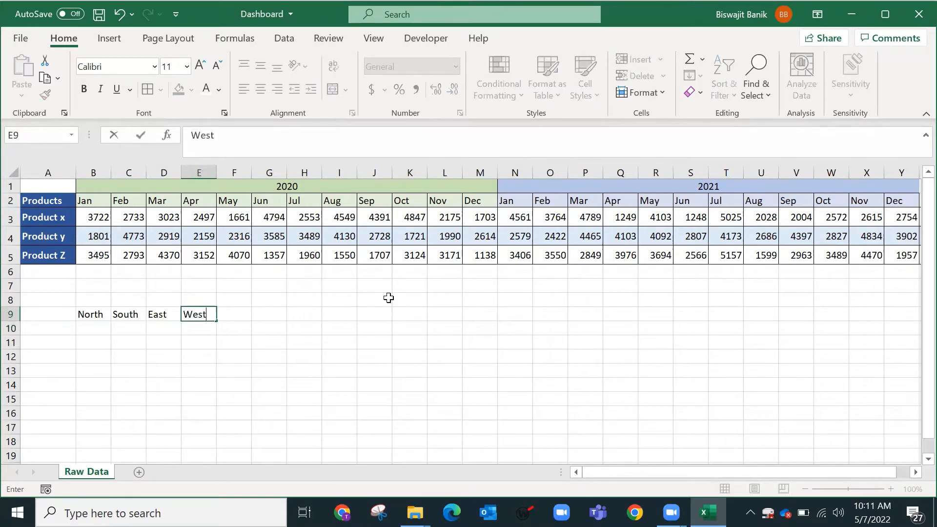
pyautogui.press('Return')
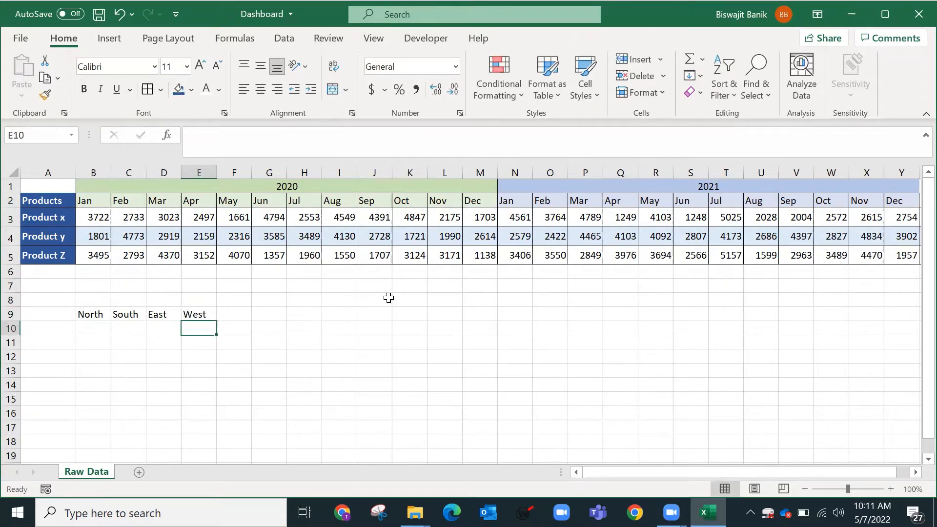
# Step: Enter District Manager 1 under North in B10 and fill the series across to District Manager 4 in E10
pyautogui.press('Left')
pyautogui.press('Left')
pyautogui.press('Left')
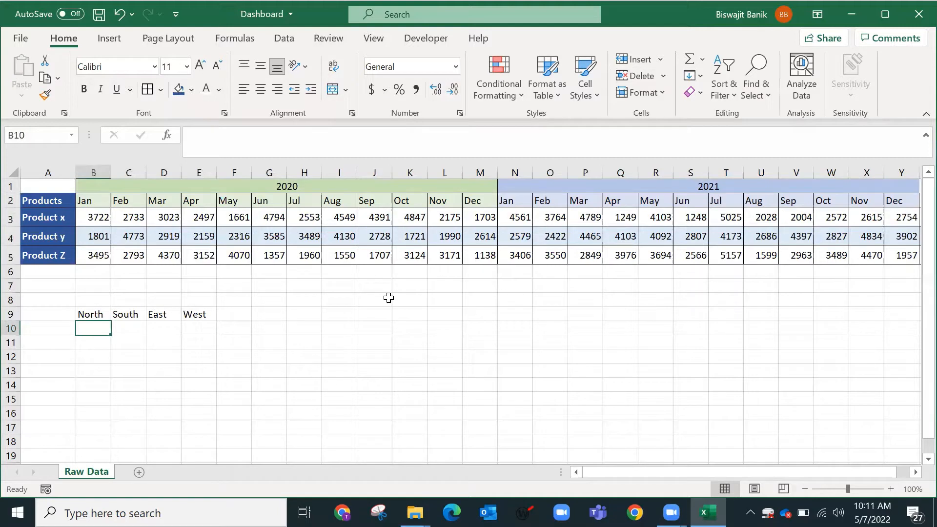
pyautogui.write('District')
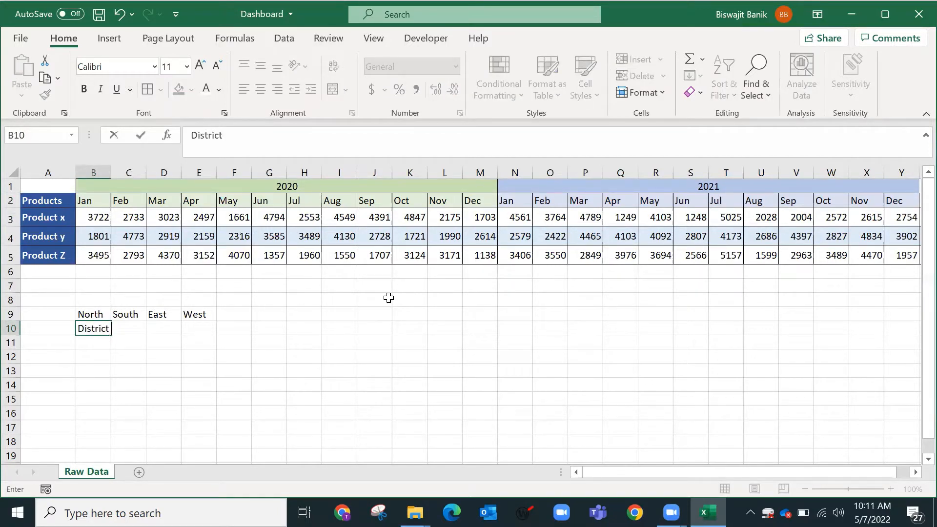
pyautogui.write(' Manager 1')
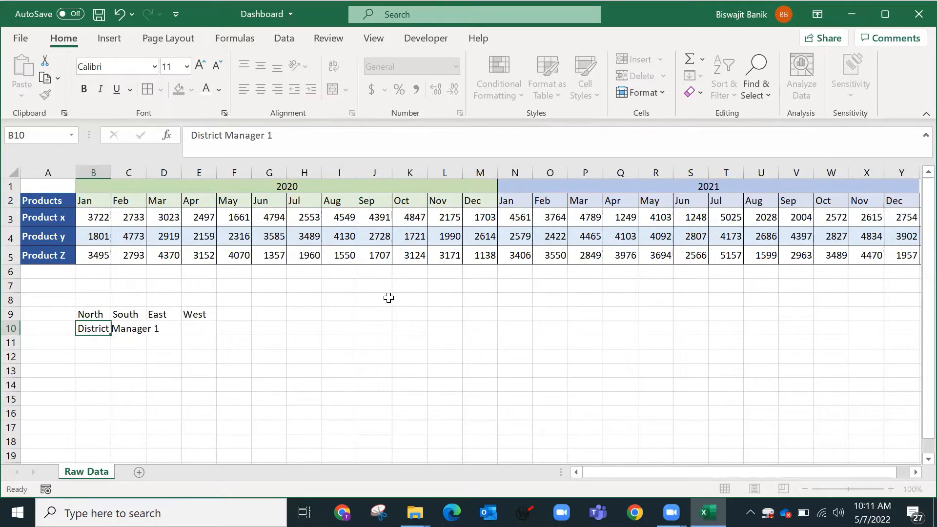
pyautogui.press('Return')
pyautogui.click(110, 332)
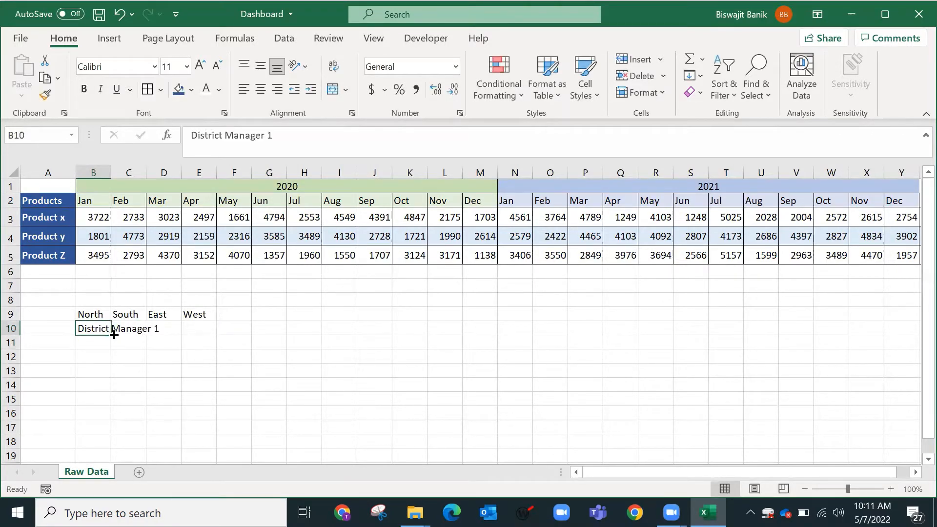
pyautogui.moveTo(113, 334); pyautogui.dragTo(210, 332)
pyautogui.click(185, 351)
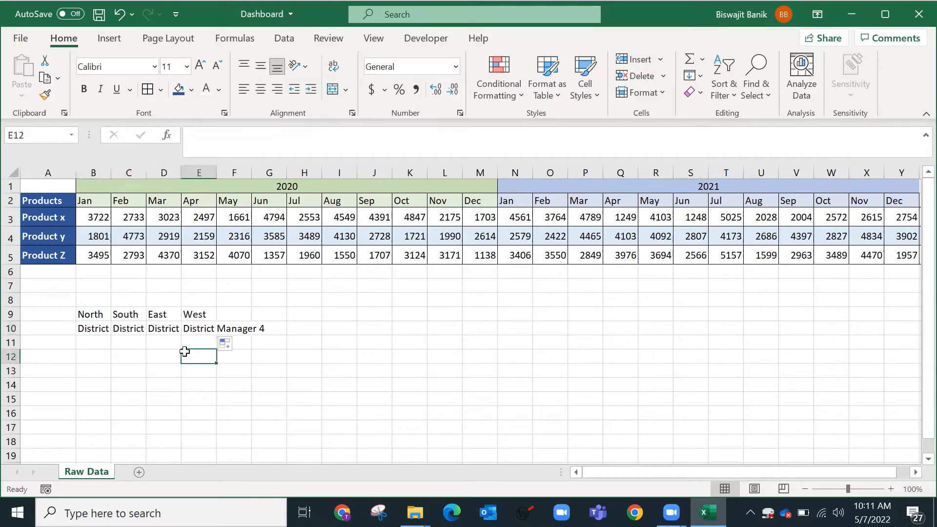
# Step: Wrap the text of the district manager row 10 and increase the row's height
pyautogui.click(99, 328)
pyautogui.moveTo(10, 335); pyautogui.dragTo(10, 342)
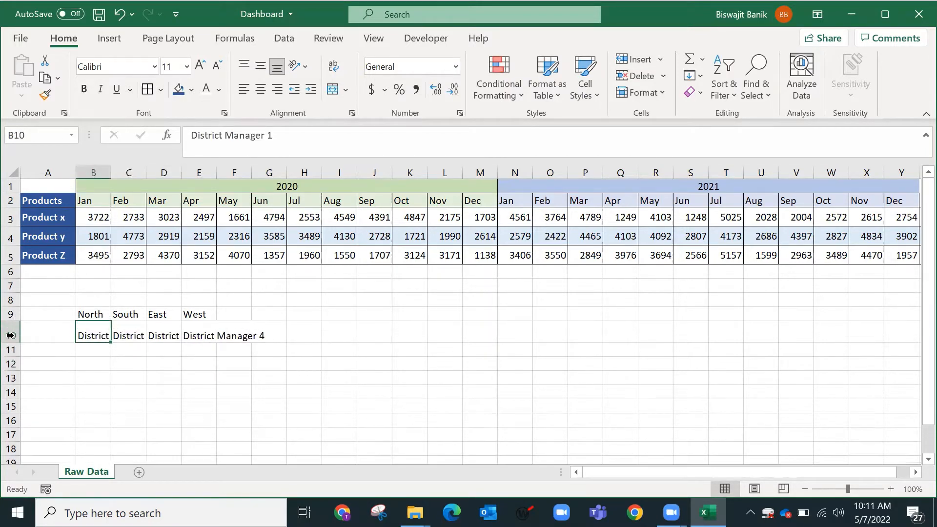
pyautogui.click(11, 335)
pyautogui.click(334, 66)
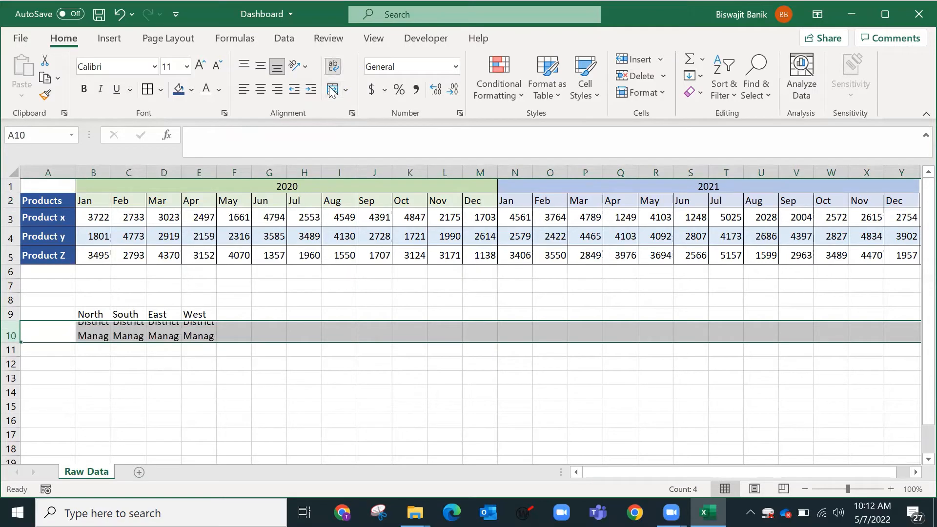
pyautogui.moveTo(10, 342); pyautogui.dragTo(10, 355)
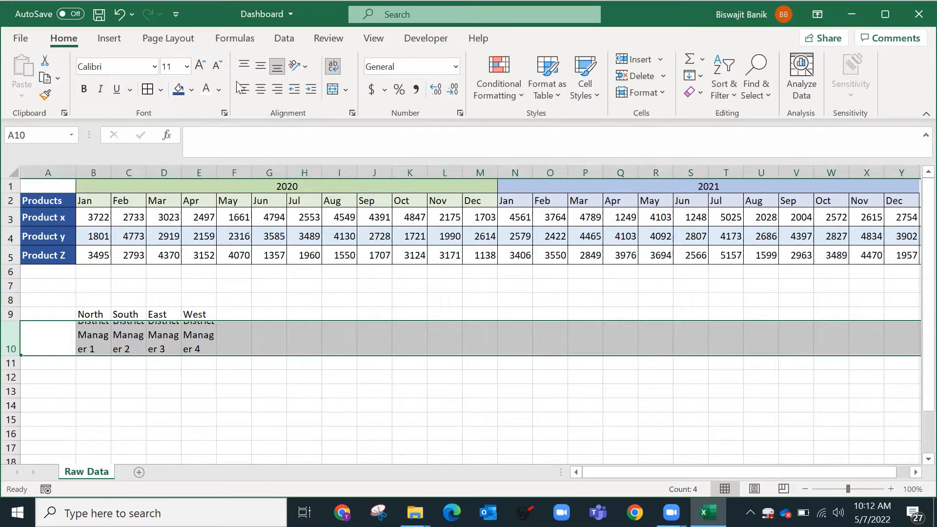
pyautogui.click(334, 66)
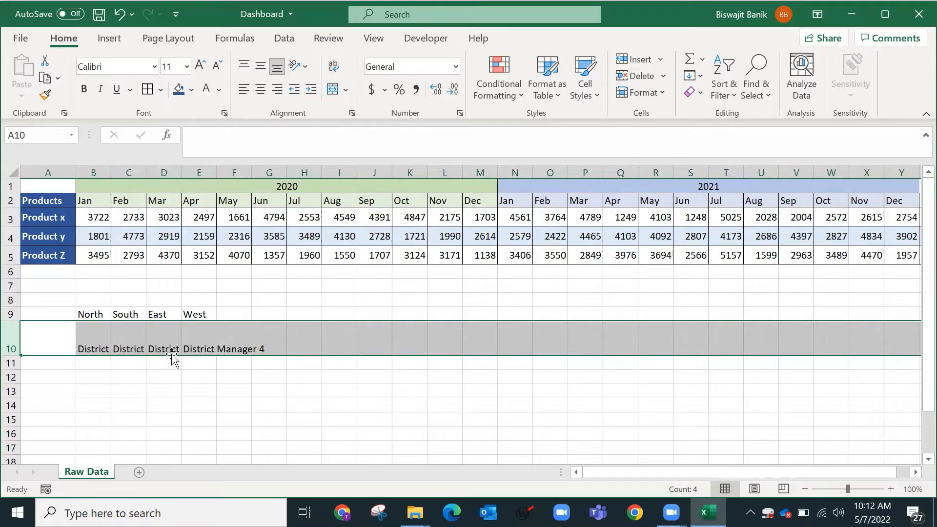
pyautogui.click(333, 66)
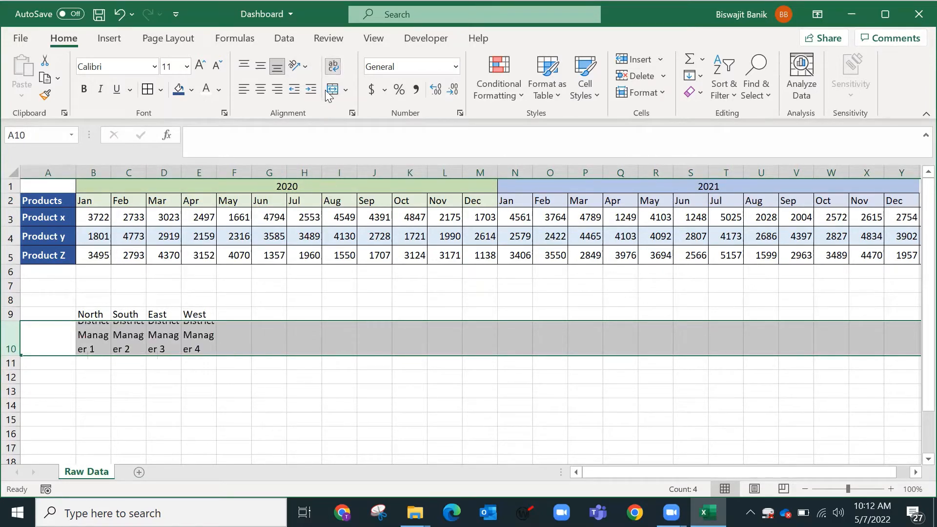
# Step: Widen columns B to E equally so each district manager title fits on two lines
pyautogui.moveTo(93, 171); pyautogui.dragTo(191, 172)
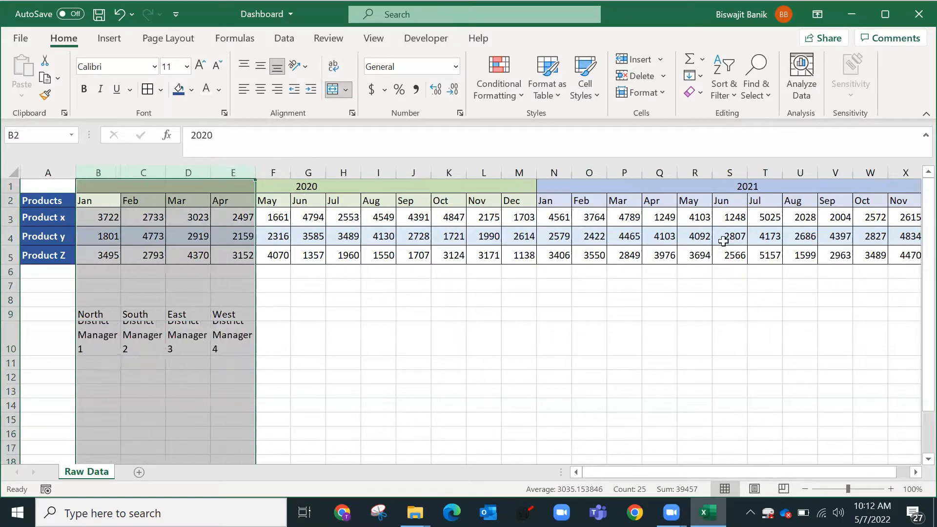
pyautogui.moveTo(121, 172); pyautogui.dragTo(135, 172)
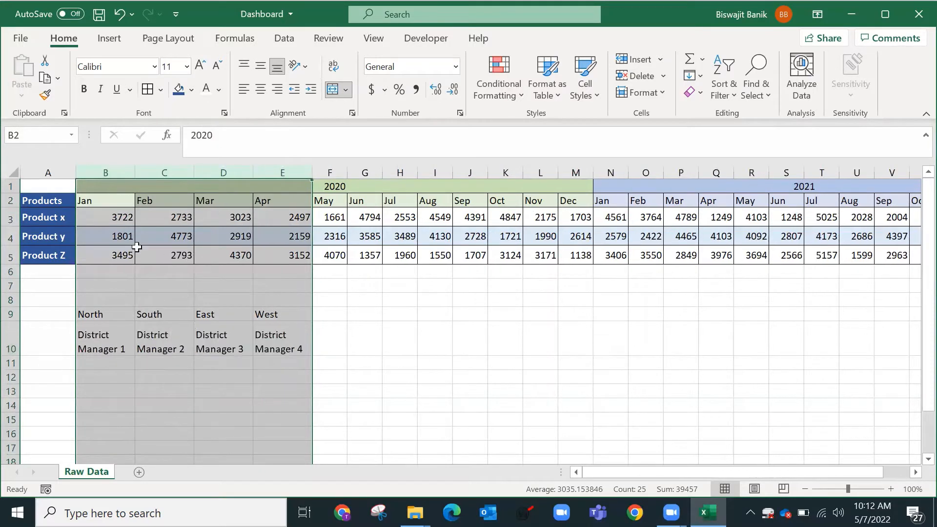
pyautogui.click(113, 350)
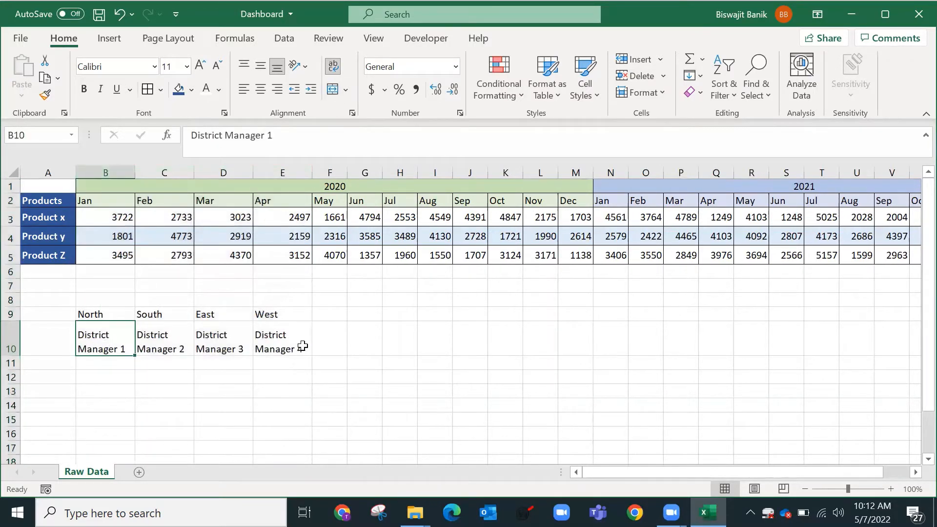
# Step: Enter Sales Rep 1 in B11 and fill the series down to Sales Rep 10 in B20
pyautogui.scroll(-1, 204, 365)
pyautogui.click(102, 327)
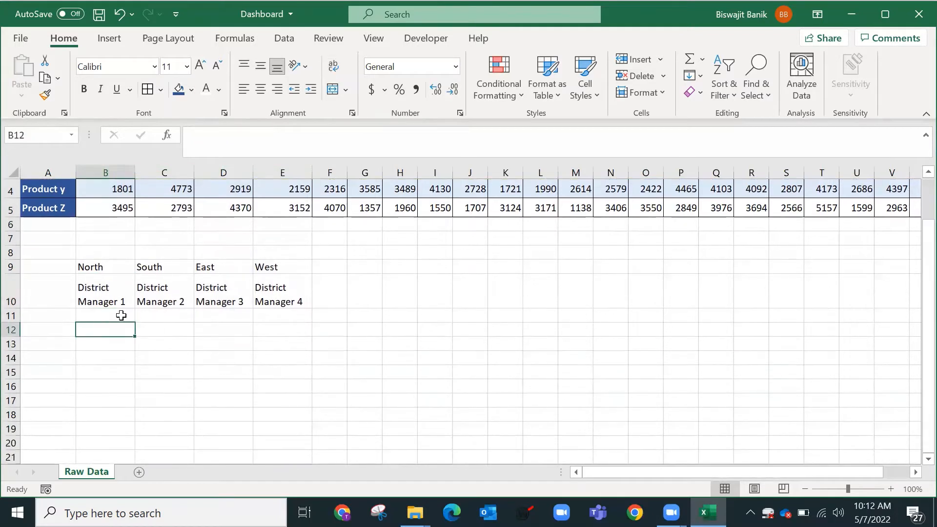
pyautogui.click(122, 317)
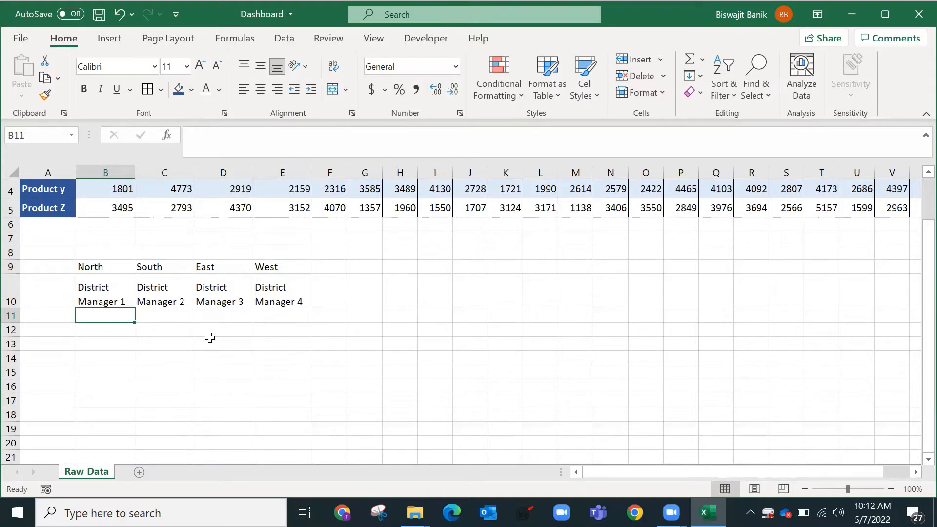
pyautogui.write('Sales Rep')
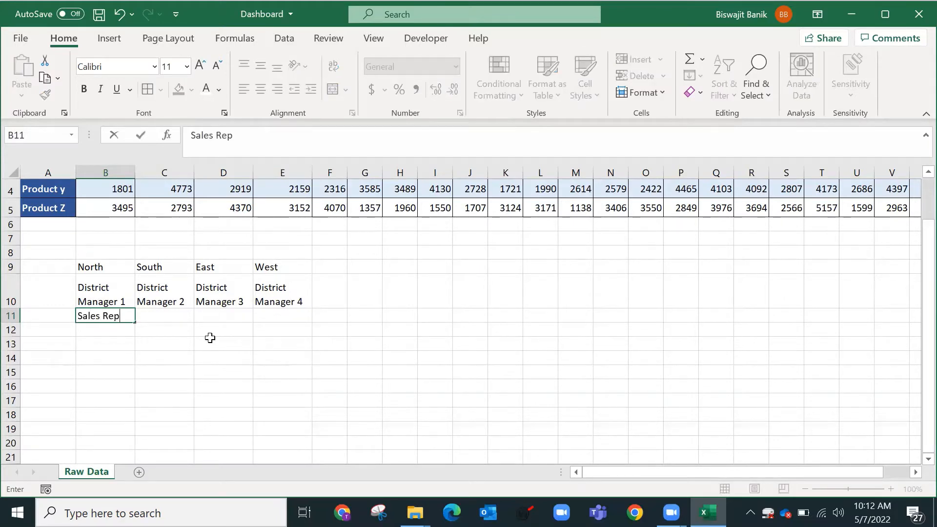
pyautogui.write(' 1')
pyautogui.press('Return')
pyautogui.click(131, 319)
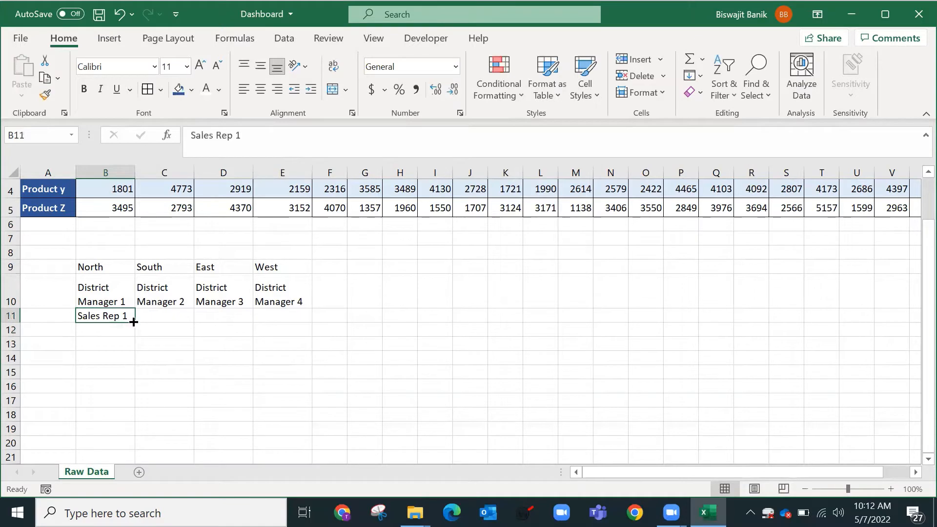
pyautogui.moveTo(133, 324); pyautogui.dragTo(131, 449)
# Step: Copy the Sales Rep 1 to 10 list from the North column into the South, East and West columns, starting at row 11
pyautogui.hotkey('ctrl', 'c')
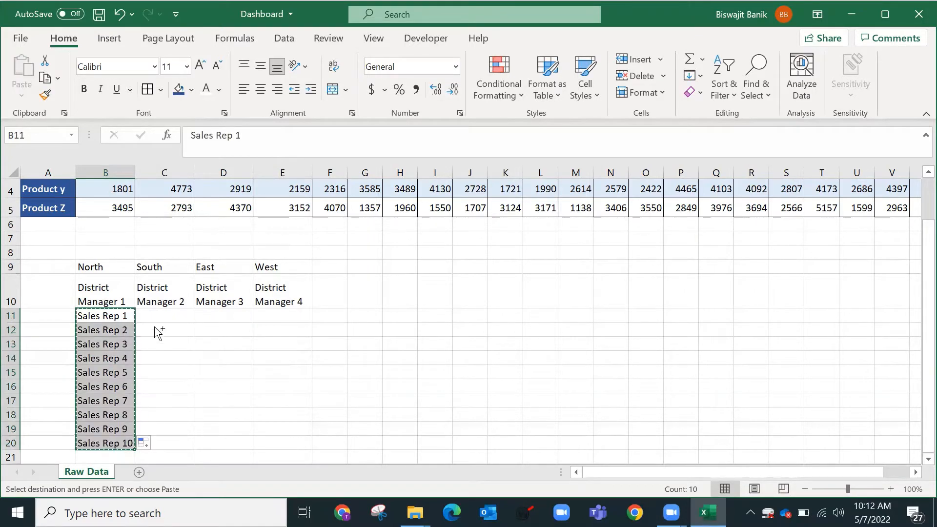
pyautogui.click(159, 308)
pyautogui.click(159, 314)
pyautogui.hotkey('ctrl', 'v')
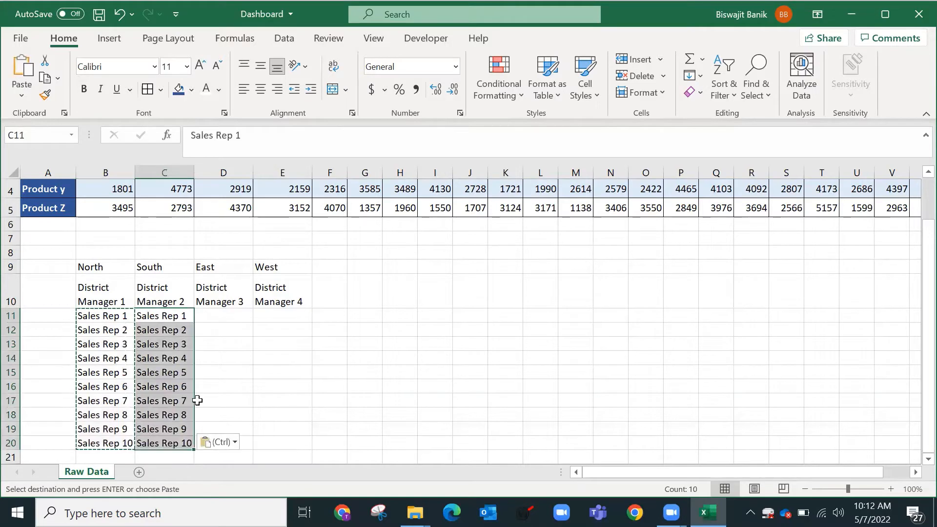
pyautogui.click(227, 316)
pyautogui.hotkey('ctrl', 'v')
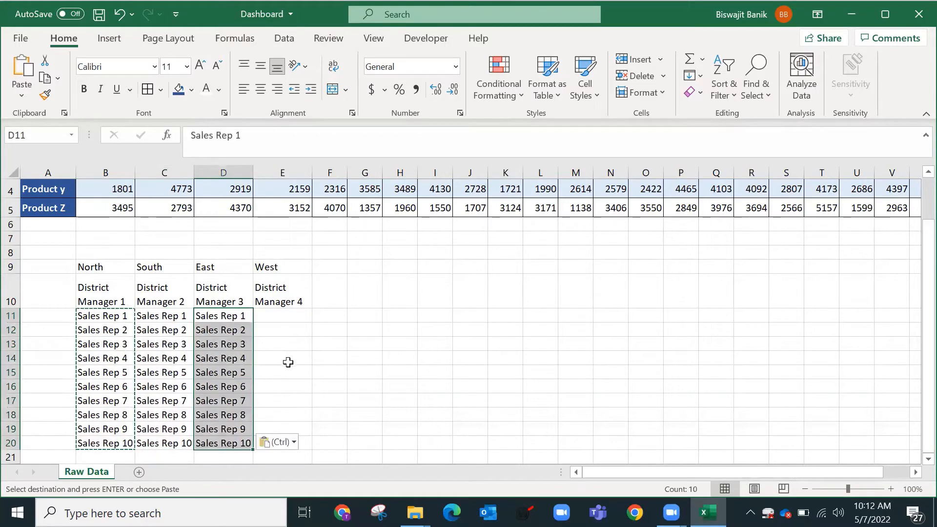
pyautogui.click(297, 314)
pyautogui.hotkey('ctrl', 'v')
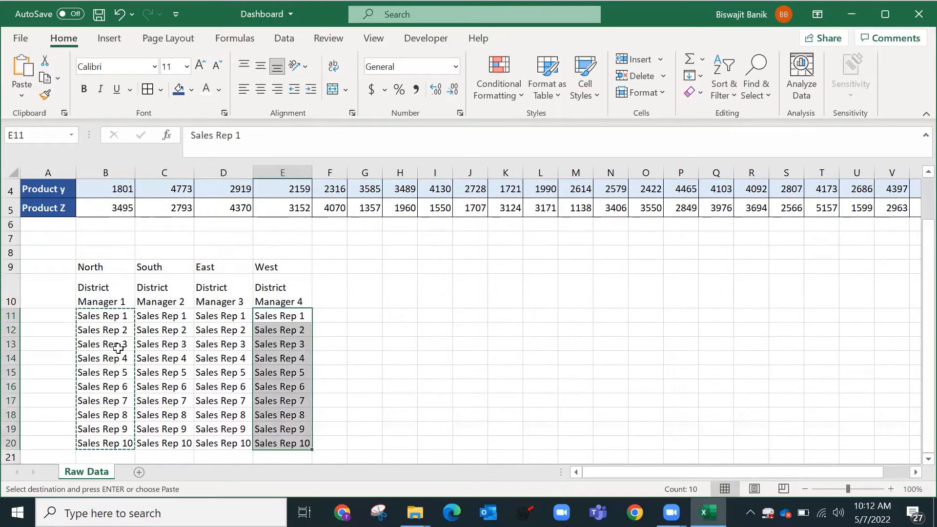
pyautogui.press('Escape')
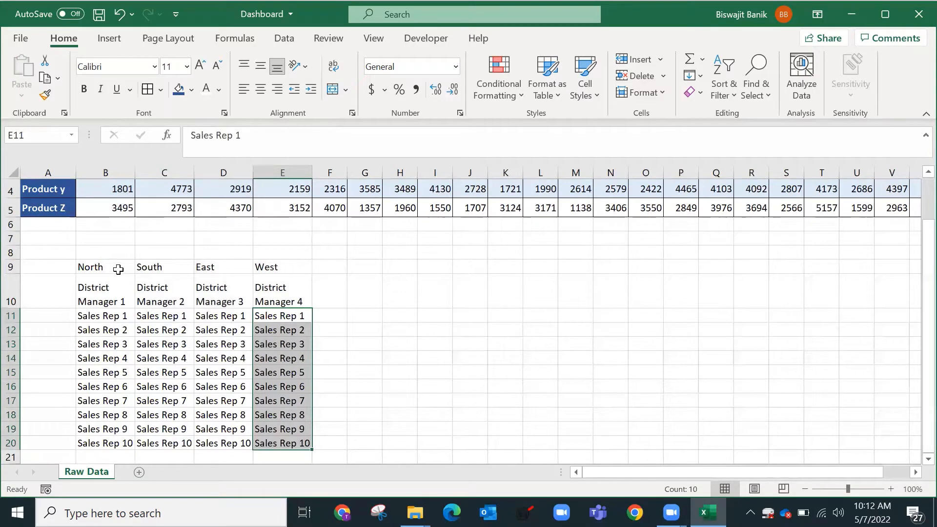
# Step: Reduce the font size of the whole region table B9:E20 to 8
pyautogui.moveTo(118, 270); pyautogui.dragTo(286, 442)
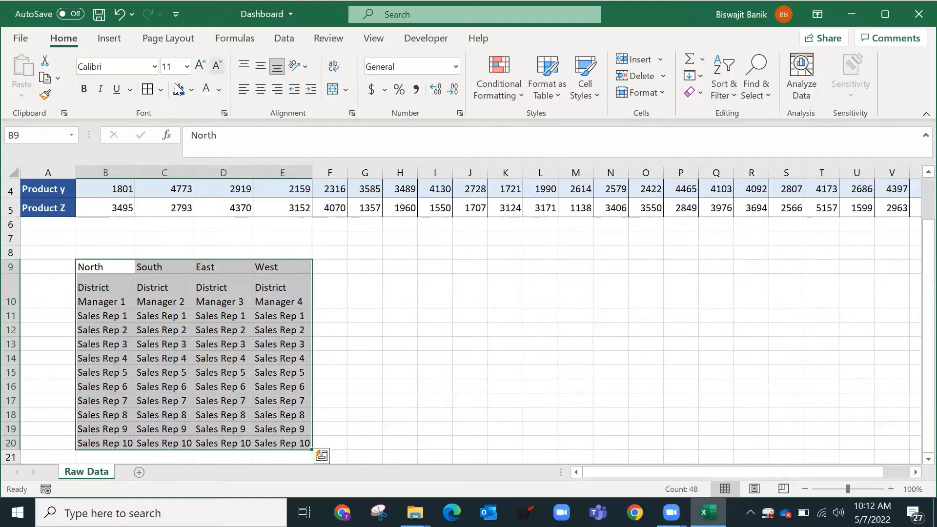
pyautogui.click(217, 66)
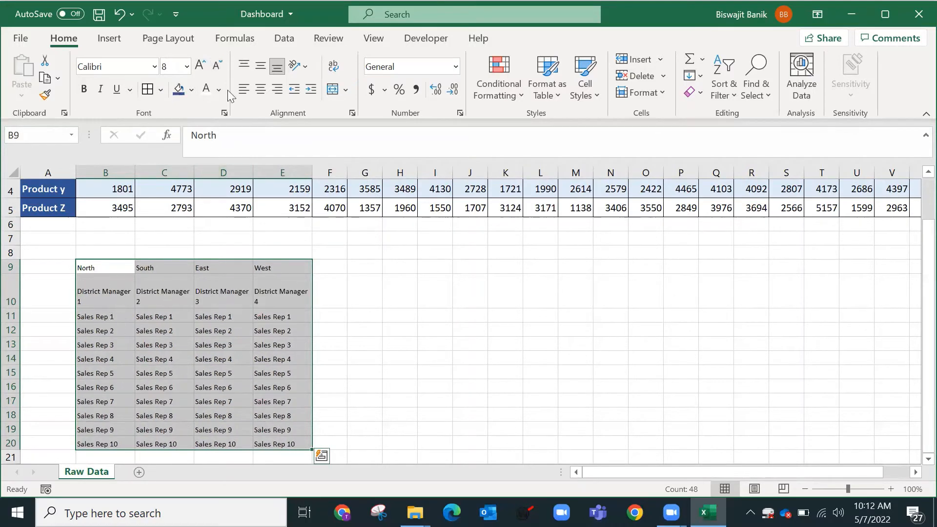
pyautogui.click(120, 320)
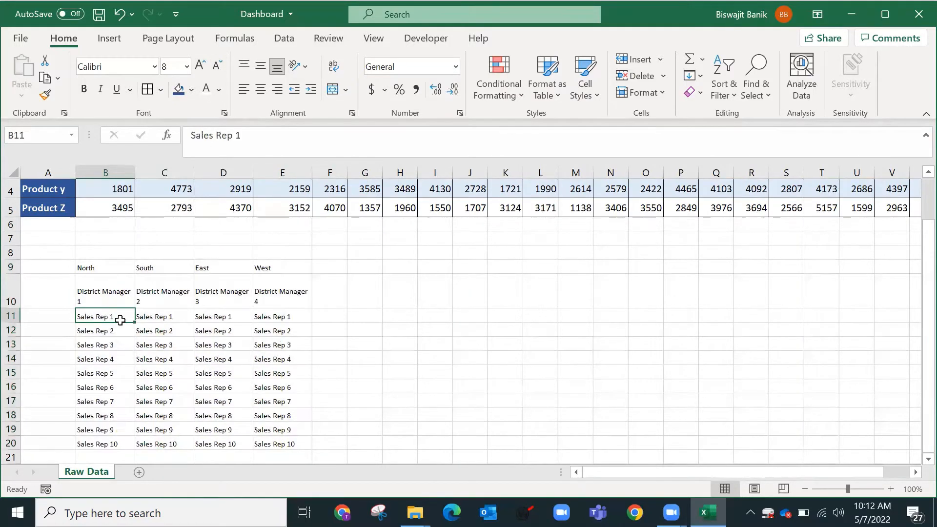
pyautogui.click(123, 334)
pyautogui.click(168, 317)
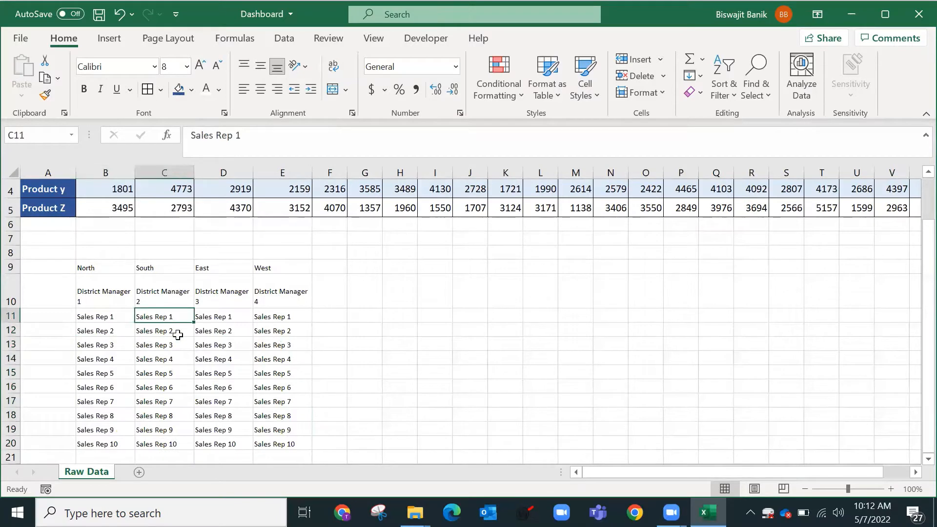
pyautogui.click(179, 331)
pyautogui.moveTo(220, 430); pyautogui.dragTo(220, 416)
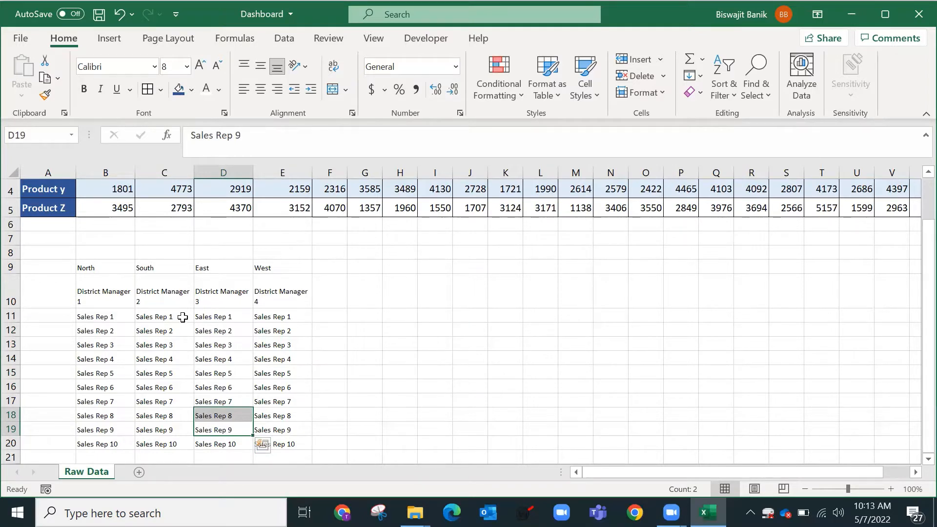
# Step: Change C11 in the South column to Sales Rep 11 and fill the series down to Sales Rep 20 in C20
pyautogui.click(182, 318)
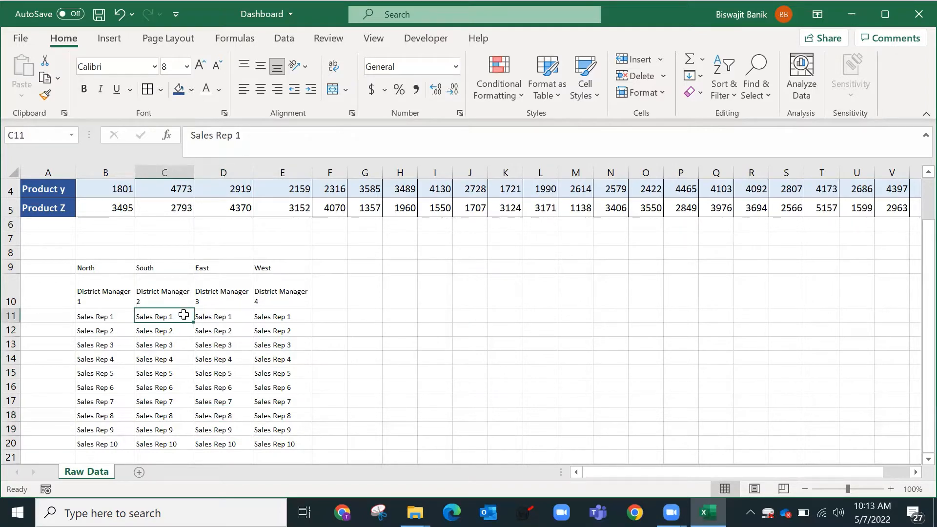
pyautogui.doubleClick(184, 315)
pyautogui.press('Return')
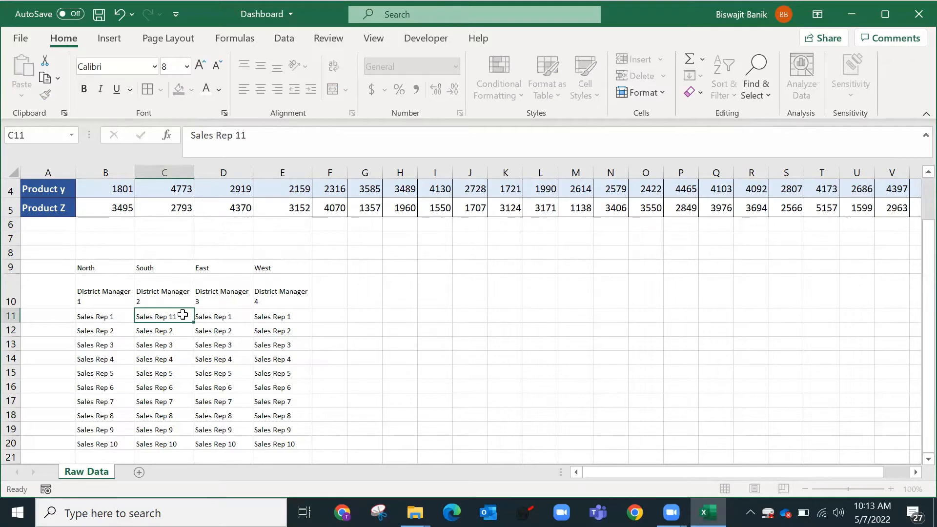
pyautogui.click(188, 315)
pyautogui.moveTo(193, 323); pyautogui.dragTo(193, 448)
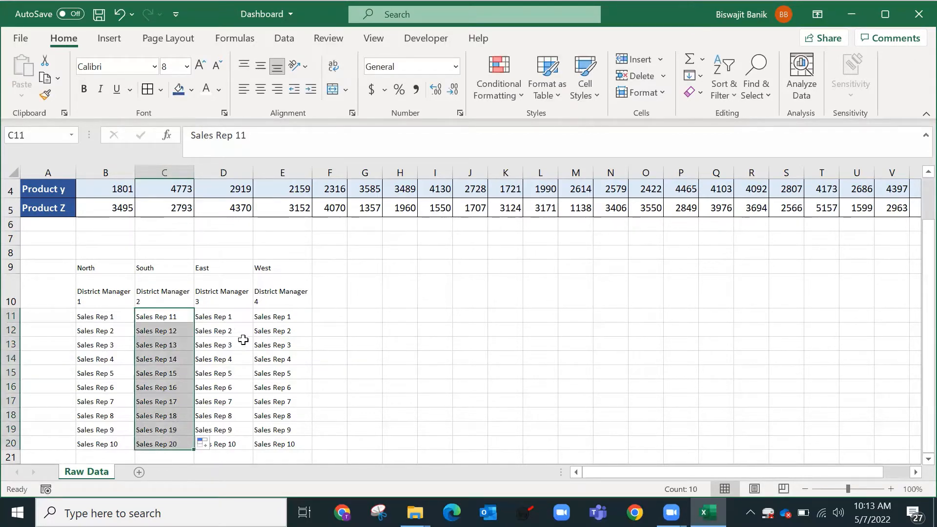
# Step: Change D11 in the East column to Sales Rep 21 and fill the series down to Sales Rep 30 in D20
pyautogui.doubleClick(243, 317)
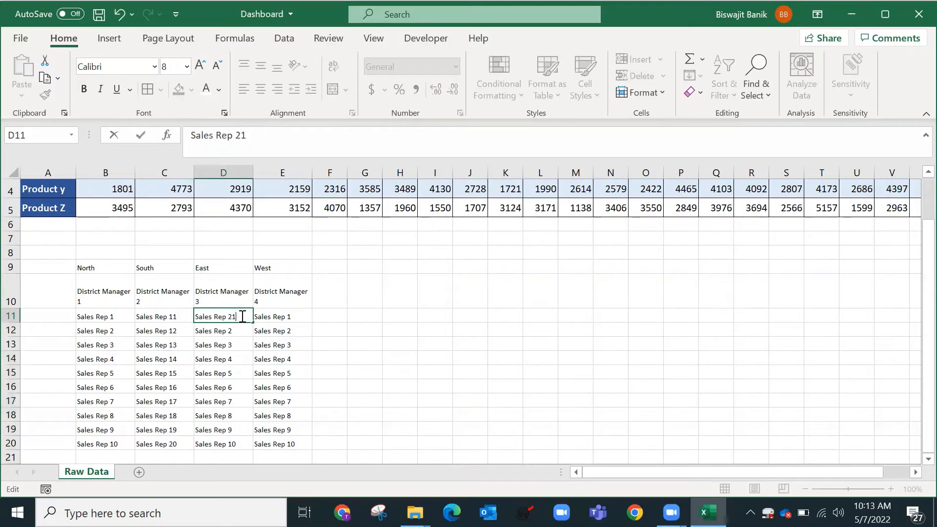
pyautogui.press('Return')
pyautogui.click(248, 316)
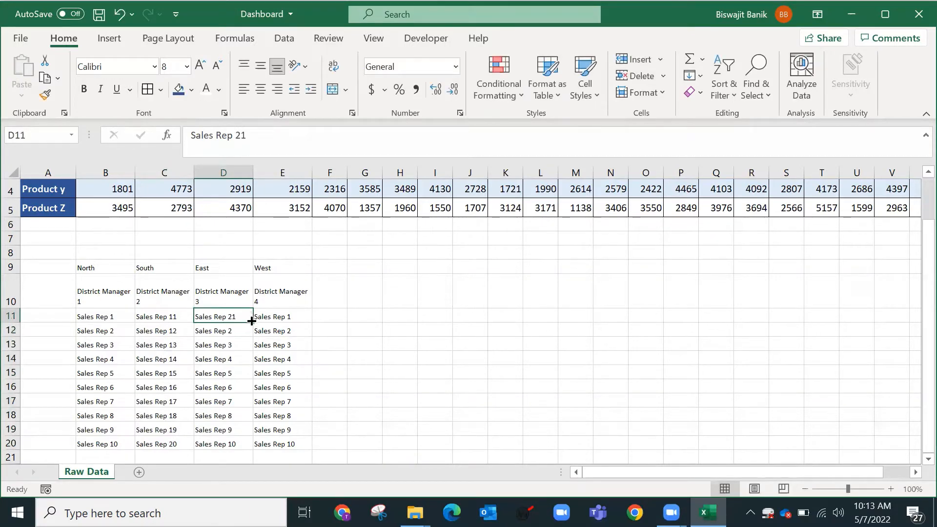
pyautogui.moveTo(251, 321); pyautogui.dragTo(253, 448)
# Step: Change E11 in the West column to Sales Rep 31 and fill the series down to Sales Rep 40 in E20
pyautogui.doubleClick(292, 316)
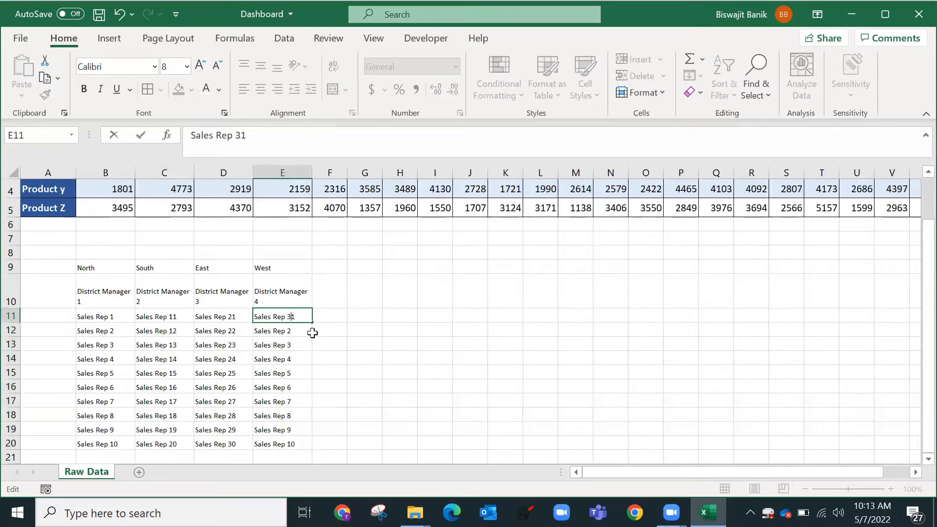
pyautogui.press('Return')
pyautogui.click(308, 317)
pyautogui.doubleClick(311, 322)
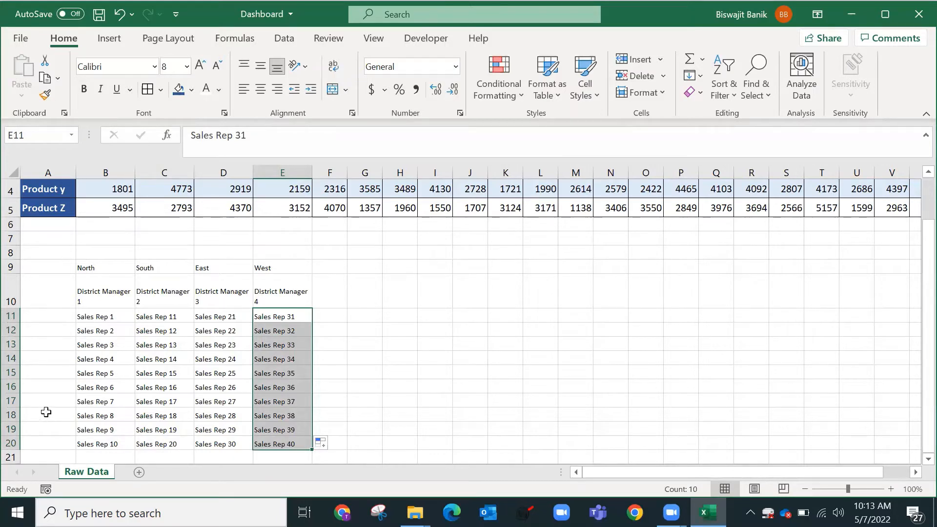
pyautogui.click(88, 299)
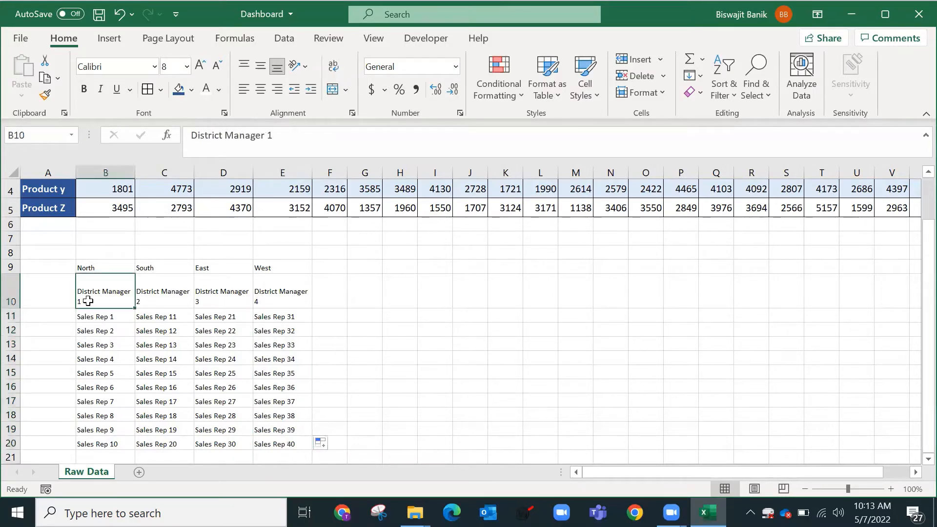
pyautogui.scroll(-1, 264, 289)
pyautogui.scroll(-2, 264, 289)
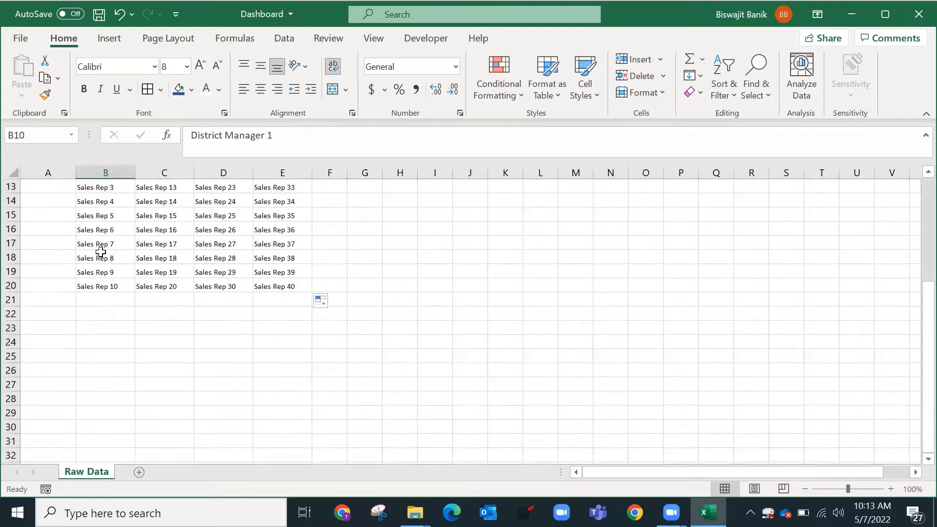
pyautogui.scroll(2, 105, 254)
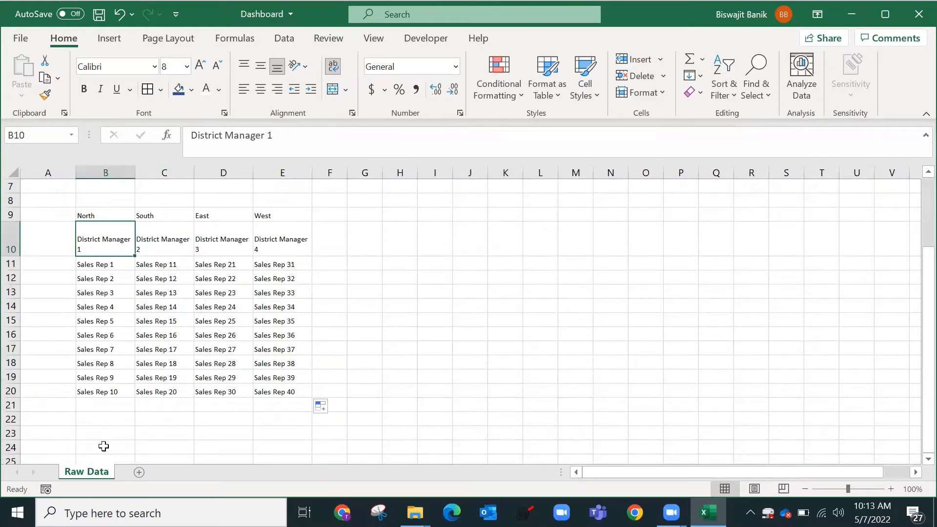
pyautogui.scroll(-3, 106, 390)
pyautogui.click(107, 327)
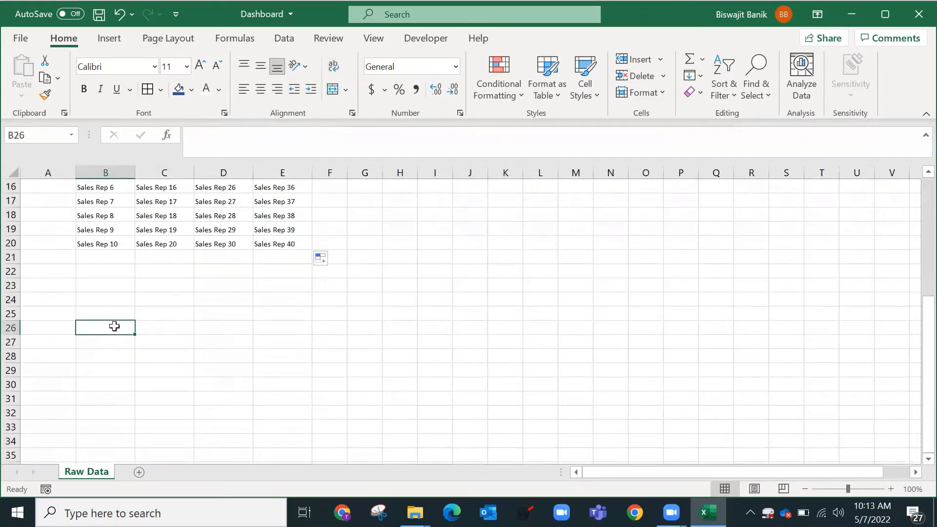
pyautogui.click(110, 315)
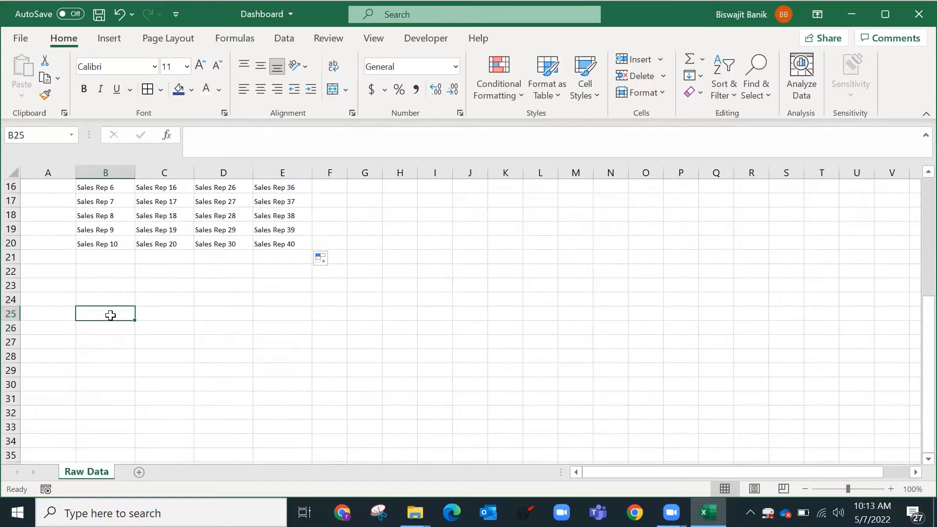
pyautogui.write('Sale')
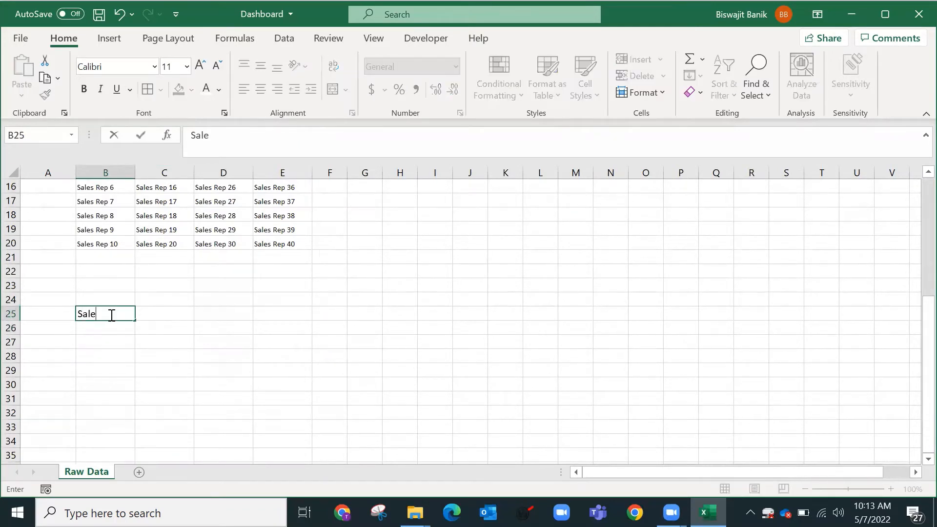
pyautogui.press('Escape')
# Step: Copy the Sales Rep 1 cell B11 into B23, below the region table
pyautogui.press('Up')
pyautogui.hotkey('ctrl', 'Up')
pyautogui.hotkey('ctrl', 'Up')
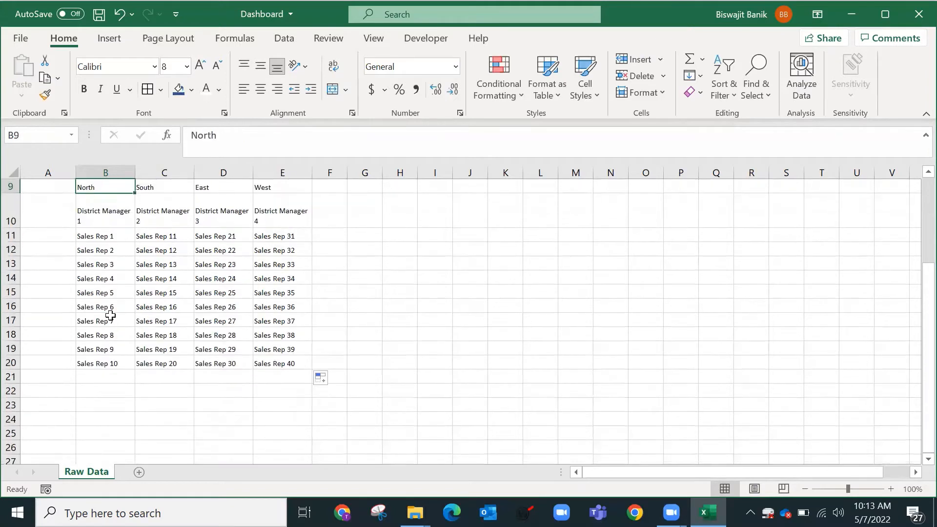
pyautogui.press('Down')
pyautogui.press('Down')
pyautogui.press('Down')
pyautogui.press('Up')
pyautogui.hotkey('ctrl', 'c')
pyautogui.press('Down')
pyautogui.press('Down')
pyautogui.press('Down')
pyautogui.press('Down')
pyautogui.press('Down')
pyautogui.press('Down')
pyautogui.press('Down')
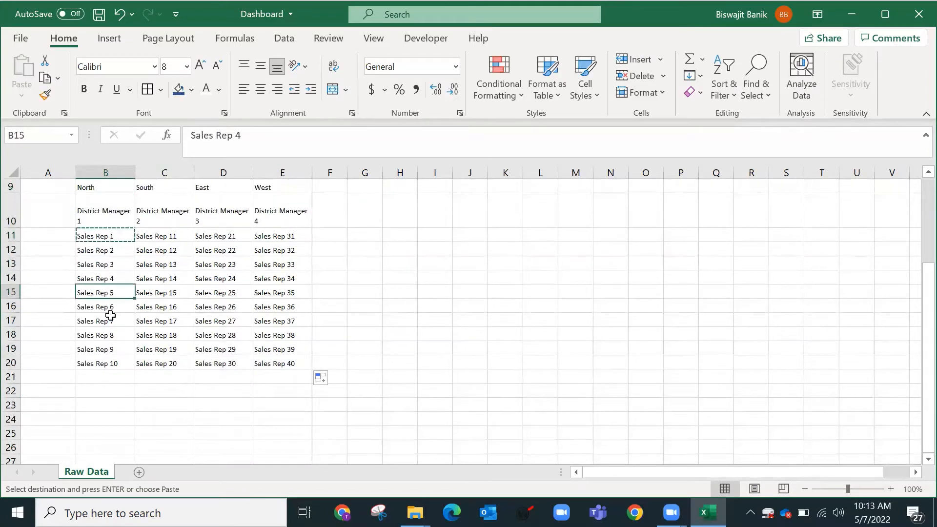
pyautogui.press('Down')
pyautogui.press('Down')
pyautogui.press('Down')
pyautogui.press('Down')
pyautogui.press('Down')
pyautogui.hotkey('ctrl', 'v')
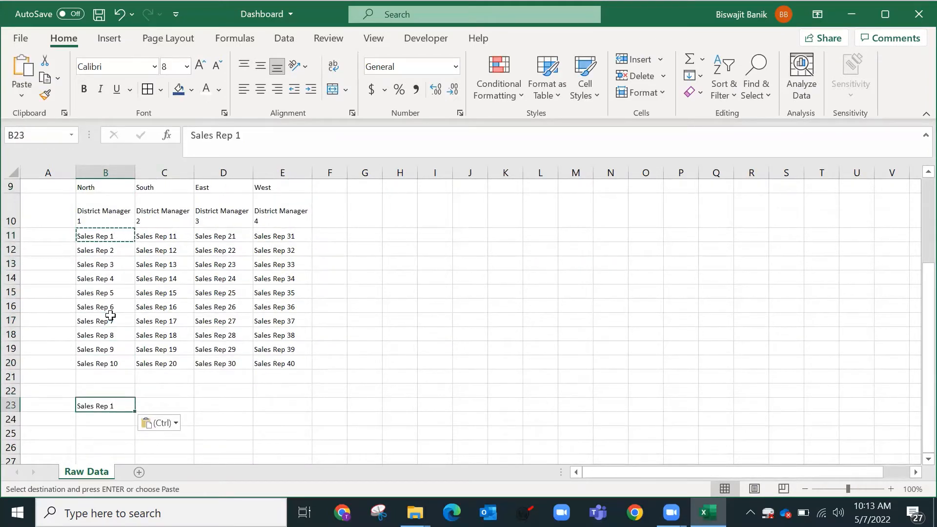
pyautogui.press('Return')
# Step: Fill the series from B23 down to Sales Rep 40 in B62
pyautogui.scroll(-2, 119, 313)
pyautogui.click(122, 300)
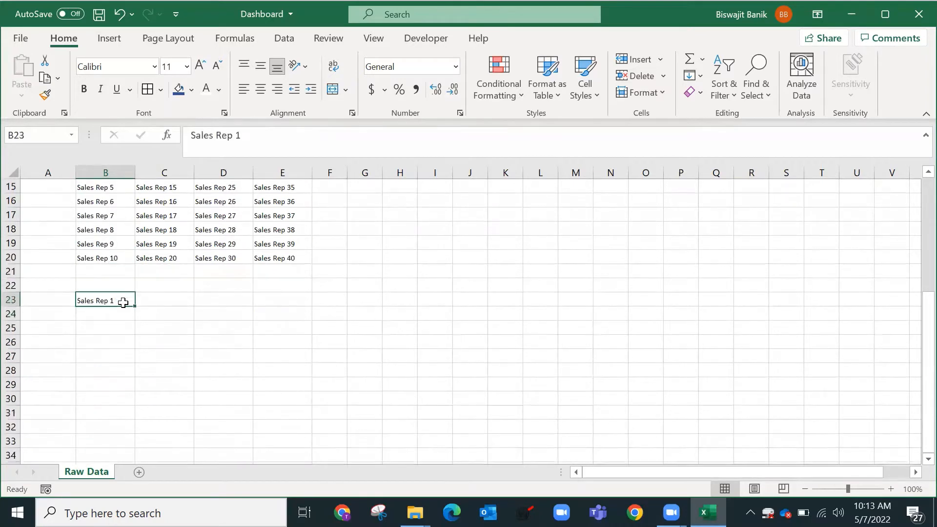
pyautogui.moveTo(134, 306); pyautogui.dragTo(142, 345)
pyautogui.scroll(5, 141, 339)
pyautogui.scroll(8, 141, 338)
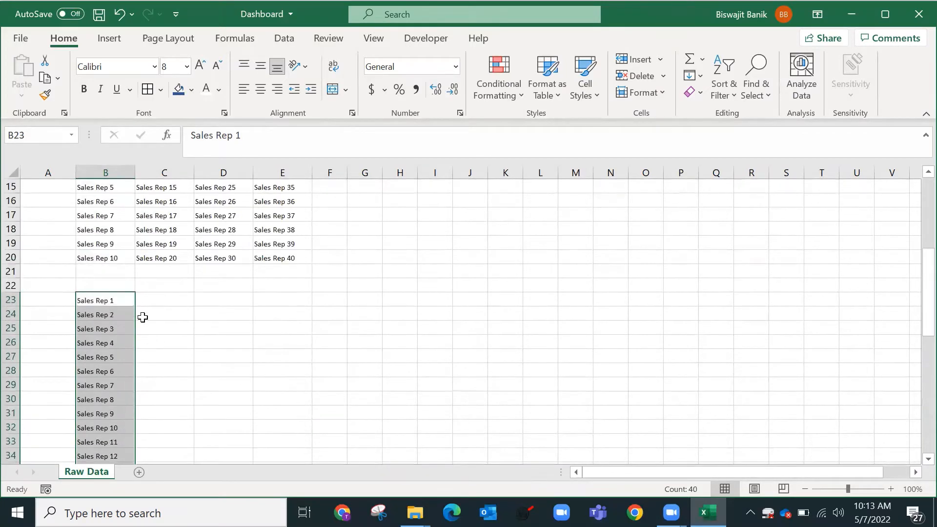
# Step: Copy the 2021 heading with its Jan to Dec month row from the product table to C21, above the sales rep list
pyautogui.click(159, 328)
pyautogui.scroll(4, 244, 334)
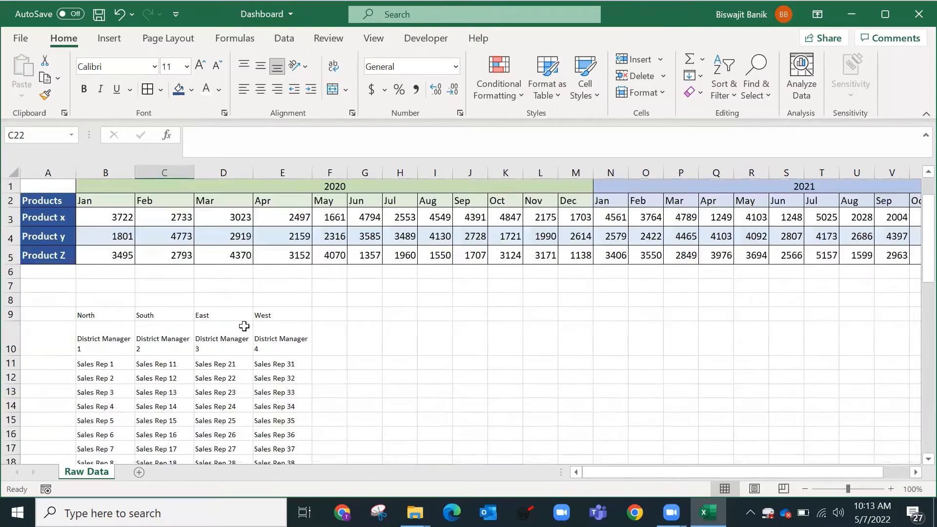
pyautogui.click(159, 188)
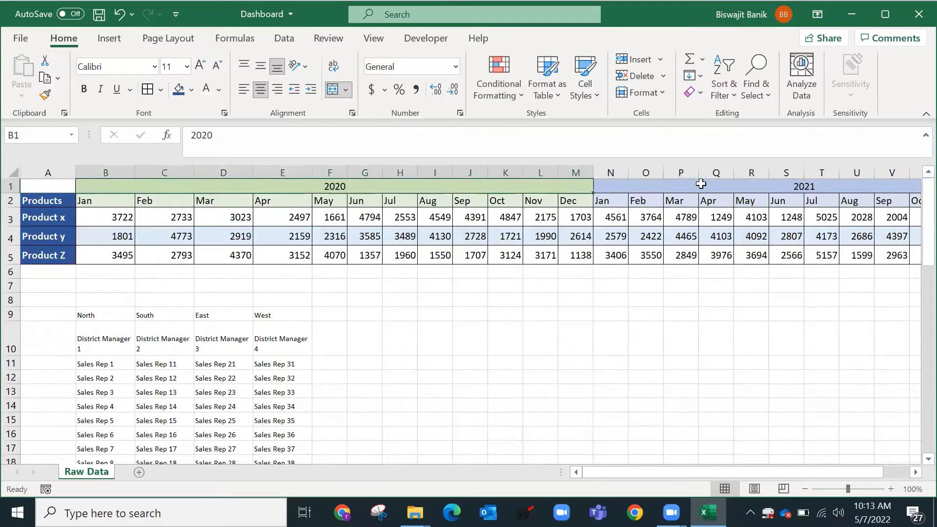
pyautogui.moveTo(696, 184); pyautogui.dragTo(705, 202)
pyautogui.hotkey('ctrl', 'c')
pyautogui.scroll(-6, 379, 295)
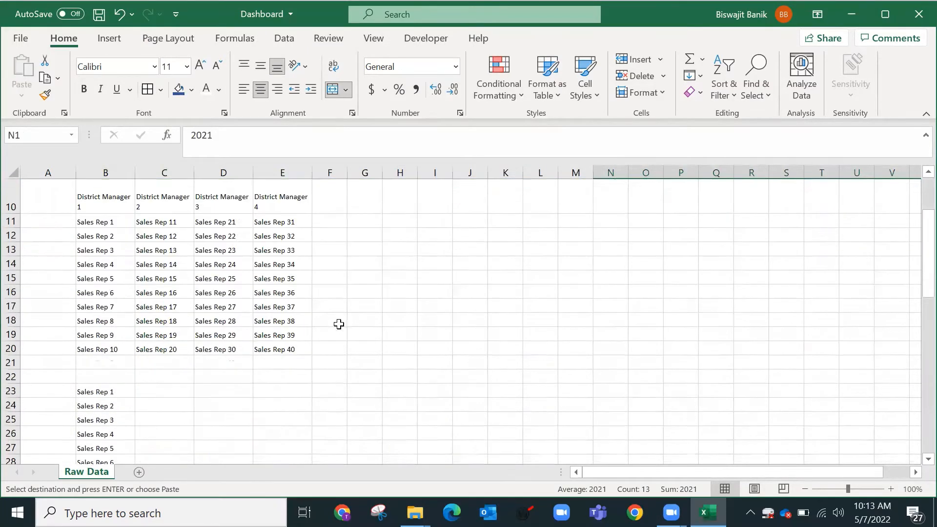
pyautogui.click(150, 218)
pyautogui.hotkey('ctrl', 'v')
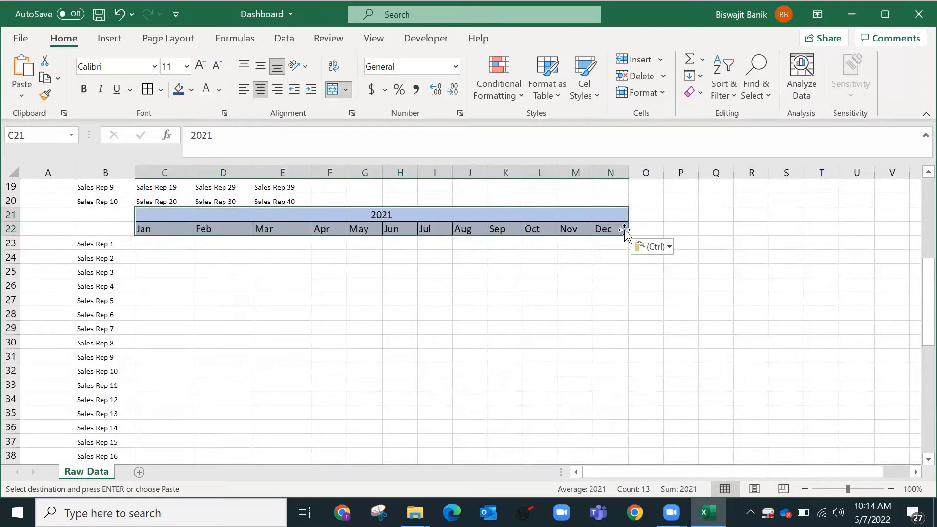
# Step: Enter the formula =RANDBETWEEN(500,4500) in C23 for Sales Rep 1 in Jan
pyautogui.click(188, 244)
pyautogui.scroll(-1, 197, 257)
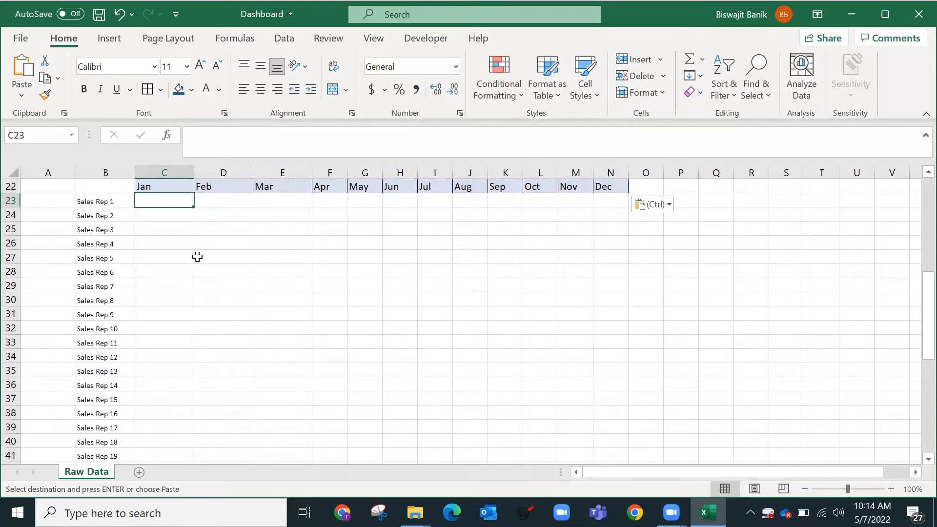
pyautogui.write('=rnadbe')
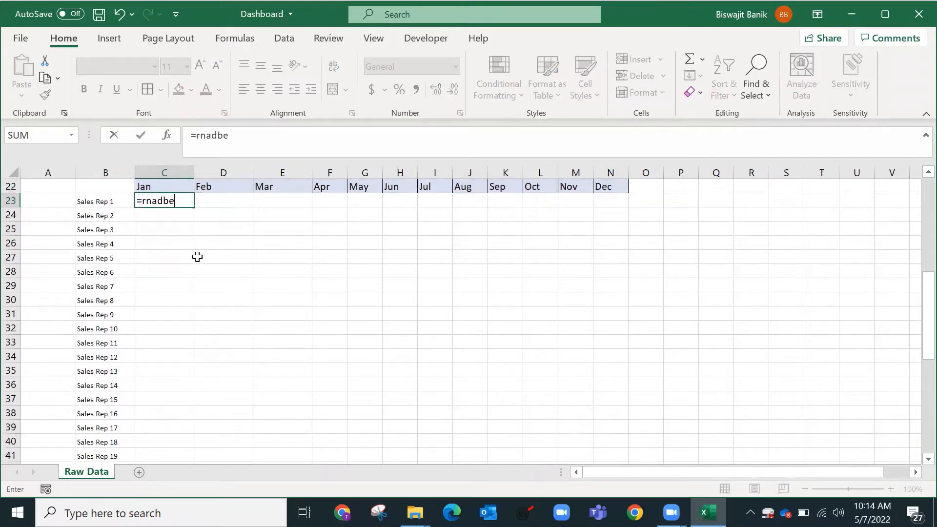
pyautogui.press('BackSpace')
pyautogui.press('BackSpace')
pyautogui.press('BackSpace')
pyautogui.write('randbe')
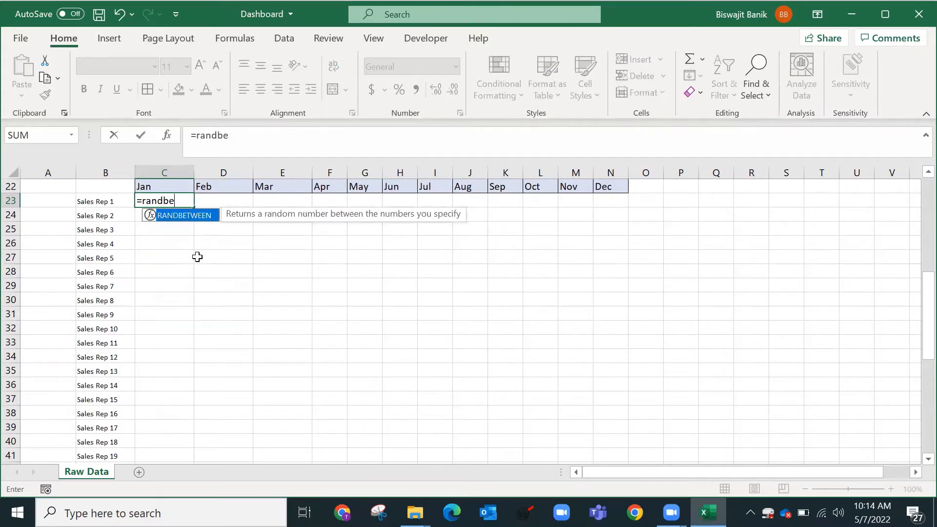
pyautogui.press('Tab')
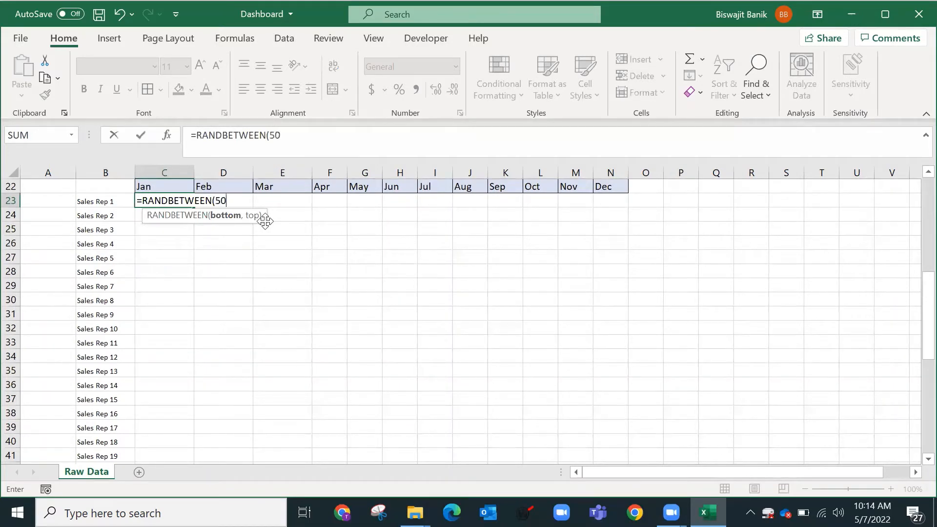
pyautogui.write(',45')
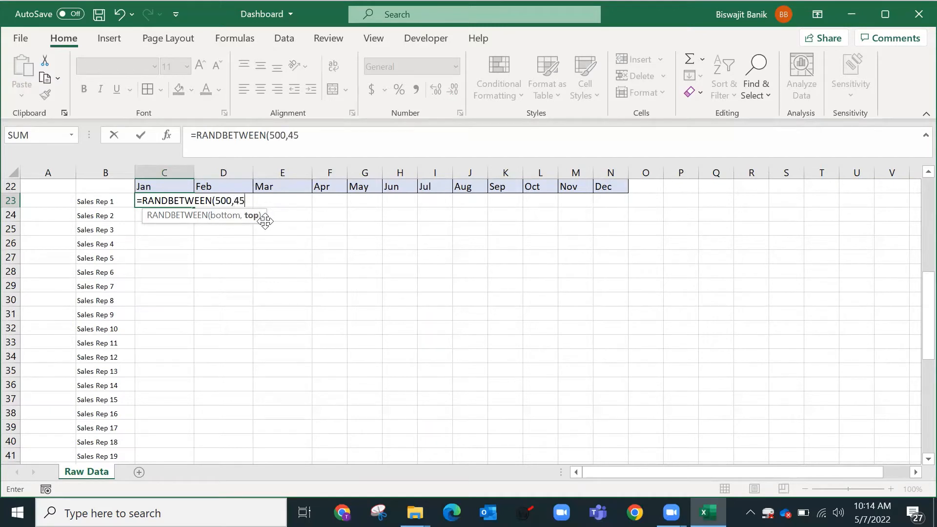
pyautogui.write('00)')
pyautogui.press('Return')
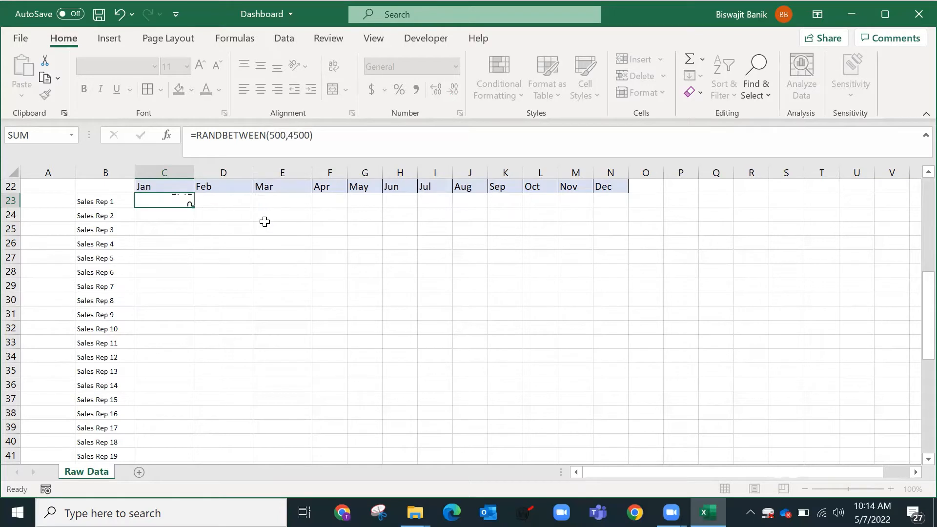
# Step: Fill the C23 formula across to Dec in column N and down to Sales Rep 40 in row 62
pyautogui.press('Up')
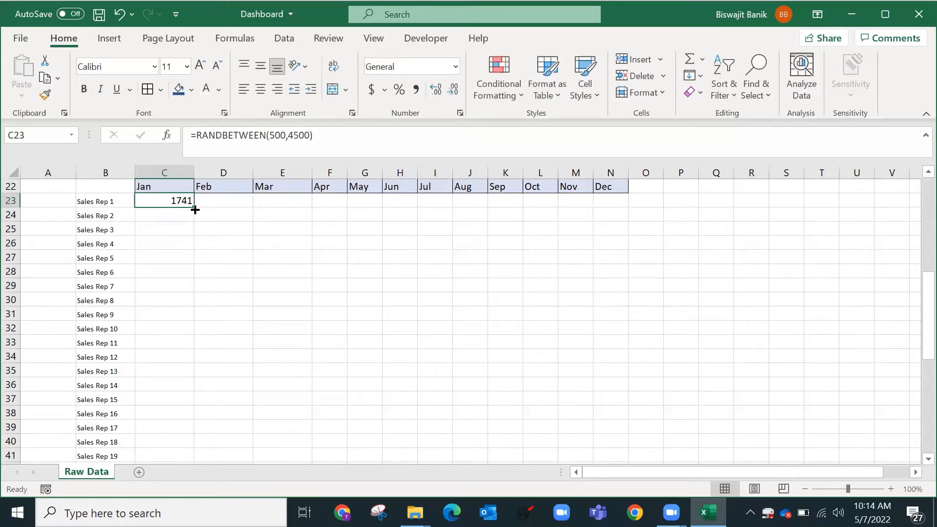
pyautogui.moveTo(194, 207); pyautogui.dragTo(630, 200)
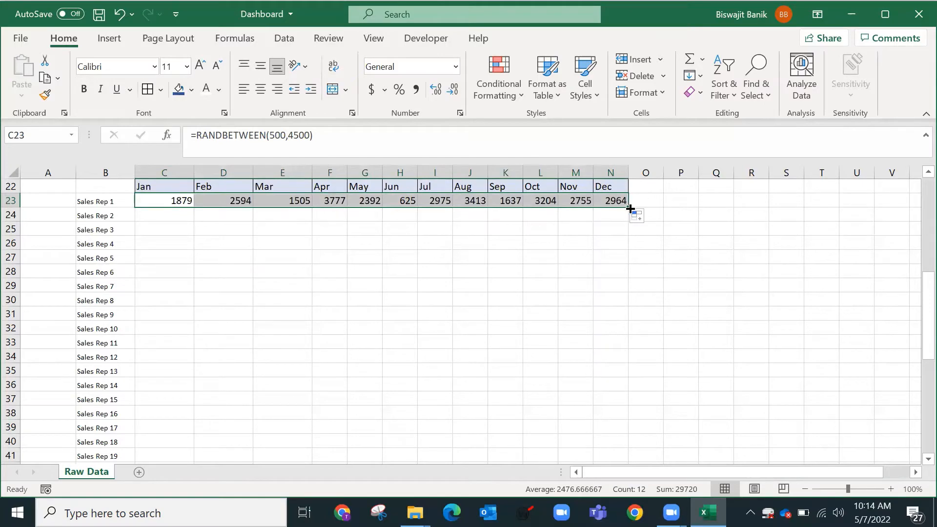
pyautogui.doubleClick(630, 209)
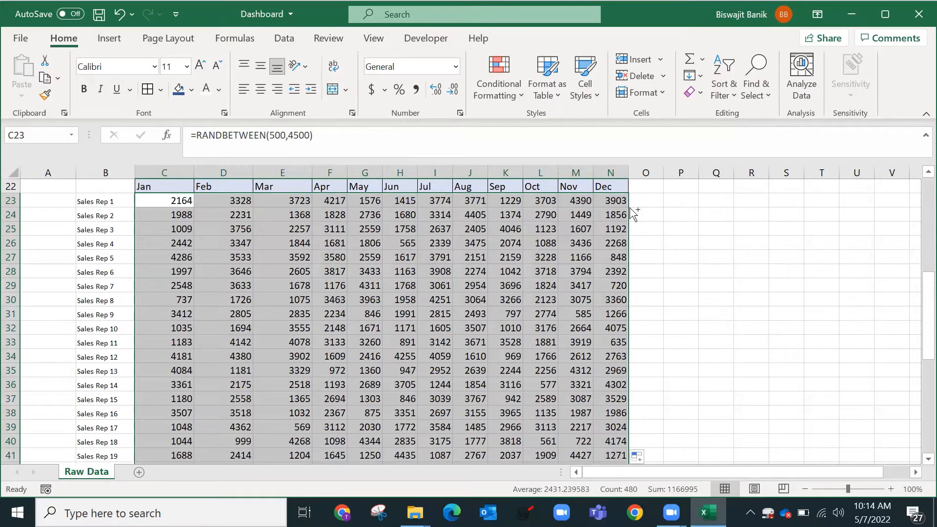
# Step: Replace the random formulas in C23:N62 with their fixed values by pasting the range over itself as values only
pyautogui.hotkey('ctrl', 'c')
pyautogui.hotkey('ctrl', 'alt', 'v')
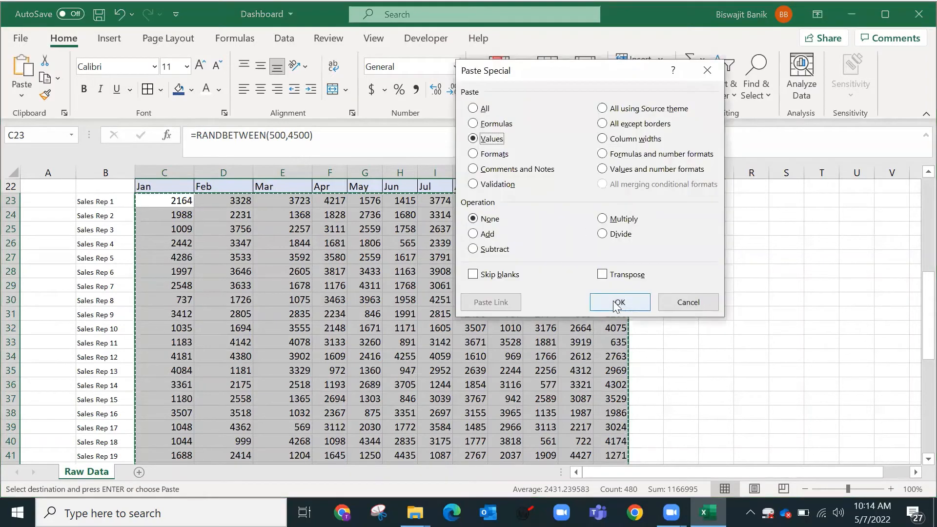
pyautogui.click(620, 302)
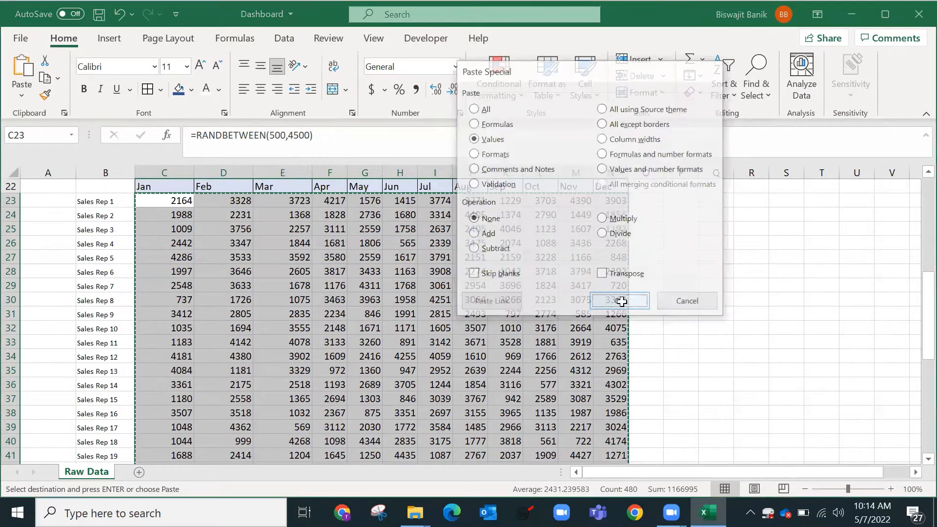
pyautogui.press('Escape')
pyautogui.scroll(-7, 423, 300)
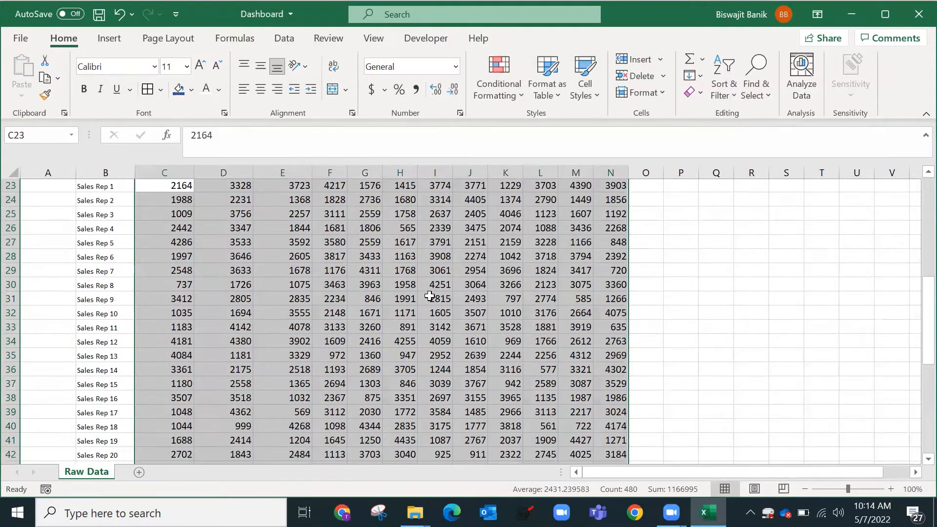
pyautogui.scroll(-1, 162, 215)
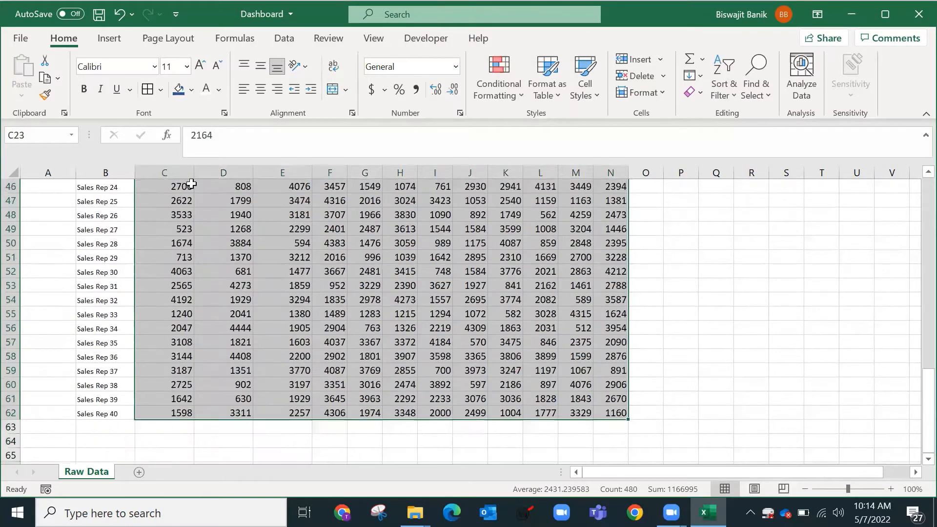
# Step: Apply all borders to the sales rep table B22:N62, from the month header row down to Sales Rep 40
pyautogui.hotkey('shift', 'Left')
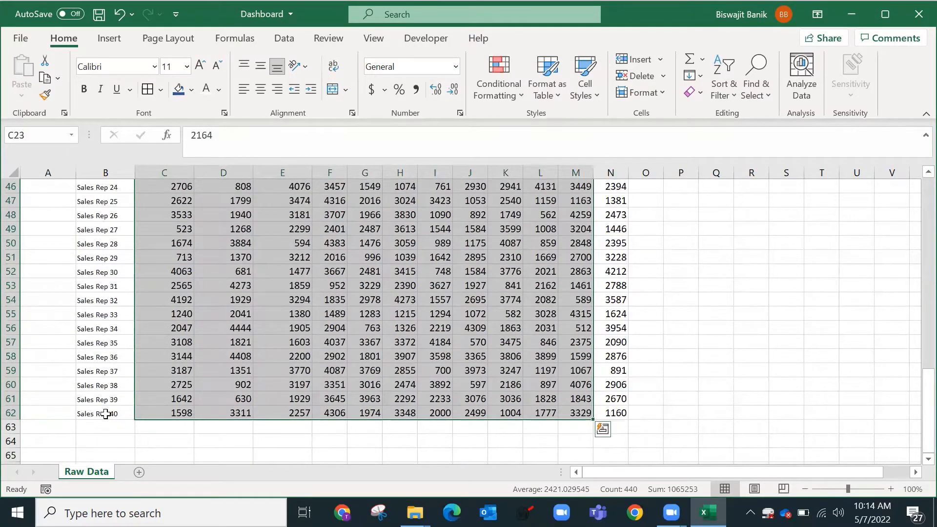
pyautogui.click(105, 413)
pyautogui.hotkey('ctrl', 'shift', 'Up')
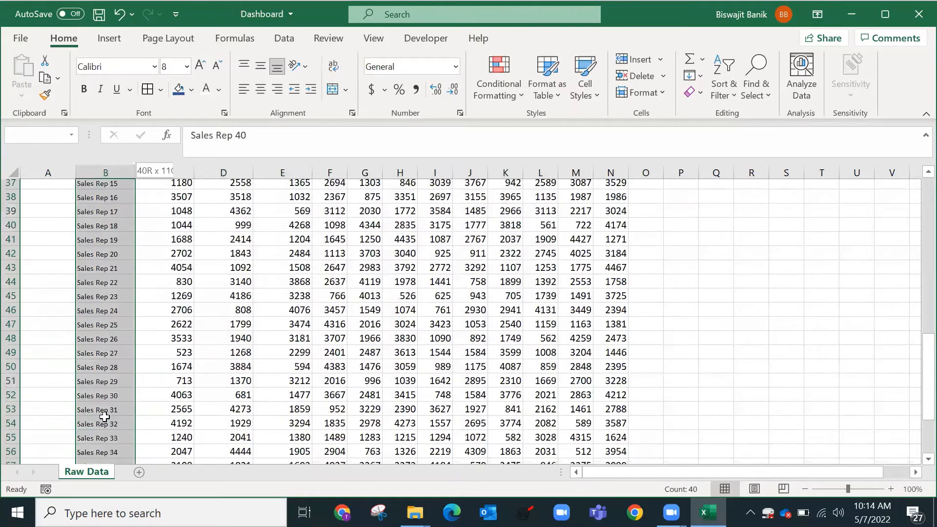
pyautogui.scroll(5, 104, 416)
pyautogui.hotkey('shift', 'Up')
pyautogui.hotkey('shift', 'Right')
pyautogui.hotkey('shift', 'Right')
pyautogui.hotkey('shift', 'Right')
pyautogui.hotkey('shift', 'Right')
pyautogui.hotkey('shift', 'Right')
pyautogui.hotkey('shift', 'Right')
pyautogui.hotkey('shift', 'Right')
pyautogui.hotkey('shift', 'Right')
pyautogui.hotkey('shift', 'Right')
pyautogui.hotkey('shift', 'Right')
pyautogui.hotkey('shift', 'Right')
pyautogui.hotkey('shift', 'Right')
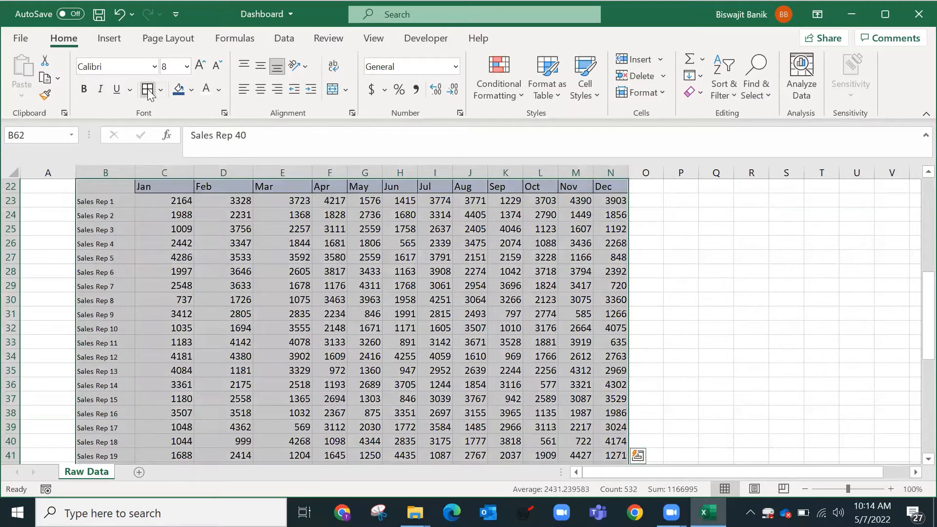
pyautogui.scroll(-10, 119, 184)
pyautogui.scroll(8, 120, 229)
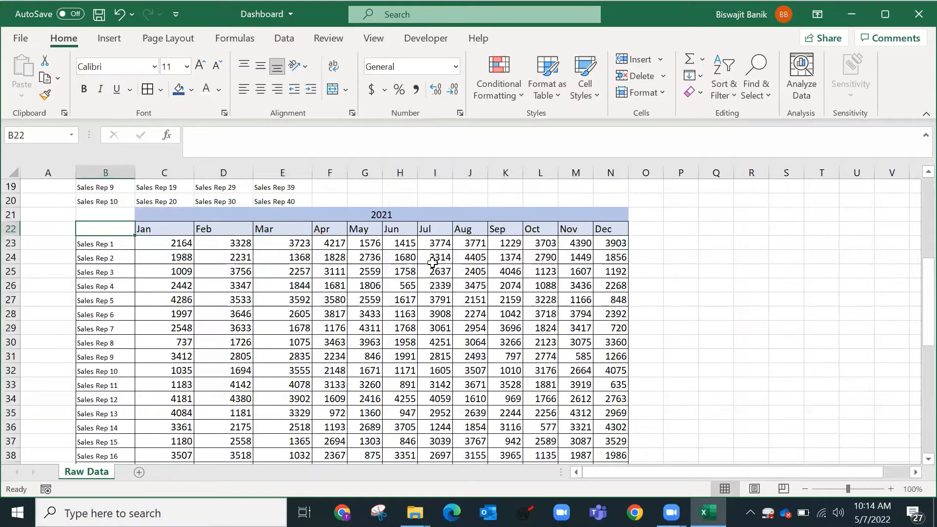
# Step: Enter the heading Sales reps in B22 and format header row B22:N22 with dark blue fill, white text and centred alignment
pyautogui.write('Sales reps')
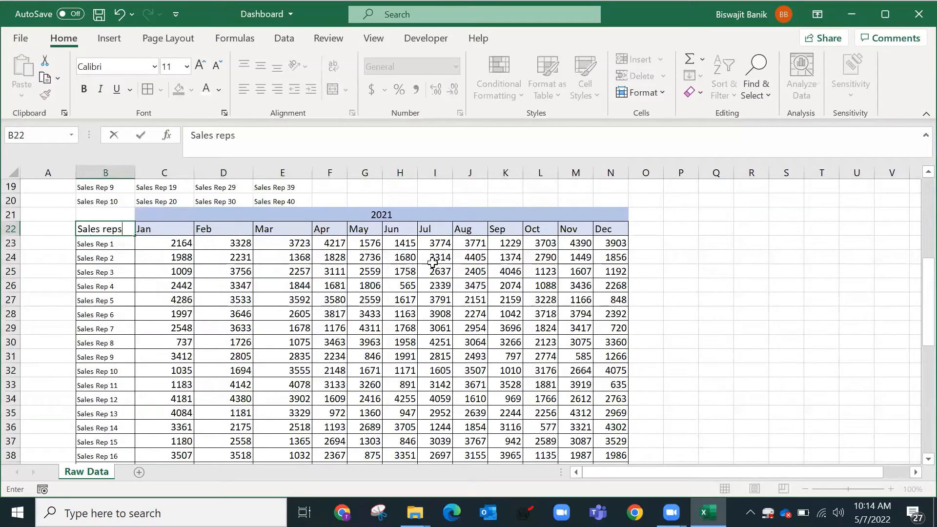
pyautogui.press('Return')
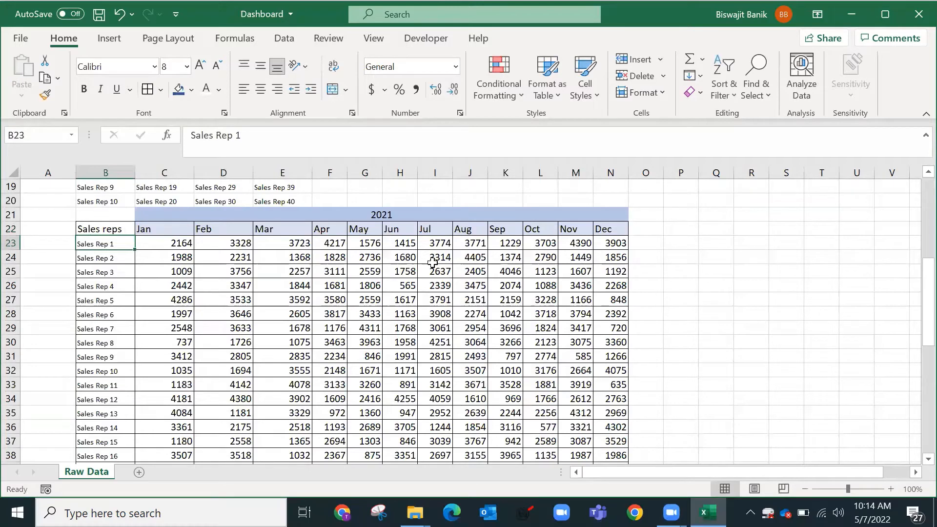
pyautogui.press('Up')
pyautogui.hotkey('ctrl', 'shift', 'Right')
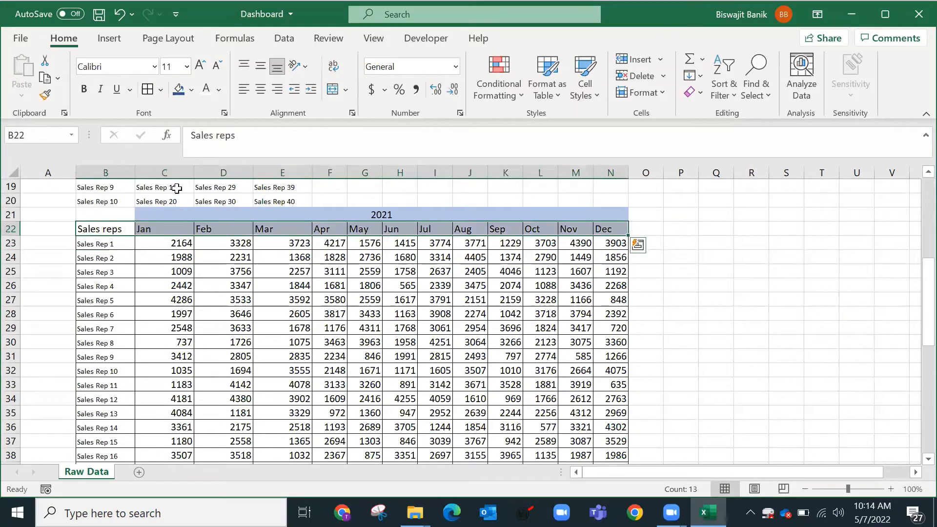
pyautogui.click(179, 89)
pyautogui.click(206, 89)
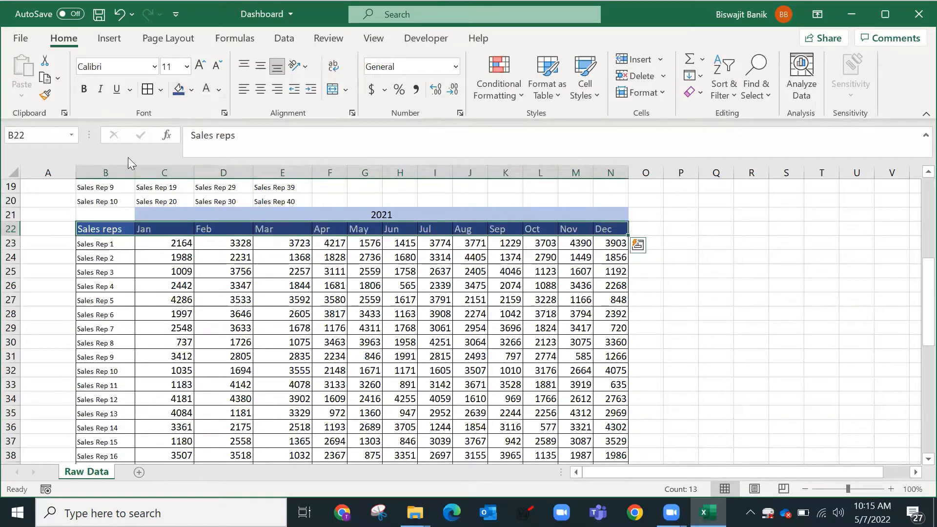
pyautogui.click(260, 89)
pyautogui.click(260, 66)
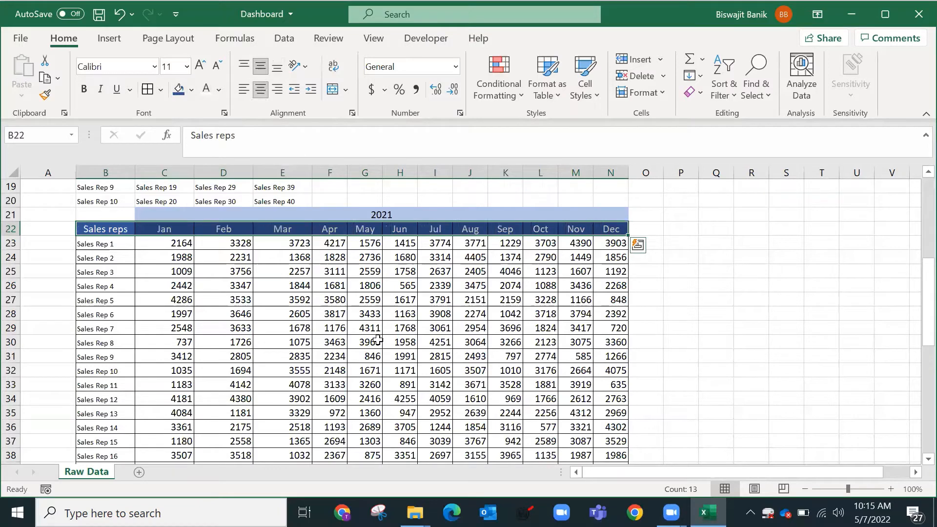
# Step: Review the product table in rows 1 to 5 and the 2021 sales rep table with its month headings
pyautogui.scroll(1, 368, 359)
pyautogui.scroll(3, 366, 360)
pyautogui.click(365, 363)
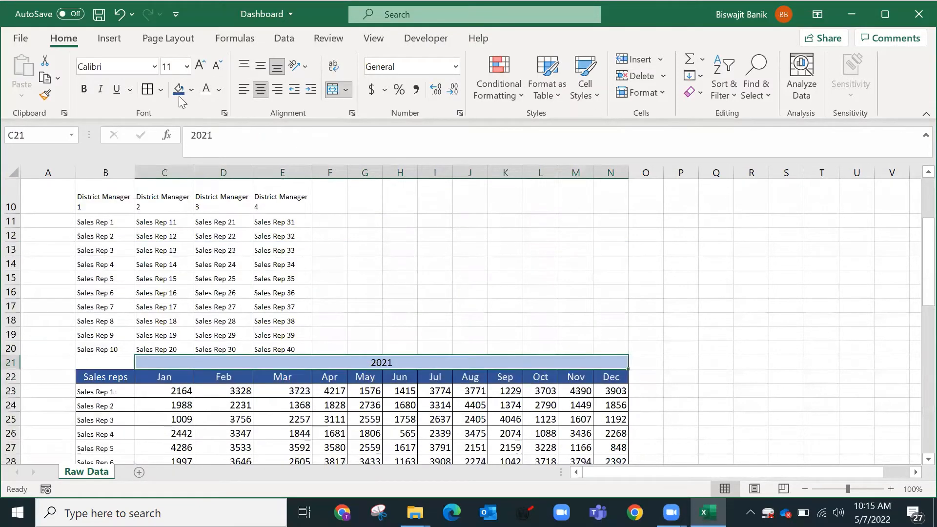
pyautogui.scroll(3, 318, 259)
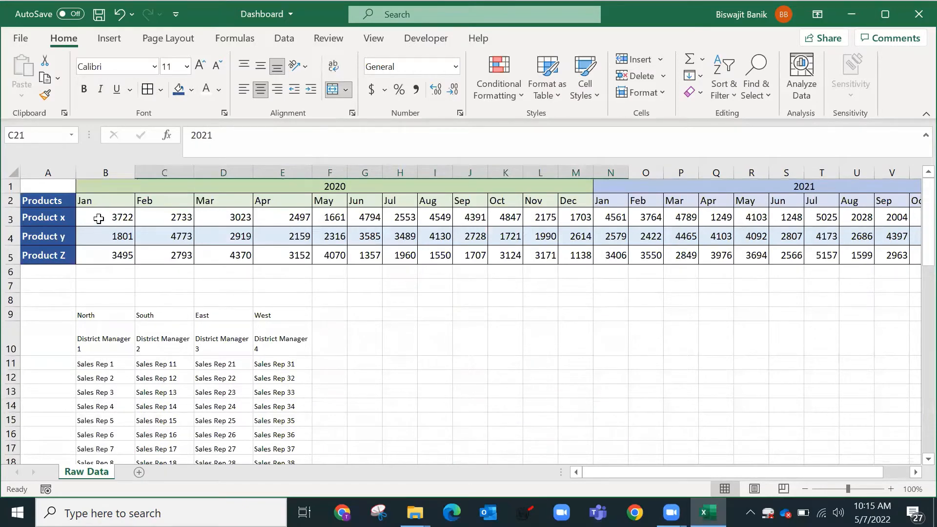
pyautogui.moveTo(42, 218); pyautogui.dragTo(42, 255)
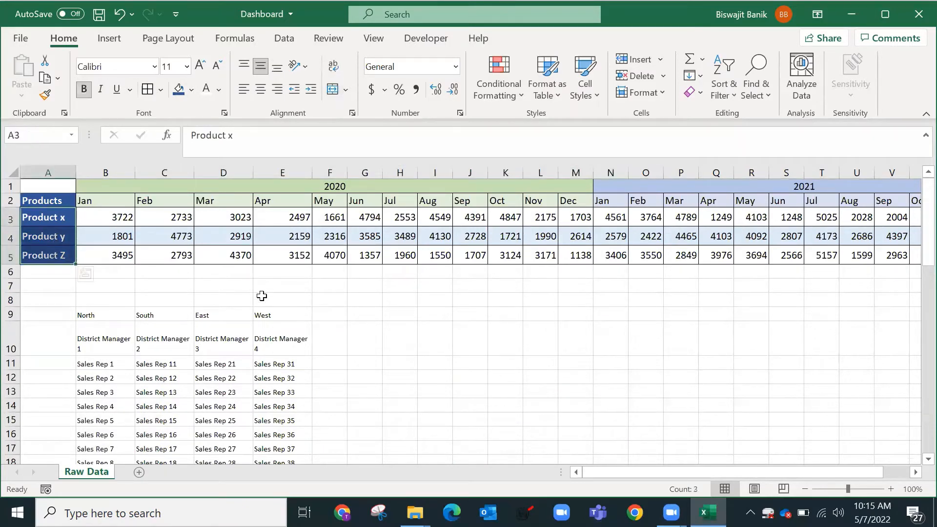
pyautogui.scroll(-4, 262, 296)
pyautogui.click(116, 326)
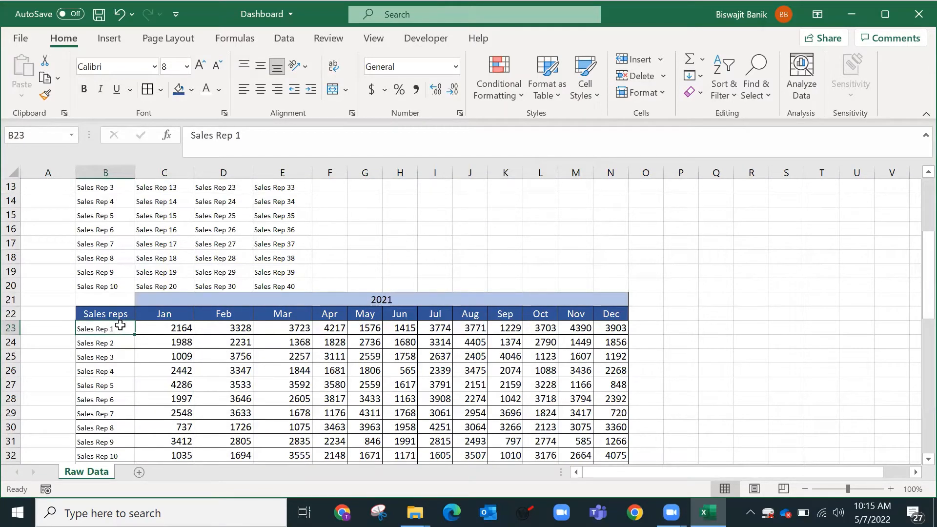
pyautogui.click(365, 300)
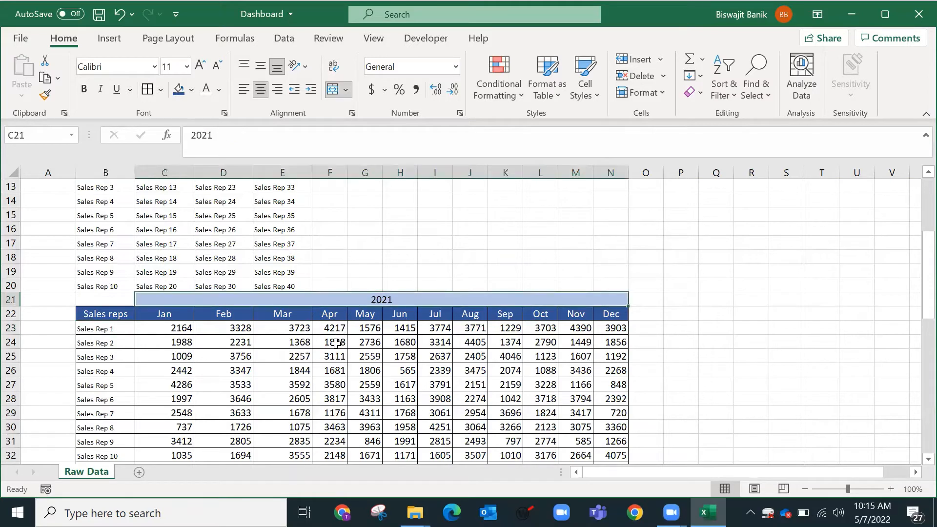
pyautogui.moveTo(171, 313); pyautogui.dragTo(468, 318)
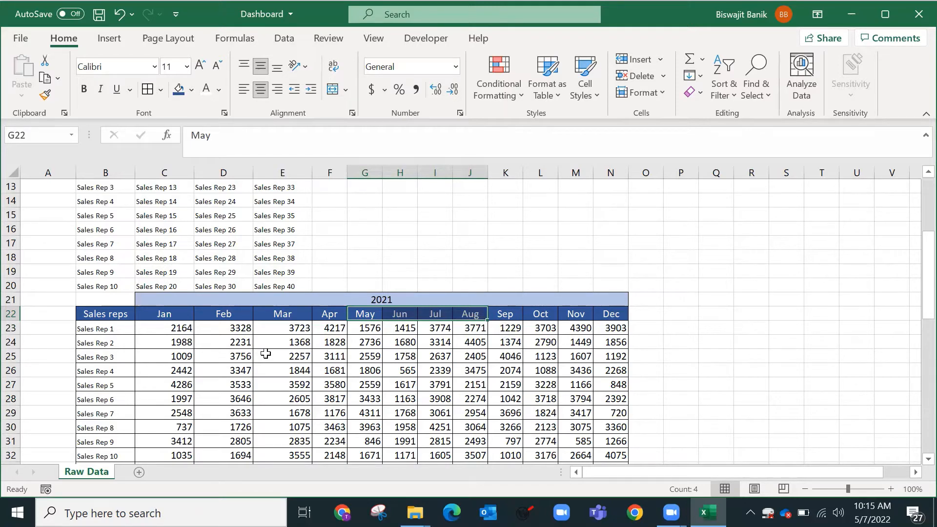
pyautogui.scroll(4, 265, 354)
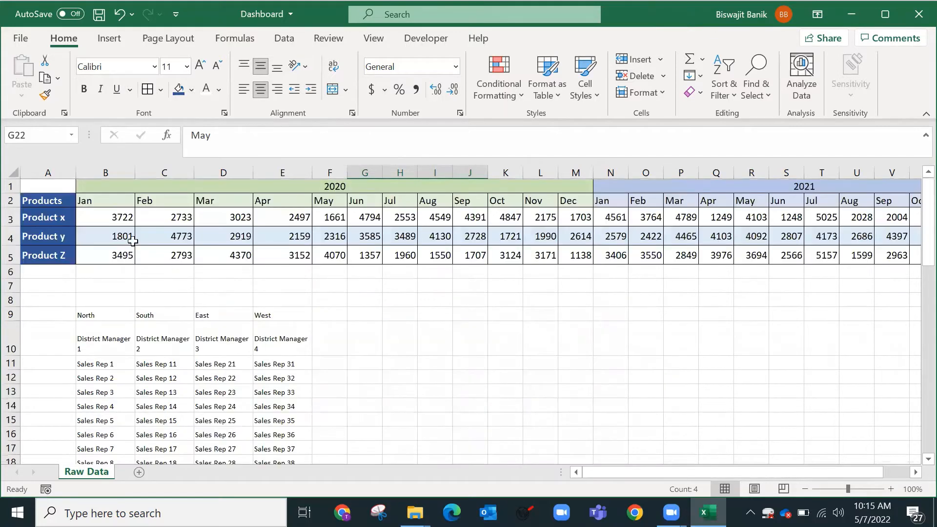
pyautogui.moveTo(10, 188); pyautogui.dragTo(8, 268)
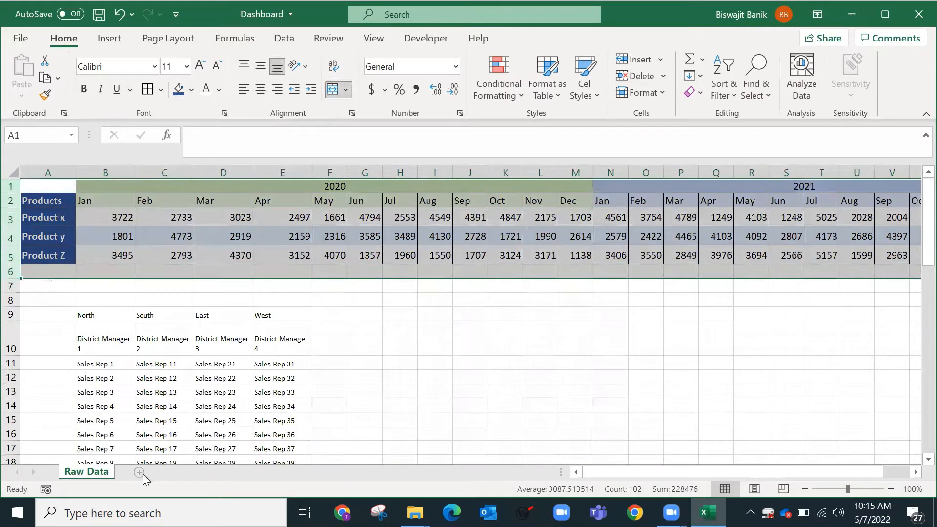
# Step: Add a new worksheet after Raw Data and name it Backend Sales
pyautogui.click(139, 472)
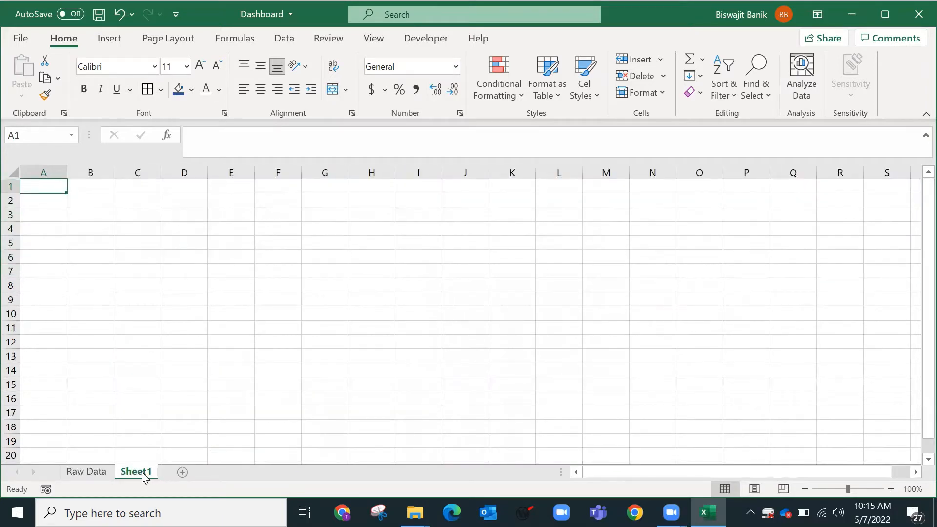
pyautogui.doubleClick(138, 472)
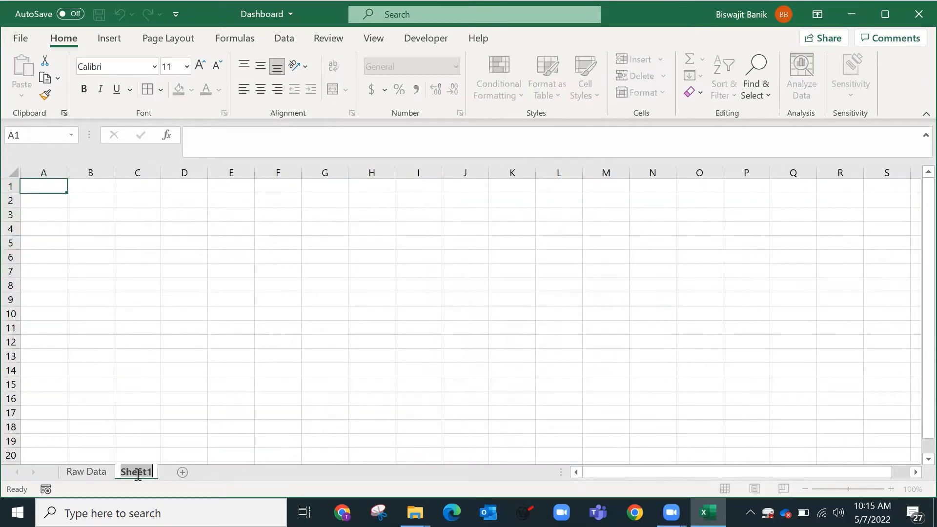
pyautogui.write('Backend Sales')
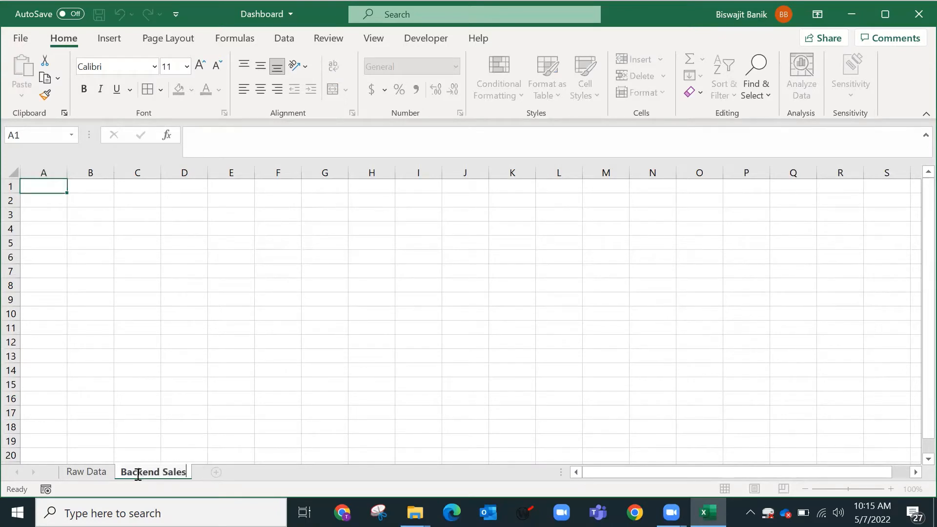
pyautogui.press('Return')
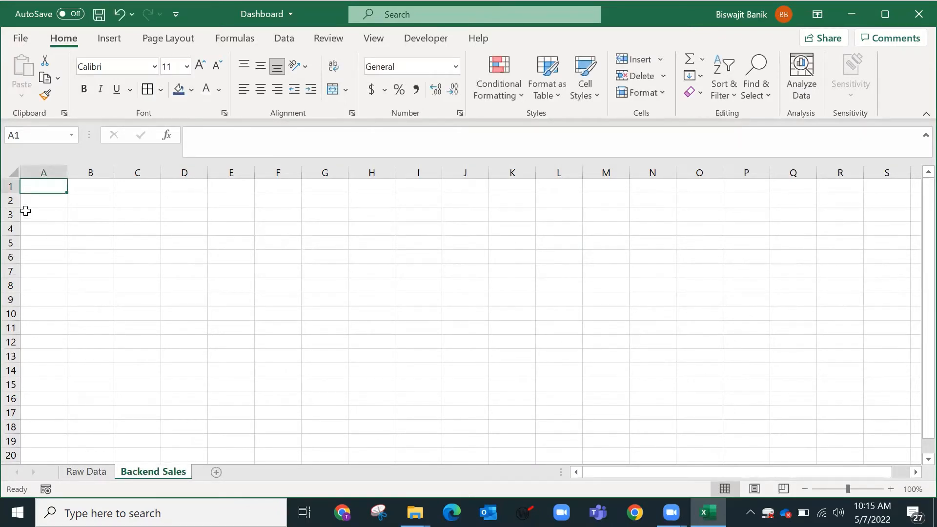
# Step: Return to the Raw Data sheet and examine the product table and the Product x cells for Feb and Mar 2020
pyautogui.click(103, 475)
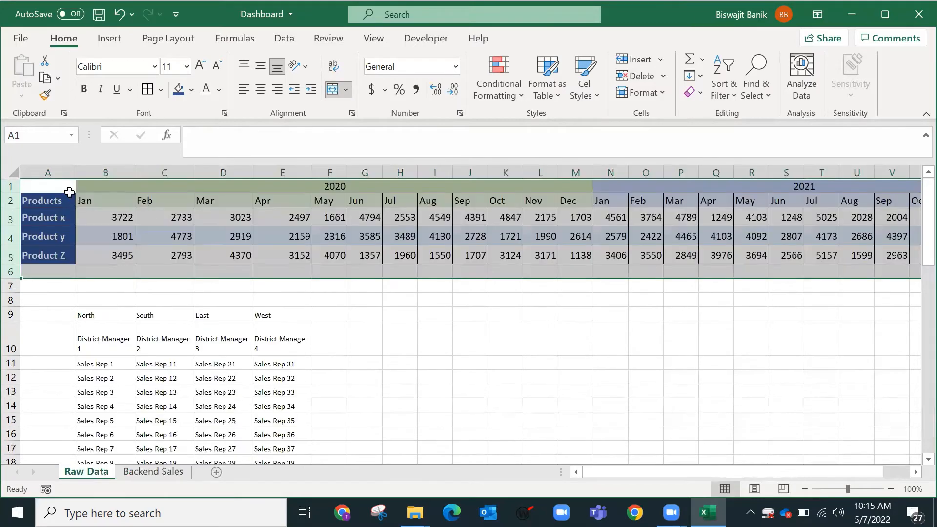
pyautogui.moveTo(68, 218); pyautogui.dragTo(71, 257)
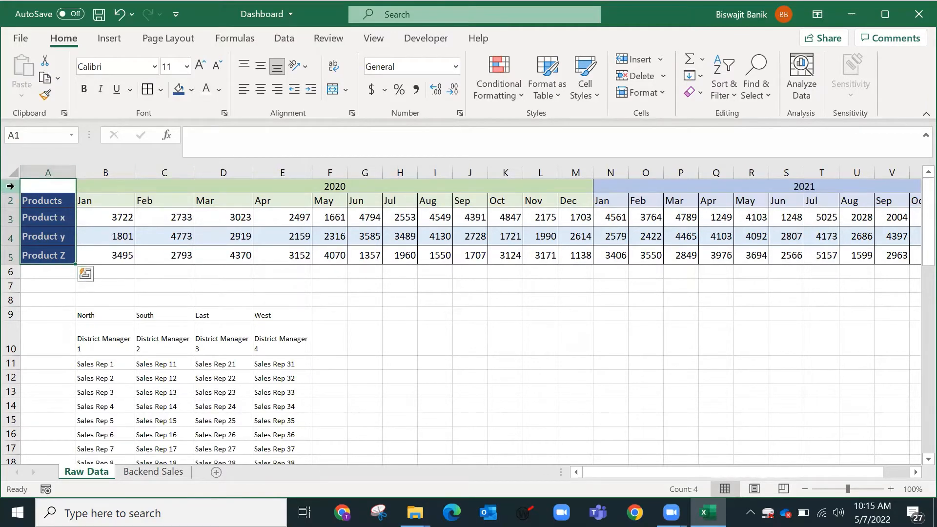
pyautogui.moveTo(10, 187); pyautogui.dragTo(11, 250)
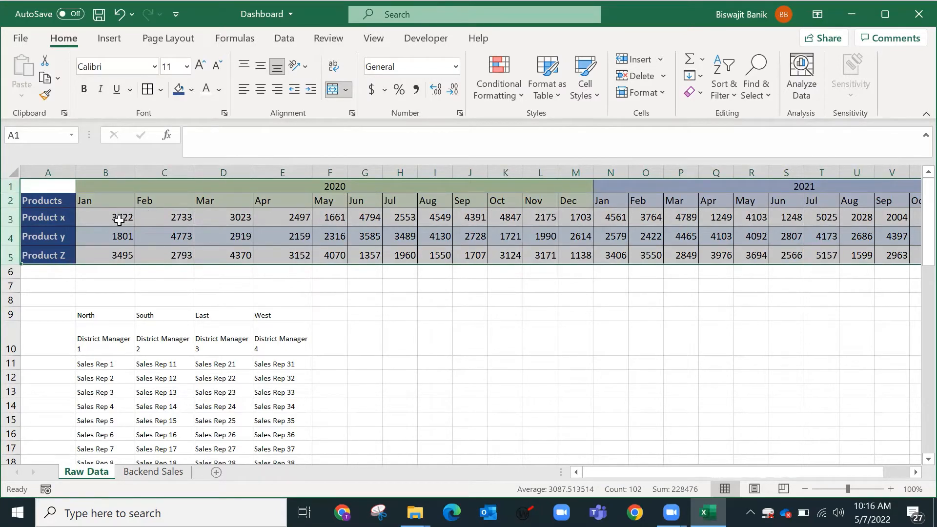
pyautogui.doubleClick(171, 216)
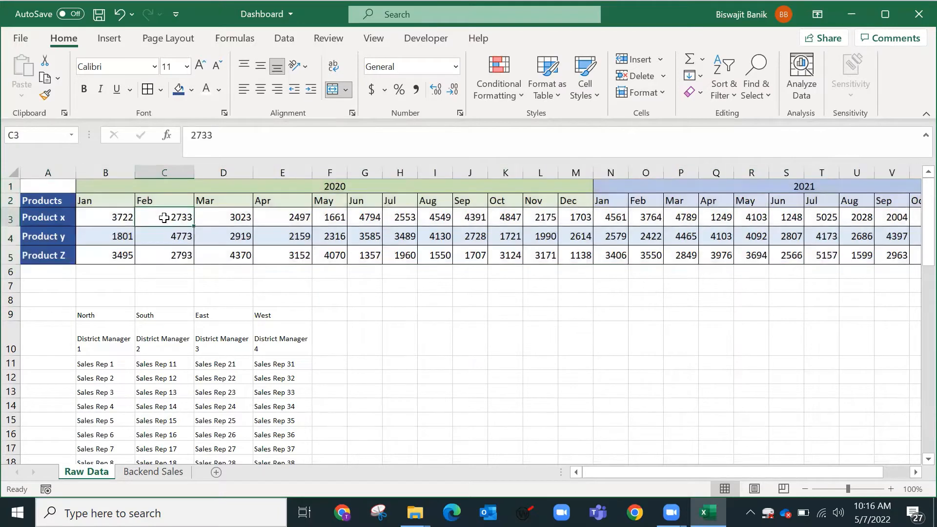
pyautogui.click(183, 281)
pyautogui.click(157, 214)
pyautogui.click(245, 215)
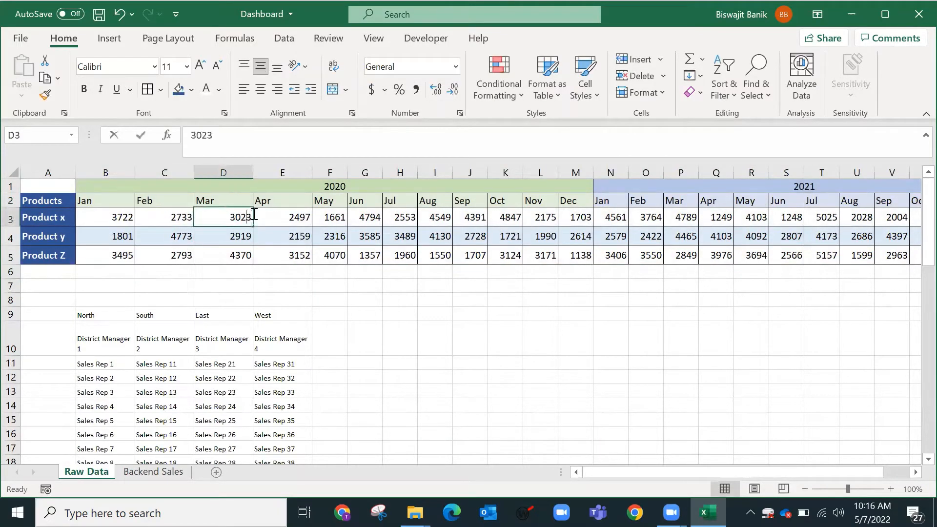
pyautogui.click(249, 152)
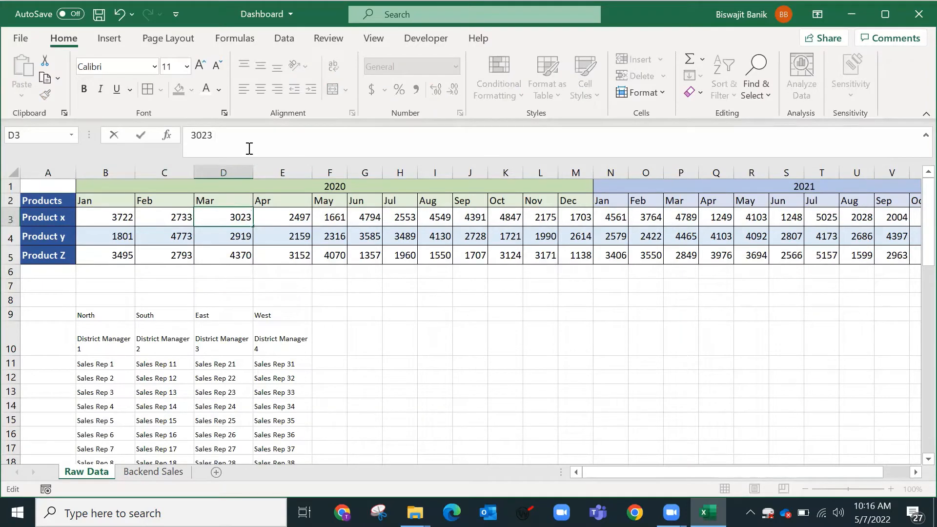
pyautogui.press('Return')
pyautogui.press('Up')
pyautogui.press('Down')
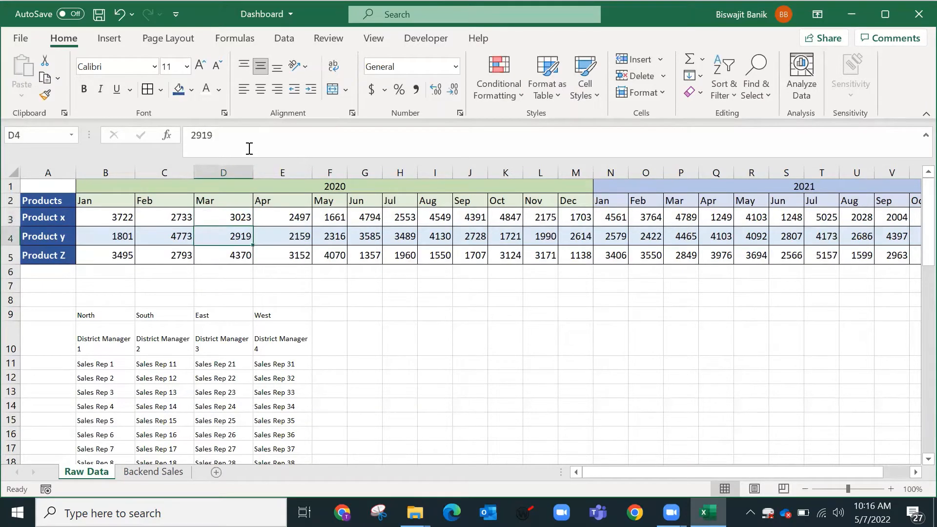
# Step: Enter an ISNUMBER formula in D6 that tests a Mar 2020 product figure above it in column D
pyautogui.press('Down')
pyautogui.press('Down')
pyautogui.write('=isn')
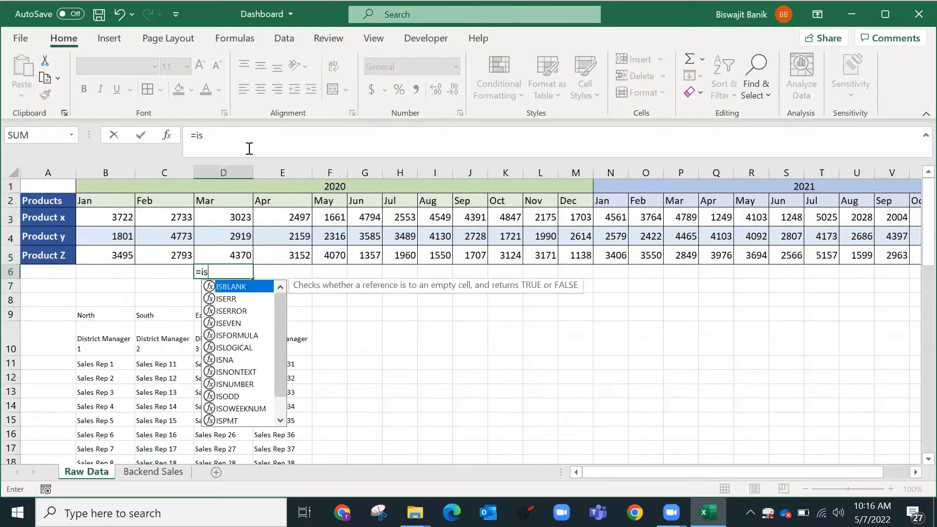
pyautogui.press('Down')
pyautogui.press('Down')
pyautogui.press('Tab')
pyautogui.press('Up')
pyautogui.press('Up')
pyautogui.press('Up')
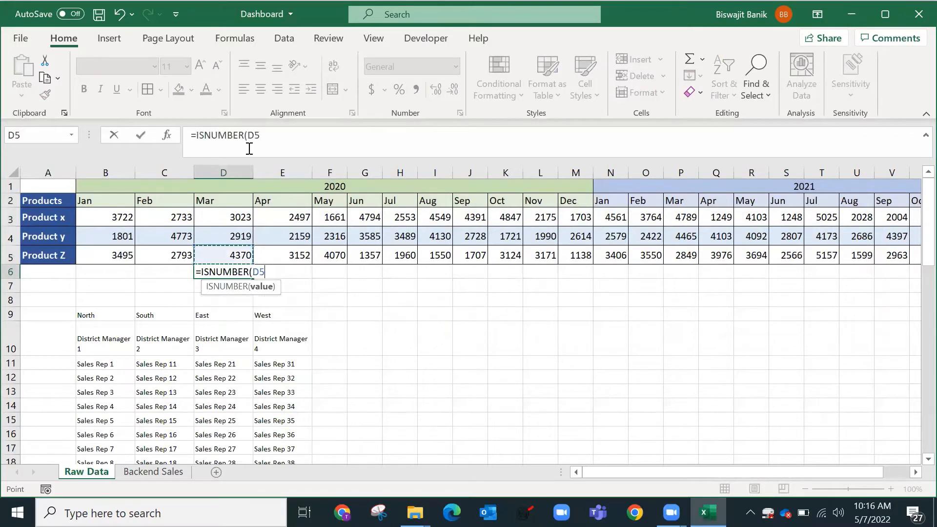
pyautogui.press('Return')
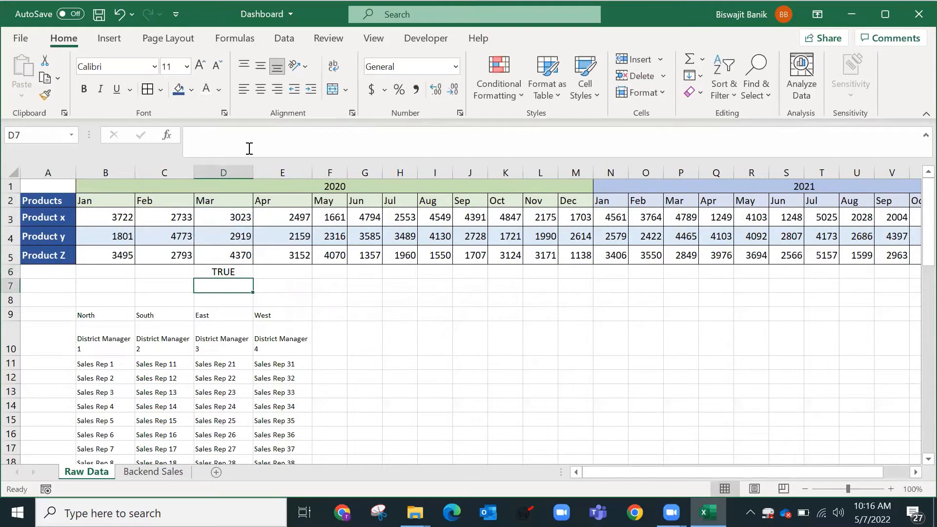
pyautogui.press('Up')
# Step: Inspect the content of D3, the Product x figure for Mar 2020, in edit mode without changing it
pyautogui.click(255, 216)
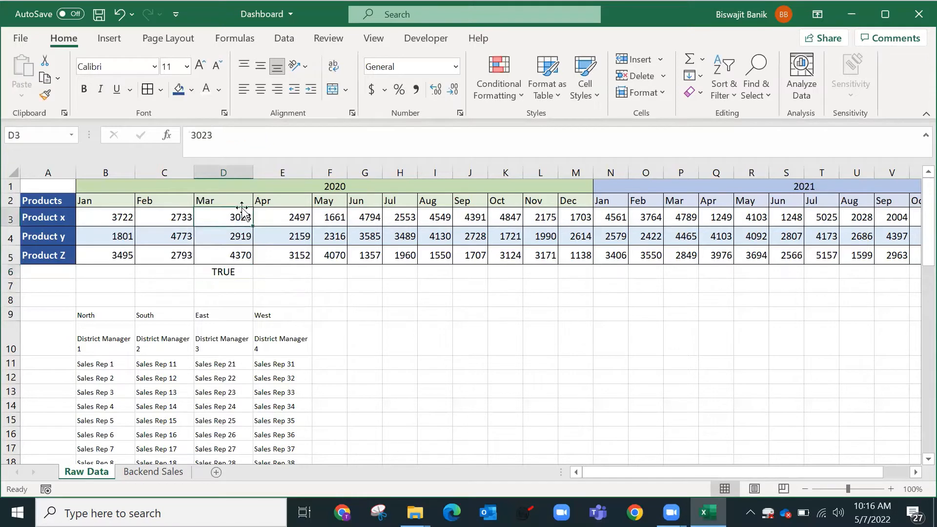
pyautogui.click(256, 139)
pyautogui.press('Return')
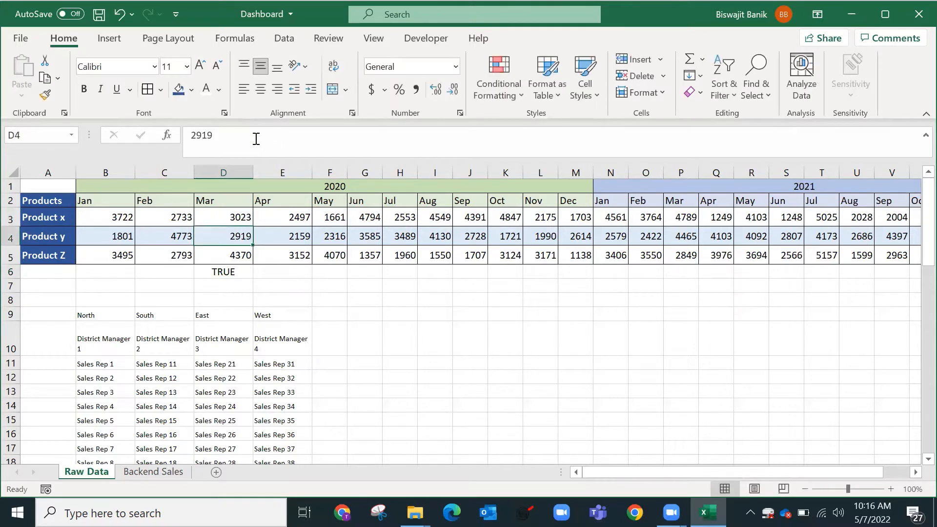
pyautogui.press('Up')
pyautogui.click(225, 140)
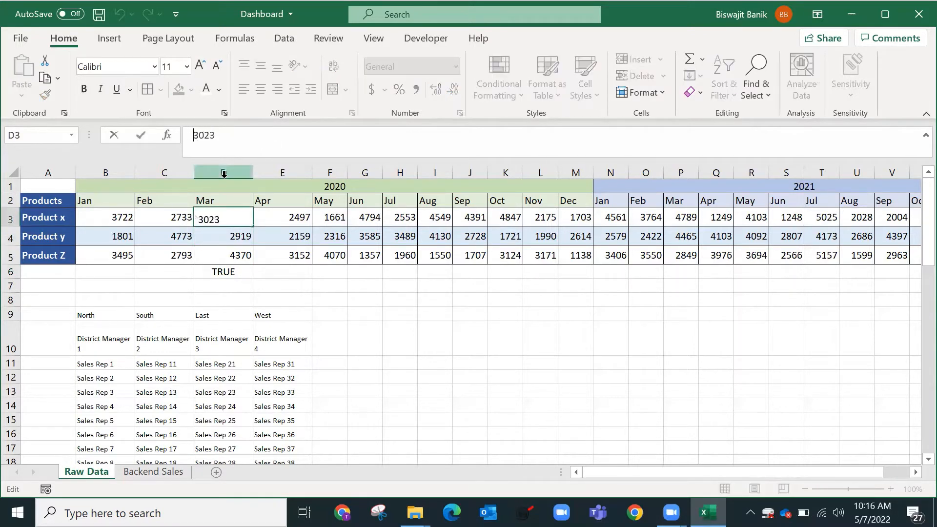
pyautogui.press('Return')
pyautogui.press('Up')
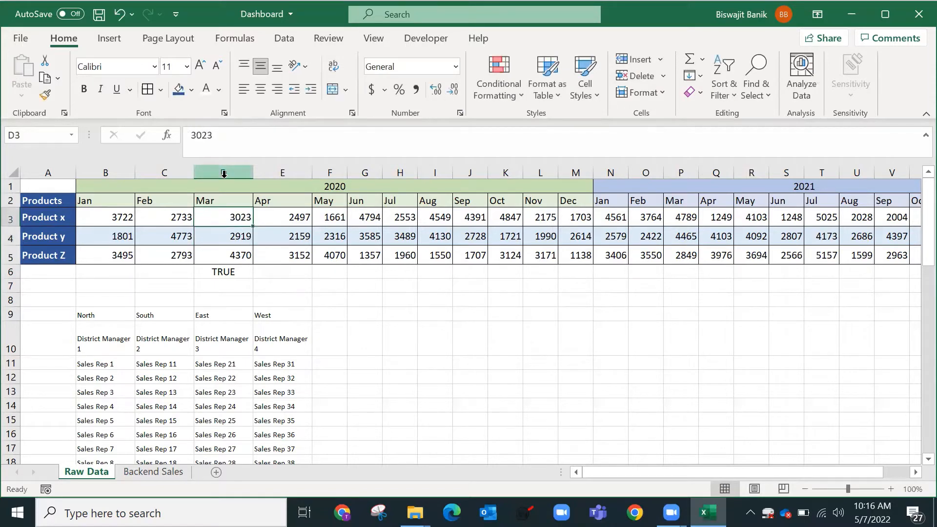
# Step: Change the Mar 2020 Product x figure in D3 to "."3023 and check the ISNUMBER test in D6
pyautogui.press('F2')
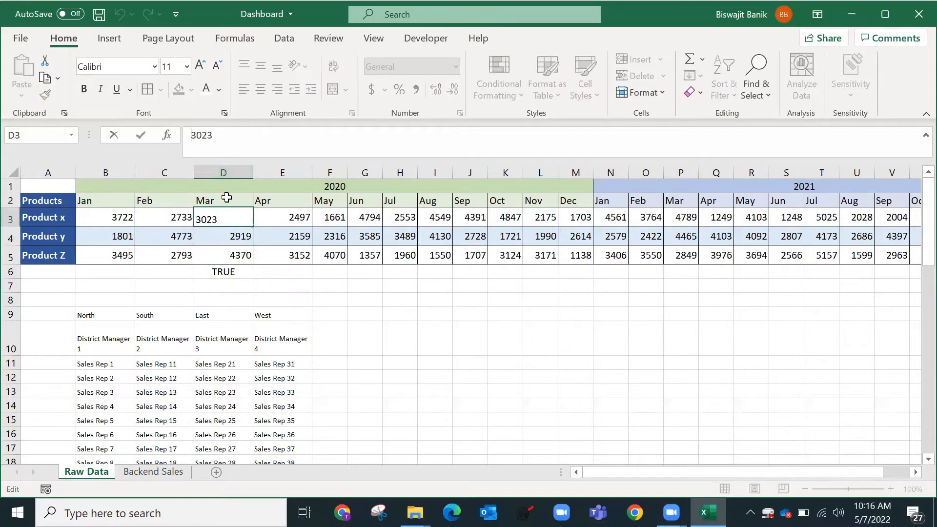
pyautogui.write('"."')
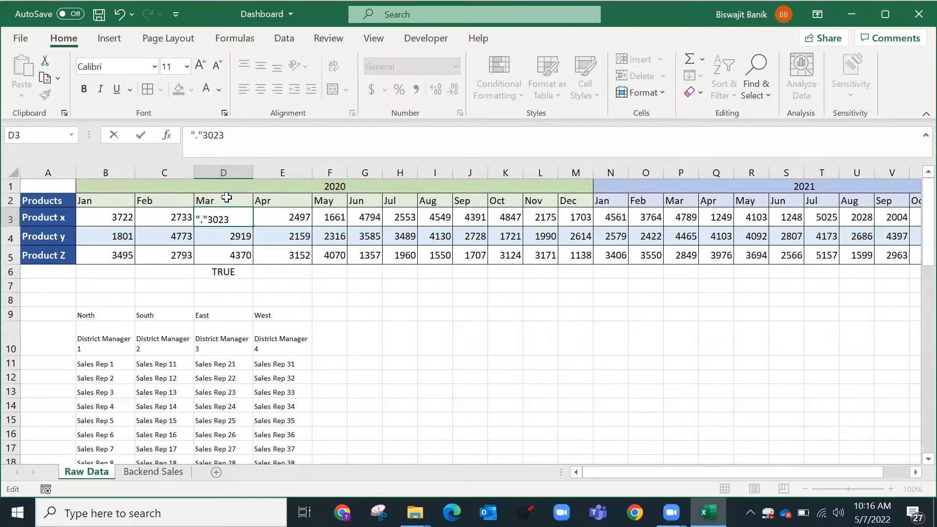
pyautogui.press('Return')
pyautogui.press('Up')
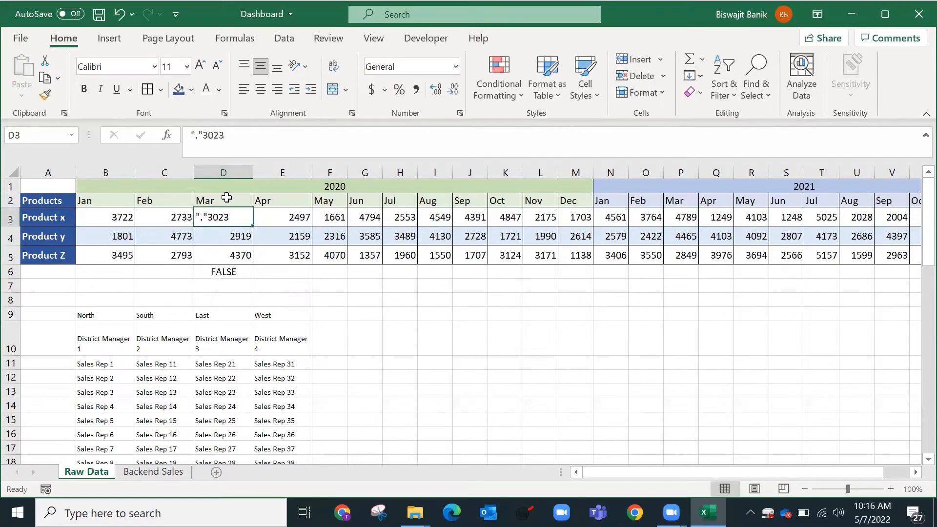
pyautogui.click(237, 273)
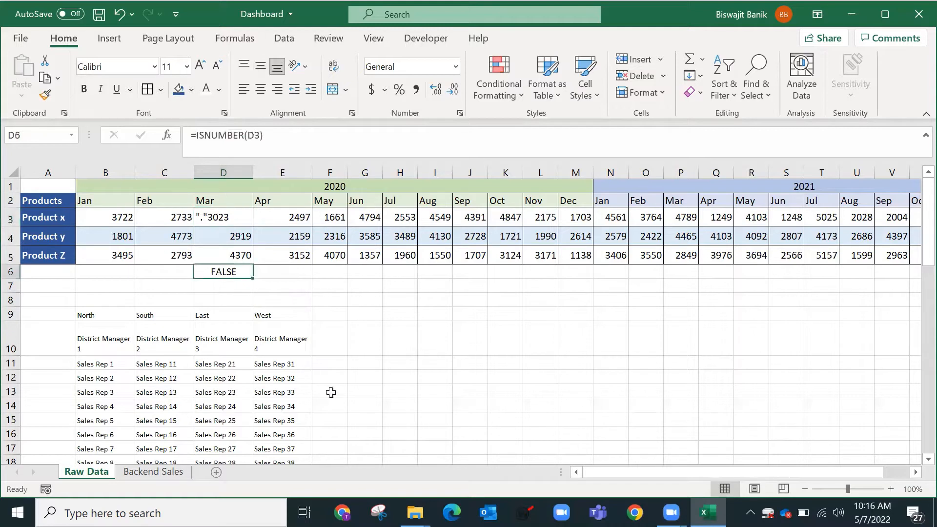
# Step: Remove the "." prefix so D3 holds 3023, and clear the ISNUMBER formula from D6
pyautogui.click(224, 218)
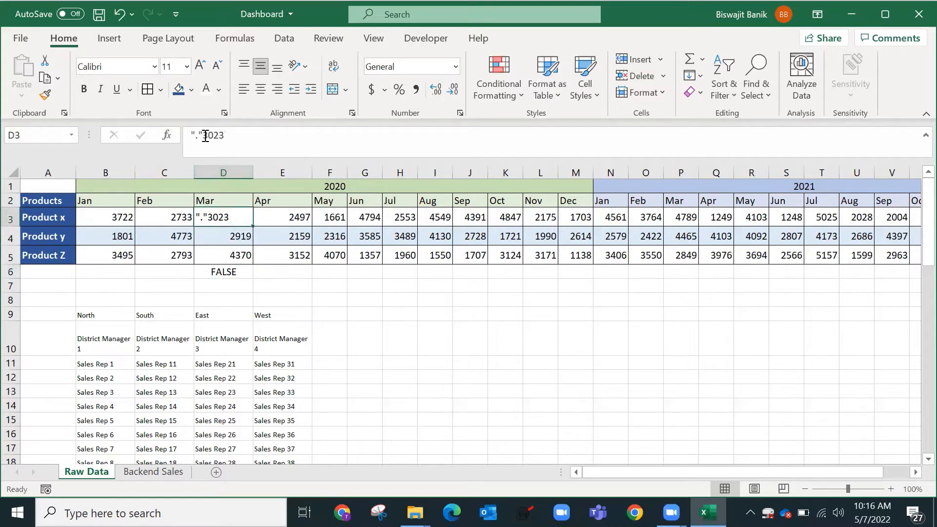
pyautogui.moveTo(206, 136); pyautogui.dragTo(168, 138)
pyautogui.press('BackSpace')
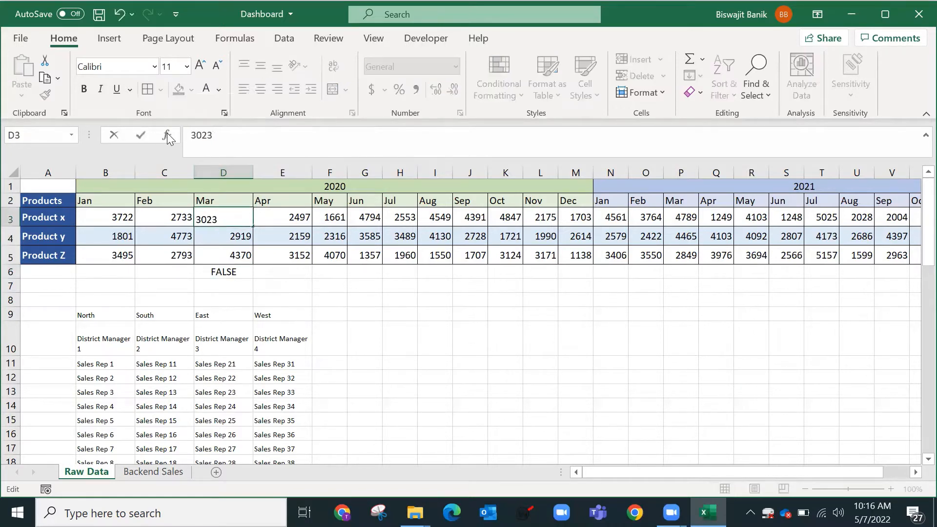
pyautogui.press('Return')
pyautogui.press('Down')
pyautogui.press('Down')
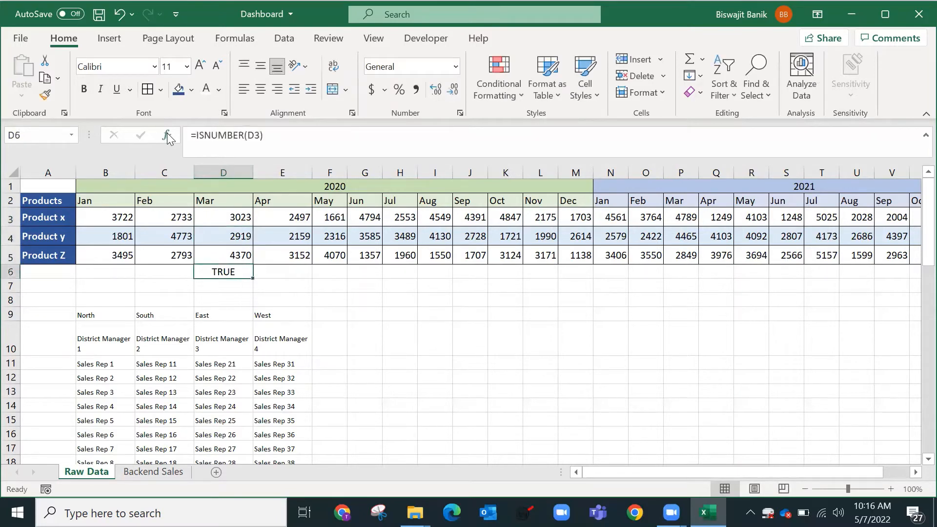
pyautogui.press('Delete')
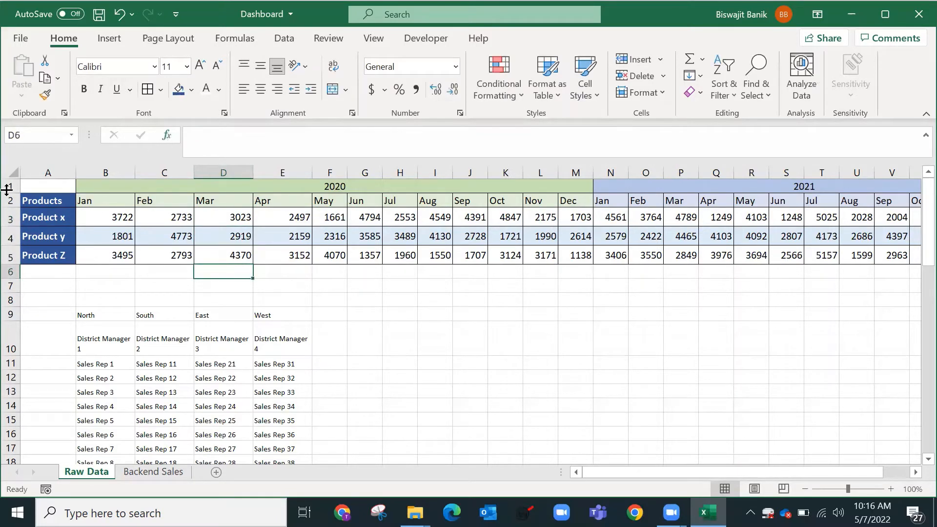
# Step: Copy the product table in rows 1 to 5 of Raw Data and paste it at A1 of Backend Sales
pyautogui.moveTo(7, 186); pyautogui.dragTo(6, 254)
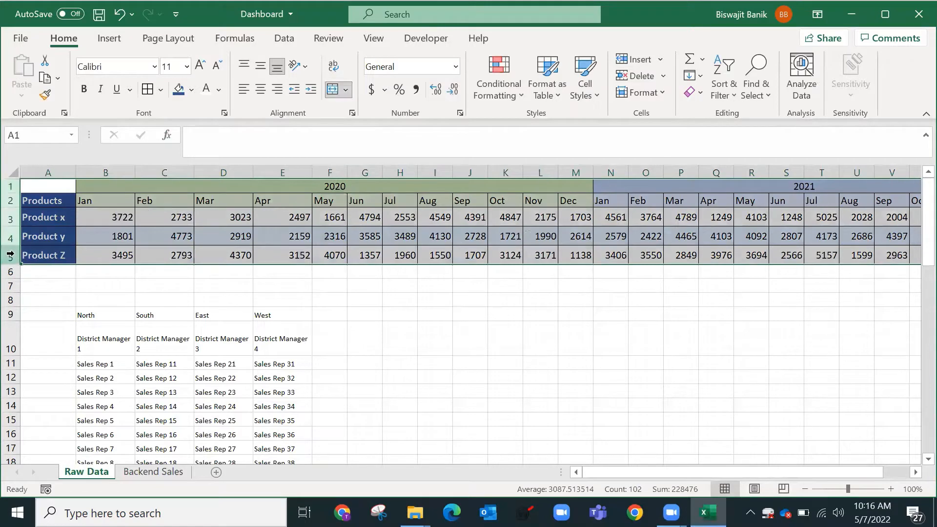
pyautogui.hotkey('ctrl', 'c')
pyautogui.click(154, 471)
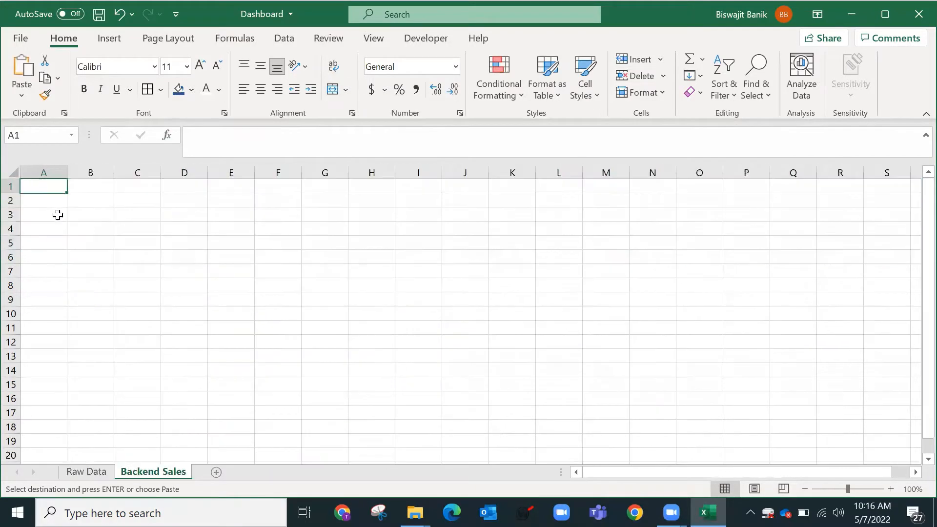
pyautogui.hotkey('ctrl', 'v')
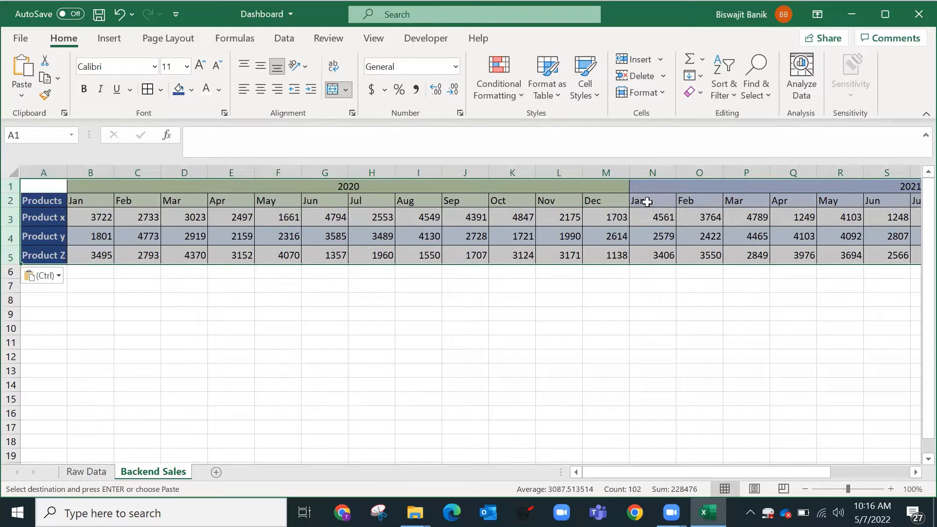
pyautogui.click(654, 188)
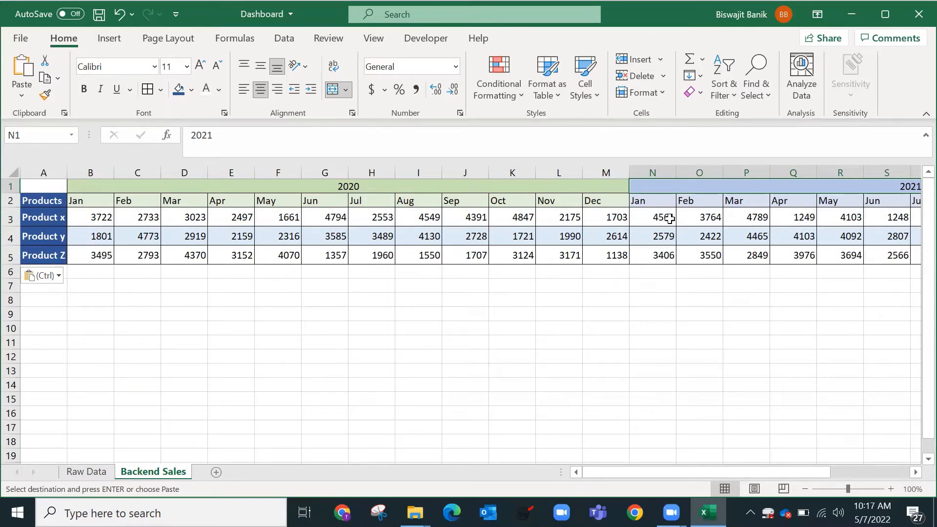
# Step: Copy the Products labels from A2:A5 to A10:A13 and widen column A slightly to fit them
pyautogui.moveTo(43, 201); pyautogui.dragTo(49, 257)
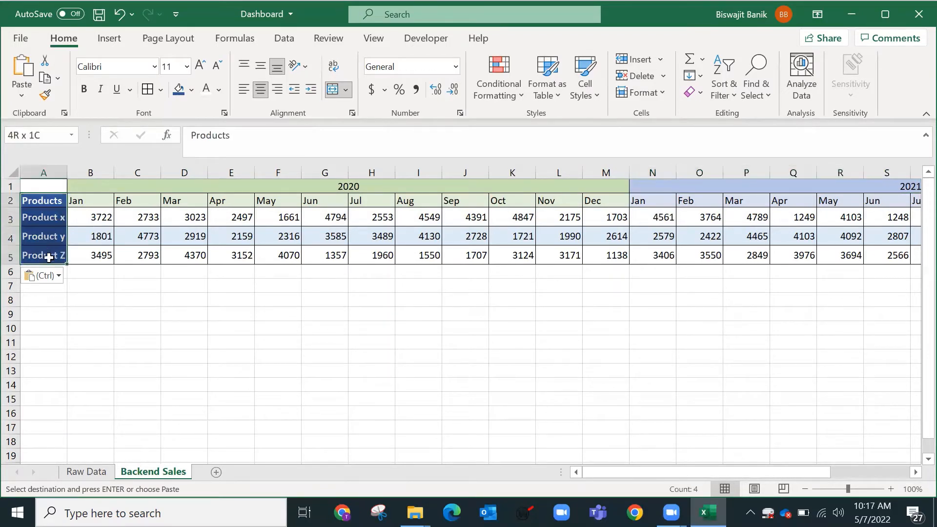
pyautogui.hotkey('ctrl', 'c')
pyautogui.click(34, 329)
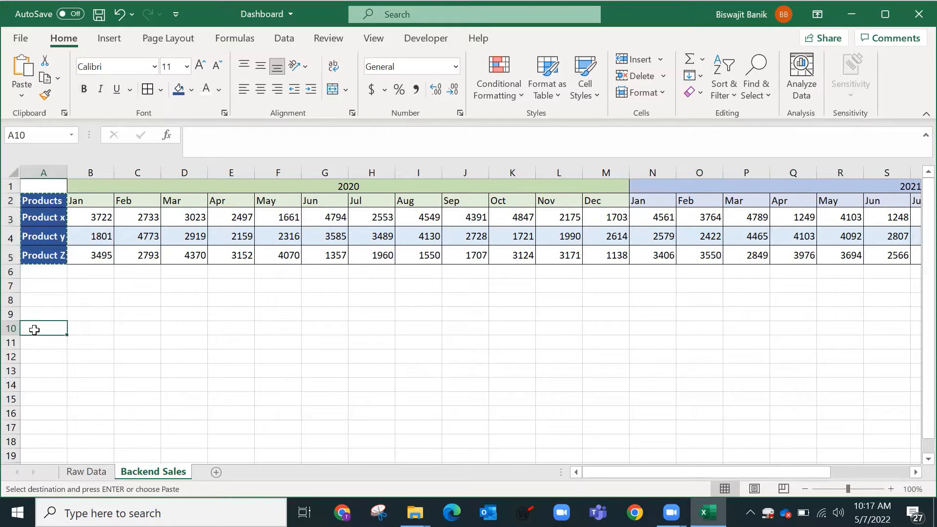
pyautogui.hotkey('ctrl', 'v')
pyautogui.press('Escape')
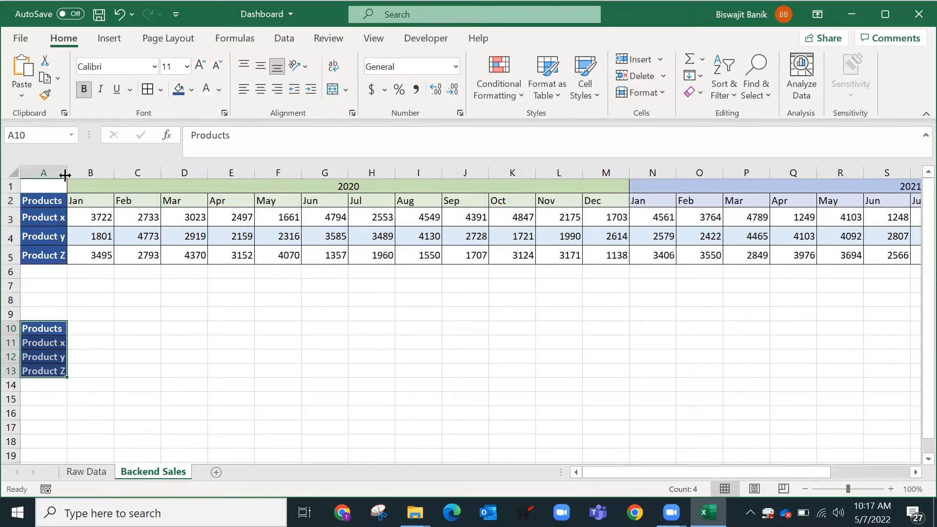
pyautogui.moveTo(65, 175); pyautogui.dragTo(69, 174)
pyautogui.click(98, 313)
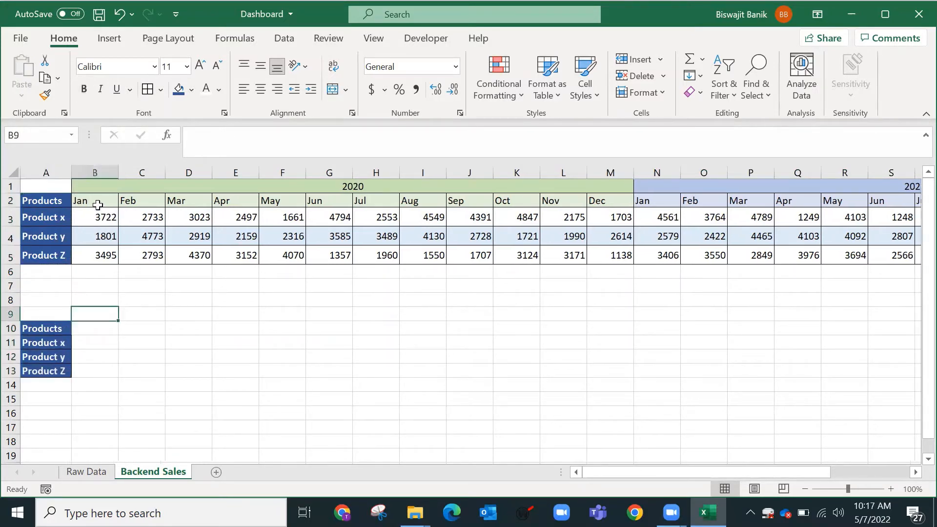
# Step: Review the 2020 month headers in three-month groups and widen column B
pyautogui.moveTo(97, 205); pyautogui.dragTo(619, 201)
pyautogui.moveTo(98, 202); pyautogui.dragTo(463, 201)
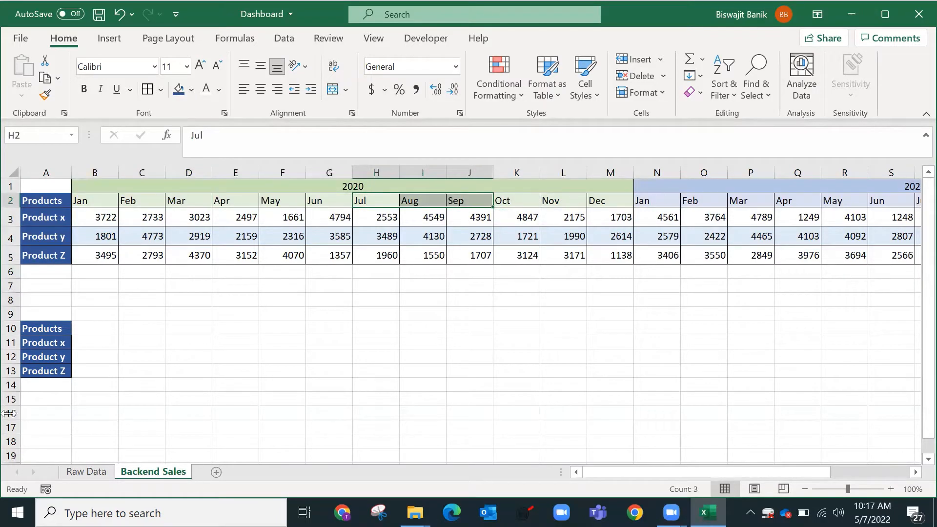
pyautogui.moveTo(92, 201); pyautogui.dragTo(185, 200)
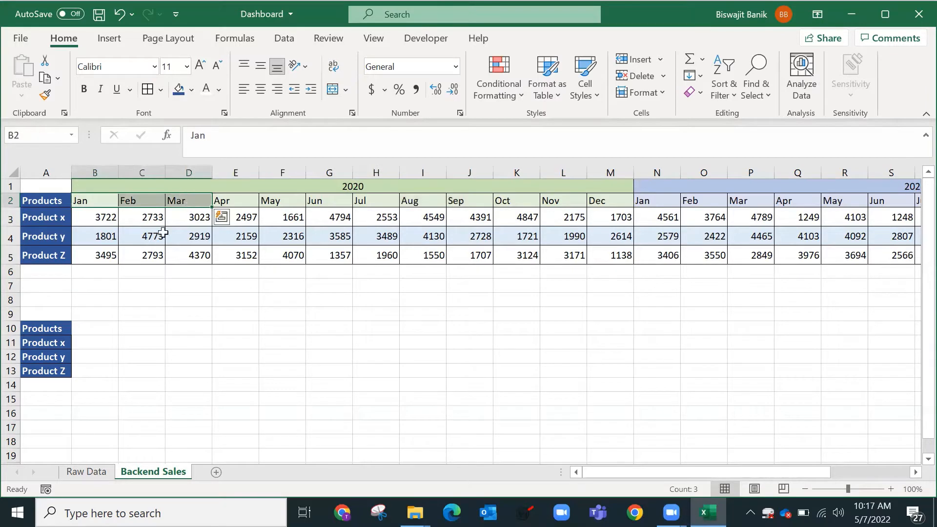
pyautogui.click(86, 312)
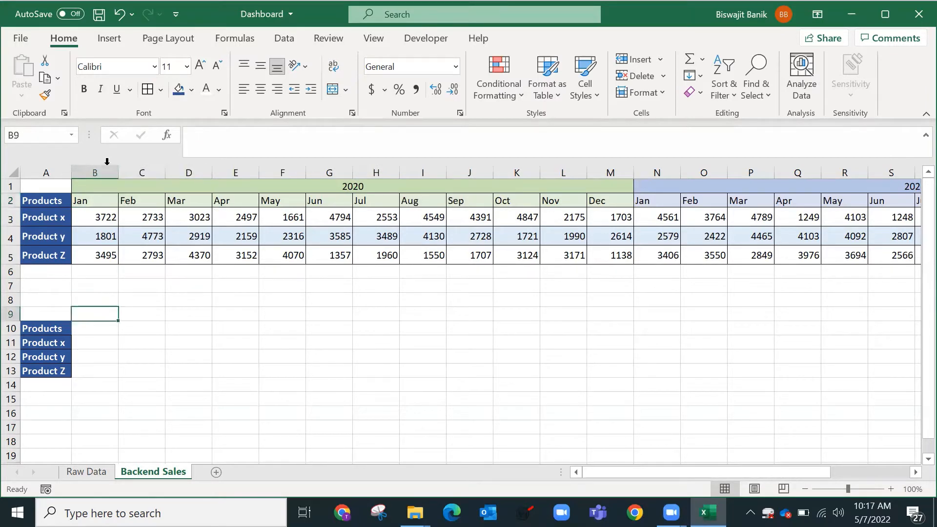
pyautogui.moveTo(119, 172); pyautogui.dragTo(138, 173)
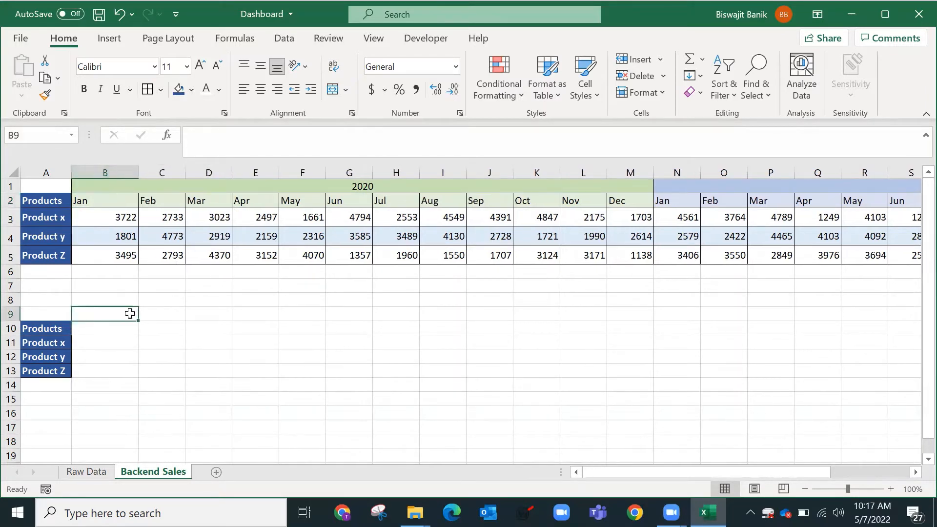
pyautogui.write('1st')
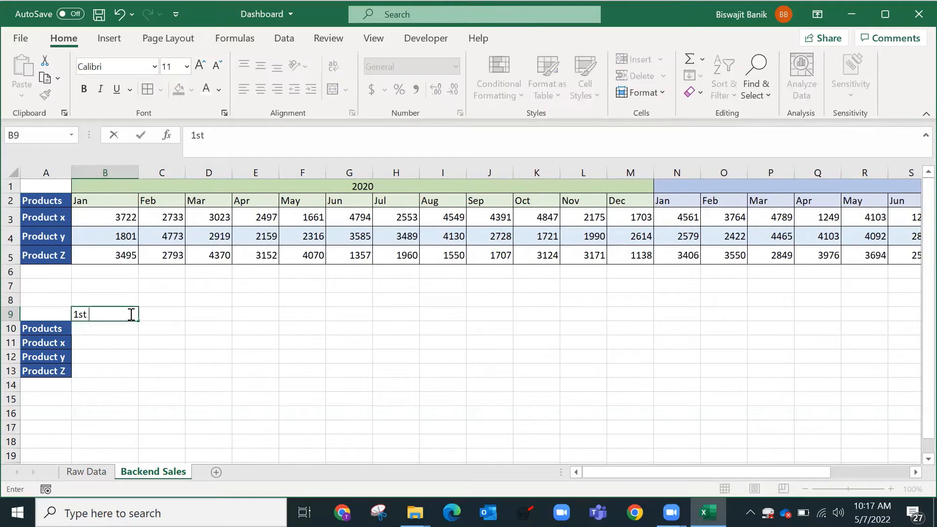
pyautogui.write(' 3 Months (')
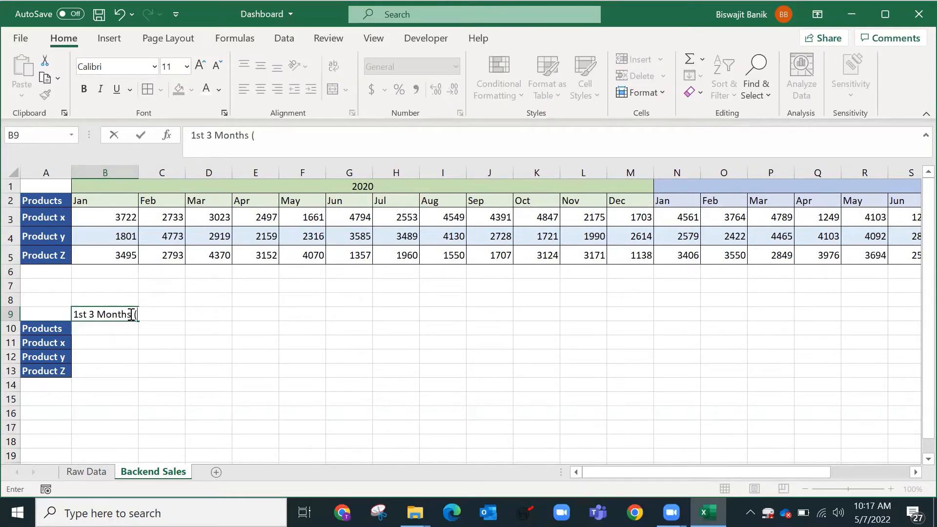
pyautogui.press('Escape')
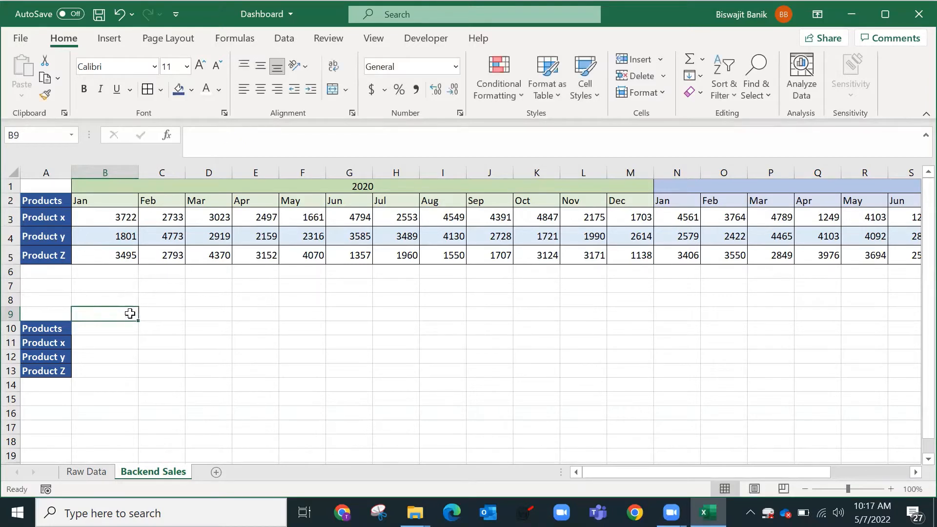
# Step: Enter 1st Qtr in B9, fill the series across to 4th Qtr in E9, and widen column C slightly
pyautogui.write('1s')
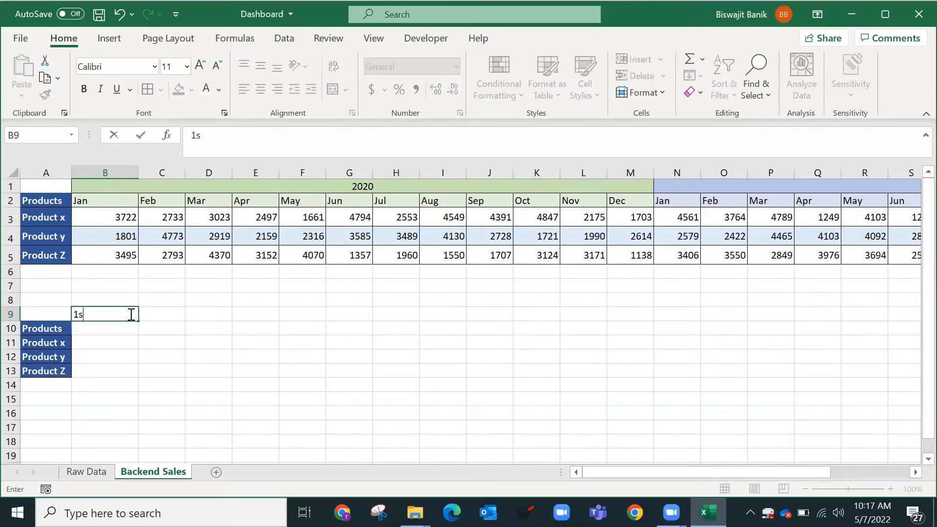
pyautogui.write('t Qtr')
pyautogui.press('Return')
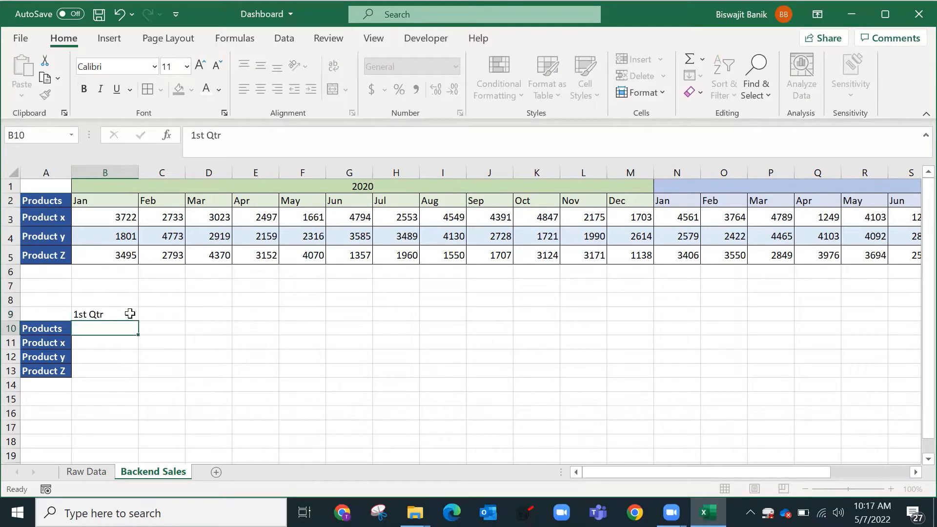
pyautogui.click(131, 314)
pyautogui.moveTo(141, 321); pyautogui.dragTo(264, 320)
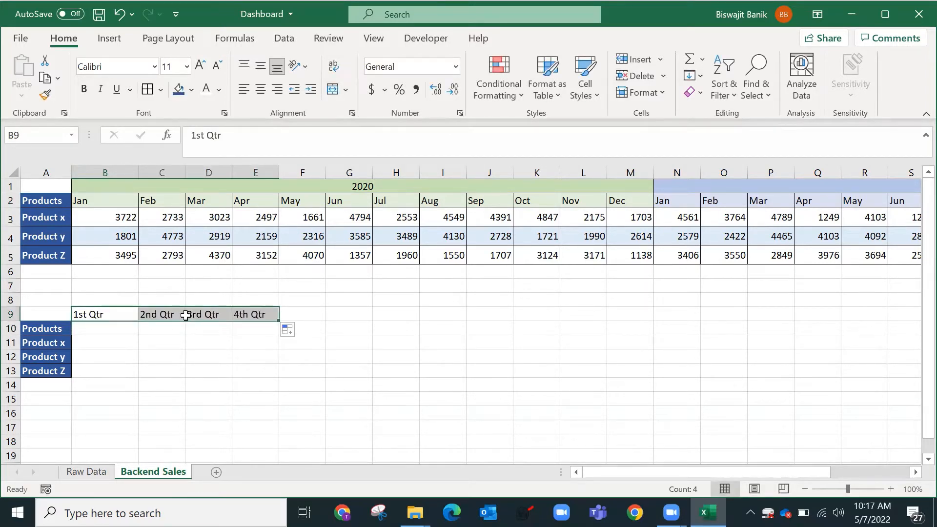
pyautogui.moveTo(185, 173); pyautogui.dragTo(191, 172)
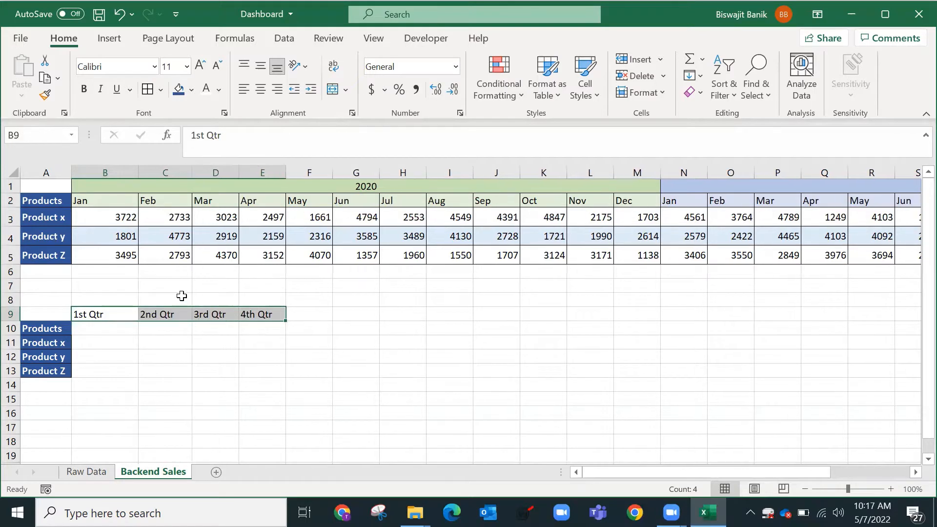
# Step: Enter 2020 in B8 and merge and center it across B8:E8 above the quarter headings
pyautogui.moveTo(128, 297); pyautogui.dragTo(247, 296)
pyautogui.write('2020')
pyautogui.press('Return')
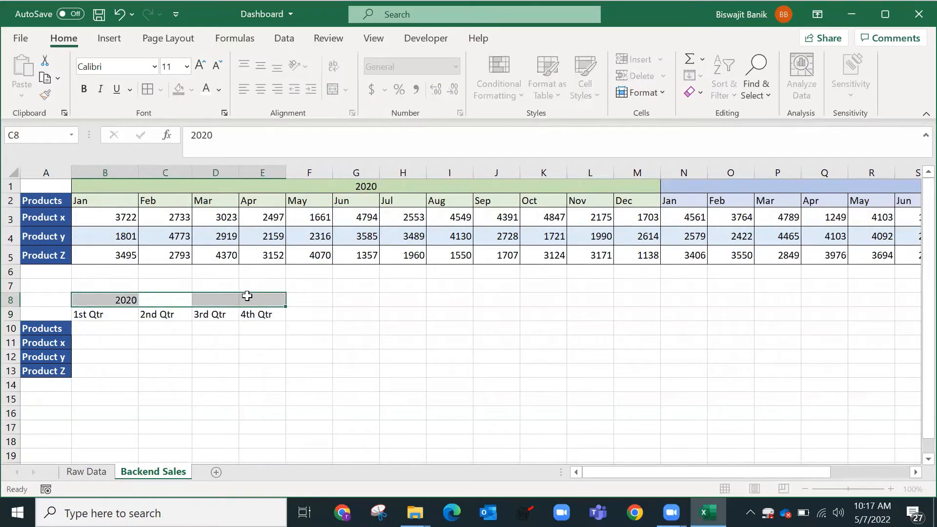
pyautogui.press('Up')
pyautogui.press('Down')
pyautogui.press('Left')
pyautogui.hotkey('shift', 'Right')
pyautogui.hotkey('shift', 'Right')
pyautogui.hotkey('shift', 'Right')
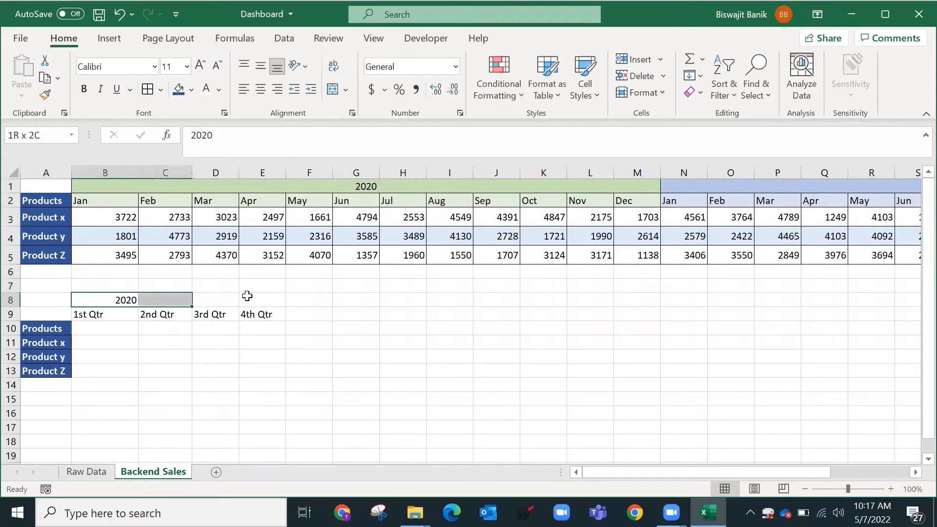
pyautogui.click(333, 89)
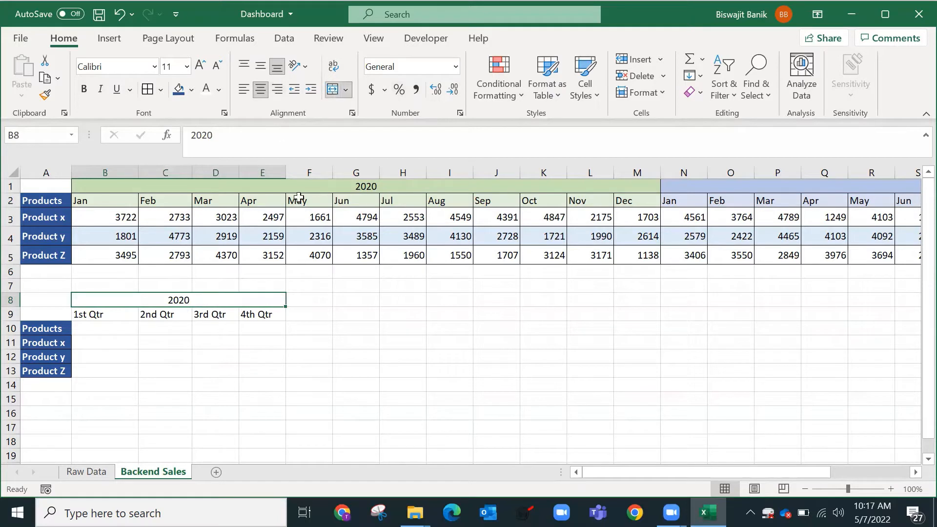
# Step: Move the Products label block from A10:A13 up one row so it starts at A9 beside the quarter headings
pyautogui.click(114, 330)
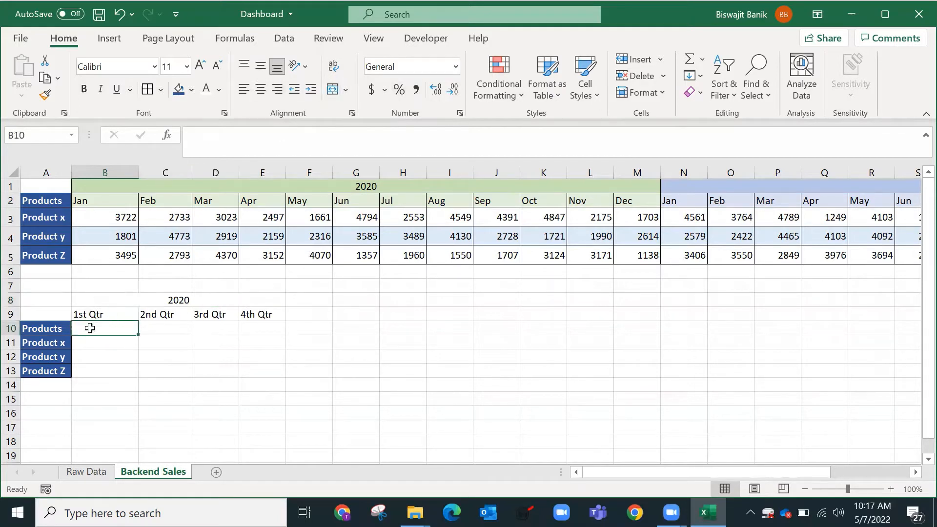
pyautogui.click(56, 328)
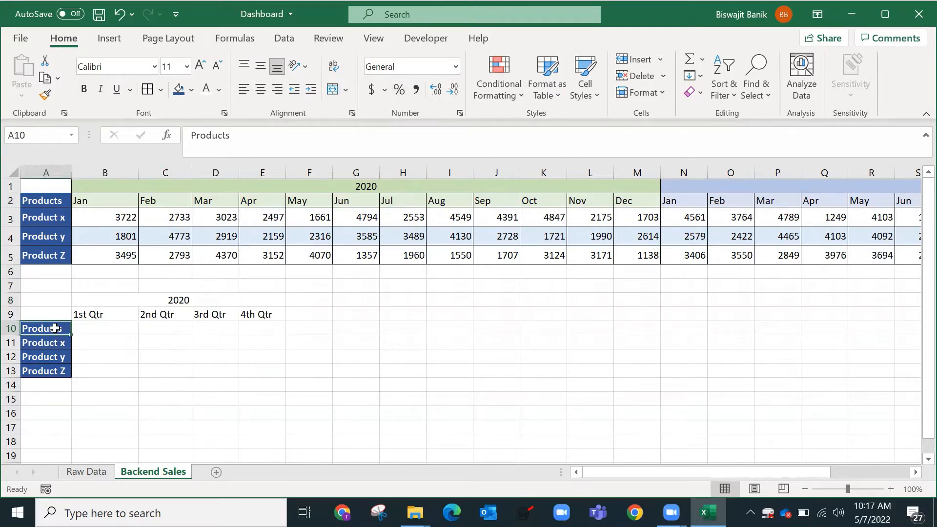
pyautogui.moveTo(59, 326); pyautogui.dragTo(62, 368)
pyautogui.hotkey('ctrl', 'c')
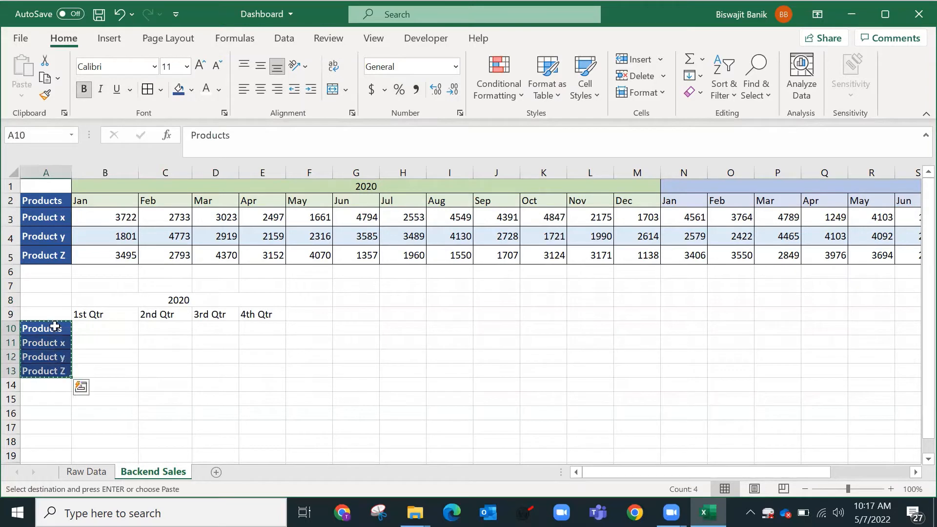
pyautogui.click(54, 315)
pyautogui.press('Return')
# Step: Examine which 2020 month headers belong to the 1st Qtr and 2nd Qtr headings
pyautogui.click(97, 328)
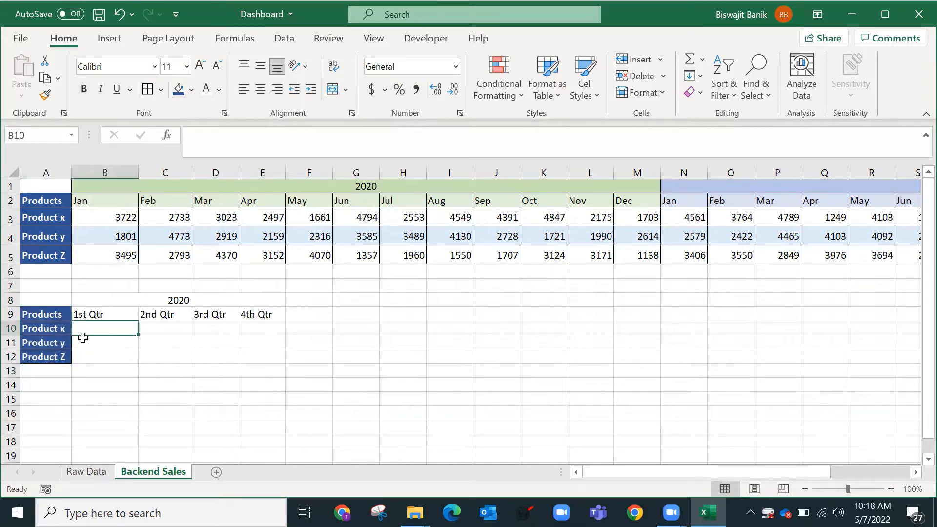
pyautogui.moveTo(95, 200); pyautogui.dragTo(343, 198)
pyautogui.click(159, 318)
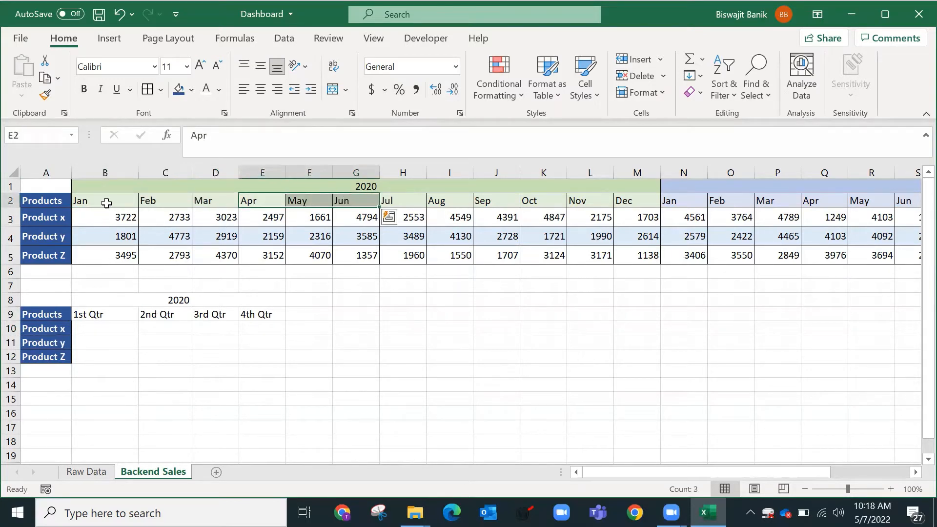
# Step: Fill the 2020 Jan, Feb and Mar headers in B2:D2 and the 1st Qtr heading in B9 with orange
pyautogui.moveTo(104, 201); pyautogui.dragTo(215, 201)
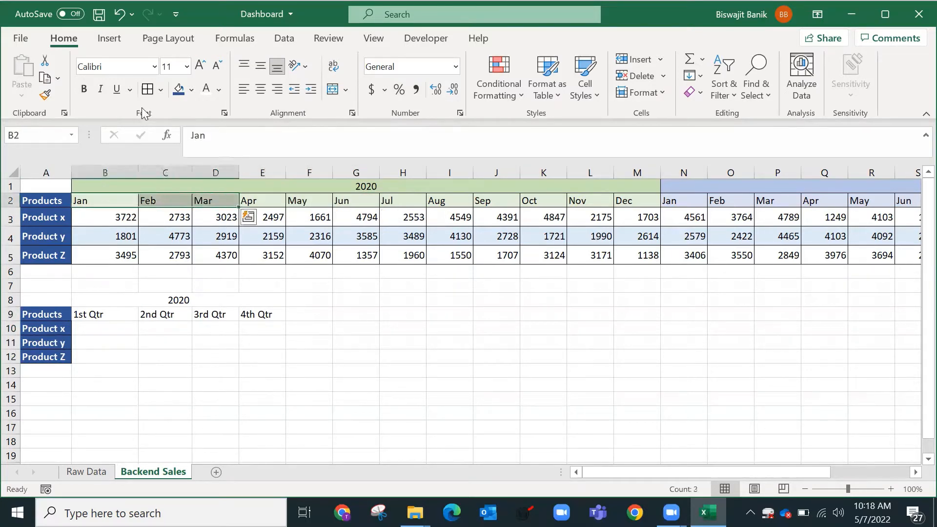
pyautogui.click(190, 89)
pyautogui.click(242, 125)
pyautogui.click(98, 315)
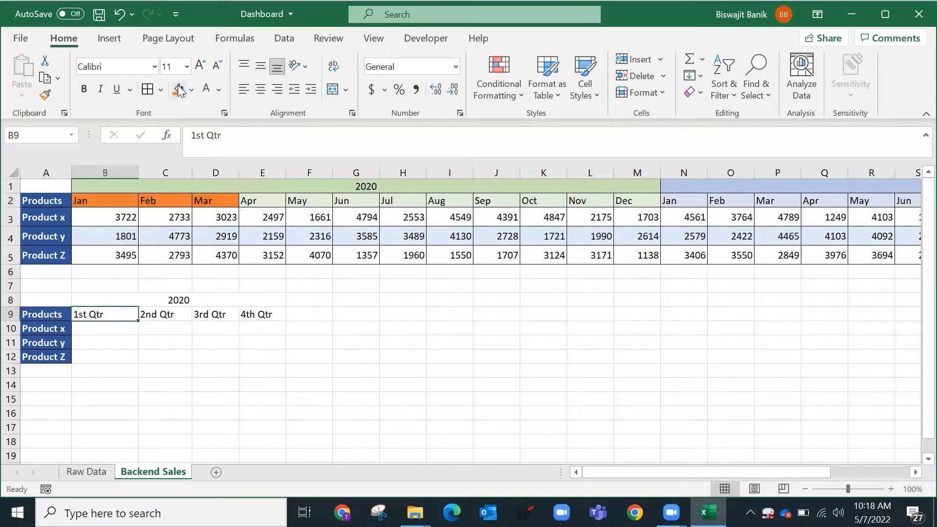
pyautogui.click(179, 89)
# Step: Fill the 2020 Apr, May and Jun headers in E2:G2 and the 2nd Qtr heading in C9 with dark blue
pyautogui.click(247, 198)
pyautogui.moveTo(288, 197); pyautogui.dragTo(352, 201)
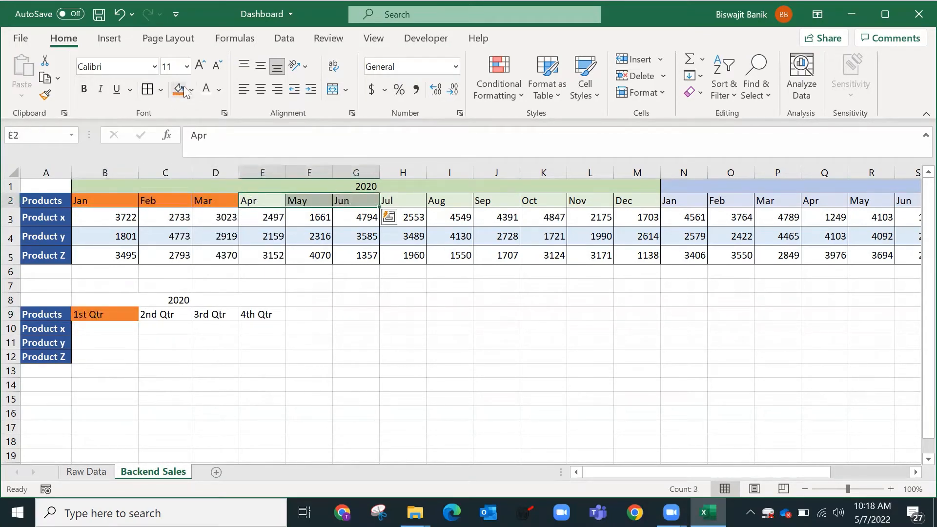
pyautogui.click(190, 90)
pyautogui.click(230, 176)
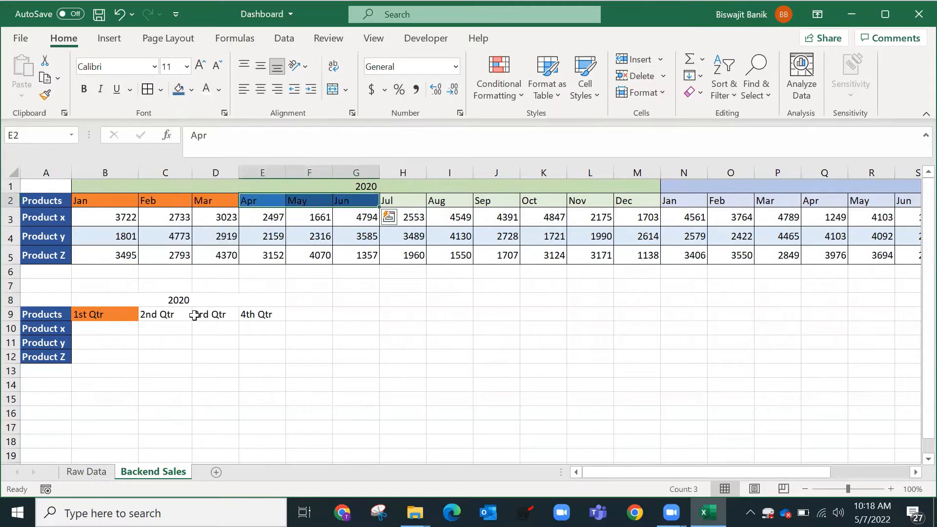
pyautogui.click(170, 315)
pyautogui.click(184, 90)
# Step: Fill the 3rd Qtr heading in D9 and the 2020 Jul, Aug and Sep headers in H2:J2 with the theme green
pyautogui.click(222, 314)
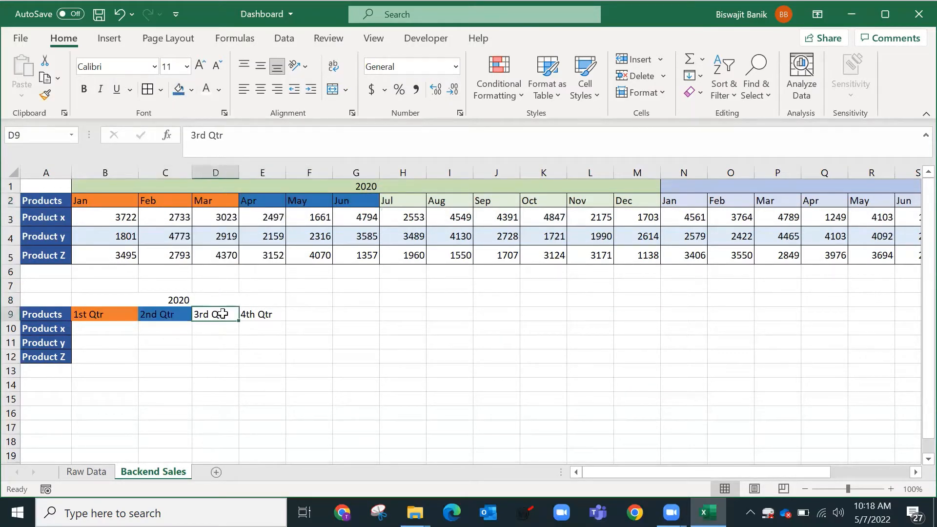
pyautogui.click(191, 90)
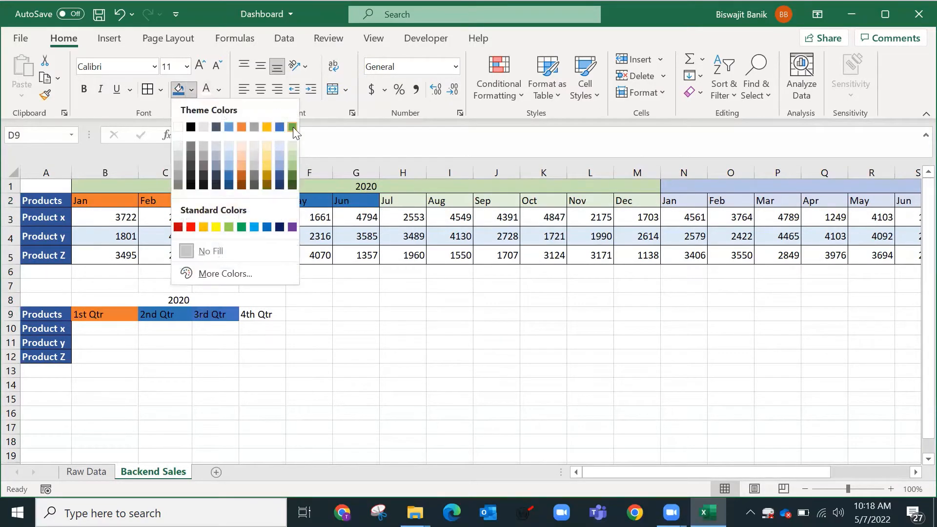
pyautogui.click(293, 127)
pyautogui.moveTo(390, 201); pyautogui.dragTo(493, 201)
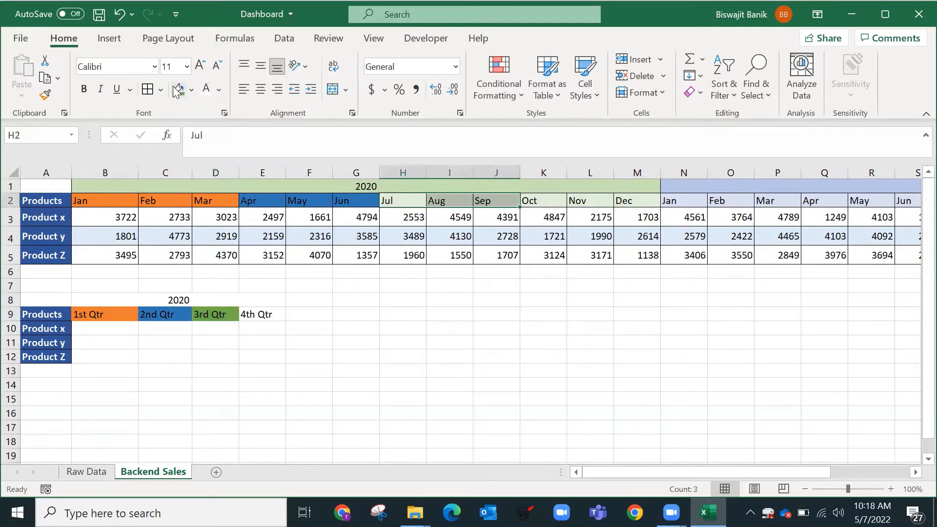
pyautogui.click(192, 90)
pyautogui.press('Escape')
pyautogui.click(229, 319)
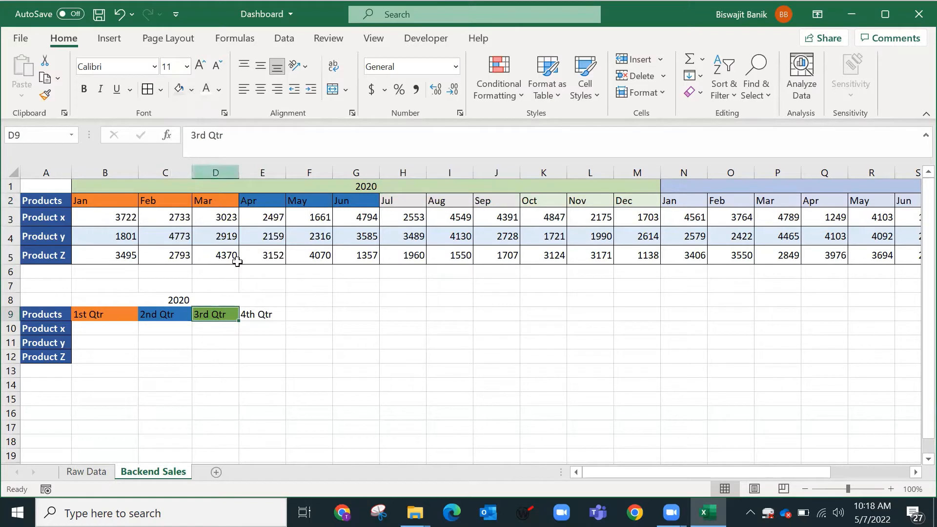
pyautogui.moveTo(404, 202); pyautogui.dragTo(493, 200)
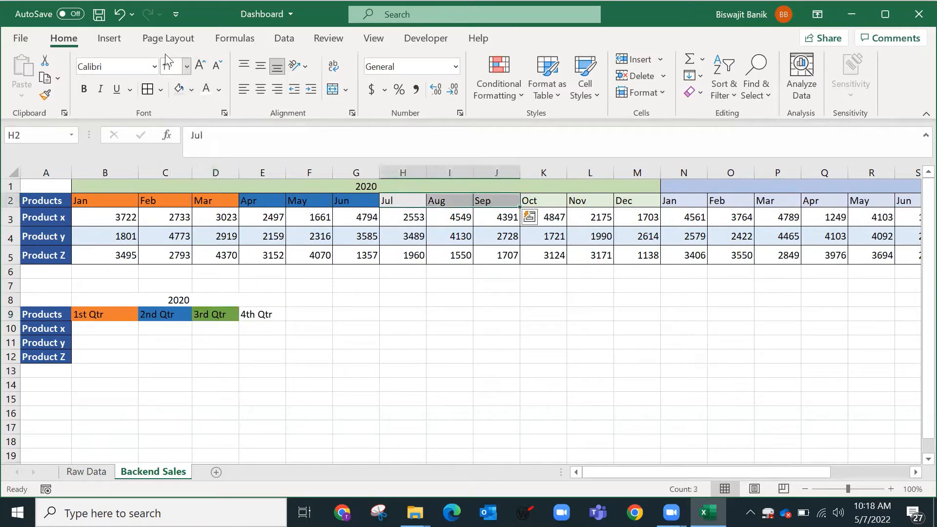
pyautogui.click(191, 90)
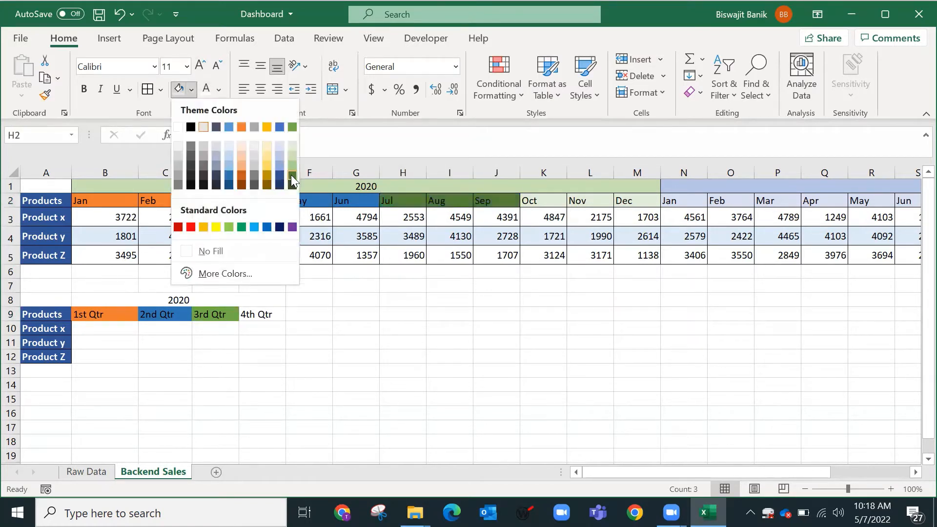
pyautogui.click(292, 127)
# Step: Fill the 2020 Oct, Nov and Dec headers in K2:M2 and the 4th Qtr heading in E9 with standard purple
pyautogui.moveTo(529, 201); pyautogui.dragTo(634, 200)
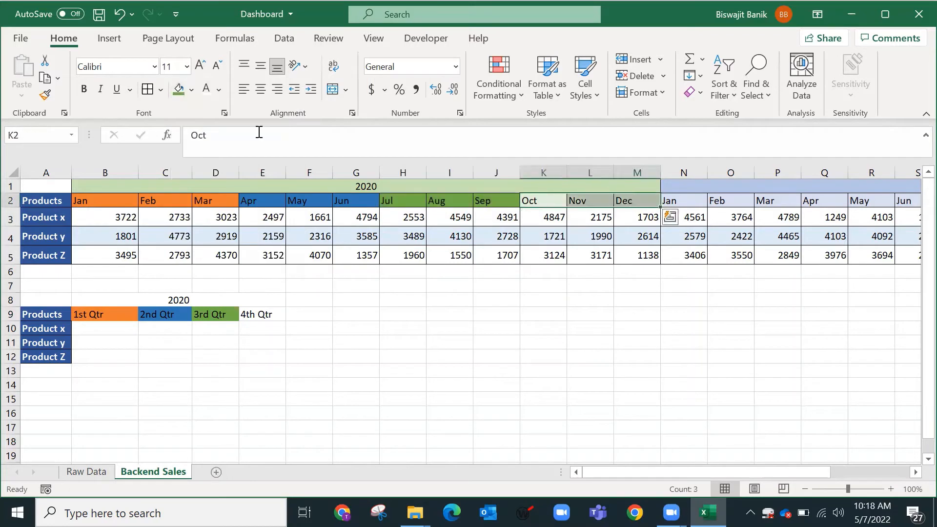
pyautogui.click(192, 90)
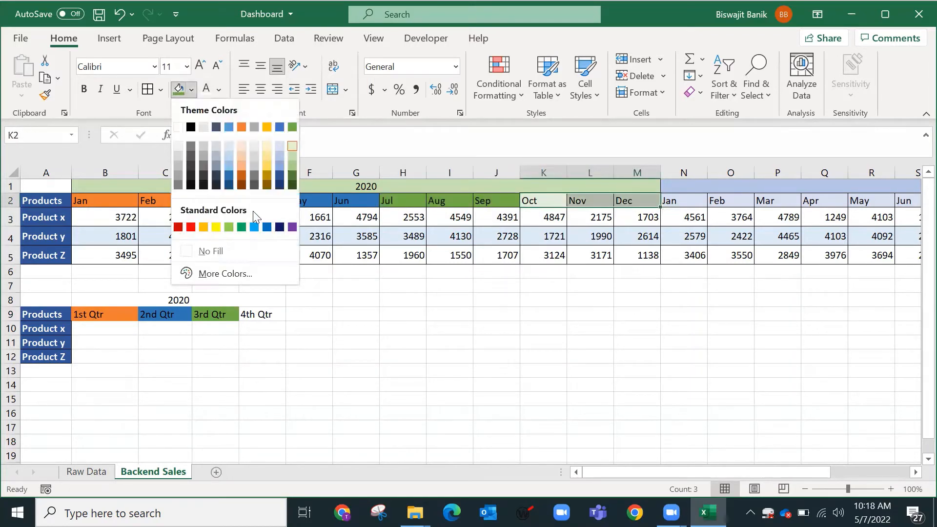
pyautogui.click(292, 226)
pyautogui.click(276, 305)
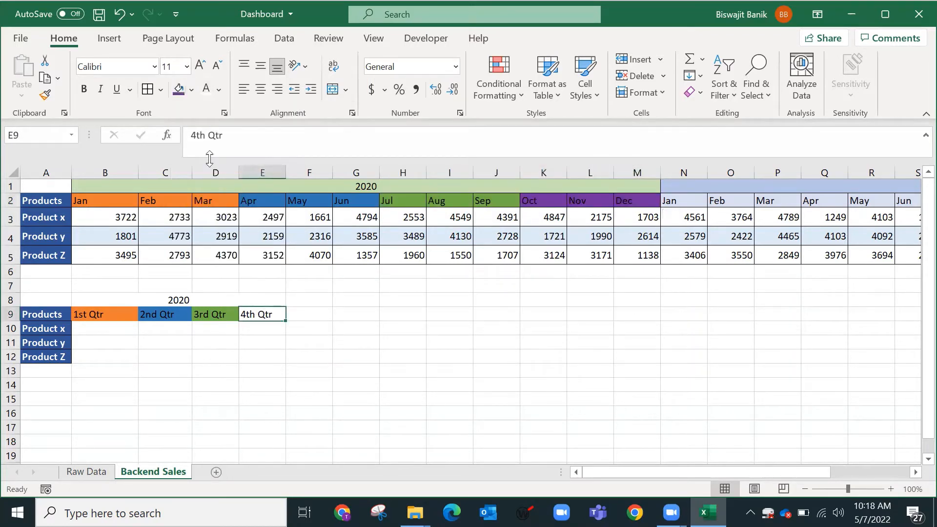
pyautogui.click(179, 90)
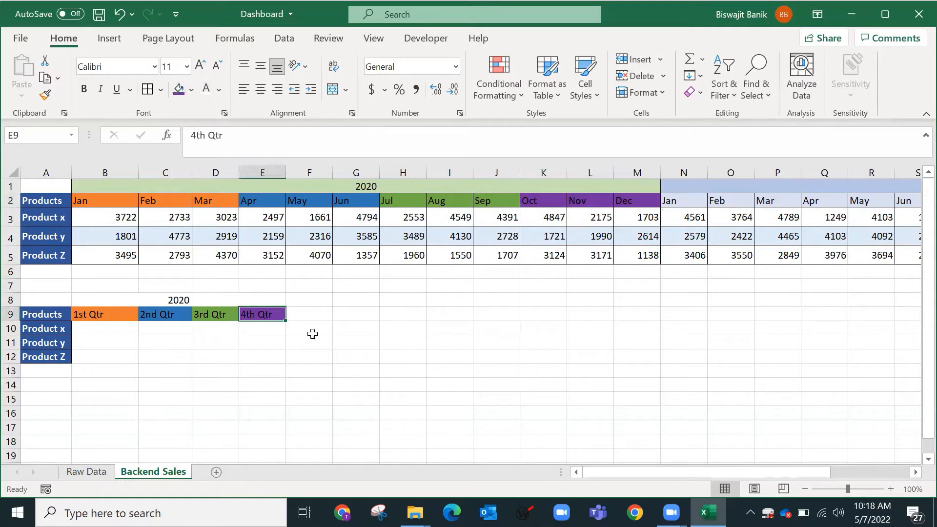
pyautogui.click(107, 329)
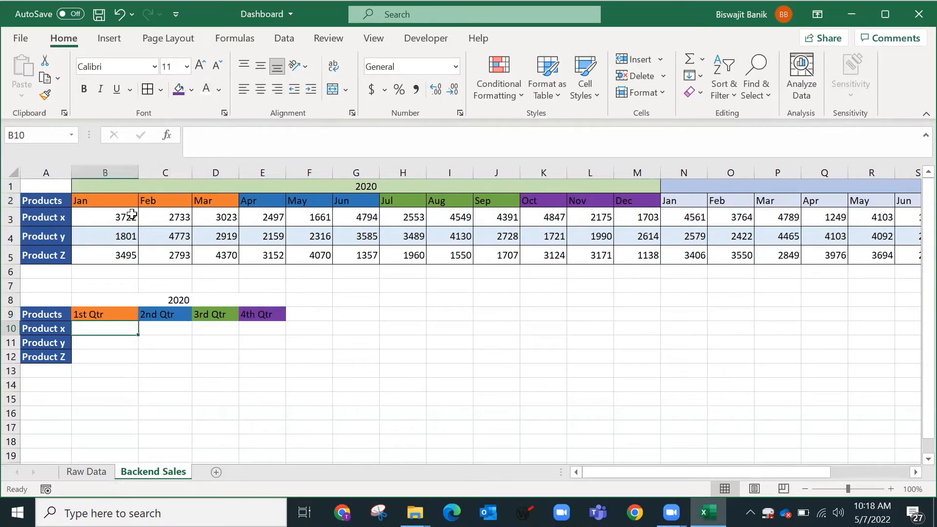
pyautogui.moveTo(110, 216); pyautogui.dragTo(205, 213)
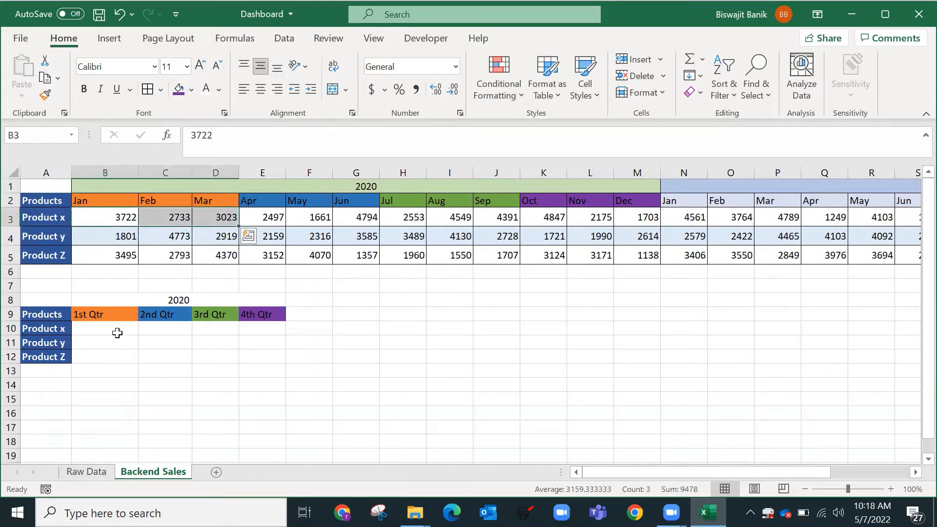
pyautogui.click(119, 331)
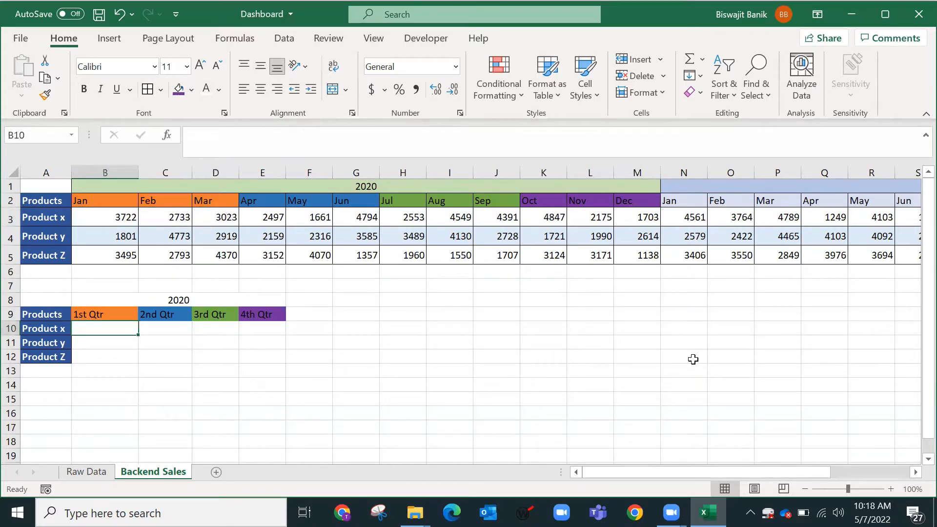
pyautogui.moveTo(9, 218); pyautogui.dragTo(11, 257)
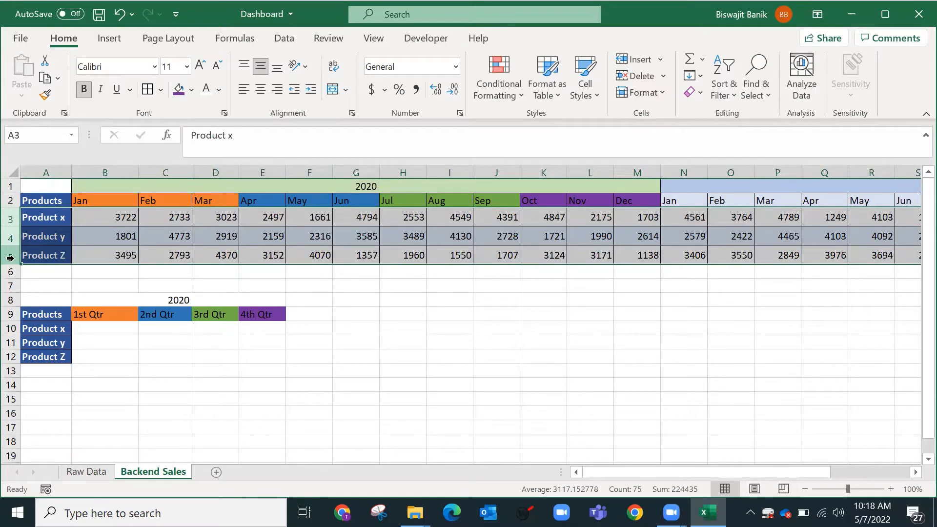
# Step: Try =SUM(B3:D3) in B10 for Product x's 1st Qtr total and clear the cell again
pyautogui.click(123, 336)
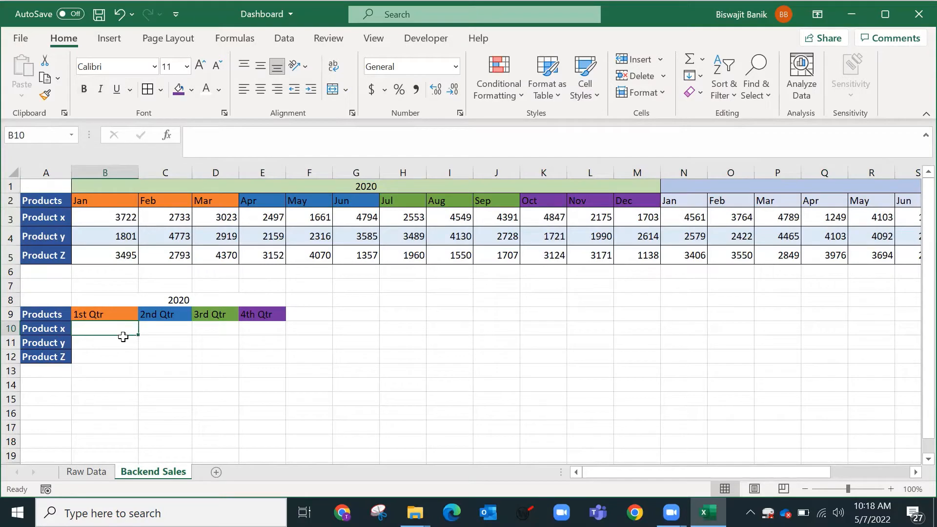
pyautogui.write('=sum')
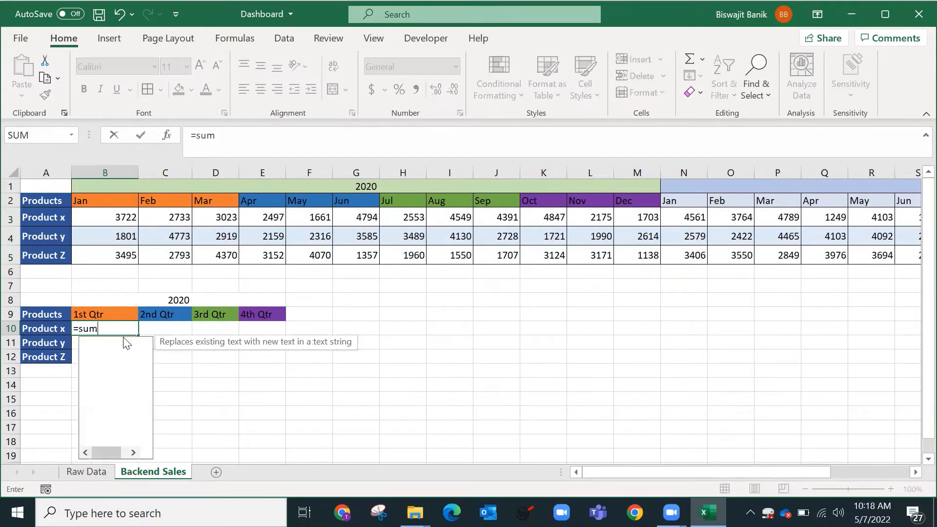
pyautogui.press('Tab')
pyautogui.press('Up')
pyautogui.press('Up')
pyautogui.press('Up')
pyautogui.press('Up')
pyautogui.press('Up')
pyautogui.press('Up')
pyautogui.press('Up')
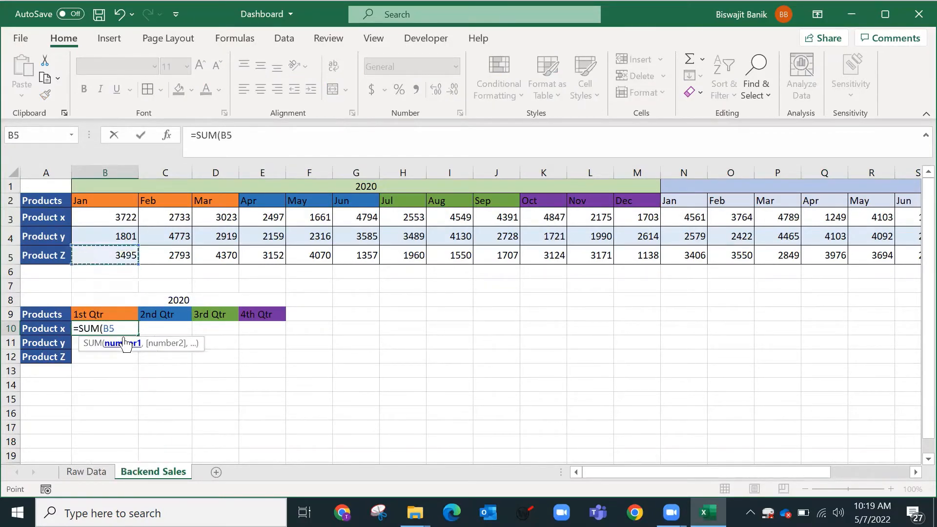
pyautogui.hotkey('shift', 'Right')
pyautogui.hotkey('shift', 'Right')
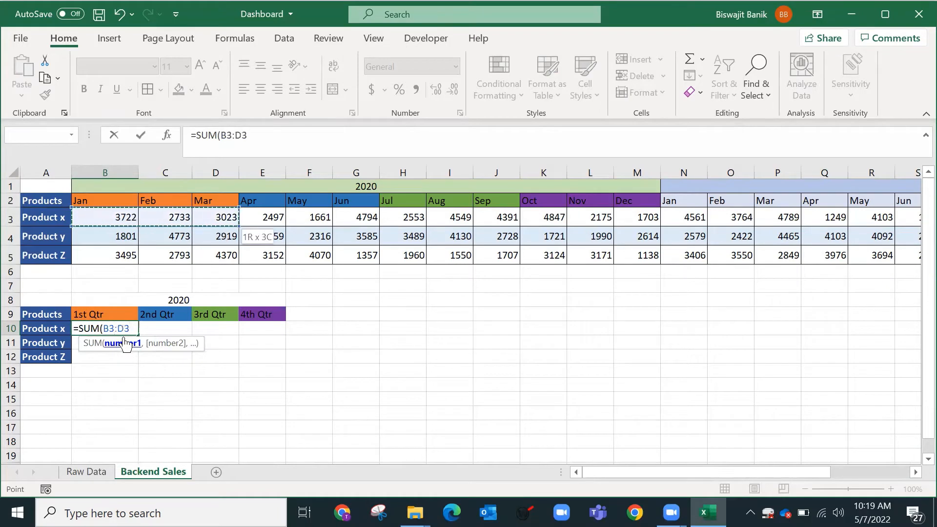
pyautogui.press('Return')
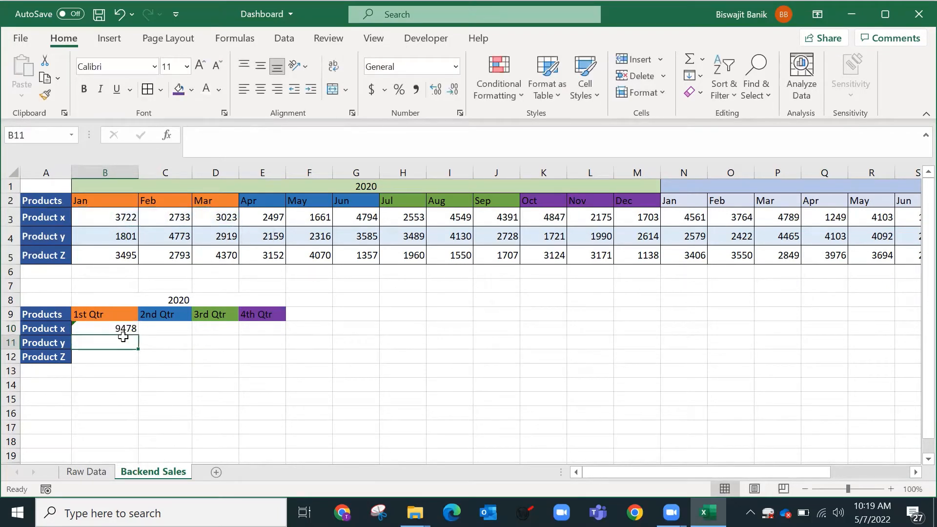
pyautogui.press('Up')
pyautogui.press('Delete')
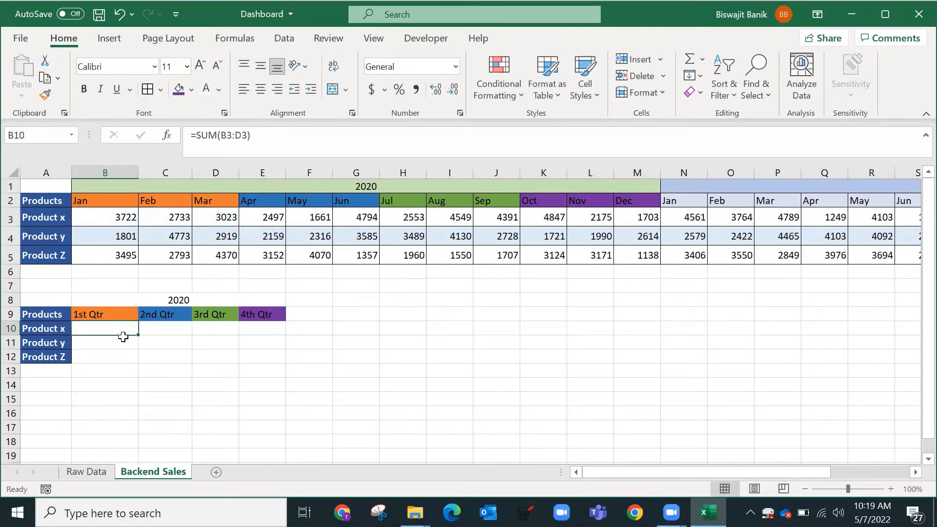
# Step: Enter =SUM(B3:D3) in B10 to total Product x's Jan to Mar sales for the 1st Qtr
pyautogui.write('=su')
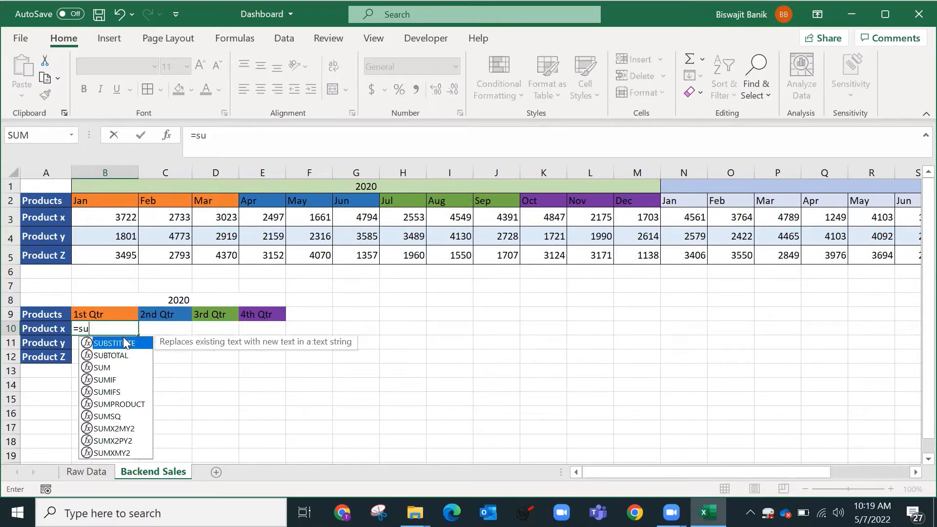
pyautogui.press('Down')
pyautogui.press('Down')
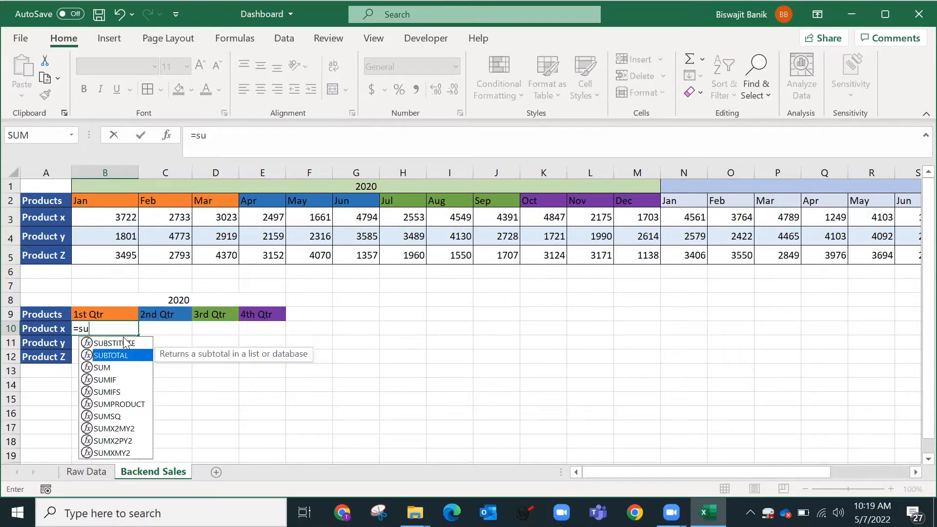
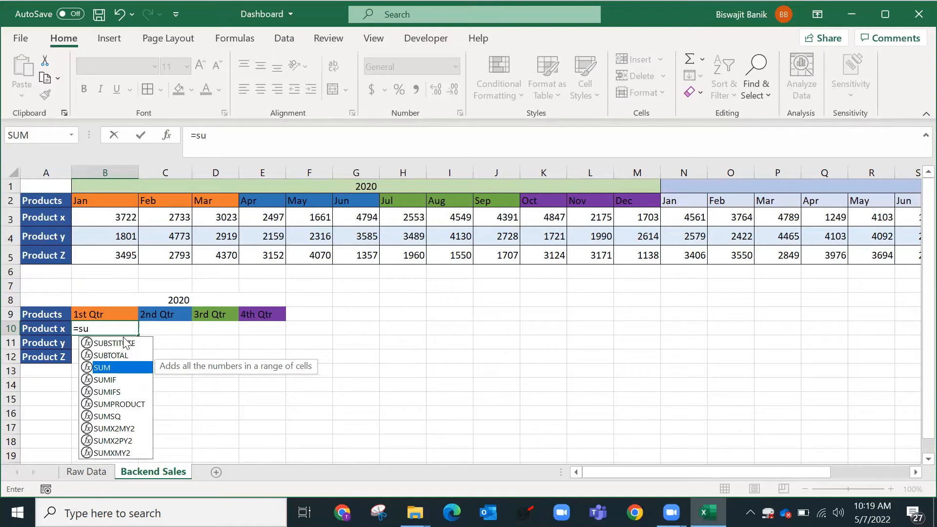
pyautogui.write('m')
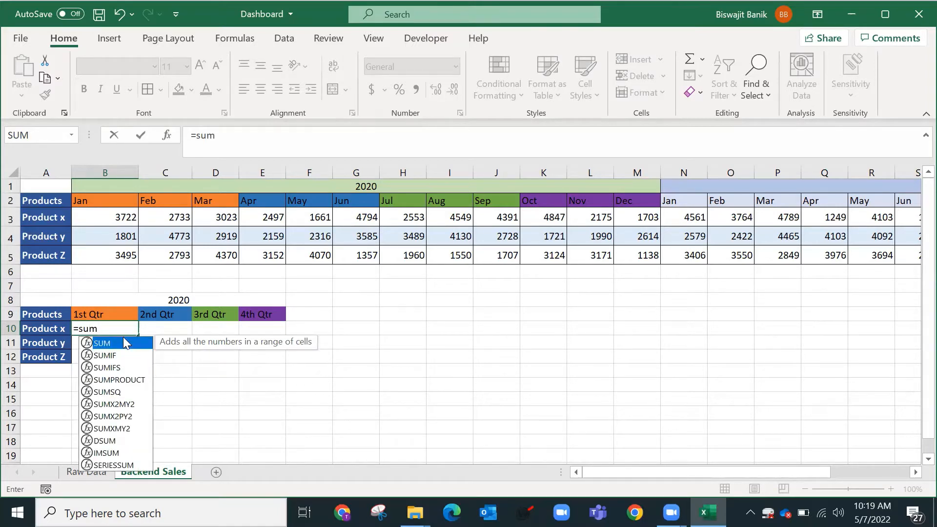
pyautogui.doubleClick(126, 344)
pyautogui.moveTo(95, 220); pyautogui.dragTo(204, 222)
pyautogui.press('Return')
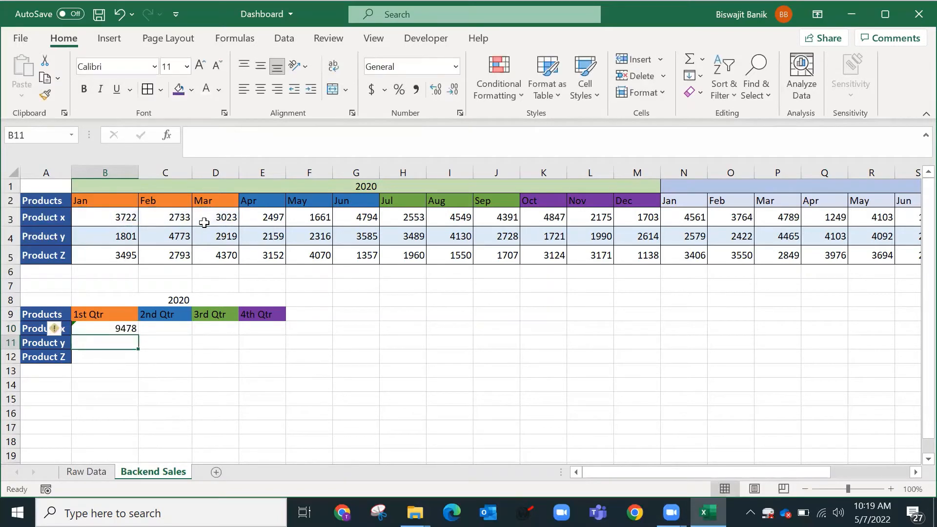
# Step: Fill the B10 formula into C10 and set its range to E3:G3 for Product x's 2nd Qtr total
pyautogui.press('Up')
pyautogui.press('Right')
pyautogui.hotkey('ctrl', 'r')
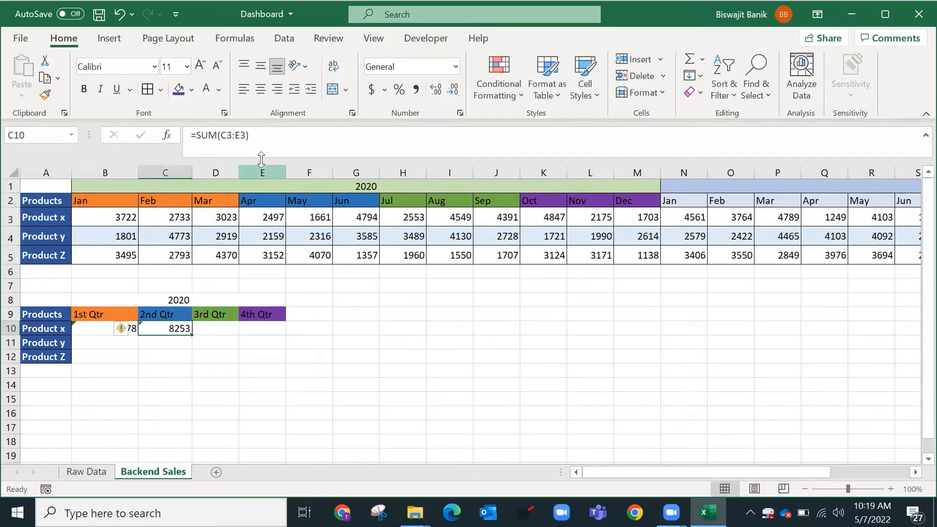
pyautogui.press('F2')
pyautogui.moveTo(282, 229); pyautogui.dragTo(344, 220)
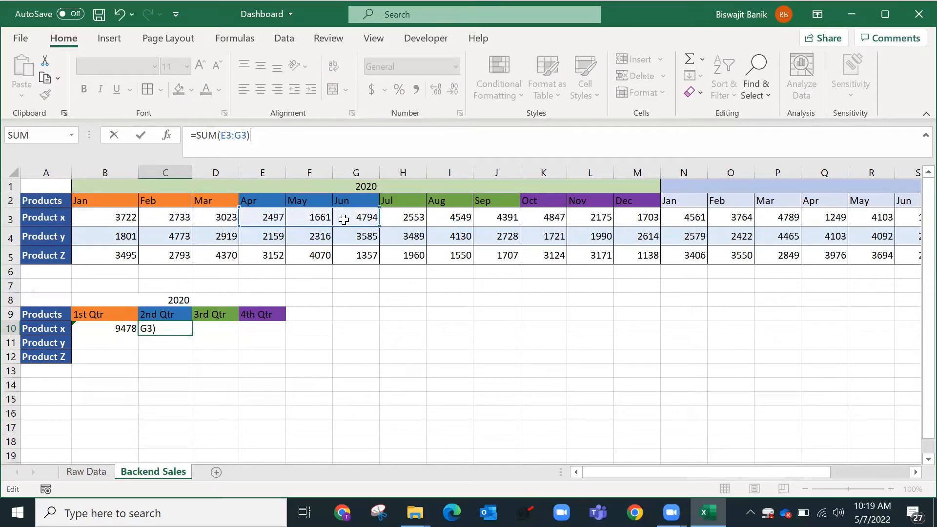
pyautogui.press('Tab')
# Step: Fill the C10 formula into D10 and set its range to H3:J3 for Product x's 3rd Qtr total
pyautogui.hotkey('ctrl', 'r')
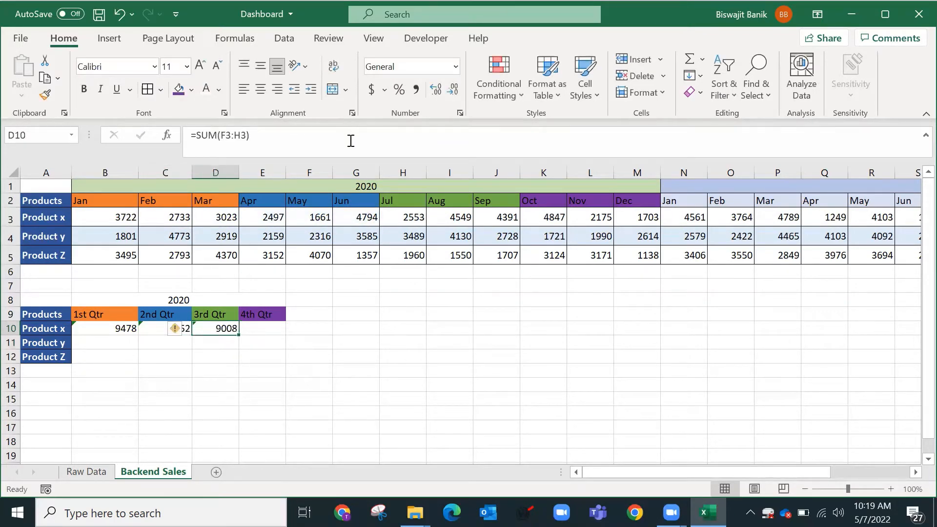
pyautogui.press('F2')
pyautogui.moveTo(343, 225); pyautogui.dragTo(449, 224)
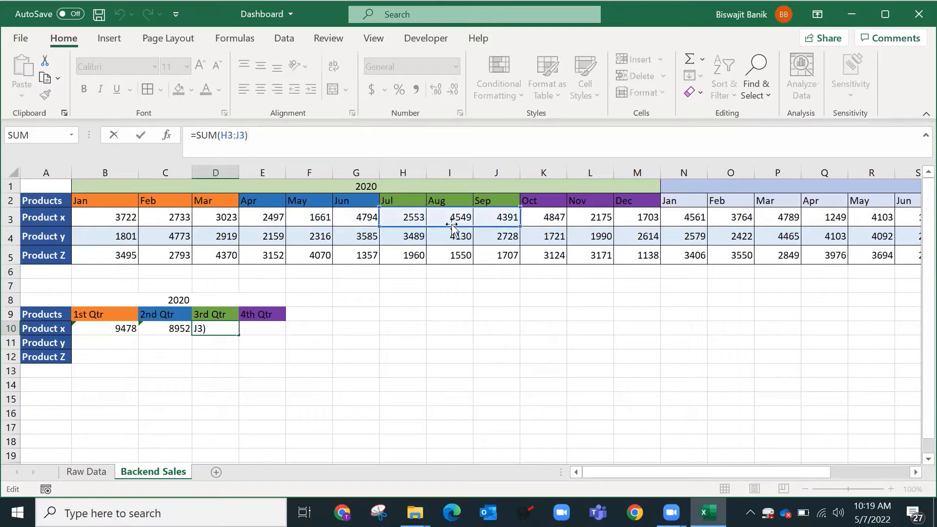
pyautogui.press('Return')
# Step: Fill the D10 formula into E10 and set its range to K3:M3 for Product x's 4th Qtr total
pyautogui.press('Up')
pyautogui.press('Right')
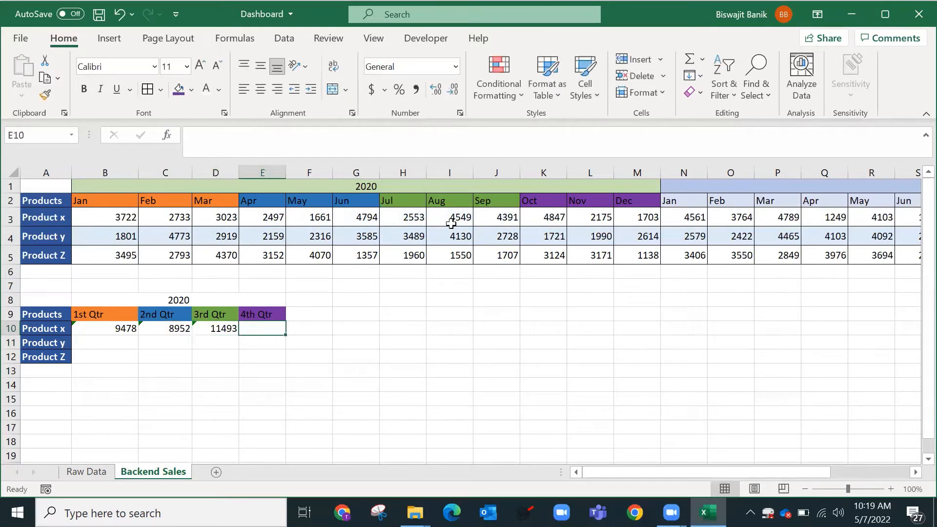
pyautogui.hotkey('ctrl', 'r')
pyautogui.press('F2')
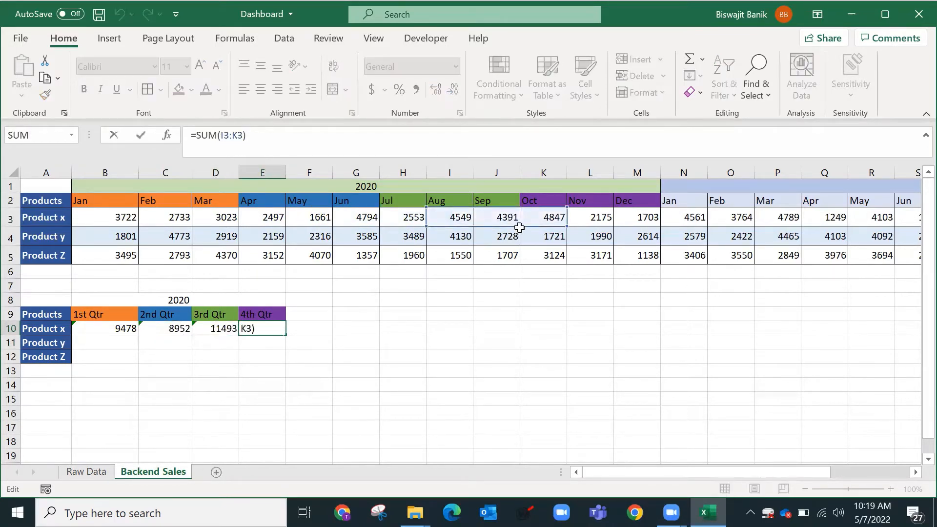
pyautogui.moveTo(519, 227); pyautogui.dragTo(627, 221)
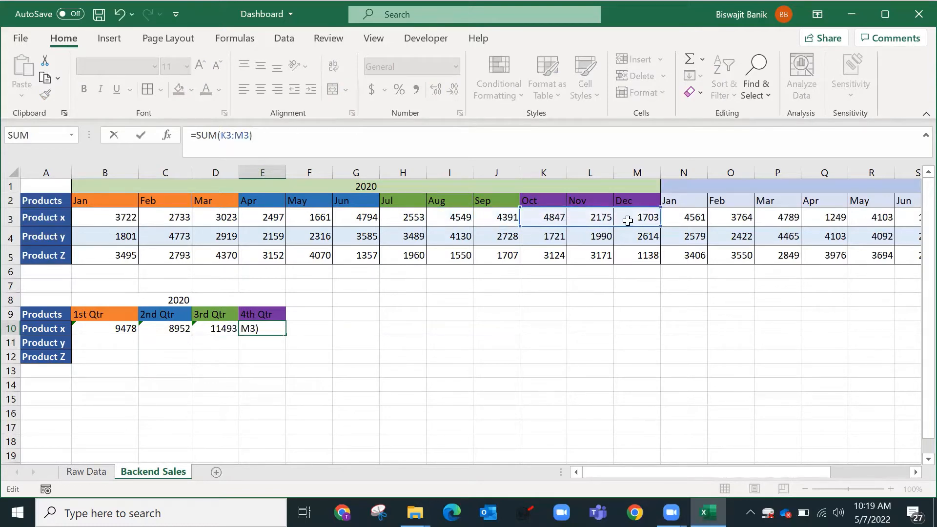
pyautogui.press('Return')
# Step: Fill the Product x quarter formulas in B10:E10 down through row 12 for Product y and Product Z
pyautogui.press('Up')
pyautogui.hotkey('shift', 'Left')
pyautogui.hotkey('shift', 'Left')
pyautogui.hotkey('shift', 'Left')
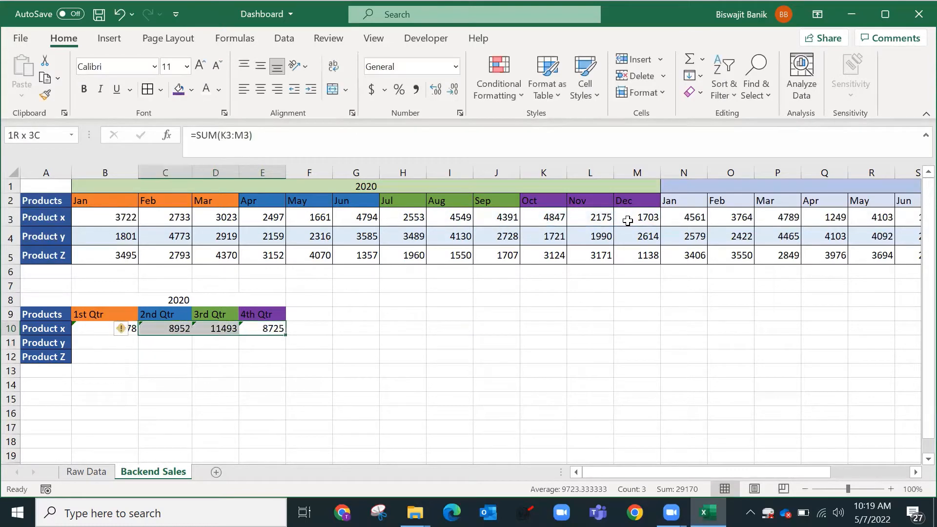
pyautogui.hotkey('shift', 'Down')
pyautogui.hotkey('shift', 'Down')
pyautogui.hotkey('ctrl', 'd')
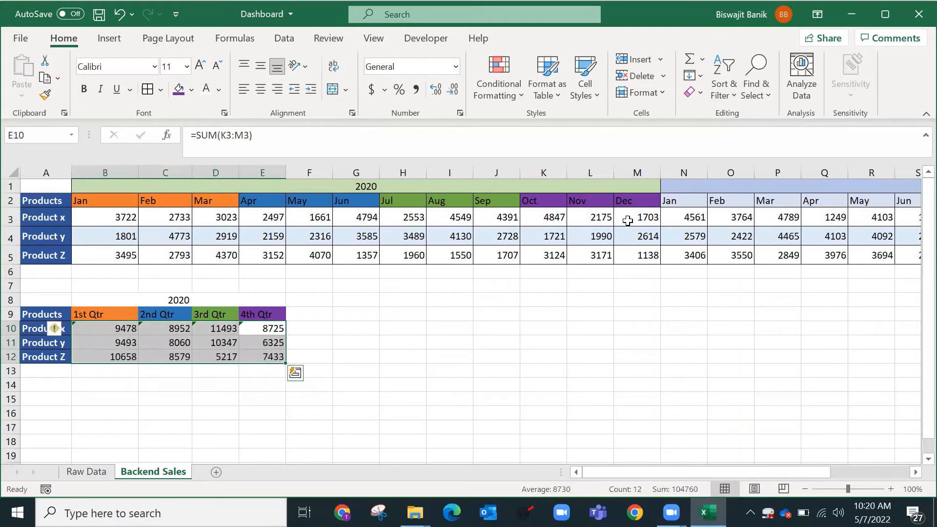
# Step: Ignore the formula error flags on the quarterly totals in B10:E12
pyautogui.click(84, 329)
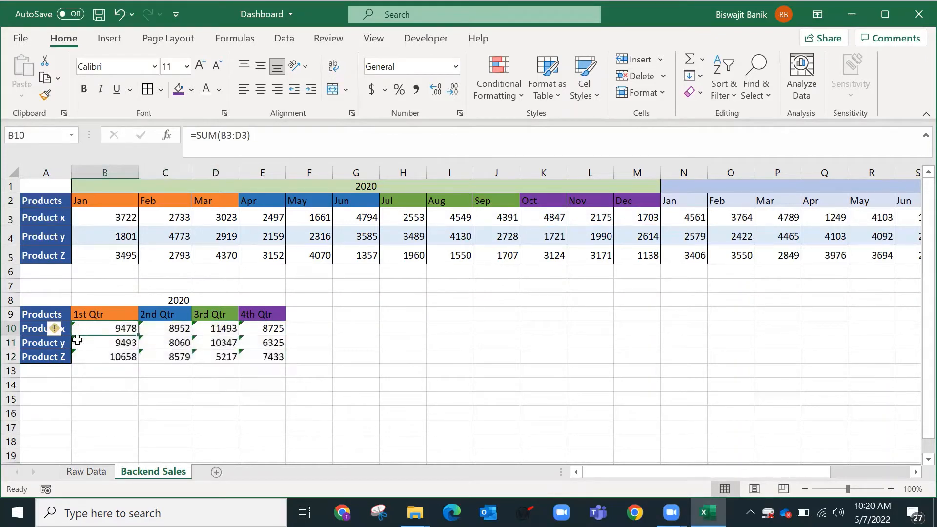
pyautogui.moveTo(90, 328); pyautogui.dragTo(269, 356)
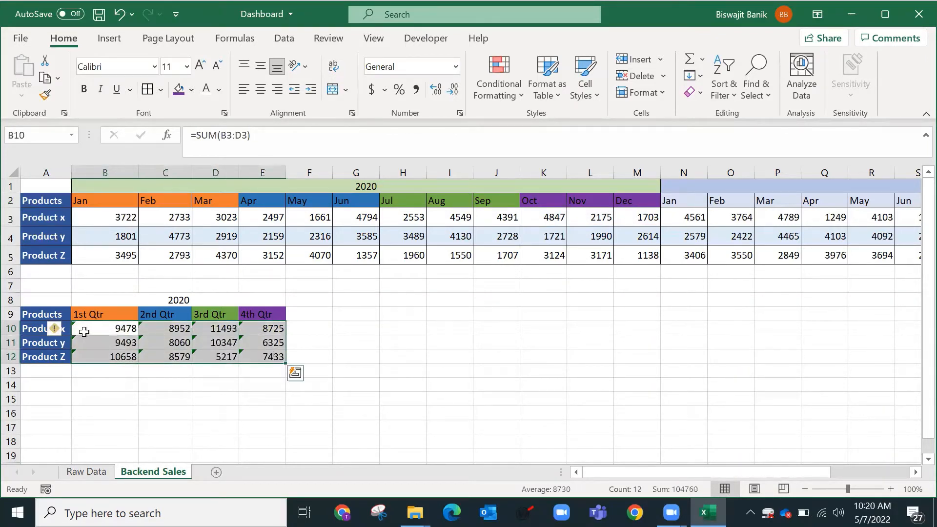
pyautogui.click(55, 329)
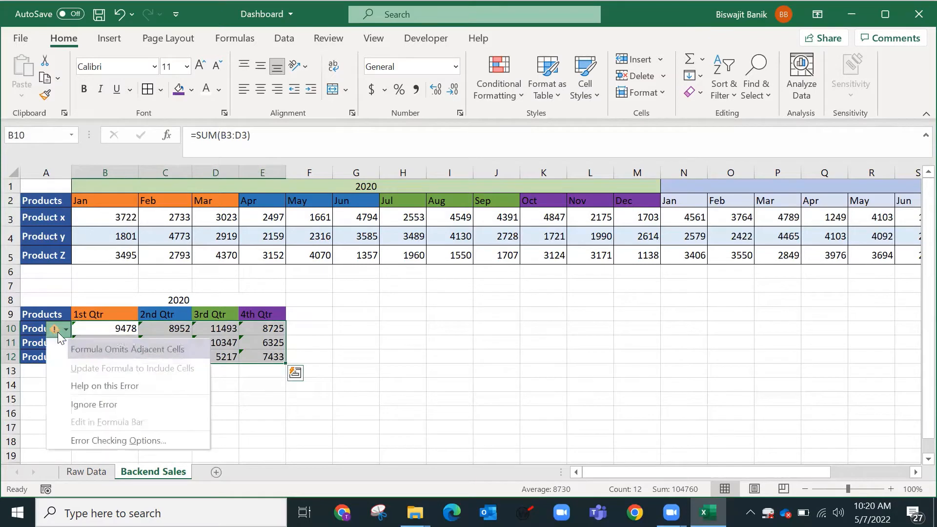
pyautogui.click(115, 405)
# Step: Compare the sum of the 2020 monthly figures in B3:M5 with the sum of the quarterly totals in B10:E12
pyautogui.moveTo(115, 328); pyautogui.dragTo(258, 362)
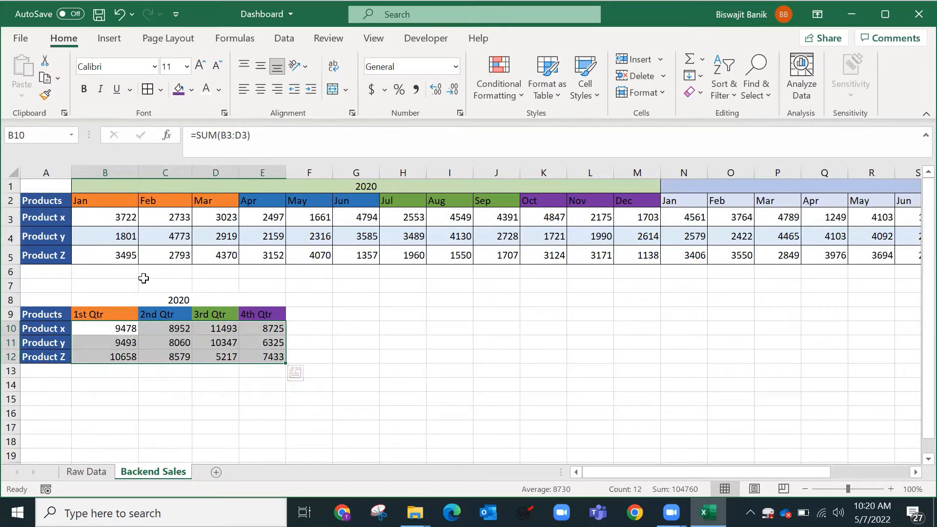
pyautogui.click(121, 329)
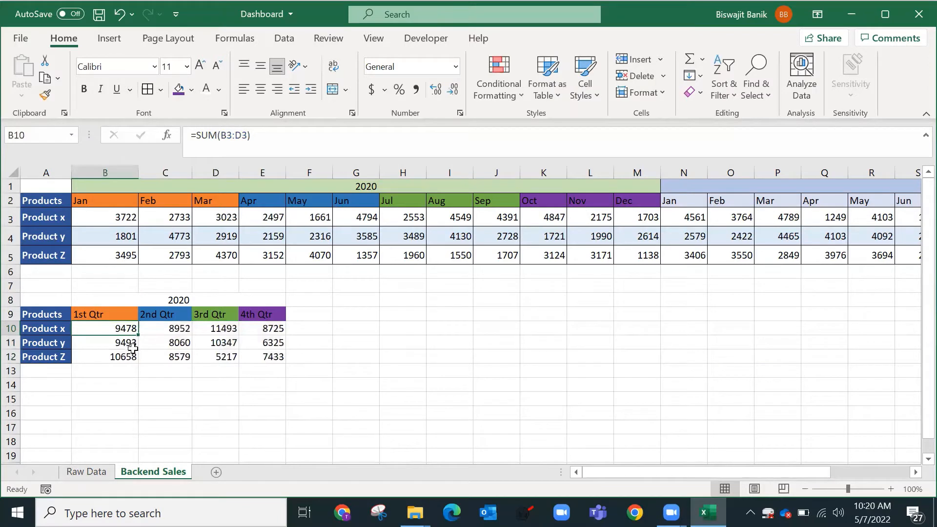
pyautogui.click(107, 219)
pyautogui.moveTo(133, 216); pyautogui.dragTo(210, 216)
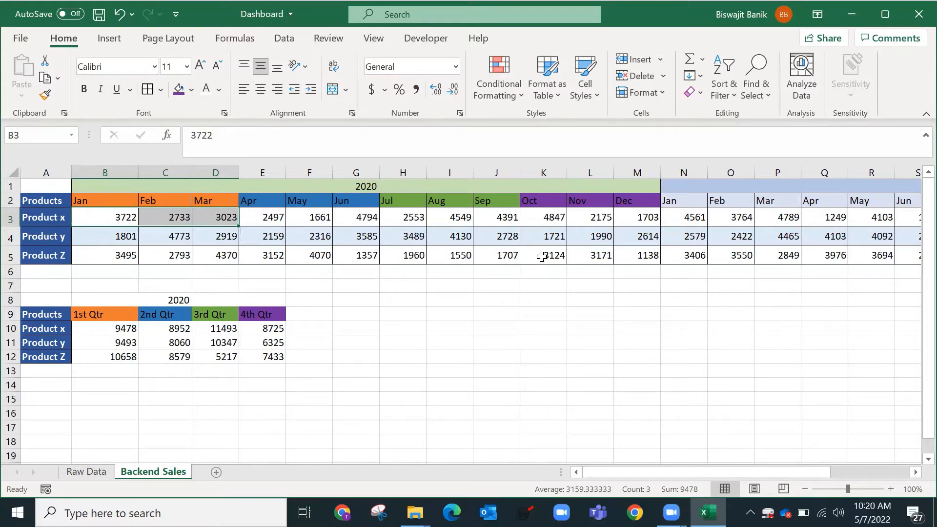
pyautogui.moveTo(541, 257); pyautogui.dragTo(638, 255)
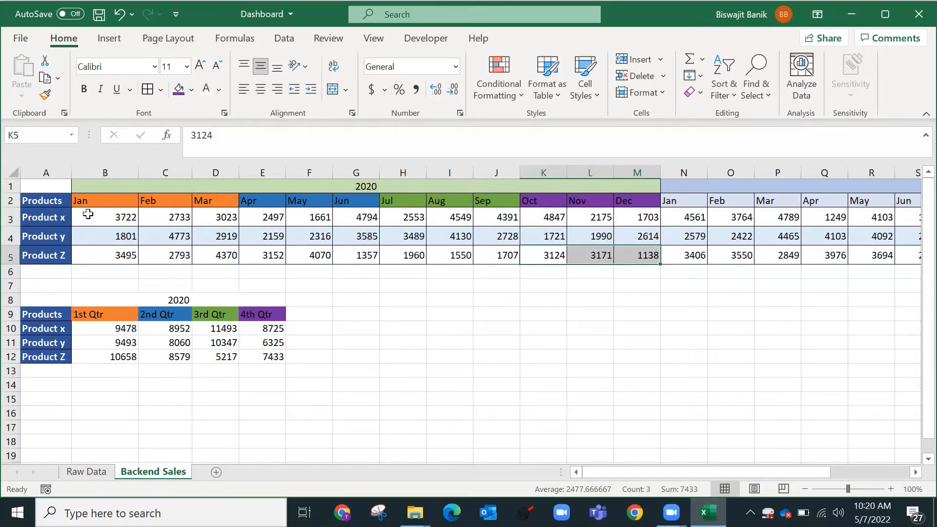
pyautogui.moveTo(87, 217); pyautogui.dragTo(627, 253)
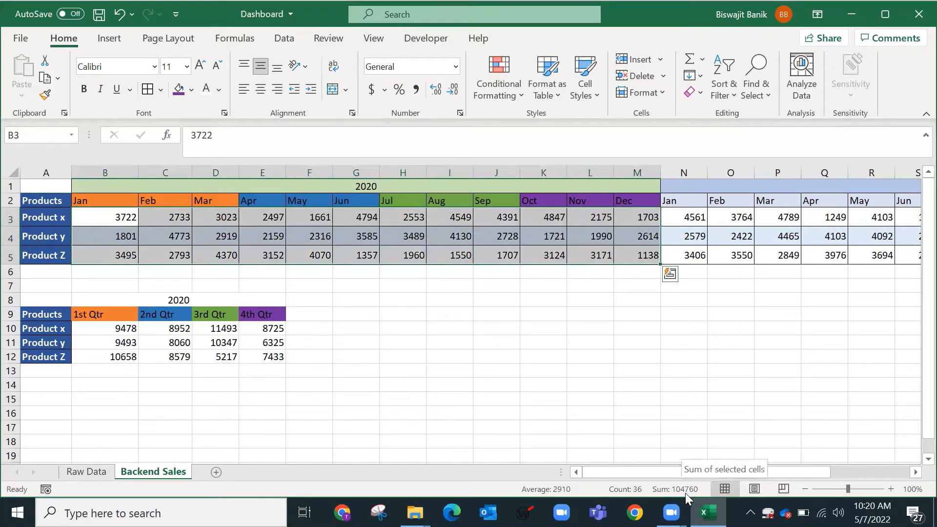
pyautogui.moveTo(100, 329); pyautogui.dragTo(282, 361)
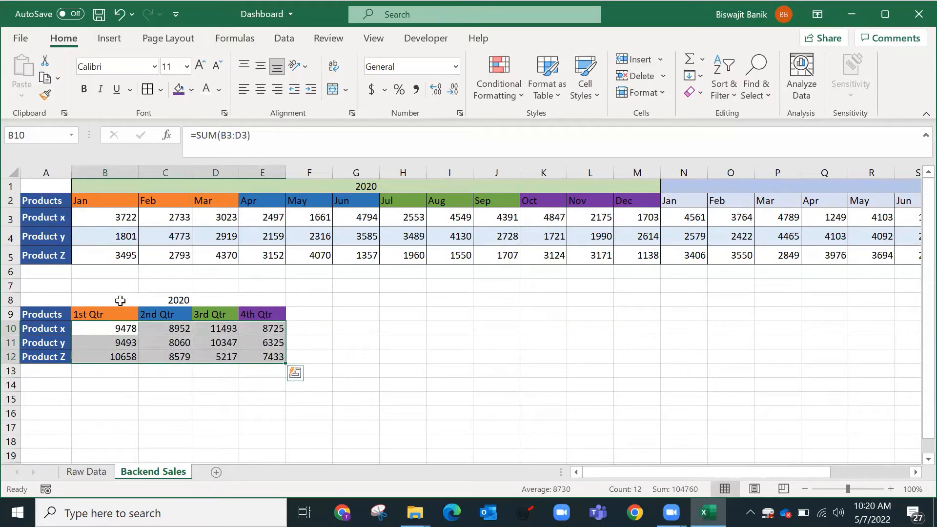
# Step: Copy the 2020 quarterly block B8:E12 and paste it at G8
pyautogui.moveTo(180, 299); pyautogui.dragTo(186, 355)
pyautogui.hotkey('ctrl', 'c')
pyautogui.click(329, 299)
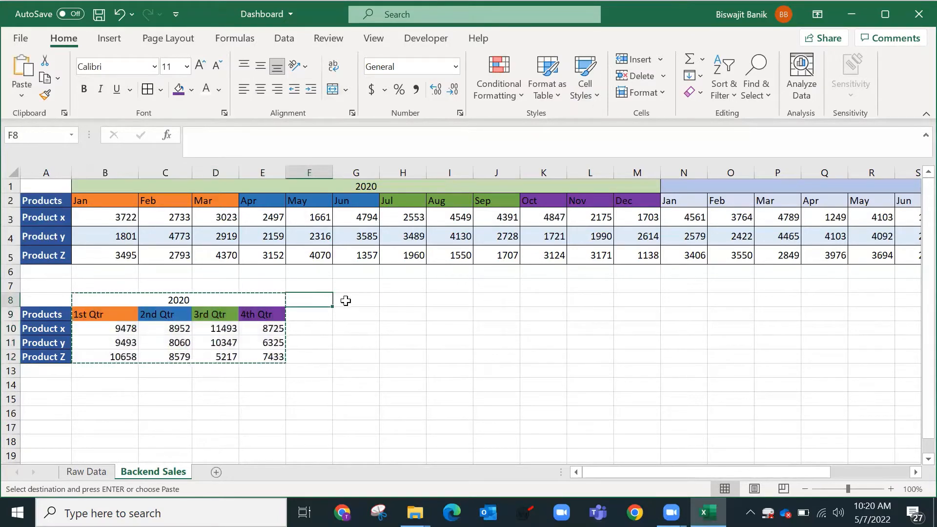
pyautogui.click(346, 301)
pyautogui.hotkey('ctrl', 'v')
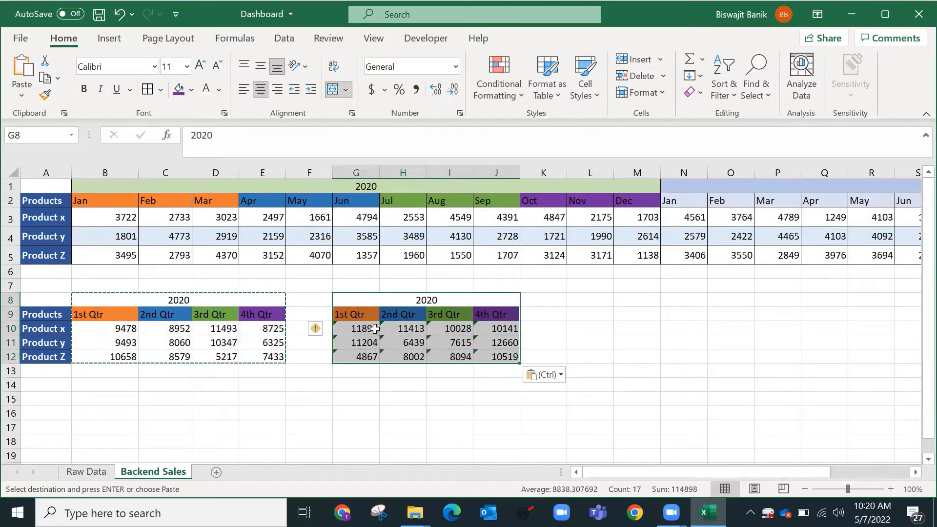
# Step: Set the G10 formula to =SUM(N3:P3) for Product x's 2021 1st Qtr total
pyautogui.click(344, 328)
pyautogui.press('Escape')
pyautogui.press('F2')
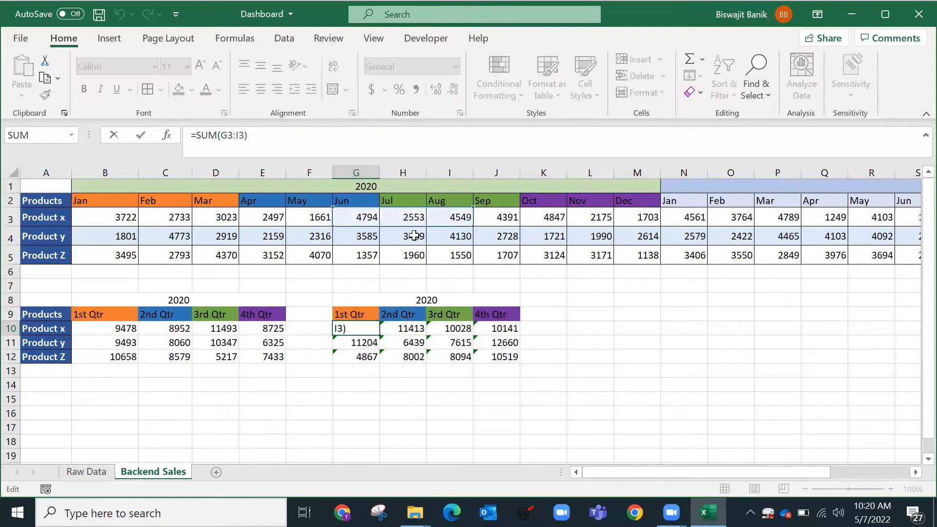
pyautogui.moveTo(419, 226); pyautogui.dragTo(715, 221)
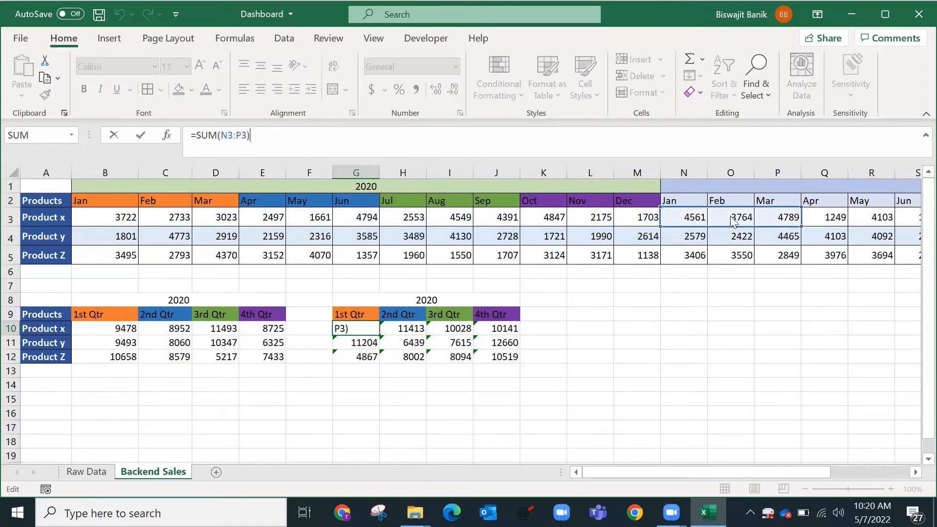
pyautogui.press('Tab')
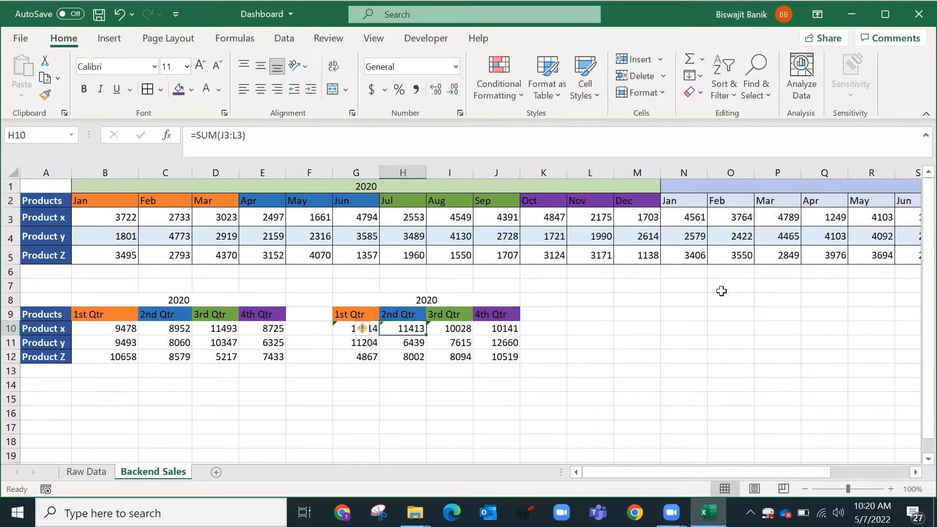
# Step: Fill the G10 formula into H10 of the second quarterly block
pyautogui.hotkey('ctrl', 'r')
pyautogui.press('F2')
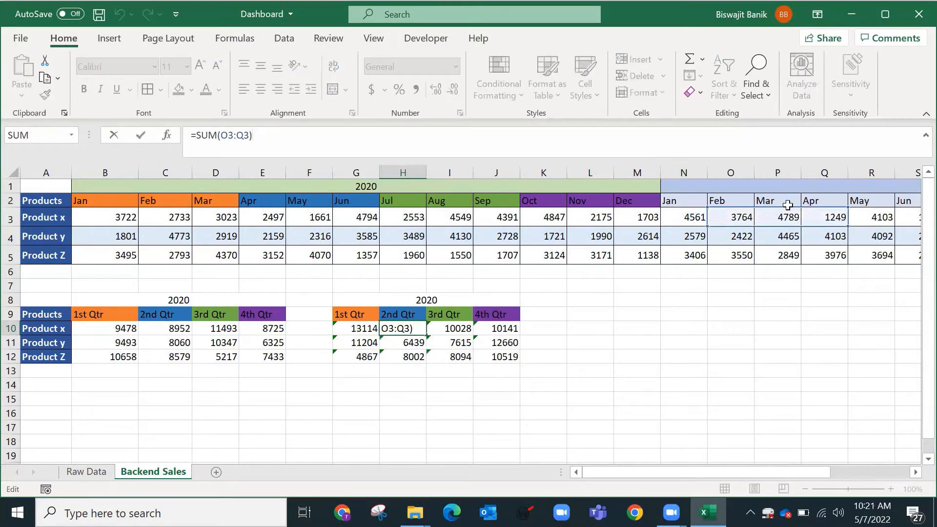
pyautogui.click(777, 328)
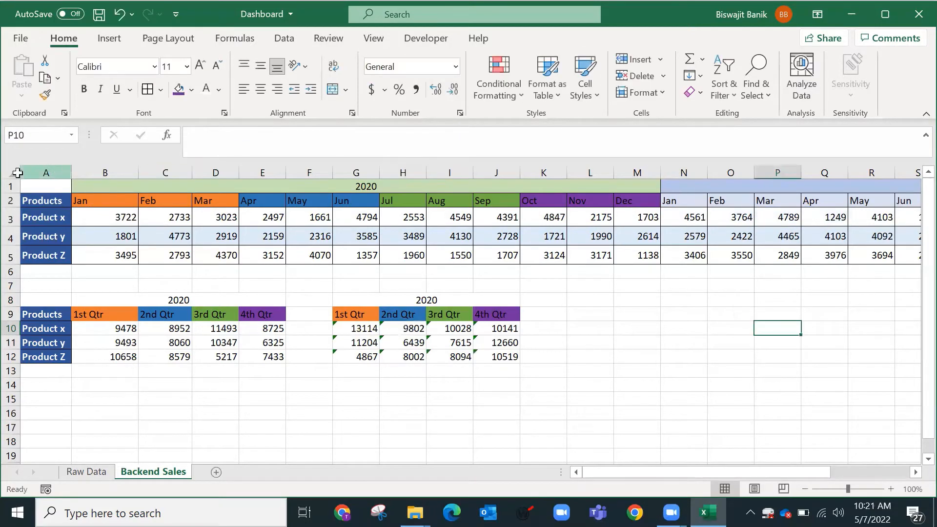
# Step: Narrow all columns of the sheet to one equal width so that all 2021 months fit in view
pyautogui.click(18, 172)
pyautogui.moveTo(139, 173); pyautogui.dragTo(111, 172)
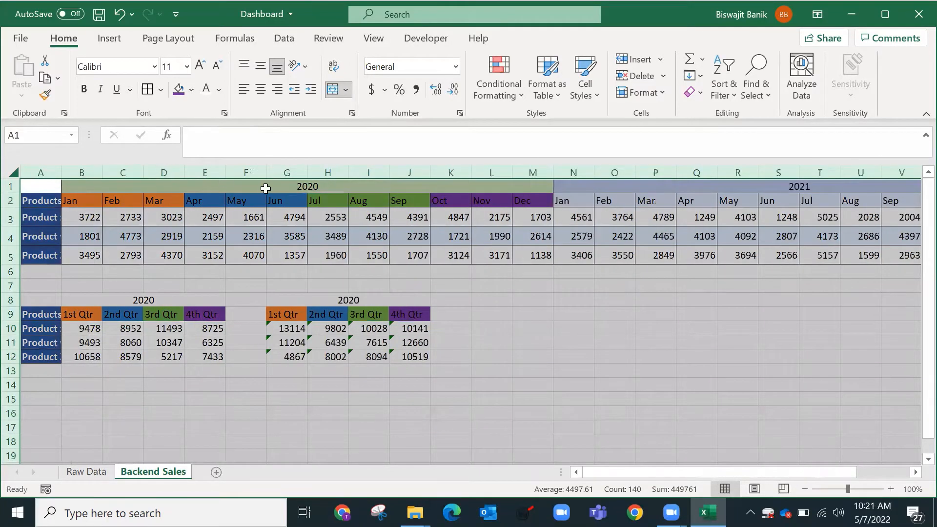
pyautogui.click(368, 286)
pyautogui.click(360, 167)
pyautogui.hotkey('ctrl', 'a')
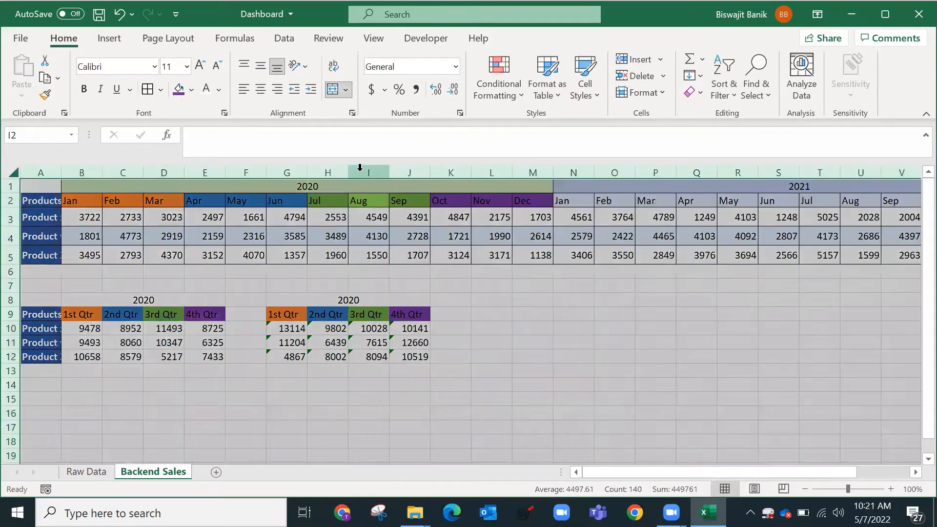
pyautogui.moveTo(389, 171); pyautogui.dragTo(378, 174)
# Step: Reduce the font size of the whole sheet to 9
pyautogui.click(217, 65)
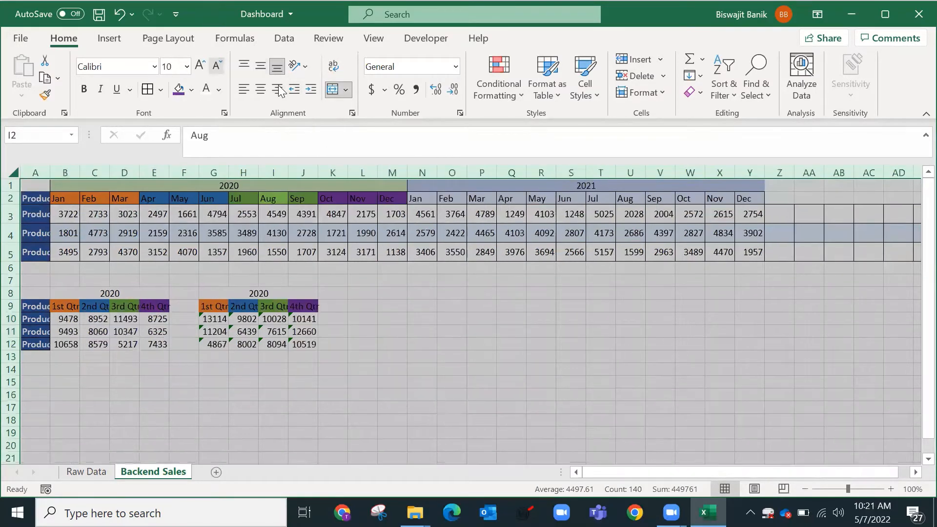
pyautogui.click(217, 65)
pyautogui.click(452, 312)
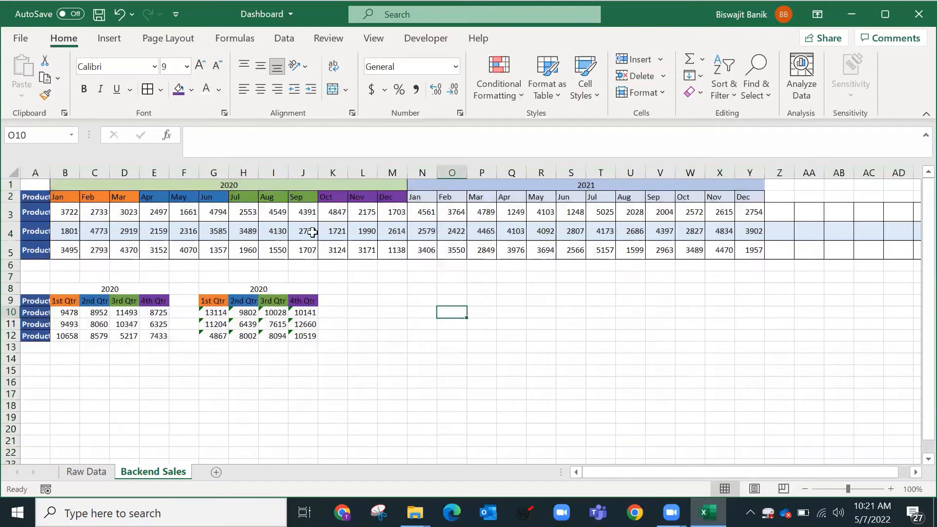
# Step: Check the G10 formula and set the H10 range to Q3:S3 for Product x's 2021 2nd Qtr total
pyautogui.click(220, 312)
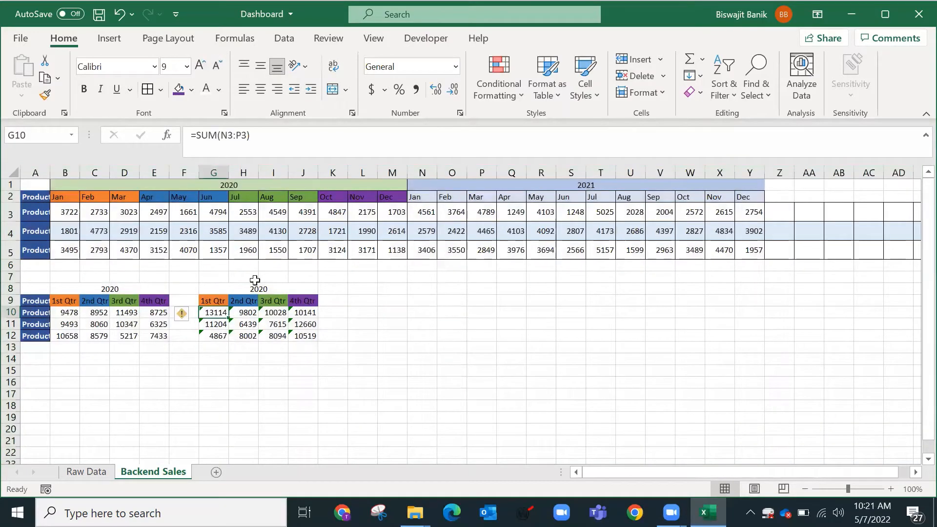
pyautogui.click(347, 136)
pyautogui.press('Escape')
pyautogui.click(249, 310)
pyautogui.click(311, 149)
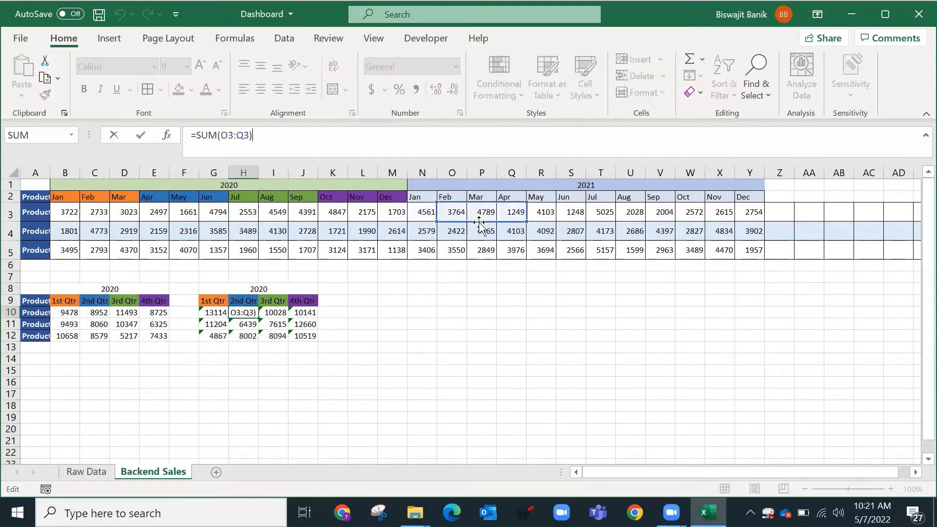
pyautogui.moveTo(482, 225); pyautogui.dragTo(537, 235)
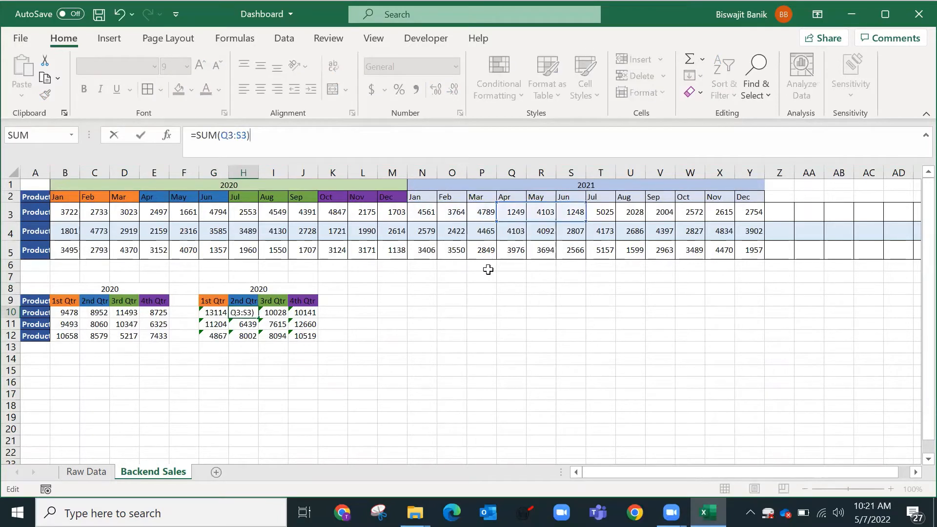
pyautogui.press('Tab')
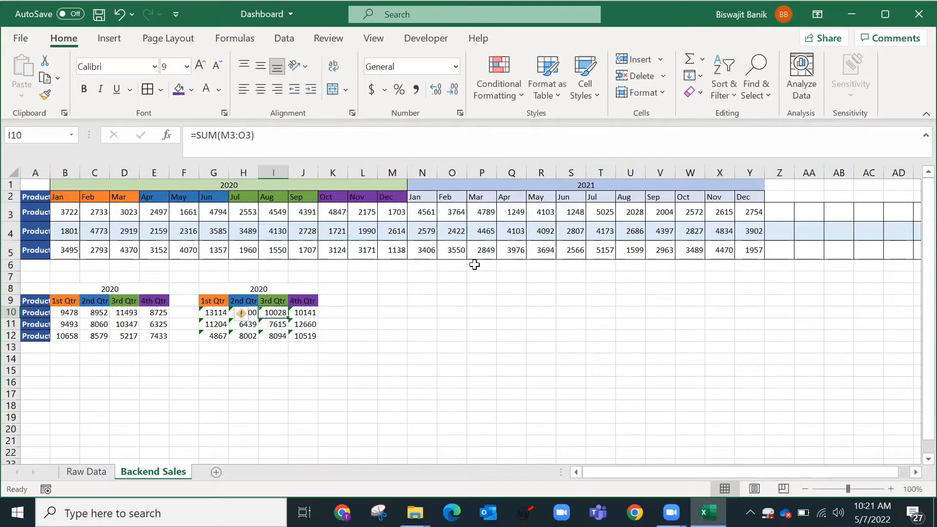
# Step: Set the I10 range to T3:V3 for Product x's 2021 3rd Qtr total
pyautogui.click(462, 139)
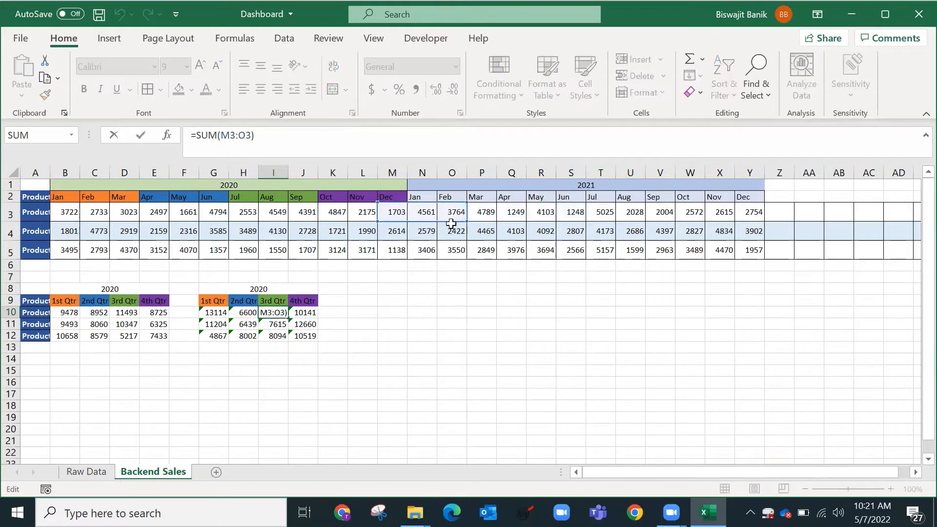
pyautogui.moveTo(454, 225); pyautogui.dragTo(657, 222)
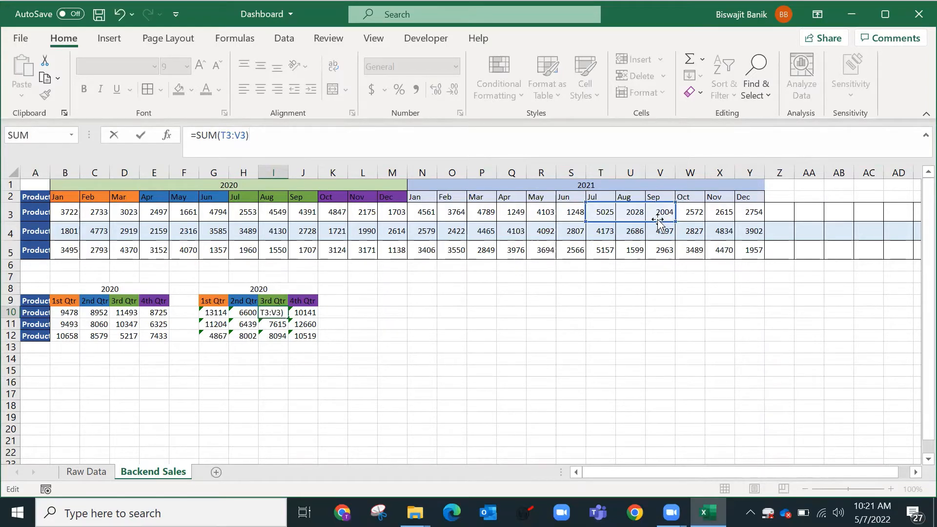
pyautogui.press('Tab')
# Step: Fill the I10 formula into J10 and set its range to W3:Y3 for Product x's 2021 4th Qtr total
pyautogui.hotkey('ctrl', 'r')
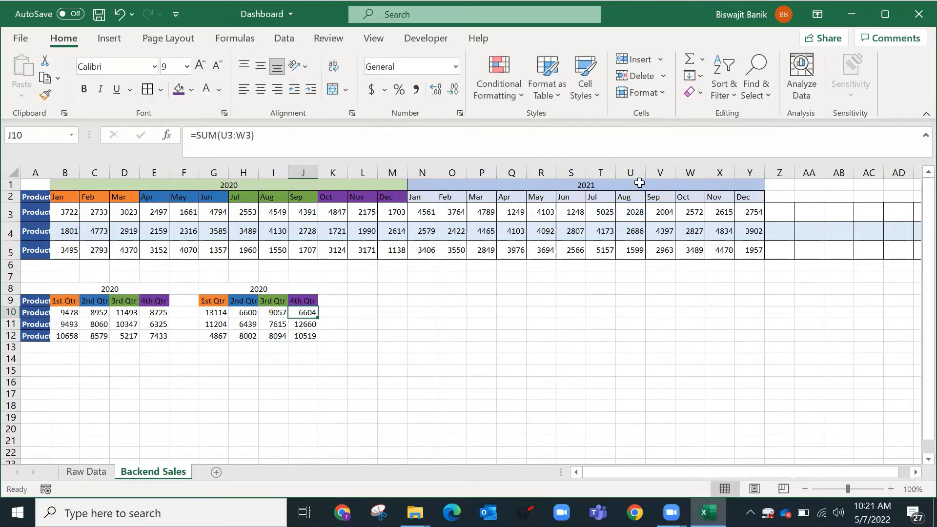
pyautogui.press('F2')
pyautogui.moveTo(691, 222); pyautogui.dragTo(744, 217)
pyautogui.hotkey('ctrl', 'Return')
# Step: Fill the 2021 quarter formulas in G10:J10 down through row 12 for the other two products
pyautogui.hotkey('shift', 'Left')
pyautogui.hotkey('shift', 'Left')
pyautogui.hotkey('shift', 'Left')
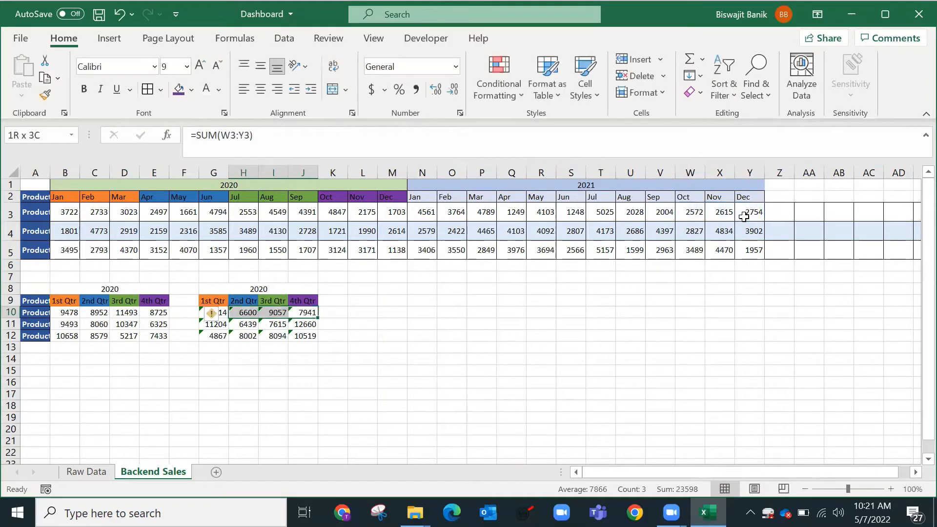
pyautogui.hotkey('shift', 'Down')
pyautogui.hotkey('shift', 'Down')
pyautogui.hotkey('ctrl', 'd')
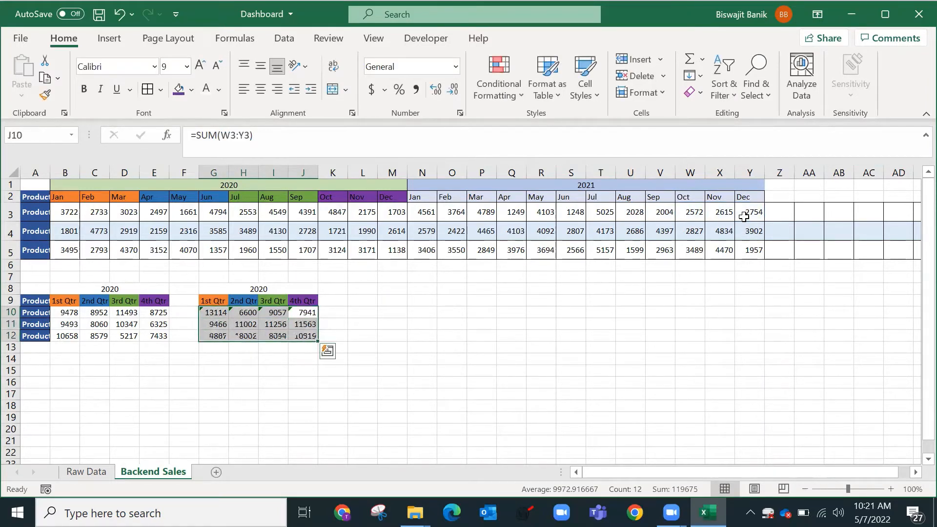
# Step: Ignore the adjacent-cells formula errors on the 2021 quarter totals in G10:J12 and compare their sum with N3:Y5
pyautogui.click(191, 315)
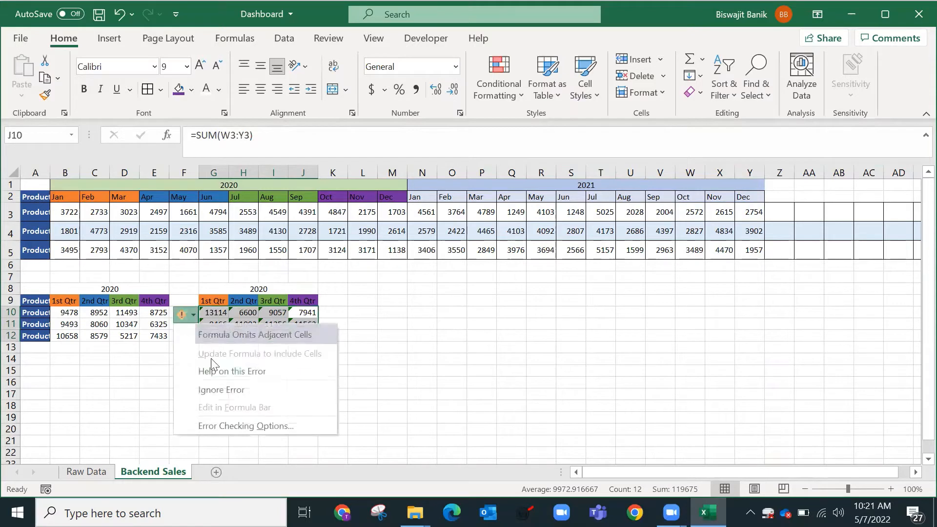
pyautogui.click(229, 390)
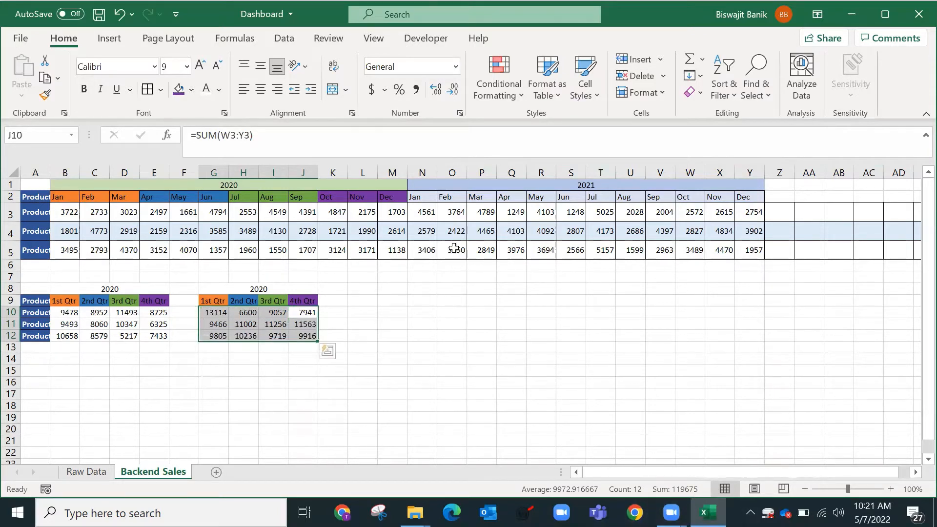
pyautogui.moveTo(423, 211); pyautogui.dragTo(737, 251)
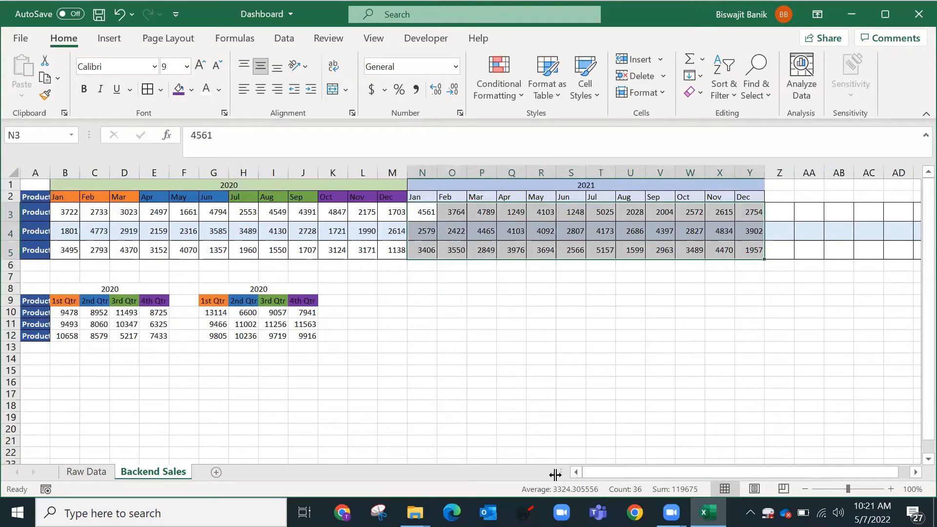
# Step: Widen column A so the full product names fit
pyautogui.click(399, 309)
pyautogui.hotkey('ctrl', 'Left')
pyautogui.hotkey('ctrl', 'Left')
pyautogui.hotkey('ctrl', 'Left')
pyautogui.hotkey('ctrl', 'Left')
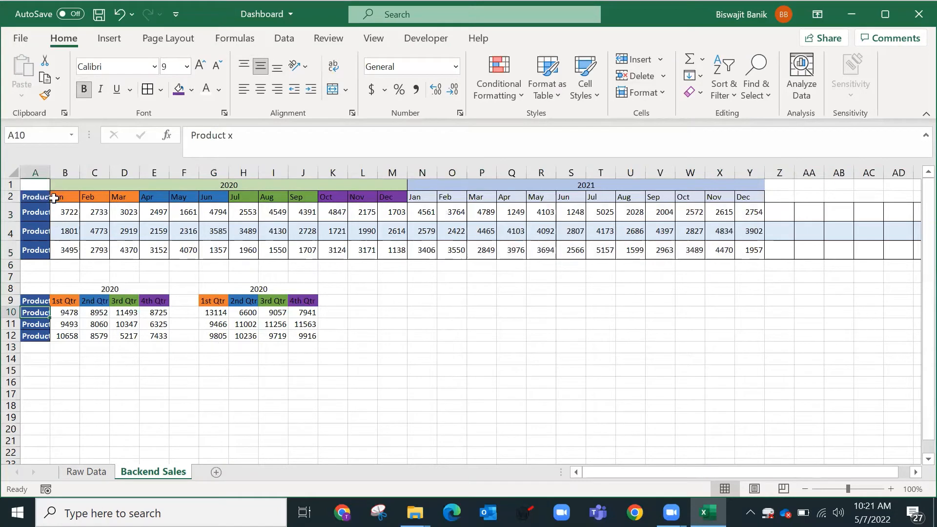
pyautogui.moveTo(51, 172); pyautogui.dragTo(71, 174)
# Step: Change the merged heading in G8 above the second quarter block to 2021
pyautogui.click(288, 293)
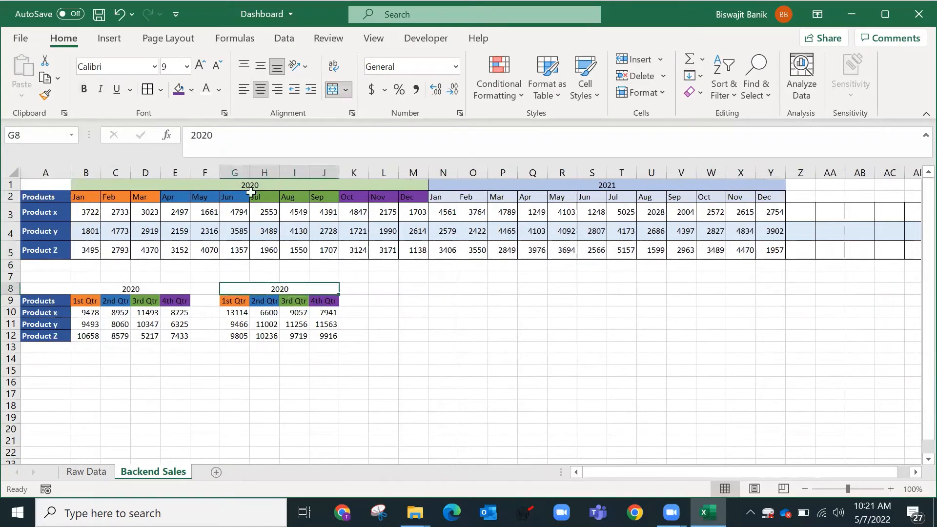
pyautogui.click(222, 139)
pyautogui.press('BackSpace')
pyautogui.write('1')
pyautogui.press('Return')
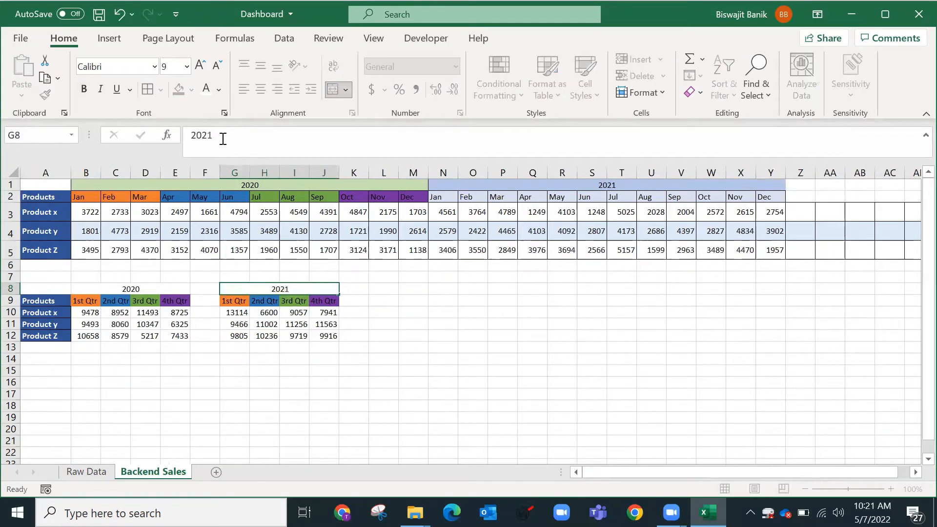
pyautogui.moveTo(99, 316); pyautogui.dragTo(321, 330)
pyautogui.click(461, 323)
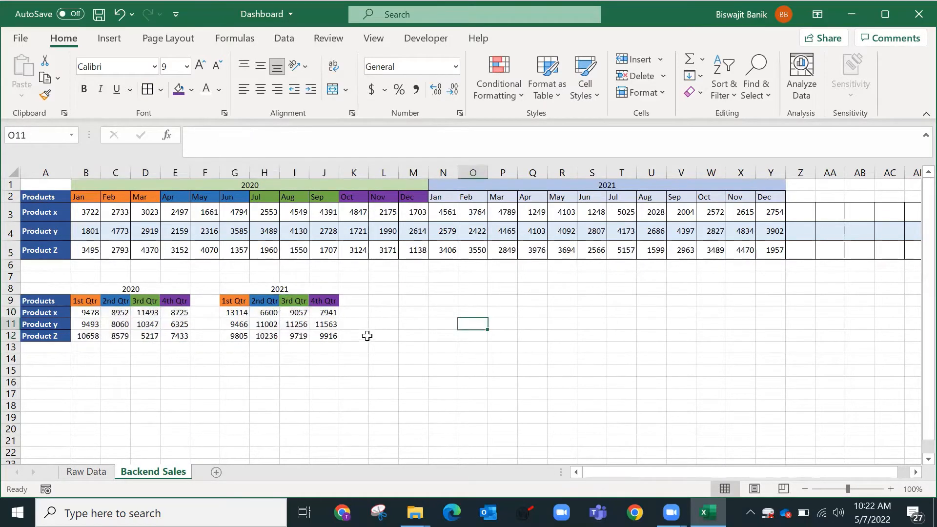
# Step: Resize all columns of the Backend Sales sheet to one uniform narrow width that still fits the product names
pyautogui.click(14, 174)
pyautogui.moveTo(70, 171); pyautogui.dragTo(66, 171)
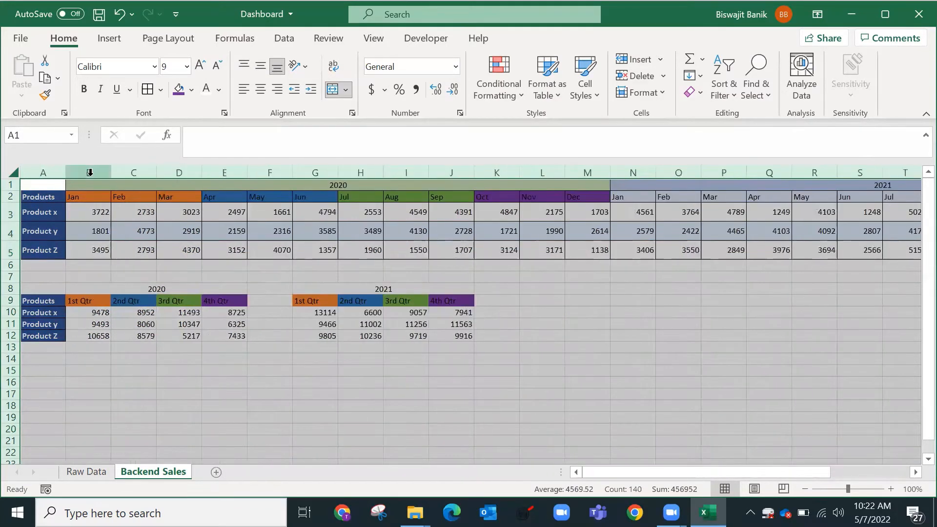
pyautogui.click(89, 172)
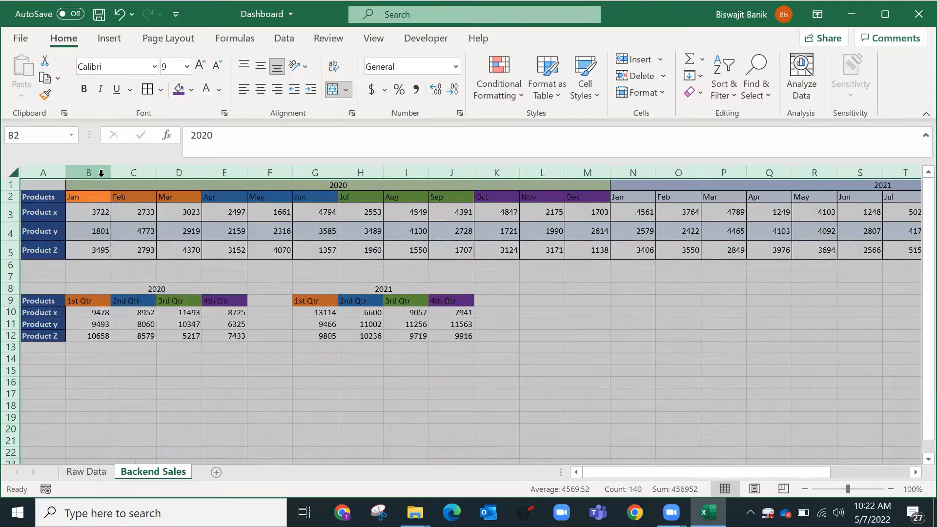
pyautogui.moveTo(110, 172); pyautogui.dragTo(63, 172)
pyautogui.click(36, 173)
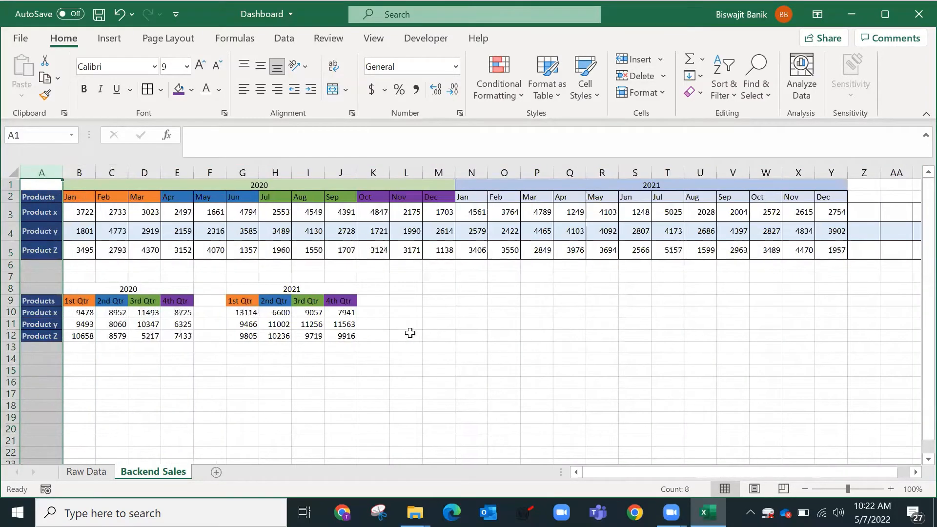
# Step: Enter the heading Difference in cell M8, beside the 2021 quarter block
pyautogui.click(387, 300)
pyautogui.click(446, 298)
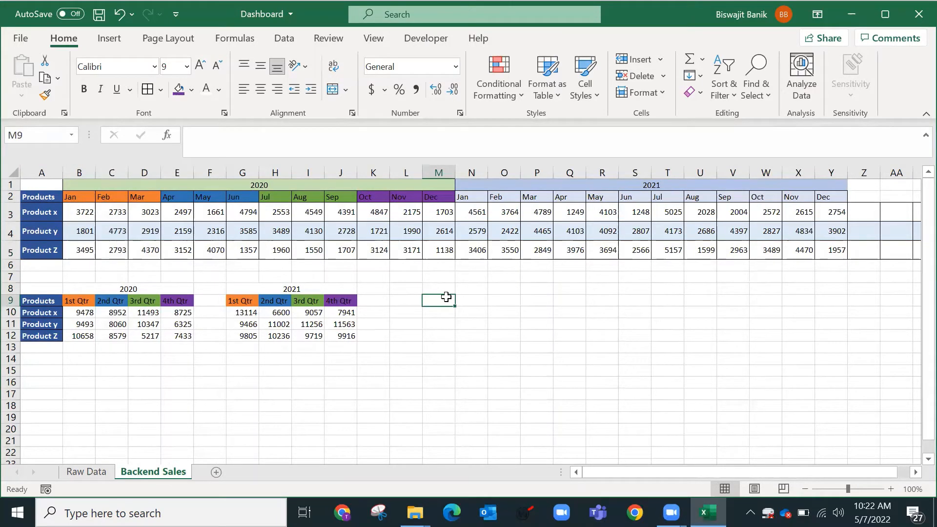
pyautogui.press('Up')
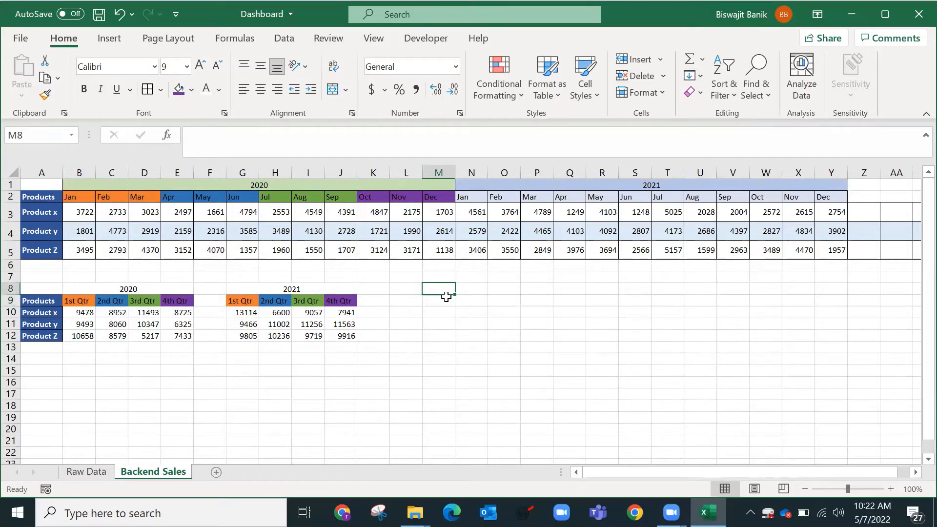
pyautogui.write('Difference')
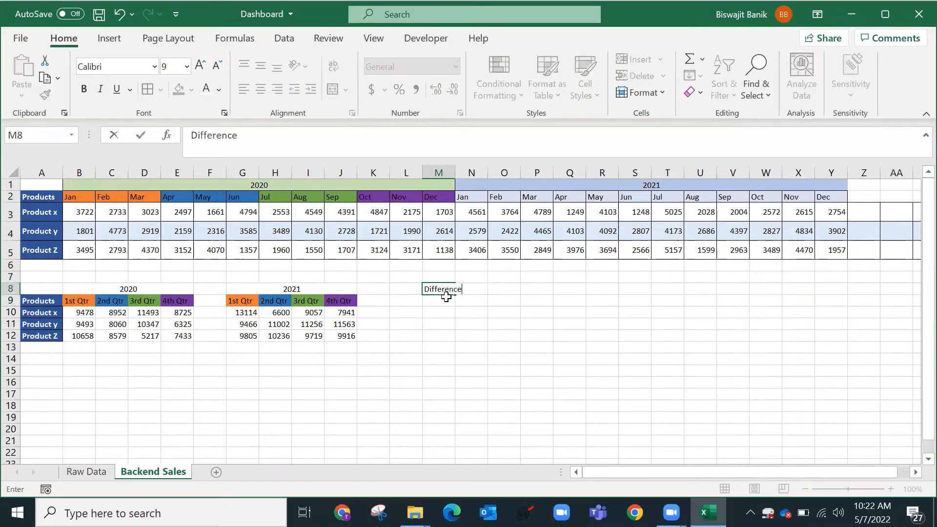
pyautogui.press('Return')
# Step: Copy the four coloured quarter headings from G9:J9 to M9:P9 under the Difference heading
pyautogui.press('Left')
pyautogui.press('Left')
pyautogui.press('Left')
pyautogui.press('Left')
pyautogui.press('Left')
pyautogui.press('Left')
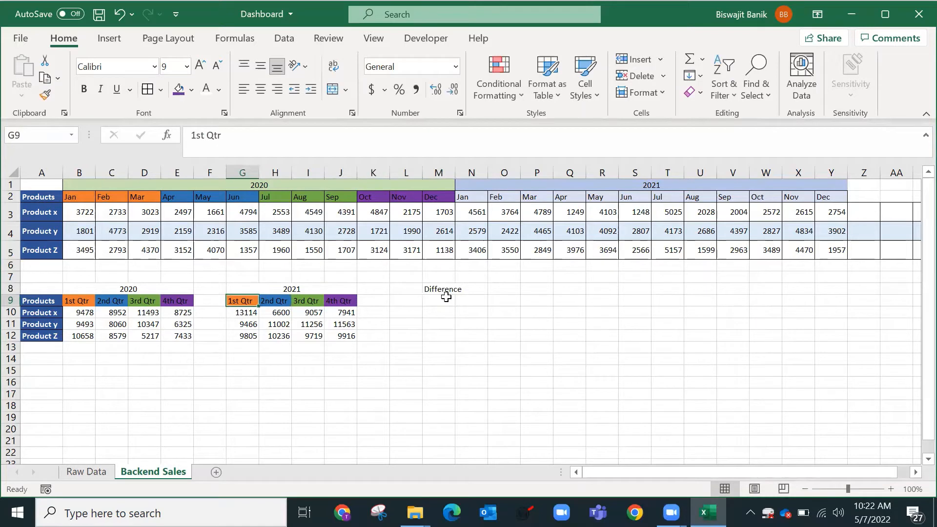
pyautogui.hotkey('ctrl', 'shift', 'Right')
pyautogui.hotkey('ctrl', 'c')
pyautogui.press('Right')
pyautogui.press('Right')
pyautogui.press('Right')
pyautogui.press('Right')
pyautogui.press('Right')
pyautogui.press('Right')
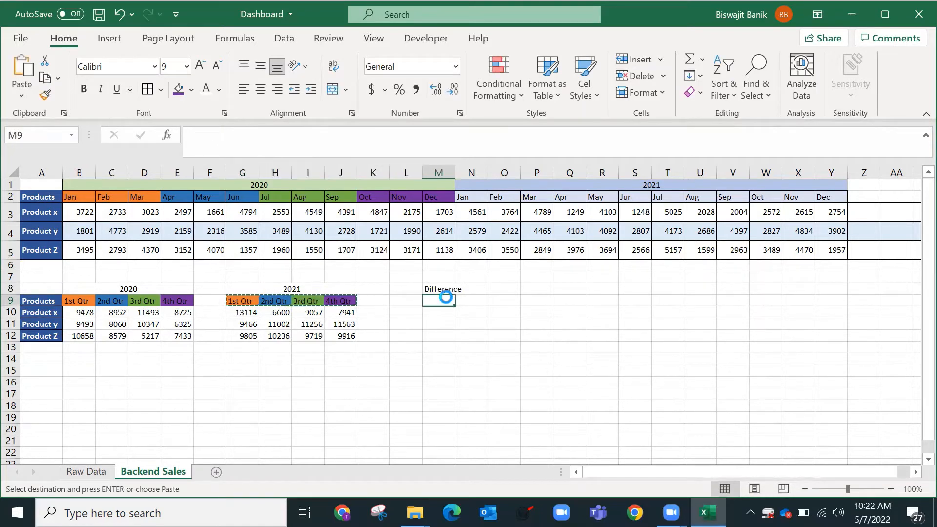
pyautogui.hotkey('ctrl', 'v')
# Step: Merge and center the Difference heading across M8:P8
pyautogui.press('Up')
pyautogui.hotkey('shift', 'Right')
pyautogui.hotkey('shift', 'Right')
pyautogui.hotkey('shift', 'Right')
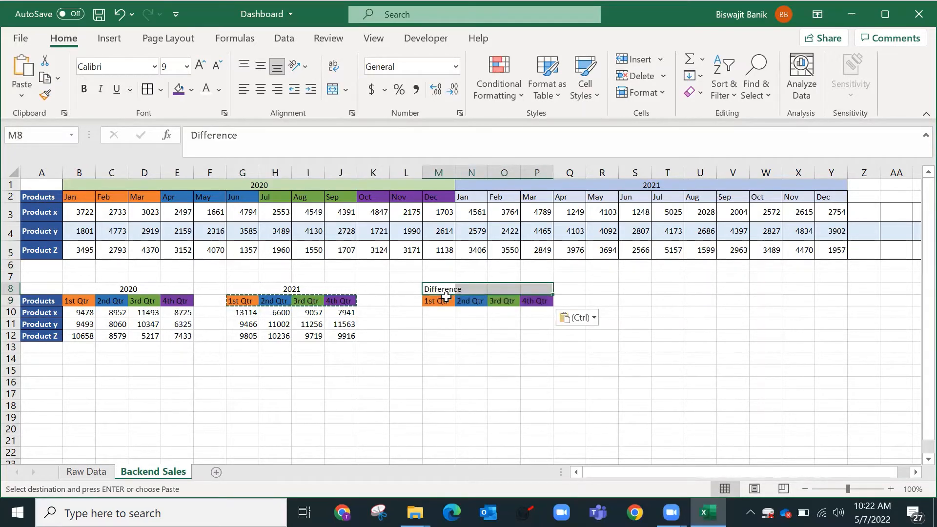
pyautogui.hotkey('alt', 'h')
pyautogui.press('m')
pyautogui.press('c')
pyautogui.click(444, 314)
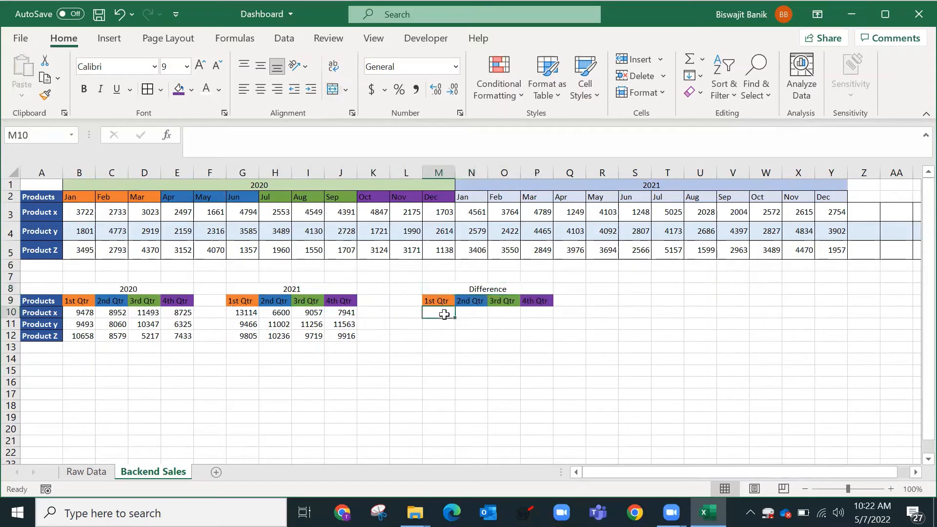
pyautogui.write('=')
pyautogui.press('Left')
pyautogui.press('Left')
pyautogui.press('Left')
pyautogui.press('Left')
pyautogui.press('Left')
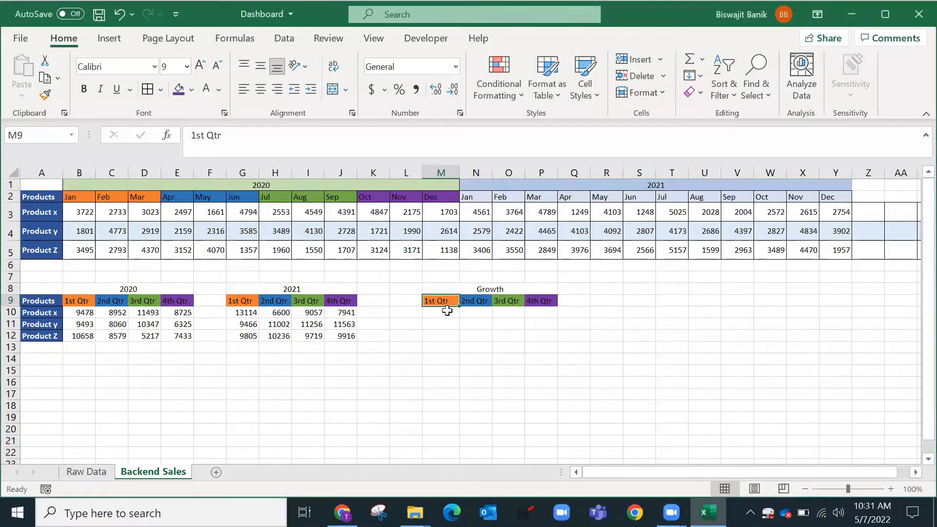
# Step: Enter the formula =(G10-B10)/B10 in M10 to calculate Product x's 1st Qtr growth from 2020 to 2021
pyautogui.click(447, 311)
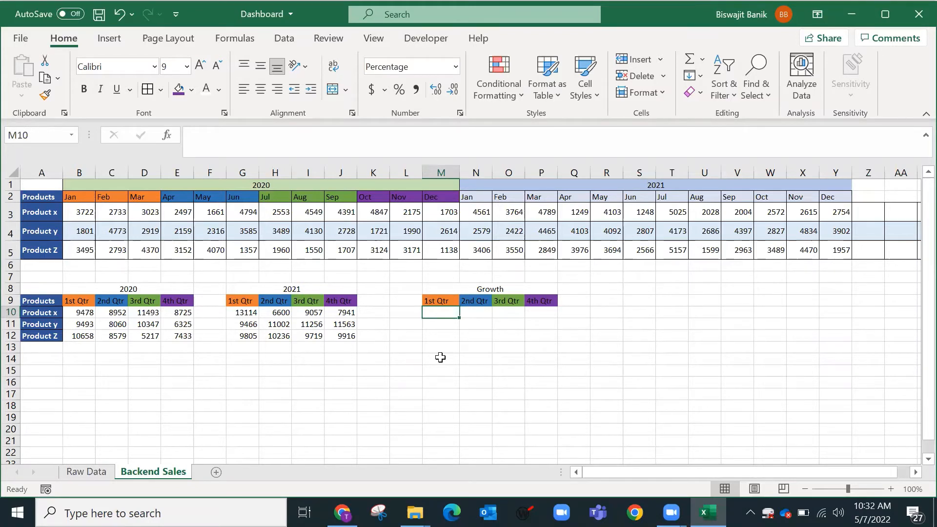
pyautogui.write('=')
pyautogui.press('Left')
pyautogui.press('Left')
pyautogui.press('Left')
pyautogui.press('Left')
pyautogui.press('Left')
pyautogui.press('Left')
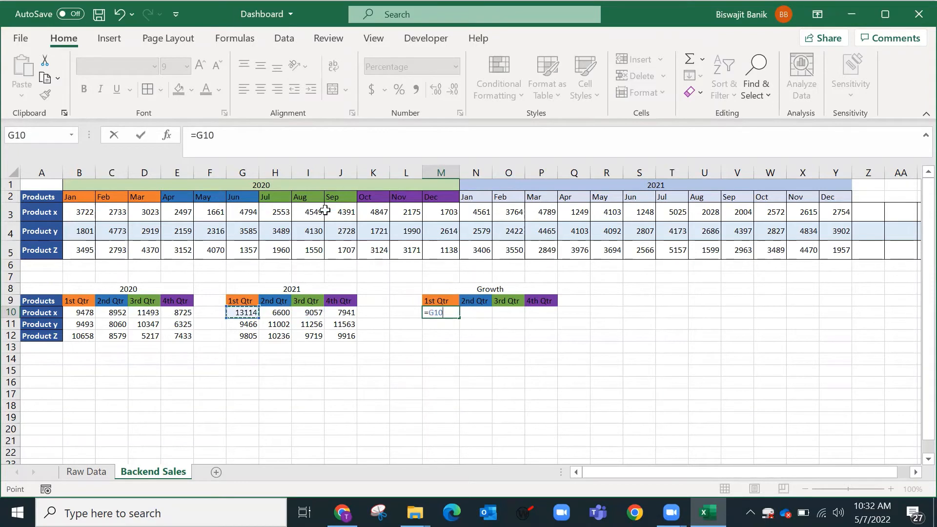
pyautogui.click(199, 136)
pyautogui.write('(G10')
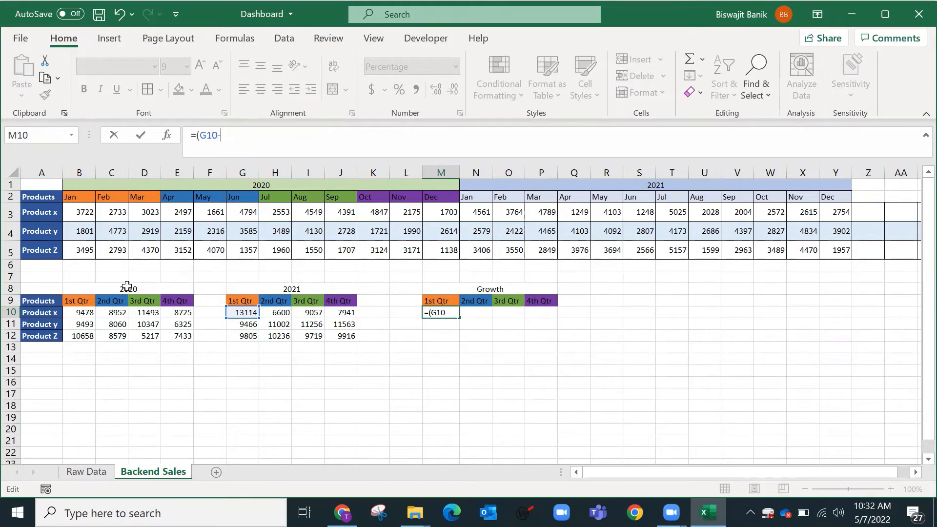
pyautogui.write('-')
pyautogui.click(85, 316)
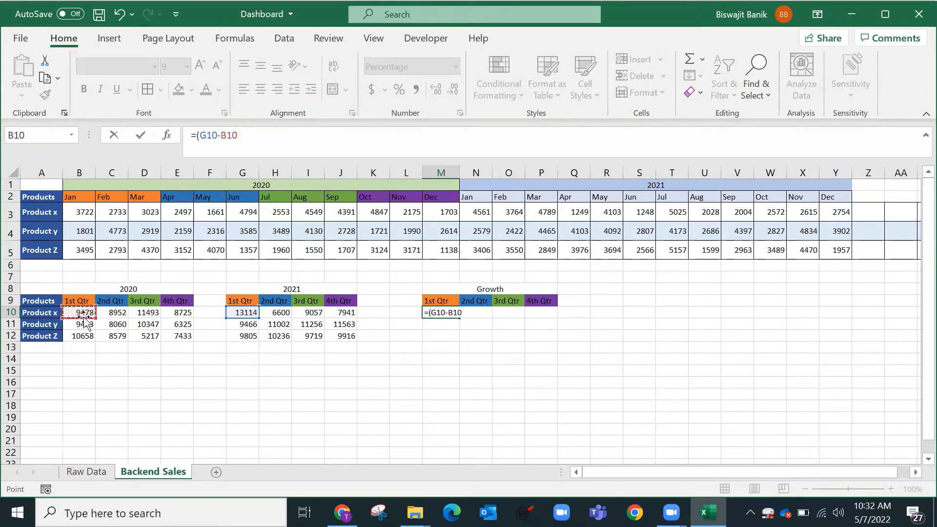
pyautogui.write(')/')
pyautogui.click(82, 312)
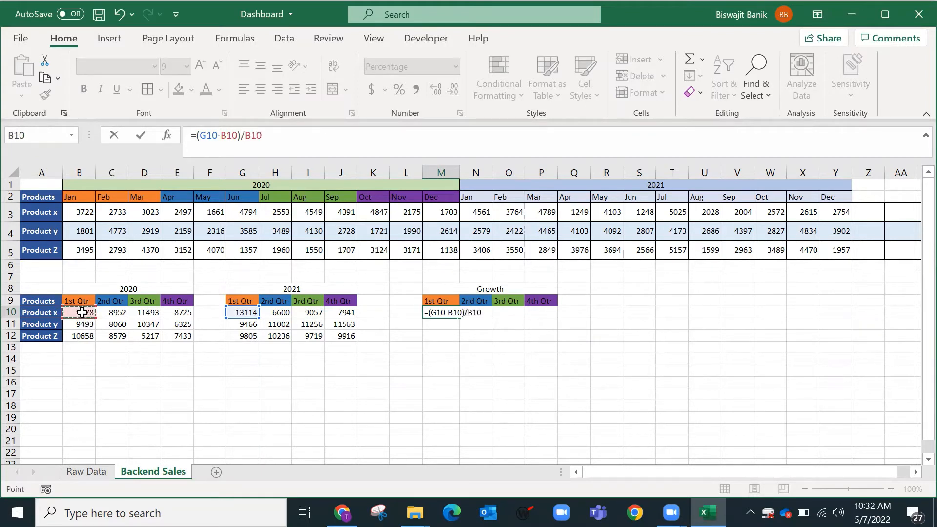
pyautogui.hotkey('ctrl', 'Return')
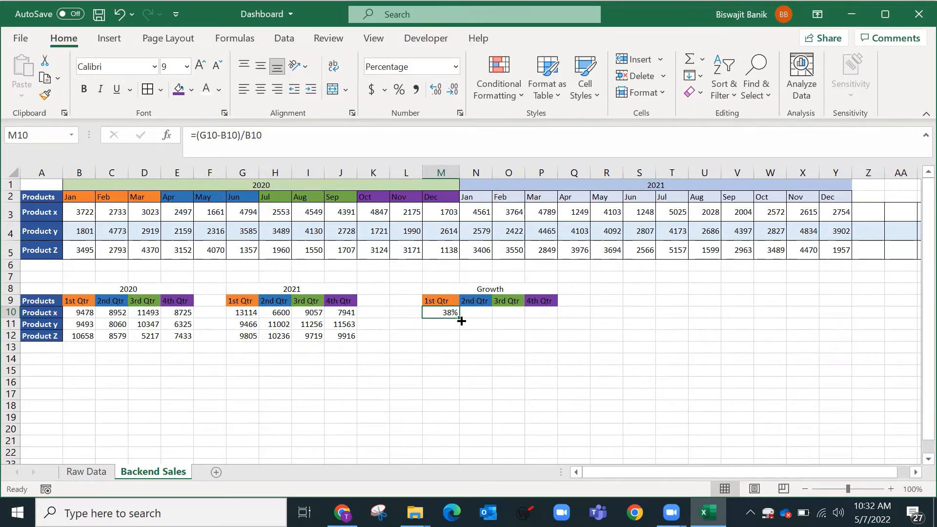
# Step: Rename the merged M8 heading Difference and fill the M10 growth formula across to P10
pyautogui.click(469, 287)
pyautogui.write('D')
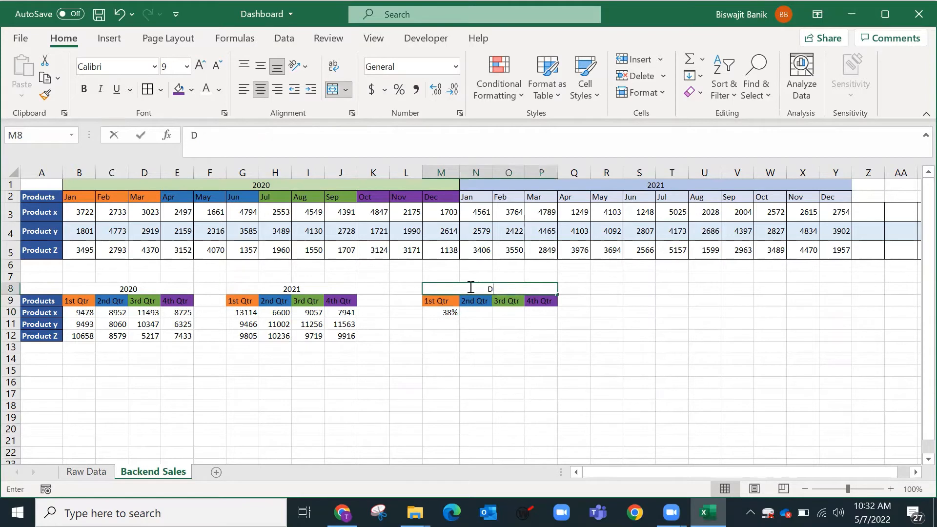
pyautogui.write('ifference')
pyautogui.press('Return')
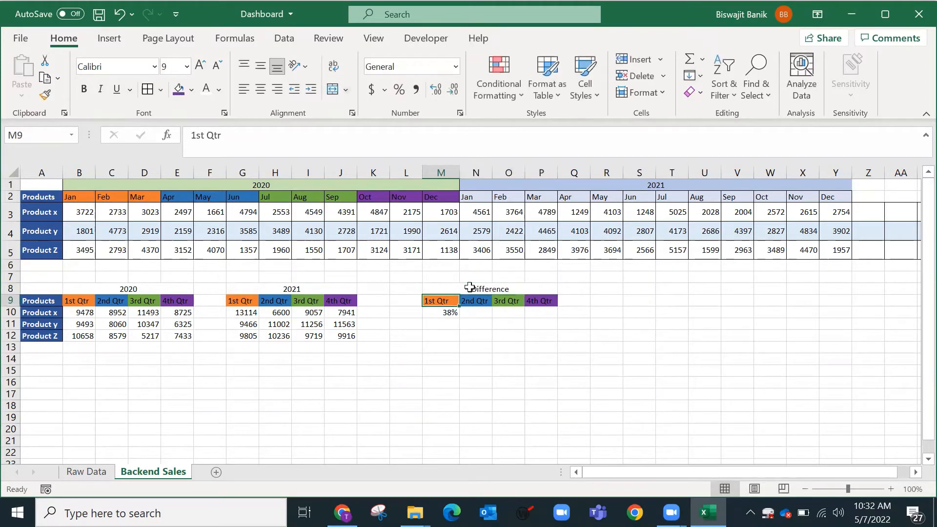
pyautogui.click(445, 313)
pyautogui.moveTo(459, 317); pyautogui.dragTo(550, 313)
# Step: Check that the filled growth formulas in N10, O10 and P10 reference the matching 2020 and 2021 quarter totals
pyautogui.click(478, 311)
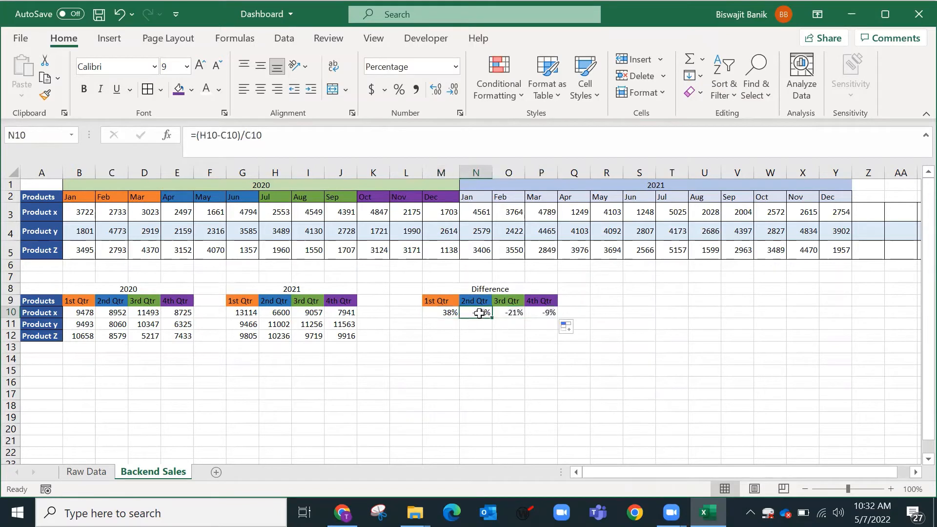
pyautogui.click(466, 145)
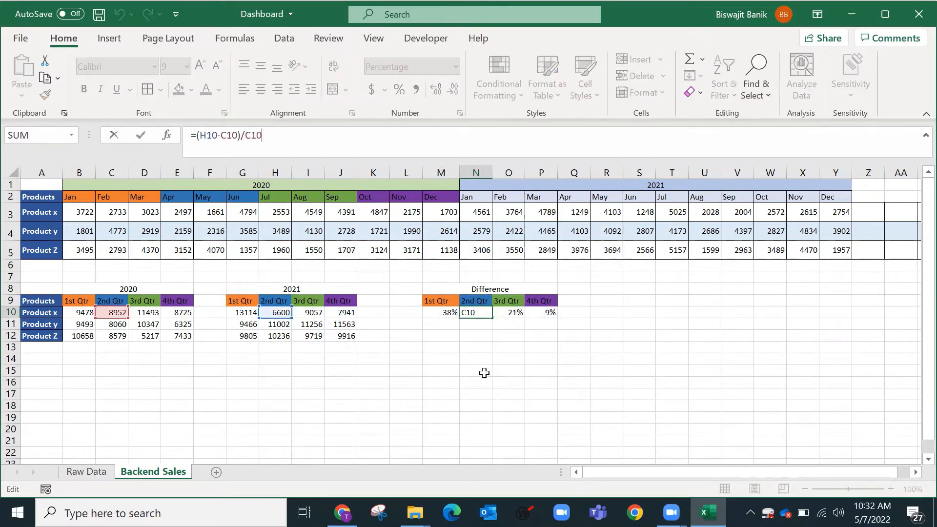
pyautogui.press('Escape')
pyautogui.click(125, 313)
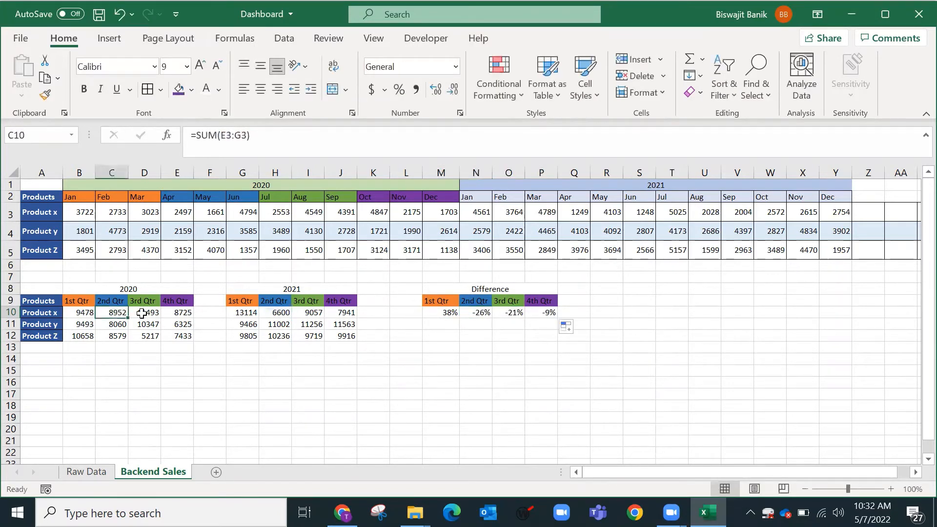
pyautogui.click(283, 312)
pyautogui.click(466, 313)
pyautogui.click(515, 312)
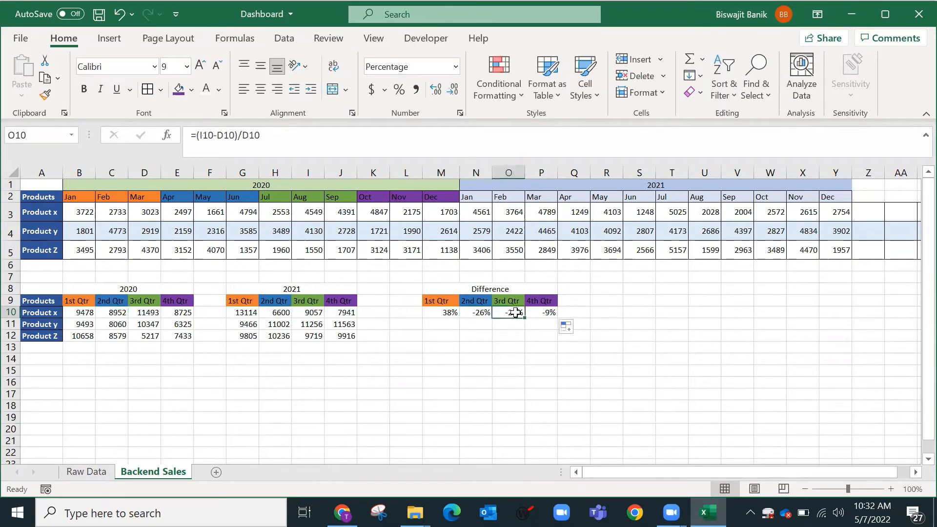
pyautogui.click(511, 146)
pyautogui.press('Escape')
pyautogui.click(550, 312)
pyautogui.click(452, 150)
pyautogui.press('Escape')
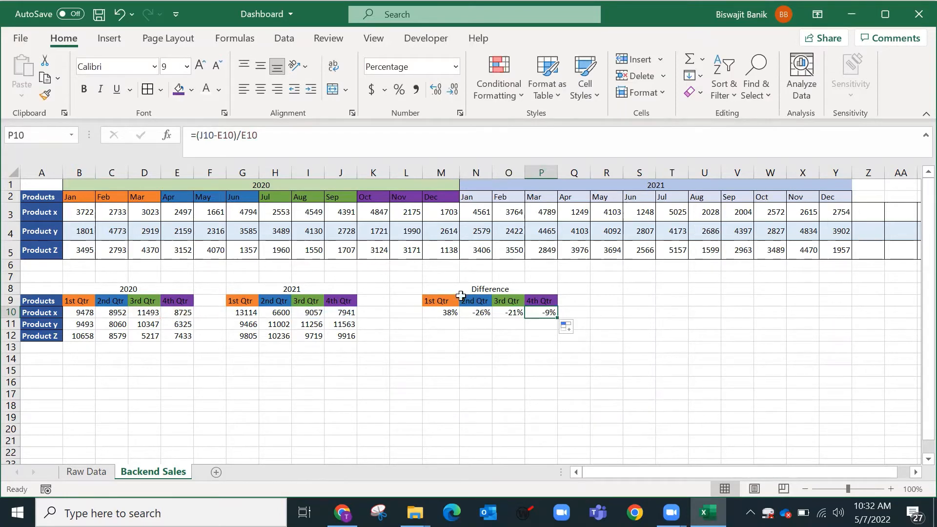
# Step: Move the Difference block from M8:P12 to start at S8
pyautogui.moveTo(449, 291); pyautogui.dragTo(552, 338)
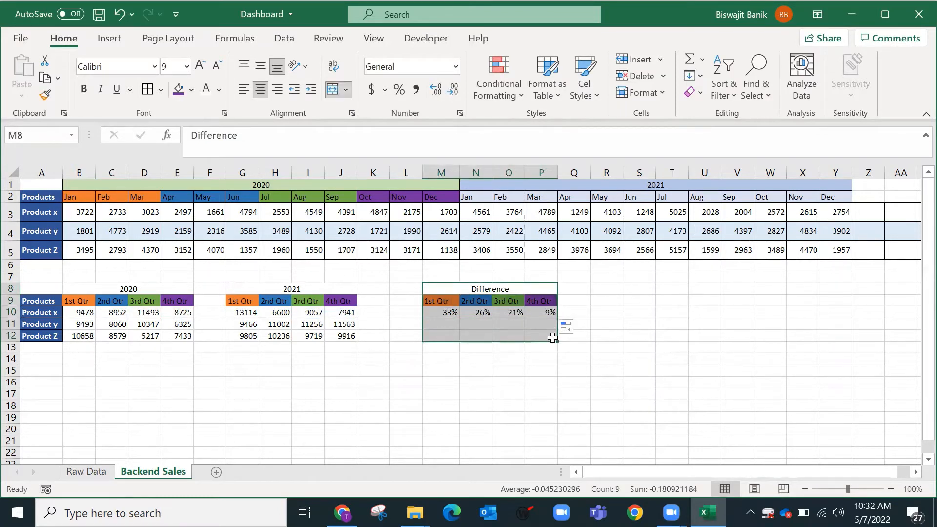
pyautogui.hotkey('ctrl', 'c')
pyautogui.click(628, 289)
pyautogui.click(630, 289)
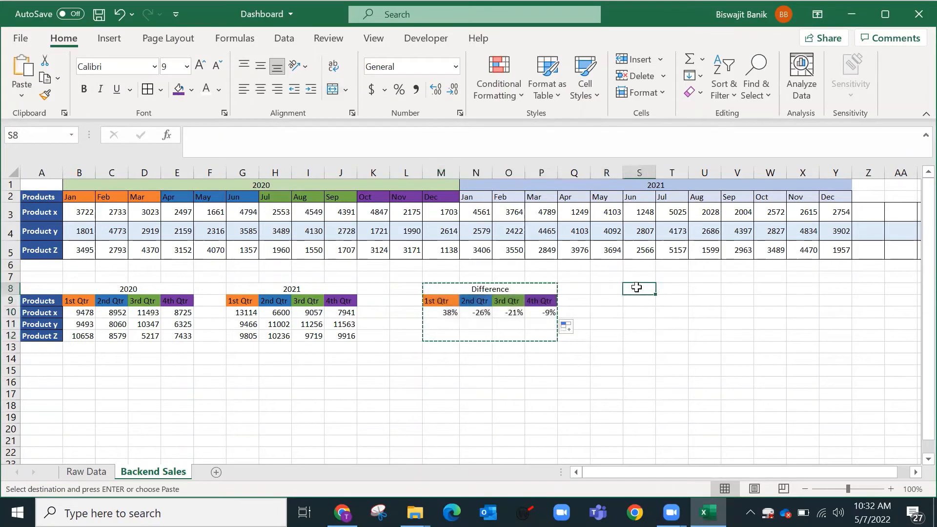
pyautogui.hotkey('ctrl', 'v')
# Step: Copy the merged 2020 heading from B8 to L8 and change the copy's text to 2020 growth
pyautogui.click(440, 289)
pyautogui.click(94, 287)
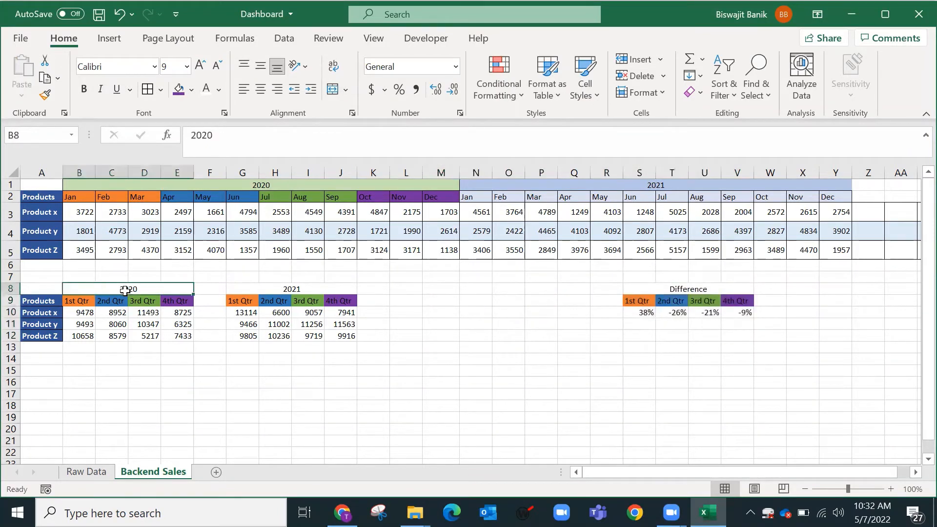
pyautogui.hotkey('ctrl', 'c')
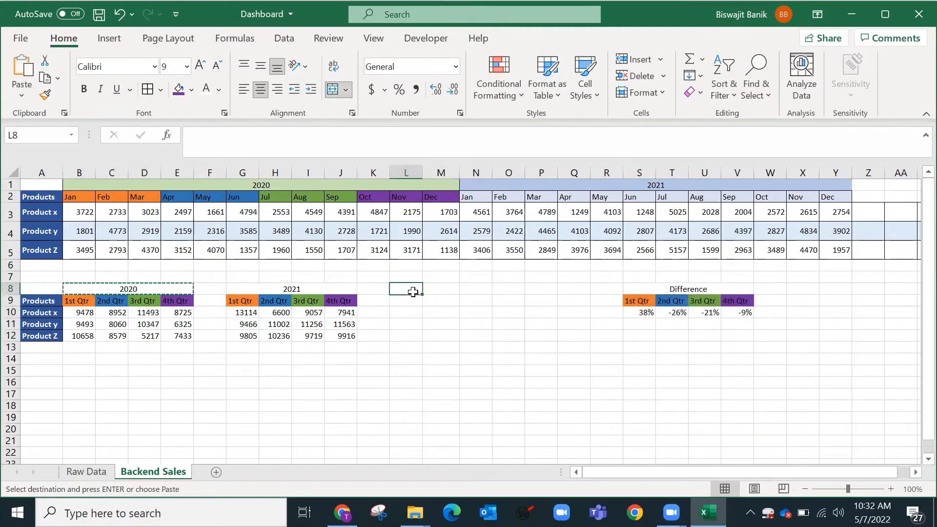
pyautogui.click(412, 289)
pyautogui.hotkey('ctrl', 'v')
pyautogui.press('Escape')
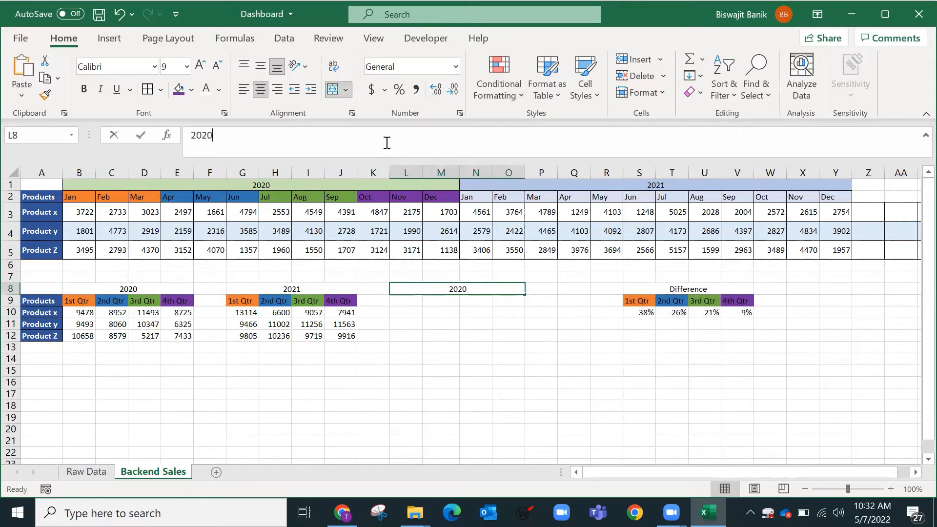
pyautogui.click(385, 142)
pyautogui.write('growth')
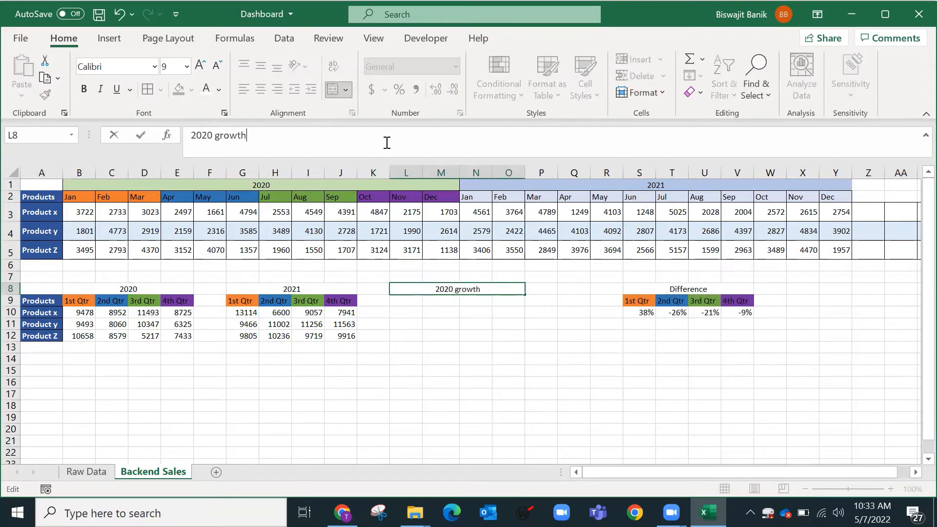
pyautogui.press('Return')
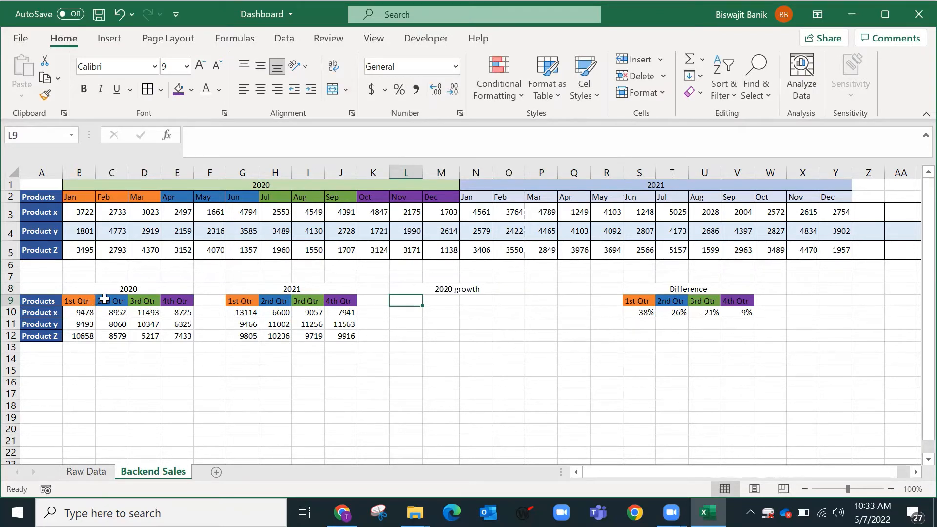
# Step: Copy the 2nd Qtr, 3rd Qtr and 4th Qtr headings from C9:E9 to L9 under the 2020 growth heading
pyautogui.moveTo(105, 301); pyautogui.dragTo(178, 300)
pyautogui.hotkey('ctrl', 'c')
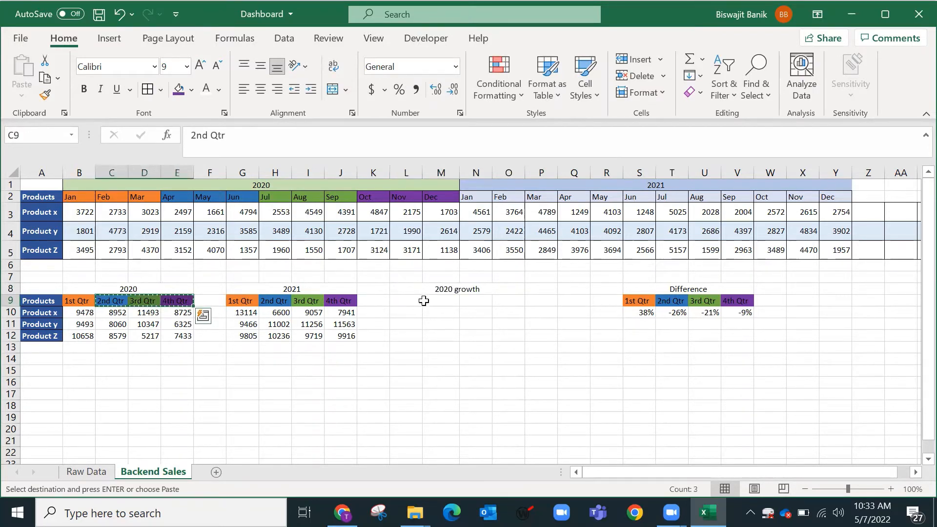
pyautogui.click(414, 300)
pyautogui.hotkey('ctrl', 'v')
pyautogui.click(414, 320)
pyautogui.click(416, 313)
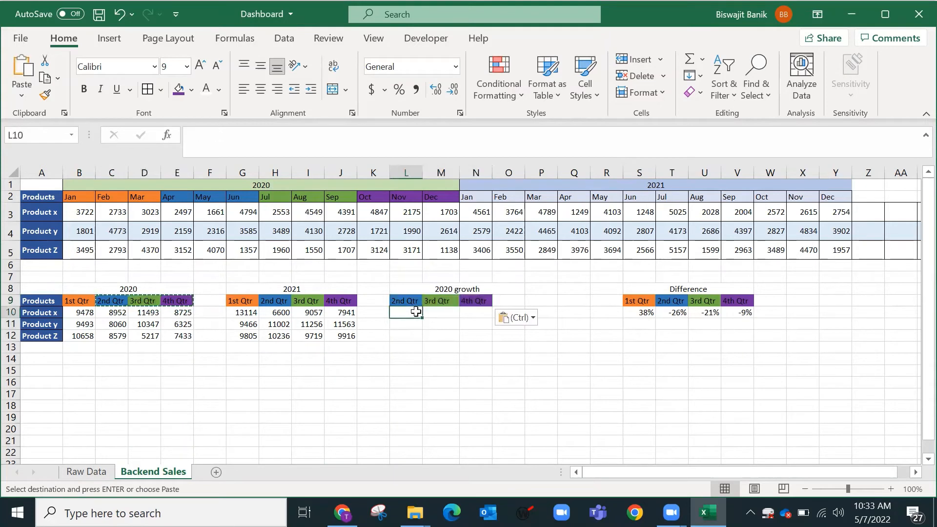
pyautogui.press('Escape')
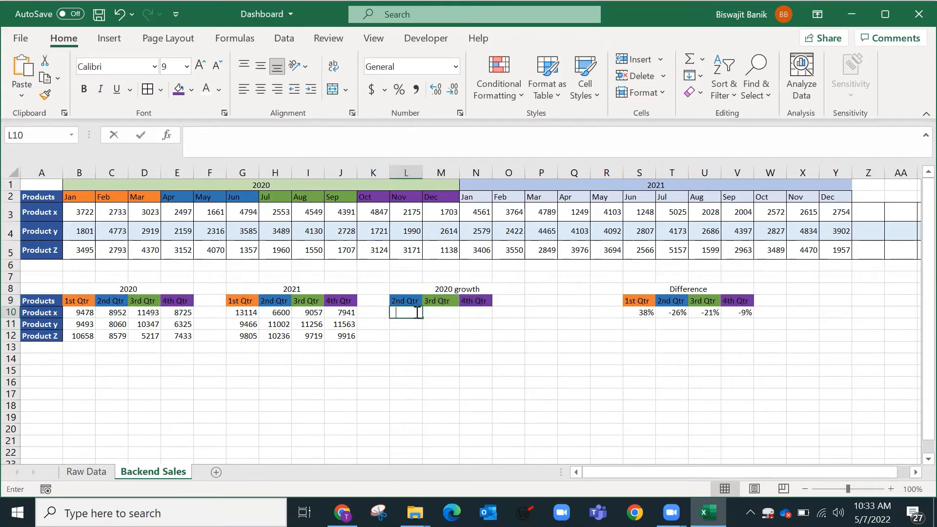
pyautogui.write('=')
pyautogui.press('Left')
pyautogui.press('Left')
pyautogui.press('Left')
pyautogui.press('Left')
pyautogui.press('Escape')
pyautogui.press('Up')
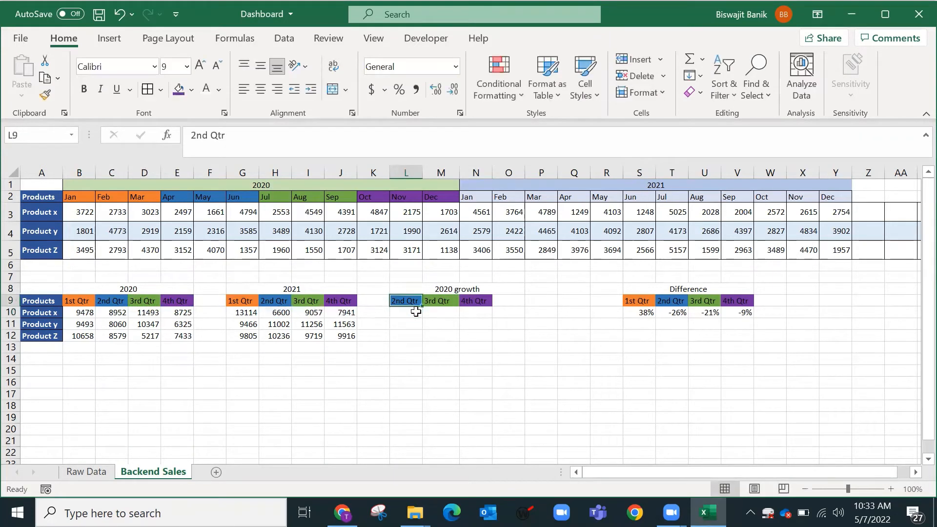
# Step: Build Product x's 2nd Qtr growth formula in L10, subtracting B10 from C10 and adding the division operator: =C10-B10/
pyautogui.click(415, 312)
pyautogui.write('=')
pyautogui.press('Left')
pyautogui.press('Left')
pyautogui.press('Left')
pyautogui.press('Left')
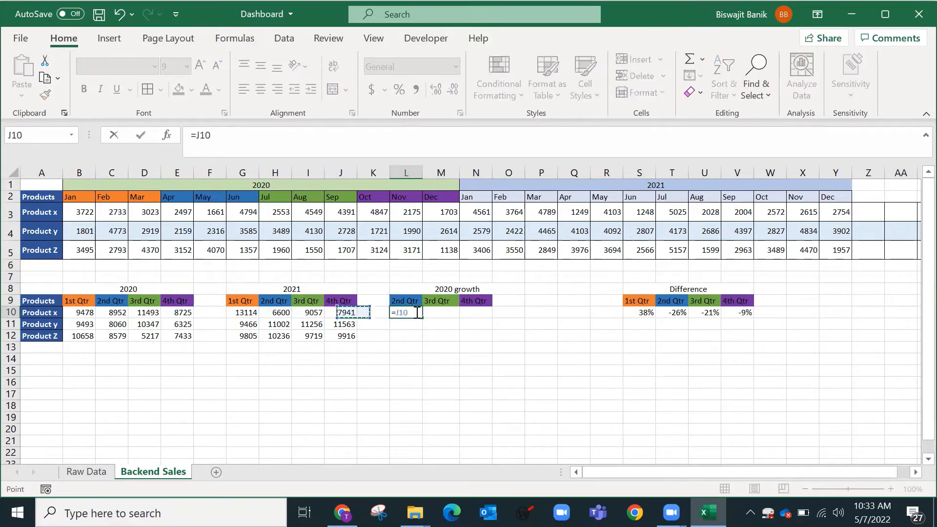
pyautogui.press('Left')
pyautogui.press('Left')
pyautogui.press('Left')
pyautogui.press('Left')
pyautogui.press('Left')
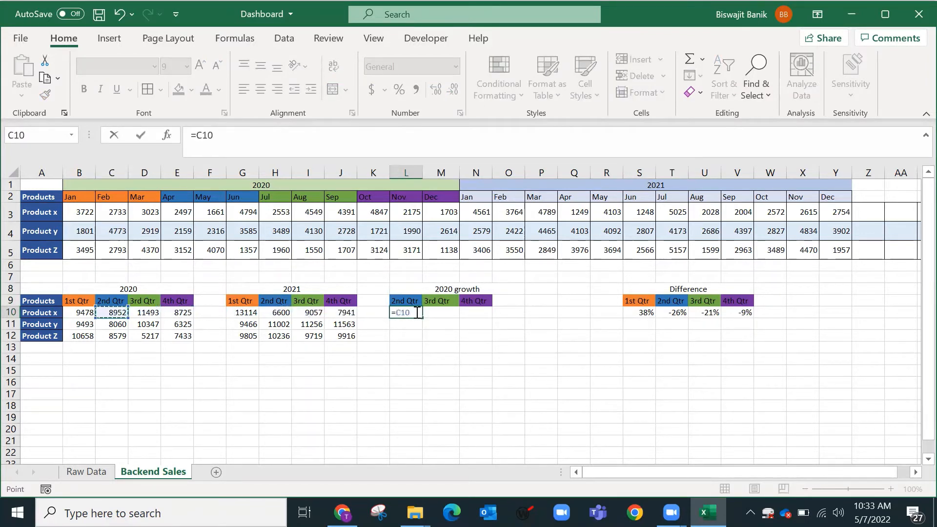
pyautogui.write('-')
pyautogui.press('Left')
pyautogui.press('Left')
pyautogui.press('Left')
pyautogui.press('Left')
pyautogui.press('Left')
pyautogui.press('Left')
pyautogui.press('Left')
pyautogui.press('Left')
pyautogui.press('Left')
pyautogui.press('Left')
pyautogui.press('Left')
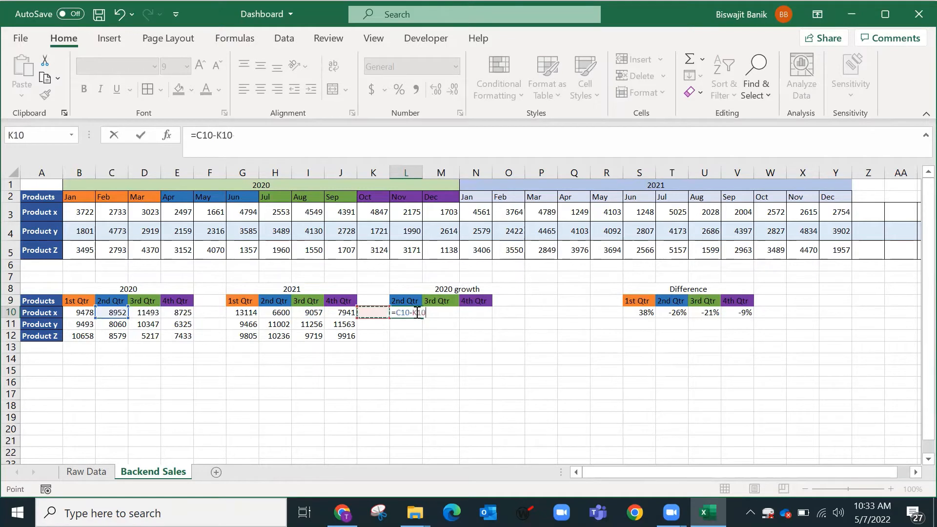
pyautogui.press('Right')
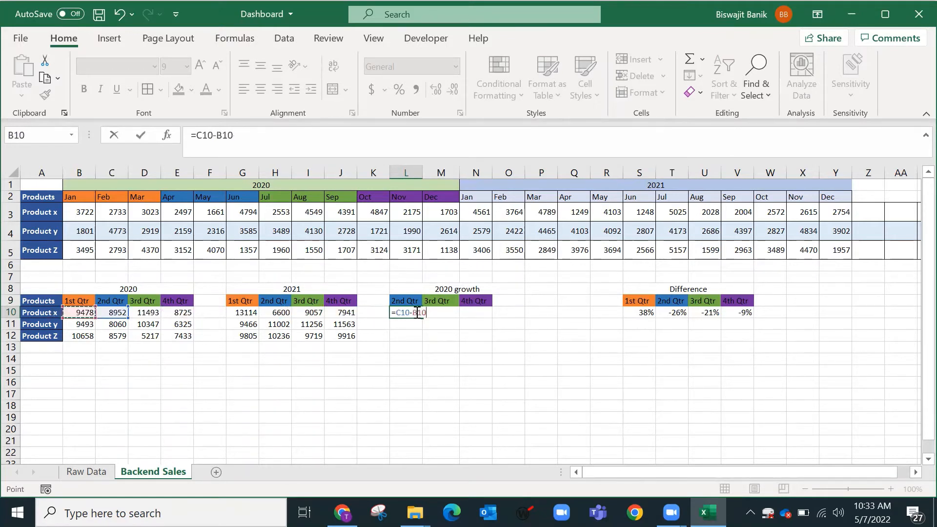
pyautogui.write('?')
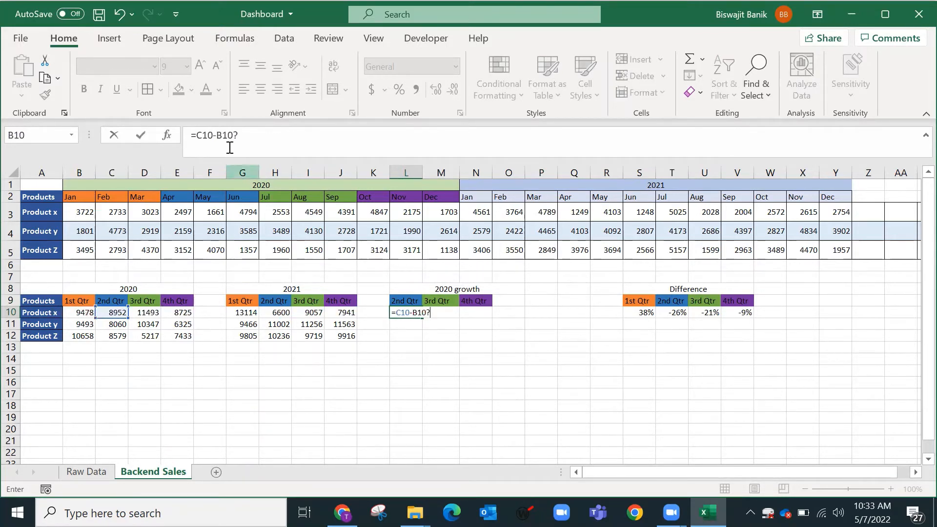
pyautogui.click(257, 135)
pyautogui.press('BackSpace')
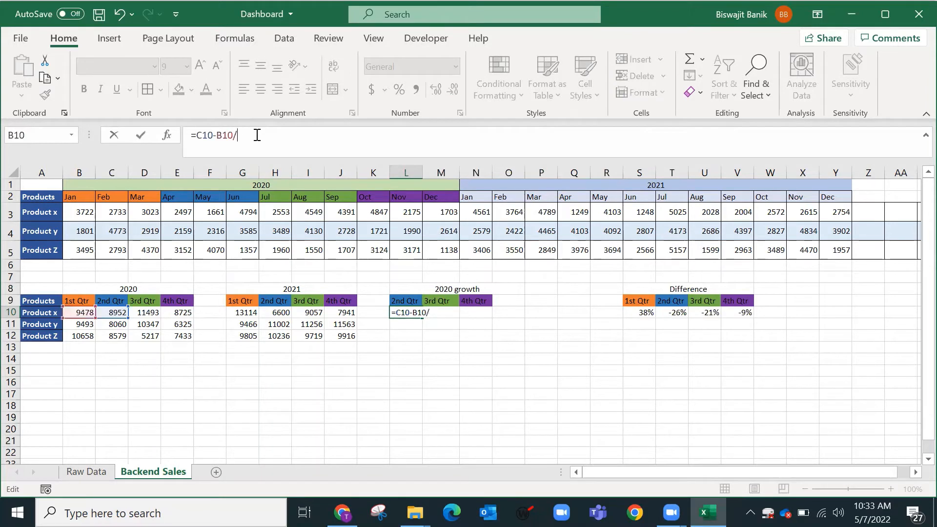
# Step: Complete the 2nd Qtr 2020 growth formula for Product x in L10 as =(C10-B10)/B10
pyautogui.click(87, 313)
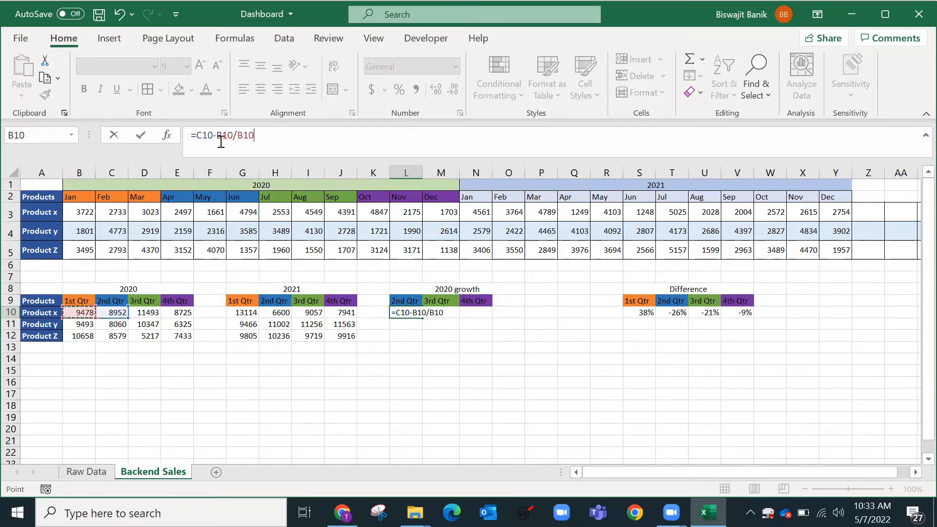
pyautogui.click(234, 135)
pyautogui.write(')')
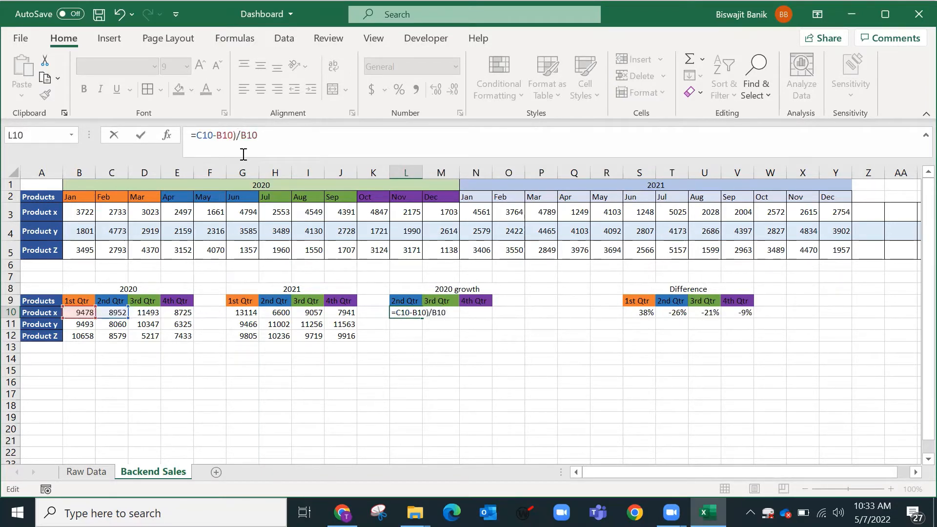
pyautogui.click(197, 135)
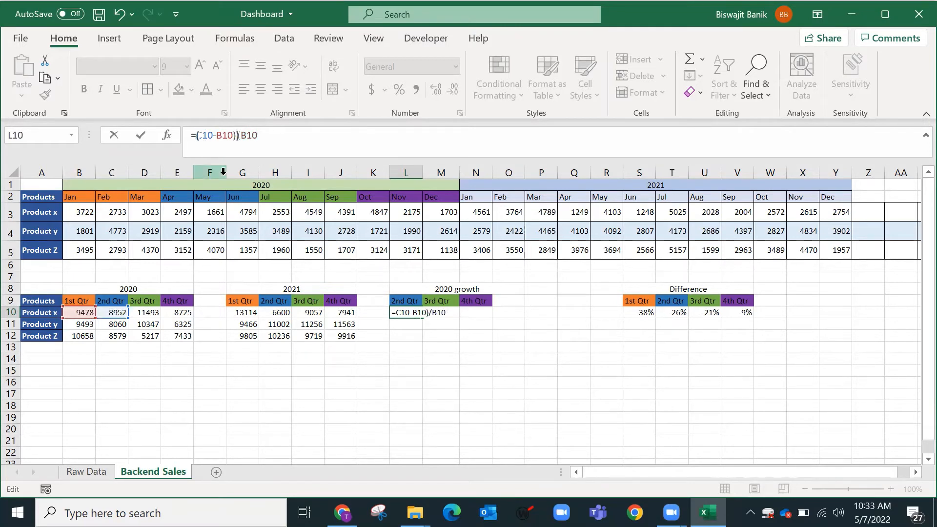
pyautogui.write('(')
pyautogui.press('Return')
pyautogui.press('Up')
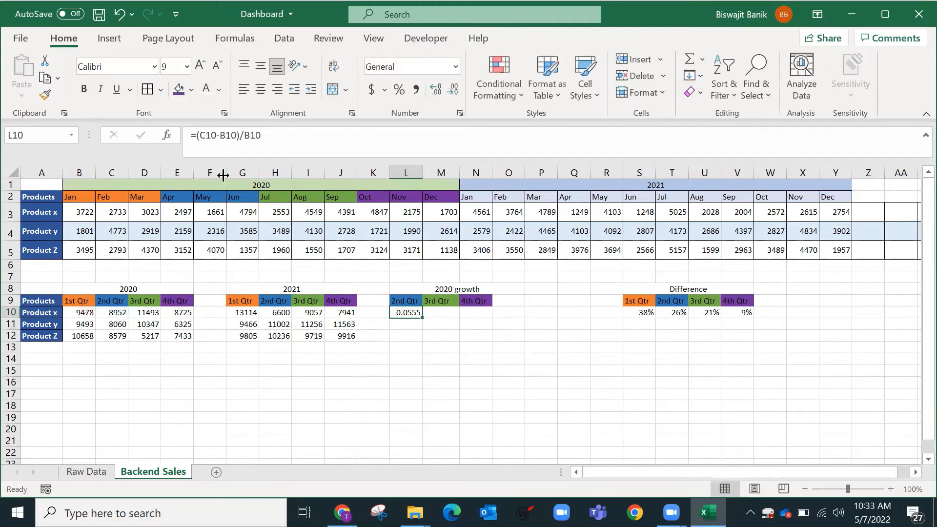
# Step: Format the growth result in L10 as a percentage and fill its formula across the whole 2020 growth table, L10:N12
pyautogui.click(399, 89)
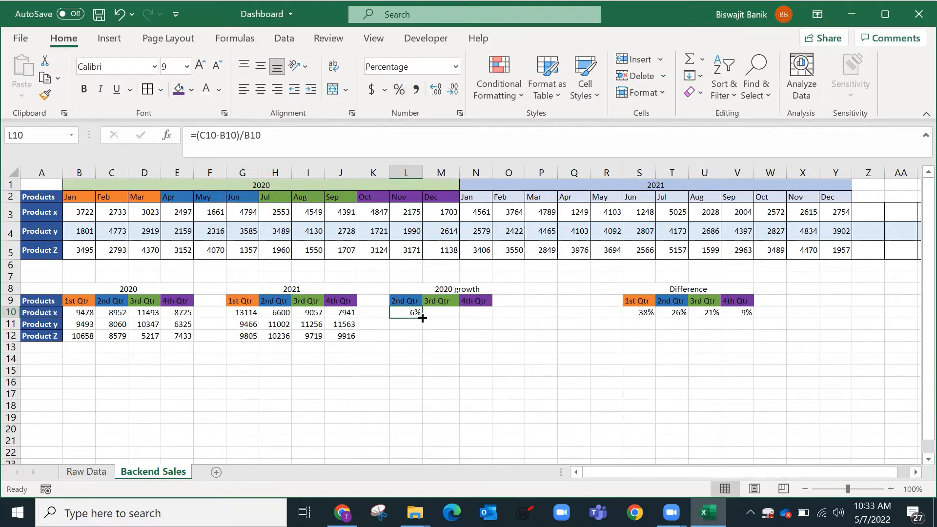
pyautogui.moveTo(422, 318); pyautogui.dragTo(491, 320)
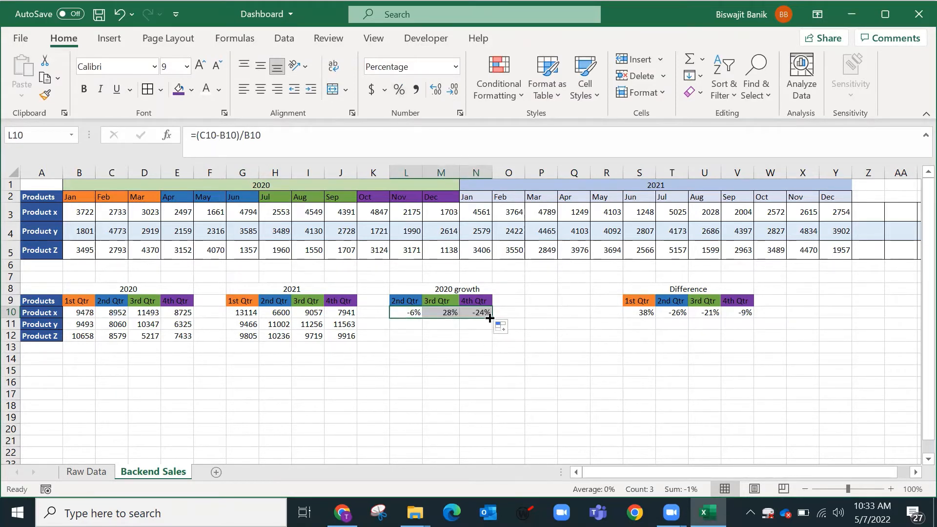
pyautogui.moveTo(490, 318); pyautogui.dragTo(488, 342)
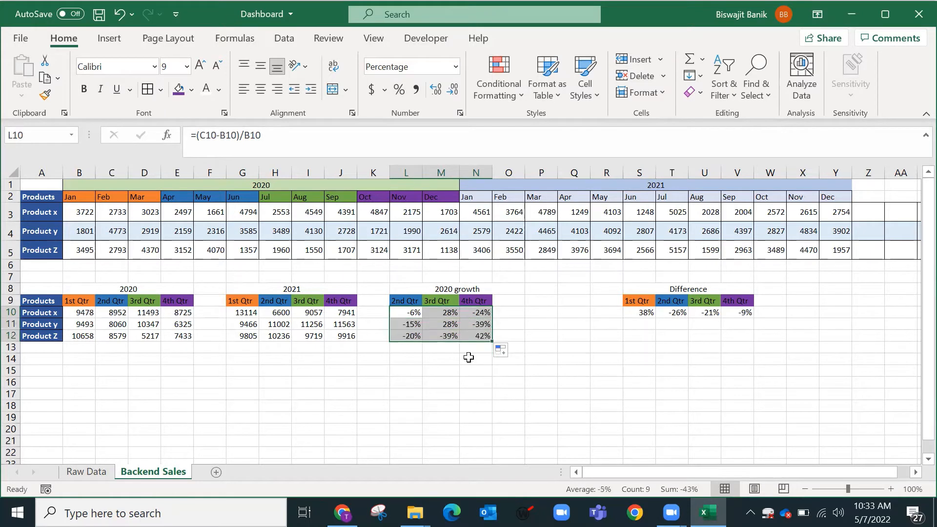
# Step: Check Product x's first- and second-quarter 2020 monthly sales against the growth figure, and set its May 2020 sales to 3000
pyautogui.click(409, 312)
pyautogui.click(86, 215)
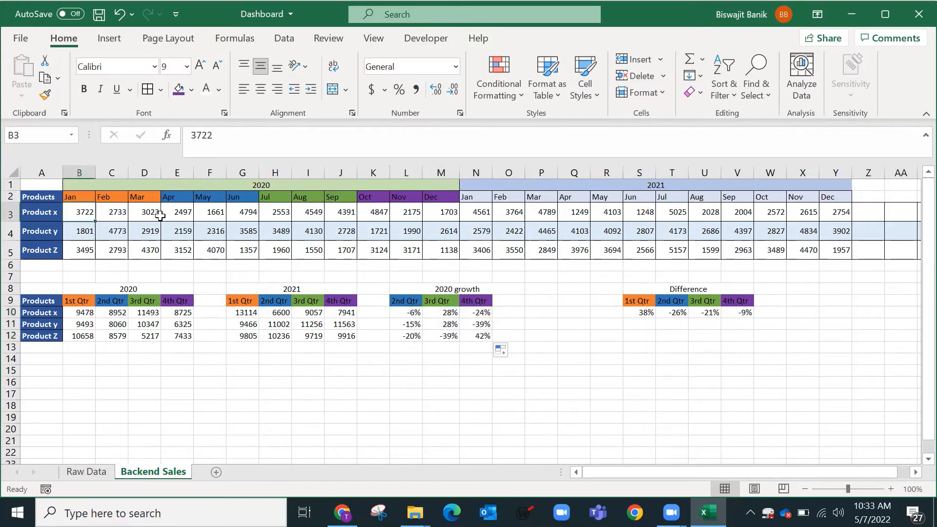
pyautogui.click(205, 217)
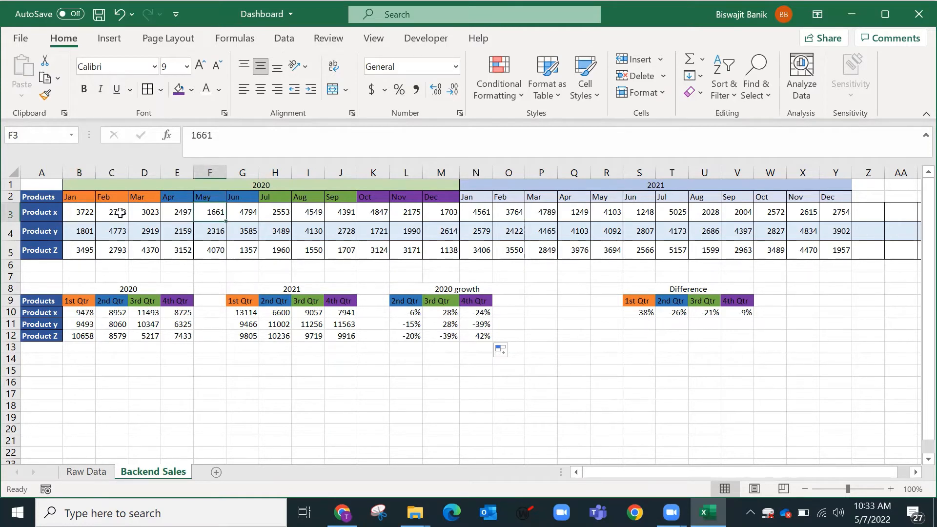
pyautogui.moveTo(84, 212); pyautogui.dragTo(143, 211)
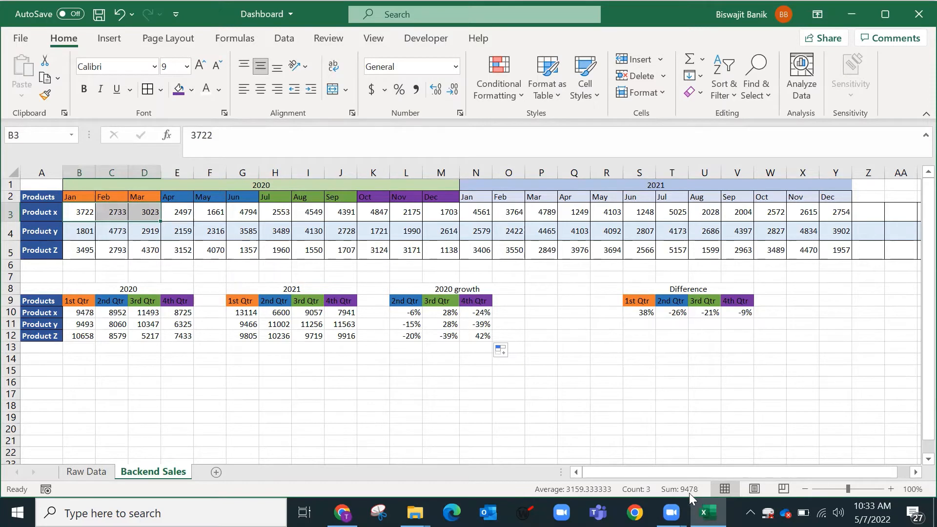
pyautogui.moveTo(182, 213); pyautogui.dragTo(242, 212)
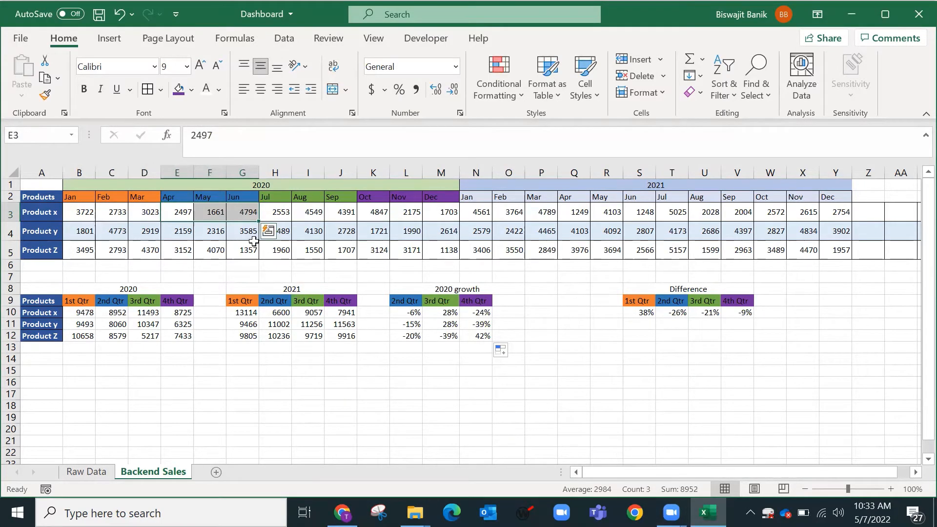
pyautogui.click(210, 216)
pyautogui.write('3000')
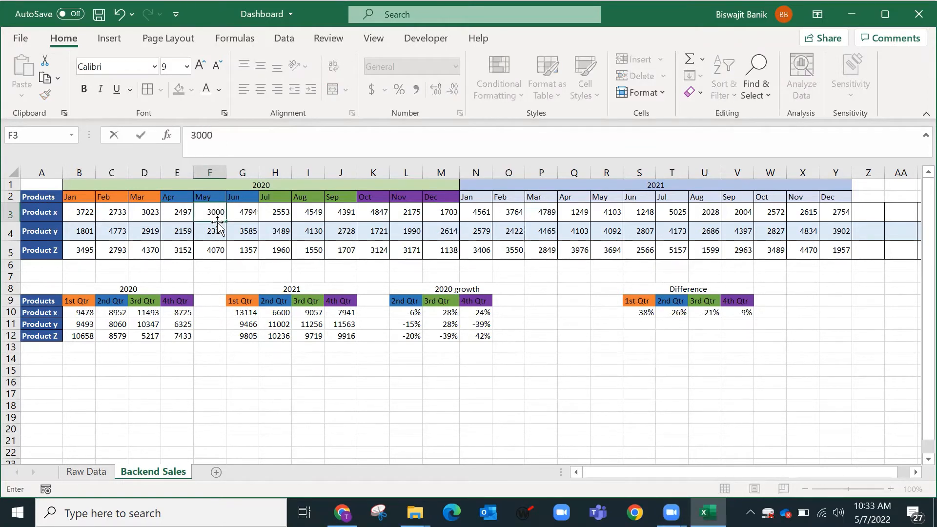
pyautogui.press('Return')
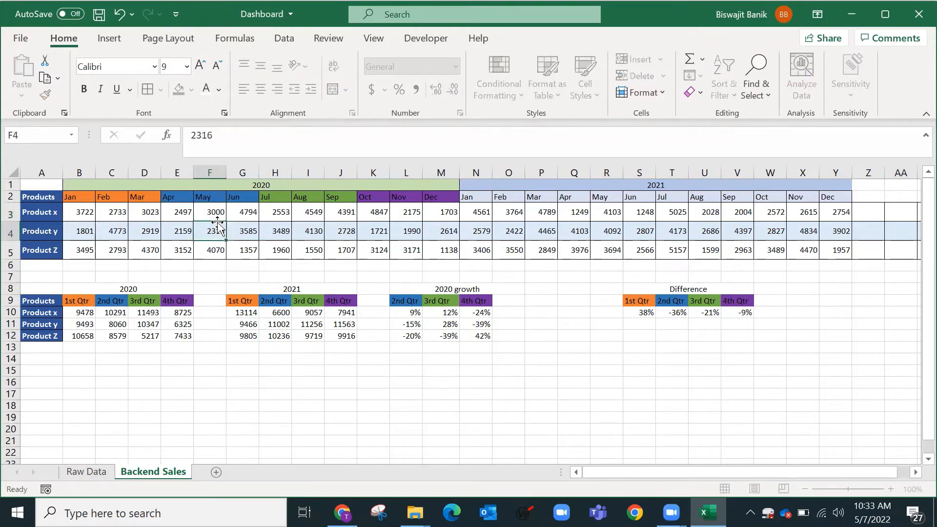
pyautogui.click(408, 318)
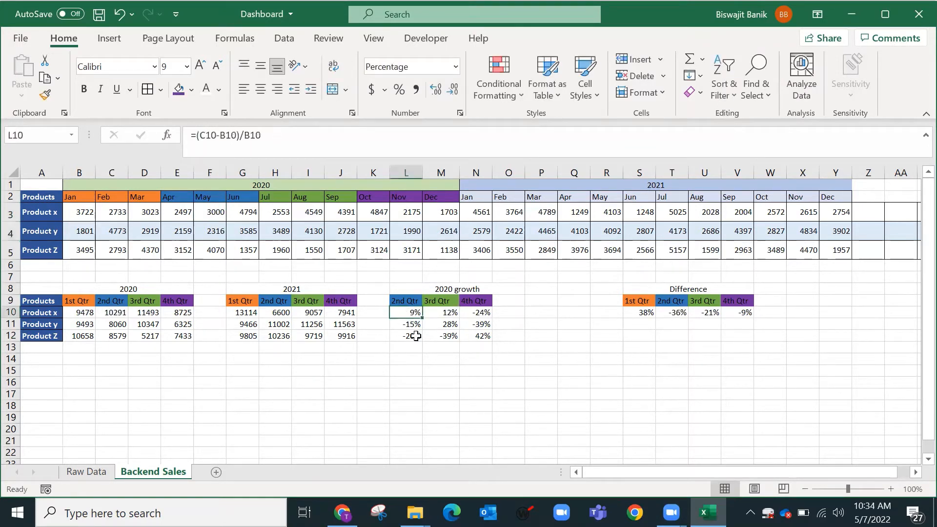
# Step: Set Product x's November 2020 sales to 3000 and check the 4th Qtr growth formula in N10
pyautogui.click(484, 313)
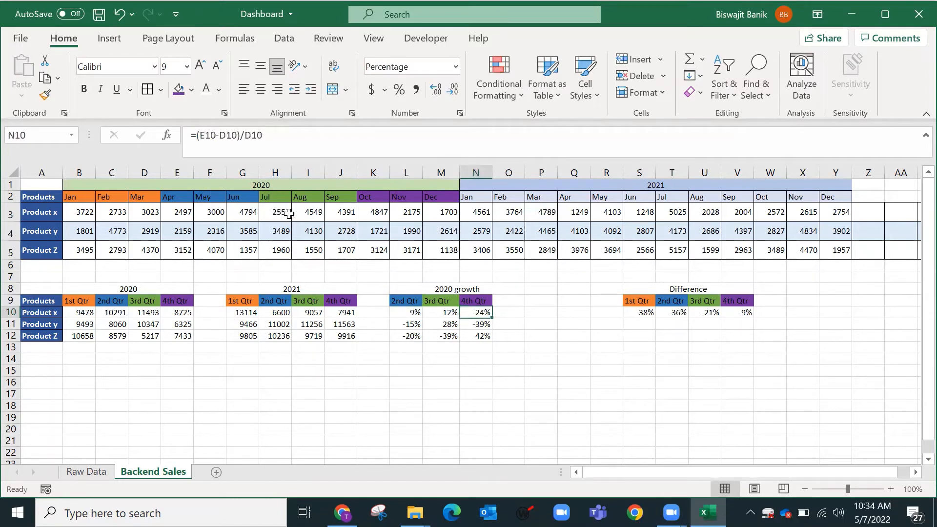
pyautogui.click(372, 211)
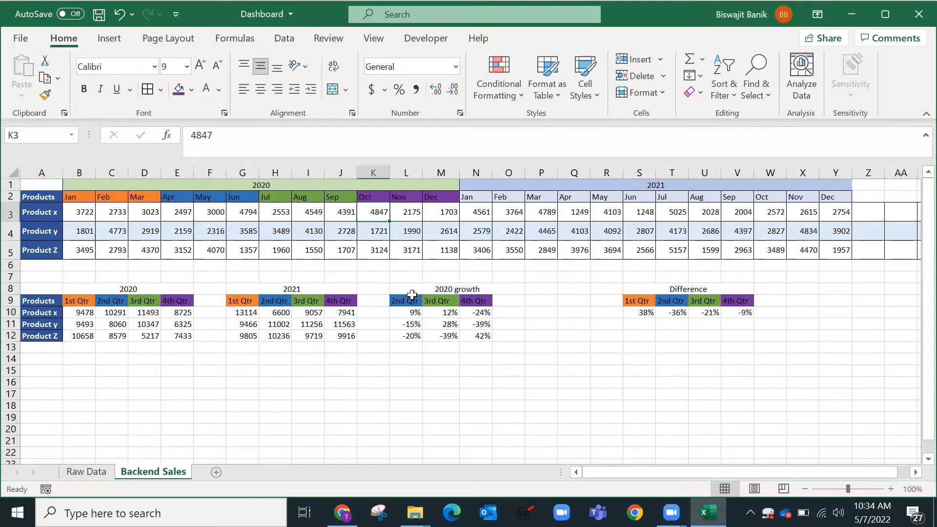
pyautogui.press('Right')
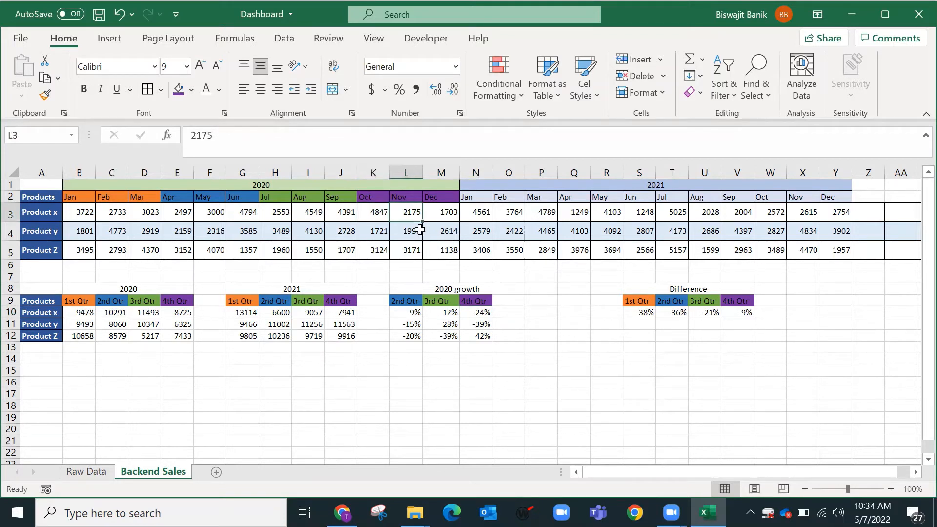
pyautogui.write('3000')
pyautogui.press('Return')
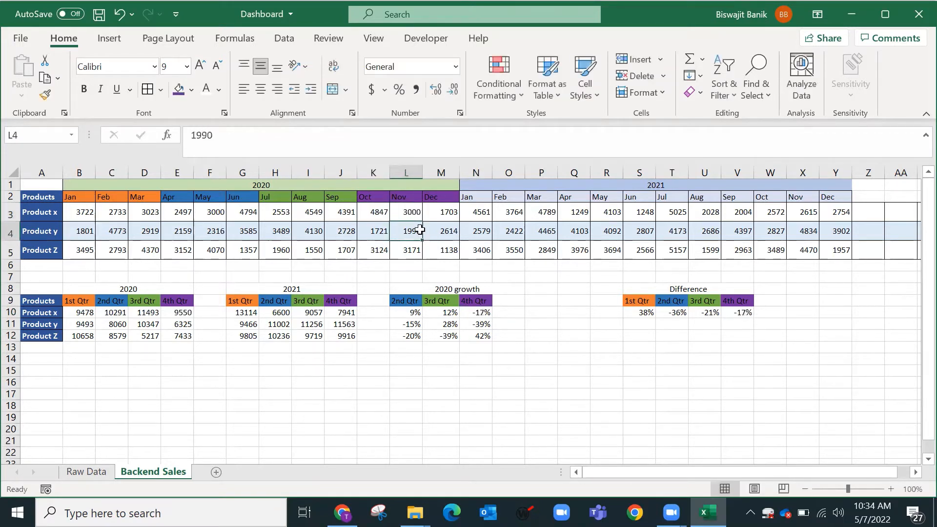
pyautogui.click(408, 210)
pyautogui.click(477, 311)
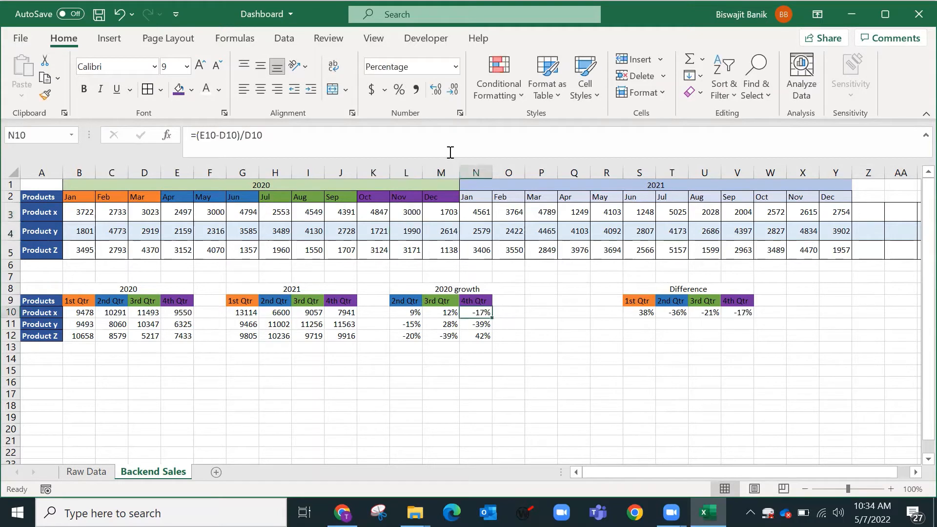
pyautogui.click(449, 146)
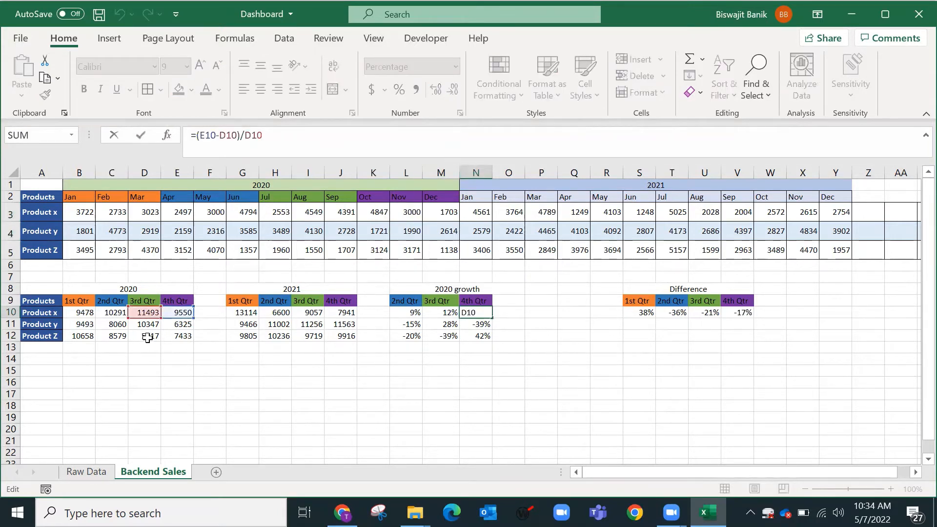
pyautogui.press('Return')
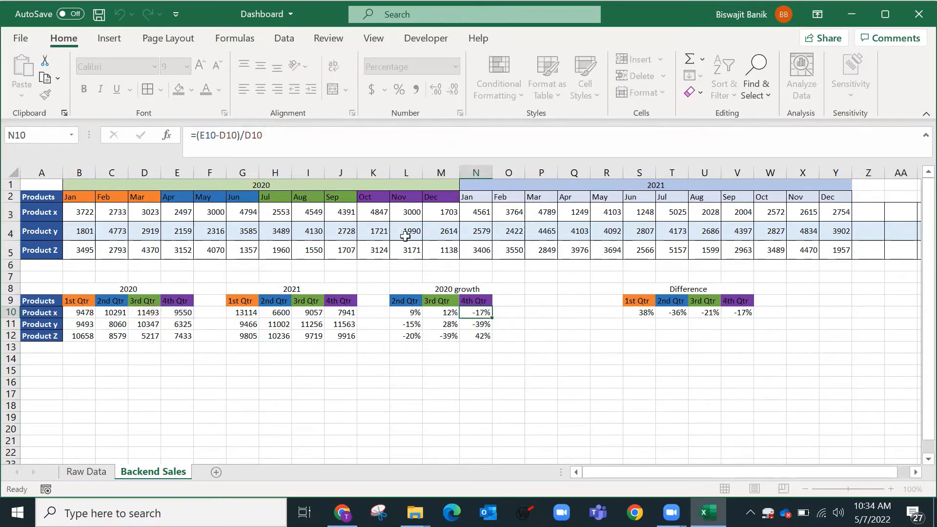
# Step: Try 2500 and 3000 as Product x's August 2020 sales
pyautogui.click(374, 211)
pyautogui.click(340, 211)
pyautogui.click(320, 210)
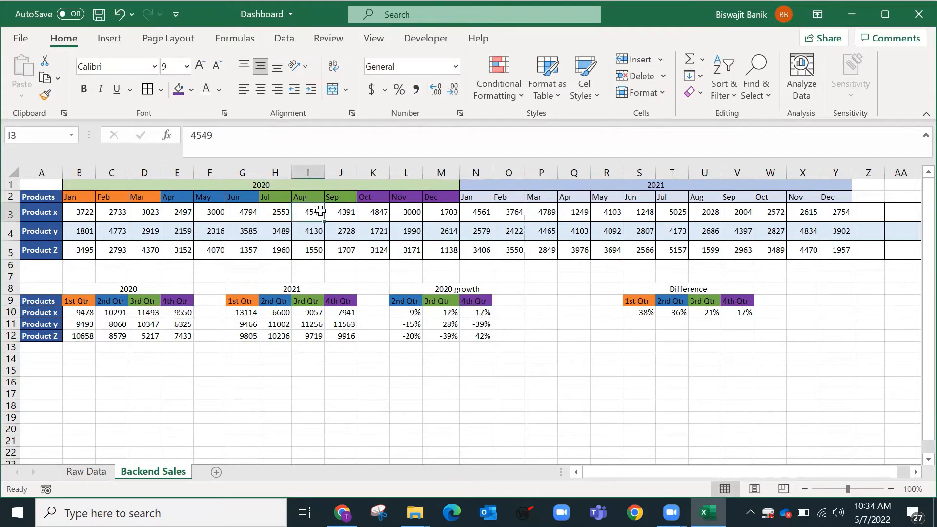
pyautogui.write('2500')
pyautogui.press('Return')
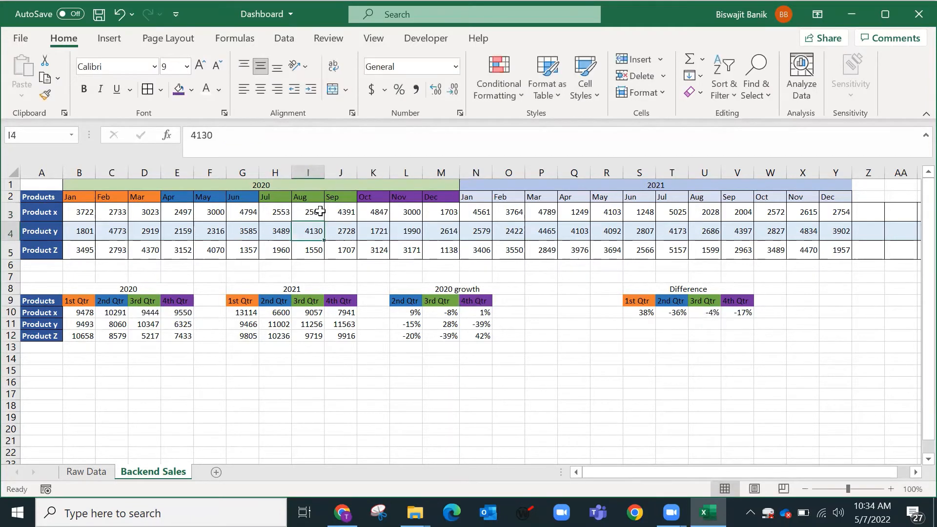
pyautogui.click(318, 211)
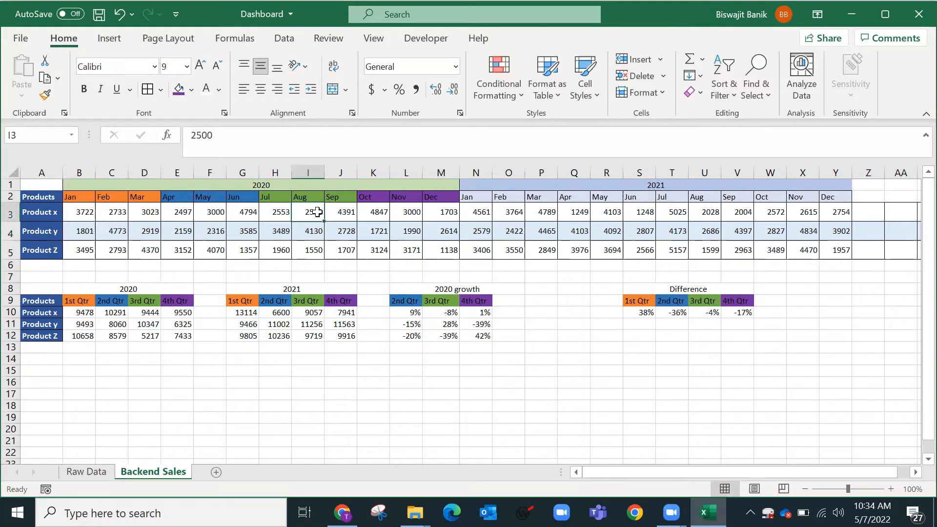
pyautogui.write('3000')
pyautogui.press('Return')
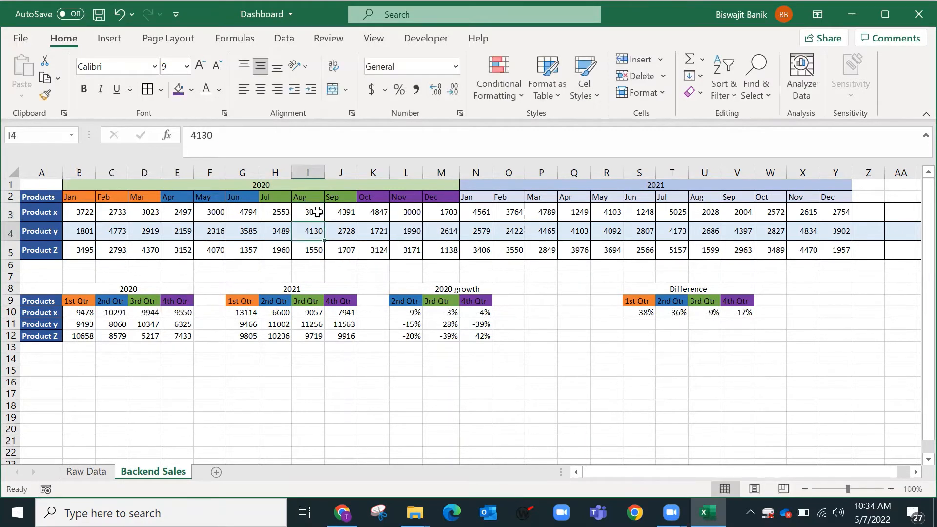
# Step: Set Product x's September 2020 sales to 4500
pyautogui.click(345, 212)
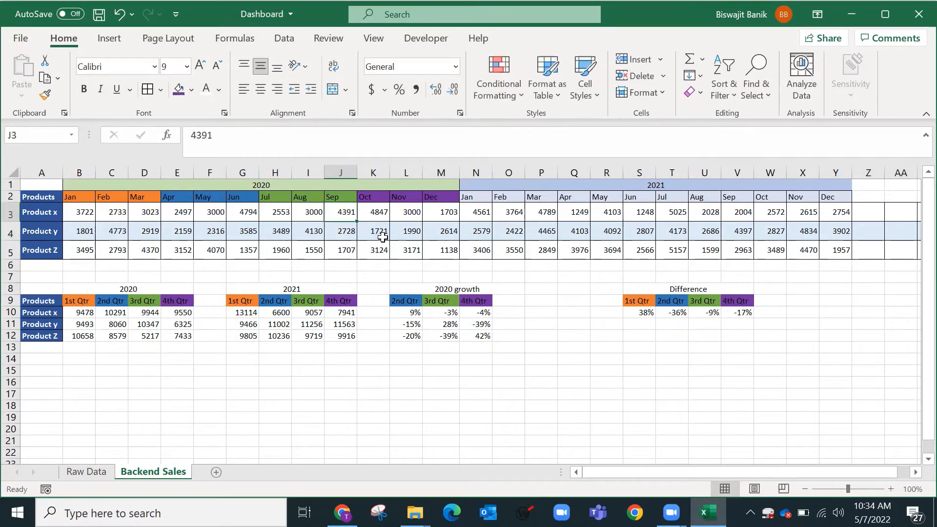
pyautogui.write('54500')
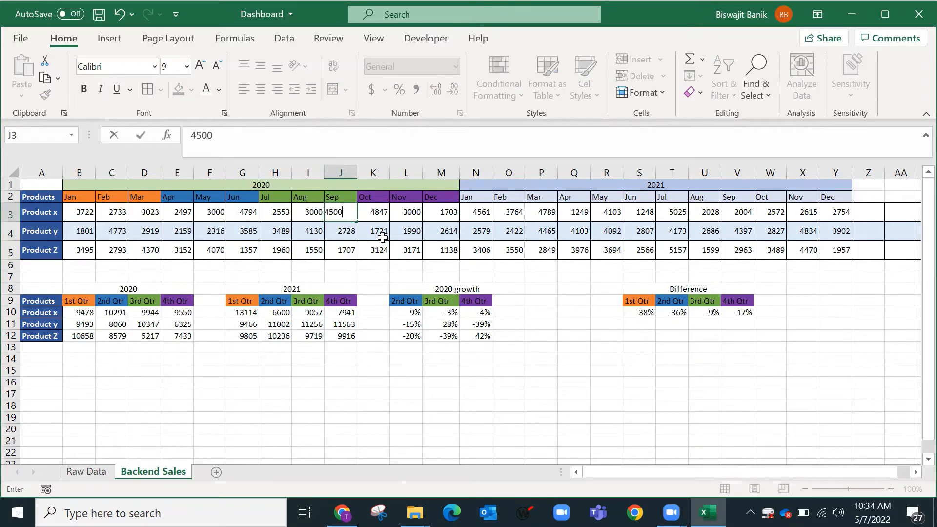
pyautogui.press('Return')
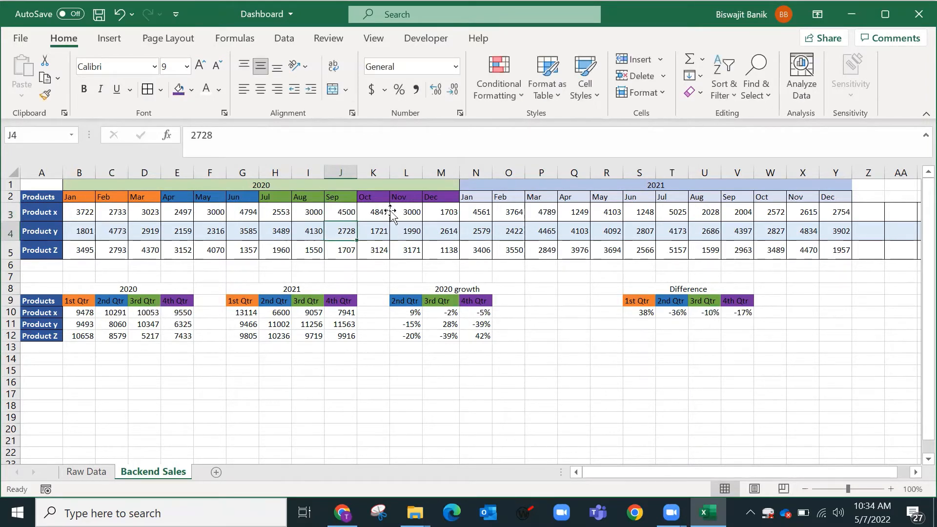
# Step: Set Product x's November and December 2020 sales to 5000 each
pyautogui.click(416, 215)
pyautogui.write('5000')
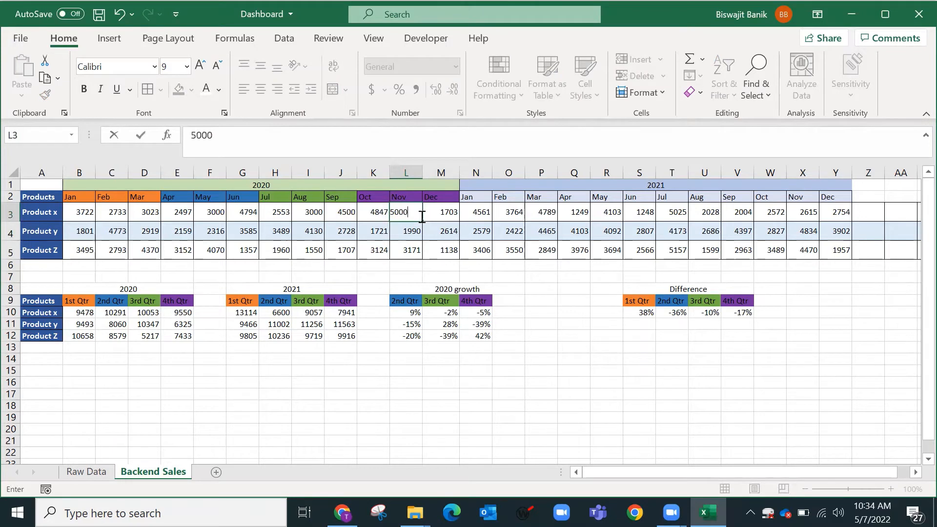
pyautogui.press('Return')
pyautogui.click(423, 217)
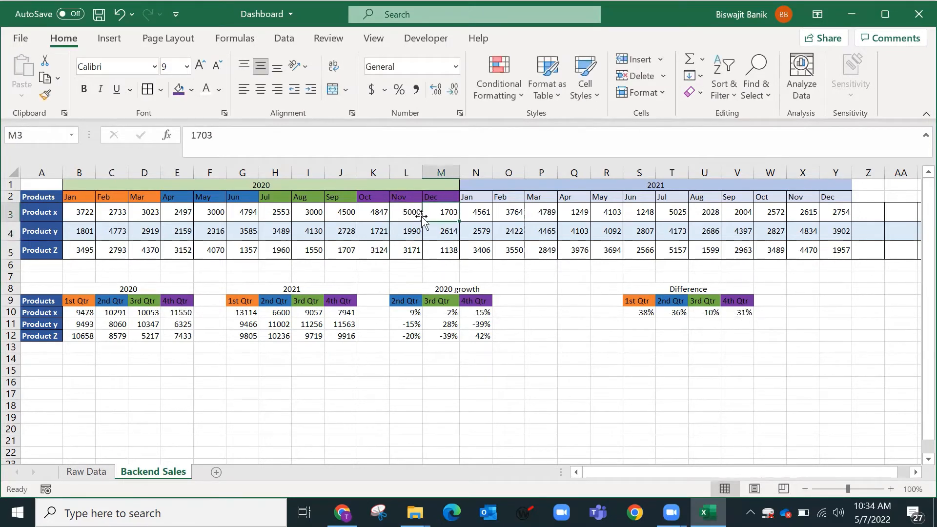
pyautogui.write('5000')
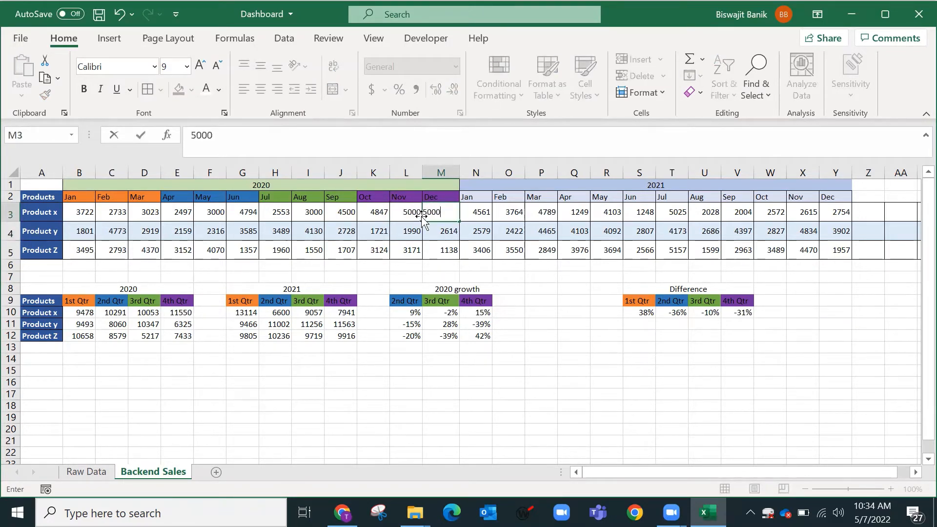
pyautogui.press('Return')
pyautogui.press('Up')
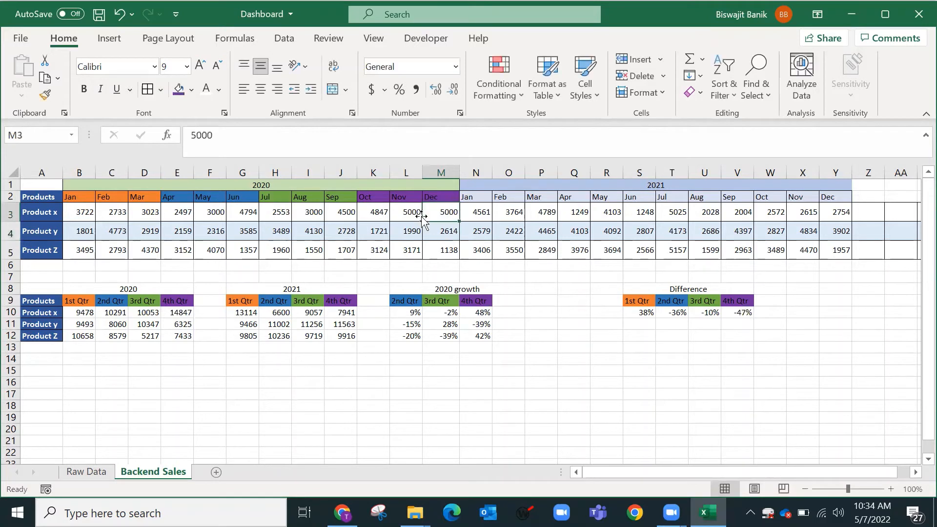
# Step: Set Product x's August 2020 sales to 3500
pyautogui.press('Left')
pyautogui.press('Left')
pyautogui.press('Left')
pyautogui.press('Left')
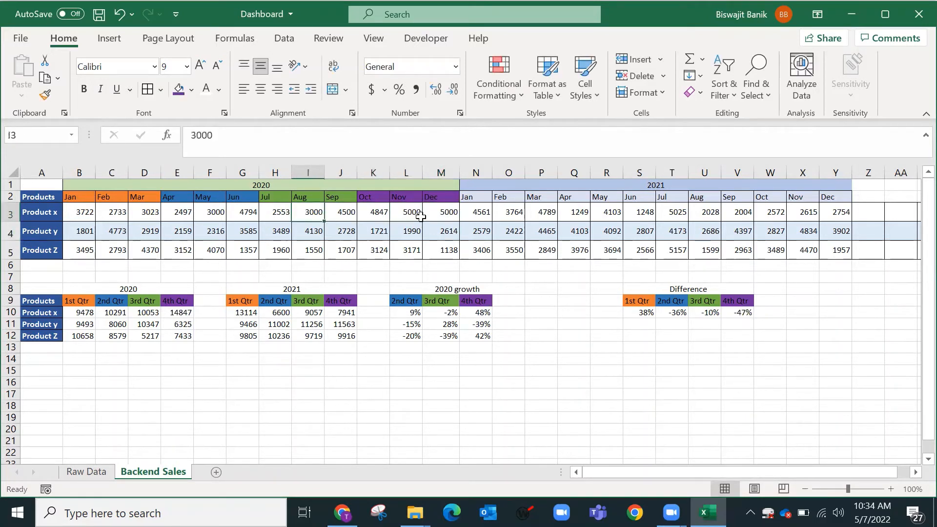
pyautogui.write('2')
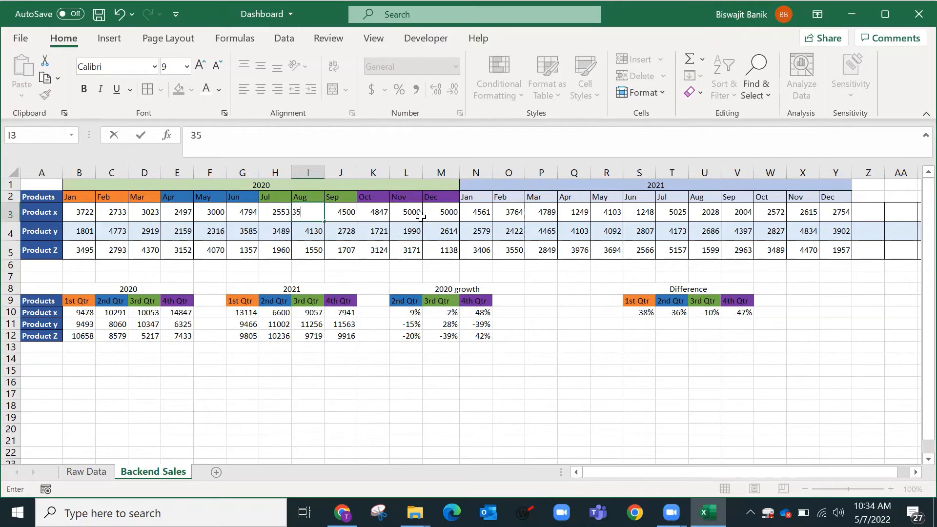
pyautogui.write('500')
pyautogui.press('Return')
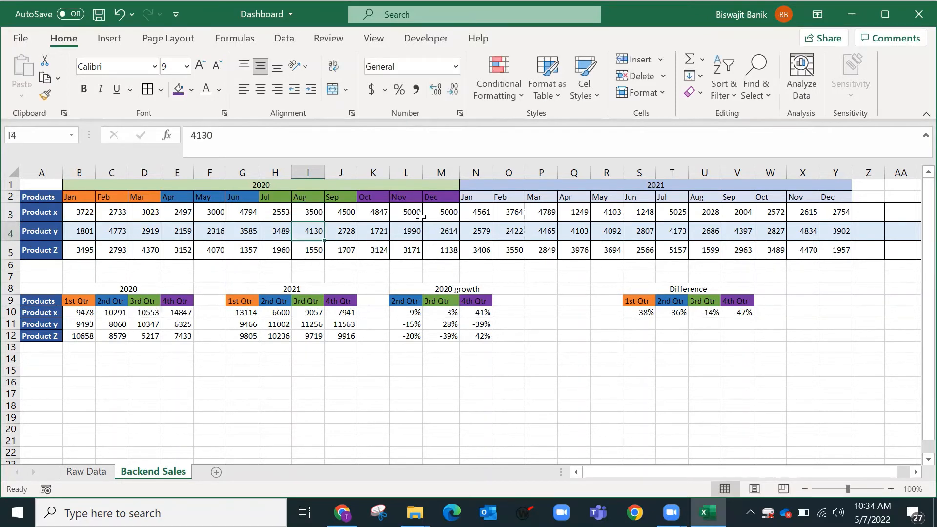
# Step: Check Product x's 2020 growth formulas and fill the Difference formulas down through the Product y and Product Z rows
pyautogui.click(451, 312)
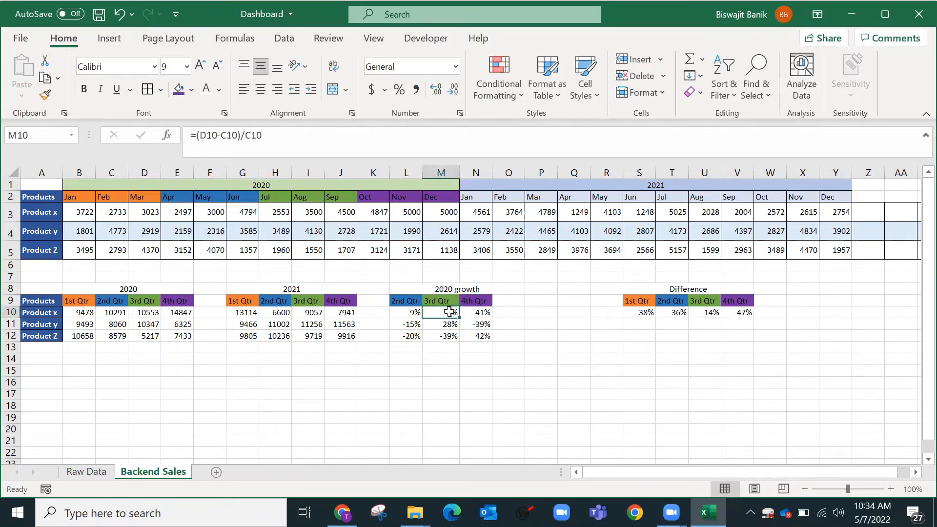
pyautogui.click(407, 316)
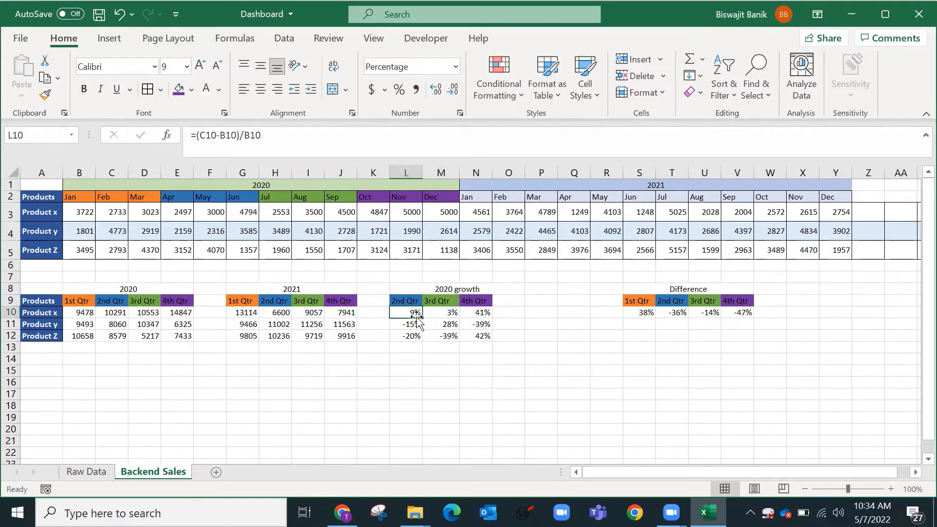
pyautogui.click(452, 313)
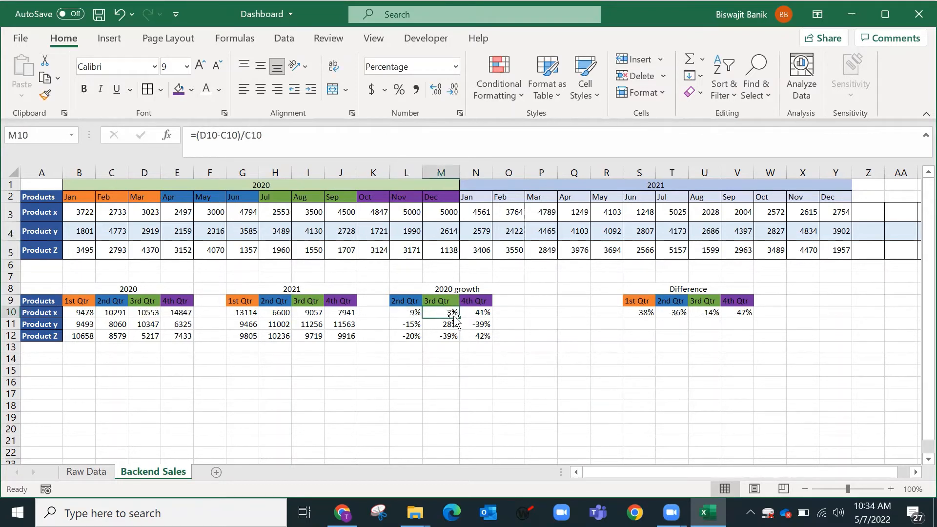
pyautogui.click(477, 310)
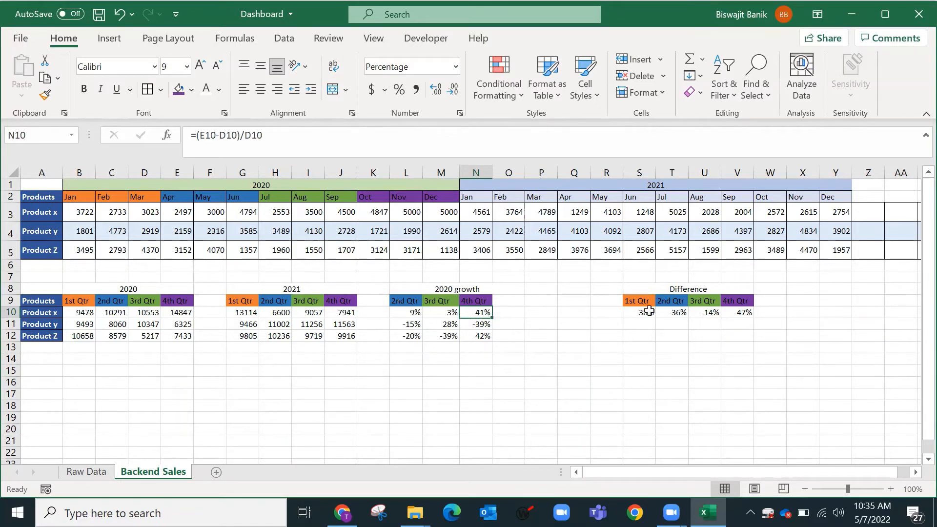
pyautogui.moveTo(646, 312); pyautogui.dragTo(757, 344)
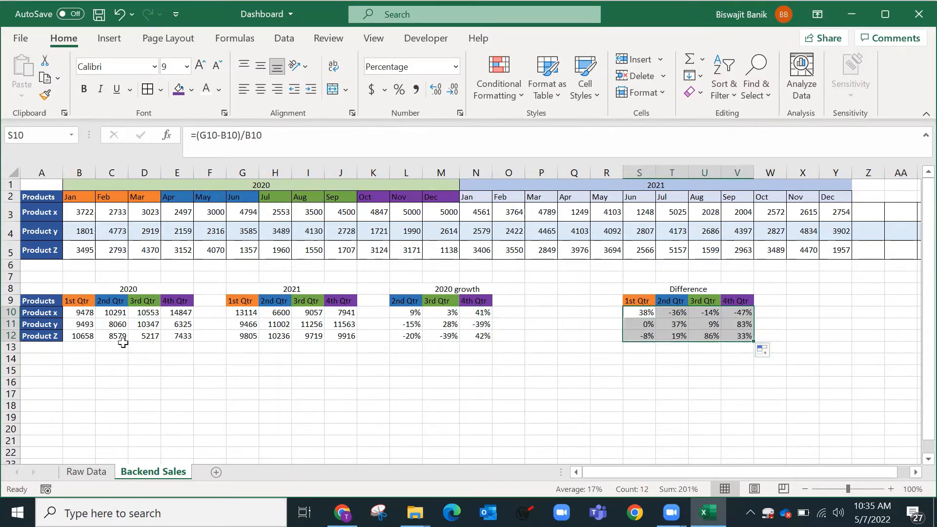
pyautogui.click(89, 290)
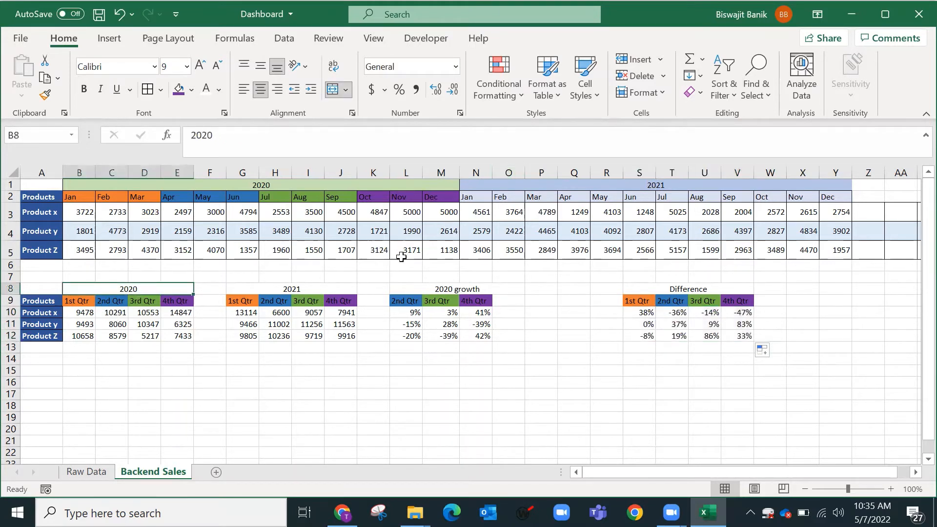
pyautogui.moveTo(83, 319); pyautogui.dragTo(155, 312)
pyautogui.moveTo(412, 312); pyautogui.dragTo(476, 309)
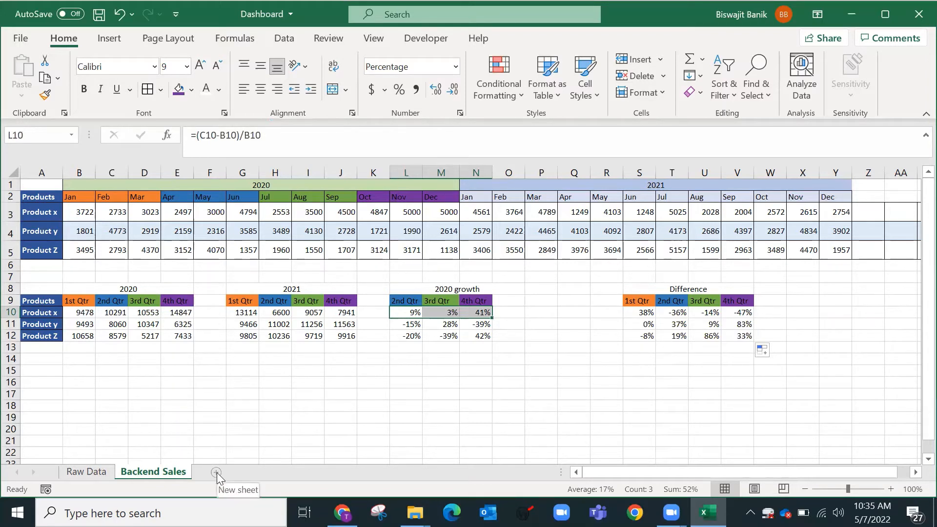
pyautogui.click(57, 197)
pyautogui.click(10, 197)
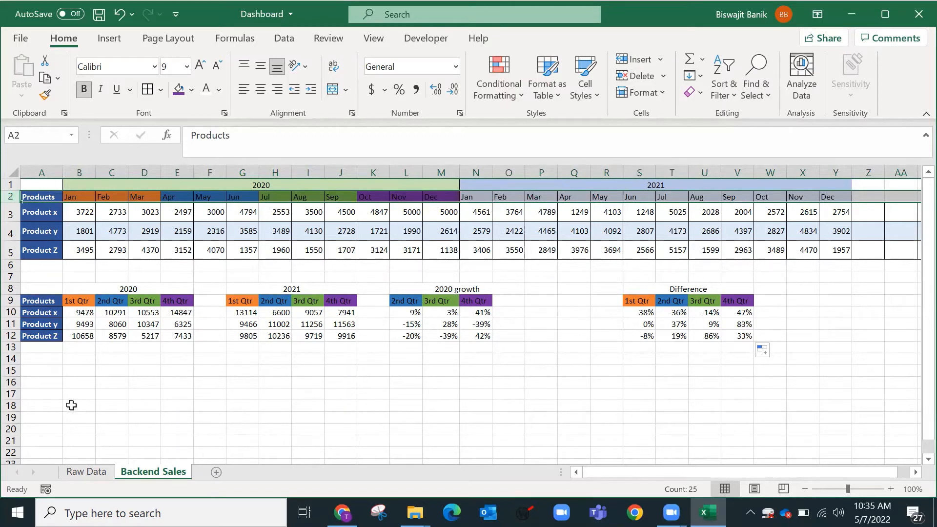
# Step: Add a list data validation to cell A18 that uses the product names in A3:A5 as its source
pyautogui.click(50, 405)
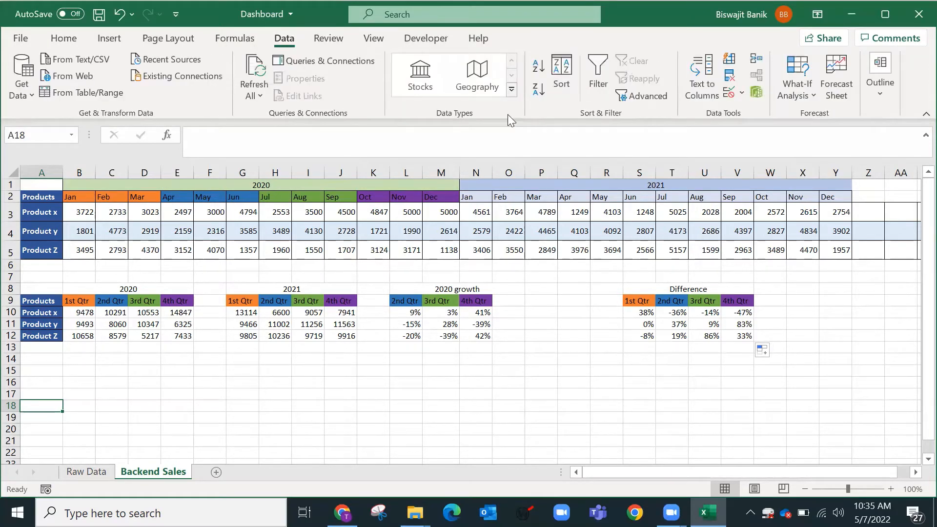
pyautogui.click(742, 94)
pyautogui.click(765, 119)
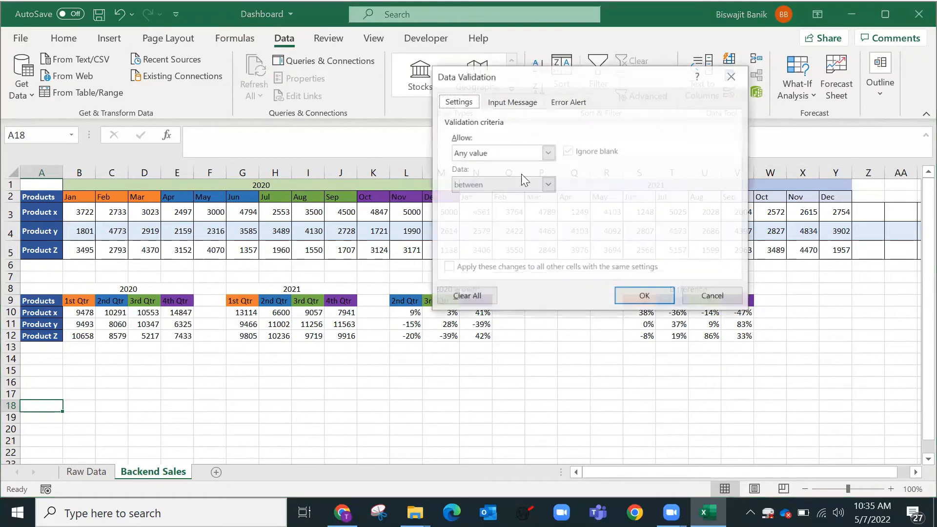
pyautogui.click(548, 153)
pyautogui.click(535, 199)
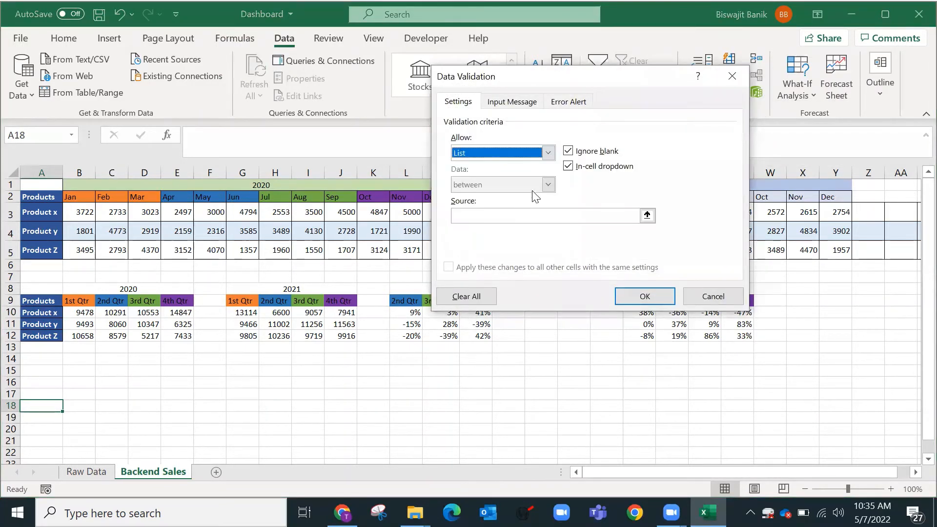
pyautogui.click(647, 215)
pyautogui.moveTo(49, 212); pyautogui.dragTo(45, 252)
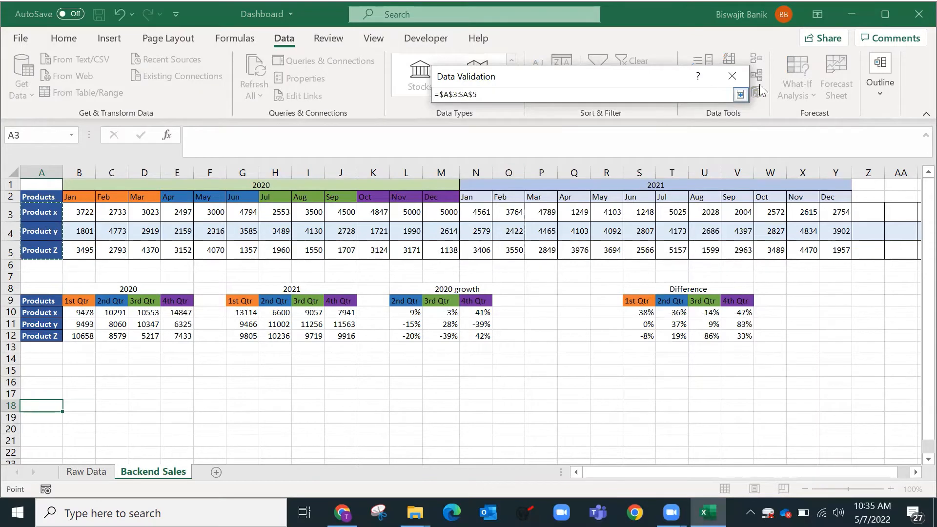
pyautogui.click(740, 94)
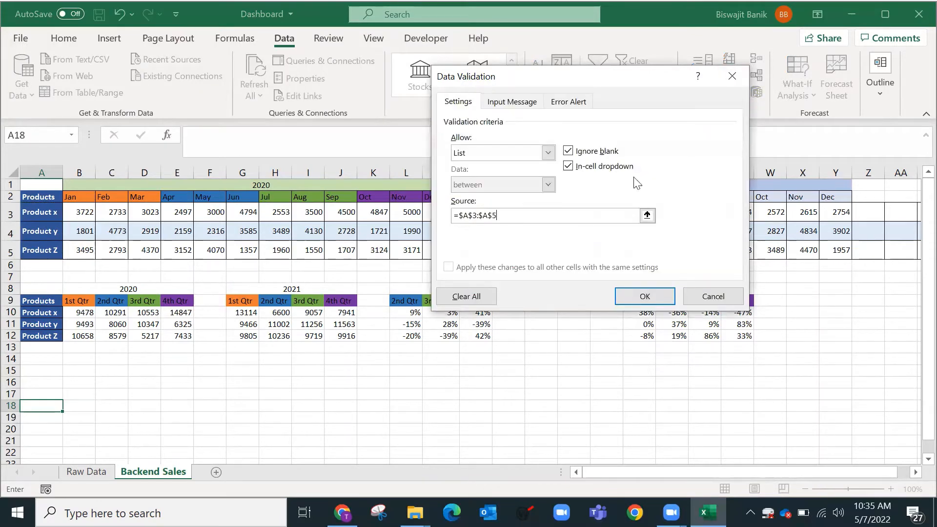
pyautogui.click(637, 295)
# Step: Try Product x and Product y in cell A18's product list, and settle on Product Z
pyautogui.click(69, 406)
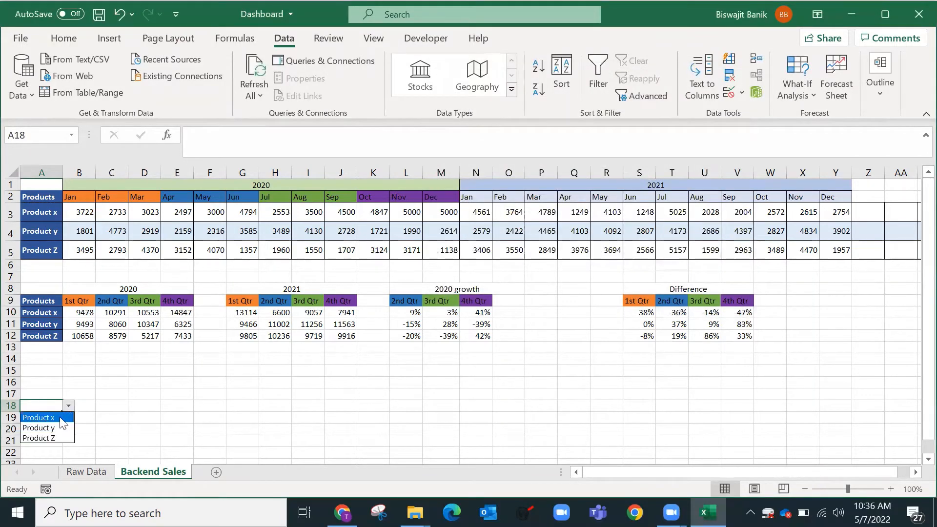
pyautogui.click(60, 418)
pyautogui.click(68, 405)
pyautogui.click(59, 428)
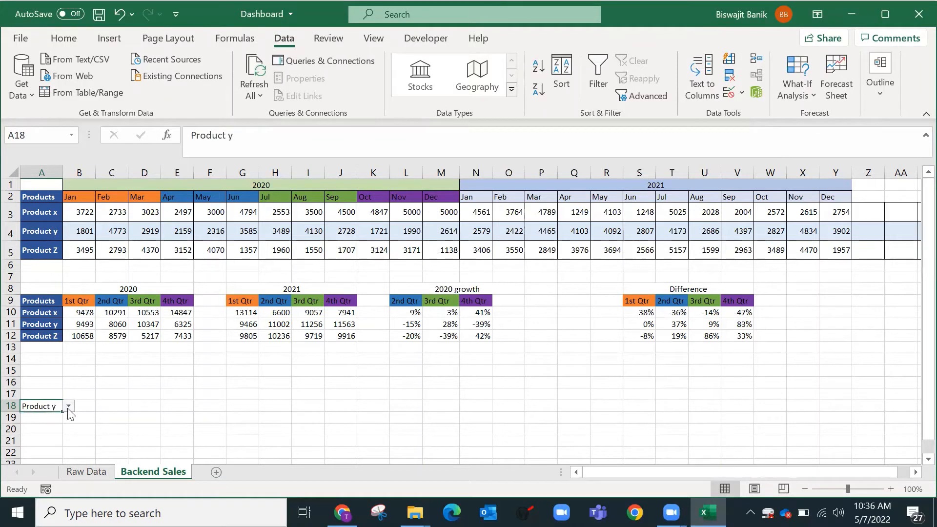
pyautogui.click(68, 406)
pyautogui.click(54, 437)
# Step: Enter the row labels 2020 in cell A16 and 2021 in cell A17
pyautogui.click(42, 384)
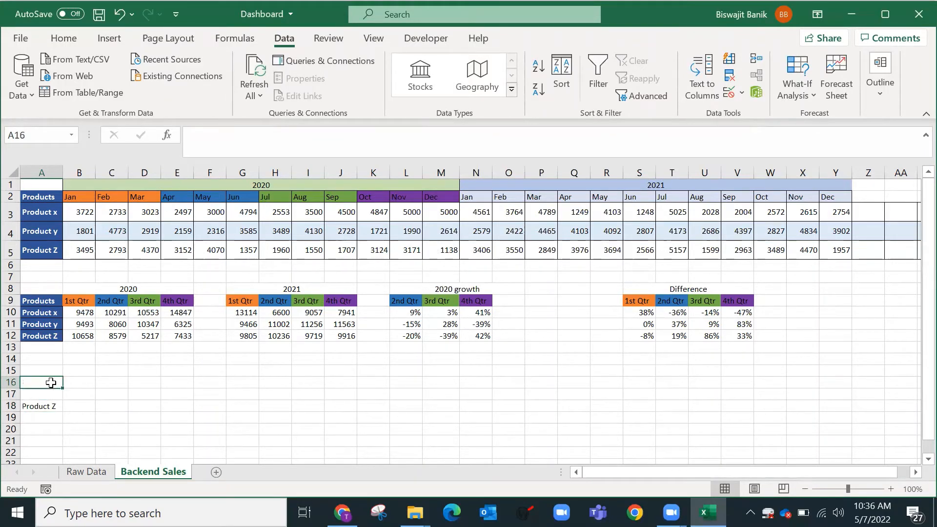
pyautogui.write('2020')
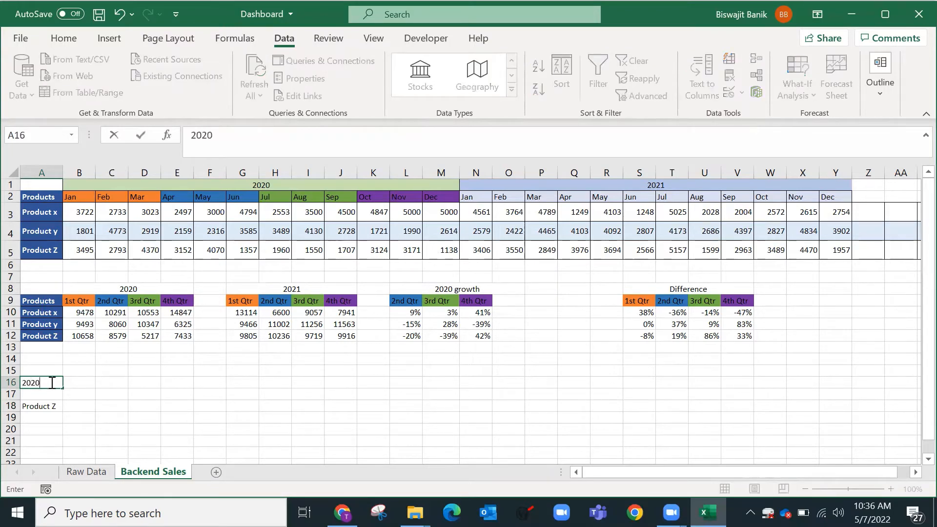
pyautogui.press('Return')
pyautogui.write('2021')
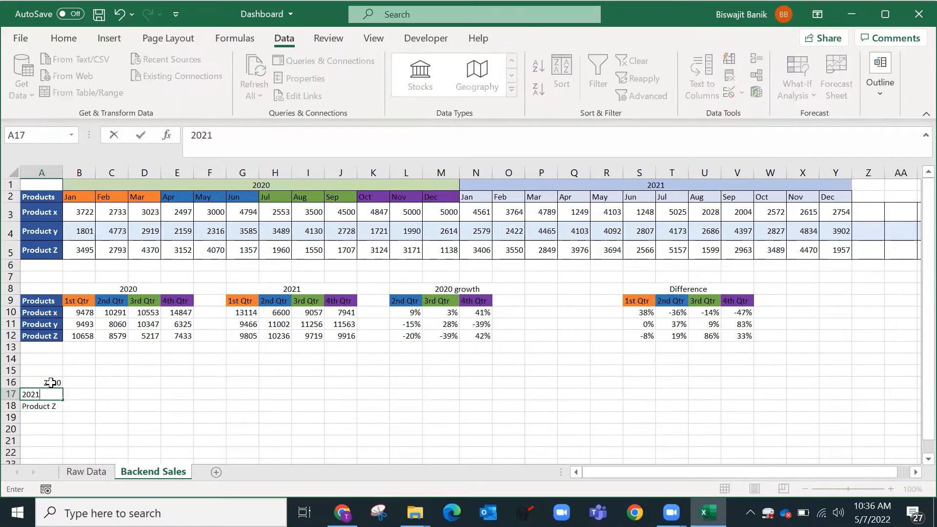
pyautogui.press('Return')
# Step: Copy the 2020 month headers Jan to Dec from B2:M2 into row 15, starting at B15
pyautogui.press('Up')
pyautogui.press('Up')
pyautogui.press('Up')
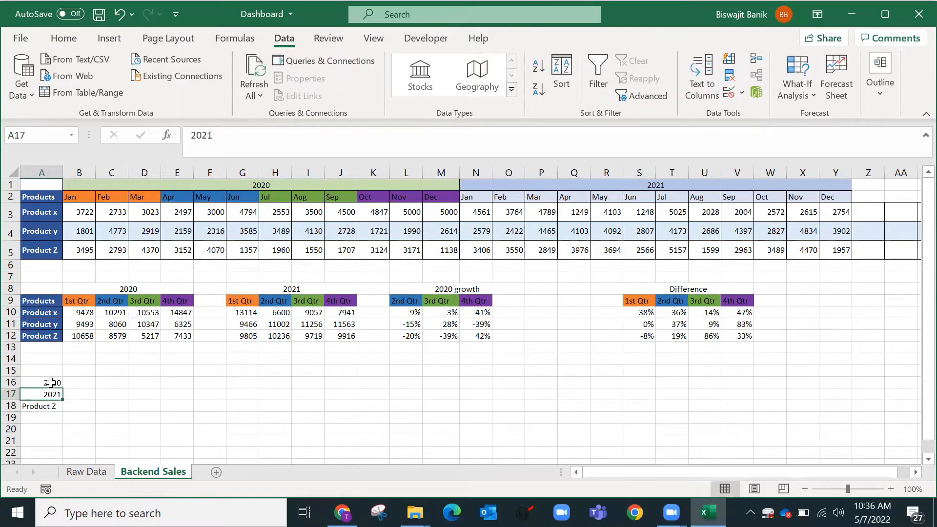
pyautogui.press('Right')
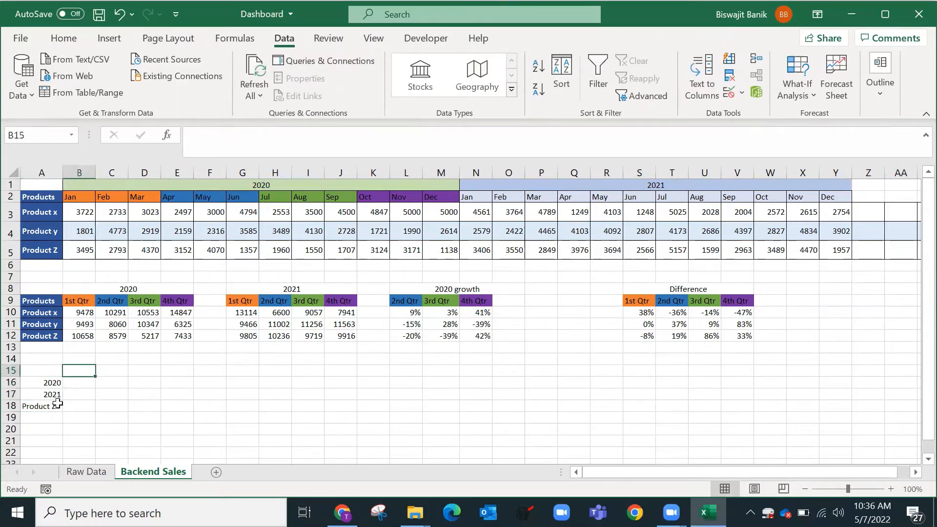
pyautogui.moveTo(81, 197); pyautogui.dragTo(445, 196)
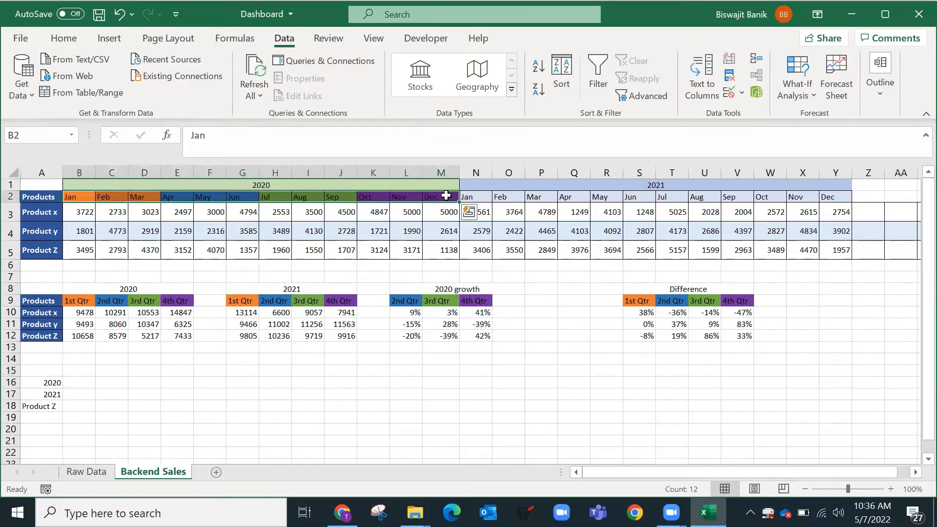
pyautogui.hotkey('ctrl', 'c')
pyautogui.click(77, 372)
pyautogui.hotkey('ctrl', 'v')
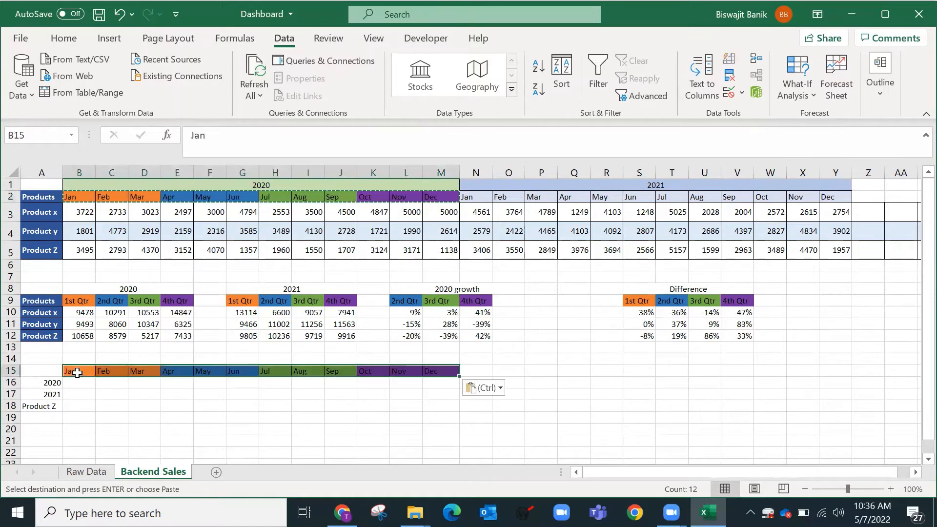
# Step: Enter the beginning of a lookup formula, =vl, in B16 for January 2020 and widen column B slightly
pyautogui.click(74, 383)
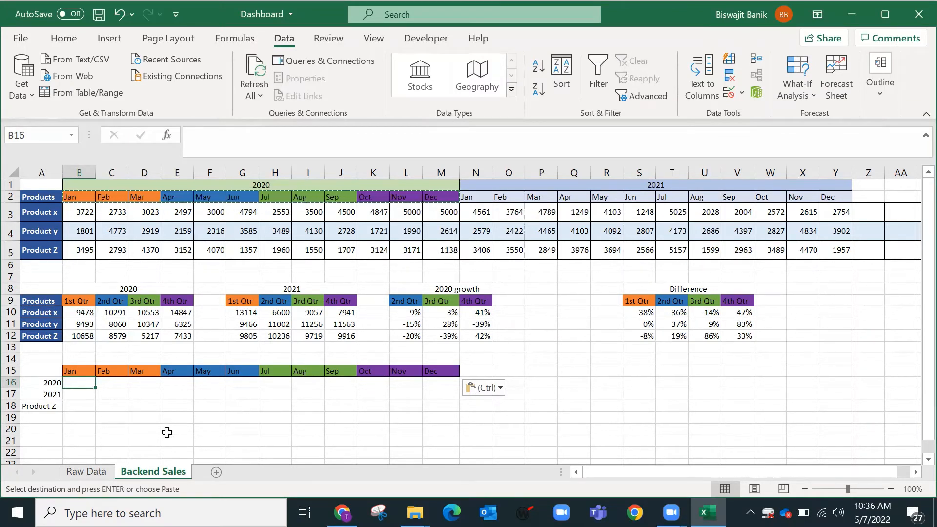
pyautogui.write('=')
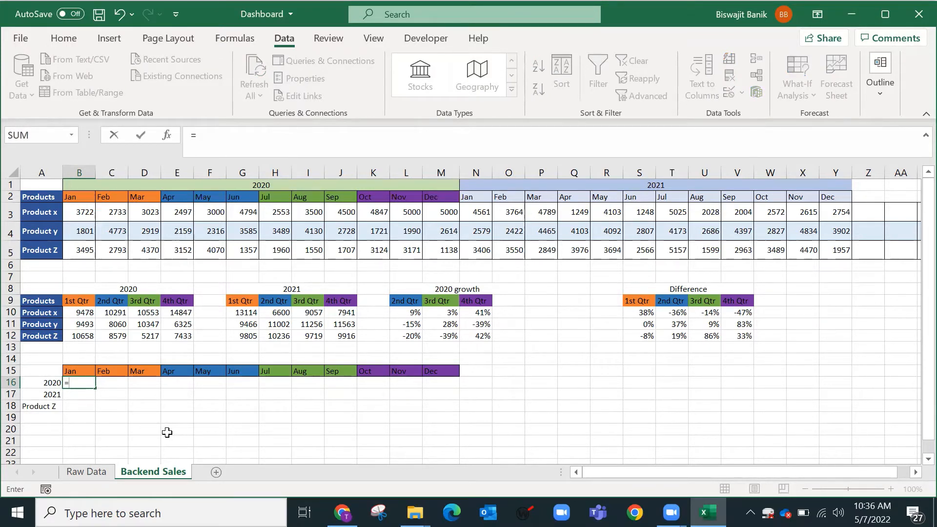
pyautogui.write('val')
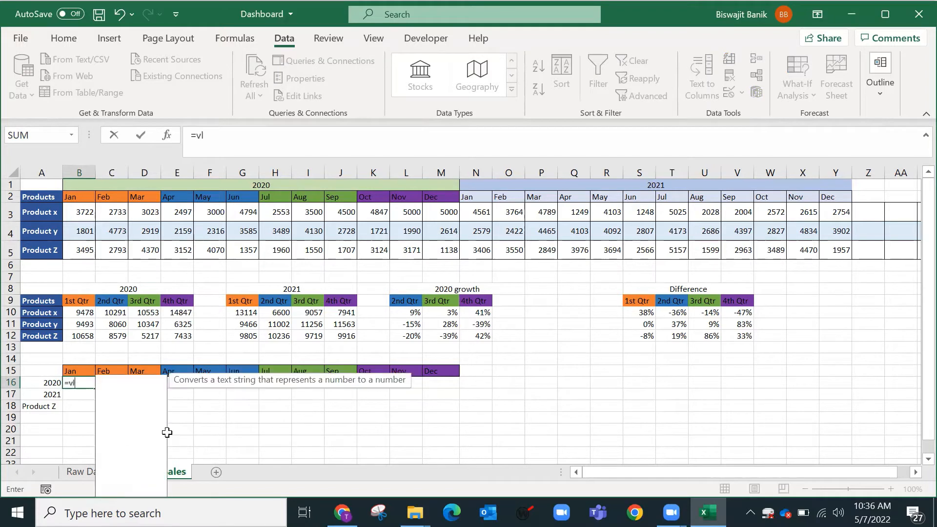
pyautogui.press('Right')
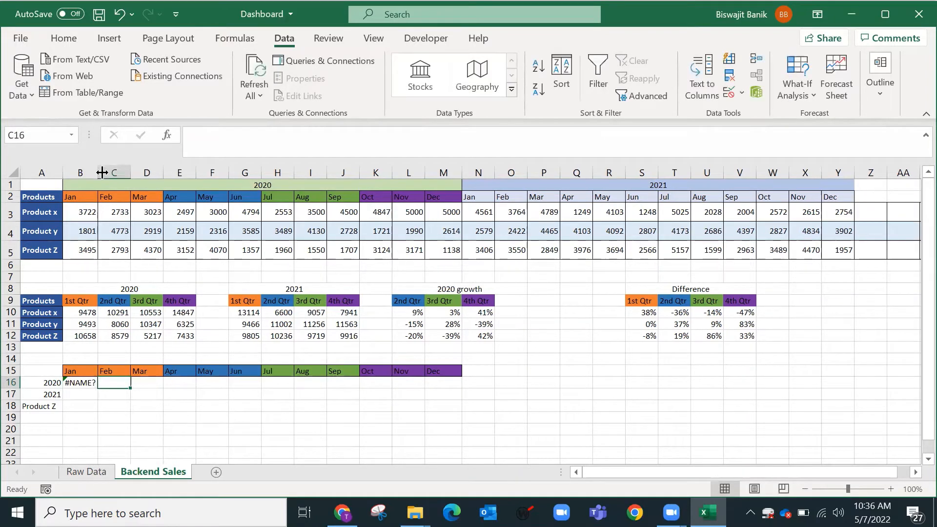
pyautogui.moveTo(97, 173); pyautogui.dragTo(103, 173)
# Step: Turn the B16 entry into a VLOOKUP with the absolute reference $A$18 as its lookup value
pyautogui.press('Left')
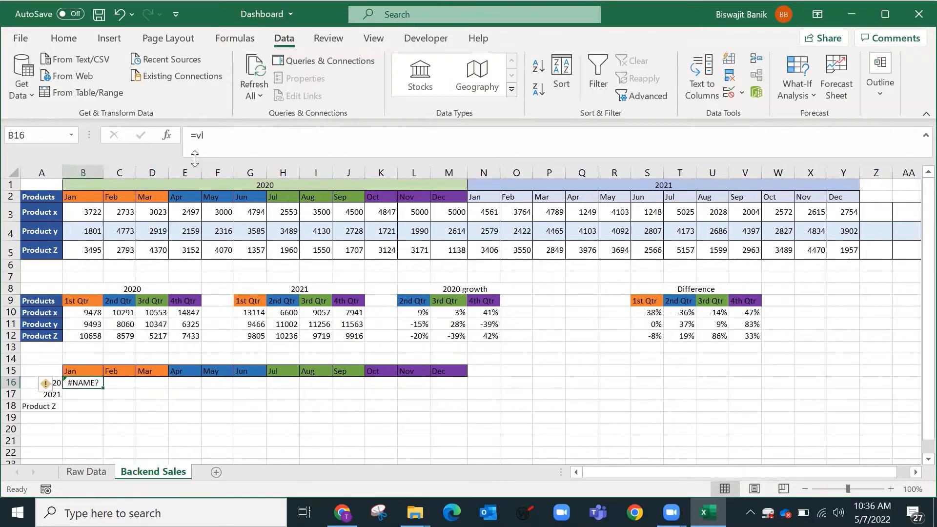
pyautogui.click(220, 136)
pyautogui.write('o')
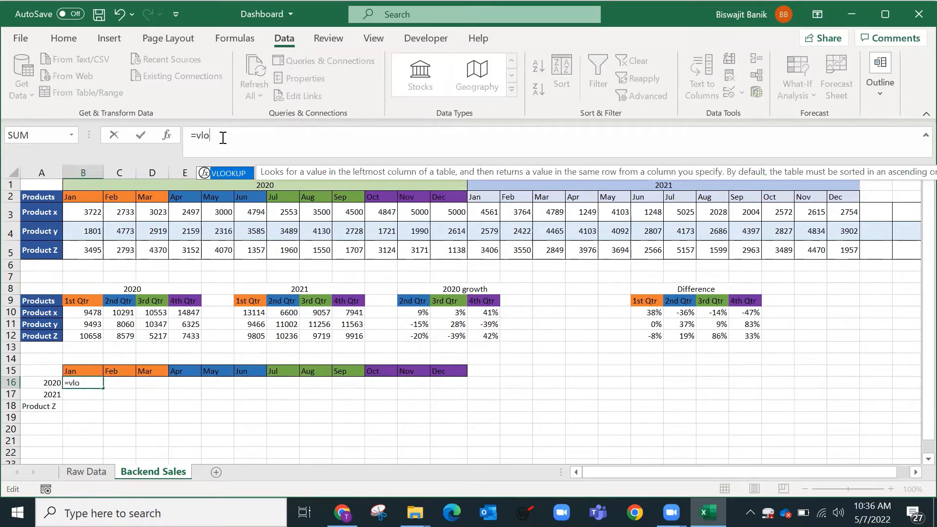
pyautogui.press('Tab')
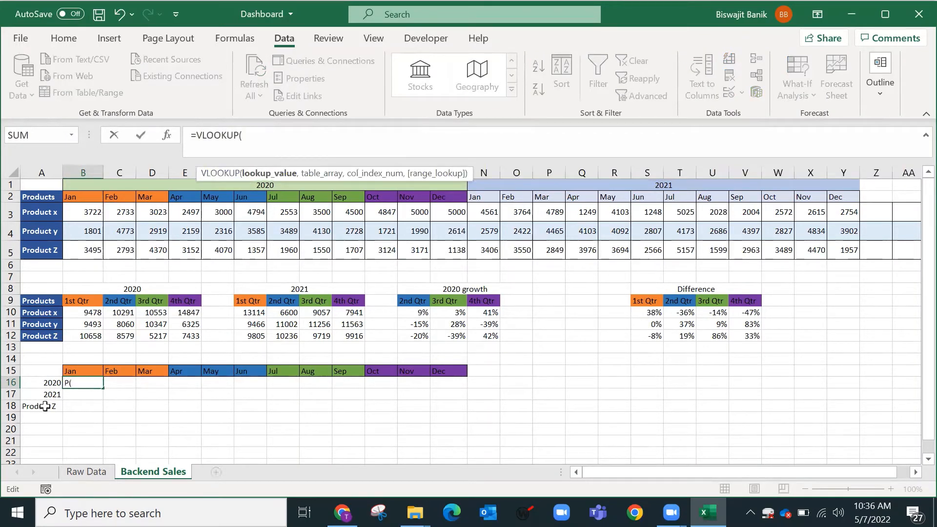
pyautogui.click(45, 406)
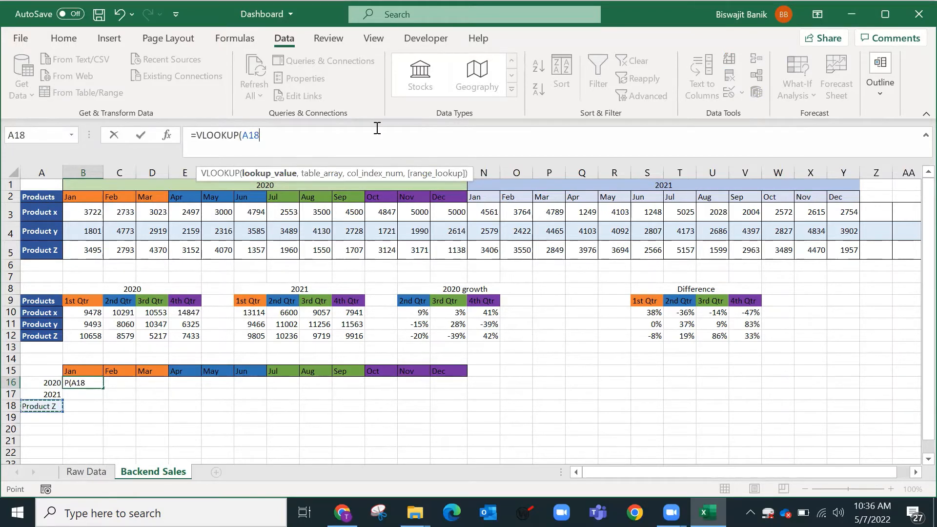
pyautogui.click(242, 136)
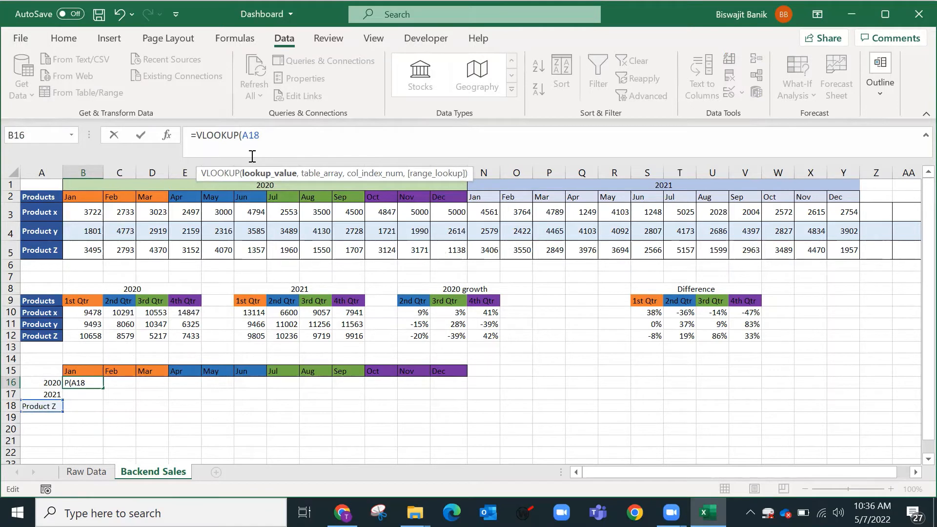
pyautogui.doubleClick(264, 136)
pyautogui.press('F4')
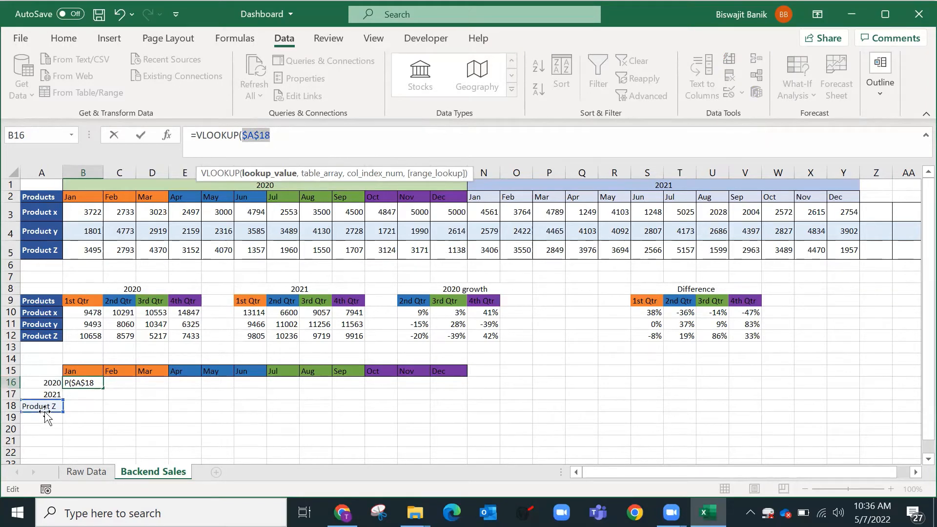
pyautogui.click(295, 133)
pyautogui.write(',')
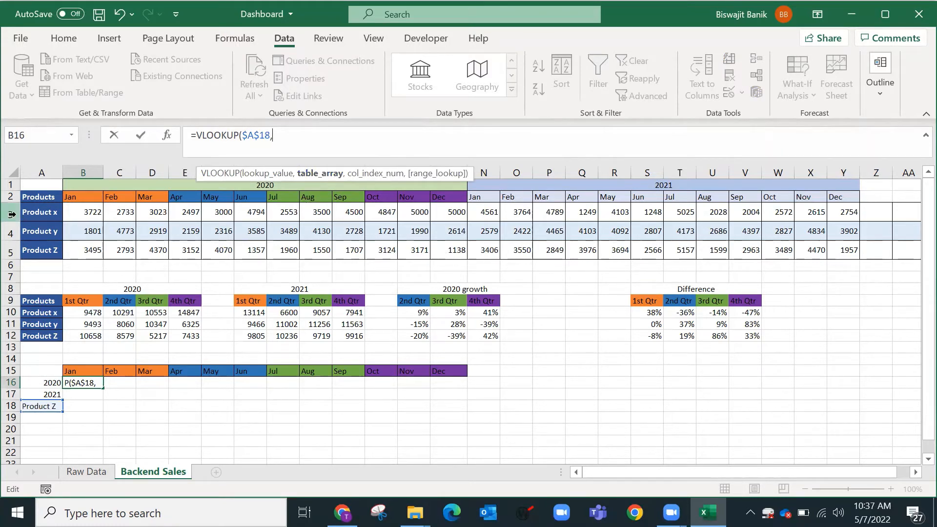
pyautogui.moveTo(30, 199); pyautogui.dragTo(532, 239)
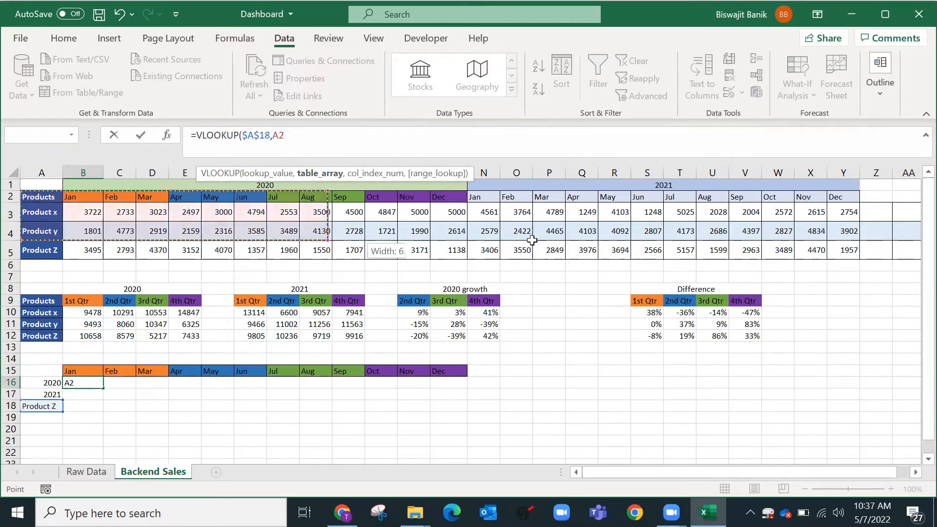
pyautogui.moveTo(699, 241); pyautogui.dragTo(844, 250)
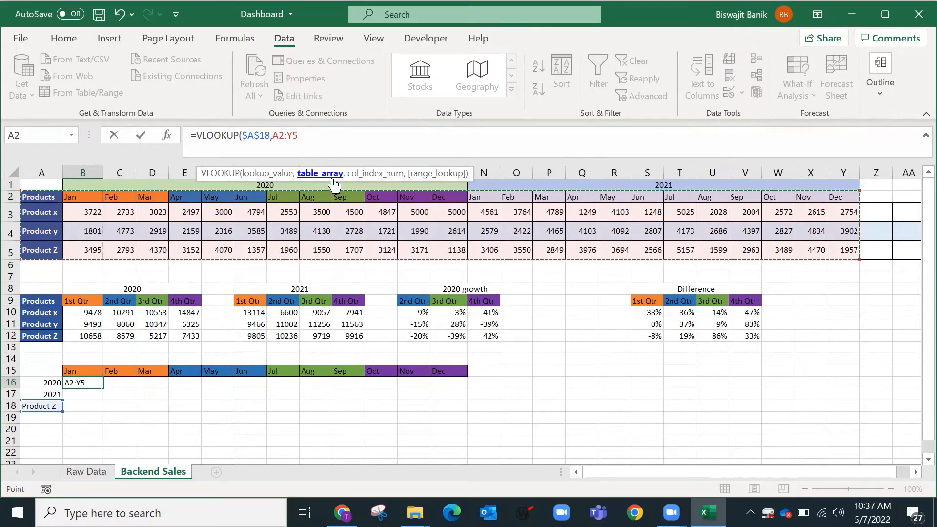
pyautogui.press('F4')
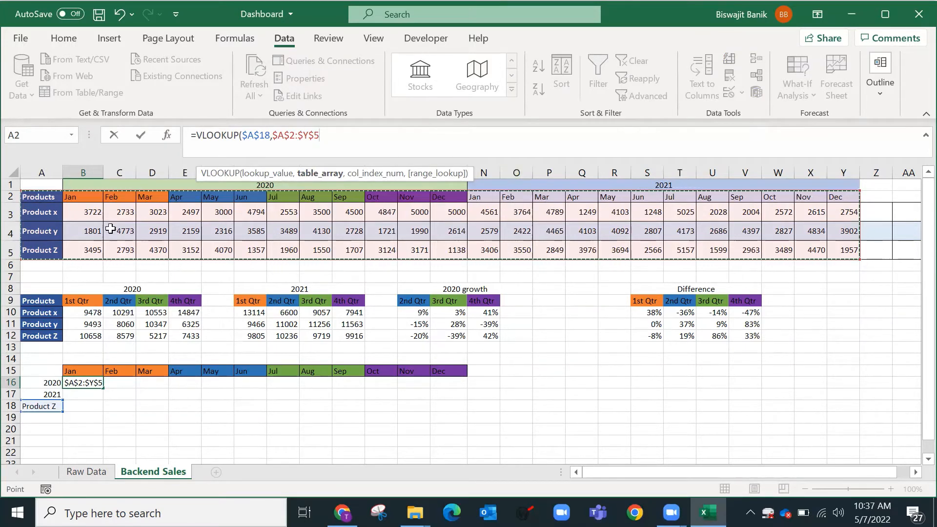
pyautogui.moveTo(49, 197); pyautogui.dragTo(274, 222)
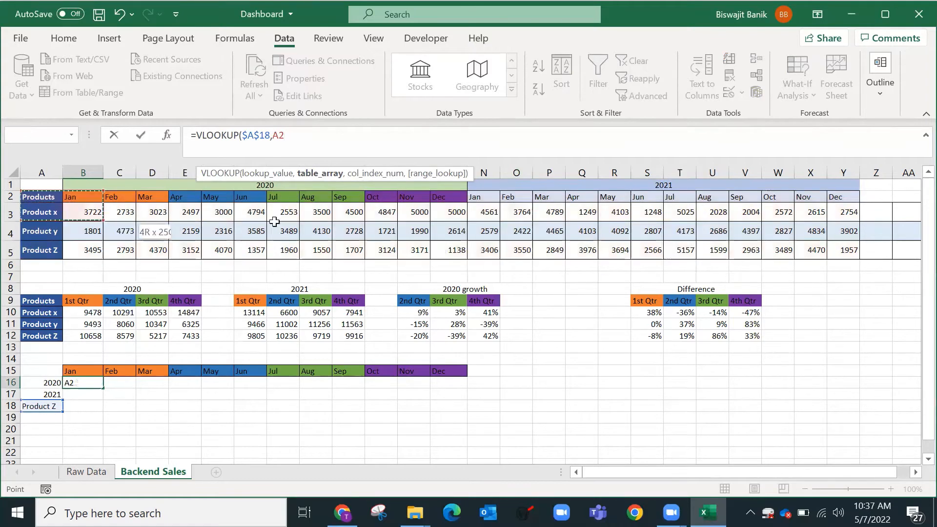
pyautogui.moveTo(421, 248); pyautogui.dragTo(450, 248)
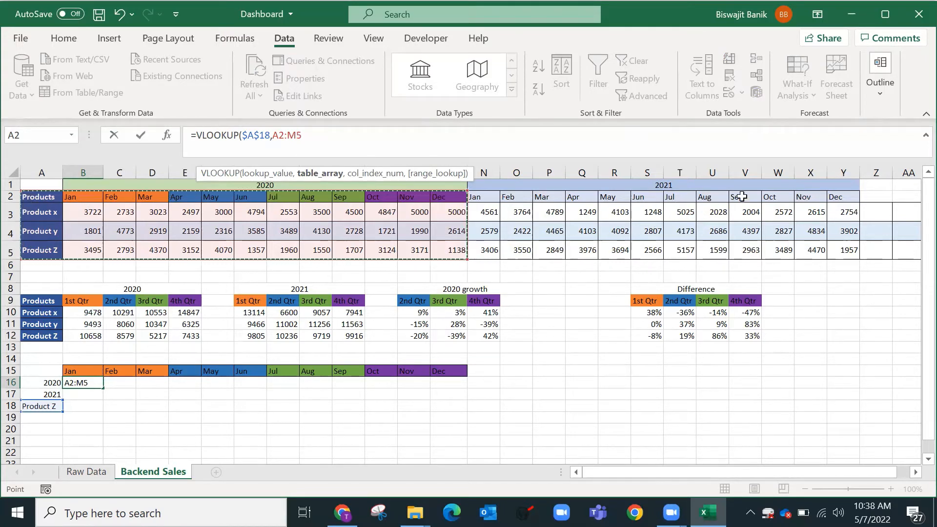
pyautogui.click(836, 195)
pyautogui.press('Escape')
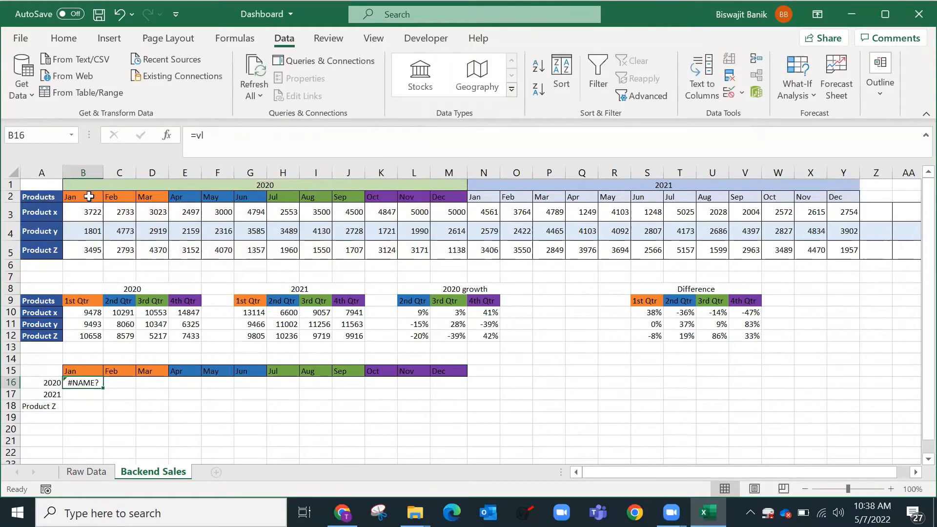
# Step: Change the B2 header to Jan 2020 and fill the month-year headers across row 2 through Dec-21 in Y2
pyautogui.click(87, 195)
pyautogui.click(253, 136)
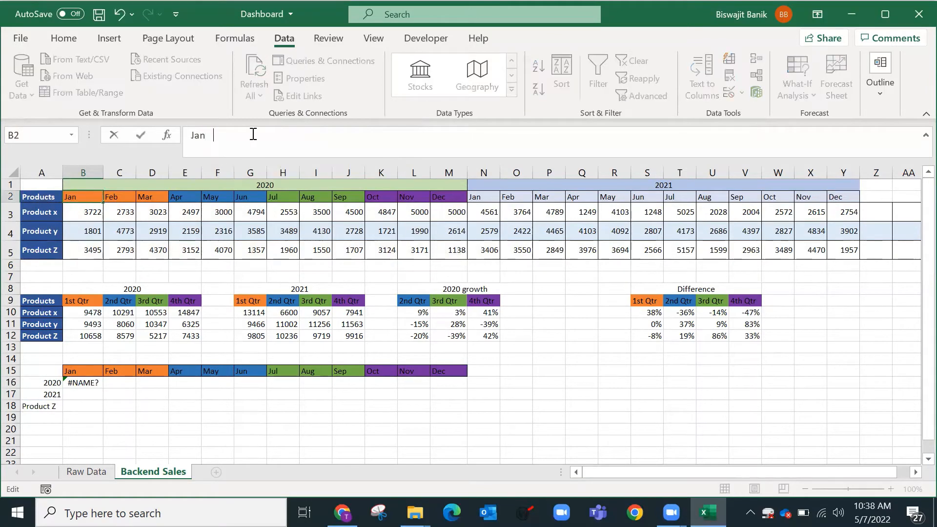
pyautogui.write('2020')
pyautogui.hotkey('ctrl', 'Return')
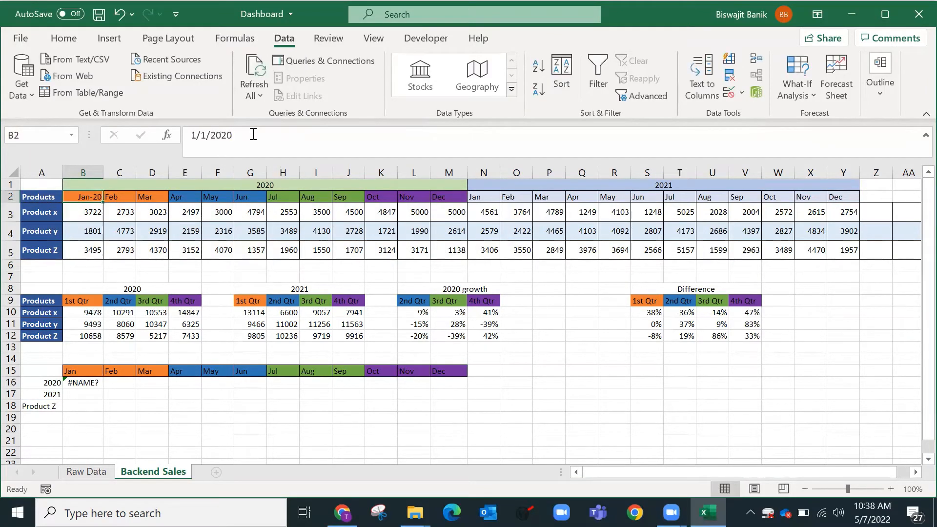
pyautogui.moveTo(103, 201); pyautogui.dragTo(855, 201)
pyautogui.click(835, 196)
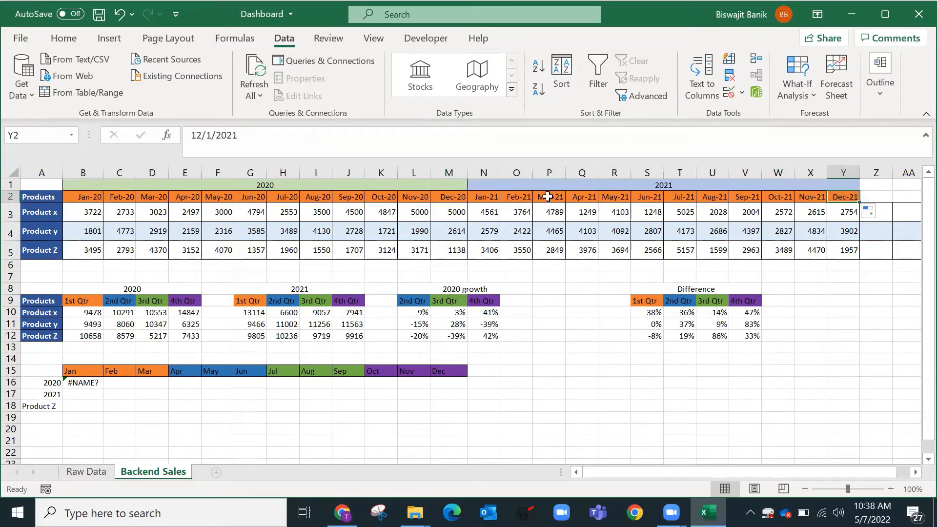
pyautogui.click(490, 194)
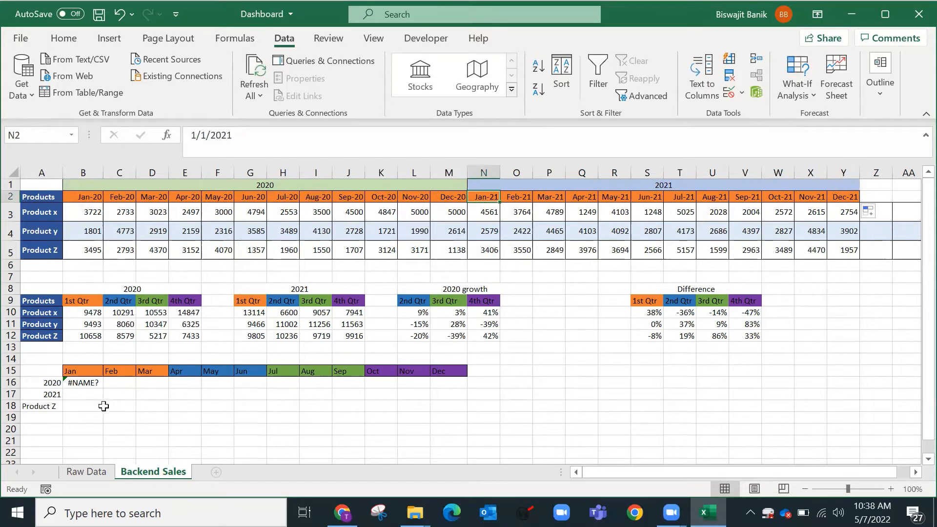
# Step: Clear the incomplete lookup entry from cell B16
pyautogui.click(80, 382)
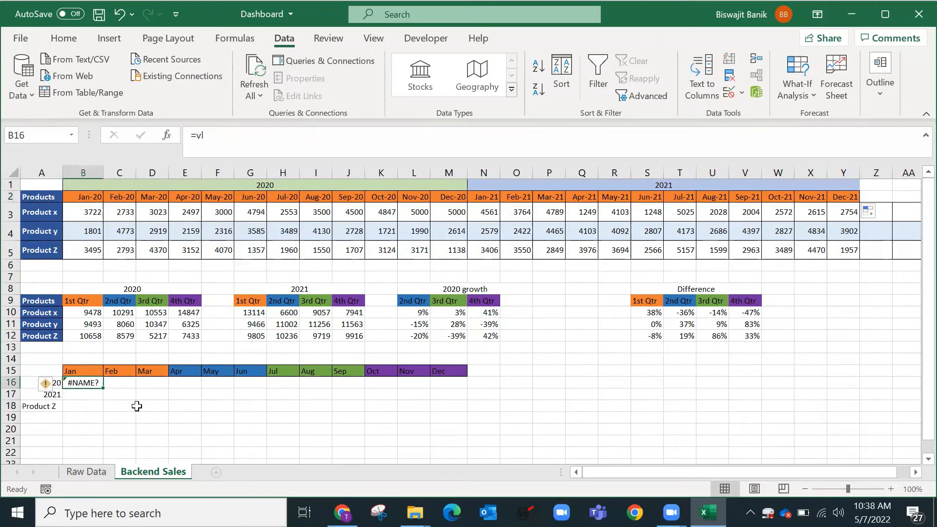
pyautogui.click(85, 371)
pyautogui.click(95, 389)
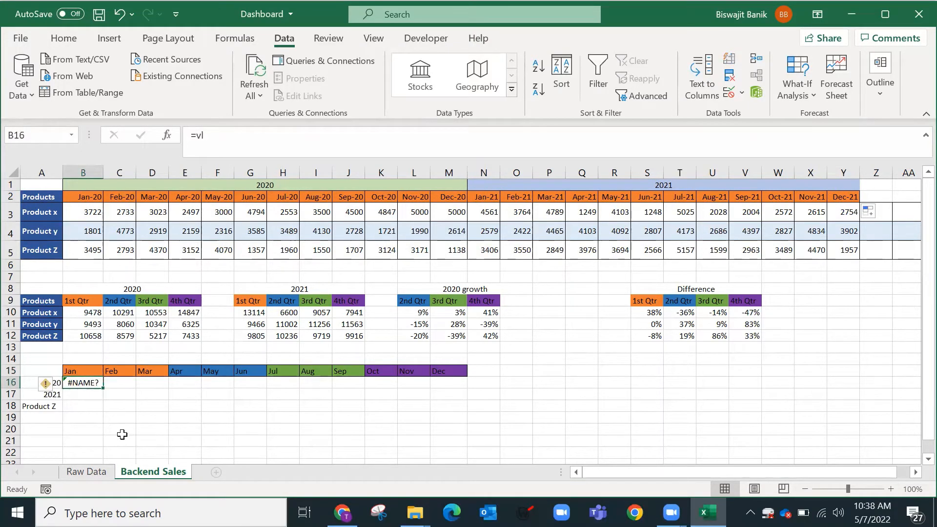
pyautogui.press('Delete')
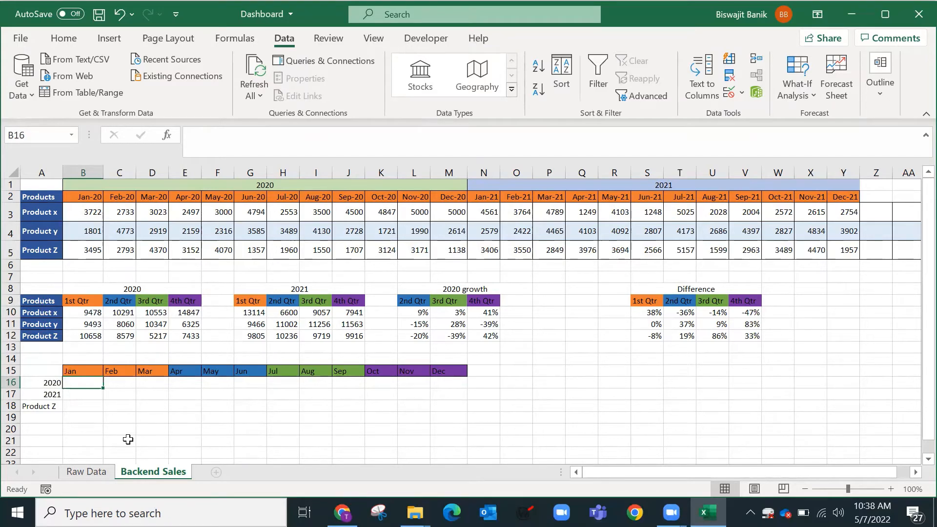
# Step: Start a VLOOKUP in B16 with $A$18 as the lookup value and $A$2:$Y$5 as the table array
pyautogui.write('=')
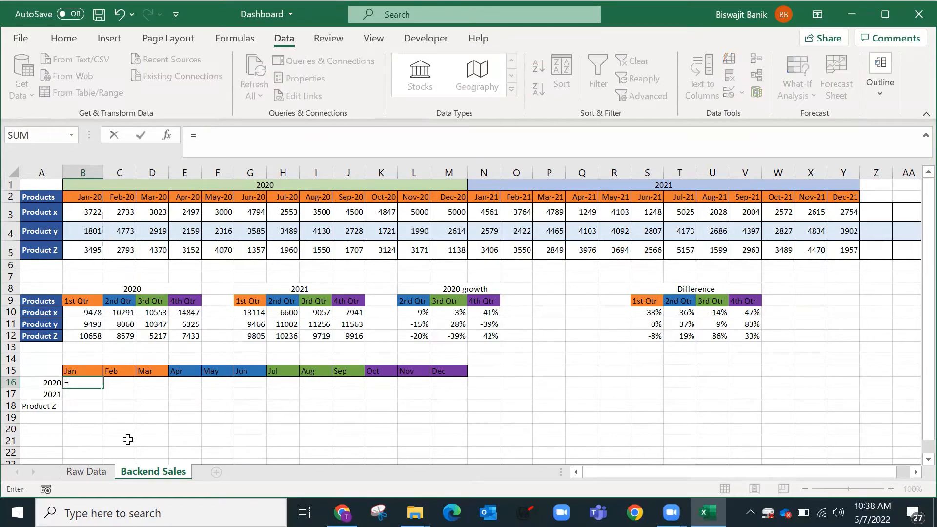
pyautogui.write('vl')
pyautogui.press('Tab')
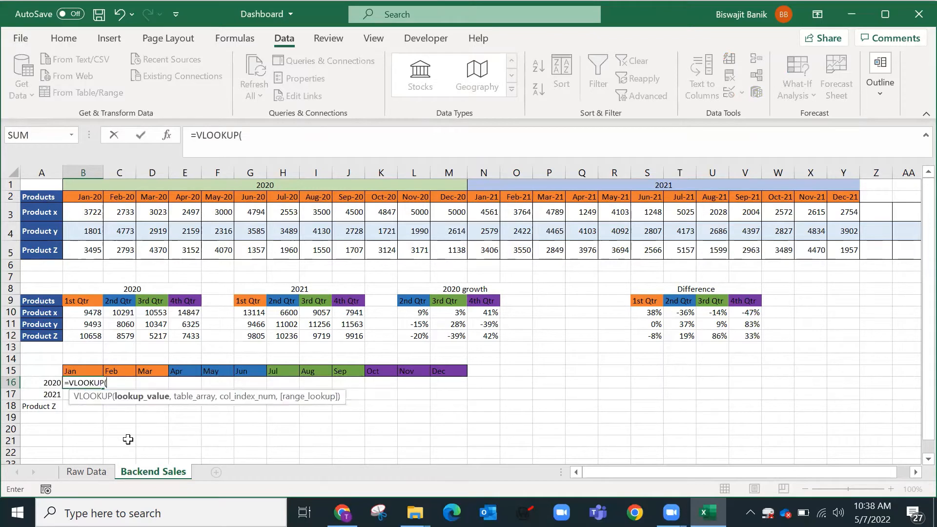
pyautogui.press('Left')
pyautogui.press('Down')
pyautogui.press('Down')
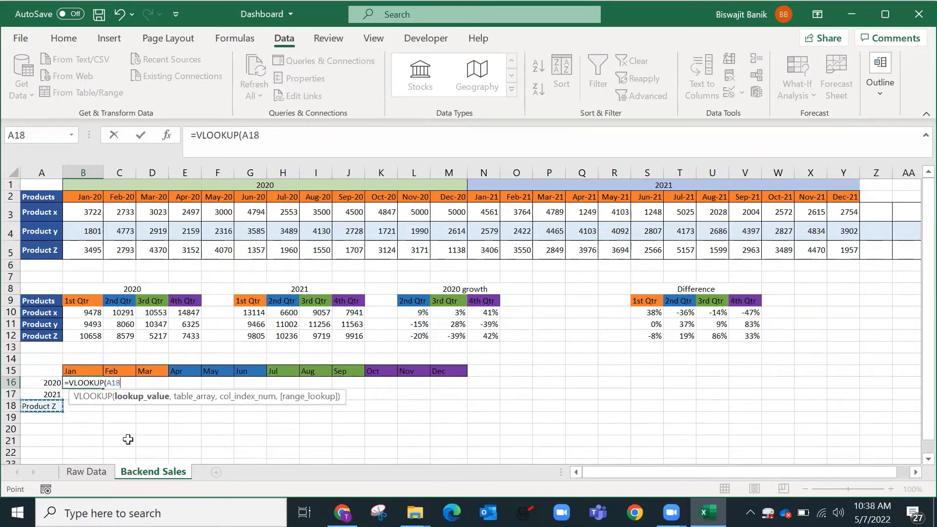
pyautogui.press('F4')
pyautogui.write(',')
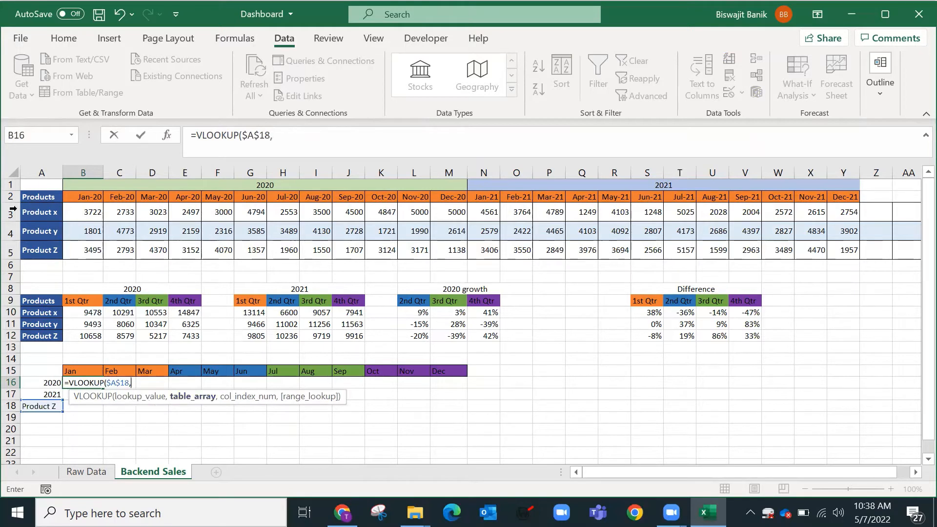
pyautogui.moveTo(20, 199); pyautogui.dragTo(857, 259)
pyautogui.press('F4')
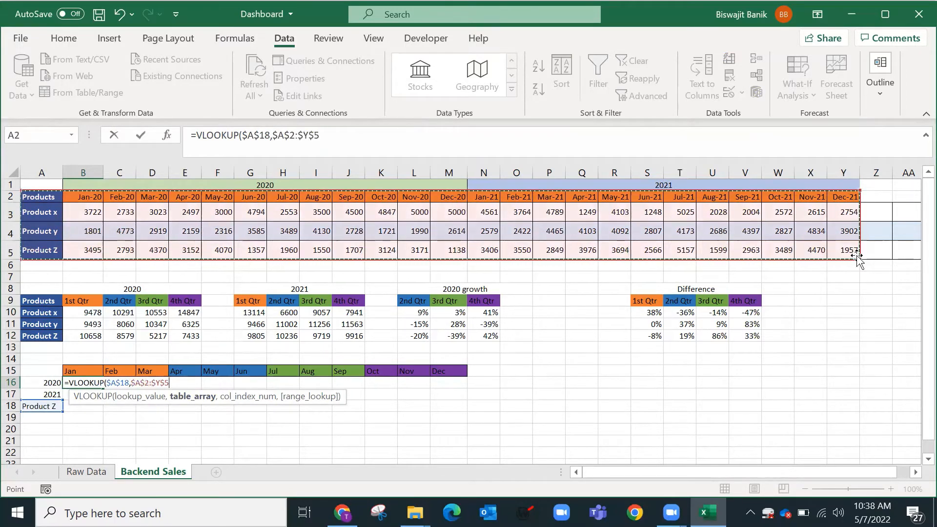
pyautogui.write(',')
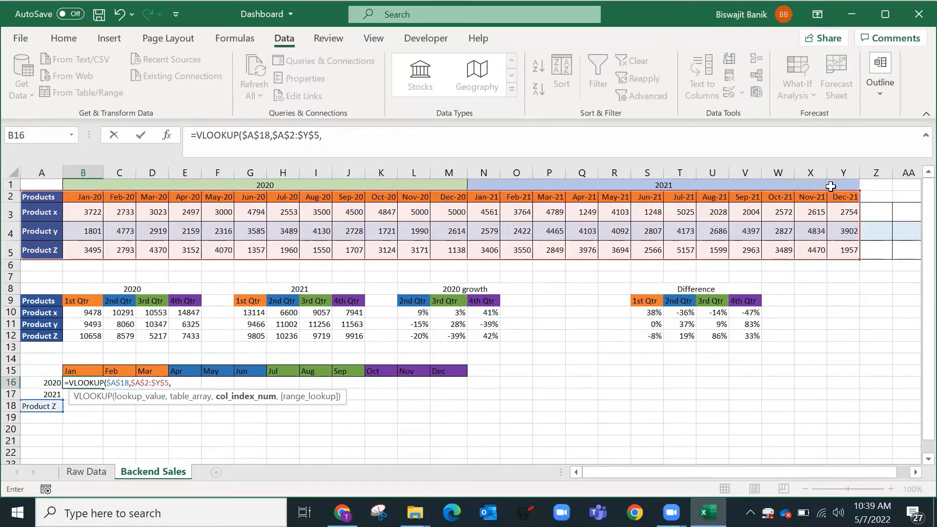
# Step: Nest a MATCH function as the VLOOKUP's column index, with B$15&$A$16 as its lookup value
pyautogui.write('ma')
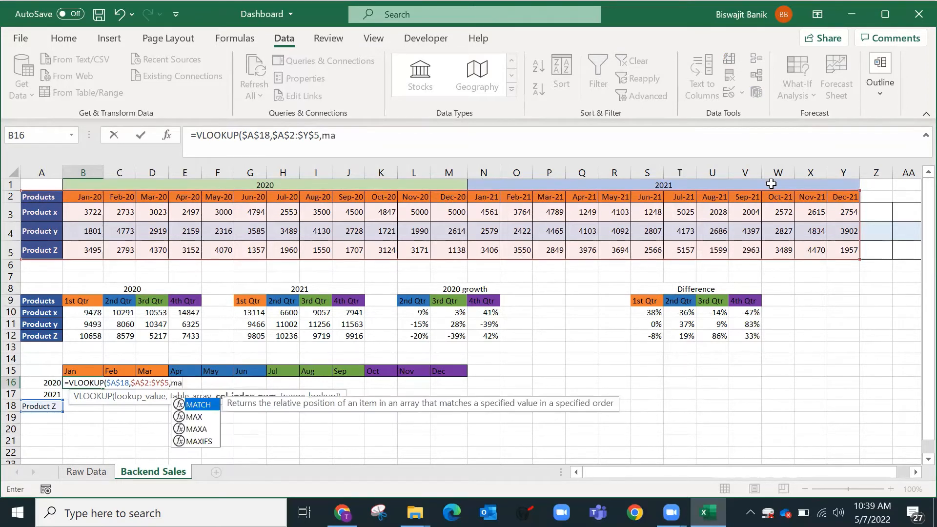
pyautogui.press('Tab')
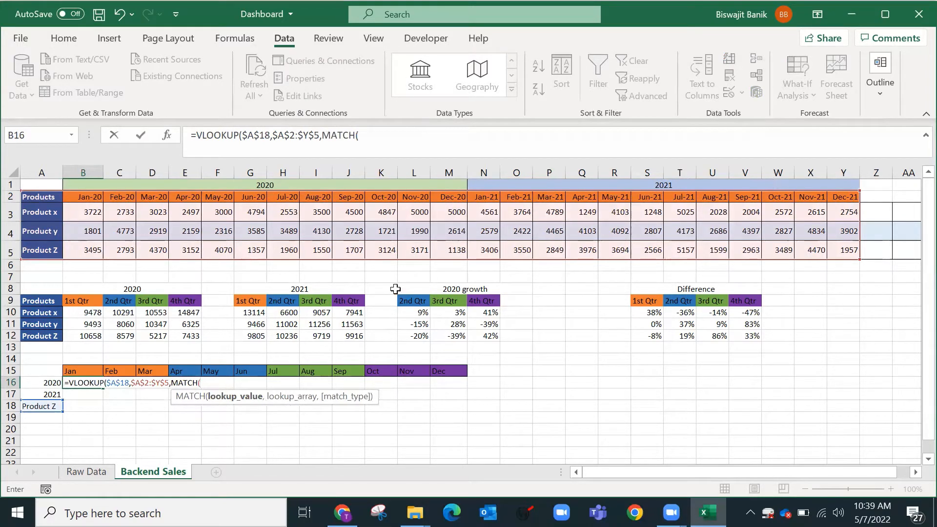
pyautogui.click(83, 371)
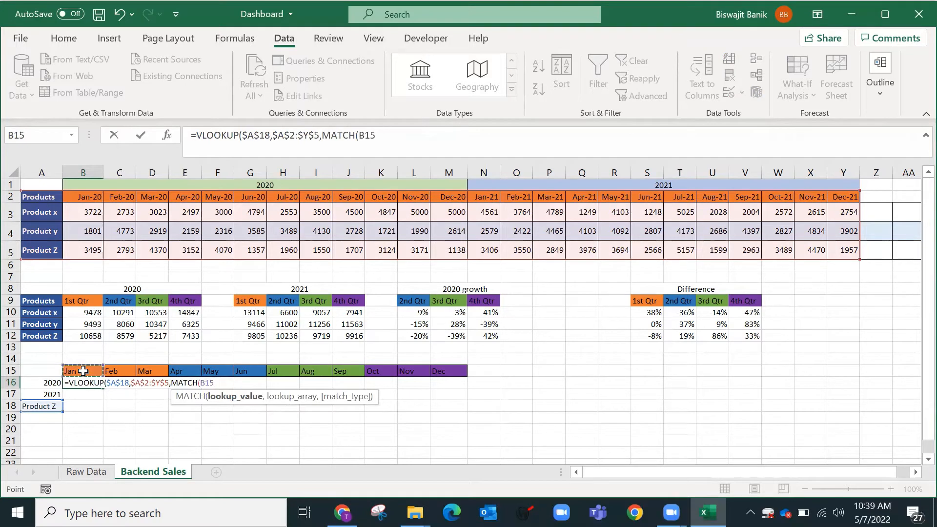
pyautogui.write('&')
pyautogui.click(42, 383)
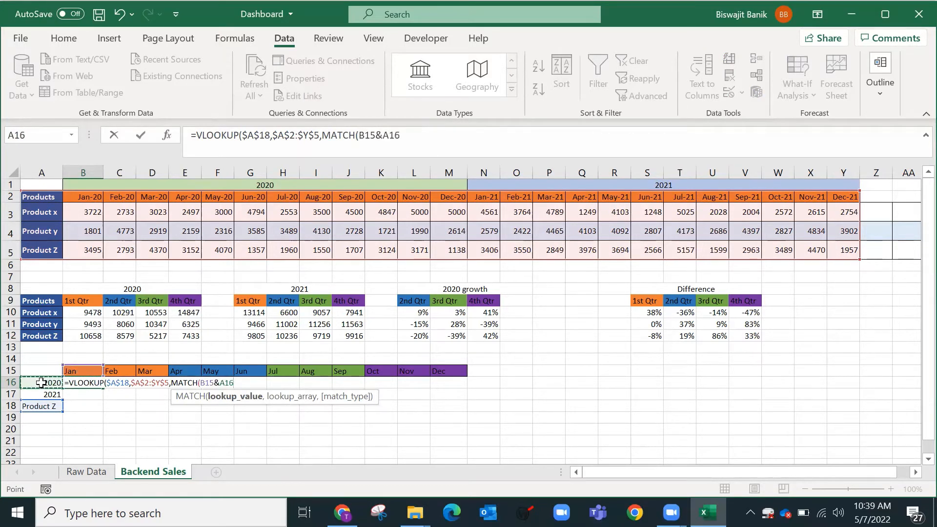
pyautogui.click(359, 135)
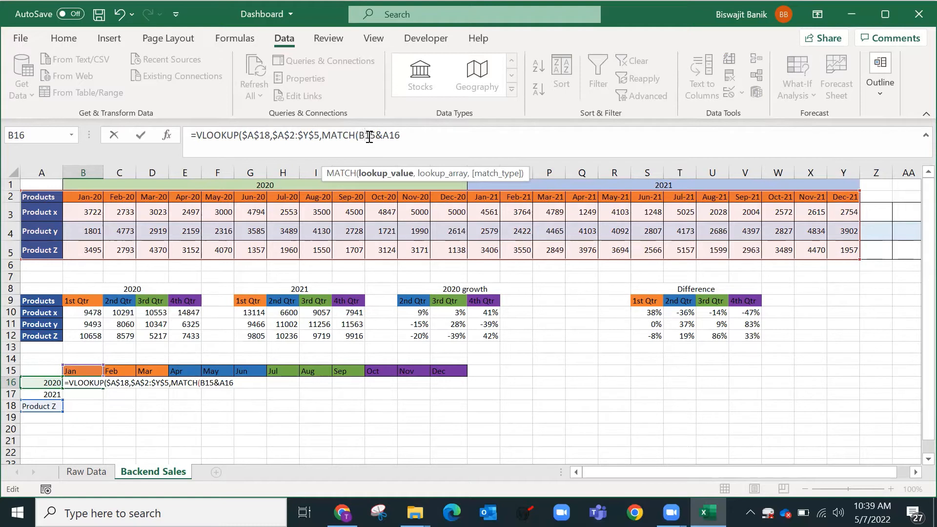
pyautogui.press('F4')
pyautogui.press('F4')
pyautogui.click(412, 135)
pyautogui.doubleClick(393, 135)
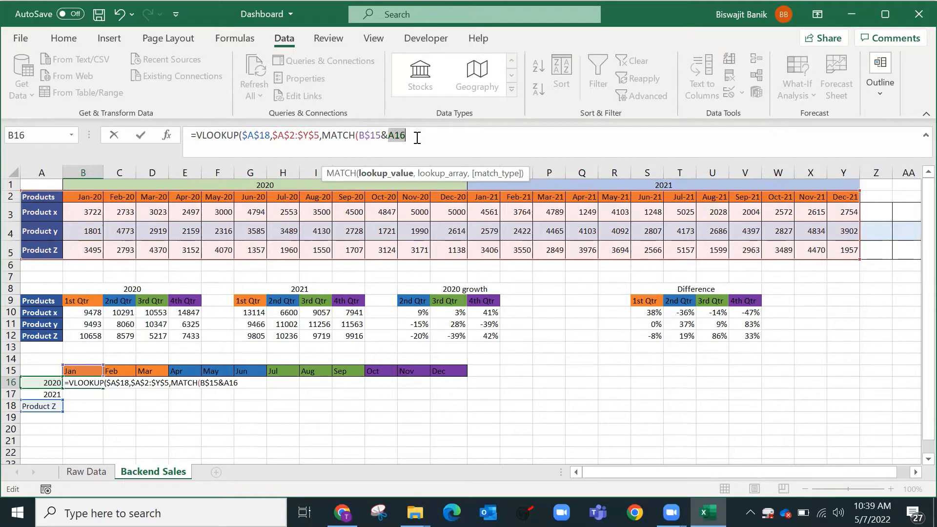
pyautogui.press('F4')
pyautogui.click(426, 132)
pyautogui.write(',')
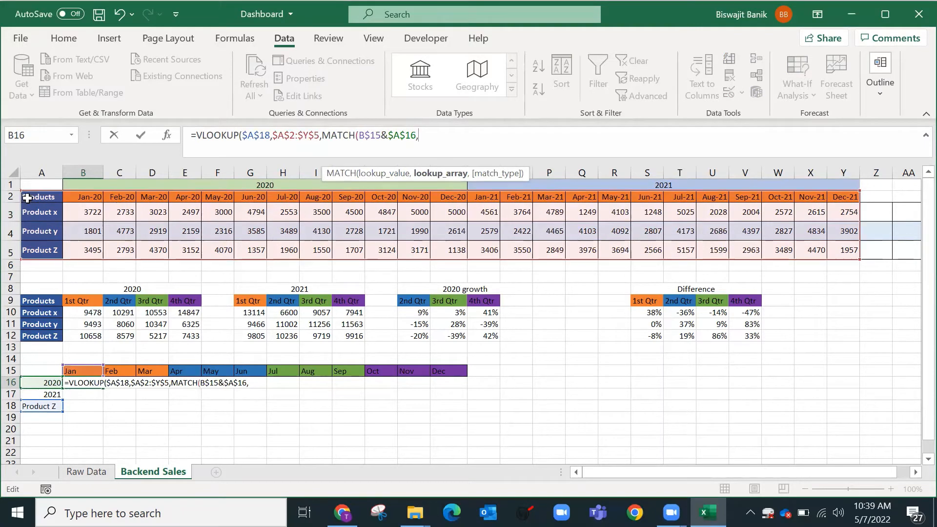
# Step: Complete the B16 formula with $A$2:$Y$2 as the MATCH lookup array and 0 for exact matching in both functions
pyautogui.moveTo(26, 197); pyautogui.dragTo(824, 195)
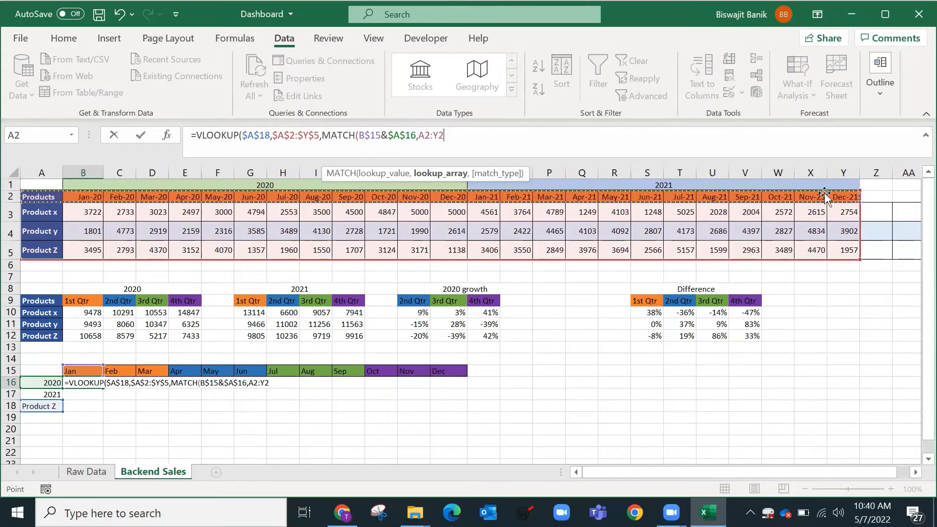
pyautogui.press('F4')
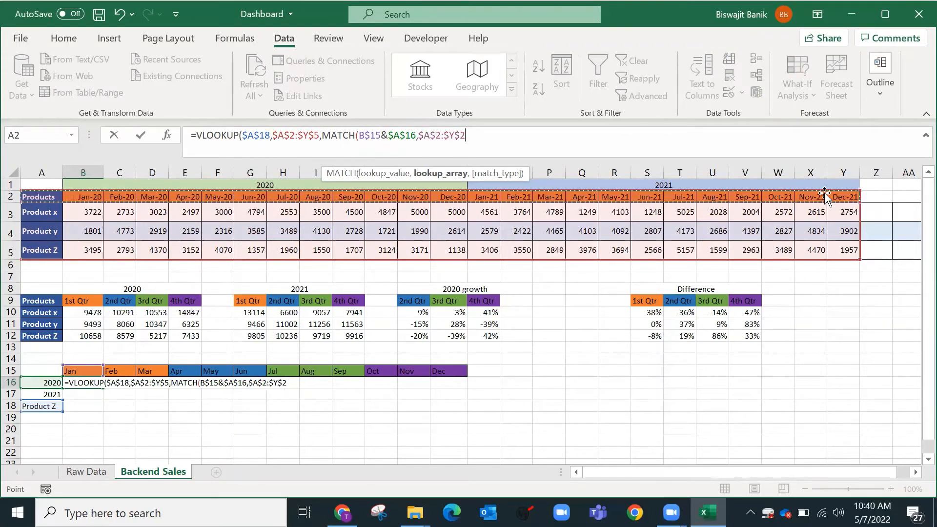
pyautogui.write(',0)')
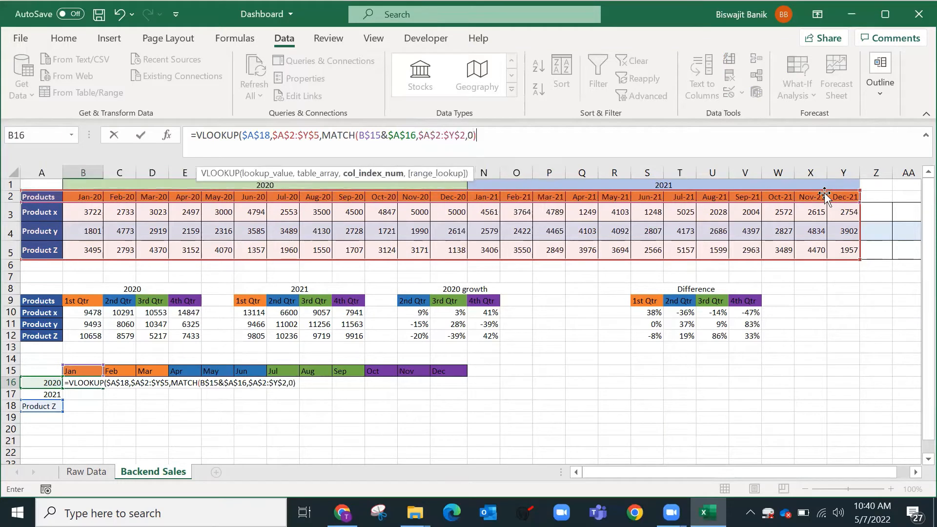
pyautogui.write(',0)')
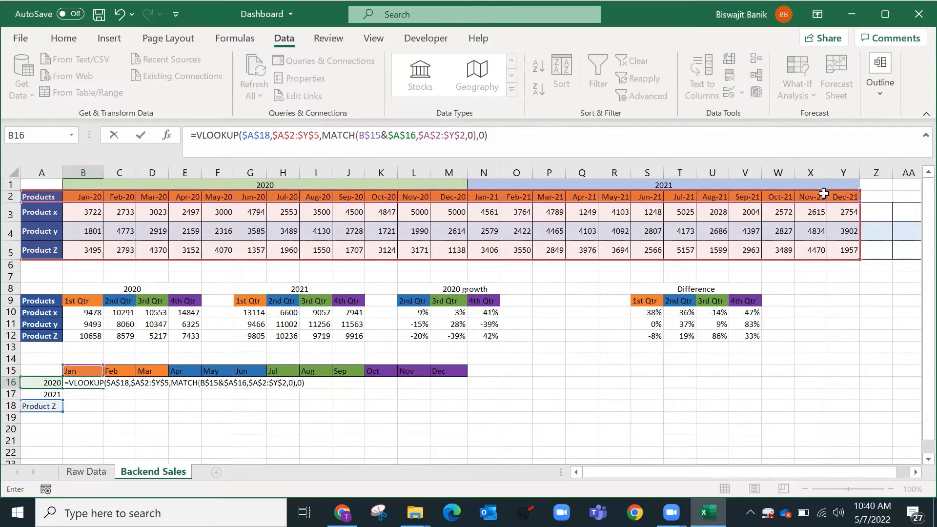
pyautogui.press('Return')
pyautogui.press('Up')
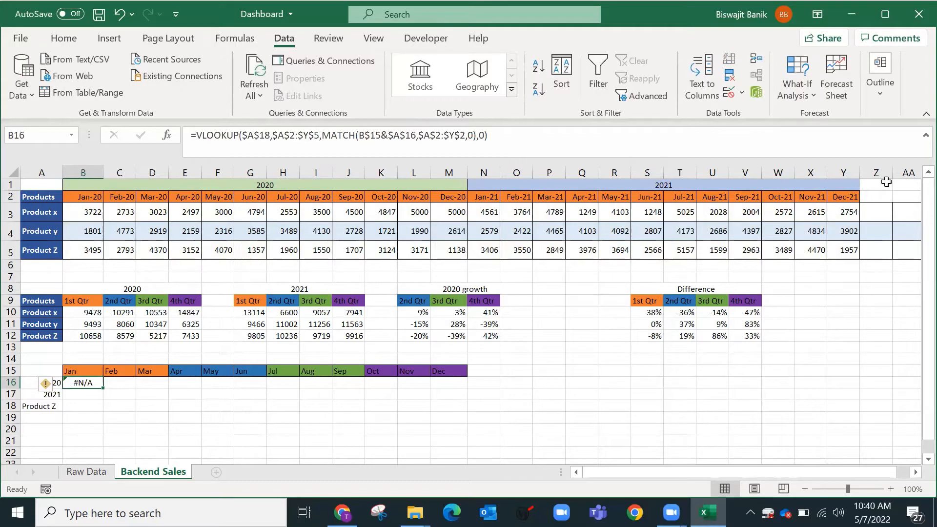
# Step: Evaluate the B16 formula step by step through the MATCH result, then close the evaluation
pyautogui.click(340, 40)
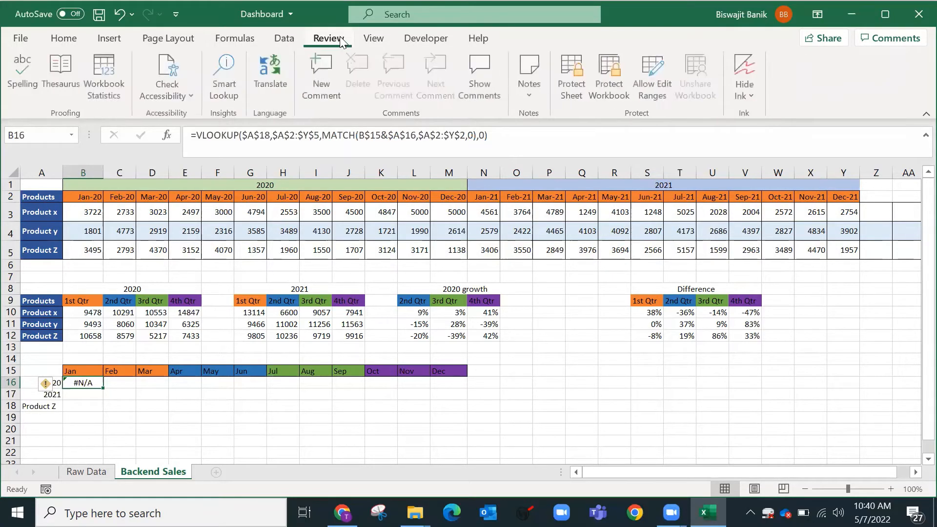
pyautogui.click(376, 40)
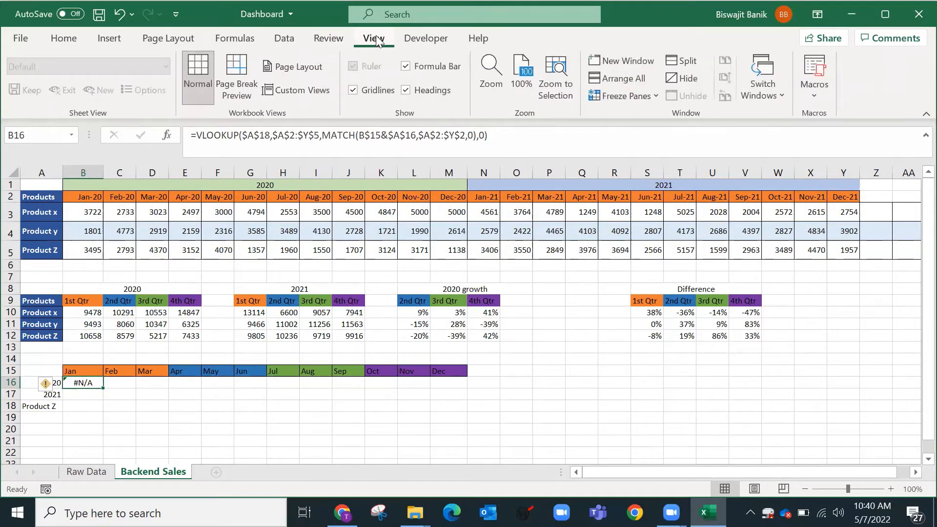
pyautogui.click(239, 42)
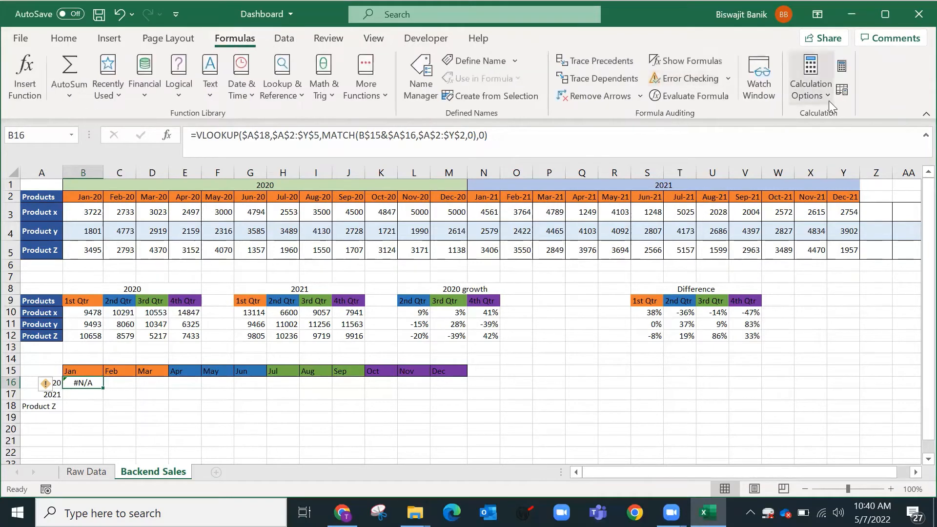
pyautogui.click(687, 95)
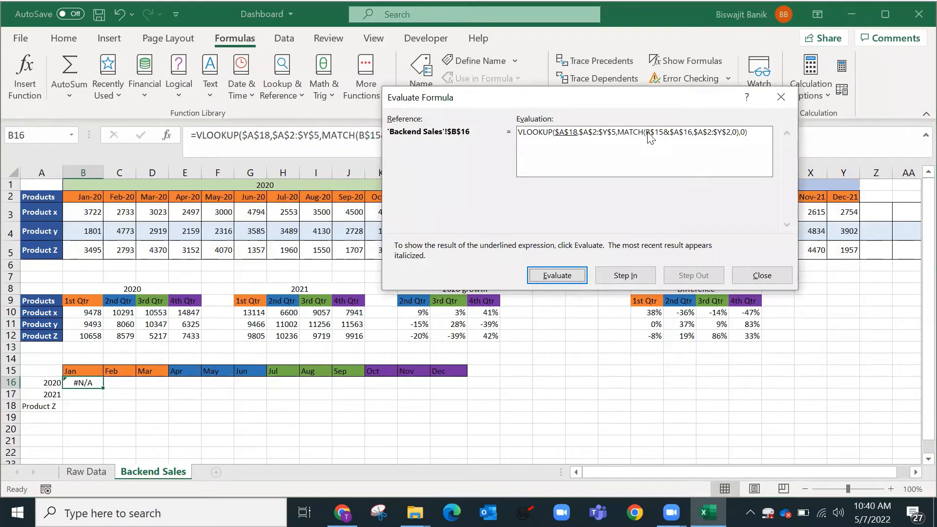
pyautogui.click(554, 277)
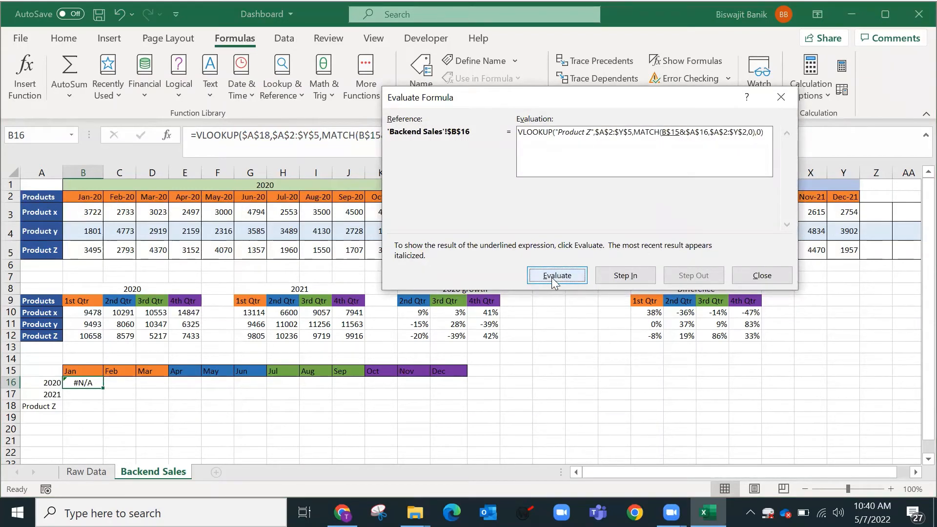
pyautogui.click(565, 281)
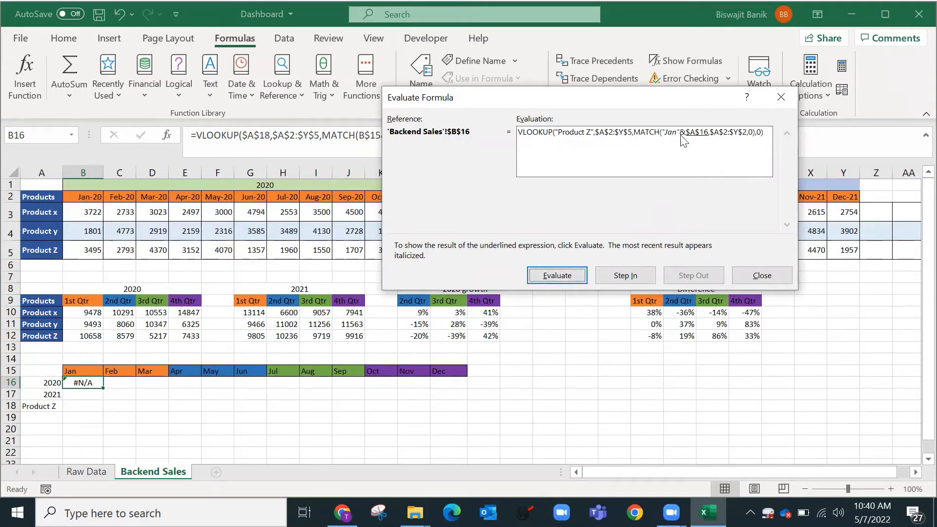
pyautogui.click(579, 278)
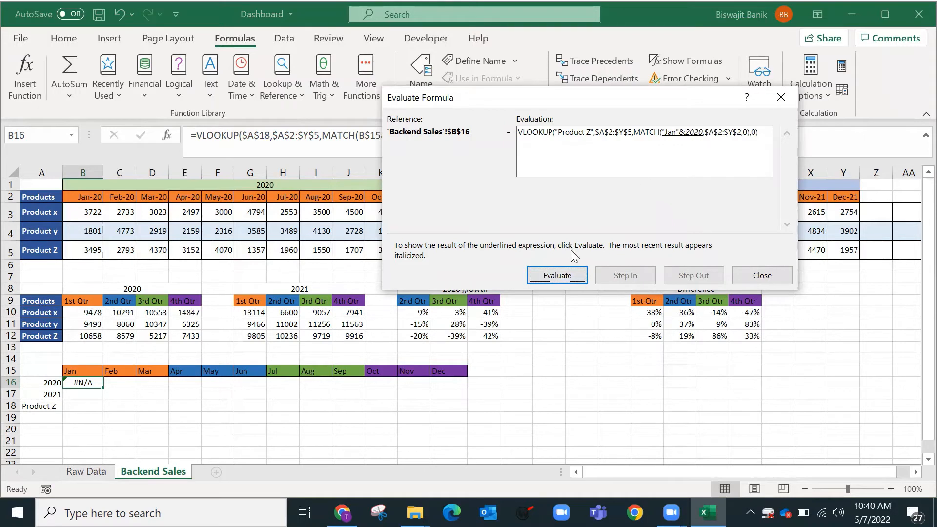
pyautogui.click(578, 277)
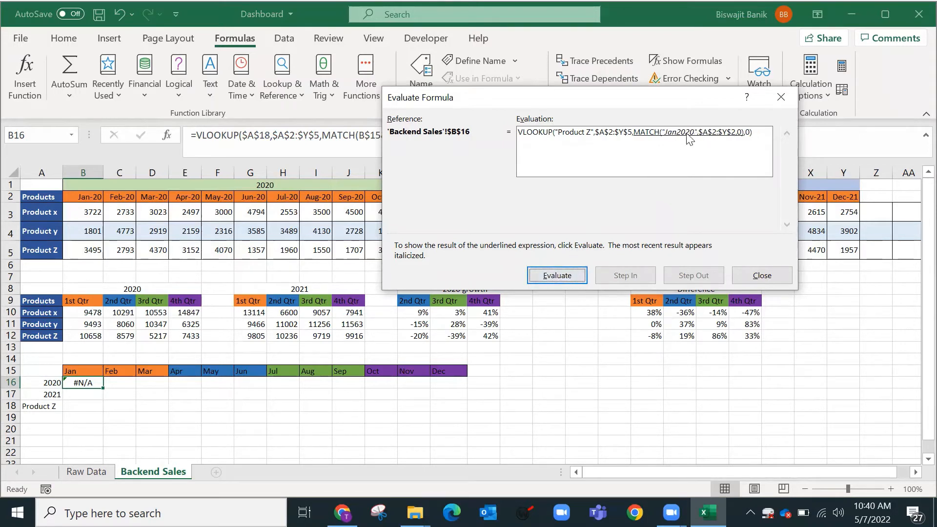
pyautogui.click(572, 278)
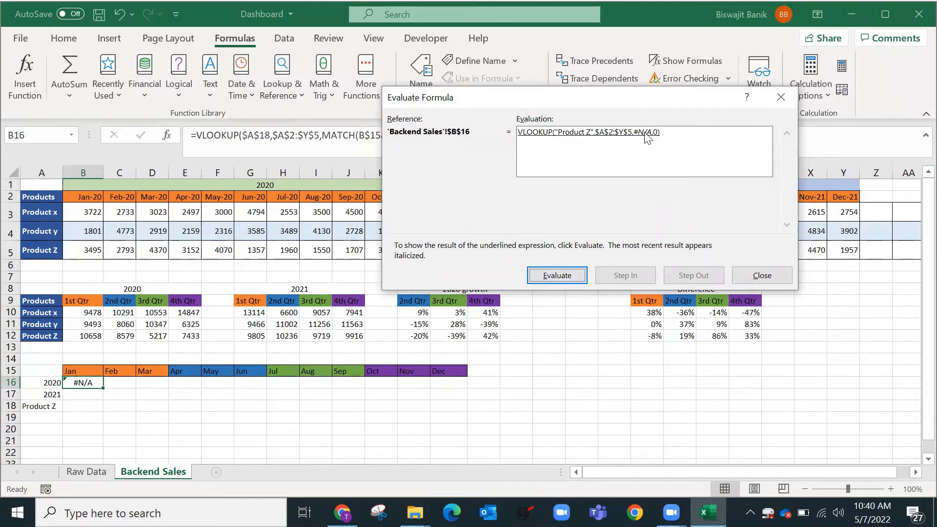
pyautogui.click(780, 96)
# Step: Copy the MATCH lookup-value expression from B16 into B14 as the standalone formula =B$15&$A$16
pyautogui.click(92, 355)
pyautogui.click(91, 373)
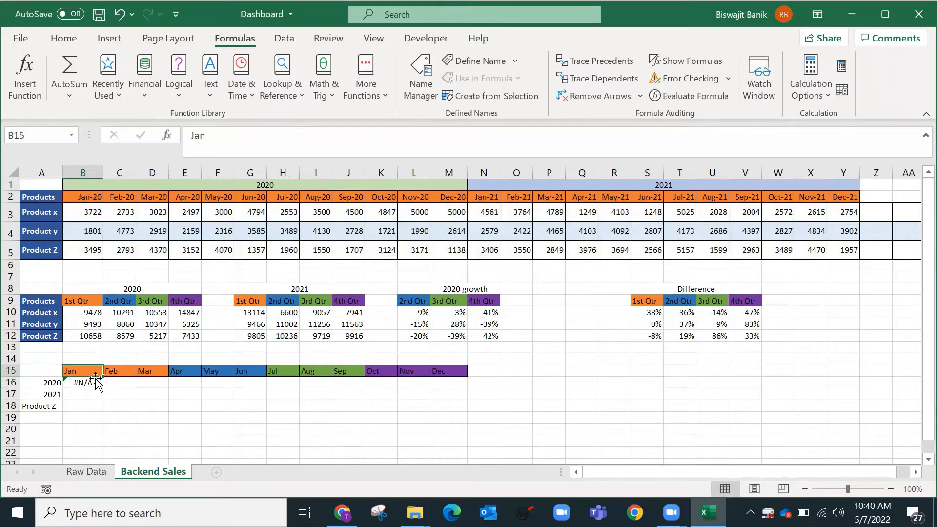
pyautogui.click(92, 383)
pyautogui.moveTo(360, 136); pyautogui.dragTo(416, 135)
pyautogui.hotkey('ctrl', 'c')
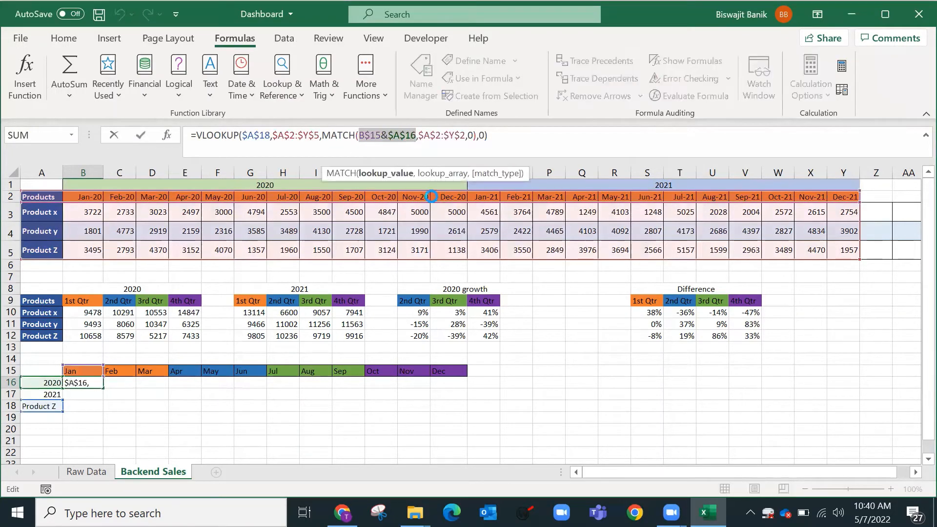
pyautogui.press('Return')
pyautogui.click(92, 357)
pyautogui.hotkey('ctrl', 'v')
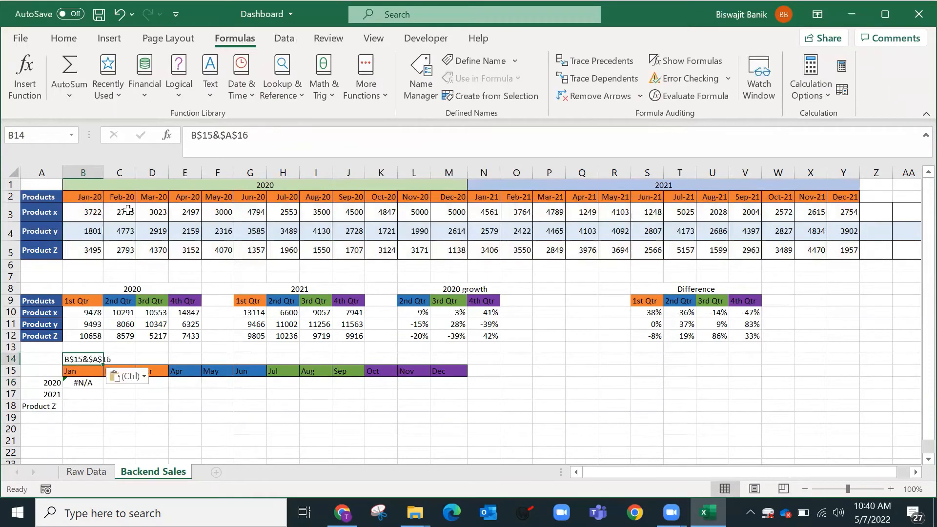
pyautogui.click(189, 136)
pyautogui.write('=')
pyautogui.press('Return')
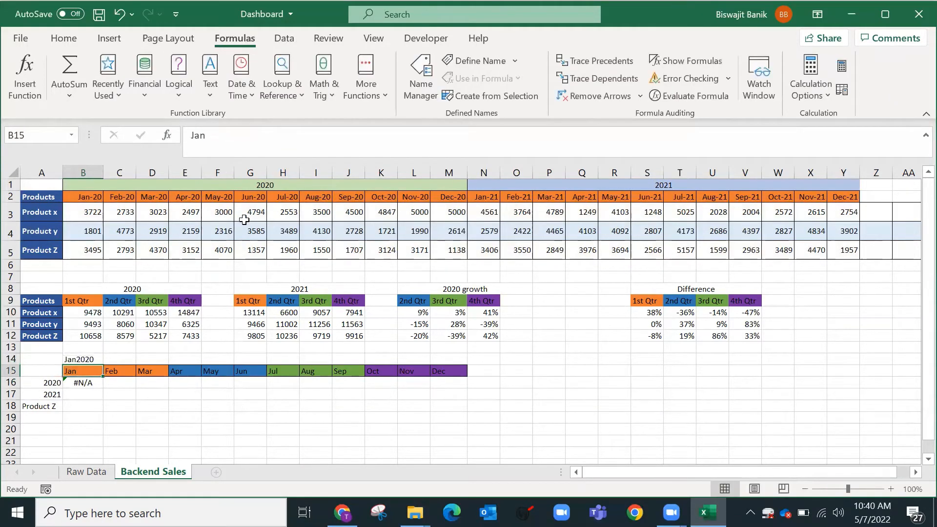
pyautogui.press('Up')
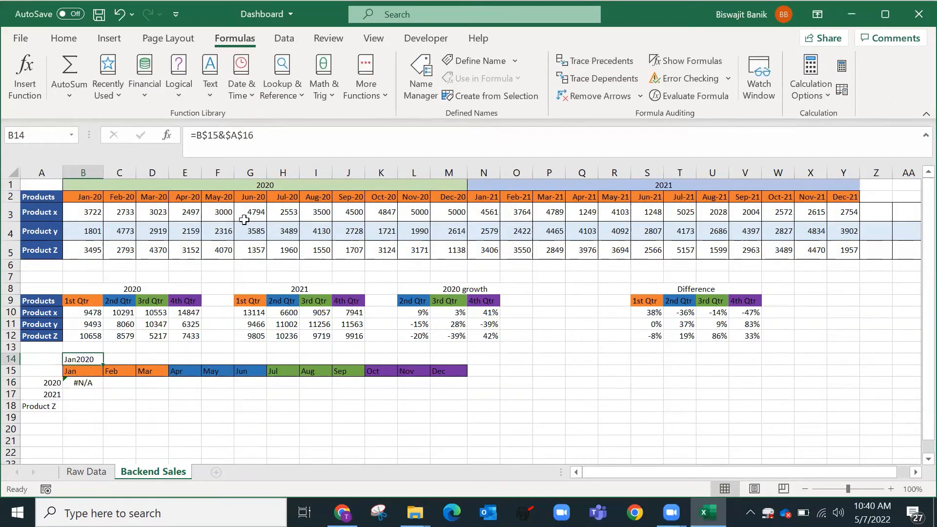
# Step: Inspect the value and number format of the B2 header against the B16 lookup formula and the B15 month label
pyautogui.click(90, 196)
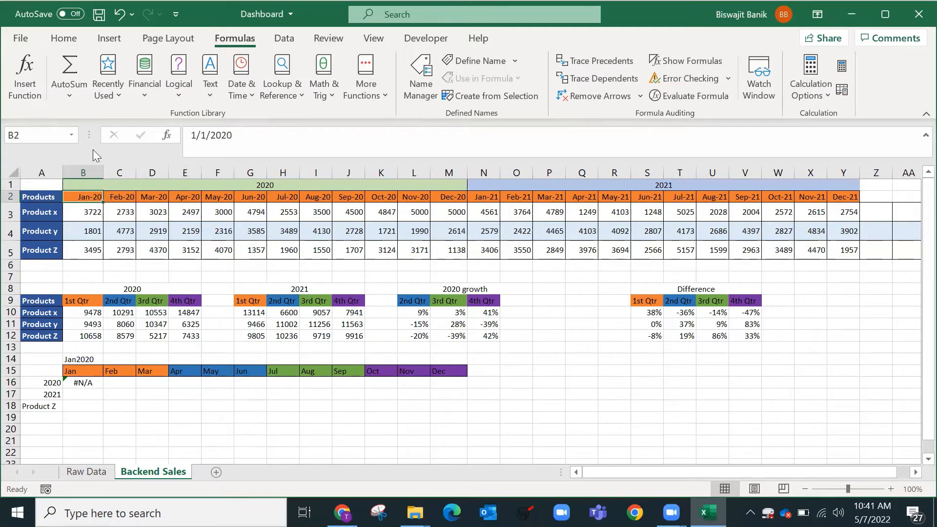
pyautogui.click(71, 40)
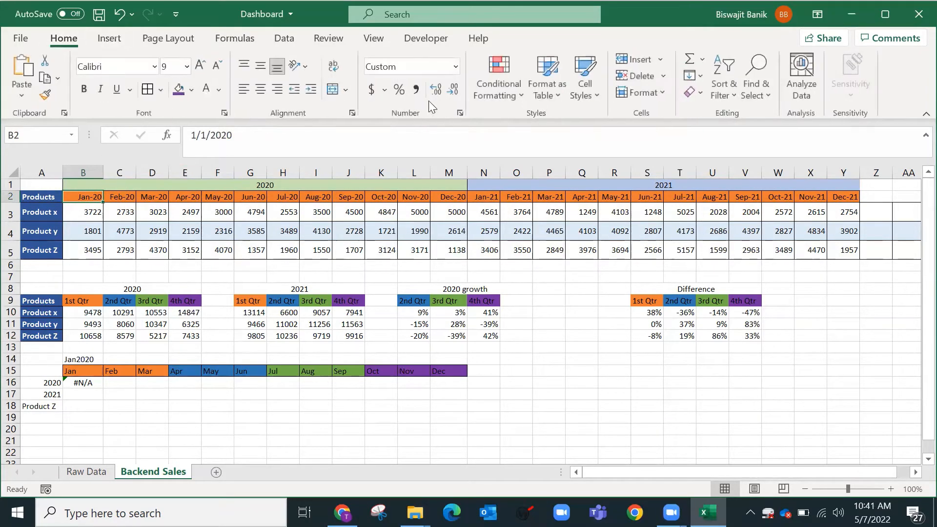
pyautogui.click(454, 68)
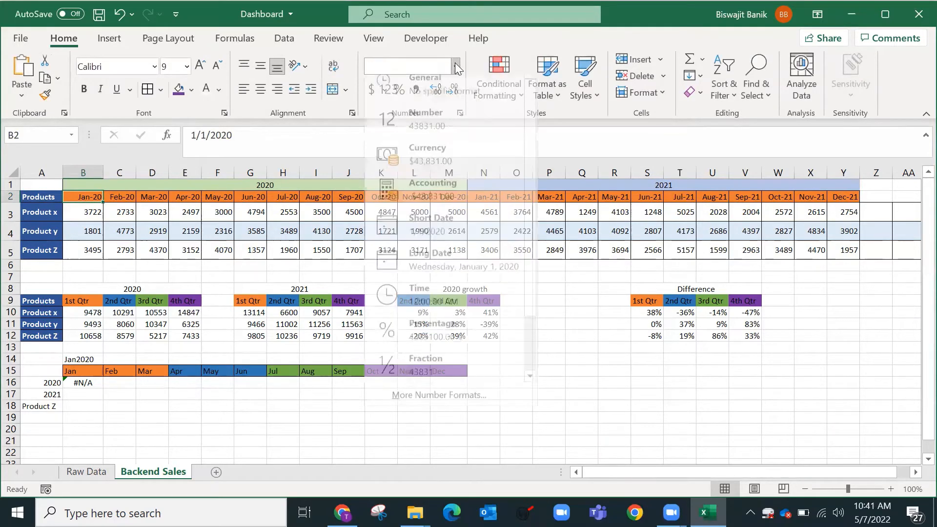
pyautogui.click(90, 199)
pyautogui.click(82, 383)
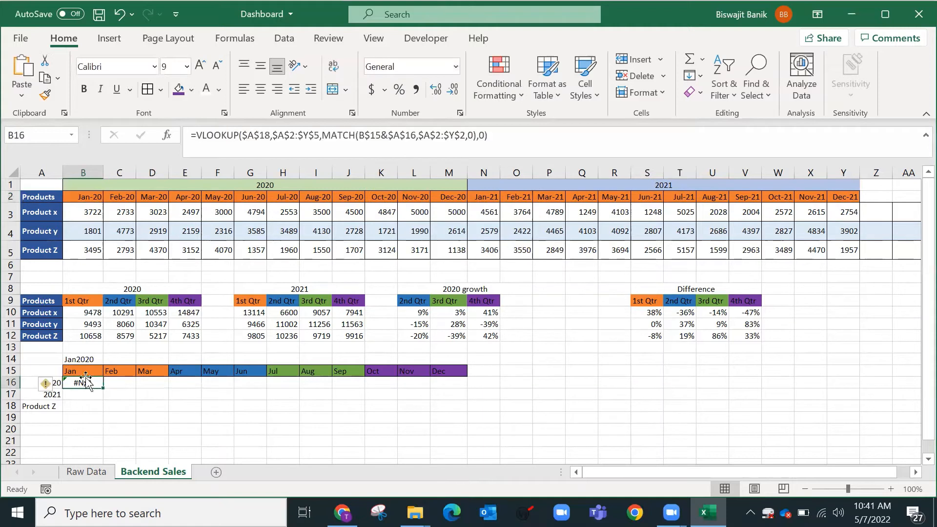
pyautogui.click(83, 370)
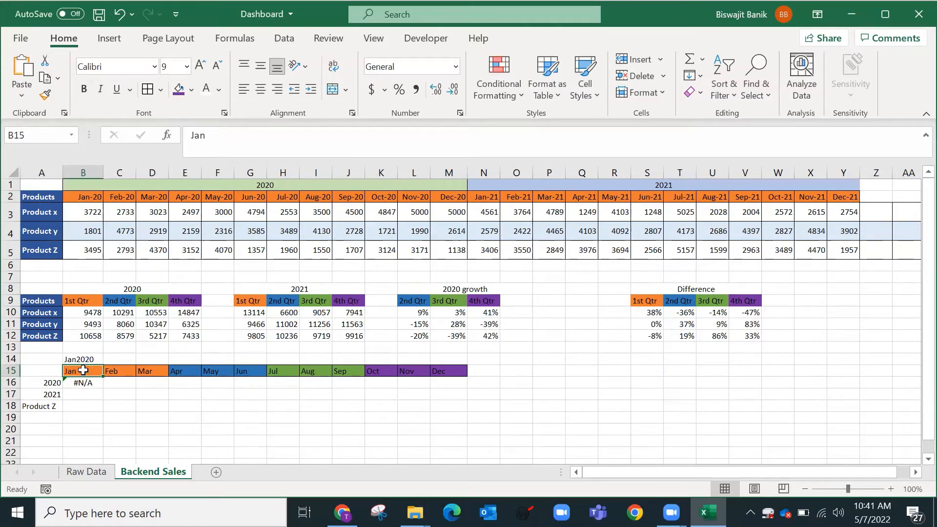
# Step: Insert a blank row above the Products and month header row of the monthly sales table
pyautogui.click(10, 196)
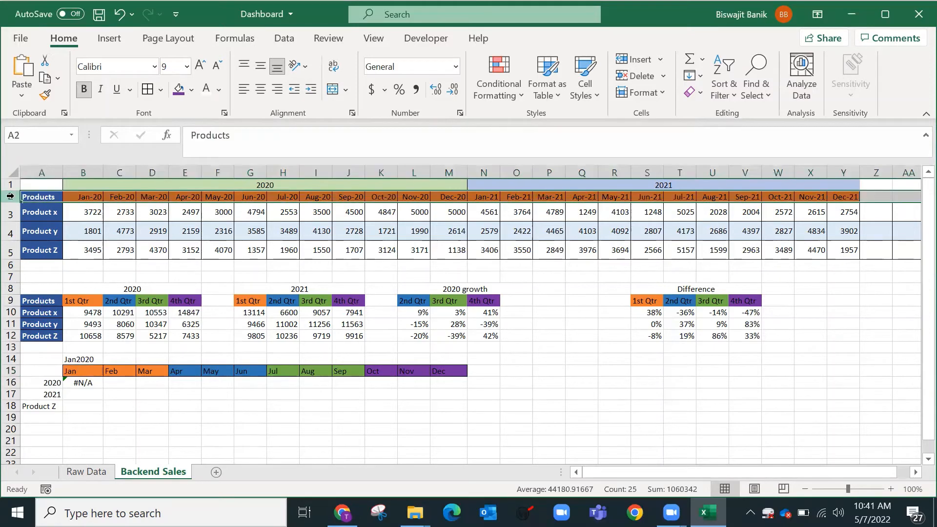
pyautogui.hotkey('ctrl', 'shift', '=')
pyautogui.press('Down')
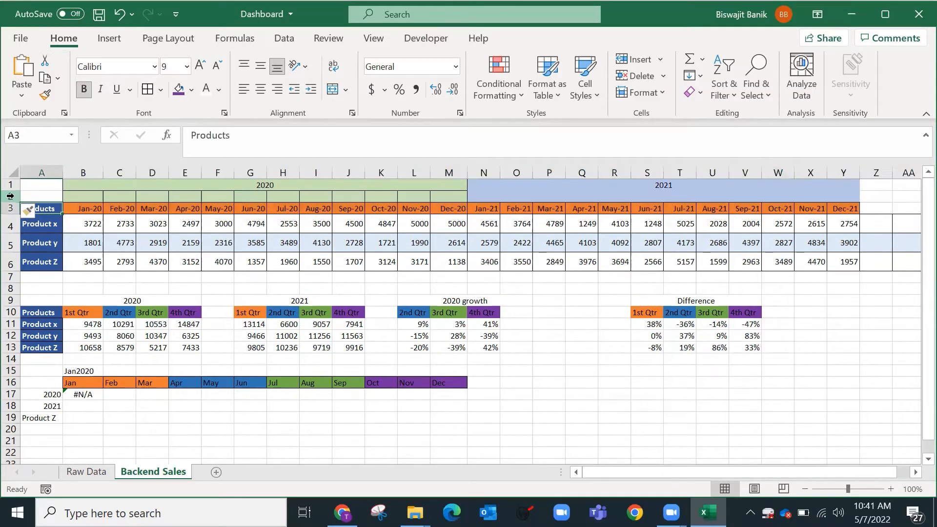
# Step: Replace the 2020 date headers in B3:M3 with the text series Jan to Dec, and copy it over the 2021 headers in N3:Y3
pyautogui.press('Right')
pyautogui.write('Jan')
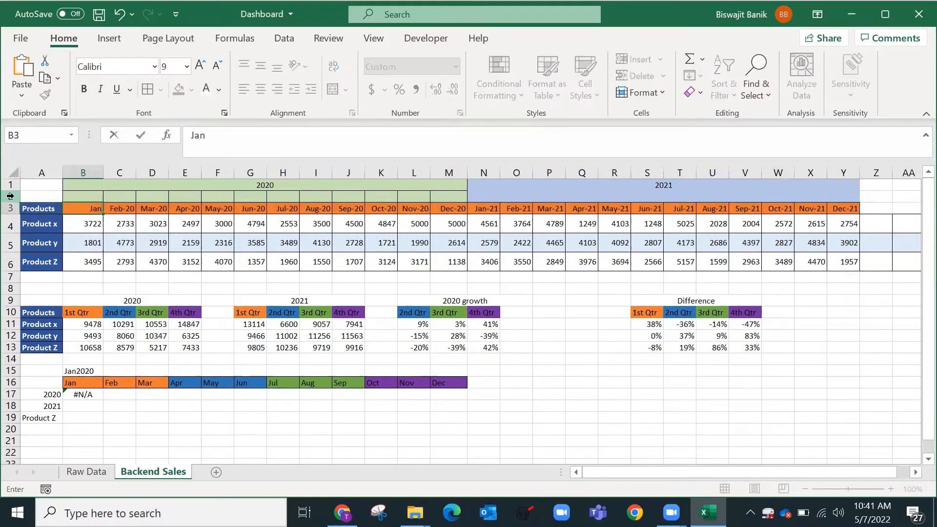
pyautogui.press('Return')
pyautogui.press('Up')
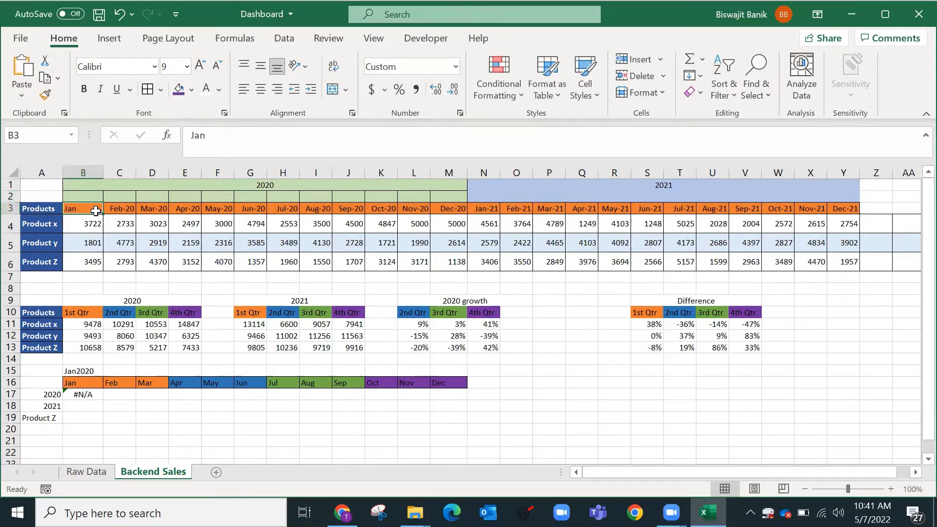
pyautogui.moveTo(105, 213); pyautogui.dragTo(467, 215)
pyautogui.hotkey('ctrl', 'c')
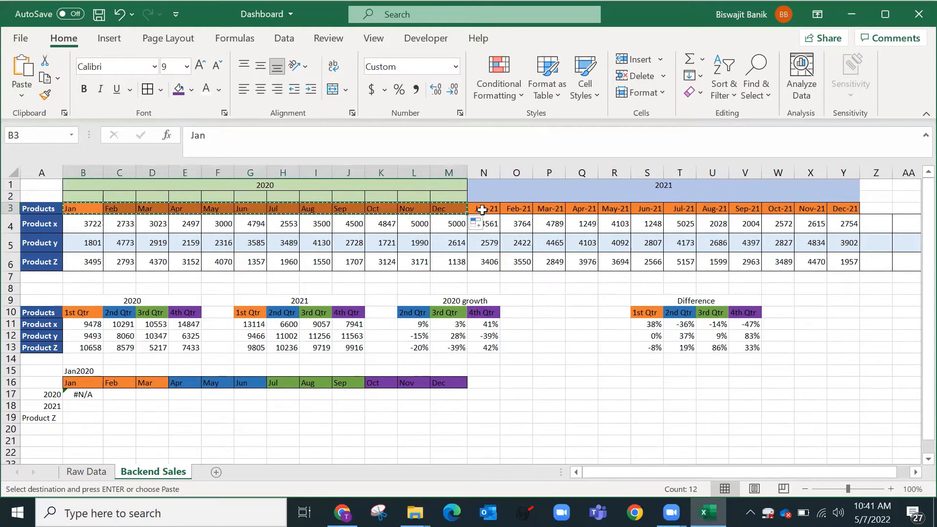
pyautogui.click(482, 209)
pyautogui.hotkey('ctrl', 'v')
# Step: Remove the fill color from the whole of the inserted row 2
pyautogui.click(480, 195)
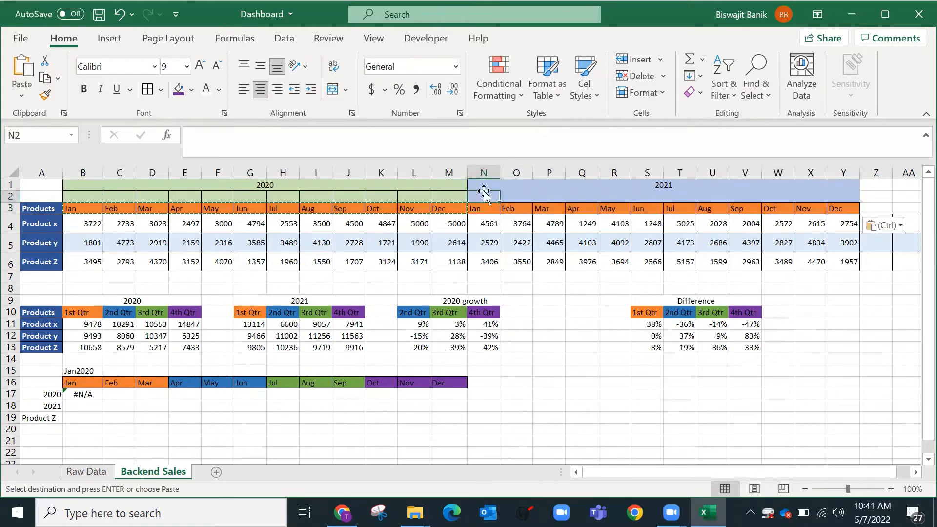
pyautogui.click(432, 185)
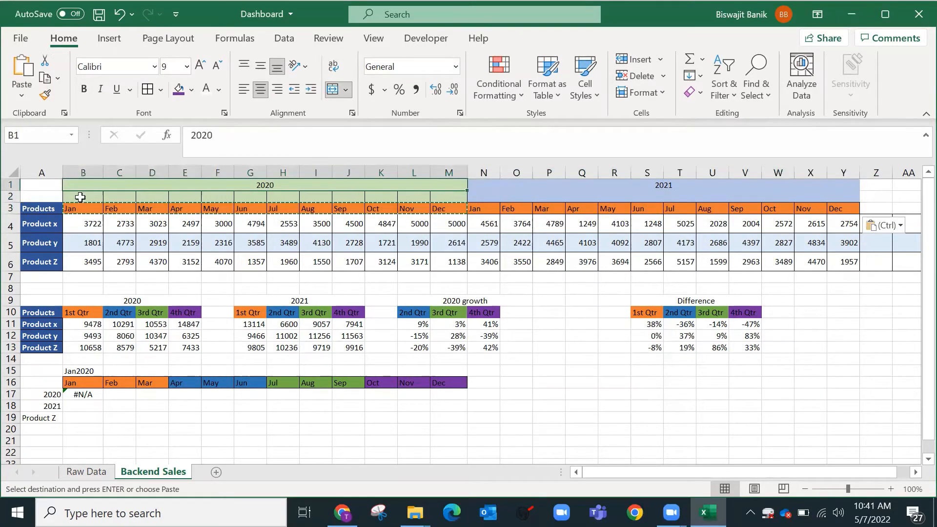
pyautogui.click(10, 196)
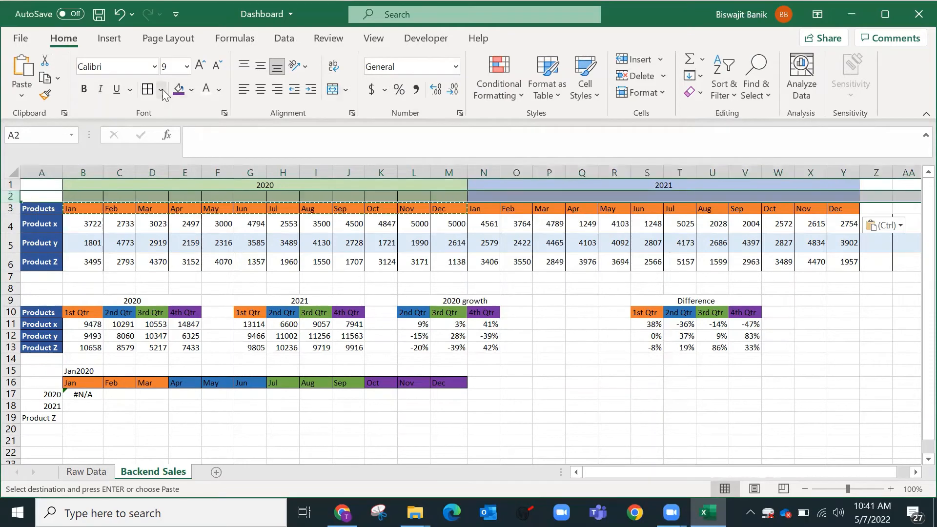
pyautogui.click(191, 89)
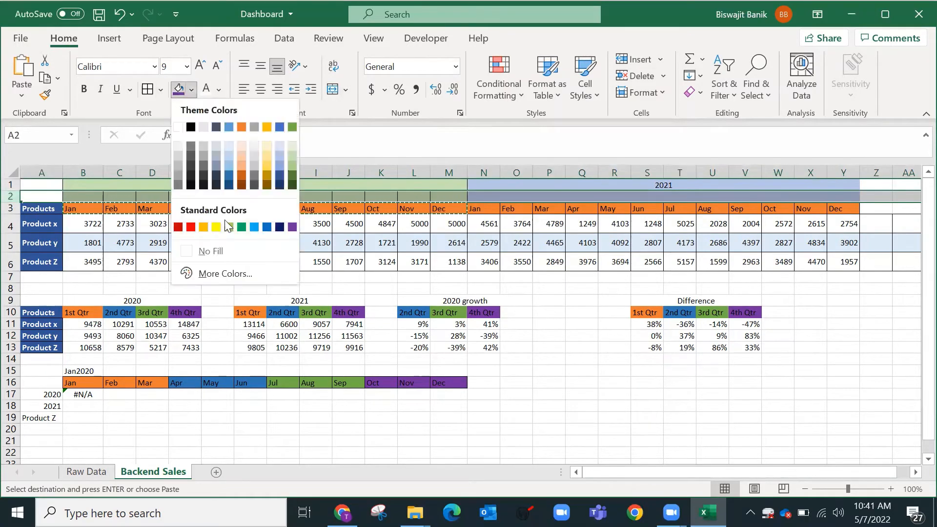
pyautogui.click(230, 250)
# Step: Enter =B3&B1 in B2 to join the January header with its year
pyautogui.click(86, 195)
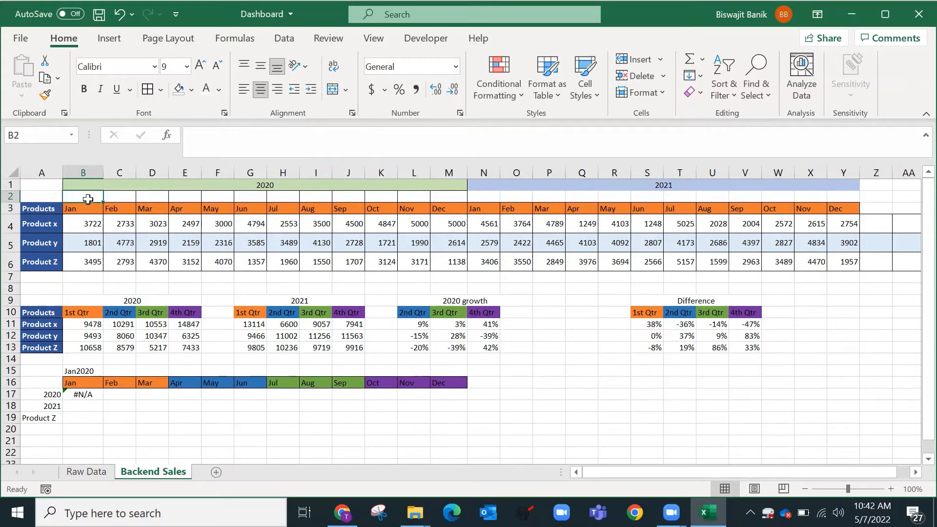
pyautogui.click(81, 367)
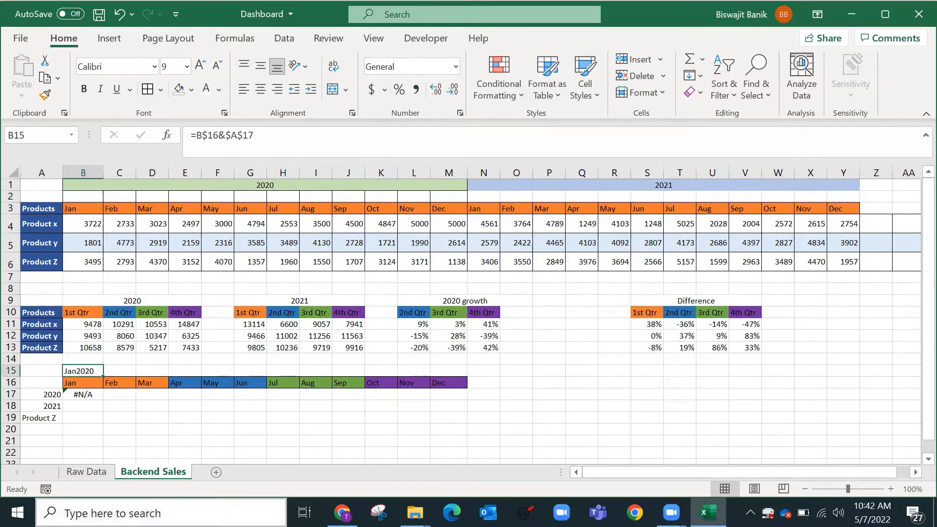
pyautogui.click(81, 198)
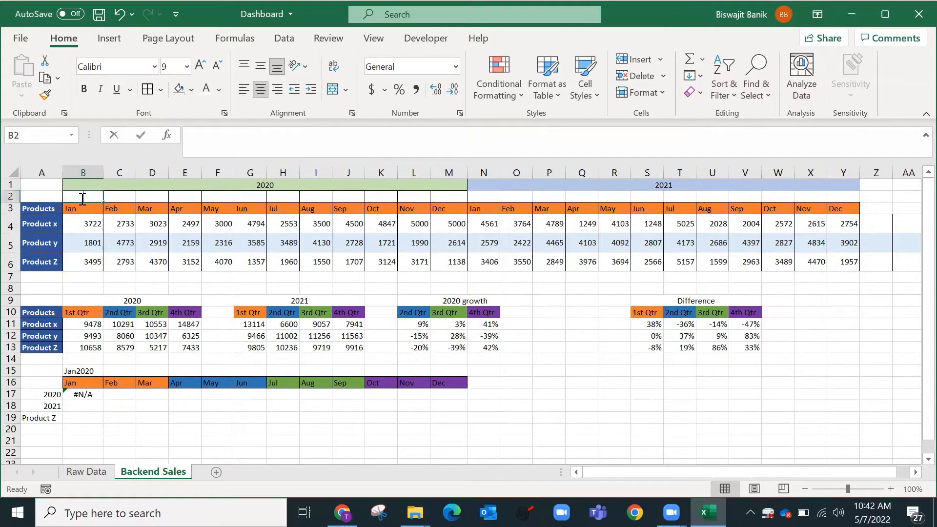
pyautogui.write('=')
pyautogui.press('Down')
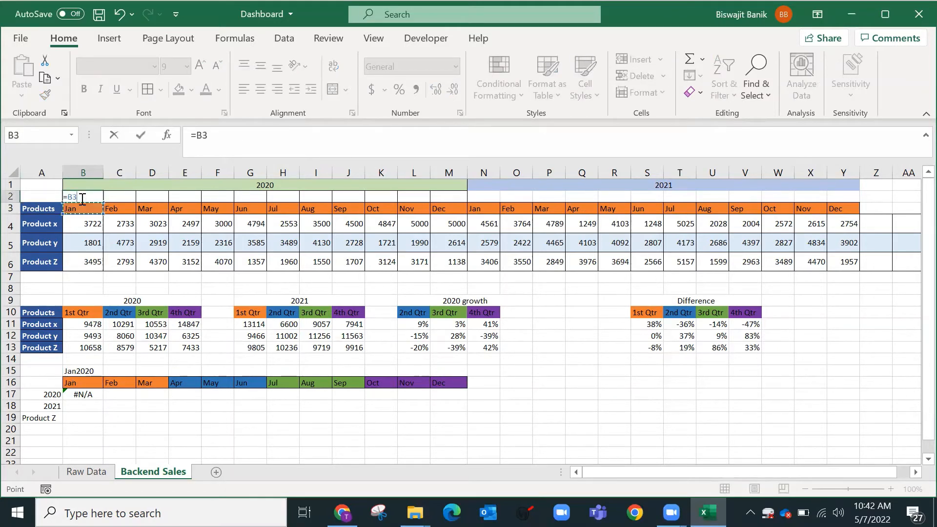
pyautogui.write('&')
pyautogui.press('Up')
pyautogui.press('Return')
pyautogui.click(81, 197)
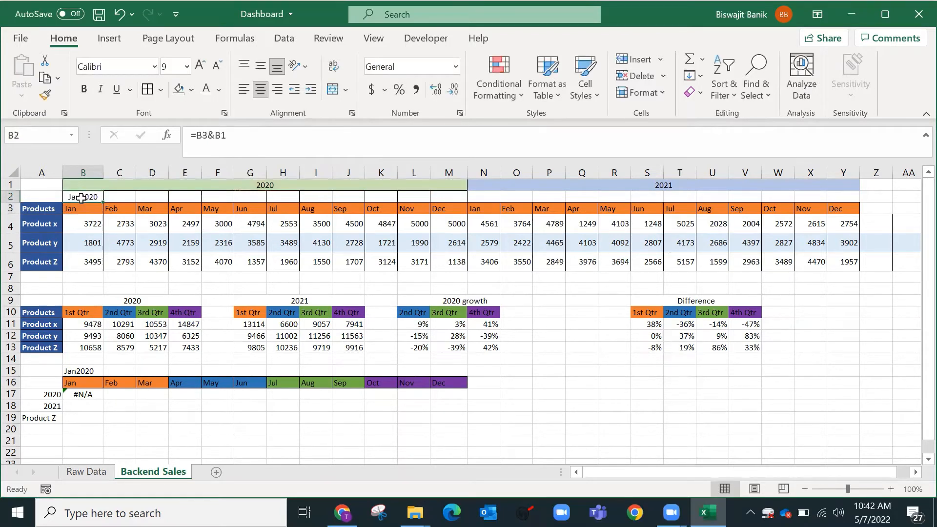
# Step: Enter =B15=B2 in C15 to test whether the trial month-year text matches the new January header
pyautogui.click(125, 370)
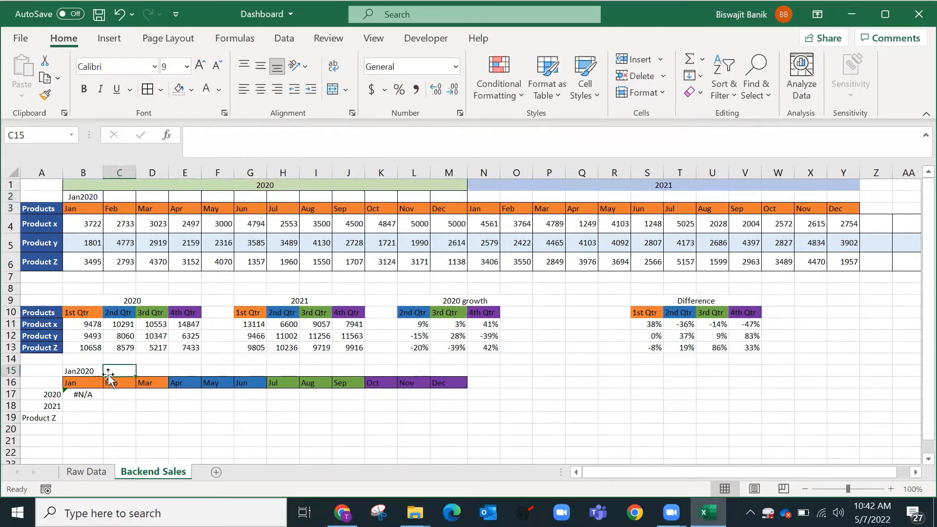
pyautogui.write('=')
pyautogui.write('=')
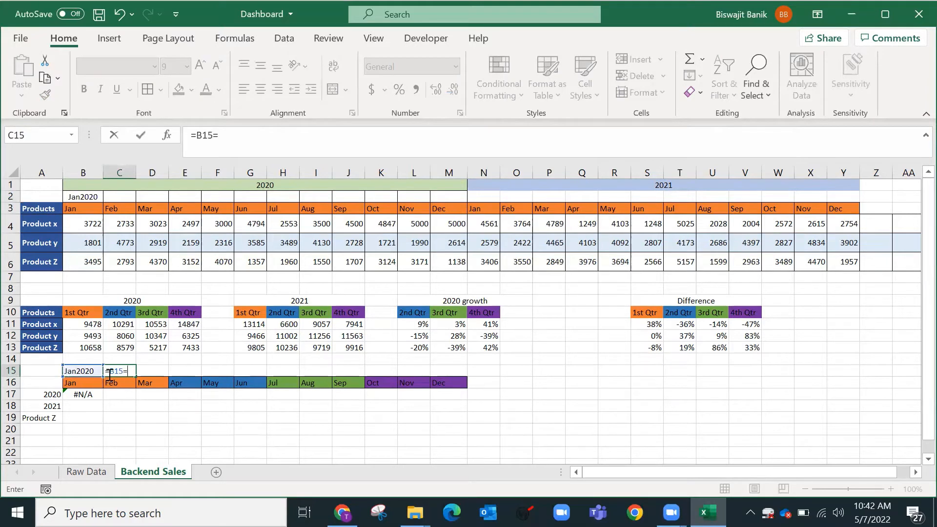
pyautogui.click(77, 198)
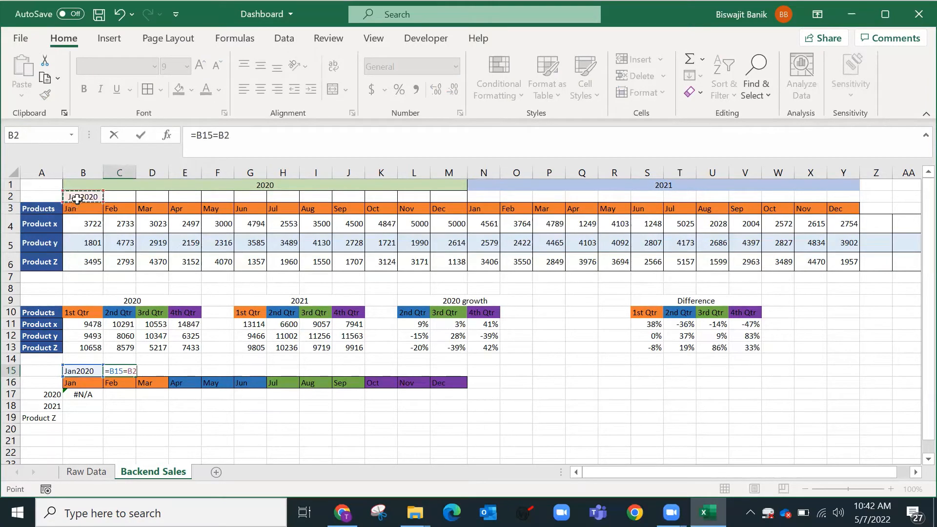
pyautogui.hotkey('ctrl', 'Return')
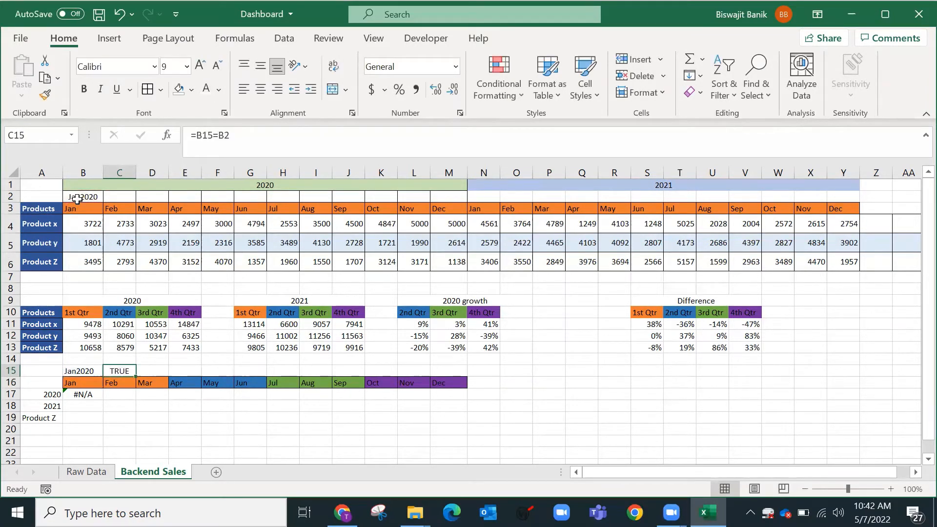
# Step: Change the MATCH lookup array in the B17 formula to $A$2:$Y$2
pyautogui.click(84, 393)
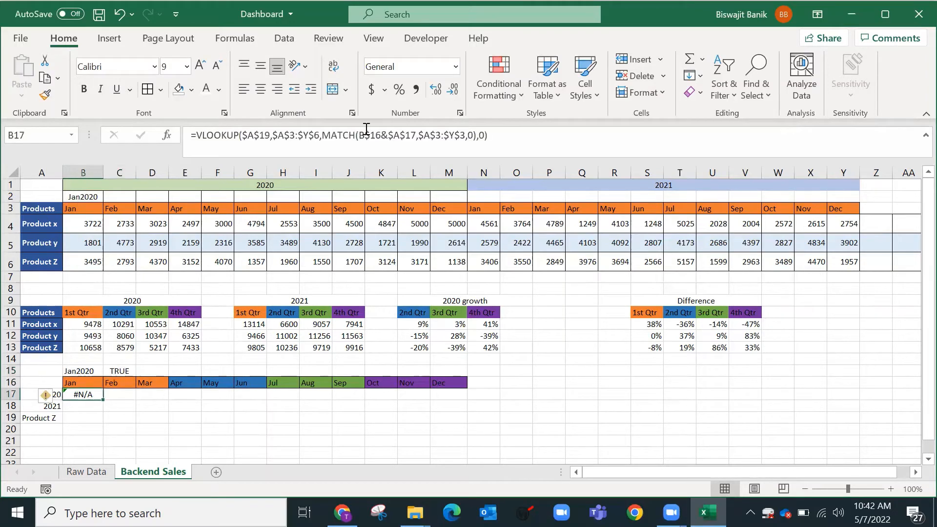
pyautogui.click(359, 138)
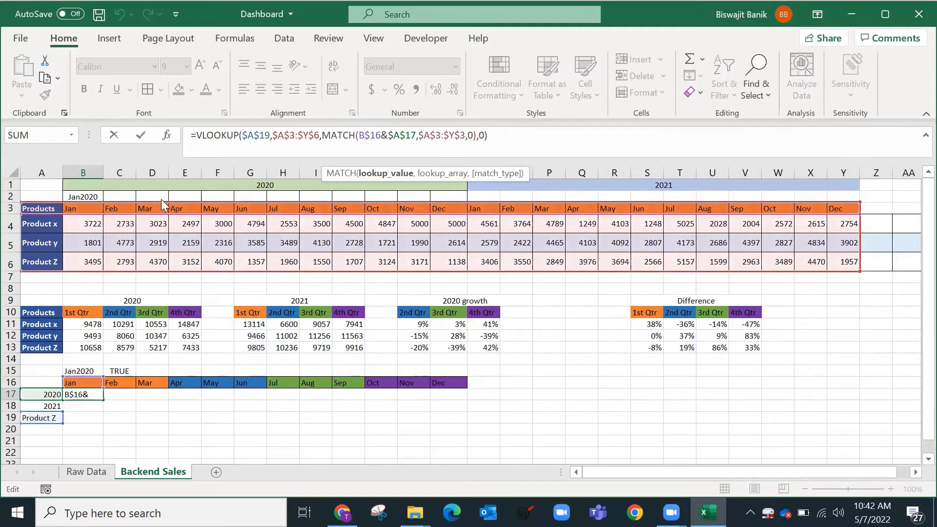
pyautogui.moveTo(162, 201); pyautogui.dragTo(165, 204)
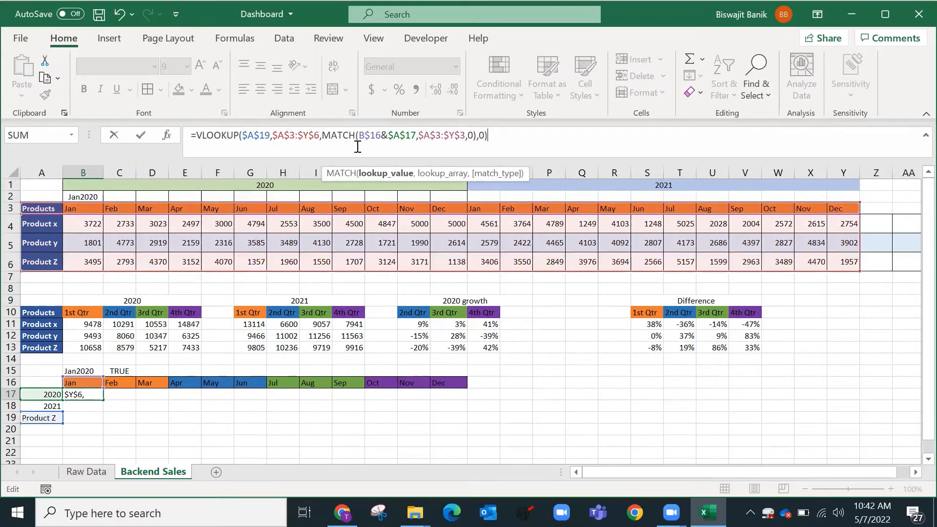
pyautogui.moveTo(420, 134); pyautogui.dragTo(461, 135)
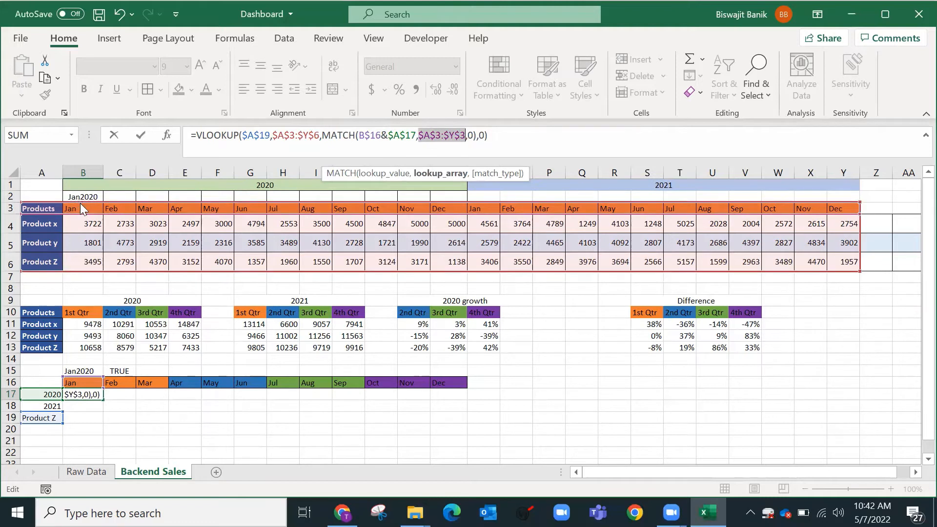
pyautogui.moveTo(82, 205); pyautogui.dragTo(85, 215)
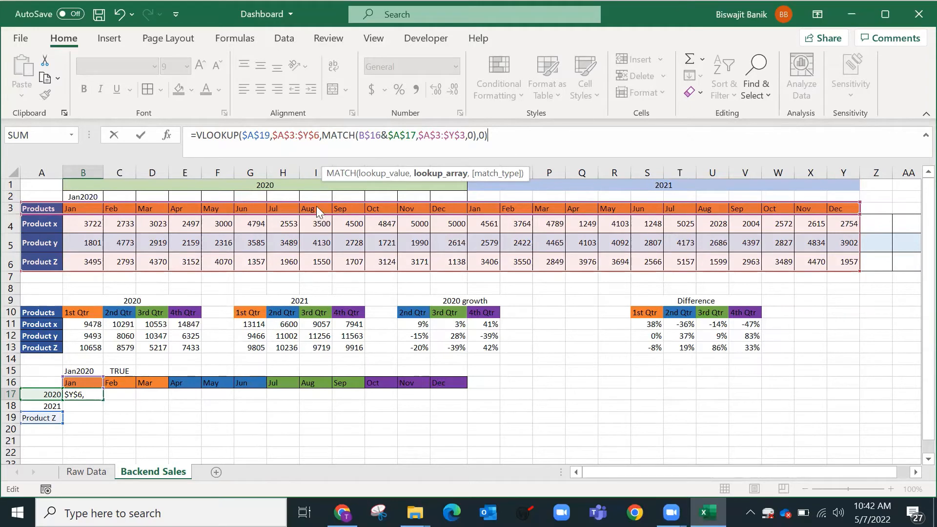
pyautogui.moveTo(317, 210); pyautogui.dragTo(313, 196)
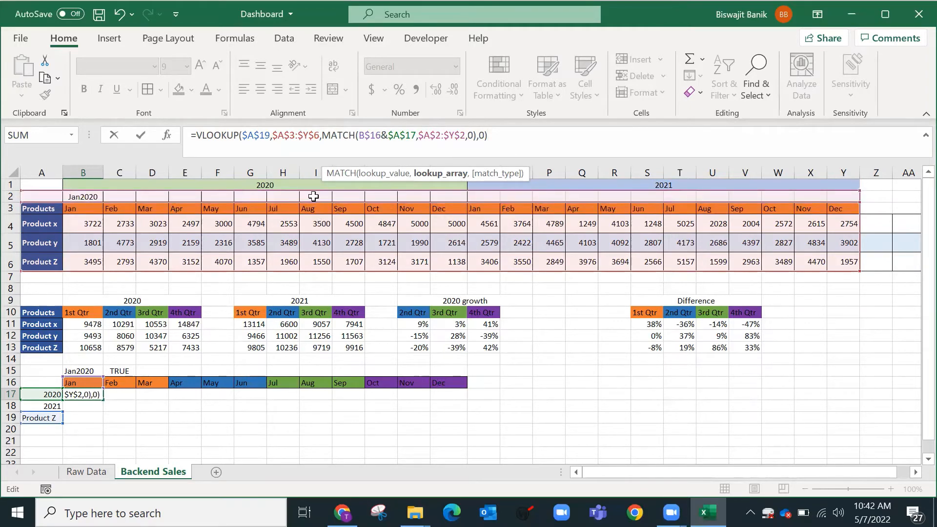
pyautogui.hotkey('ctrl', 'Return')
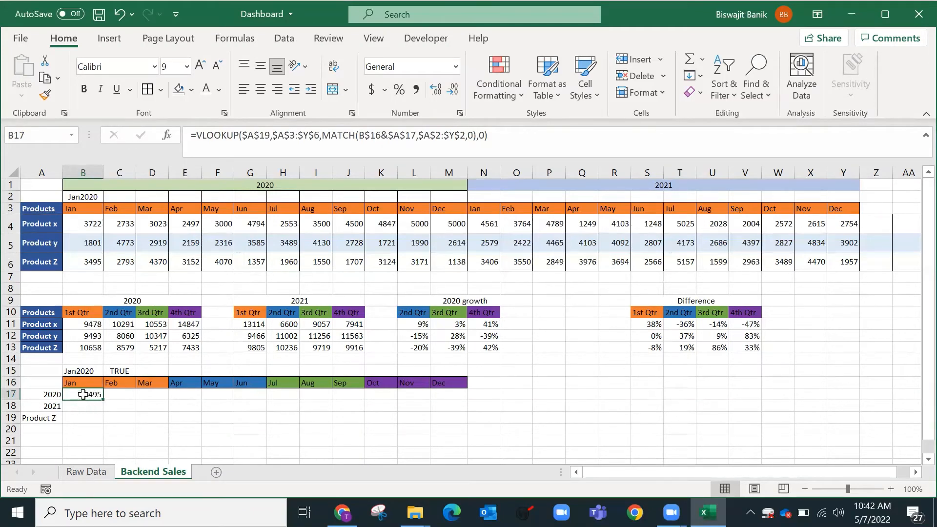
# Step: Choose Product x in A19 and compare the B17 lookup with the January 2020 sales in B4
pyautogui.click(49, 418)
pyautogui.click(69, 417)
pyautogui.click(44, 429)
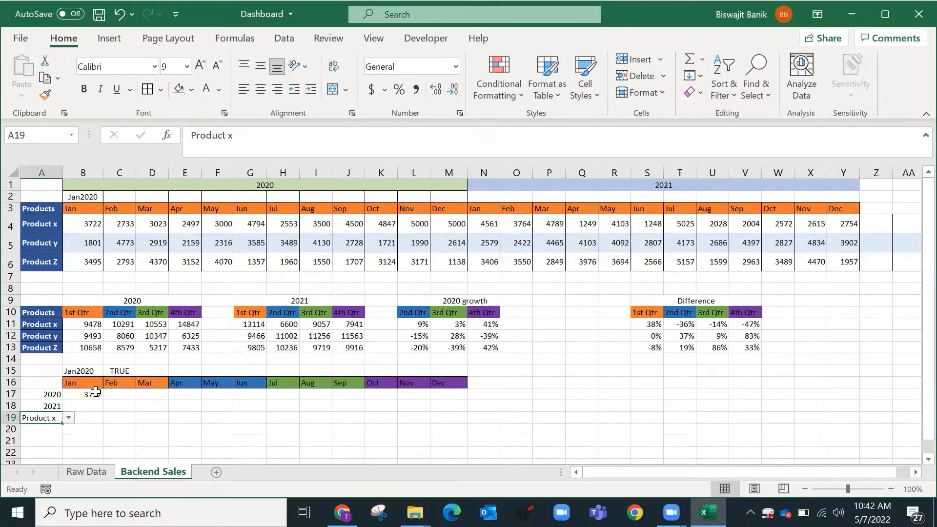
pyautogui.click(96, 393)
pyautogui.click(78, 223)
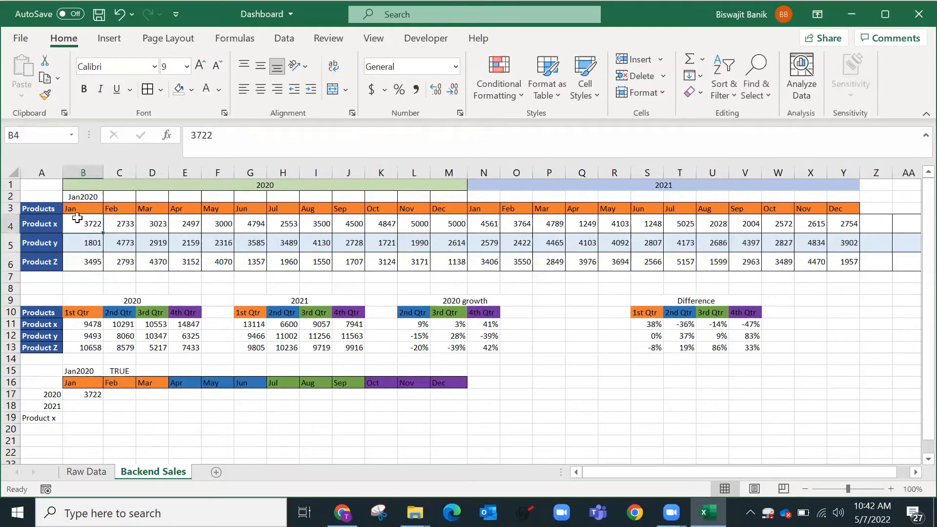
pyautogui.click(93, 394)
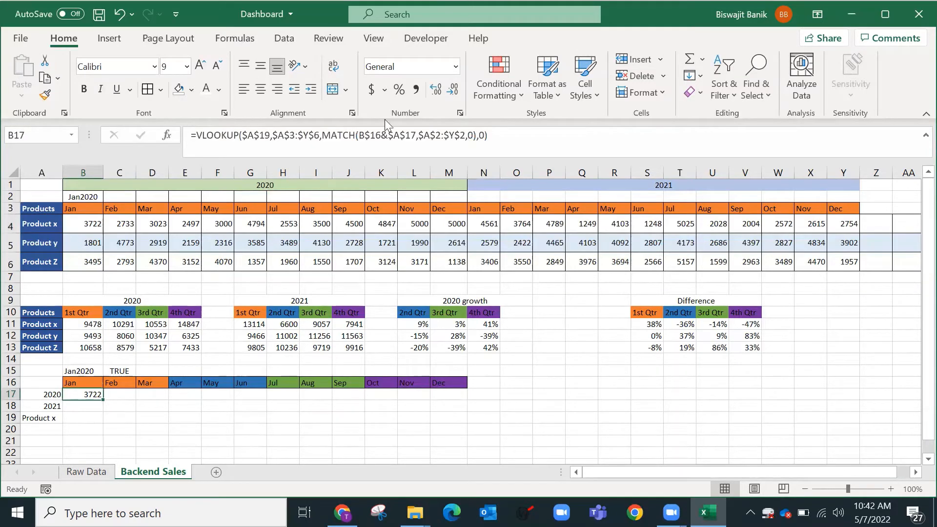
pyautogui.click(394, 136)
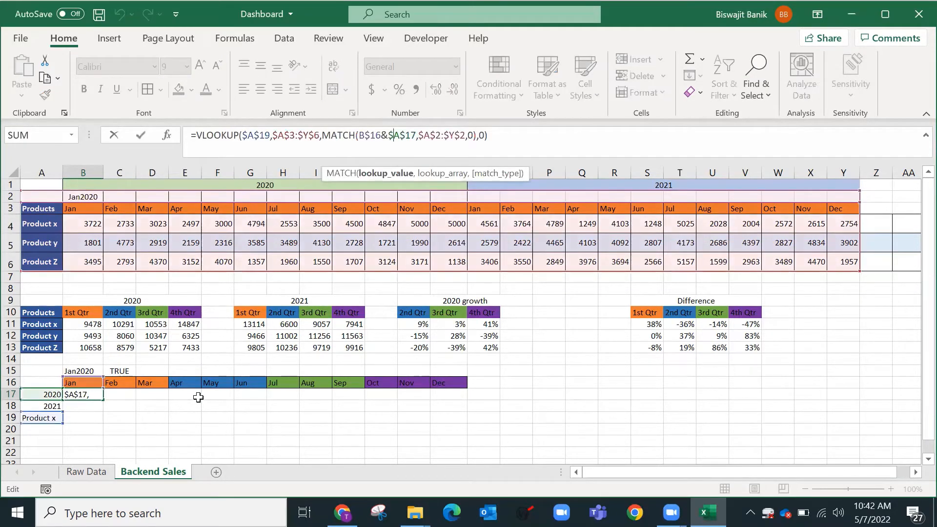
pyautogui.press('Escape')
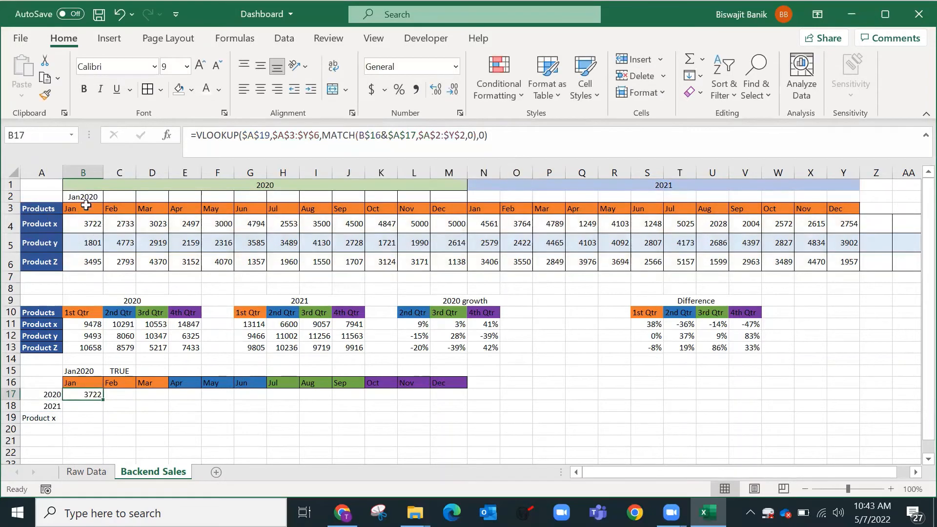
# Step: Try to fill the B2 month-year formula across to M2 with its relative year reference, and inspect the copy in C2
pyautogui.click(98, 196)
pyautogui.moveTo(102, 203); pyautogui.dragTo(467, 222)
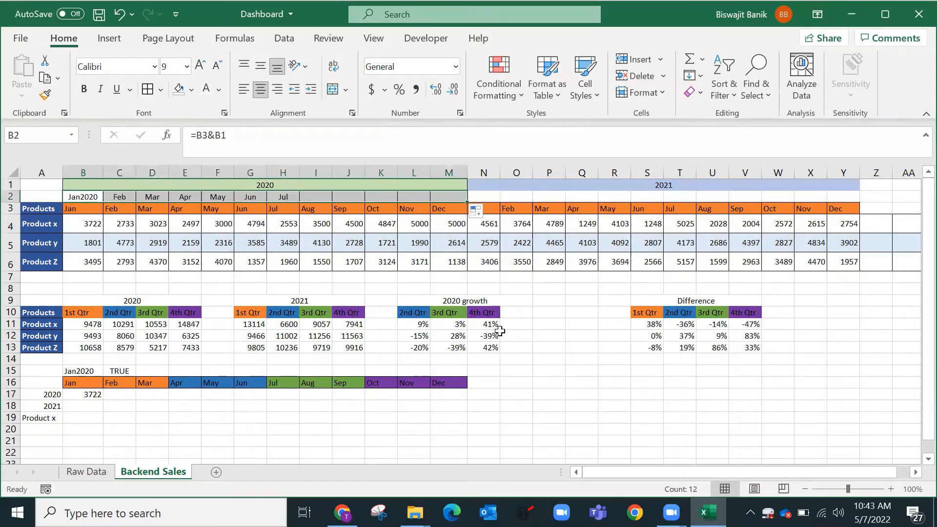
pyautogui.click(94, 195)
pyautogui.click(119, 197)
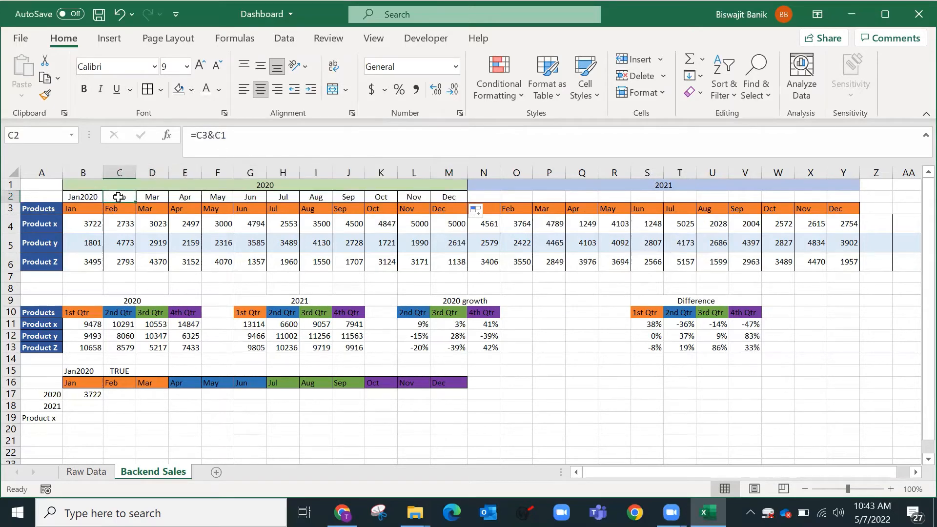
pyautogui.click(239, 147)
pyautogui.press('Escape')
# Step: Make the year reference in B2 absolute as =B3&$B$1 and fill the formula across to M2
pyautogui.click(84, 195)
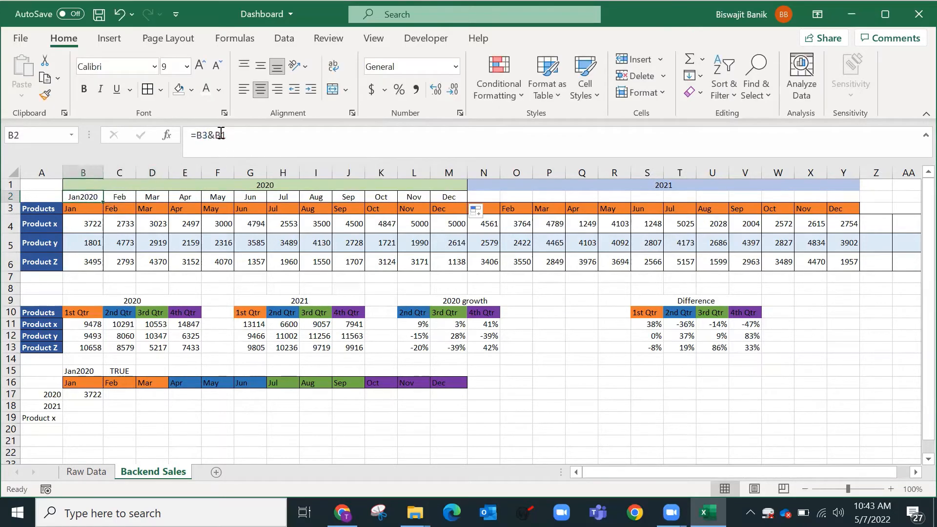
pyautogui.click(217, 134)
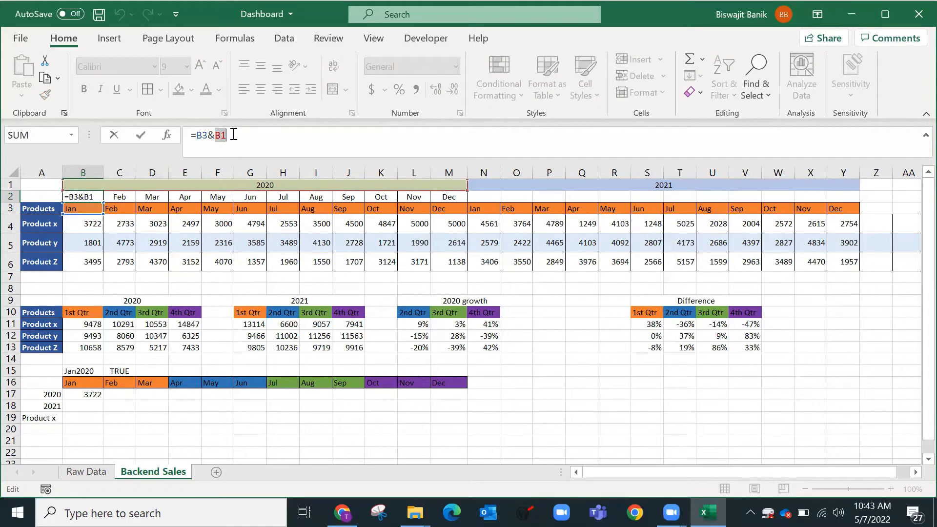
pyautogui.press('F4')
pyautogui.press('Return')
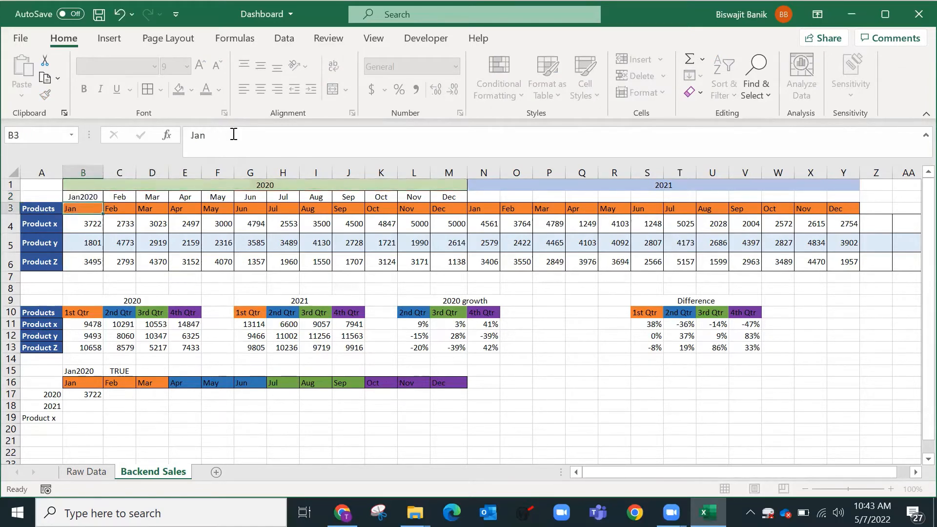
pyautogui.press('Up')
pyautogui.hotkey('ctrl', 'shift', 'Right')
pyautogui.hotkey('ctrl', 'r')
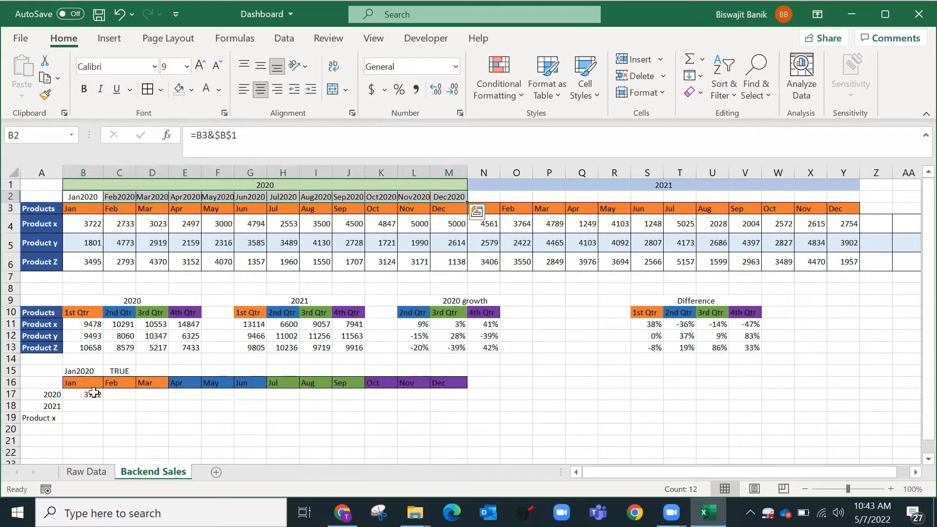
# Step: Fill the B17 lookup formula across the 2020 row to M17
pyautogui.moveTo(93, 394)
pyautogui.mouseDown()
pyautogui.moveTo(468, 395)
pyautogui.moveTo(100, 392)
pyautogui.mouseUp()
pyautogui.hotkey('ctrl', 'r')
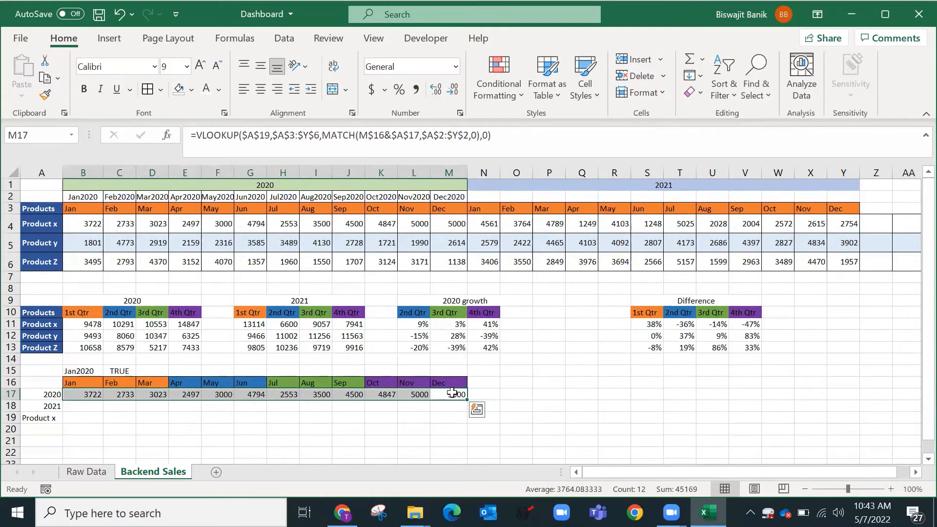
pyautogui.click(79, 407)
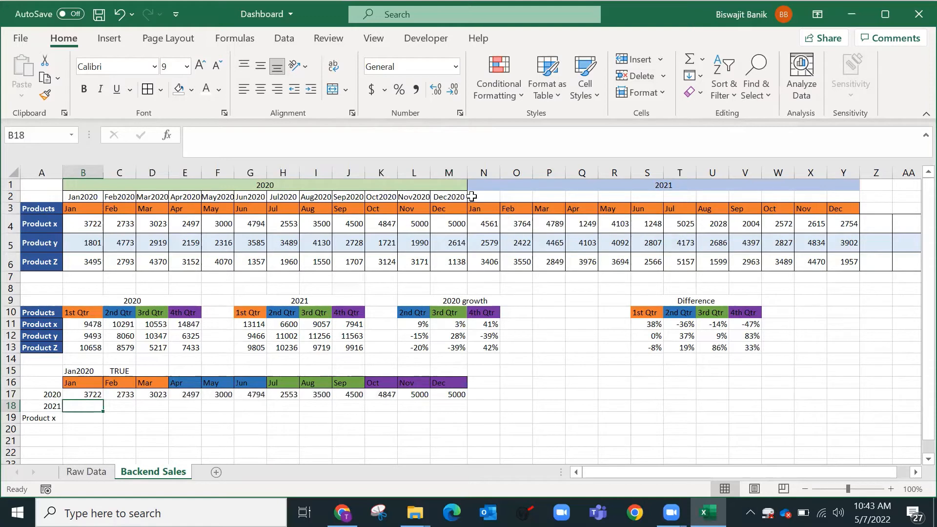
# Step: Copy the M2 header formula to N2 and point its year reference to the 2021 header, giving =N3&$N$1
pyautogui.click(457, 195)
pyautogui.hotkey('ctrl', 'c')
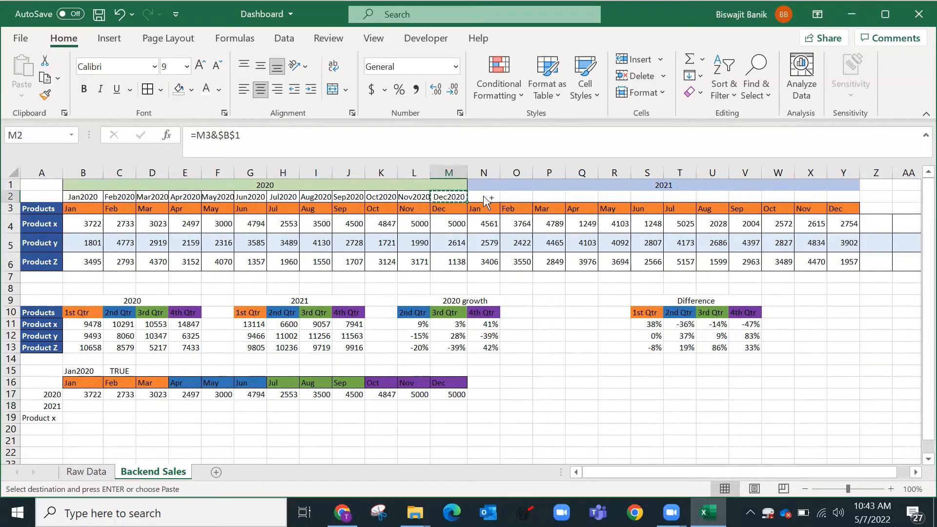
pyautogui.click(484, 196)
pyautogui.hotkey('ctrl', 'v')
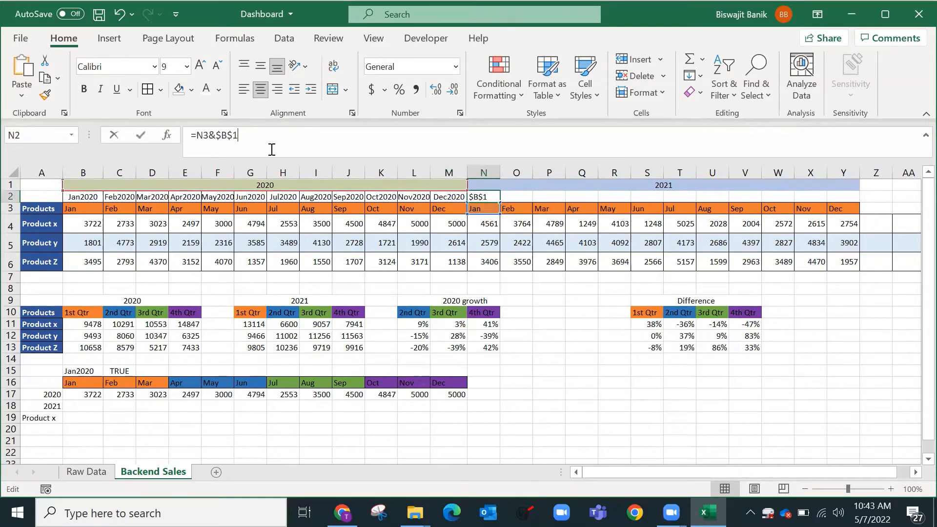
pyautogui.click(271, 149)
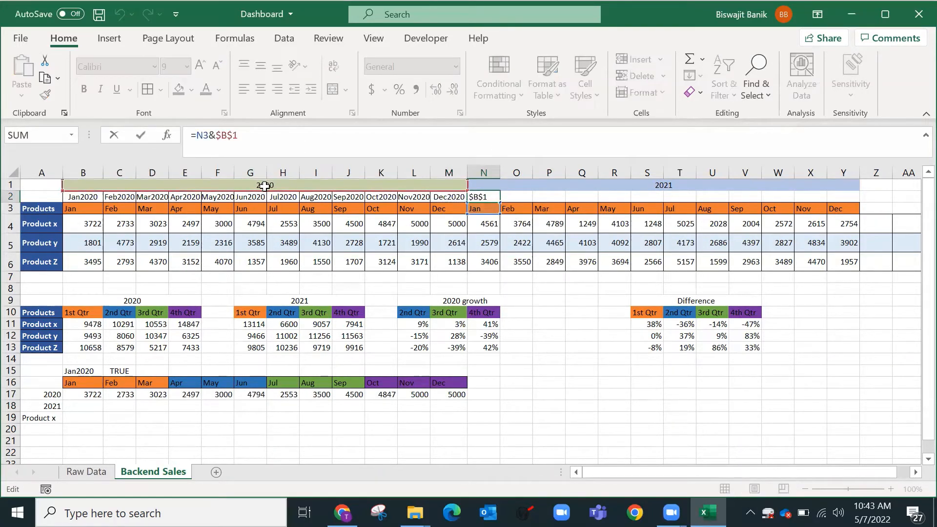
pyautogui.click(519, 186)
pyautogui.hotkey('ctrl', 'Return')
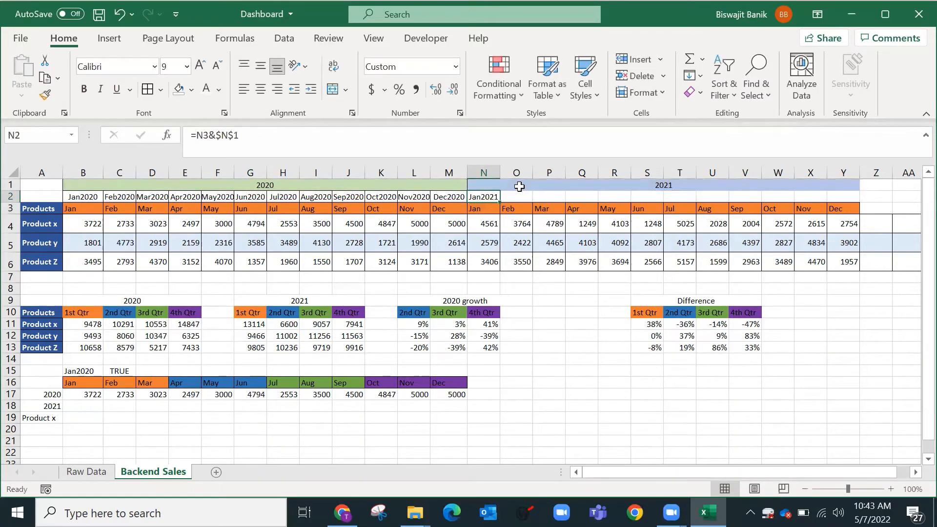
# Step: Fill the N2 month-year formula across the remaining 2021 months to Y2
pyautogui.press('Down')
pyautogui.hotkey('ctrl', 'Right')
pyautogui.press('Up')
pyautogui.hotkey('ctrl', 'shift', 'Left')
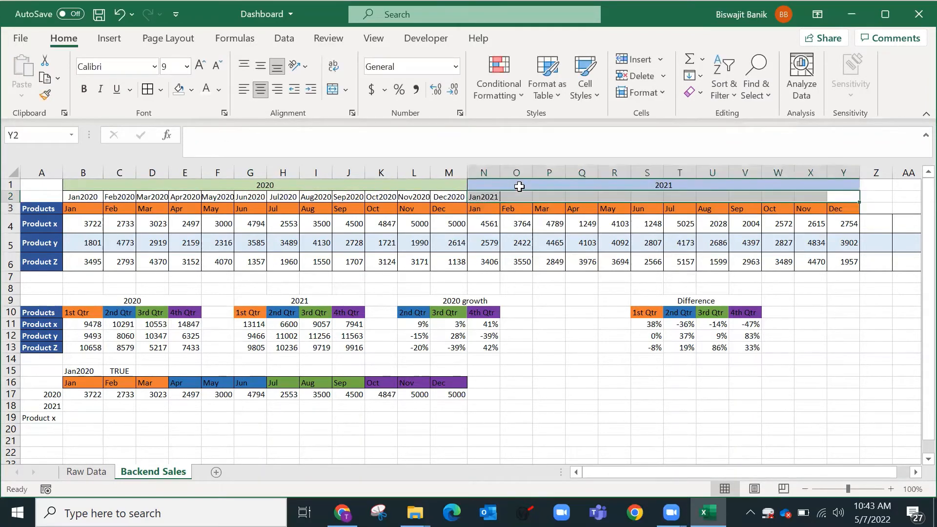
pyautogui.hotkey('ctrl', 'r')
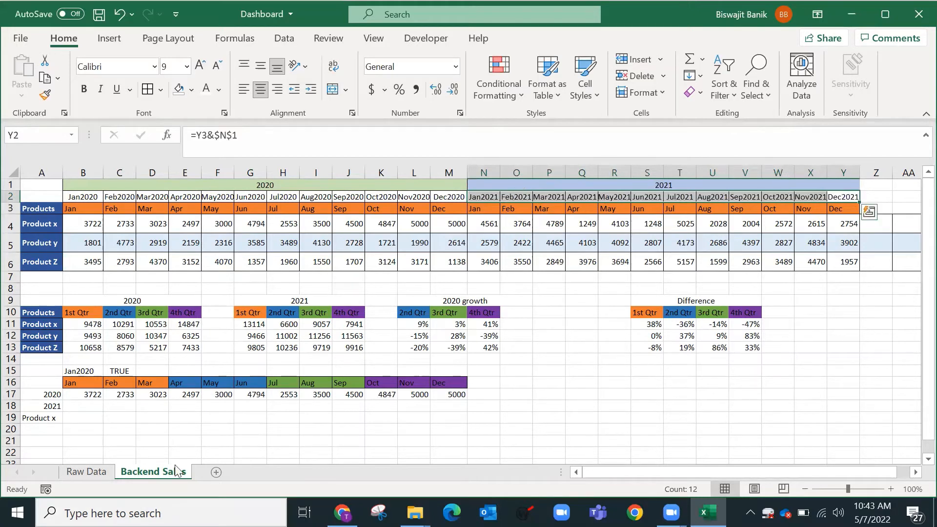
# Step: Enter the lookup formula in B18 with MATCH using B$16&$A$18, and check it against the January 2021 sales in N4
pyautogui.click(97, 405)
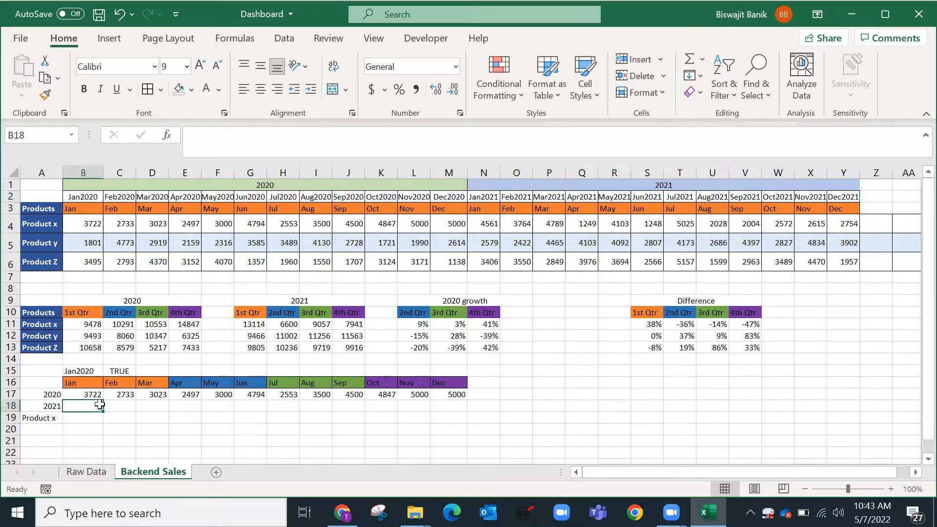
pyautogui.hotkey('ctrl', 'v')
pyautogui.click(248, 135)
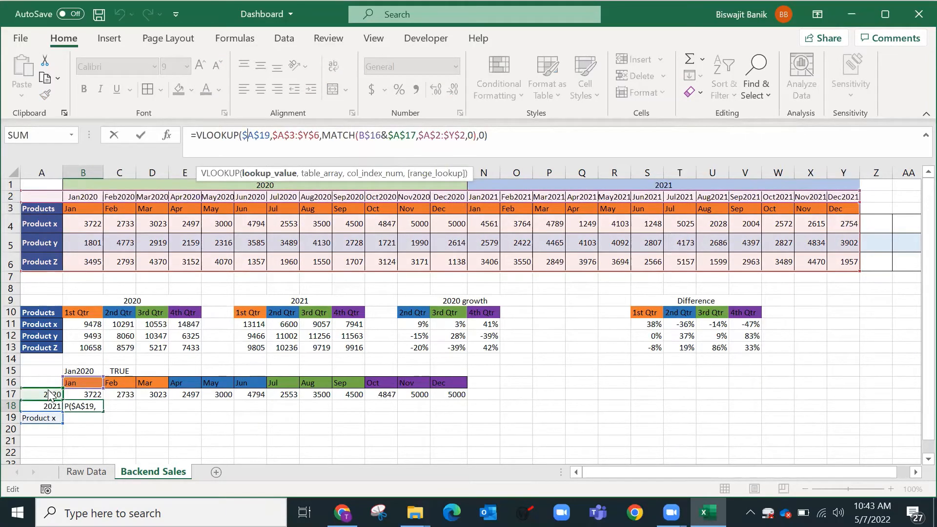
pyautogui.moveTo(49, 404); pyautogui.dragTo(50, 403)
pyautogui.hotkey('ctrl', 'Return')
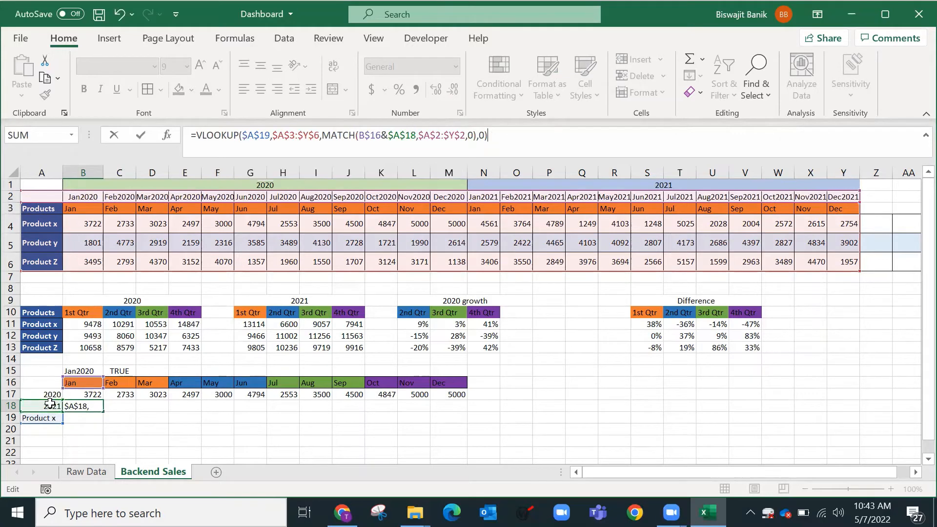
pyautogui.click(496, 223)
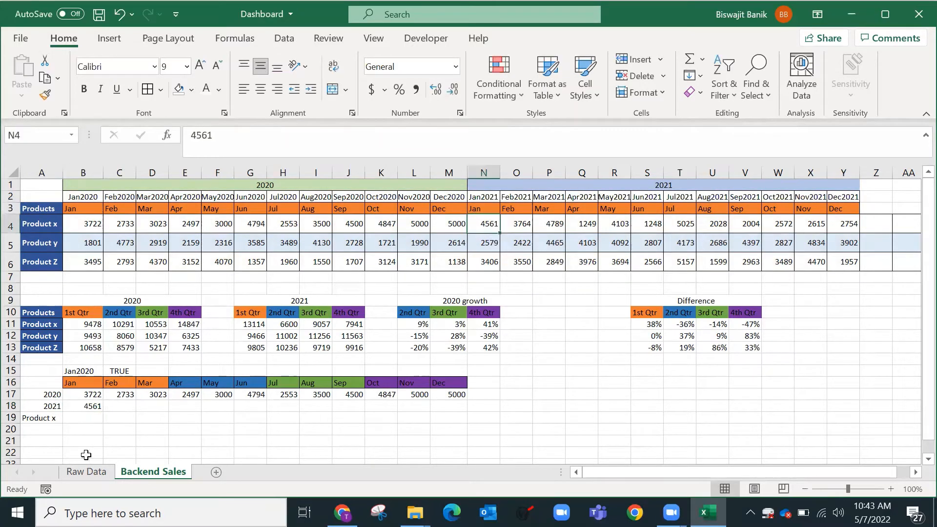
pyautogui.click(91, 397)
pyautogui.click(96, 408)
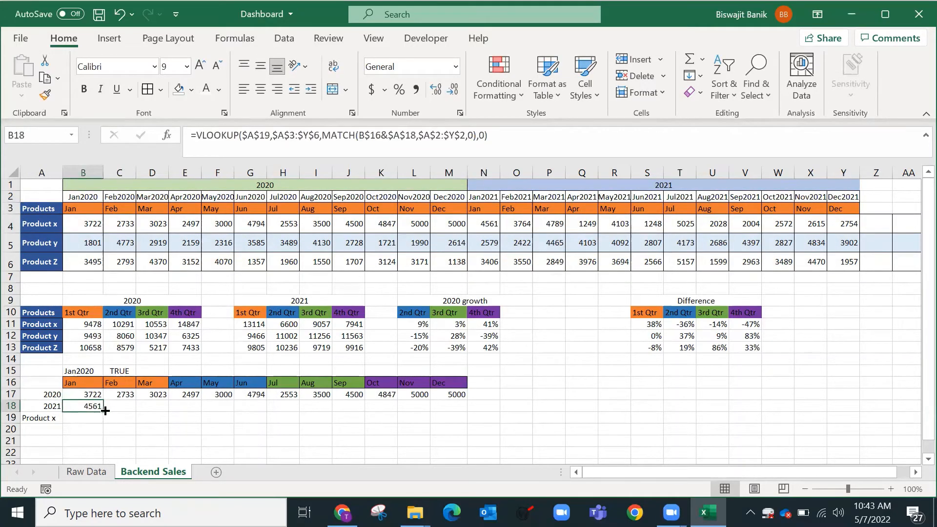
# Step: Fill the B18 lookup formula across the 2021 row to M18 and clear the test formulas in B15:C15
pyautogui.moveTo(105, 411); pyautogui.dragTo(467, 412)
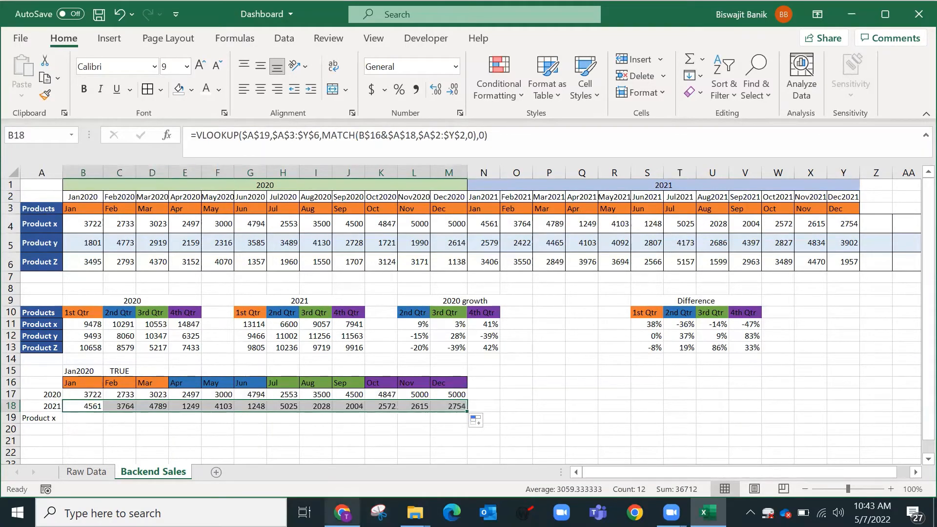
pyautogui.click(86, 385)
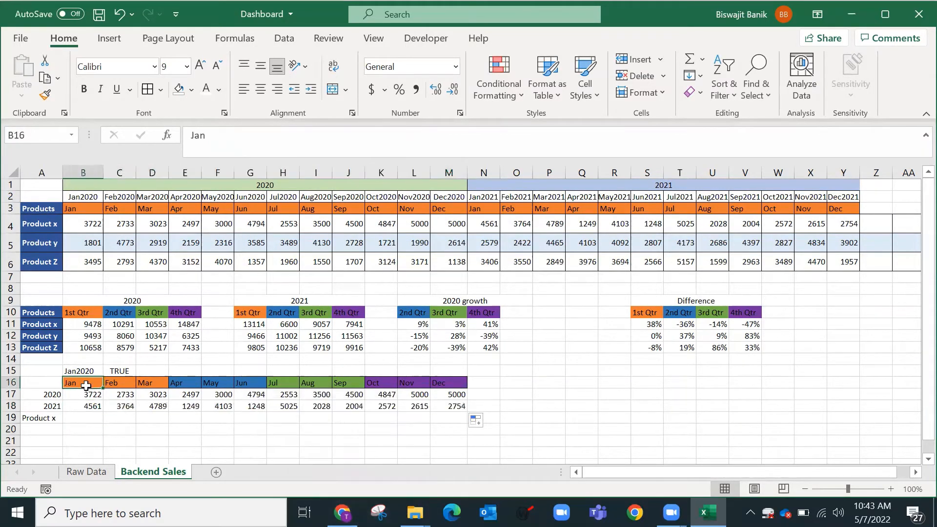
pyautogui.click(53, 417)
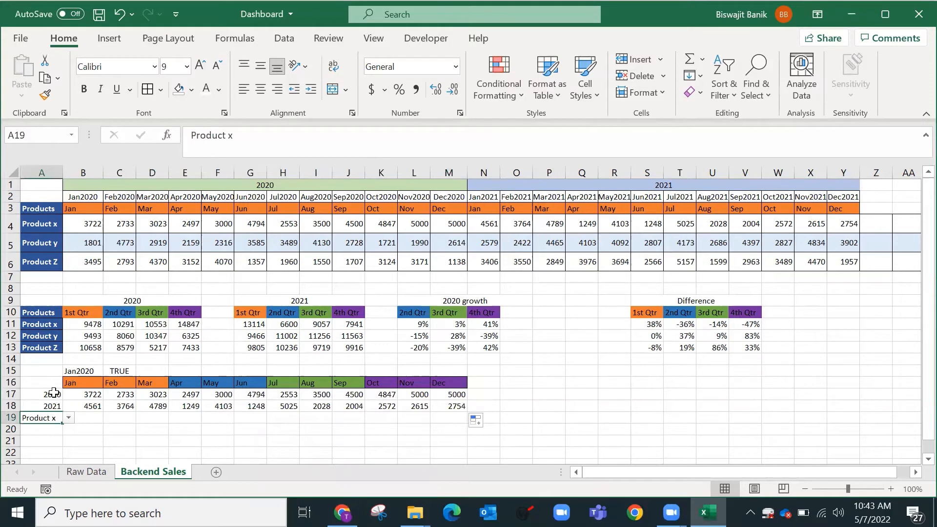
pyautogui.click(71, 394)
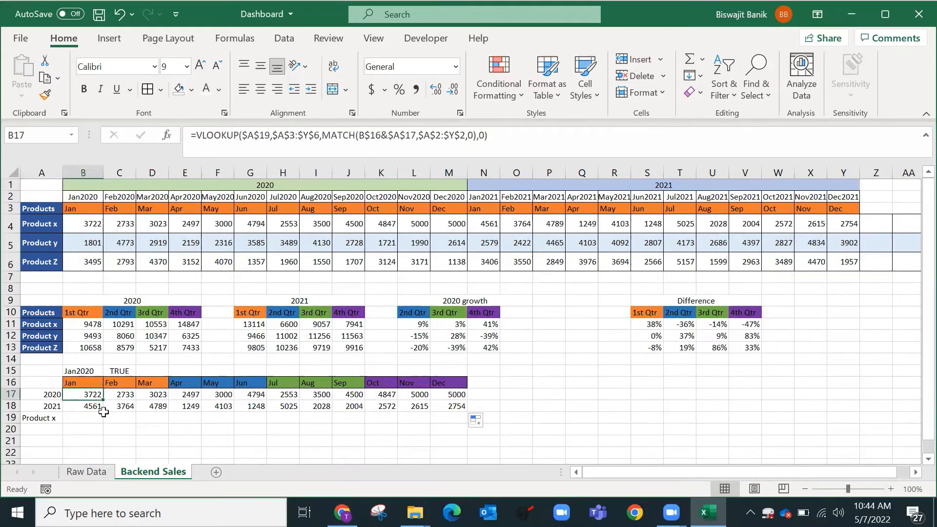
pyautogui.moveTo(81, 371); pyautogui.dragTo(136, 372)
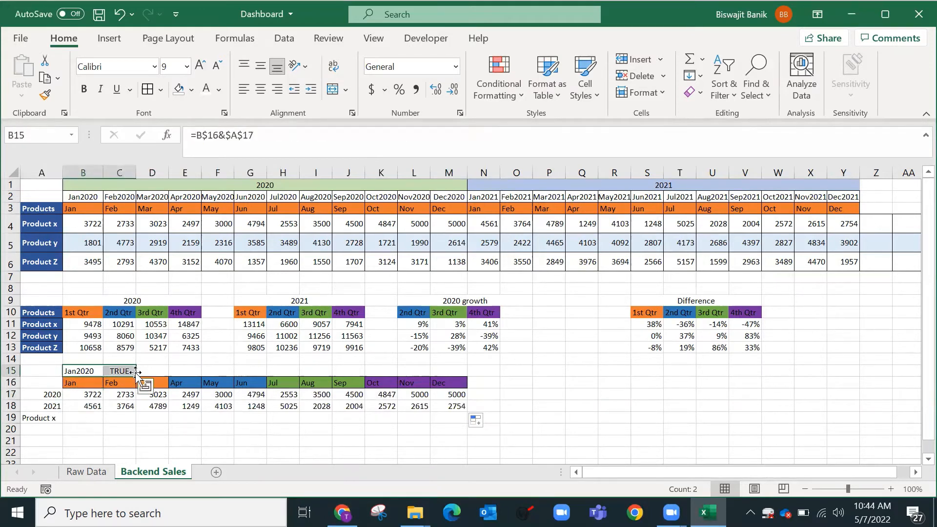
pyautogui.press('Delete')
# Step: Test the lookup table by choosing Product y and finally Product Z in the A19 product selector
pyautogui.click(58, 417)
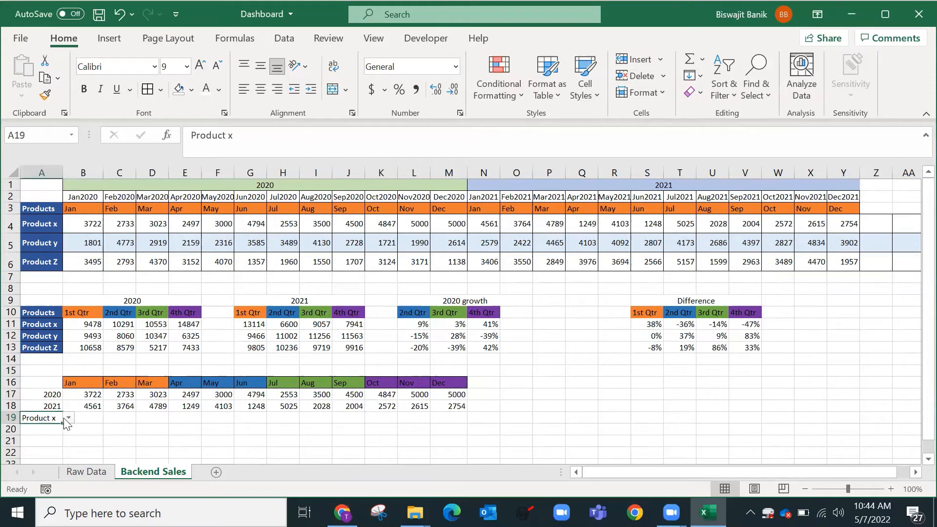
pyautogui.click(68, 418)
pyautogui.click(63, 440)
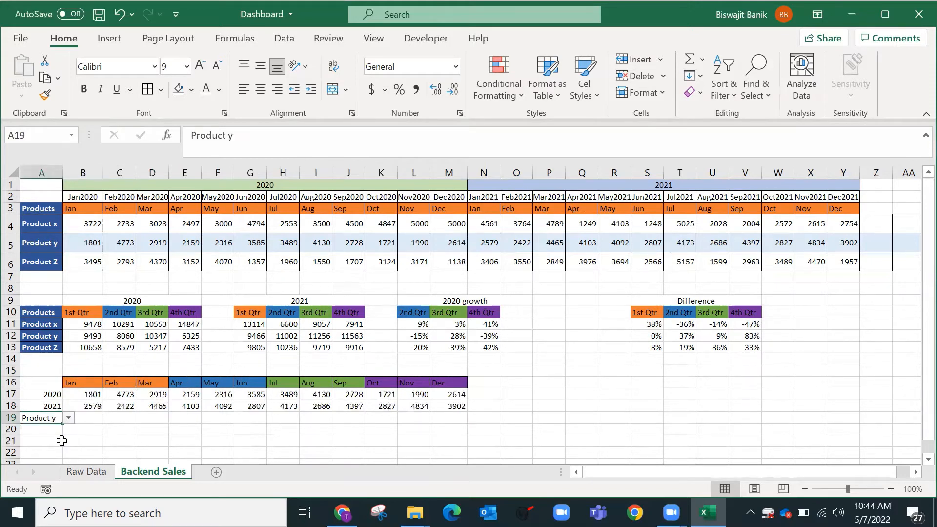
pyautogui.click(69, 417)
pyautogui.click(66, 451)
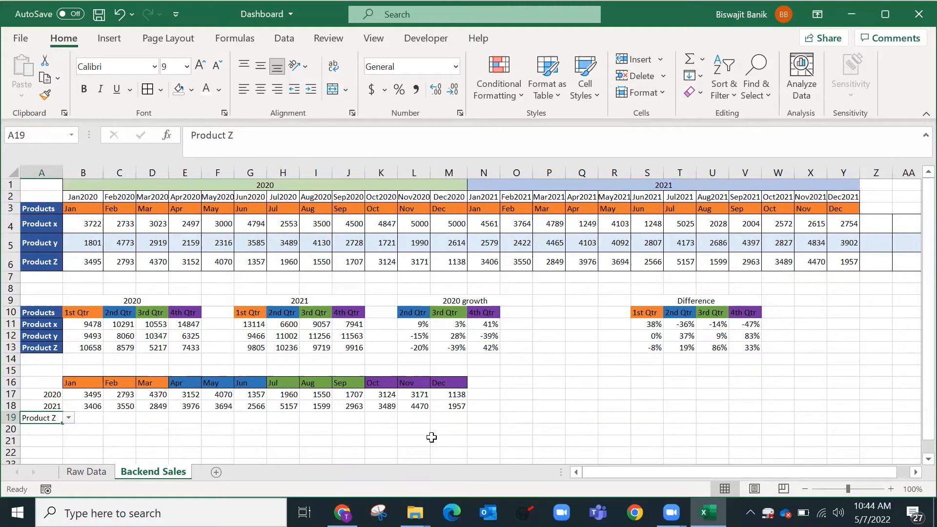
# Step: Hide row 2, which holds the combined month-year headers, by collapsing its height
pyautogui.click(11, 197)
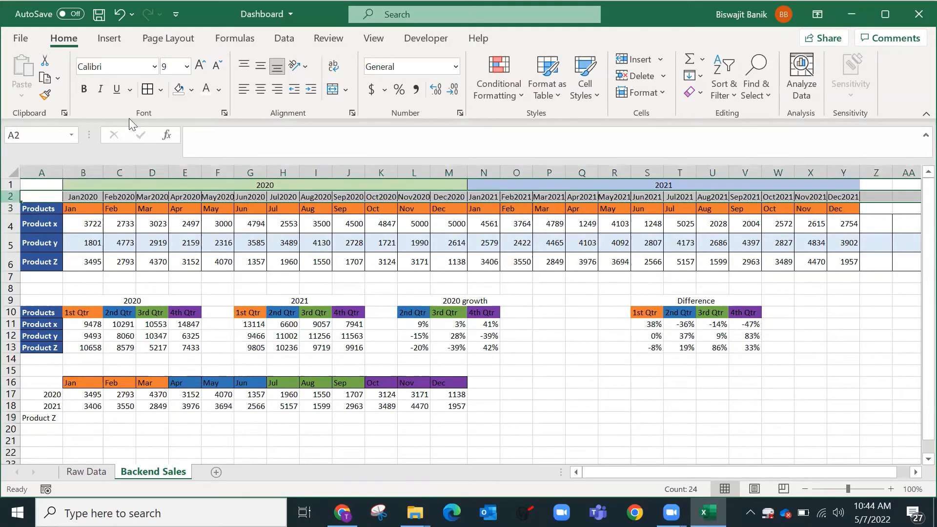
pyautogui.click(206, 89)
pyautogui.moveTo(13, 208); pyautogui.dragTo(12, 192)
pyautogui.click(602, 372)
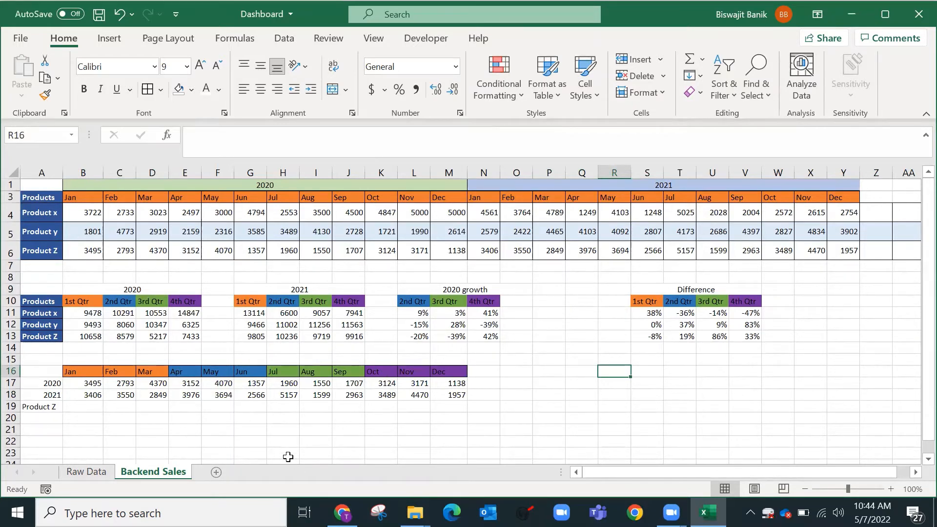
# Step: Add a new worksheet after Backend Sales and name it Product Sales
pyautogui.click(218, 472)
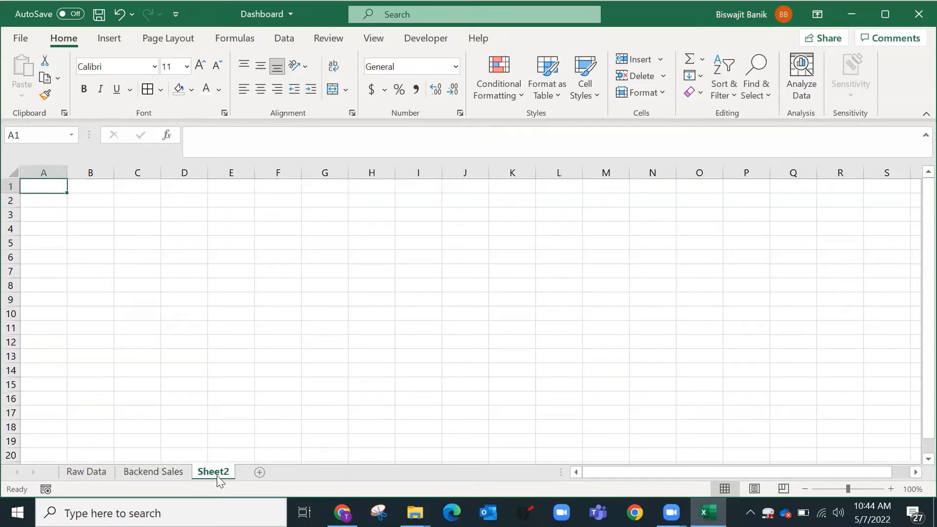
pyautogui.doubleClick(218, 472)
pyautogui.write('S')
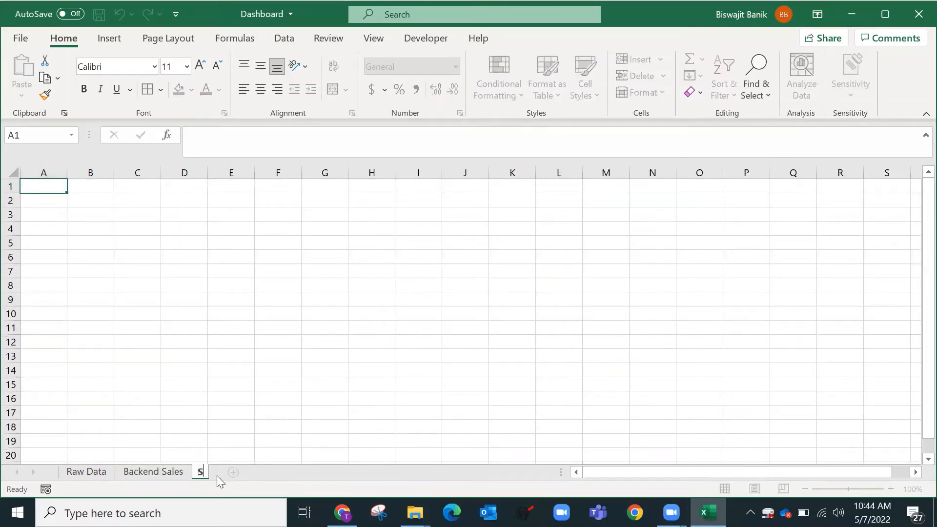
pyautogui.write('ales Da')
pyautogui.press('BackSpace')
pyautogui.press('BackSpace')
pyautogui.press('BackSpace')
pyautogui.press('BackSpace')
pyautogui.press('BackSpace')
pyautogui.press('BackSpace')
pyautogui.press('BackSpace')
pyautogui.press('BackSpace')
pyautogui.write('Product Sale')
pyautogui.press('Return')
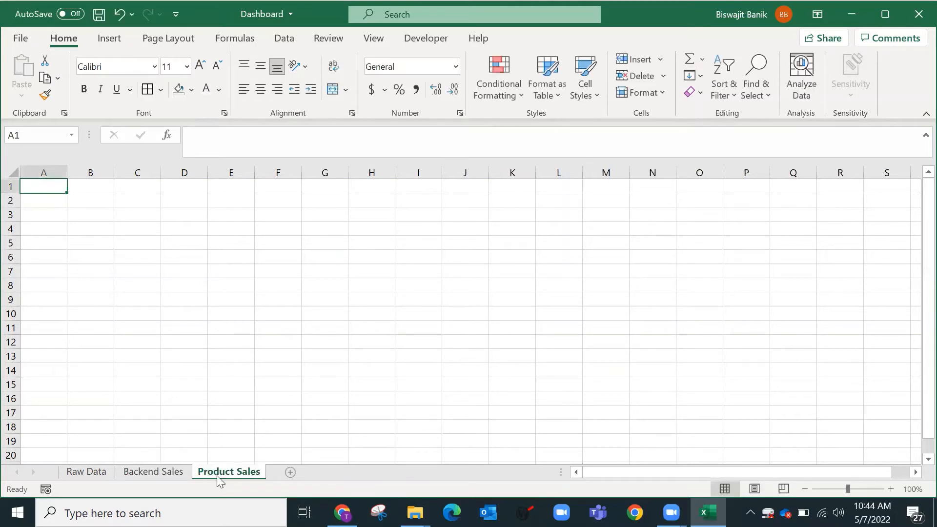
# Step: On Backend Sales, copy the product names in A11:A13 to T16:T18
pyautogui.click(77, 256)
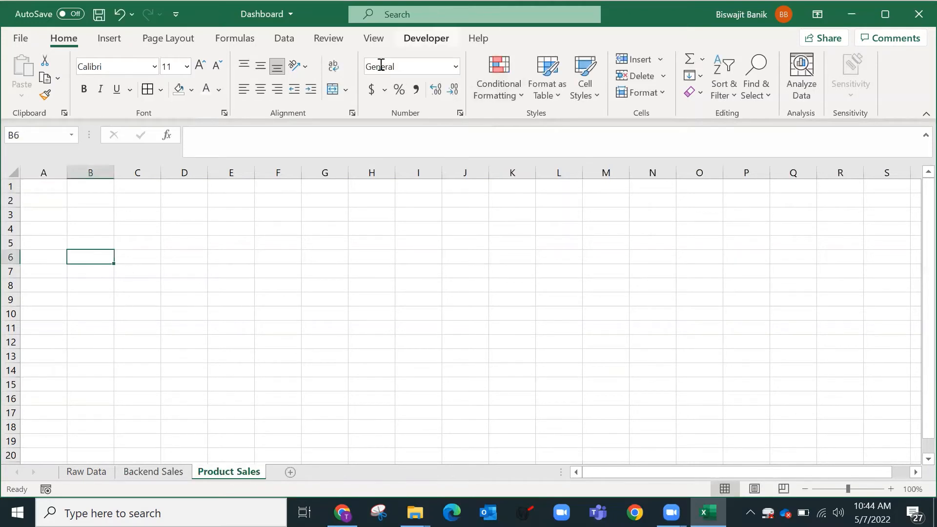
pyautogui.click(158, 474)
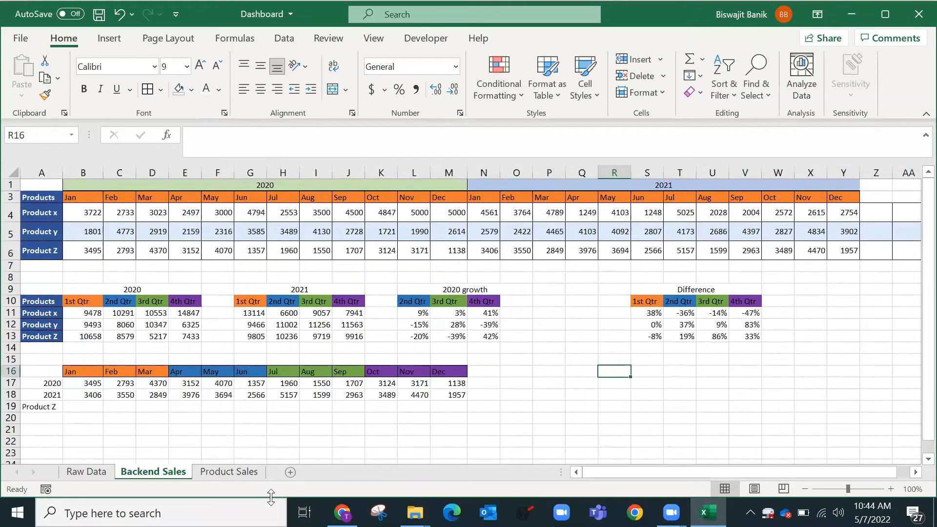
pyautogui.moveTo(58, 314); pyautogui.dragTo(59, 333)
pyautogui.hotkey('ctrl', 'c')
pyautogui.click(678, 372)
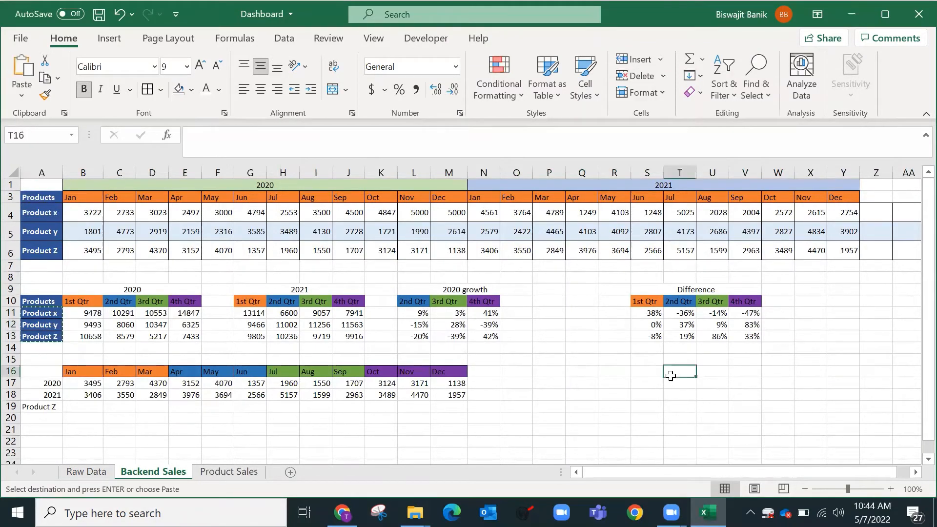
pyautogui.hotkey('ctrl', 'v')
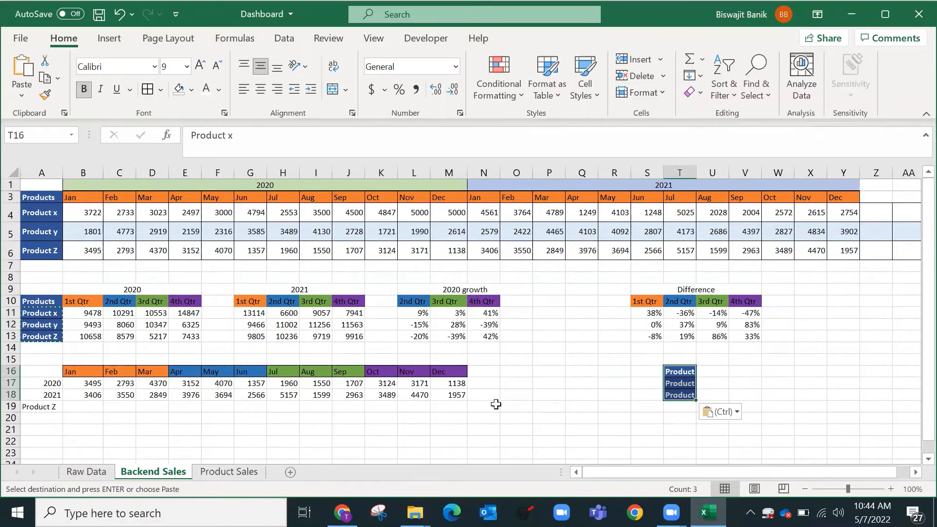
pyautogui.press('Escape')
# Step: On Product Sales, merge and center the entire rows 1 to 3 and enter the title Sales Dashboard
pyautogui.click(233, 471)
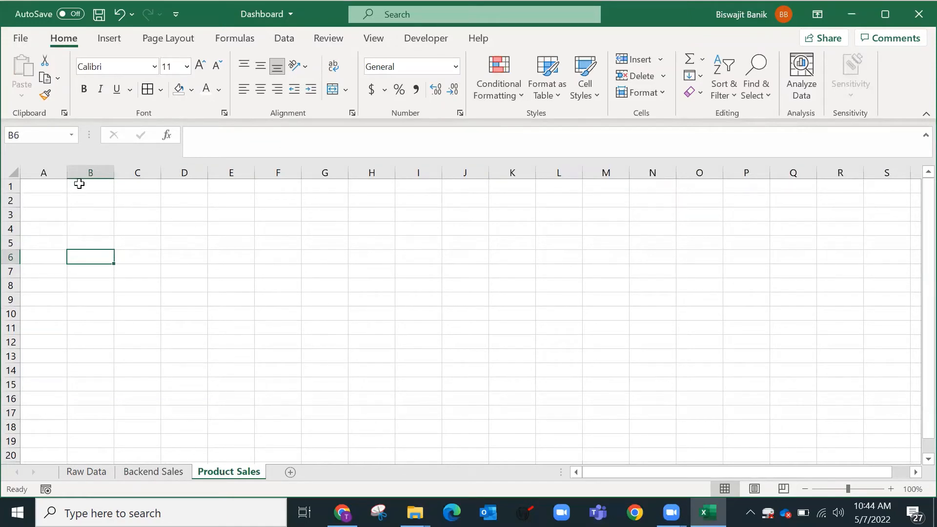
pyautogui.moveTo(74, 184); pyautogui.dragTo(859, 214)
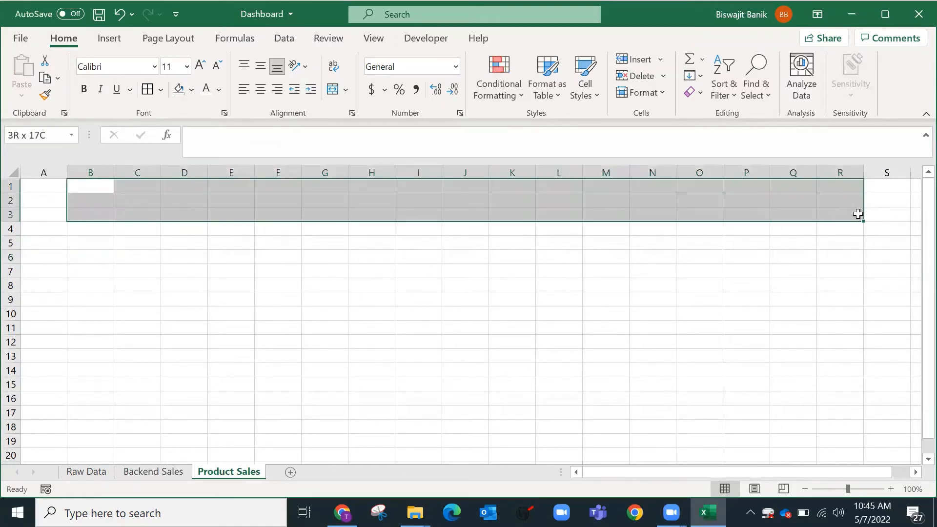
pyautogui.moveTo(11, 186); pyautogui.dragTo(11, 215)
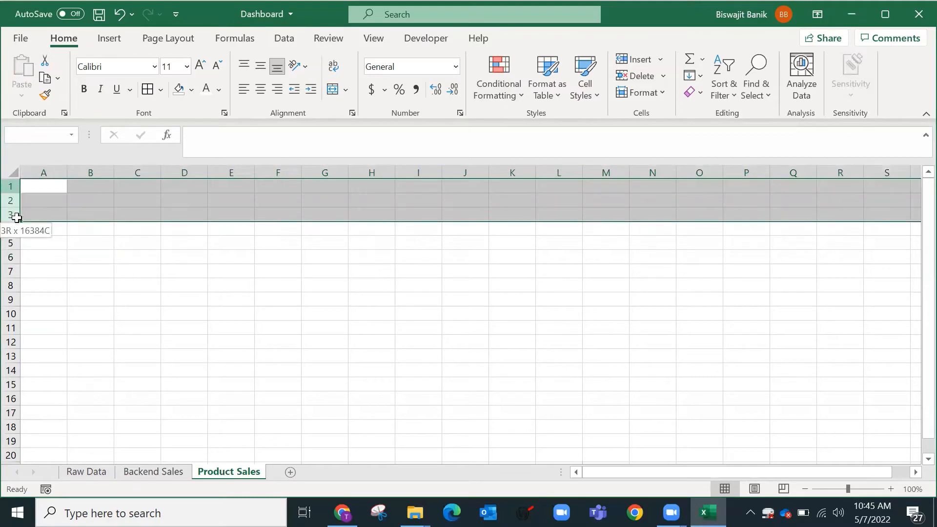
pyautogui.click(332, 89)
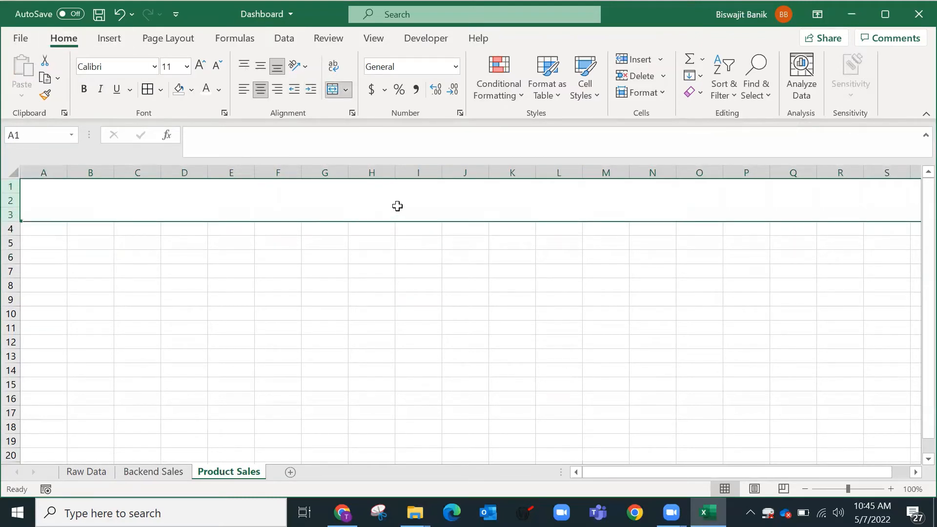
pyautogui.write('Sales Dash')
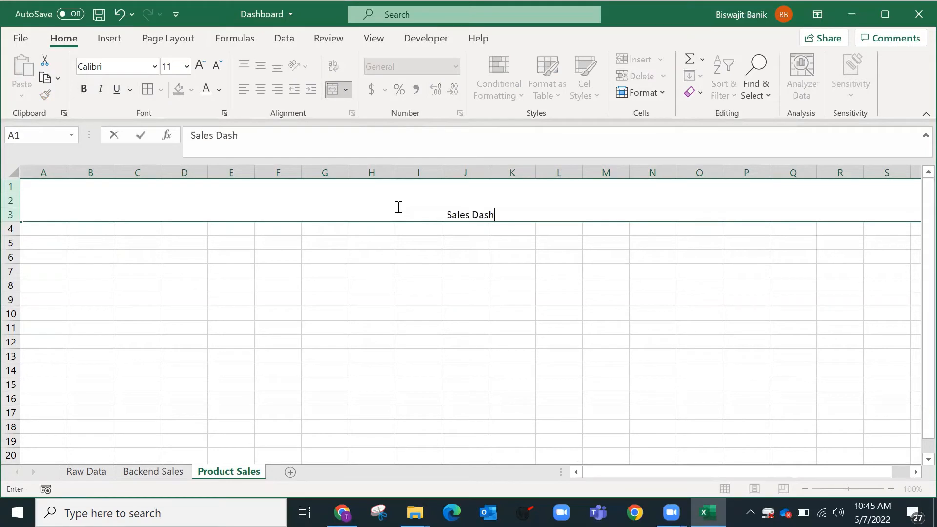
pyautogui.write('board')
pyautogui.press('Return')
# Step: Unmerge the full-row title and merge and center it across A1:S3 instead
pyautogui.click(397, 205)
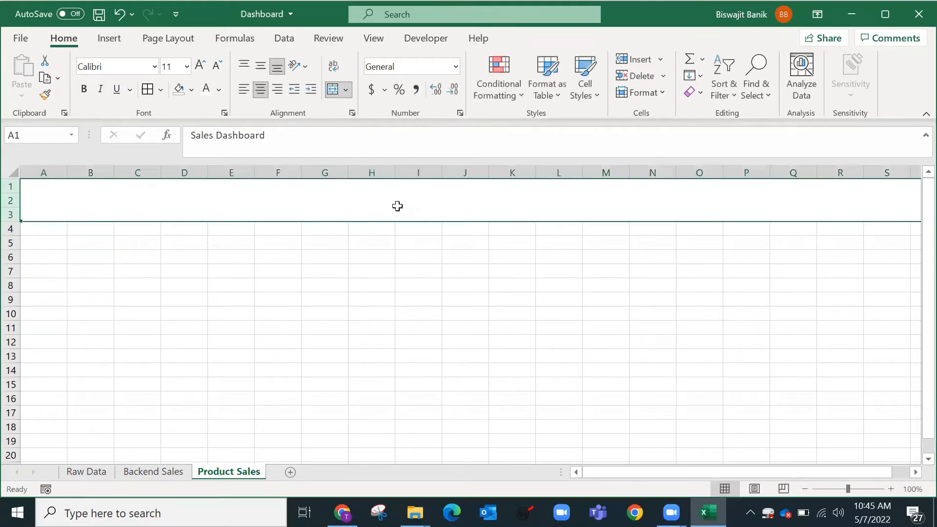
pyautogui.click(333, 90)
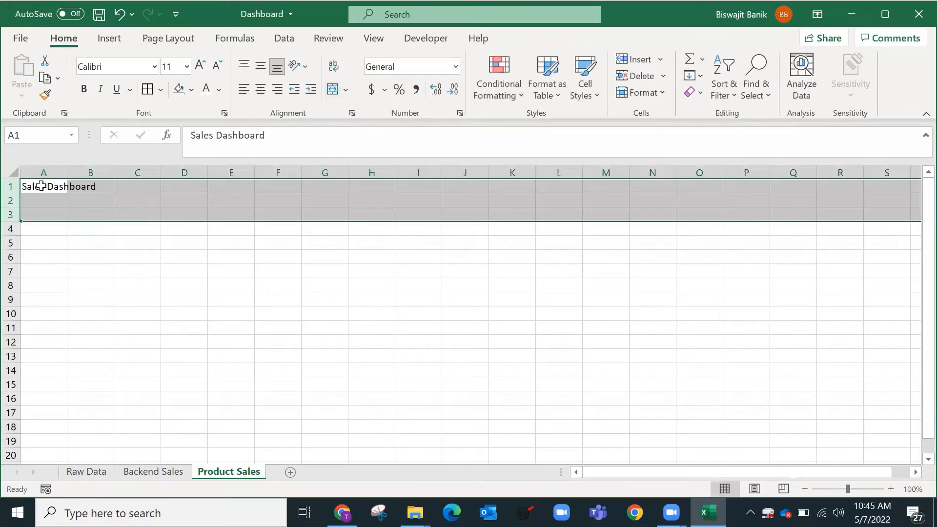
pyautogui.moveTo(39, 185); pyautogui.dragTo(876, 214)
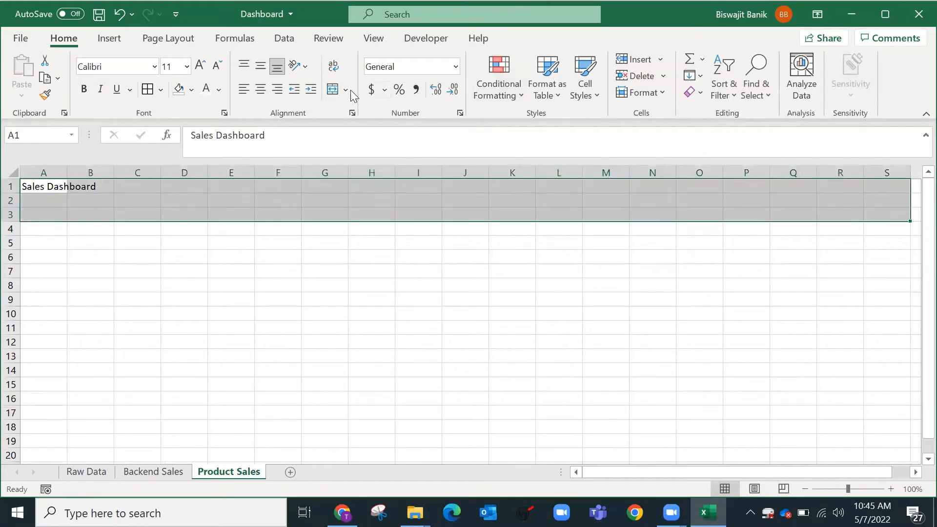
pyautogui.click(334, 90)
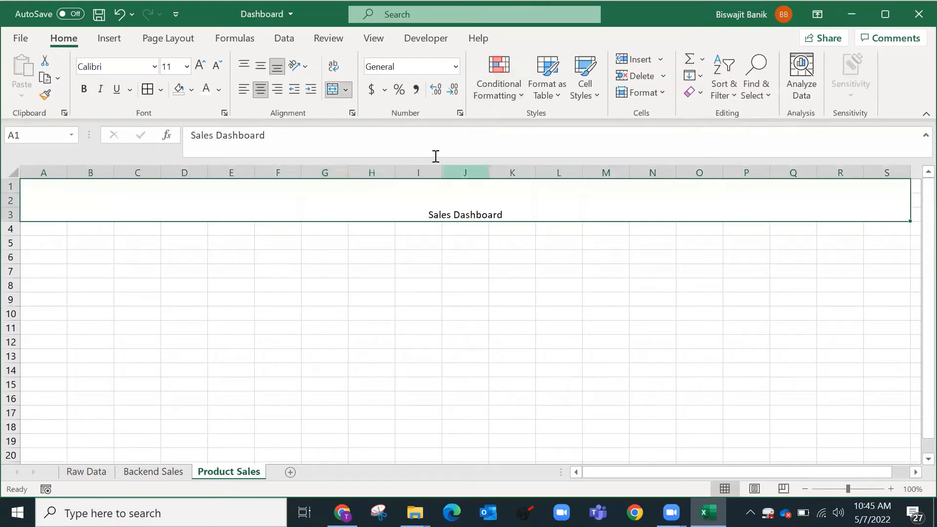
# Step: Middle-align the Sales Dashboard title vertically and enlarge its font to size 28
pyautogui.click(260, 68)
pyautogui.click(200, 65)
pyautogui.click(200, 65)
pyautogui.click(200, 65)
pyautogui.click(200, 65)
pyautogui.click(200, 65)
pyautogui.click(200, 65)
pyautogui.click(200, 65)
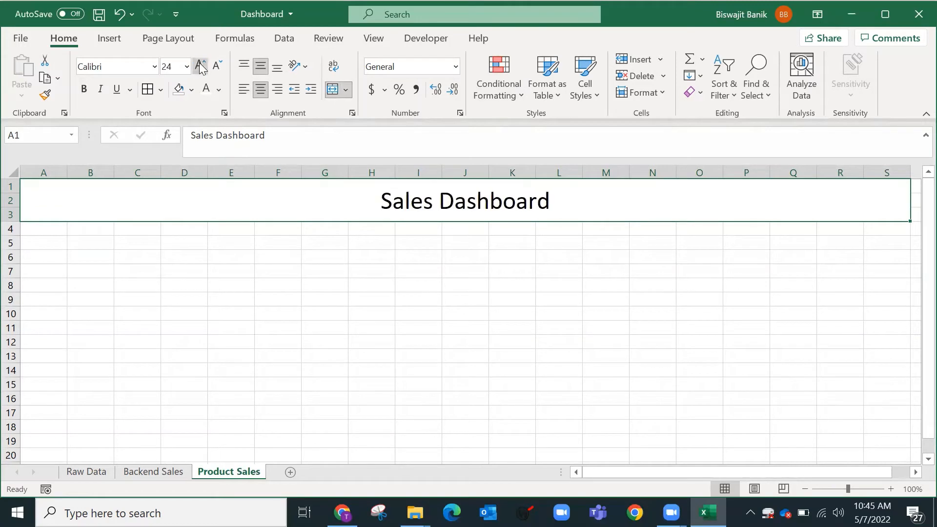
pyautogui.click(200, 66)
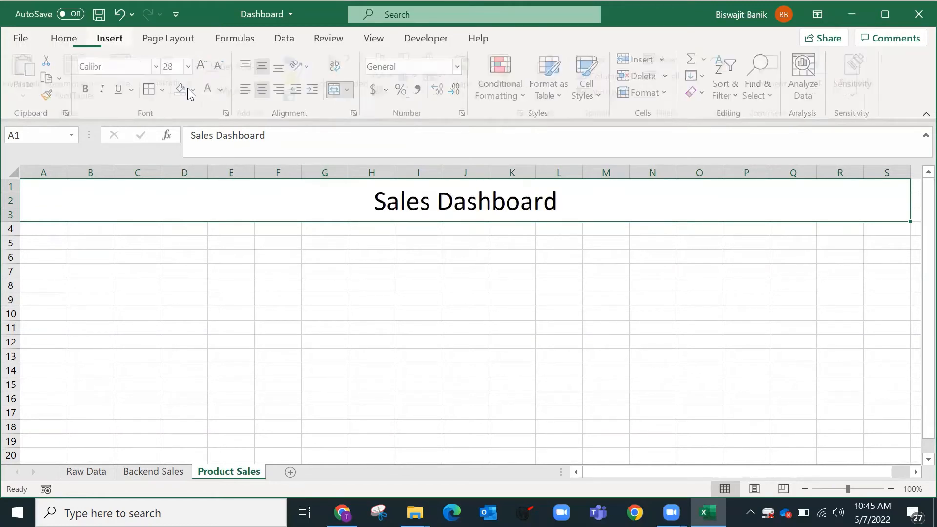
# Step: Try a rectangle shape below the title, spanning about E6 to L11, and delete it
pyautogui.click(109, 38)
pyautogui.click(176, 78)
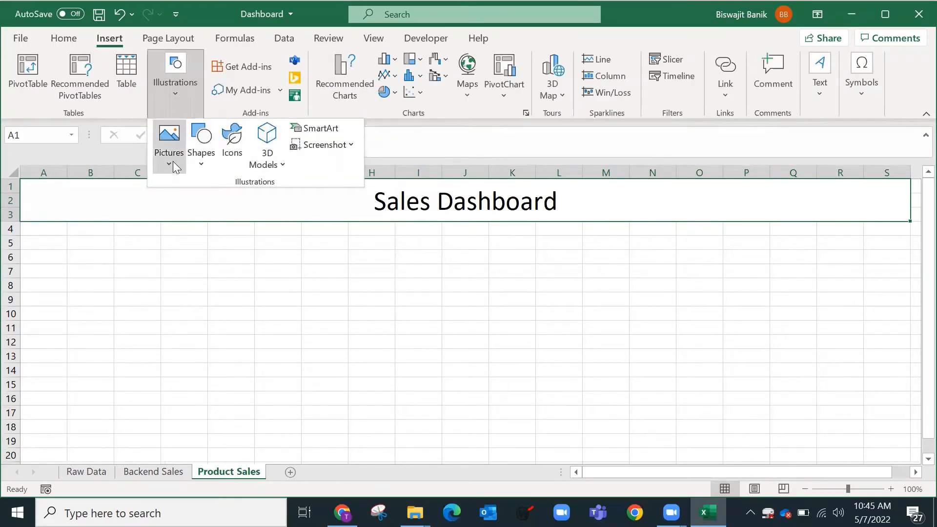
pyautogui.click(201, 165)
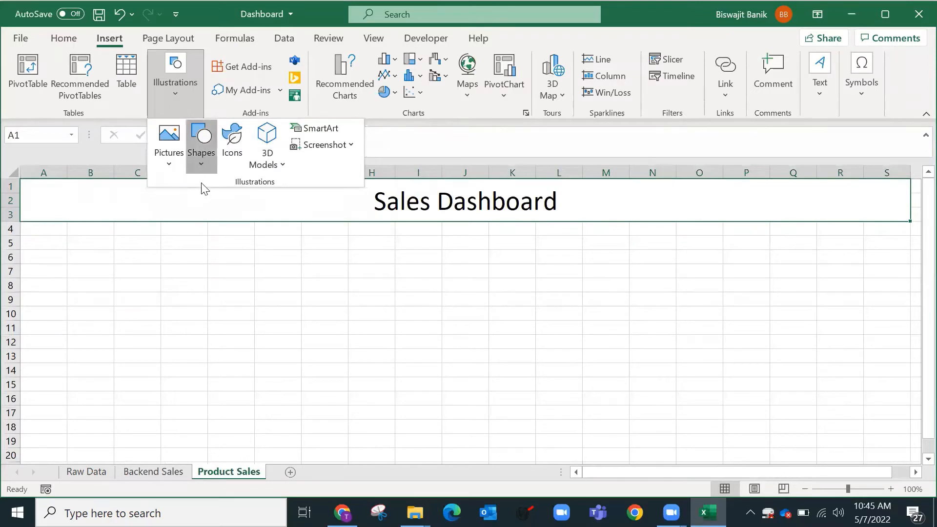
pyautogui.click(193, 299)
pyautogui.moveTo(207, 261); pyautogui.dragTo(556, 334)
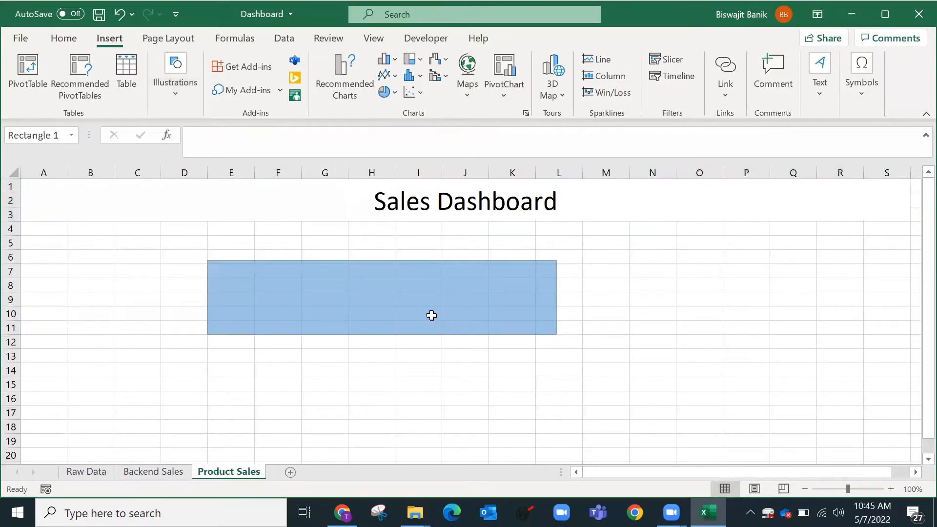
pyautogui.press('Delete')
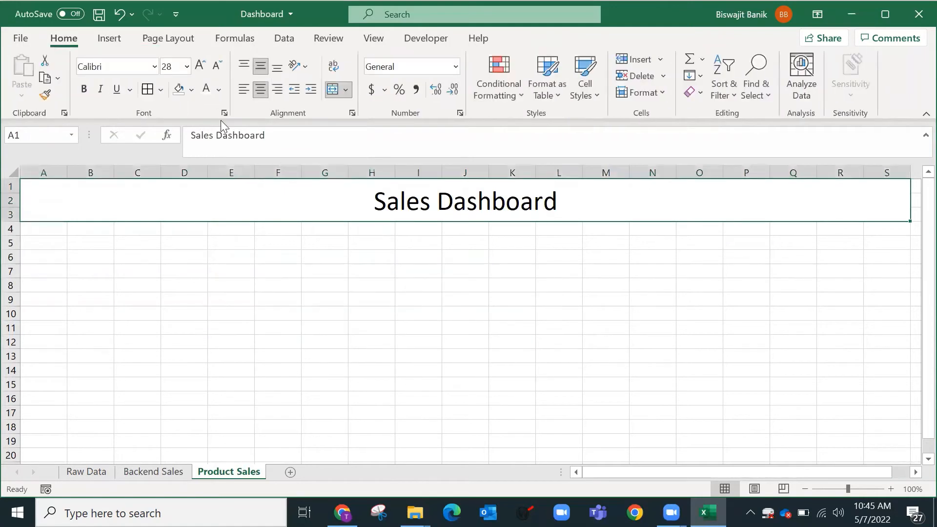
# Step: Make the Sales Dashboard title dark blue and bold, with font size 36
pyautogui.click(218, 89)
pyautogui.click(307, 250)
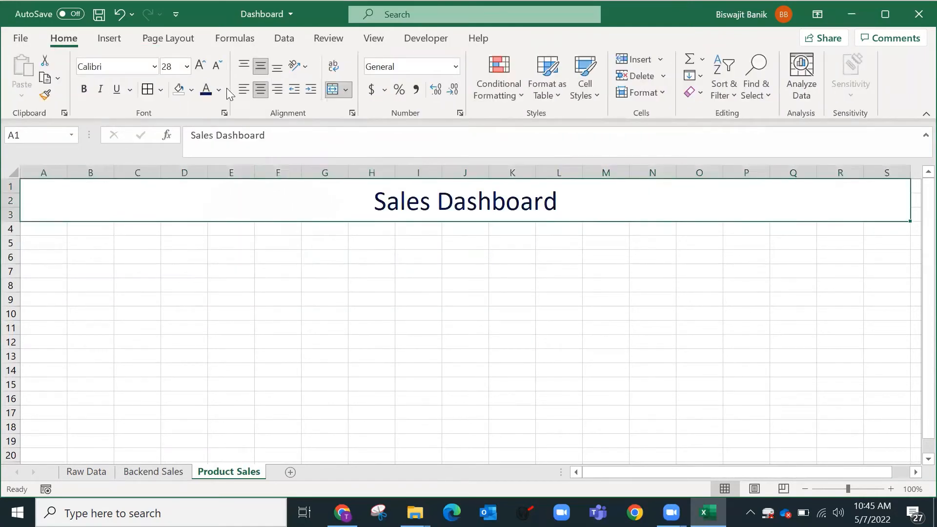
pyautogui.click(83, 89)
pyautogui.click(200, 68)
pyautogui.click(200, 67)
pyautogui.click(199, 66)
pyautogui.click(199, 67)
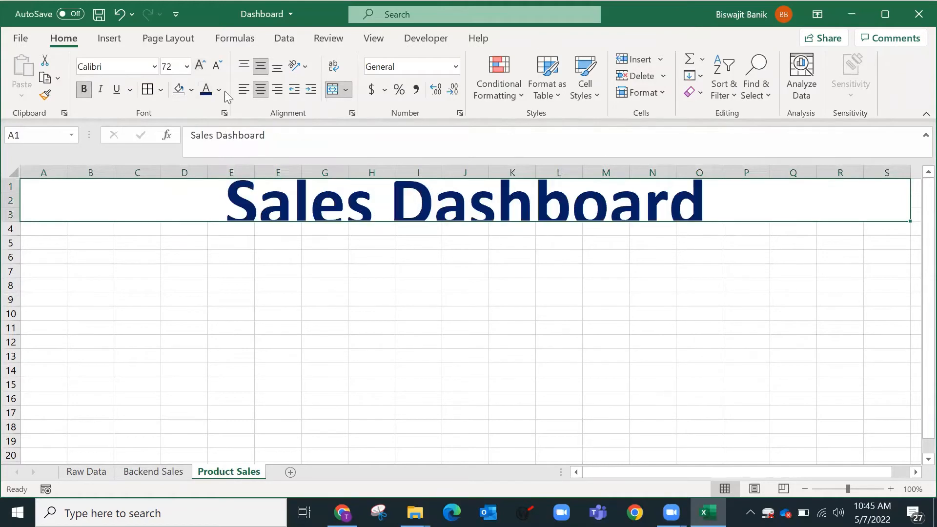
pyautogui.click(217, 69)
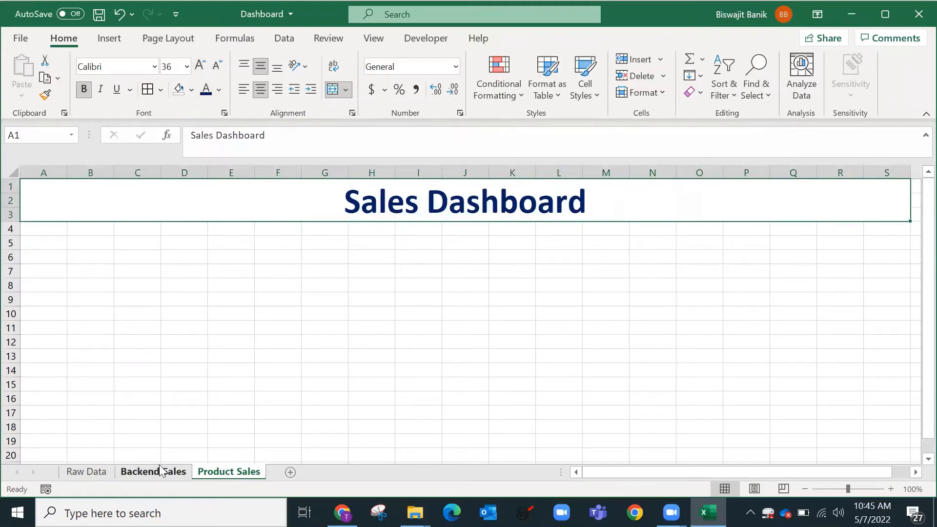
# Step: Add a combo box form control to the Product Sales sheet, covering about Q5:R6 below the title
pyautogui.click(193, 274)
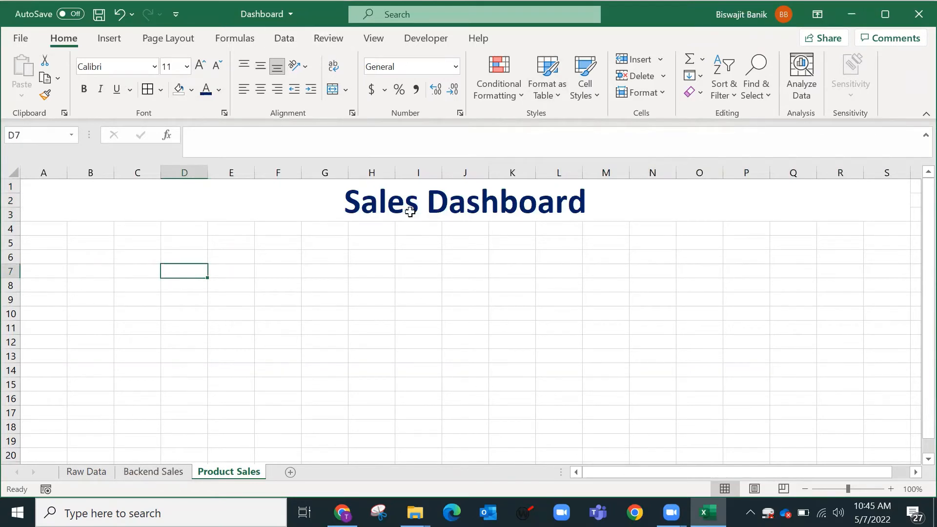
pyautogui.click(434, 42)
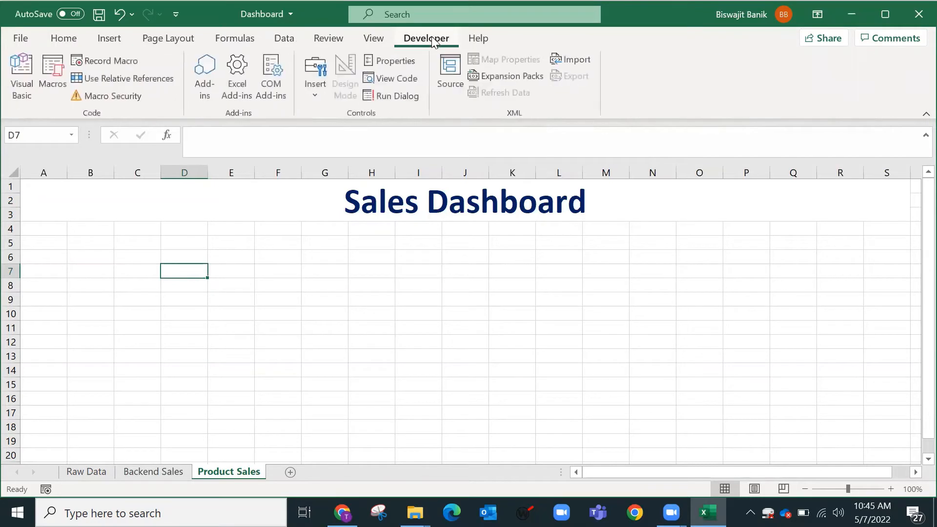
pyautogui.click(316, 97)
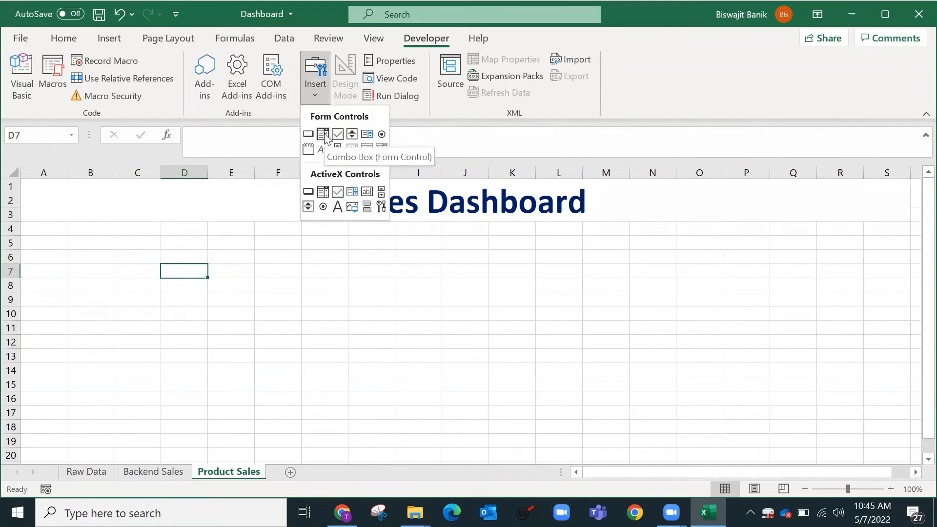
pyautogui.click(323, 134)
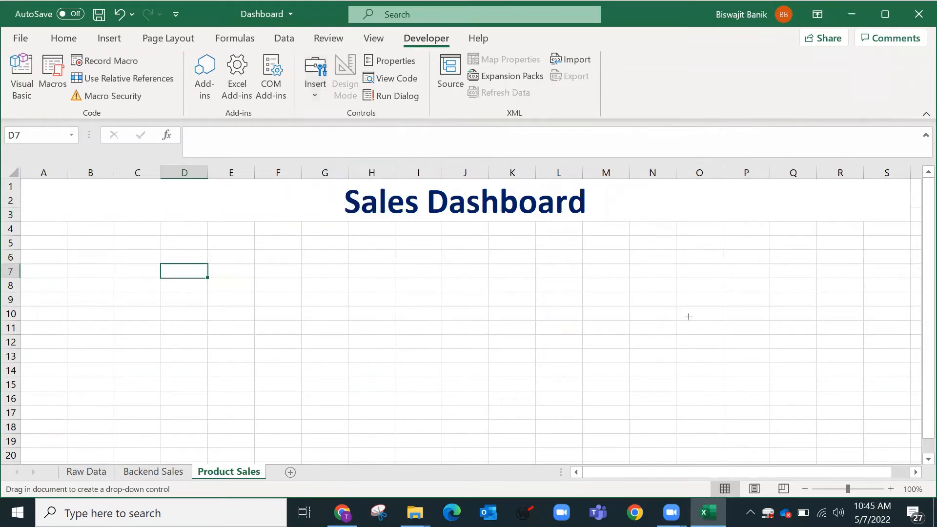
pyautogui.moveTo(695, 256)
pyautogui.mouseDown()
pyautogui.moveTo(798, 278)
pyautogui.moveTo(852, 250)
pyautogui.mouseUp()
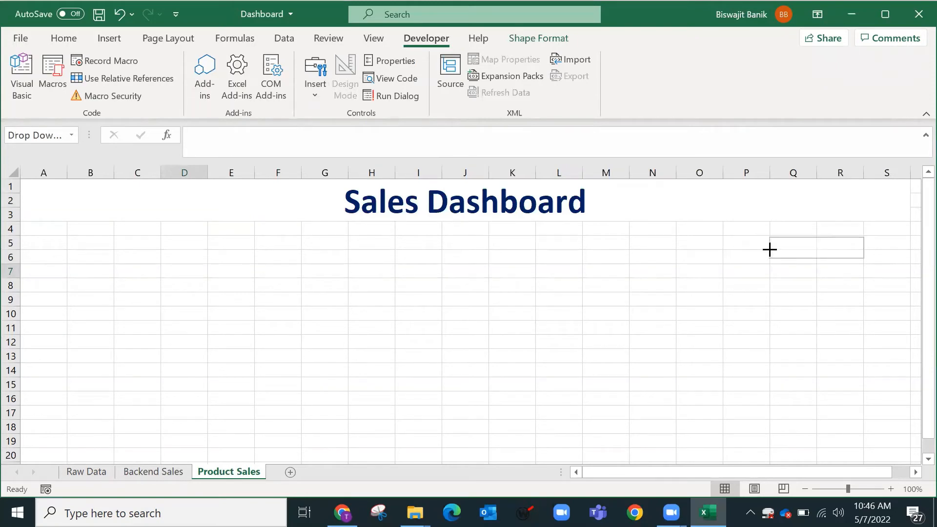
pyautogui.moveTo(769, 249); pyautogui.dragTo(770, 249)
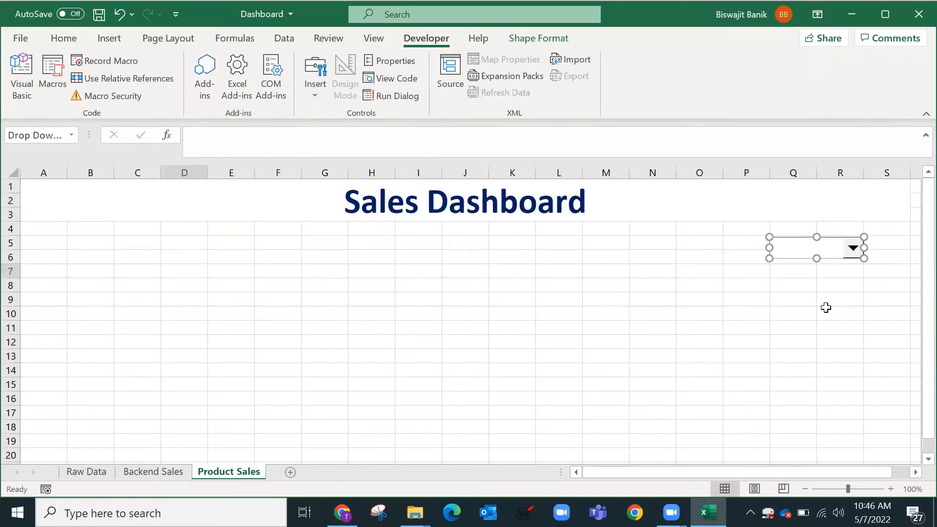
pyautogui.moveTo(831, 306); pyautogui.dragTo(831, 299)
# Step: Set the combo box's input range to the product names in 'Backend Sales'!$T$16:$T$18
pyautogui.rightClick(852, 253)
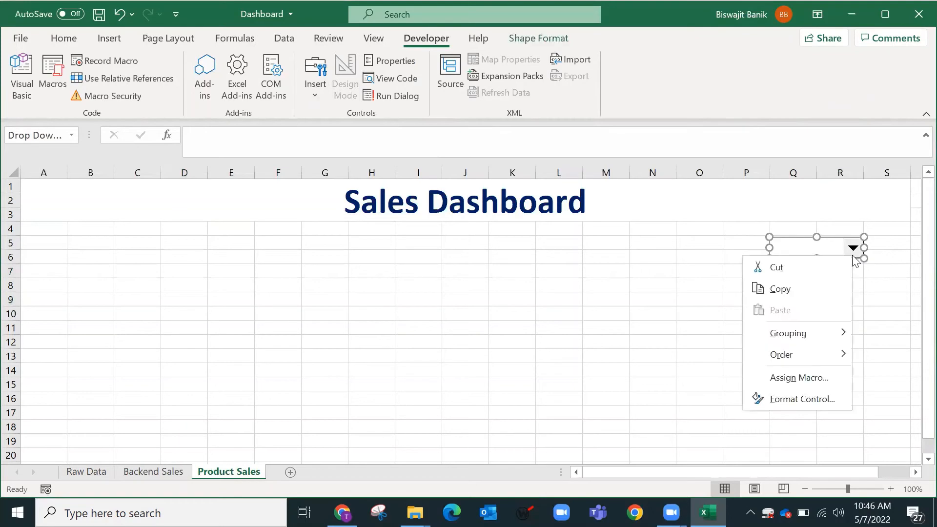
pyautogui.click(824, 403)
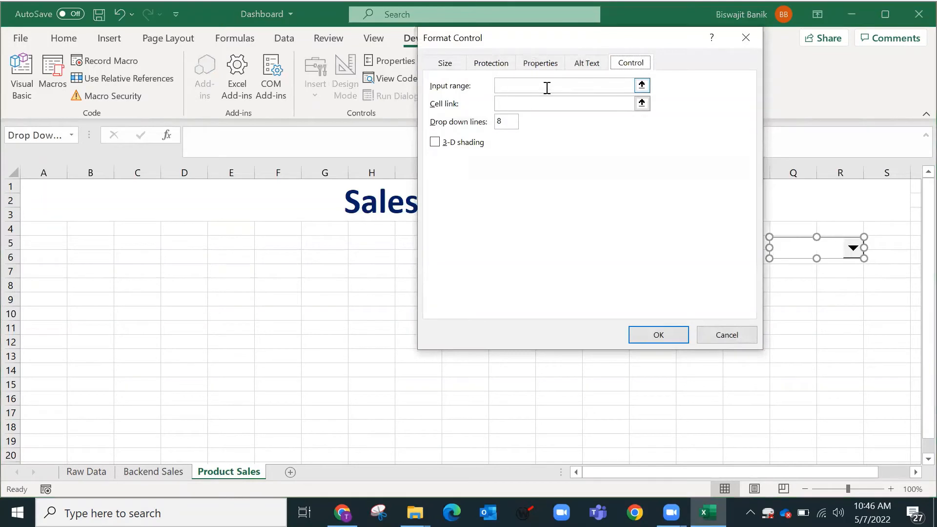
pyautogui.click(641, 86)
pyautogui.click(166, 471)
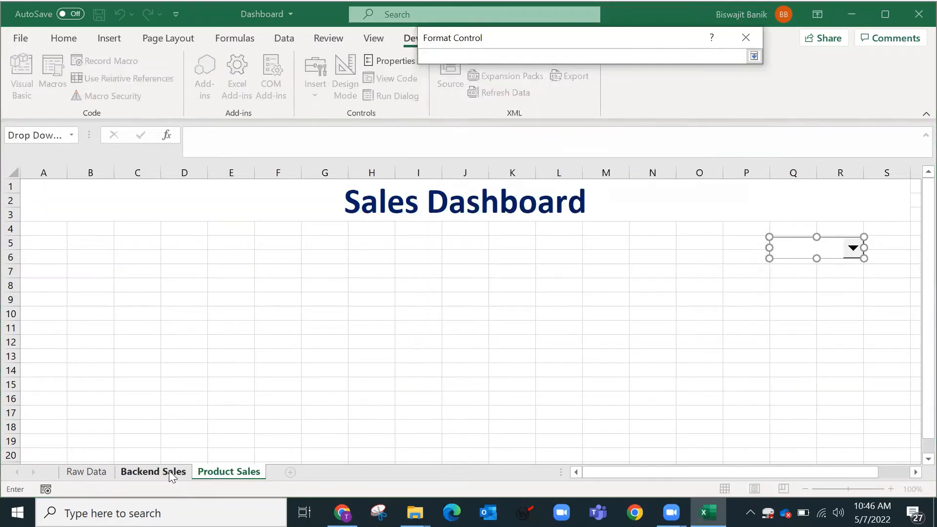
pyautogui.moveTo(679, 371); pyautogui.dragTo(689, 394)
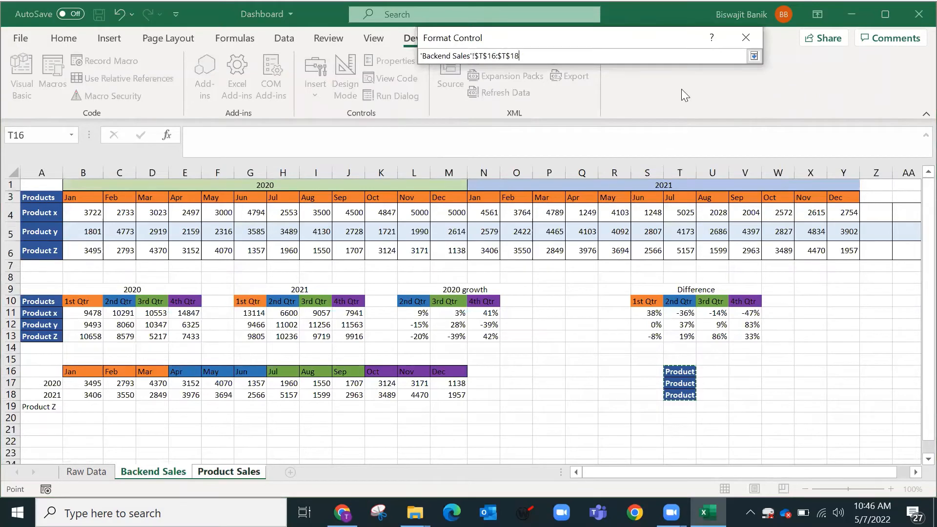
pyautogui.click(754, 55)
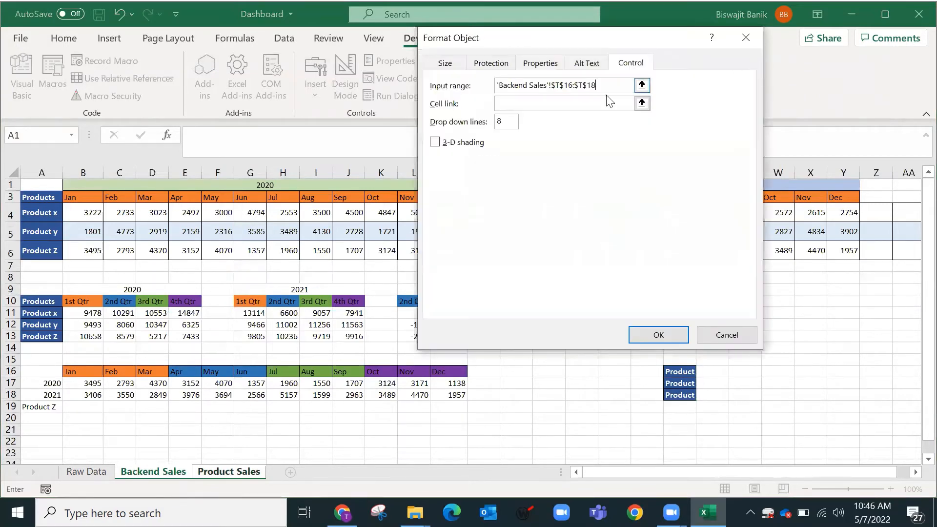
# Step: Link the combo box to cell 'Backend Sales'!$S$15 and apply the control settings
pyautogui.click(641, 103)
pyautogui.click(184, 472)
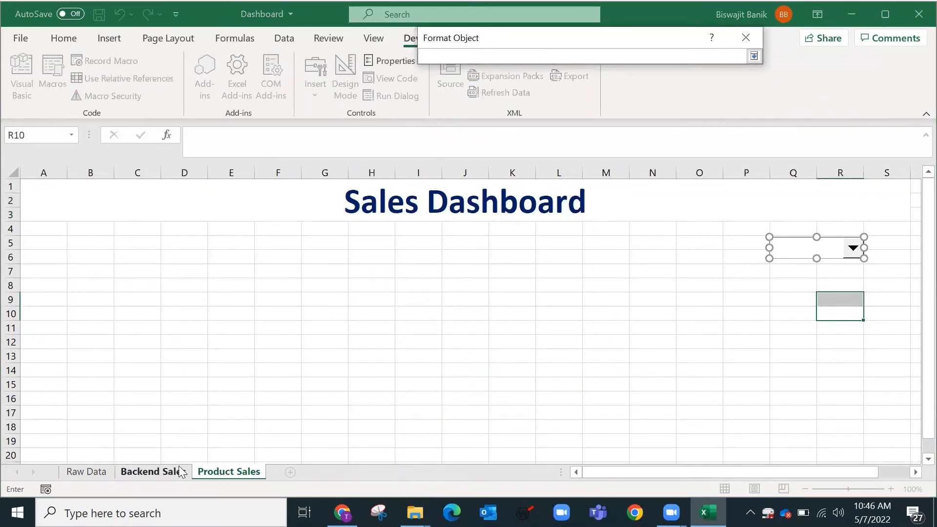
pyautogui.click(657, 360)
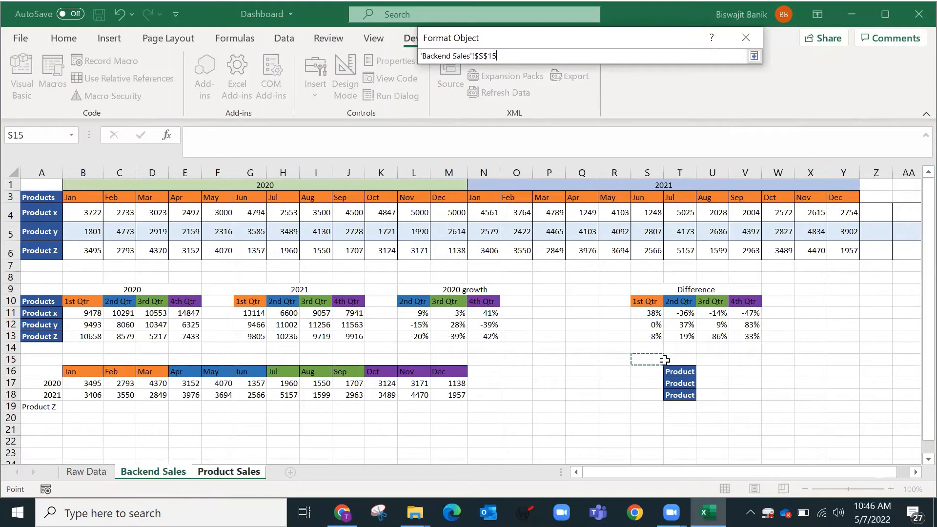
pyautogui.click(753, 56)
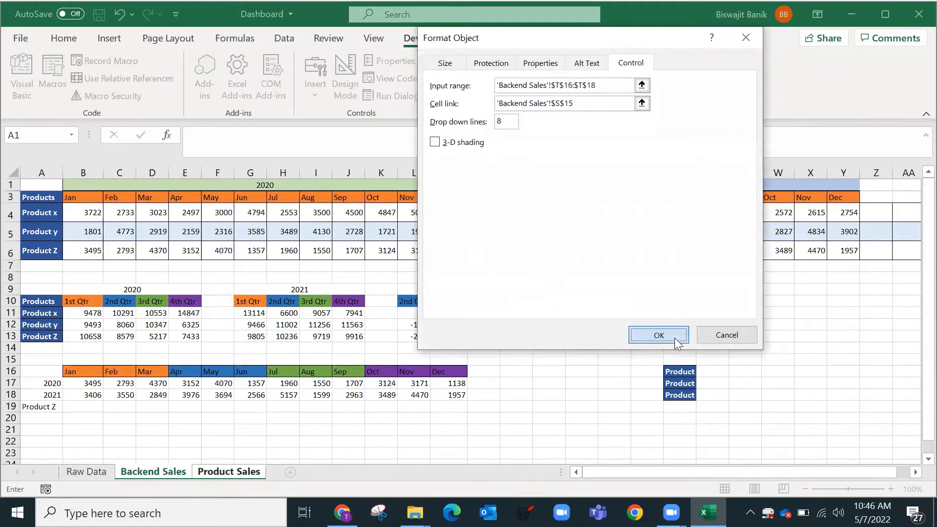
pyautogui.click(658, 335)
pyautogui.click(746, 315)
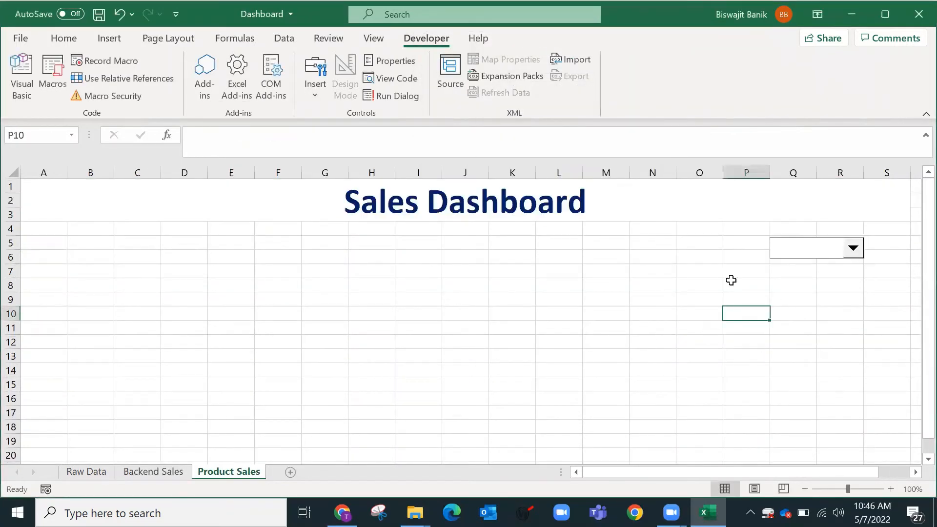
# Step: Try out different products in the combo box and leave Product x selected
pyautogui.click(851, 256)
pyautogui.click(851, 261)
pyautogui.click(851, 261)
pyautogui.click(849, 278)
pyautogui.click(850, 259)
pyautogui.click(850, 281)
pyautogui.click(866, 256)
pyautogui.click(854, 254)
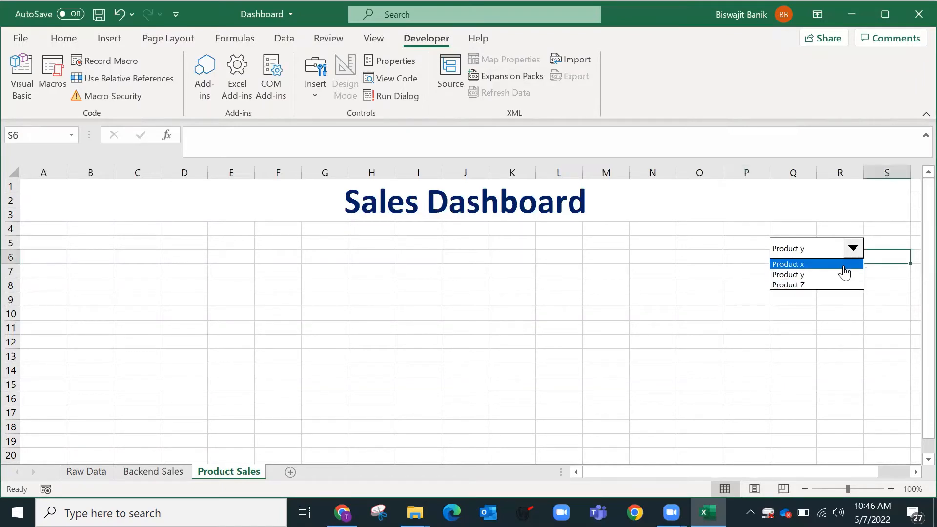
pyautogui.click(843, 264)
# Step: On Backend Sales, check the linked cell S15 and widen column T to fit the full product names
pyautogui.click(155, 471)
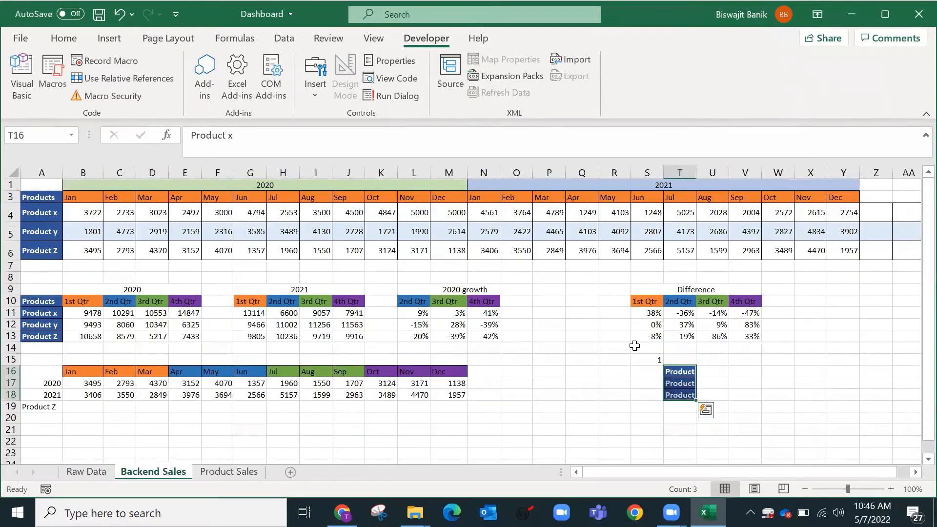
pyautogui.click(658, 360)
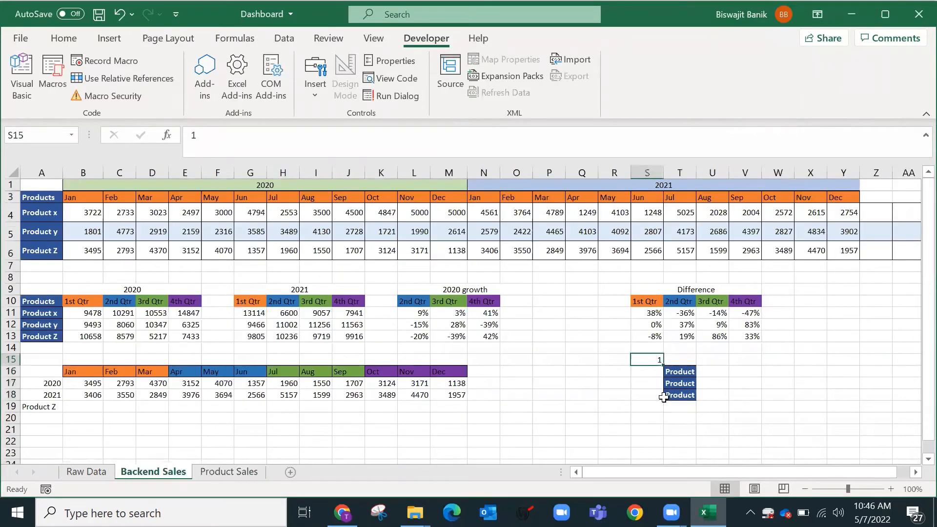
pyautogui.click(679, 372)
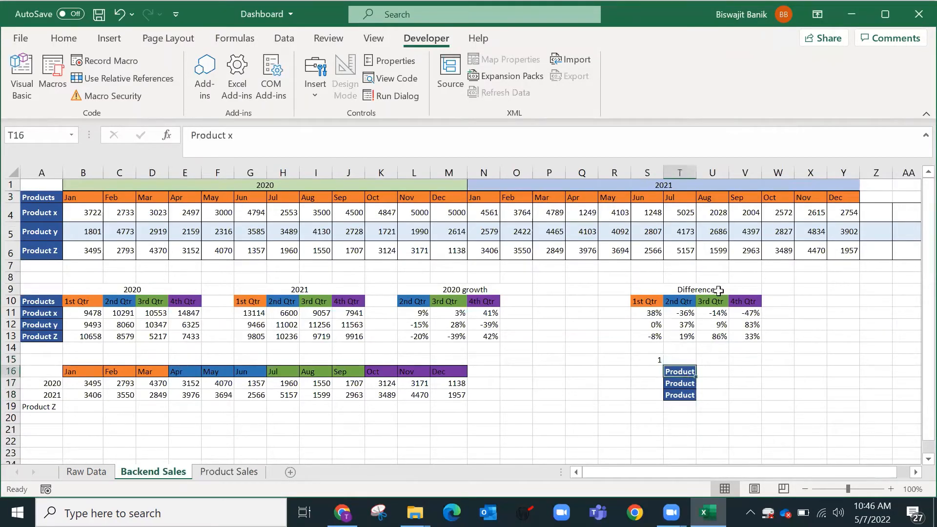
pyautogui.moveTo(702, 172); pyautogui.dragTo(710, 171)
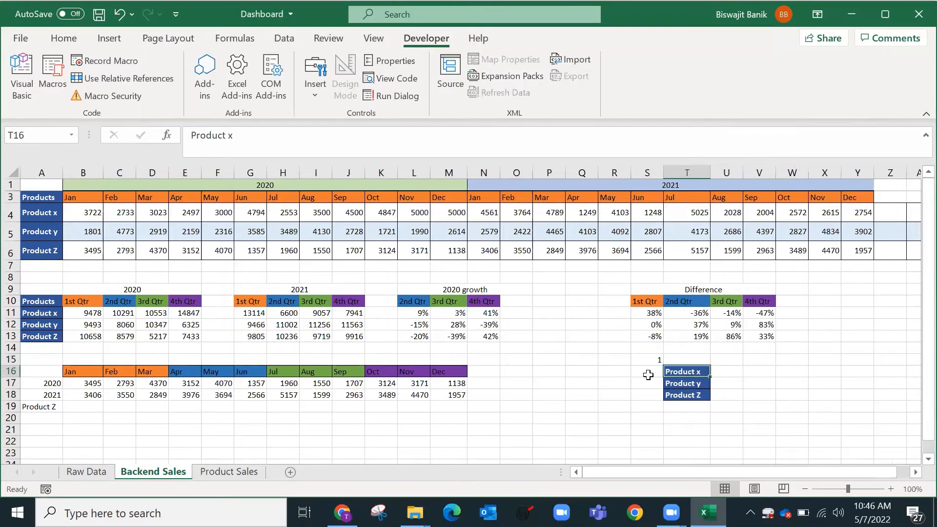
# Step: Number the products 1, 2 and 3 in S16:S18 beside their names
pyautogui.click(650, 374)
pyautogui.write('1')
pyautogui.press('Return')
pyautogui.write('2')
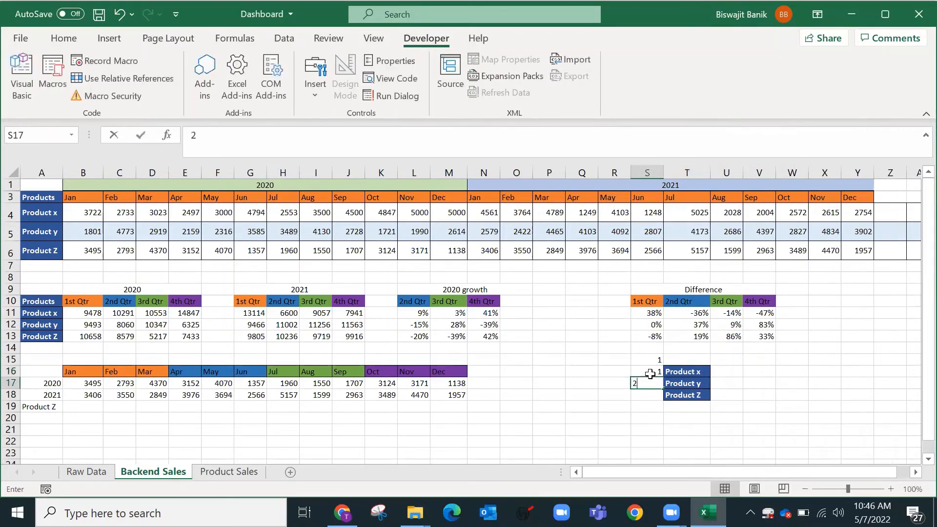
pyautogui.press('Return')
pyautogui.write('3')
pyautogui.press('Return')
# Step: Enter =VLOOKUP(S15,S16:T18,2,0) in T15 to return the name of the product chosen in the combo box
pyautogui.press('Up')
pyautogui.press('Up')
pyautogui.press('Up')
pyautogui.press('Up')
pyautogui.press('Right')
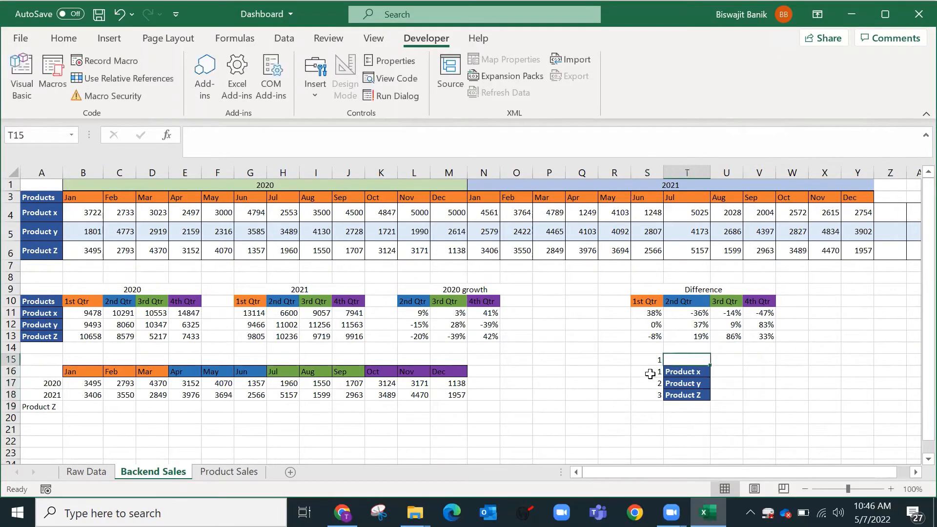
pyautogui.write('=vl')
pyautogui.hotkey('ctrl', 'Return')
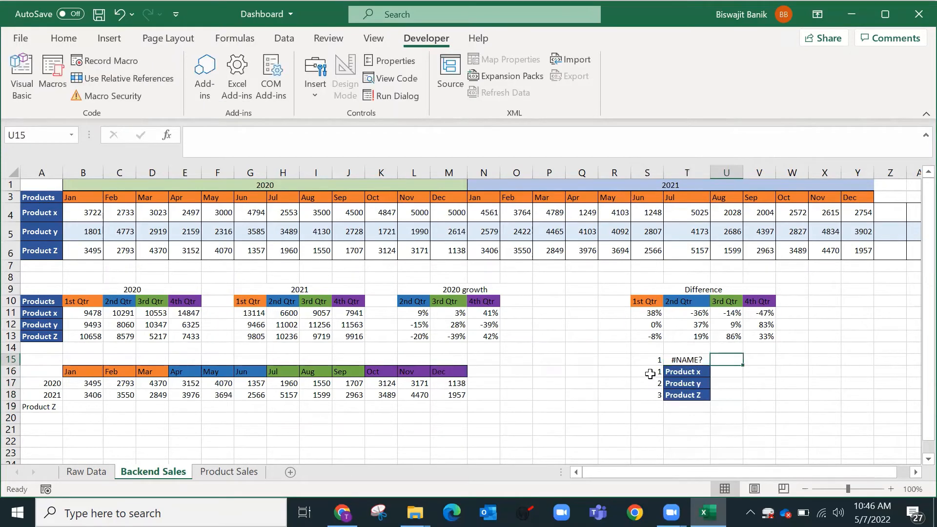
pyautogui.write('=vl')
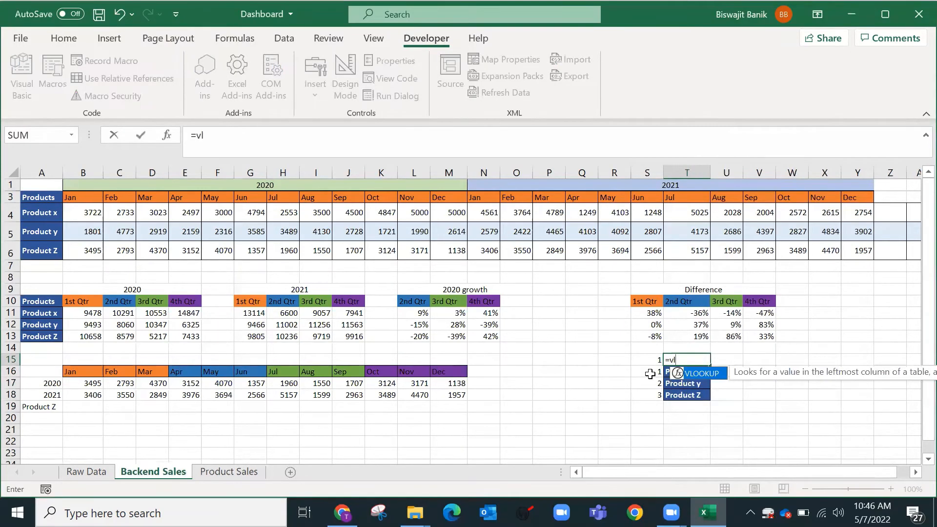
pyautogui.press('Tab')
pyautogui.press('Left')
pyautogui.write(',')
pyautogui.press('Down')
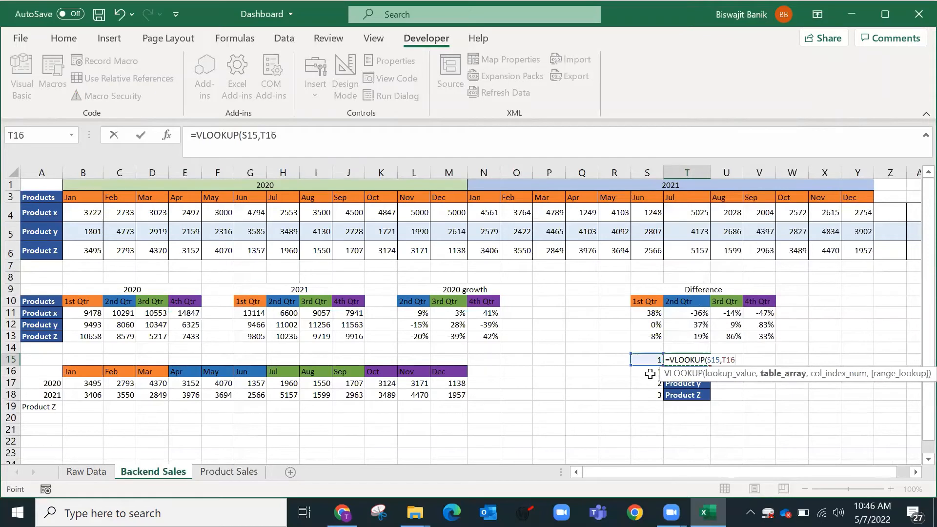
pyautogui.press('Left')
pyautogui.press('Down')
pyautogui.press('Up')
pyautogui.hotkey('shift', 'Down')
pyautogui.hotkey('shift', 'Down')
pyautogui.hotkey('shift', 'Right')
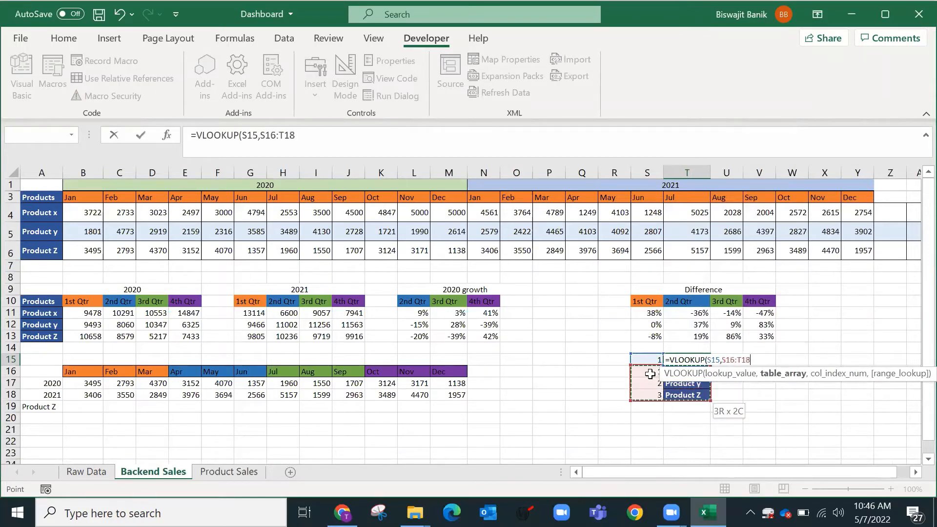
pyautogui.write(')')
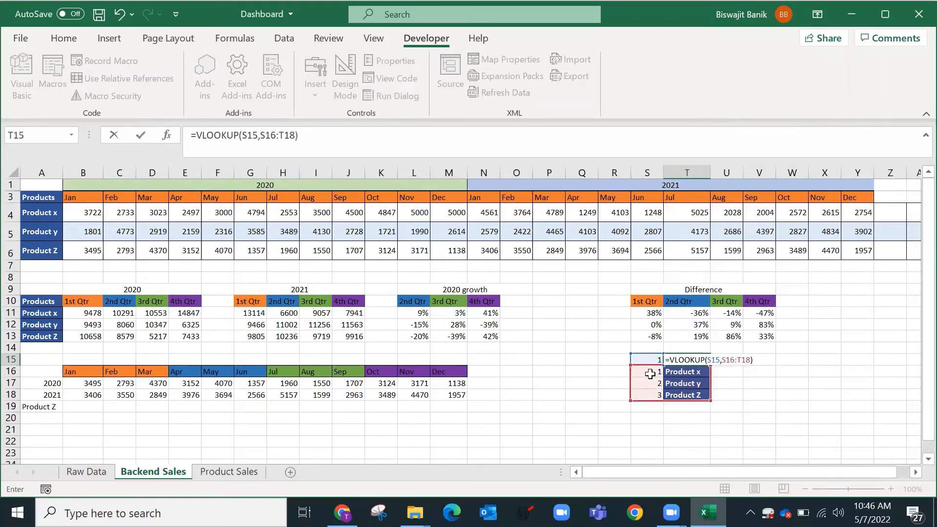
pyautogui.press('BackSpace')
pyautogui.write(',')
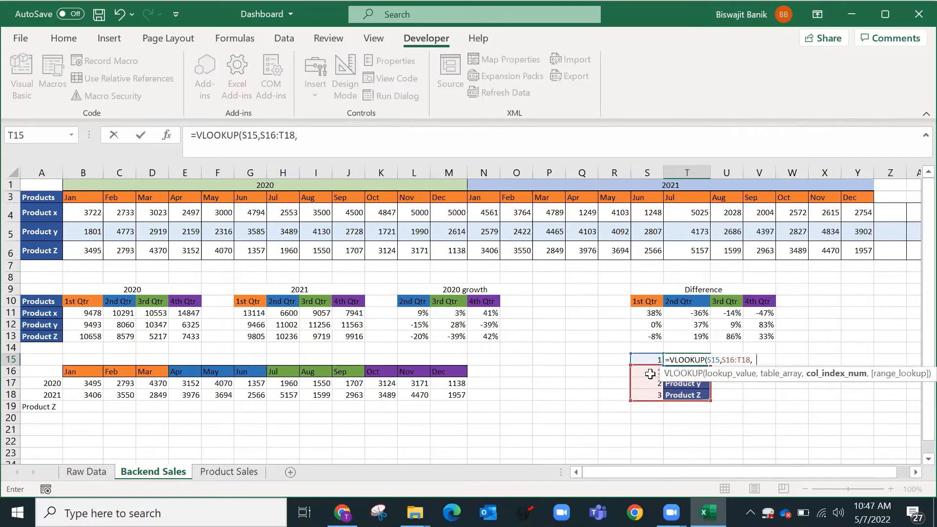
pyautogui.write('2,0')
pyautogui.hotkey('ctrl', 'Return')
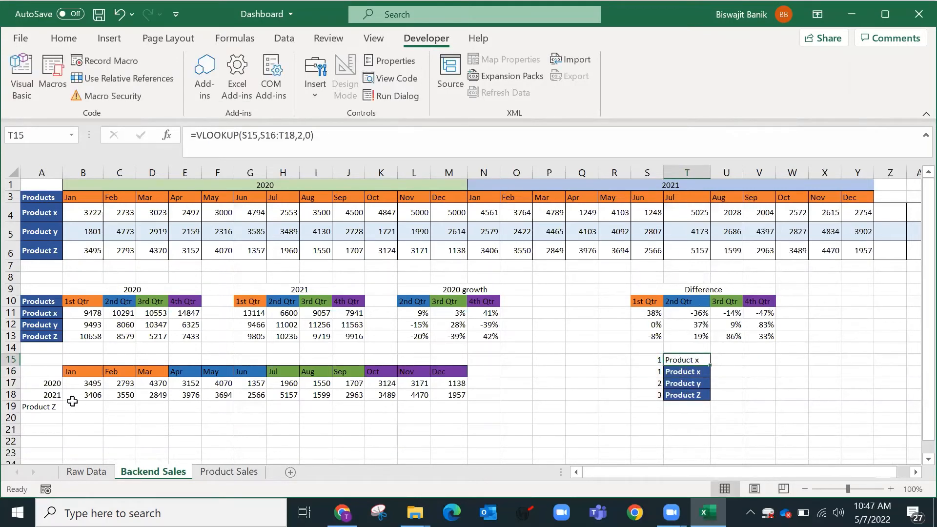
# Step: Clear the list data validation from the product cell A19 under the monthly lookup table
pyautogui.click(49, 383)
pyautogui.moveTo(96, 391); pyautogui.dragTo(456, 396)
pyautogui.click(52, 409)
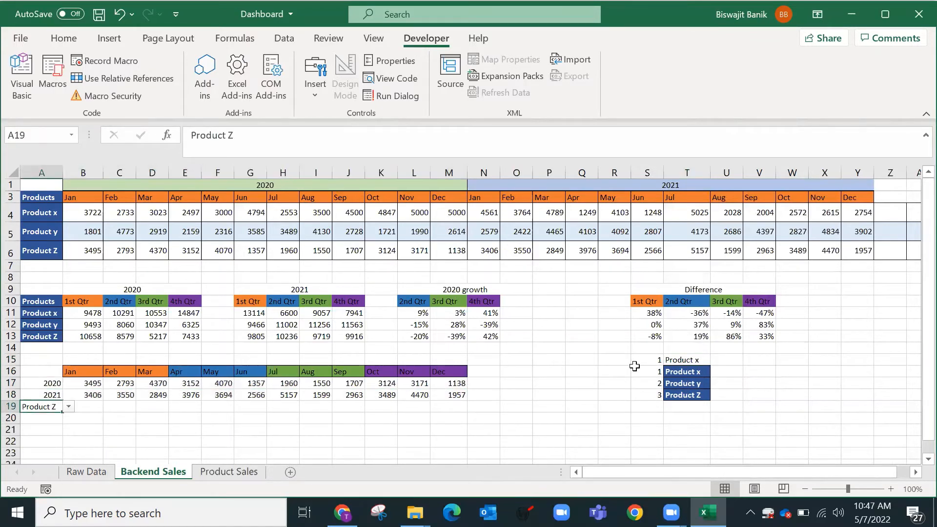
pyautogui.click(686, 359)
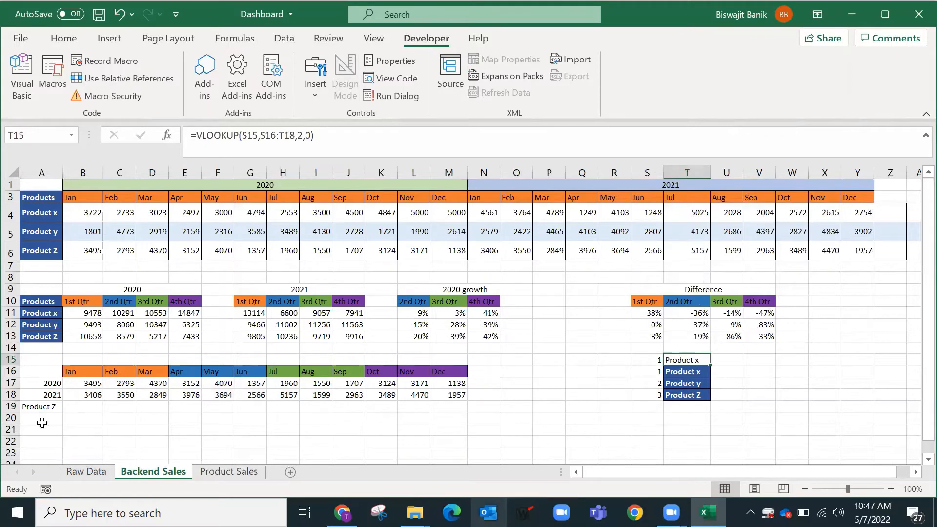
pyautogui.click(44, 408)
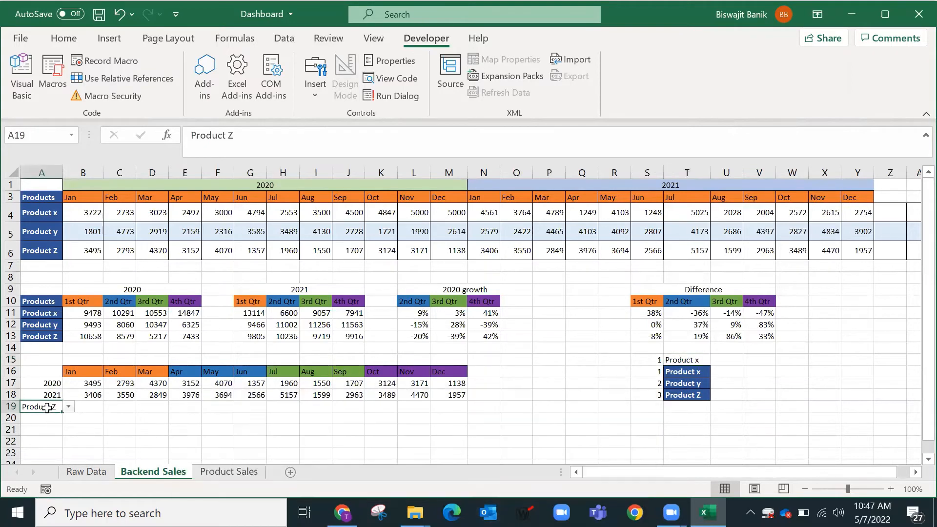
pyautogui.click(284, 38)
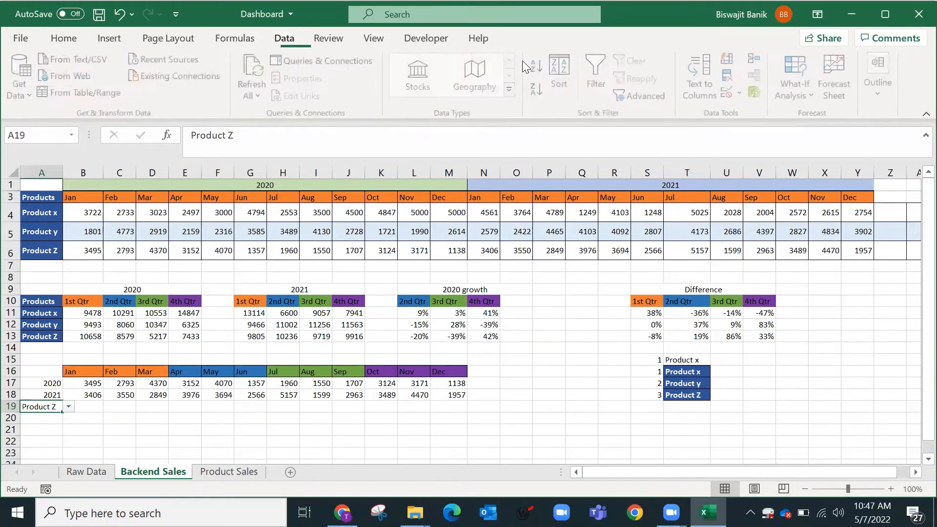
pyautogui.click(743, 94)
pyautogui.click(767, 119)
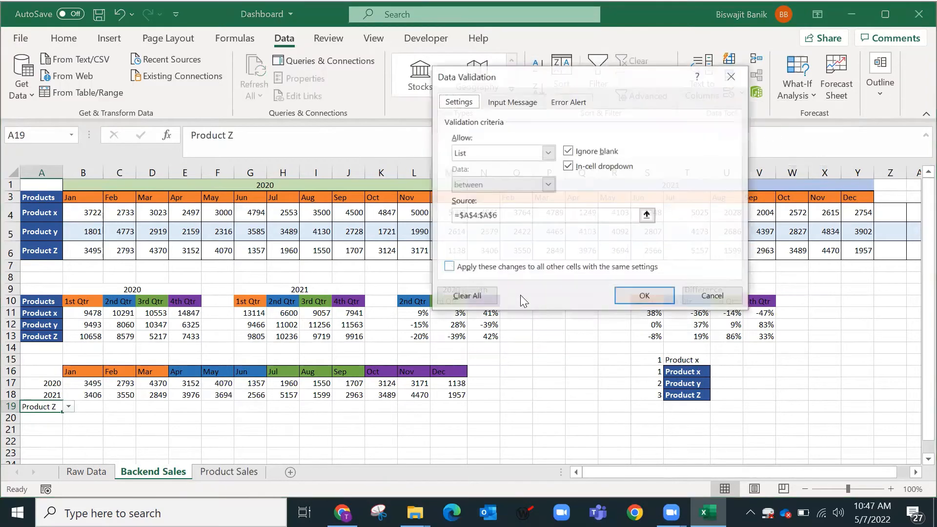
pyautogui.click(464, 295)
pyautogui.click(646, 295)
pyautogui.click(120, 440)
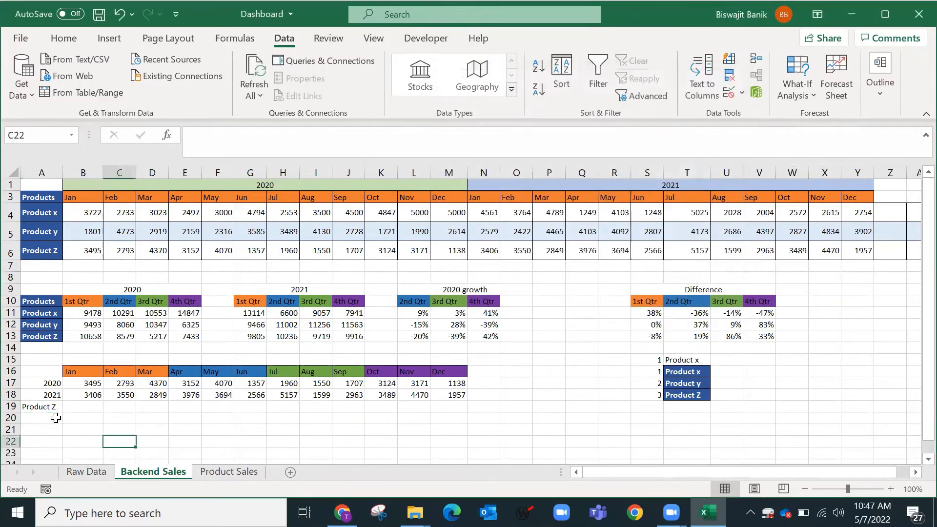
# Step: Clear the product name from A19 on Backend Sales and check which lookup value the formula in B17 uses
pyautogui.click(54, 409)
pyautogui.press('Delete')
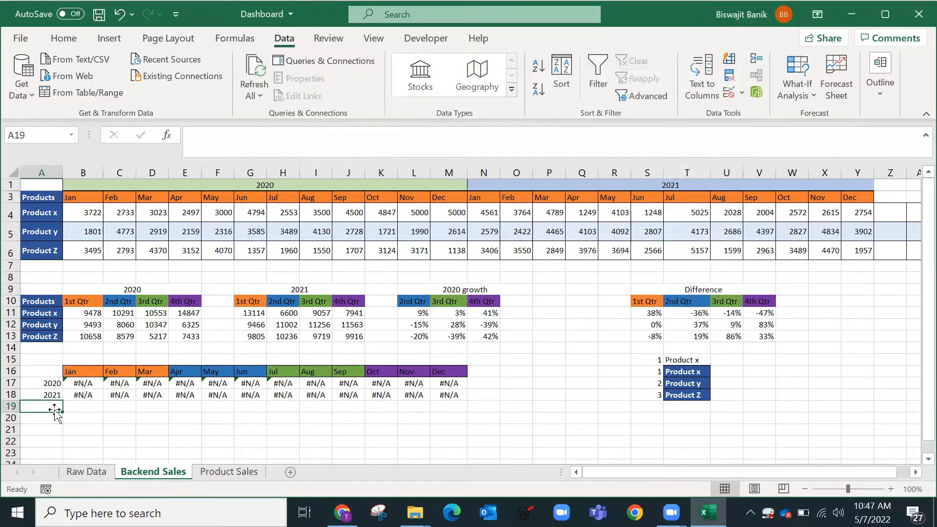
pyautogui.moveTo(81, 383); pyautogui.dragTo(83, 394)
pyautogui.moveTo(174, 397); pyautogui.dragTo(436, 399)
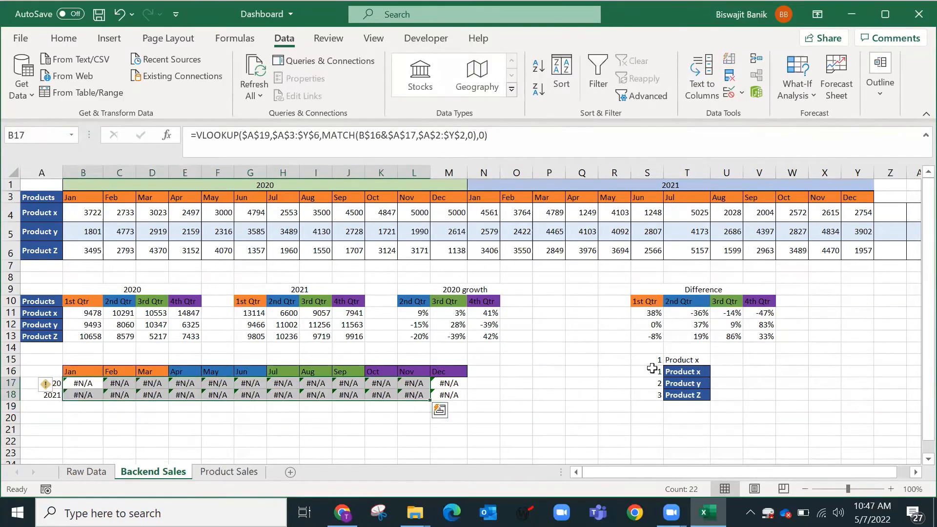
pyautogui.click(667, 359)
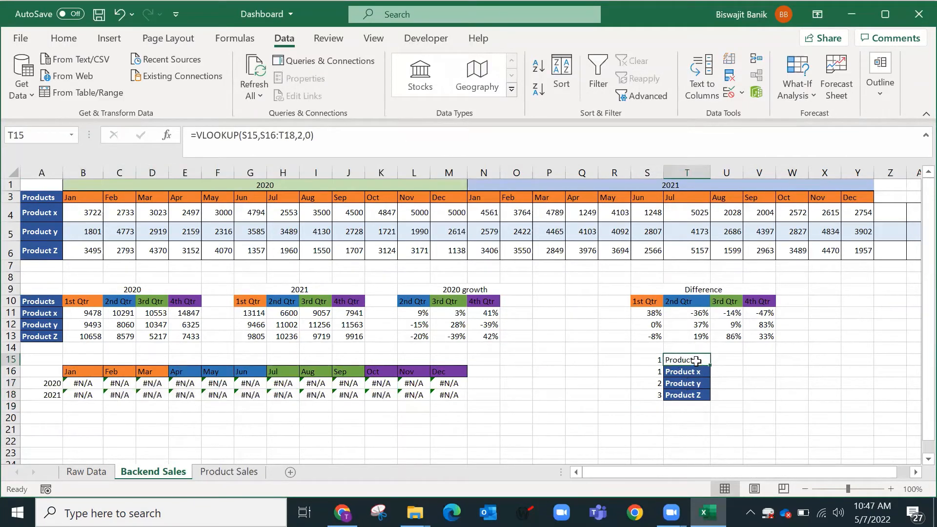
pyautogui.click(39, 418)
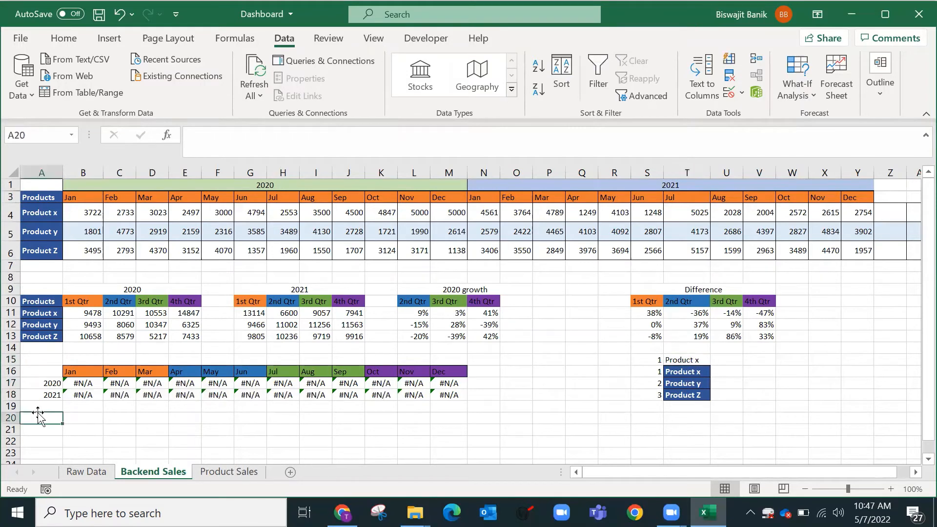
pyautogui.click(77, 388)
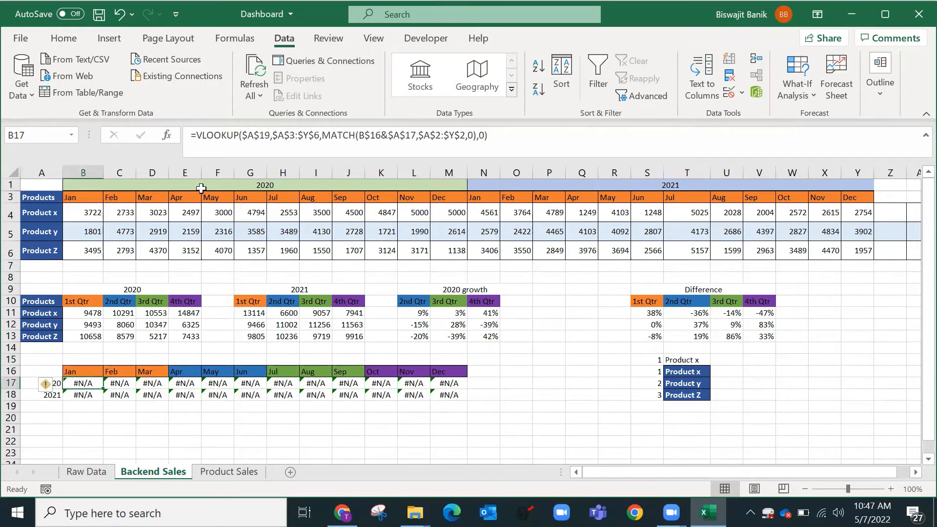
pyautogui.click(244, 143)
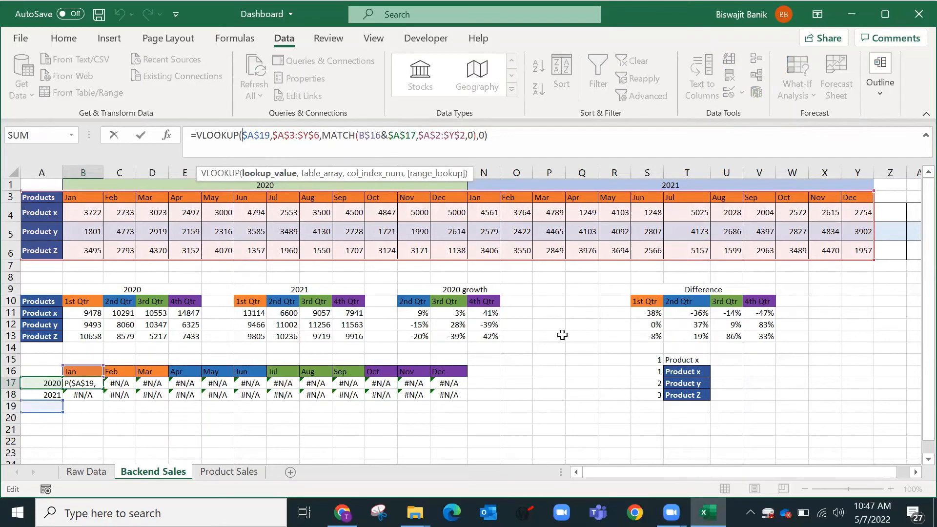
pyautogui.press('Escape')
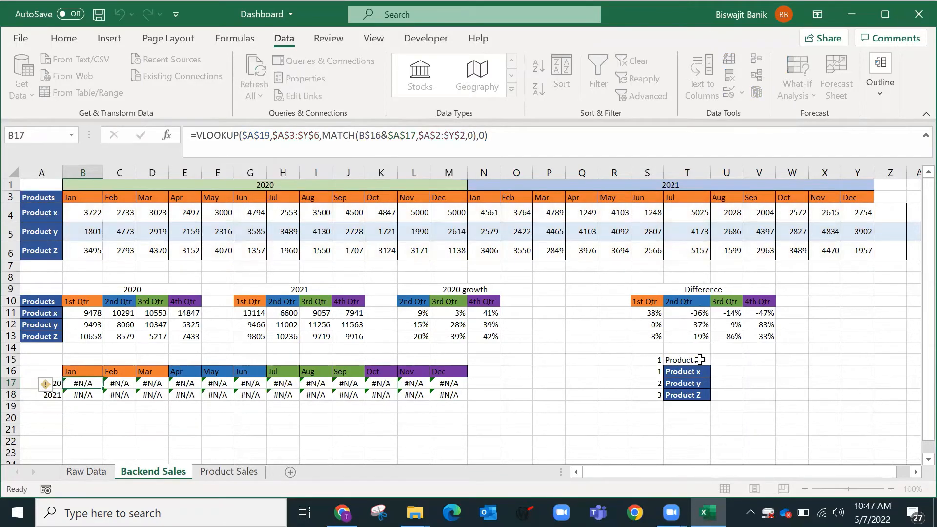
# Step: Transfer the formula =VLOOKUP(S15,S16:T18,2,0) from T15 to the product cell A19, and clear T15
pyautogui.click(699, 359)
pyautogui.moveTo(362, 142); pyautogui.dragTo(146, 138)
pyautogui.hotkey('ctrl', 'c')
pyautogui.press('Escape')
pyautogui.click(42, 406)
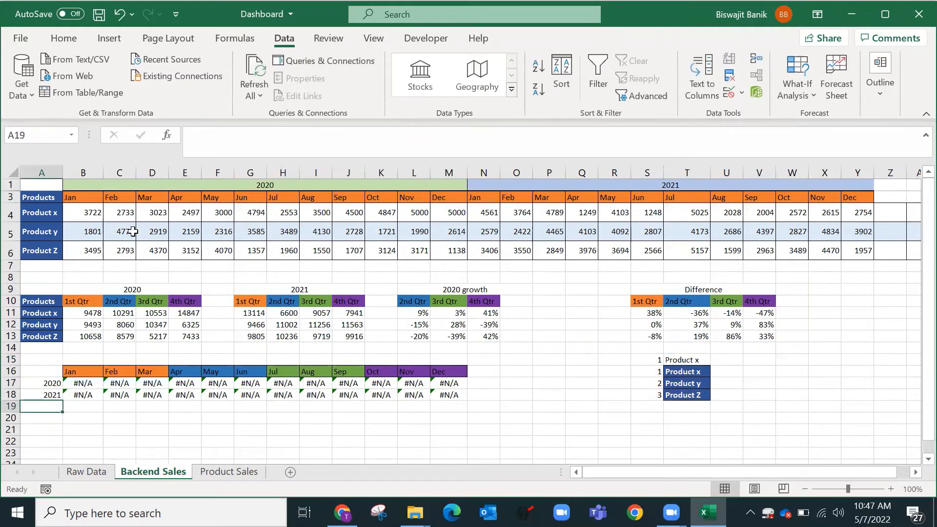
pyautogui.click(217, 145)
pyautogui.hotkey('ctrl', 'v')
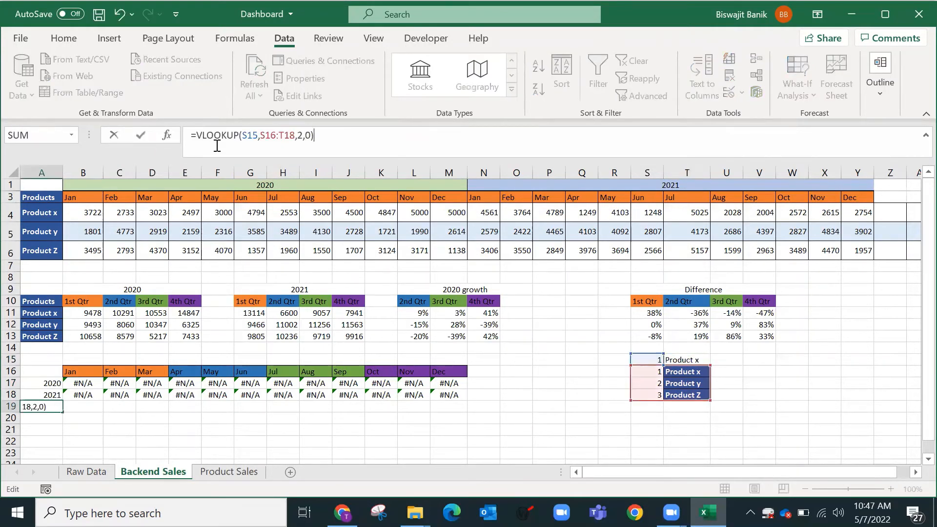
pyautogui.hotkey('ctrl', 'Return')
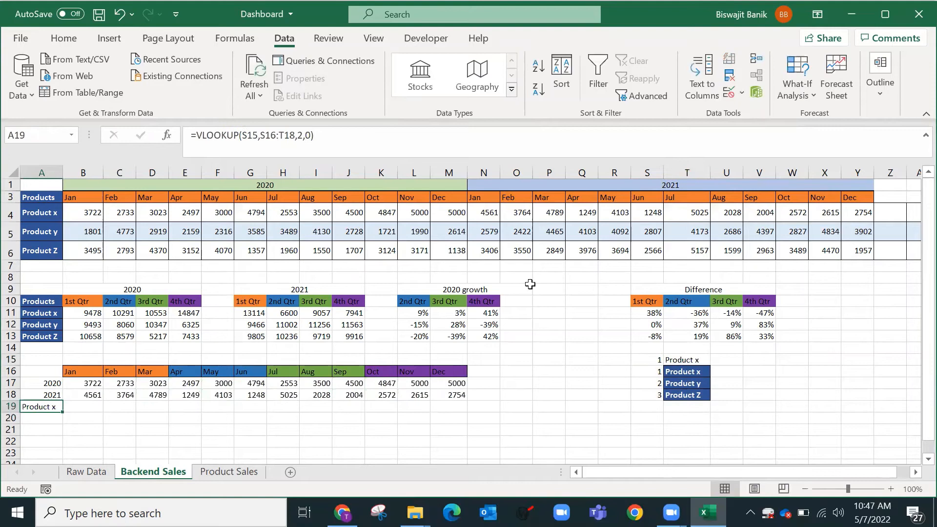
pyautogui.click(703, 359)
pyautogui.press('Delete')
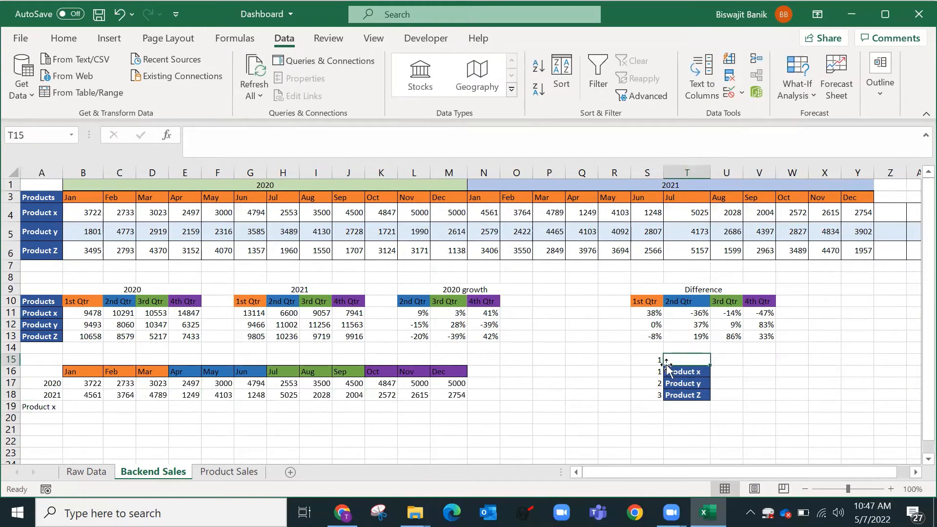
# Step: Test the monthly lookup table by entering 2 and then 3 in the linked cell S15
pyautogui.click(643, 361)
pyautogui.write('2')
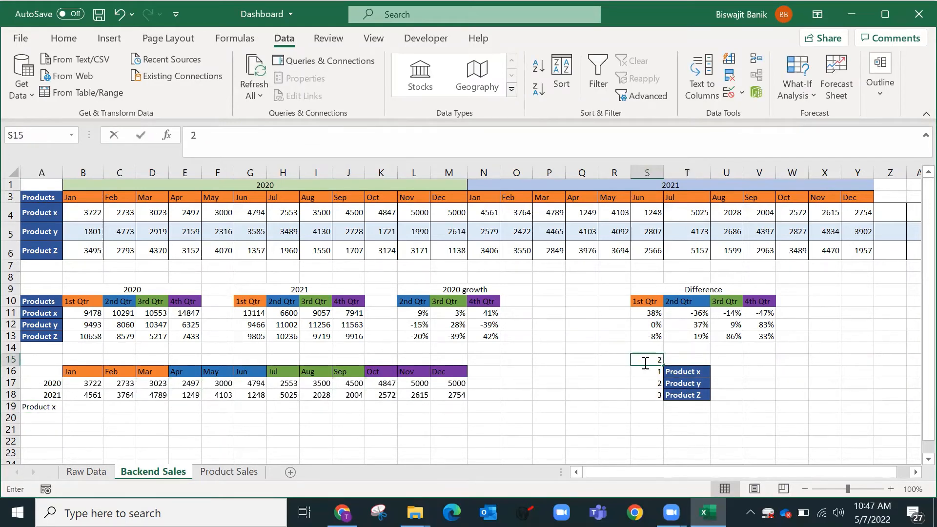
pyautogui.press('Return')
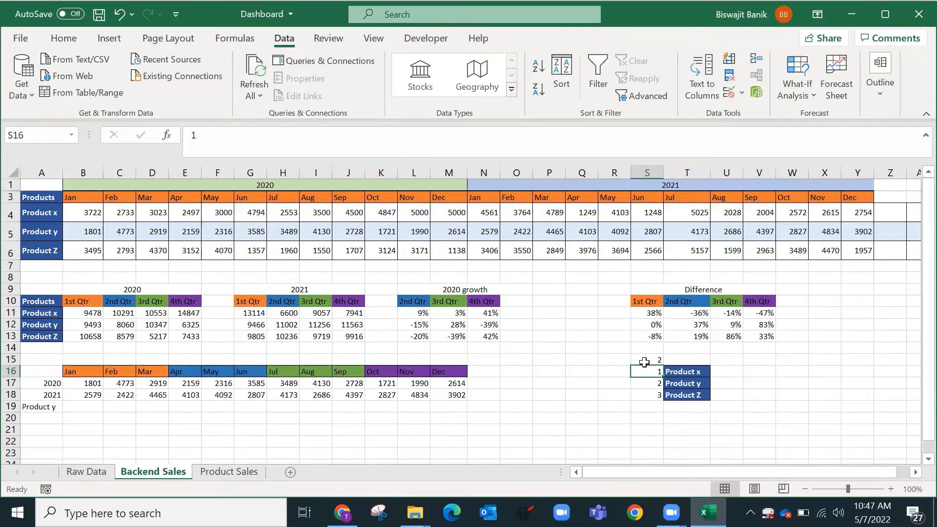
pyautogui.click(644, 361)
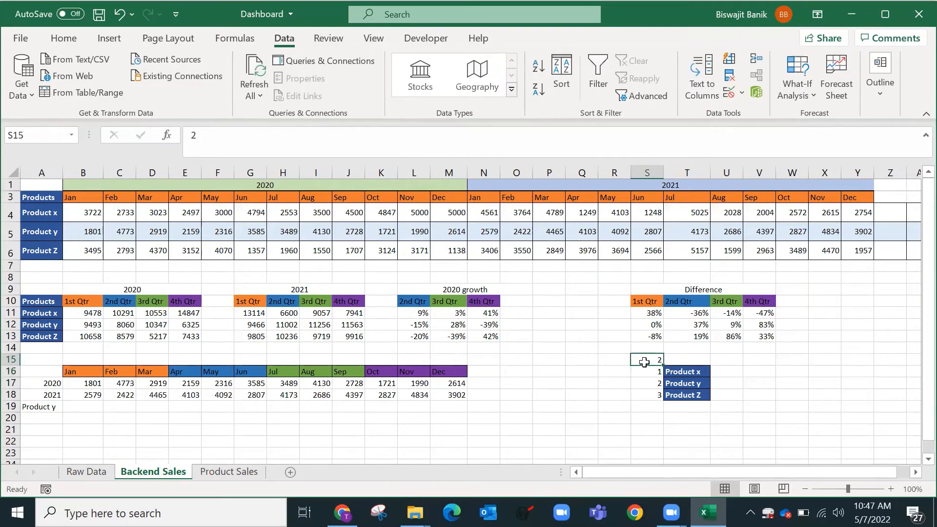
pyautogui.write('3')
pyautogui.press('Return')
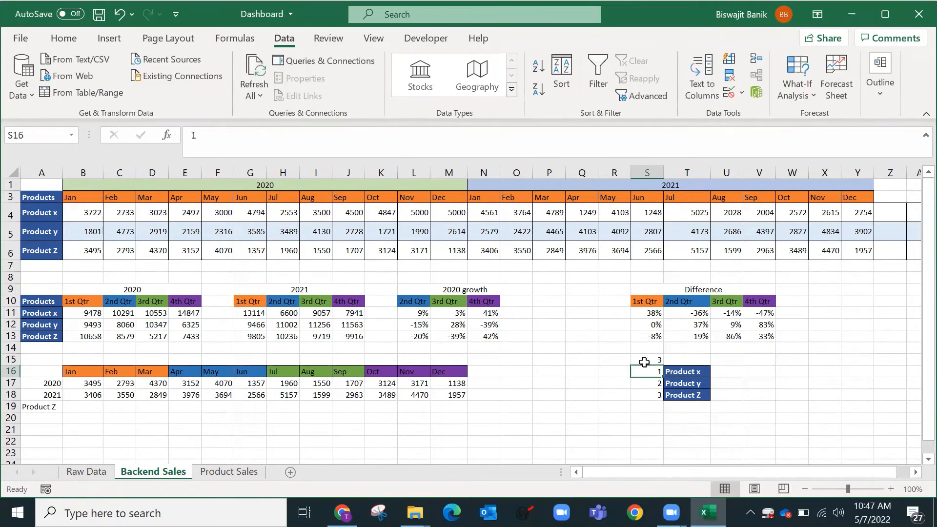
# Step: On the Product Sales sheet, choose Product x in the combo box
pyautogui.click(246, 472)
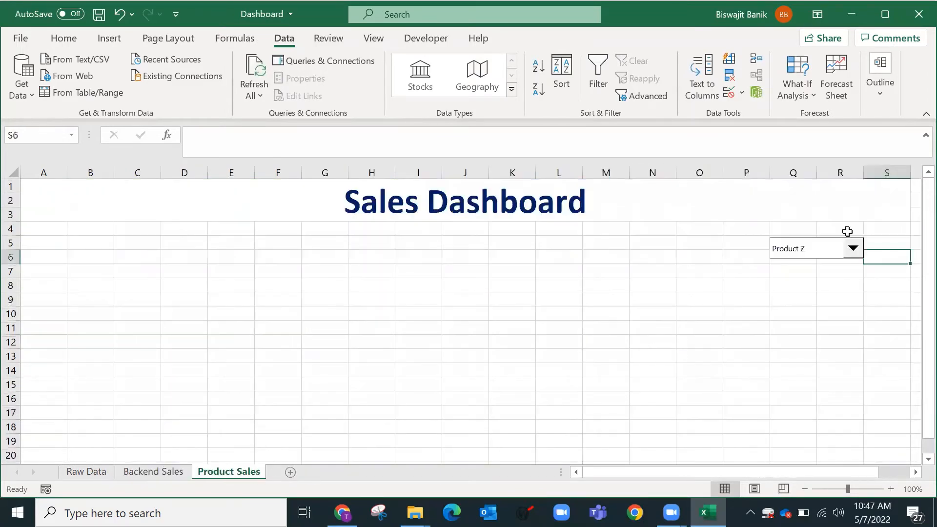
pyautogui.click(853, 250)
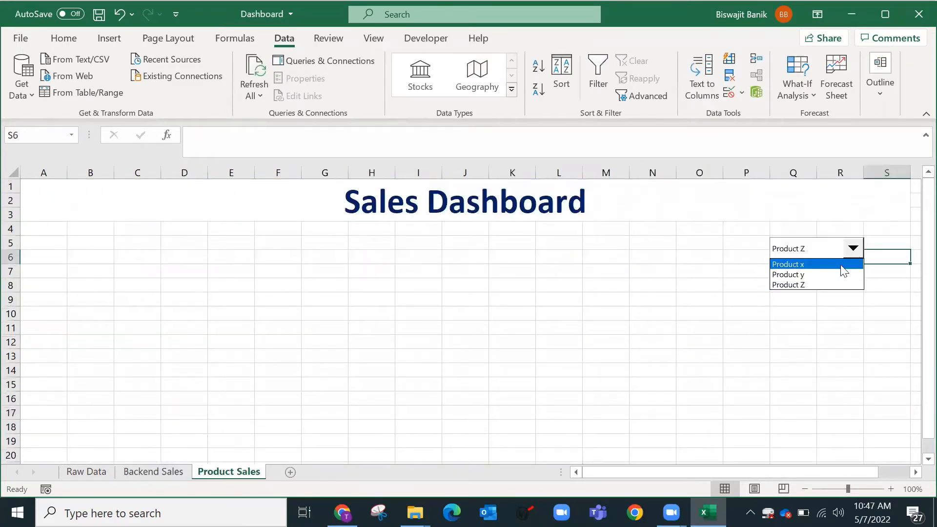
pyautogui.click(840, 265)
# Step: On Backend Sales, examine how the product list, the A19 formula and the monthly lookup formulas relate to the source rows 4 to 6
pyautogui.click(168, 474)
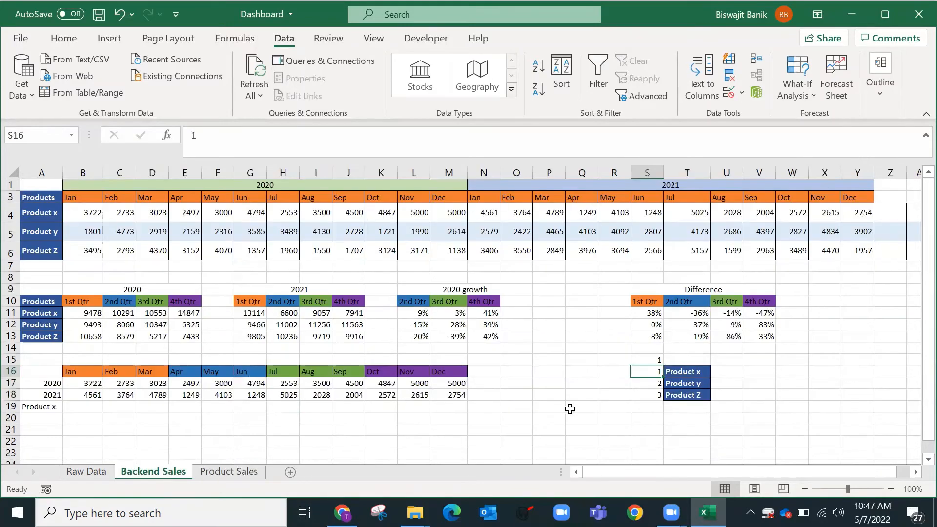
pyautogui.click(675, 372)
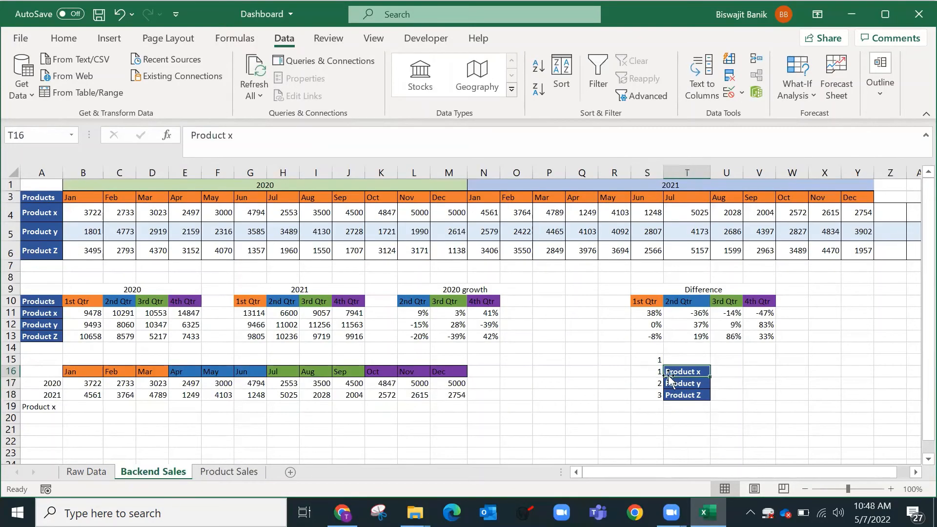
pyautogui.click(46, 407)
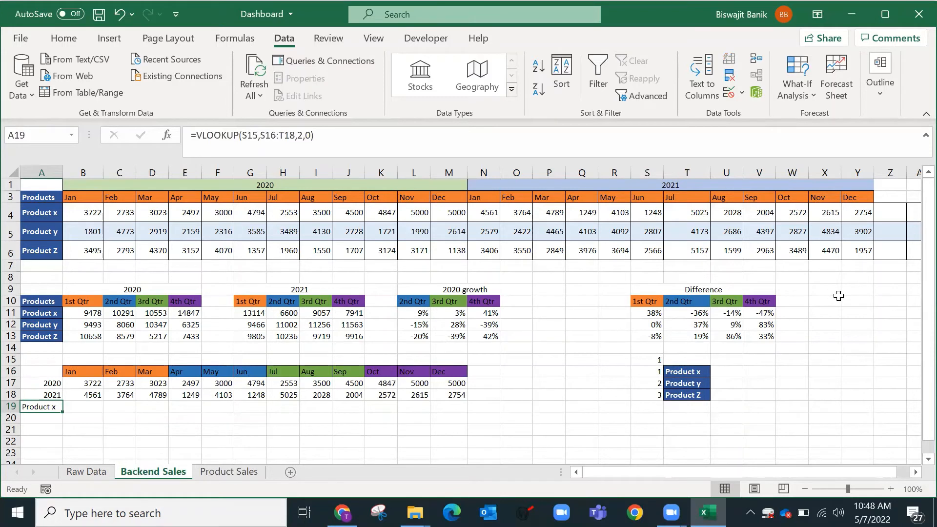
pyautogui.click(690, 372)
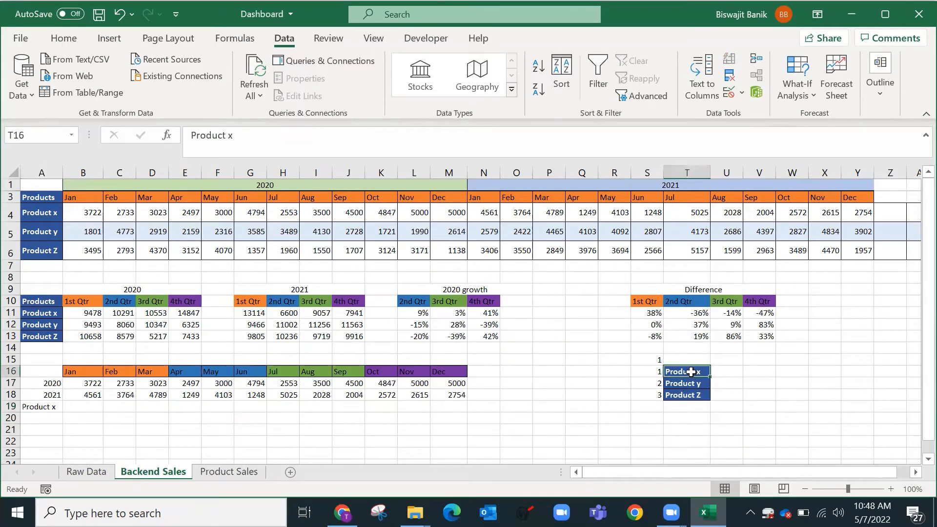
pyautogui.click(50, 407)
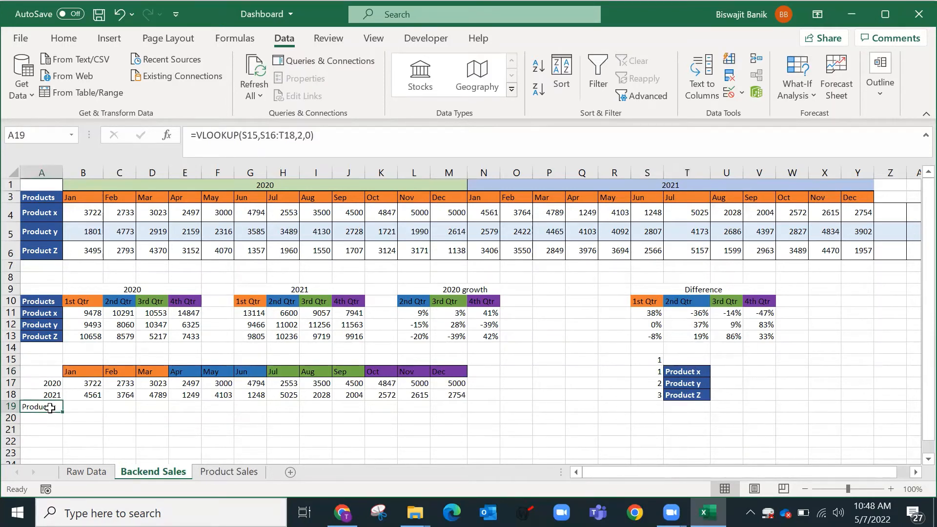
pyautogui.click(116, 386)
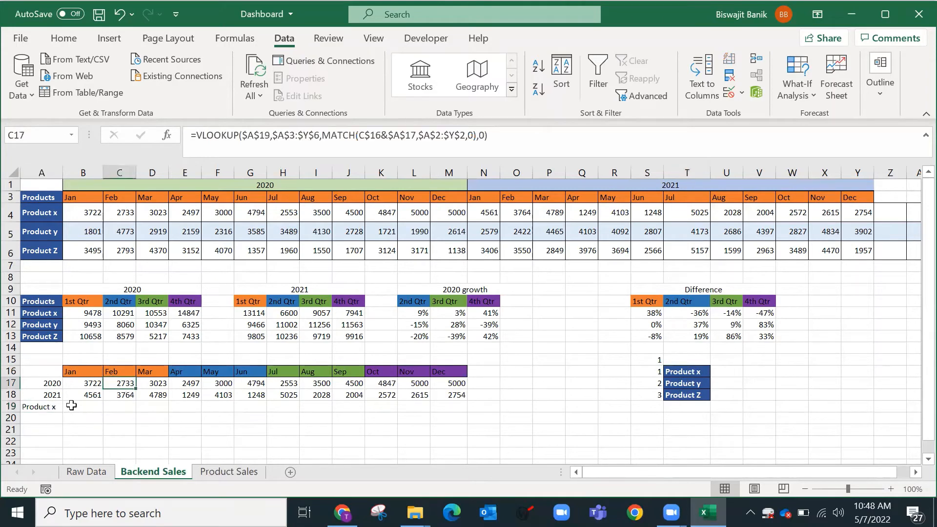
pyautogui.click(46, 408)
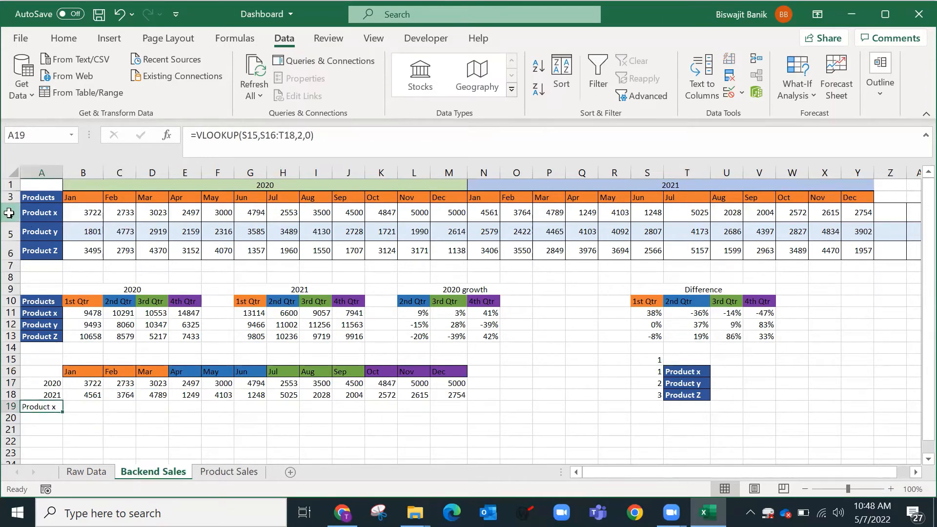
pyautogui.moveTo(10, 213); pyautogui.dragTo(9, 251)
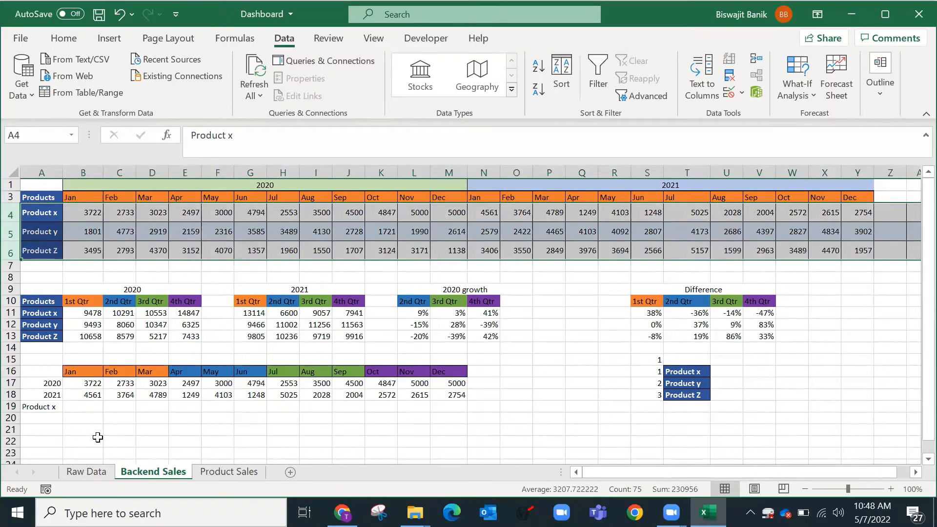
# Step: Copy the monthly lookup table A16:M18 and paste it as values at B8 on the Product Sales sheet
pyautogui.moveTo(51, 385); pyautogui.dragTo(452, 396)
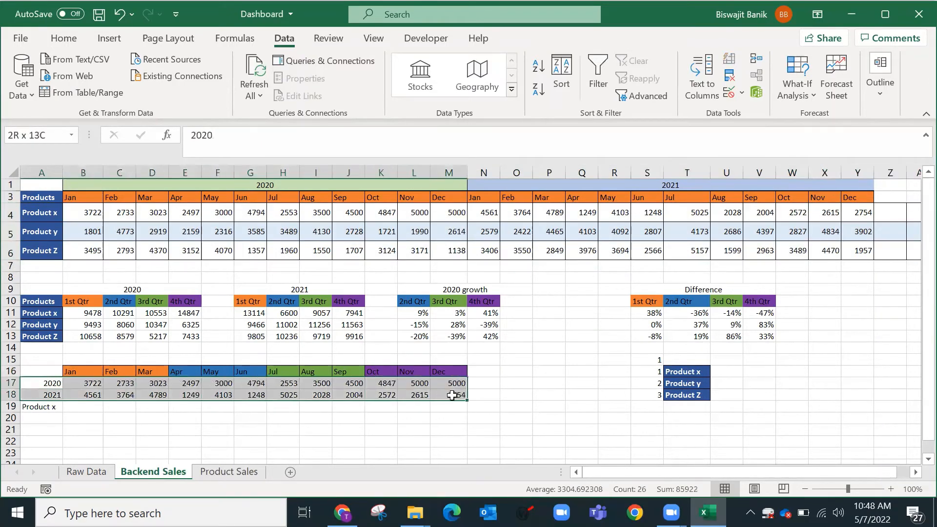
pyautogui.moveTo(50, 370); pyautogui.dragTo(454, 395)
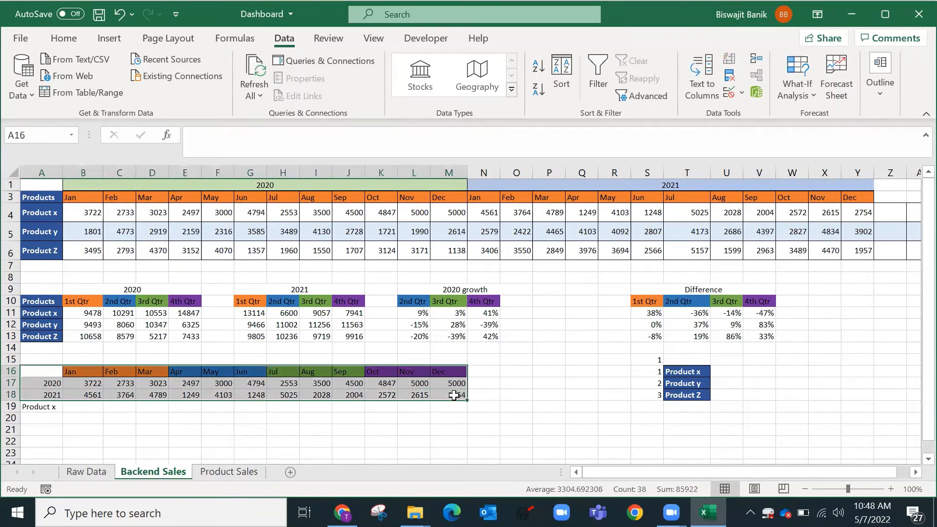
pyautogui.hotkey('ctrl', 'c')
pyautogui.click(234, 472)
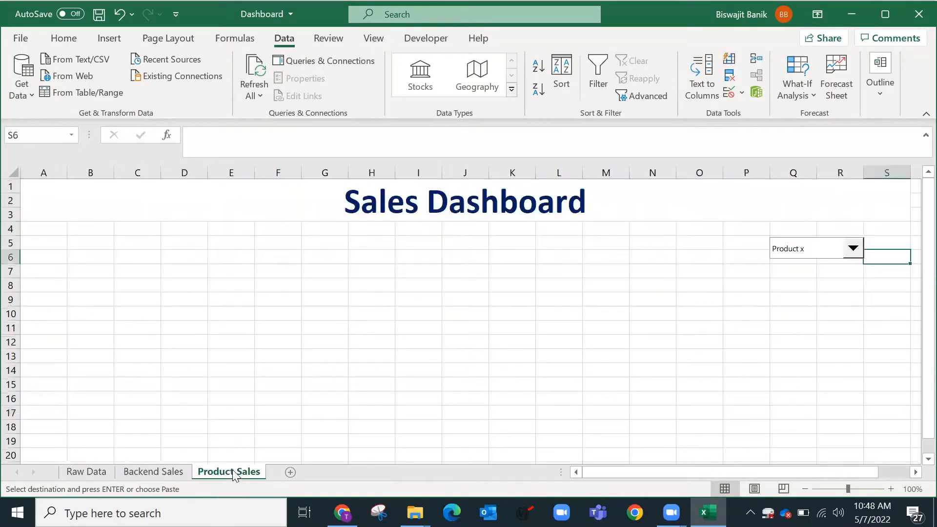
pyautogui.click(96, 289)
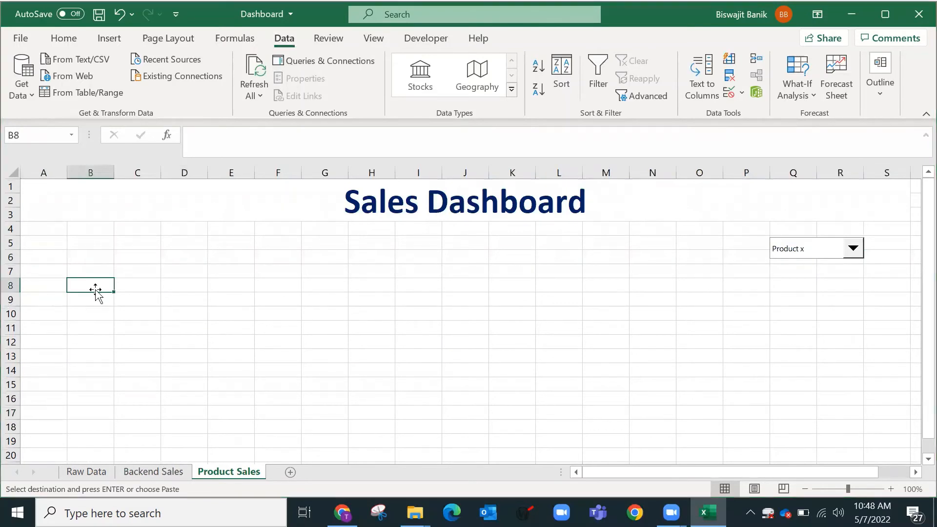
pyautogui.hotkey('ctrl', 'alt', 'v')
pyautogui.press('v')
pyautogui.click(620, 302)
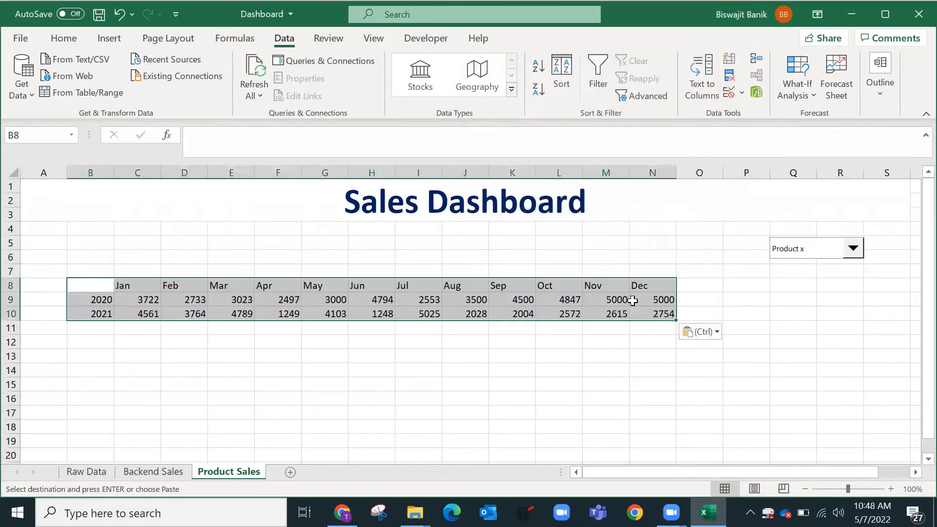
# Step: Clear the pasted monthly figures in C9:N10, leaving the month headers and year labels
pyautogui.click(465, 328)
pyautogui.click(137, 328)
pyautogui.moveTo(137, 299); pyautogui.dragTo(70, 303)
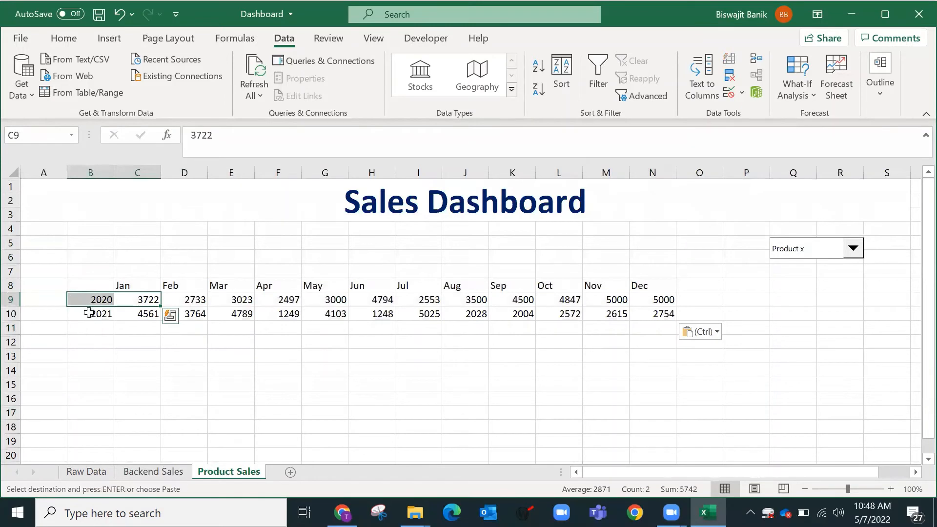
pyautogui.click(89, 312)
pyautogui.moveTo(138, 300); pyautogui.dragTo(663, 313)
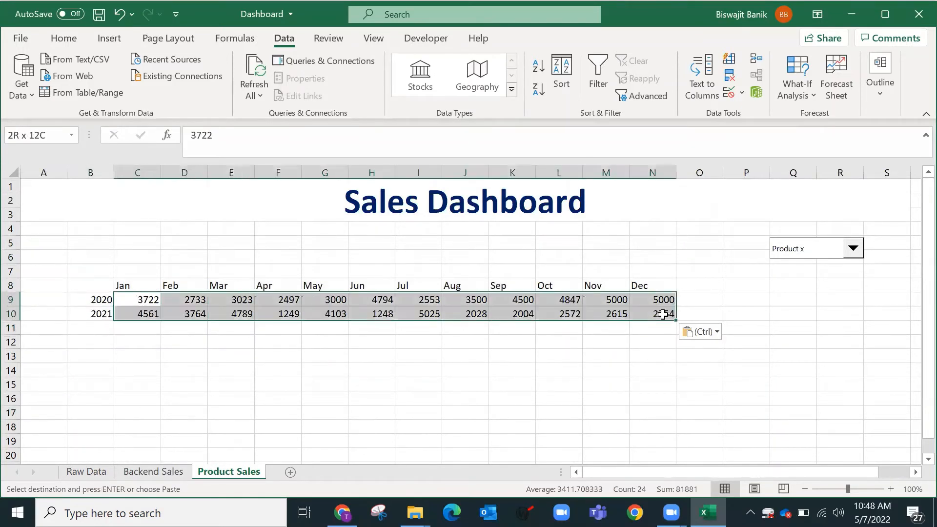
pyautogui.press('Delete')
# Step: In C9, begin a VLOOKUP of $B$9 in the table array 'Backend Sales'!$A$16:$M$18
pyautogui.press('Up')
pyautogui.press('Down')
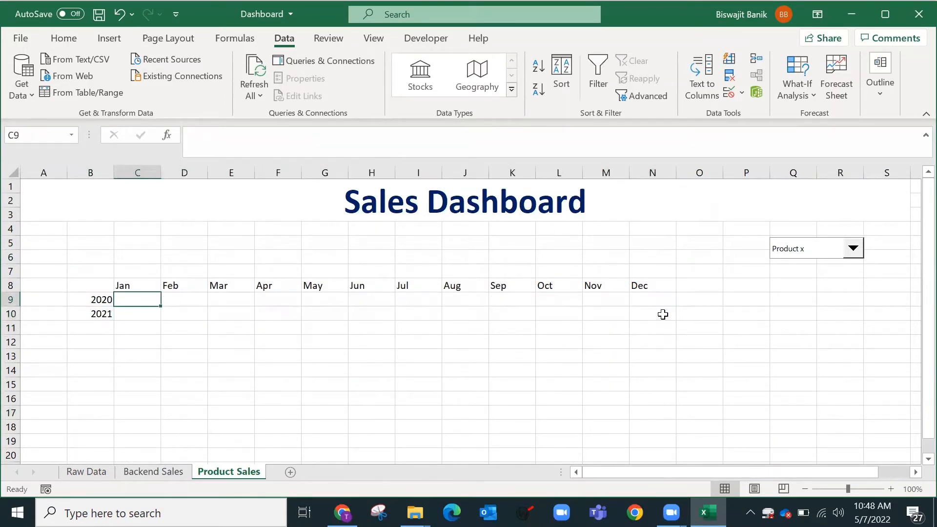
pyautogui.write('=vl')
pyautogui.press('Tab')
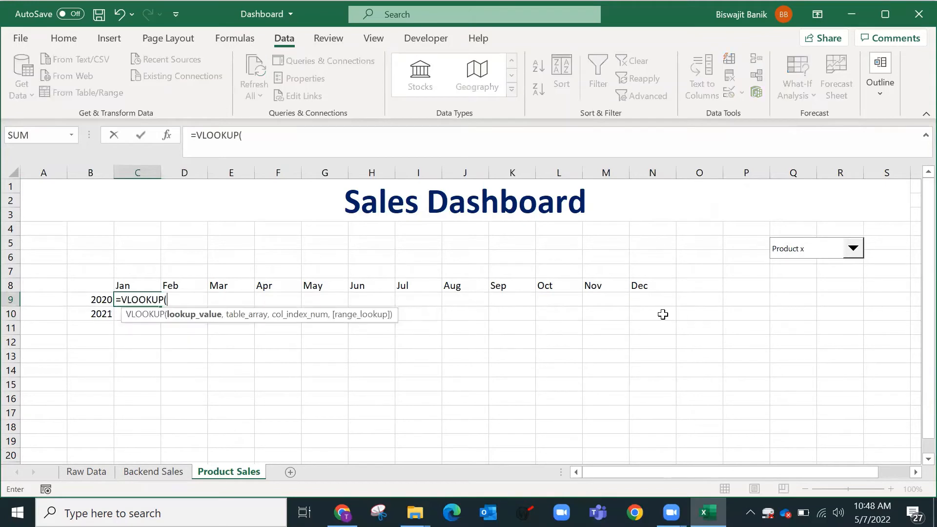
pyautogui.click(85, 301)
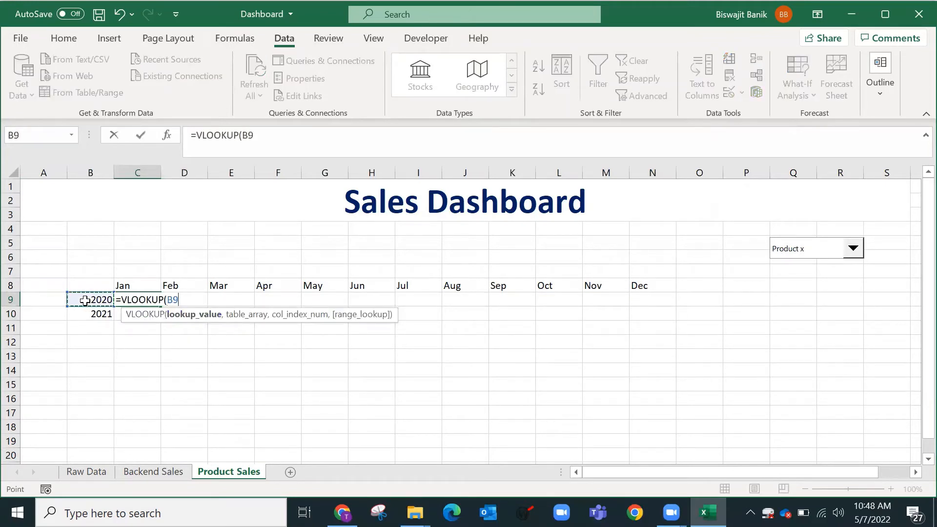
pyautogui.press('F4')
pyautogui.write(',')
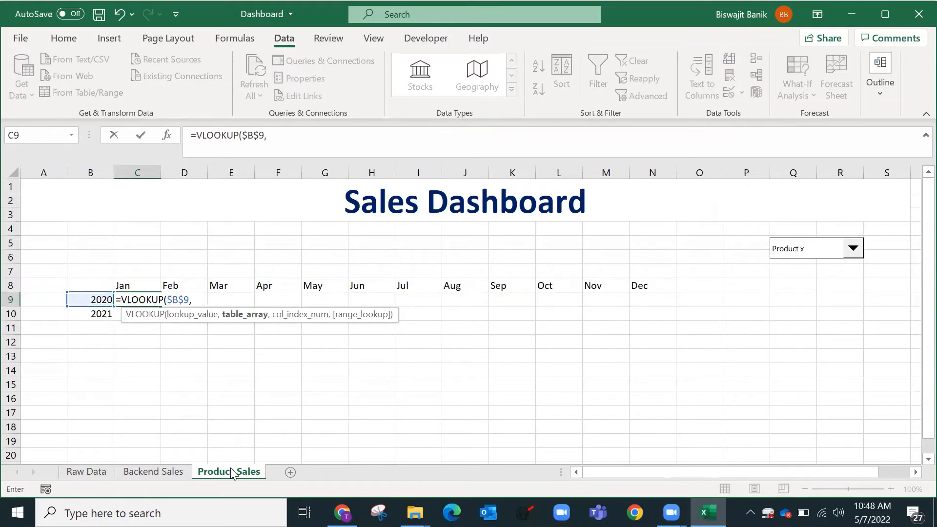
pyautogui.click(152, 472)
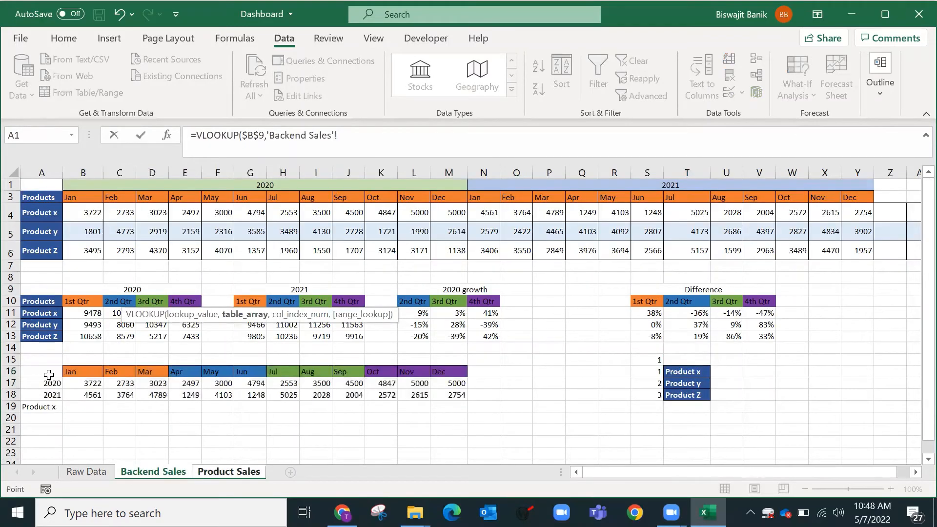
pyautogui.moveTo(49, 375); pyautogui.dragTo(450, 396)
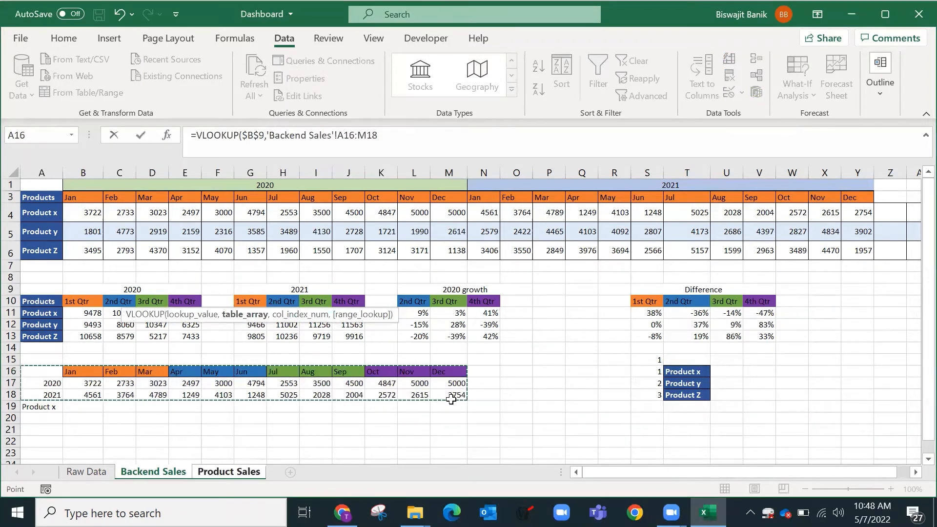
pyautogui.press('F4')
# Step: Complete the C9 formula with column index MATCH('Product Sales'!C$8,'Backend Sales'!$A$16:$M$16,0) and range lookup 0
pyautogui.write(',ma')
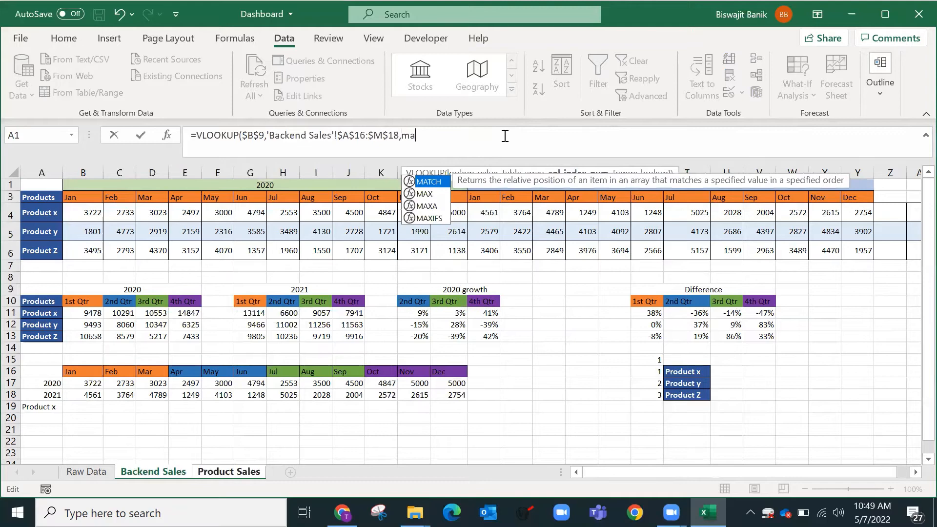
pyautogui.press('Tab')
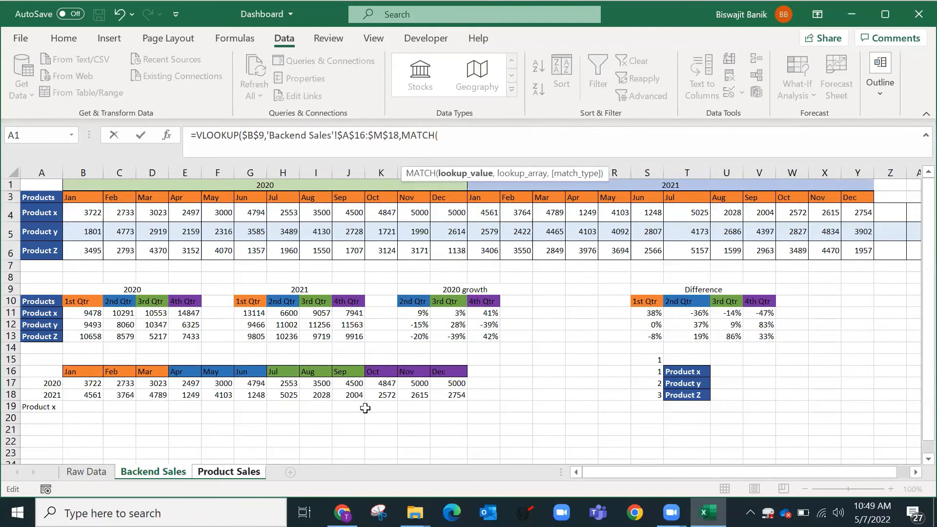
pyautogui.click(135, 283)
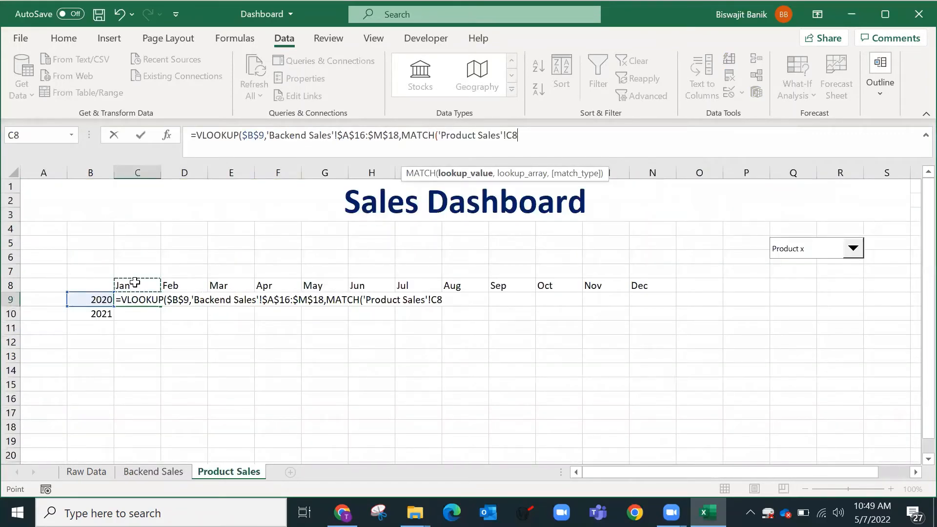
pyautogui.press('F4')
pyautogui.press('F4')
pyautogui.write(',')
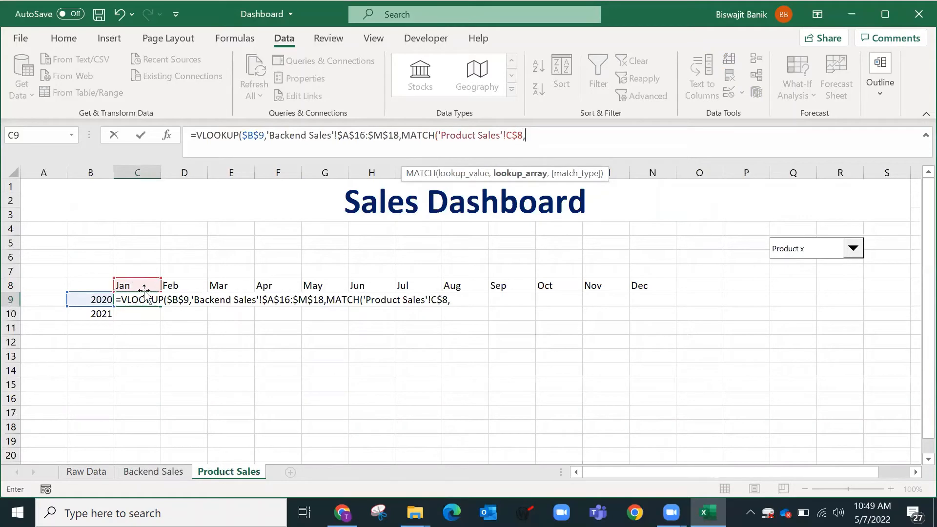
pyautogui.click(168, 471)
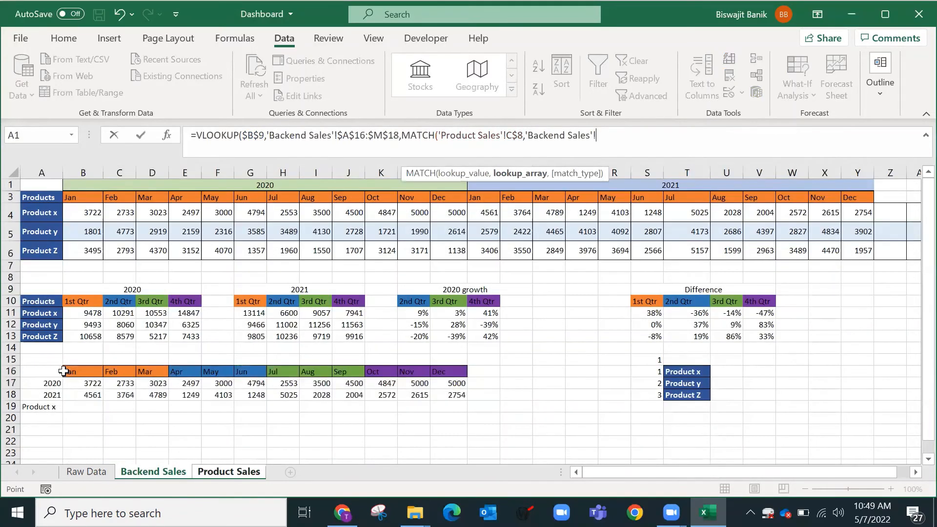
pyautogui.moveTo(57, 371); pyautogui.dragTo(454, 372)
pyautogui.press('F4')
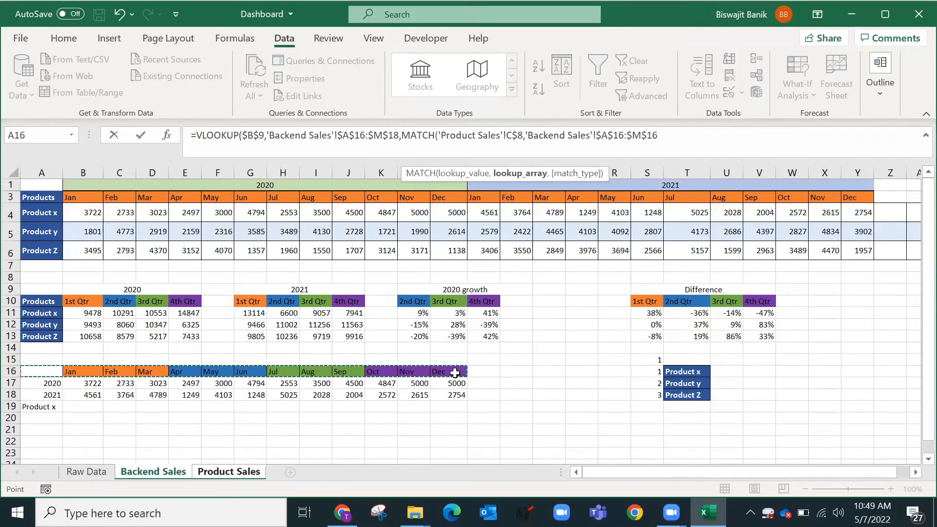
pyautogui.write(',0),0)')
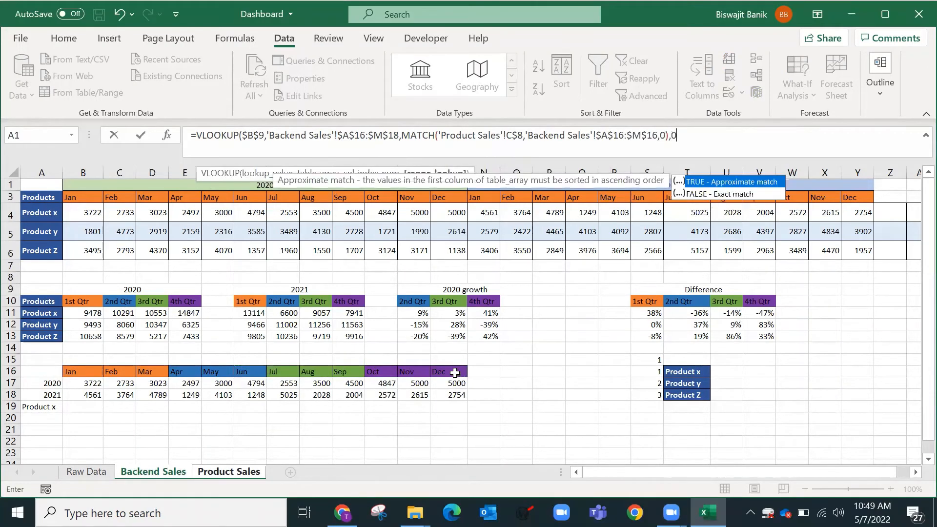
pyautogui.press('Return')
# Step: Fill the C9 lookup formula across to N9 and down into the 2021 row
pyautogui.press('Up')
pyautogui.press('Up')
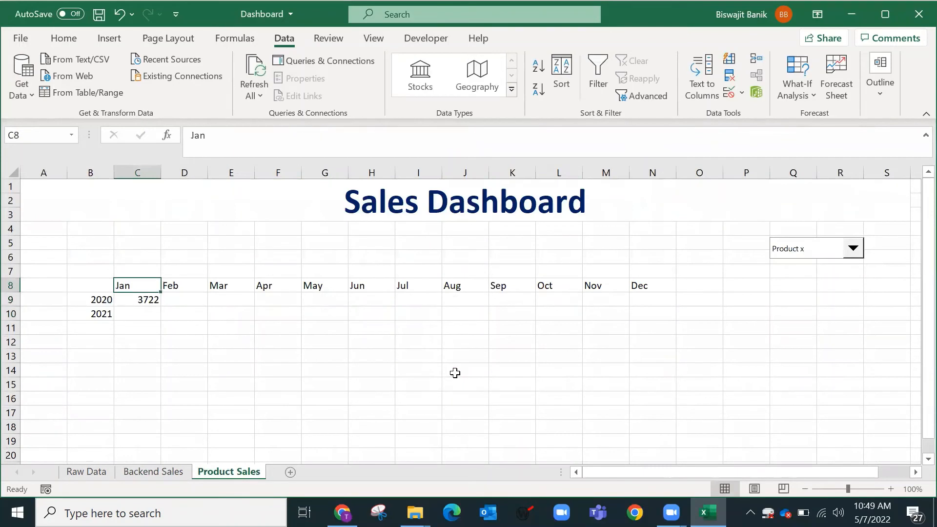
pyautogui.hotkey('ctrl', 'Right')
pyautogui.press('Down')
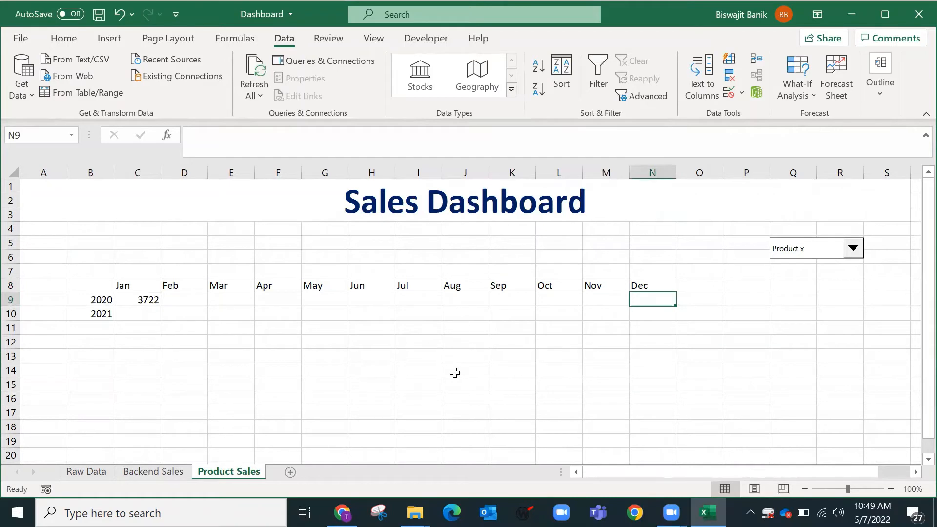
pyautogui.hotkey('ctrl', 'shift', 'Left')
pyautogui.hotkey('ctrl', 'r')
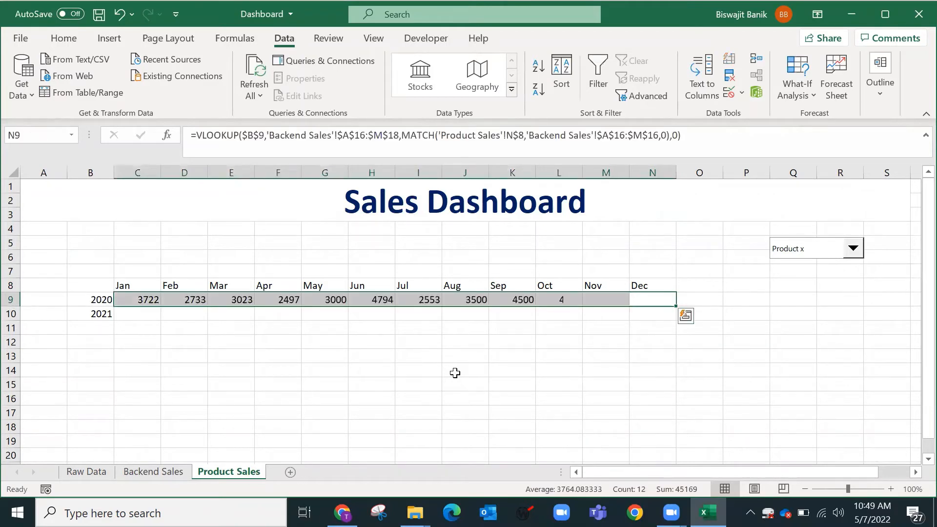
pyautogui.hotkey('shift', 'Down')
pyautogui.hotkey('ctrl', 'd')
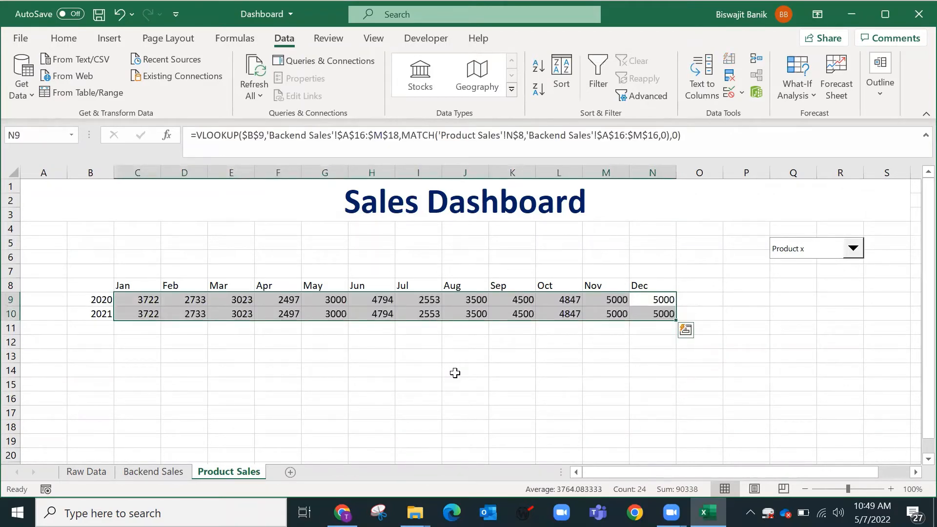
# Step: Change the lookup value in C10 to $B$10 and fill the corrected formula across to N10
pyautogui.click(141, 312)
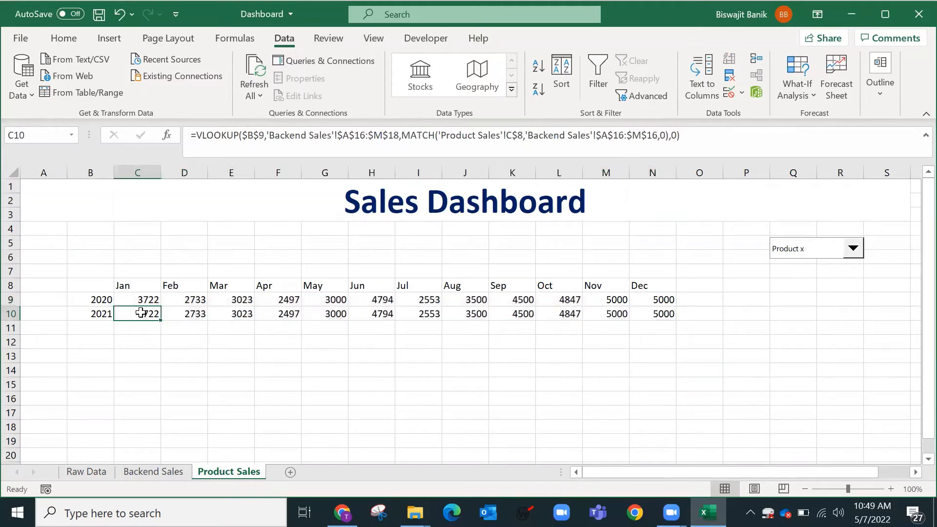
pyautogui.press('F2')
pyautogui.moveTo(96, 305); pyautogui.dragTo(97, 313)
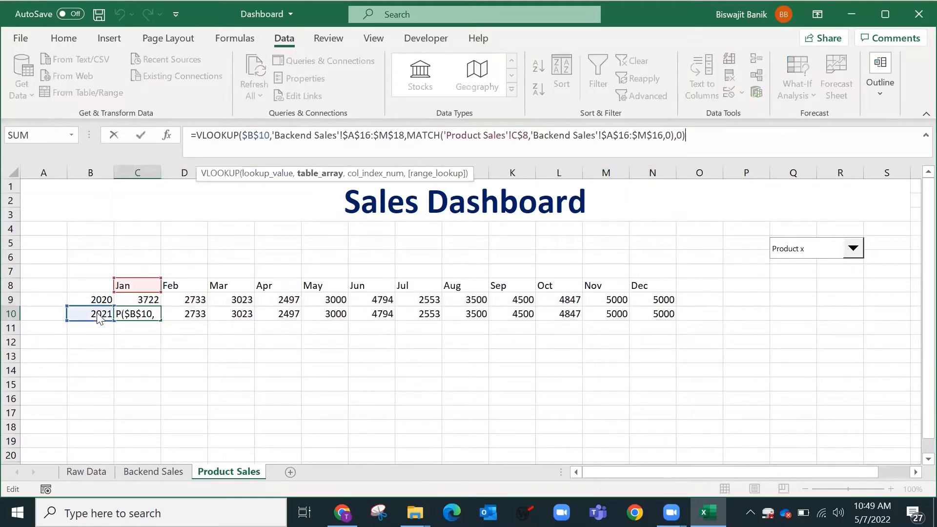
pyautogui.hotkey('ctrl', 'Return')
pyautogui.press('Right')
pyautogui.hotkey('ctrl', 'shift', 'Right')
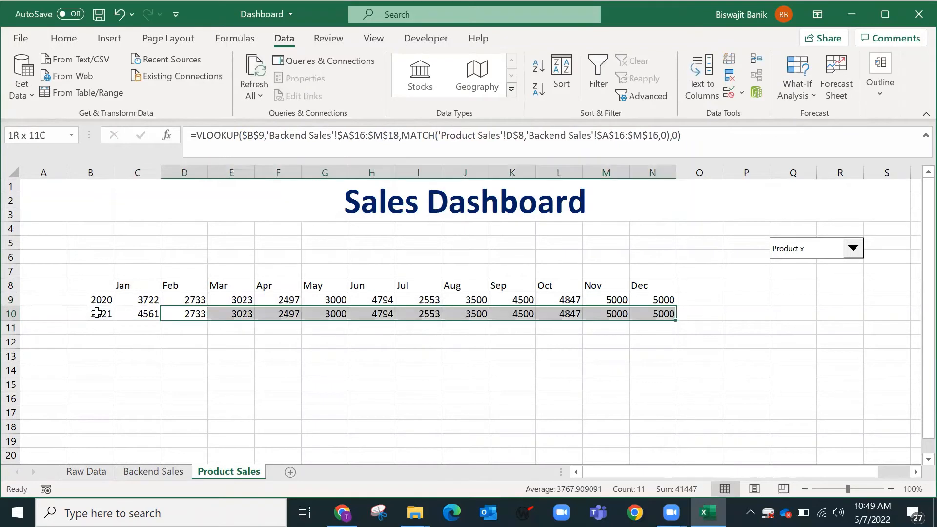
pyautogui.press('Left')
pyautogui.hotkey('ctrl', 'shift', 'Right')
pyautogui.hotkey('ctrl', 'r')
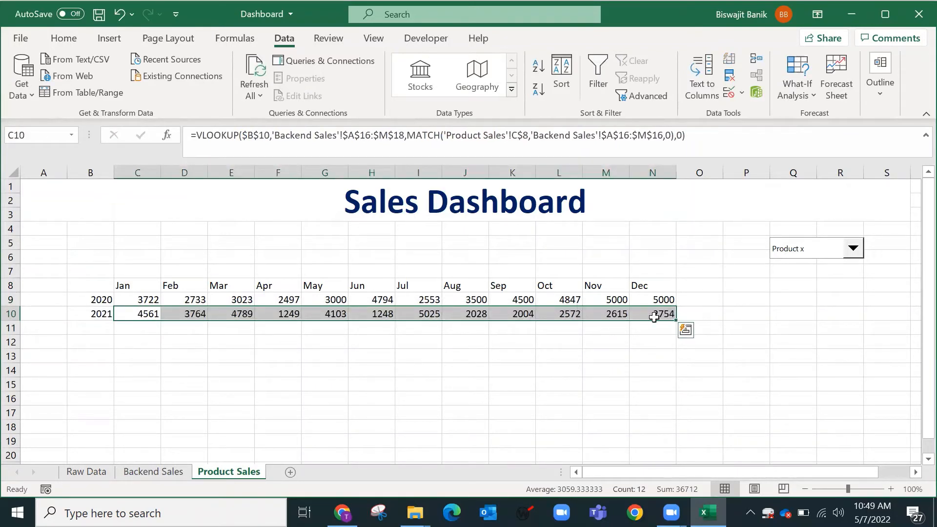
# Step: Choose Product y and then Product Z in the combo box, and review the Backend Sales and Raw Data sheets behind the table
pyautogui.click(151, 472)
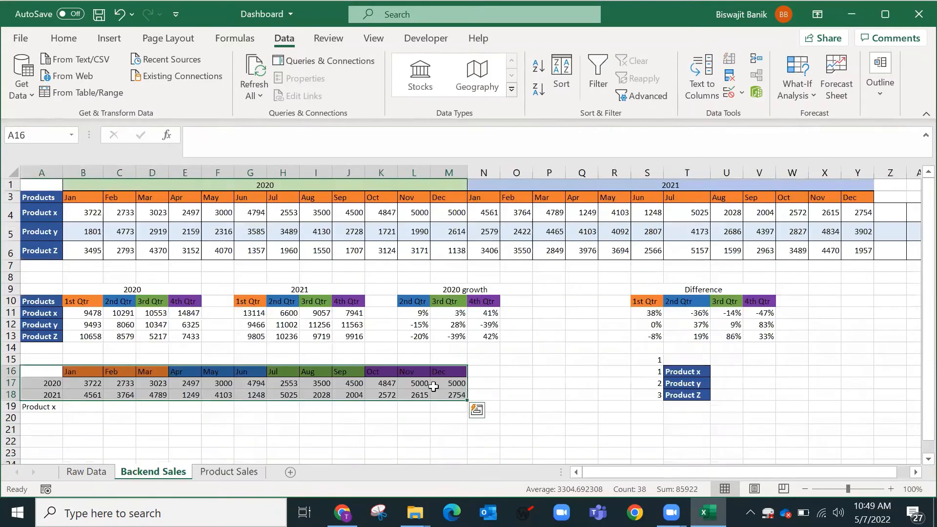
pyautogui.click(229, 472)
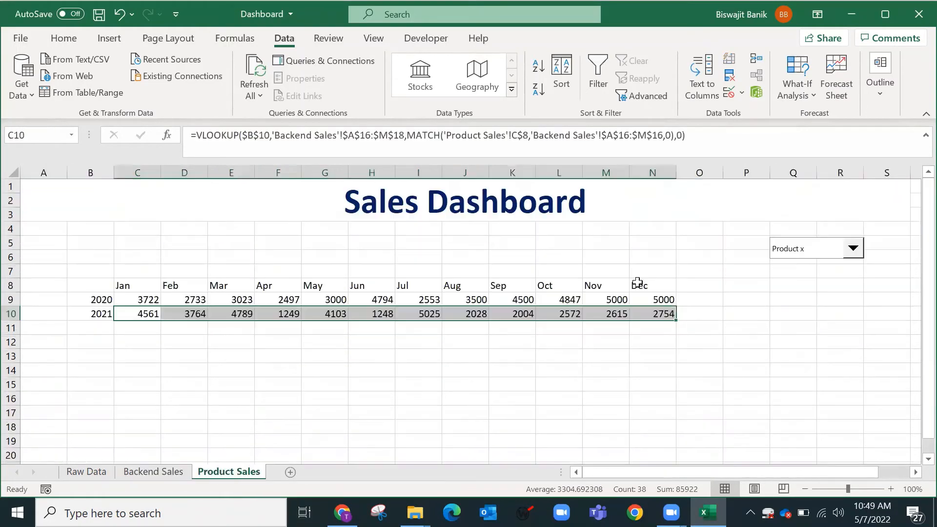
pyautogui.click(792, 285)
pyautogui.click(853, 248)
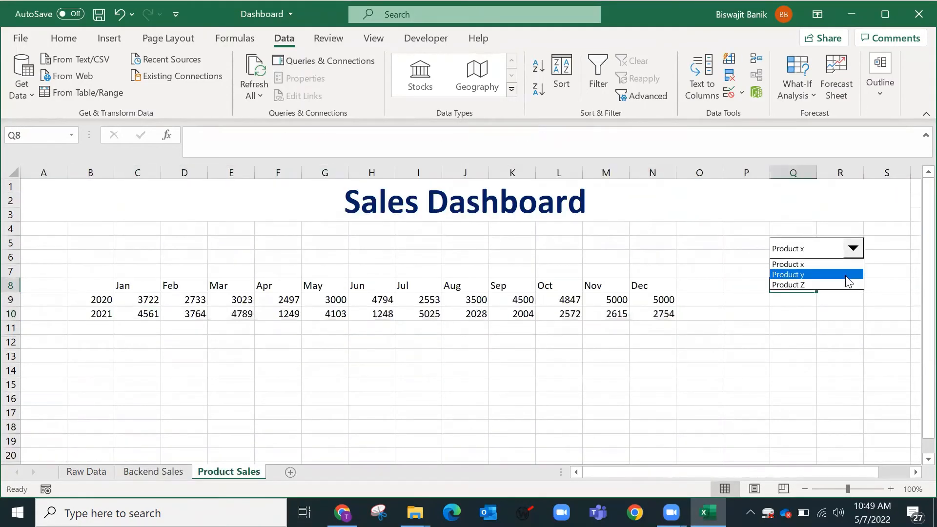
pyautogui.click(848, 274)
pyautogui.click(850, 250)
pyautogui.click(846, 285)
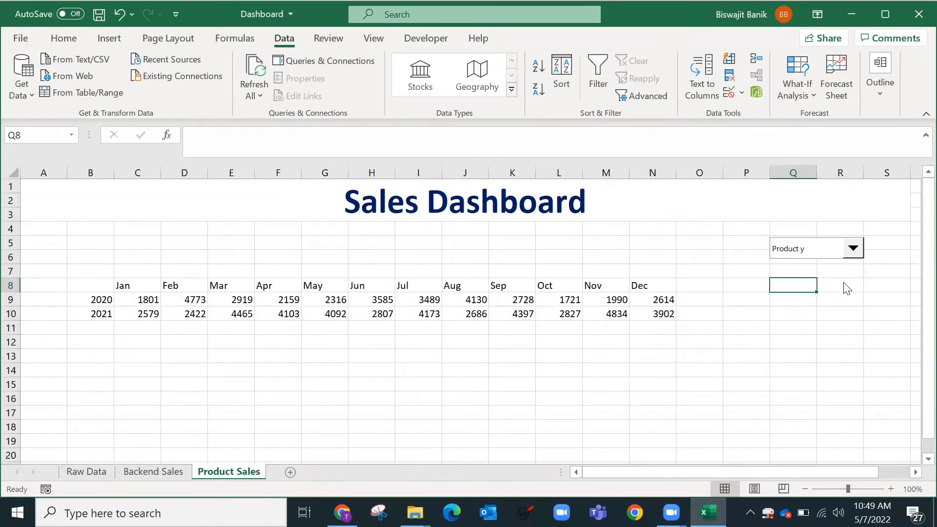
pyautogui.click(154, 471)
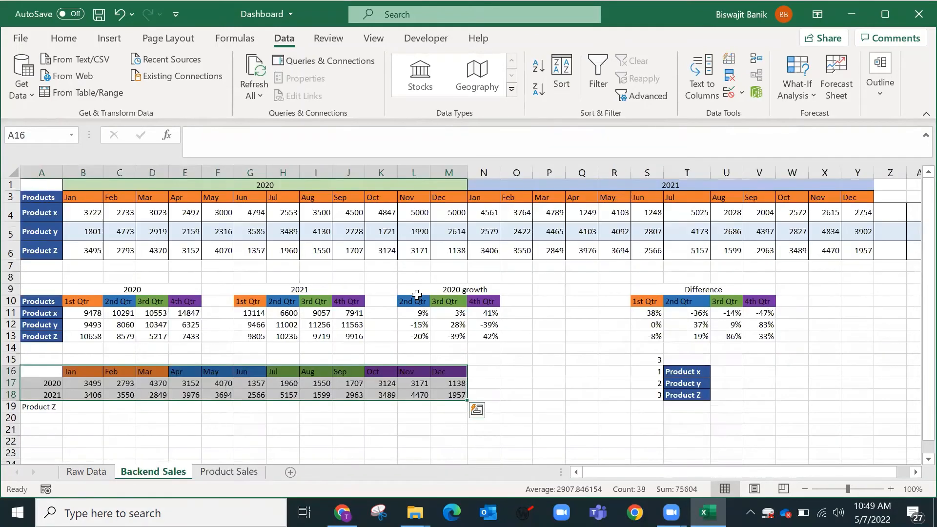
pyautogui.click(80, 471)
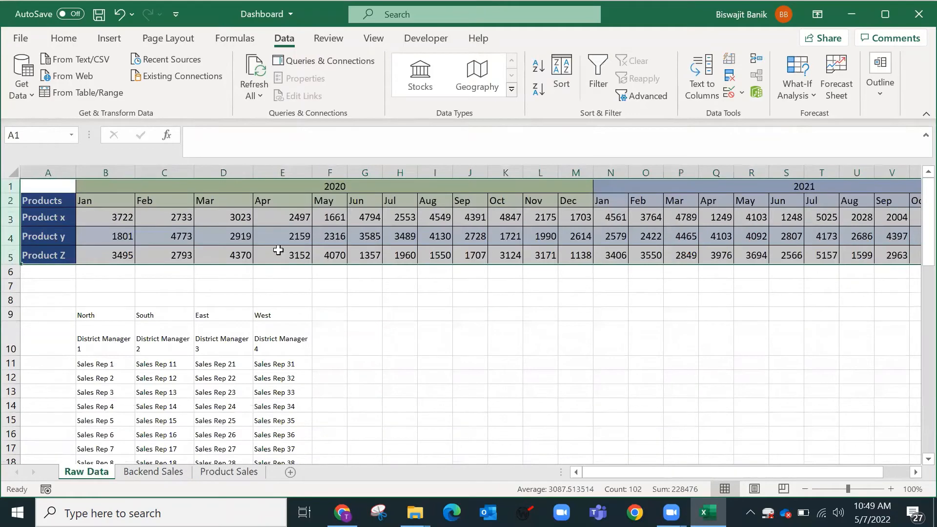
pyautogui.click(153, 472)
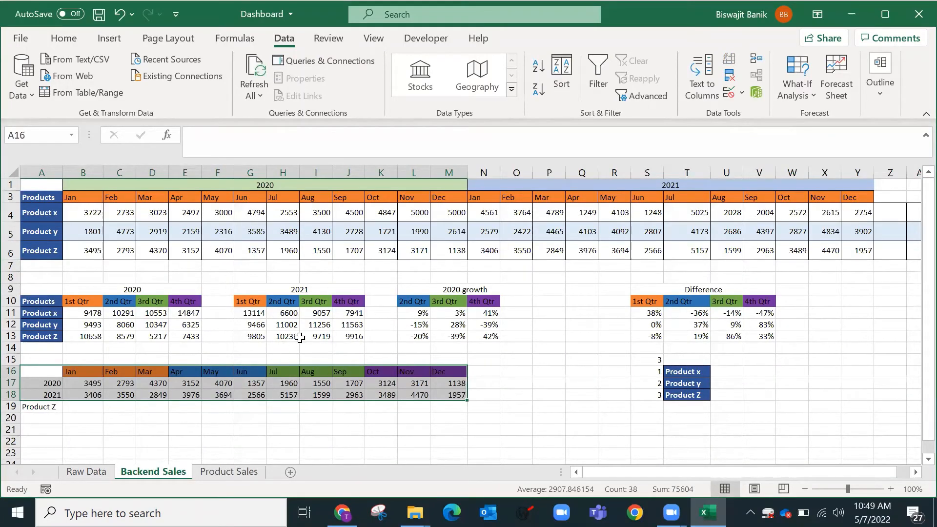
pyautogui.click(227, 471)
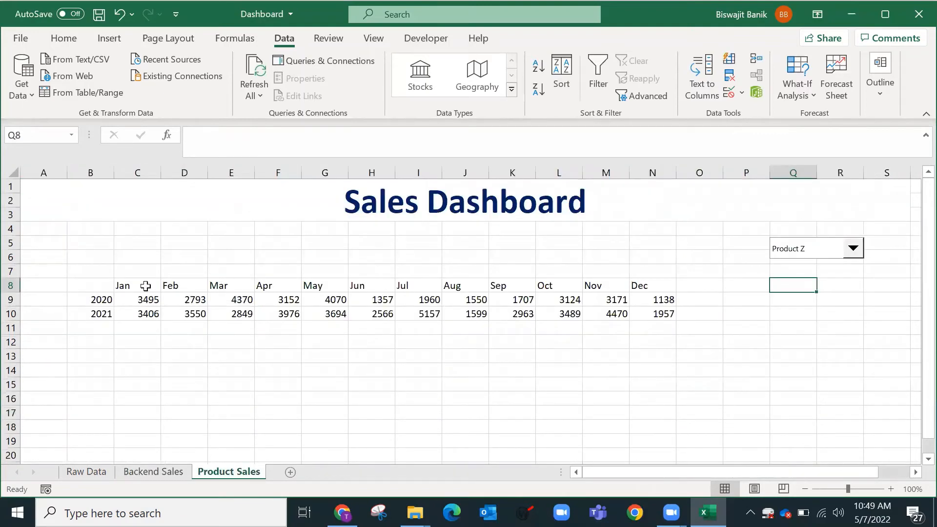
pyautogui.rightClick(822, 258)
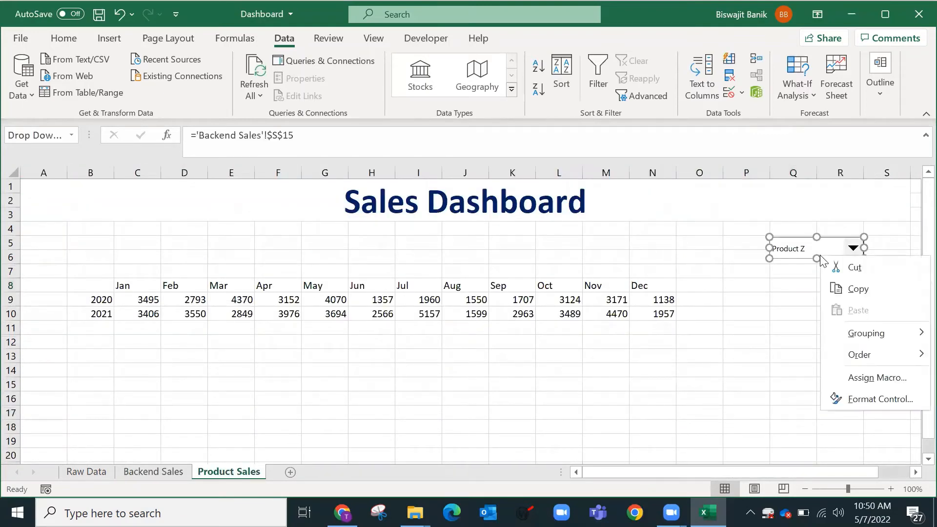
pyautogui.press('Escape')
pyautogui.press('Delete')
pyautogui.click(825, 258)
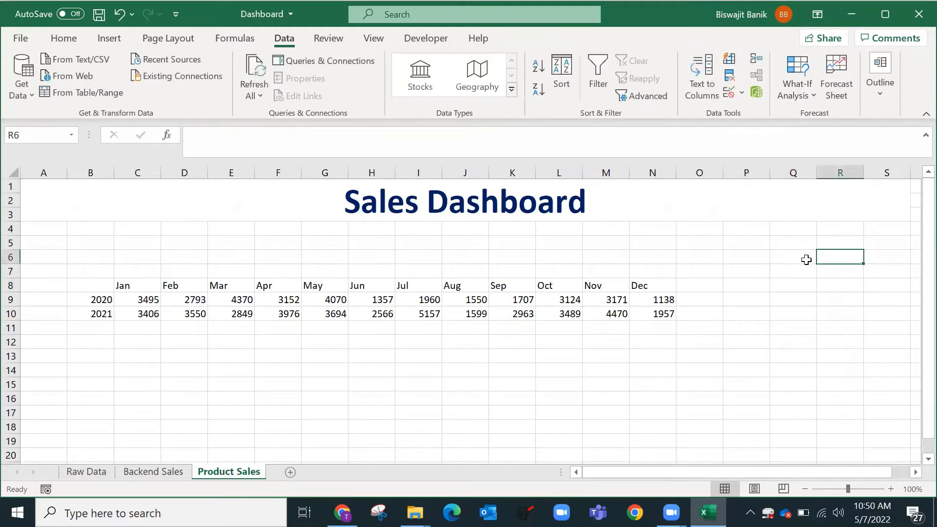
pyautogui.hotkey('ctrl', 'z')
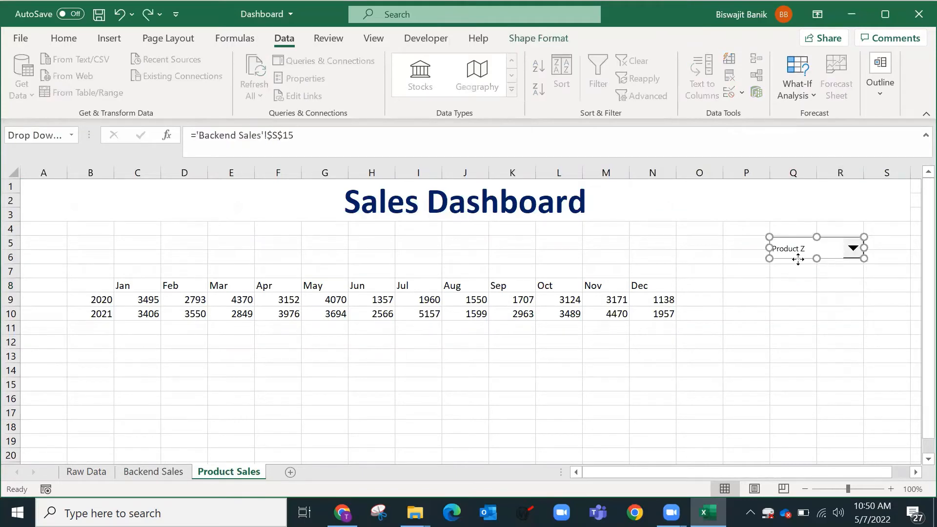
# Step: Move the combo box down beside the monthly table, around Q9:R10, and delete the blank rows 4 and 5
pyautogui.moveTo(797, 259); pyautogui.dragTo(802, 324)
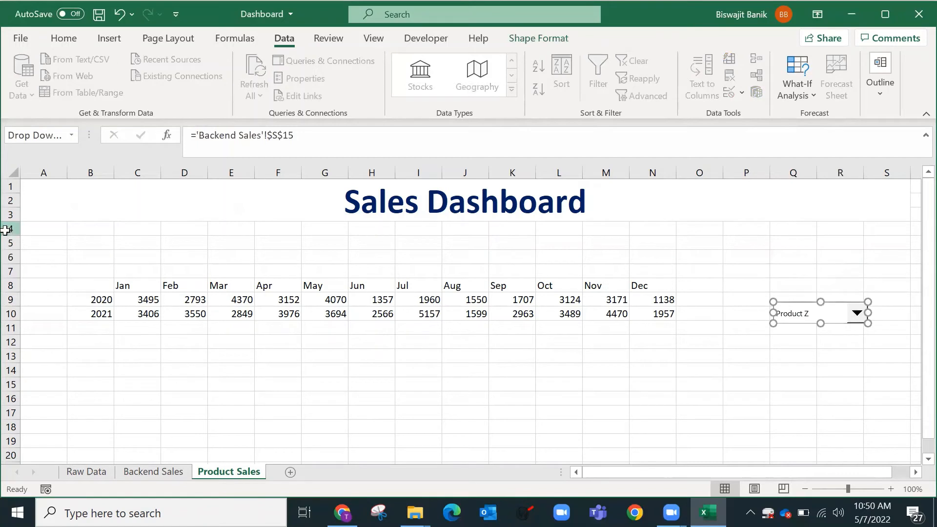
pyautogui.moveTo(10, 229); pyautogui.dragTo(9, 243)
pyautogui.hotkey('ctrl', '-')
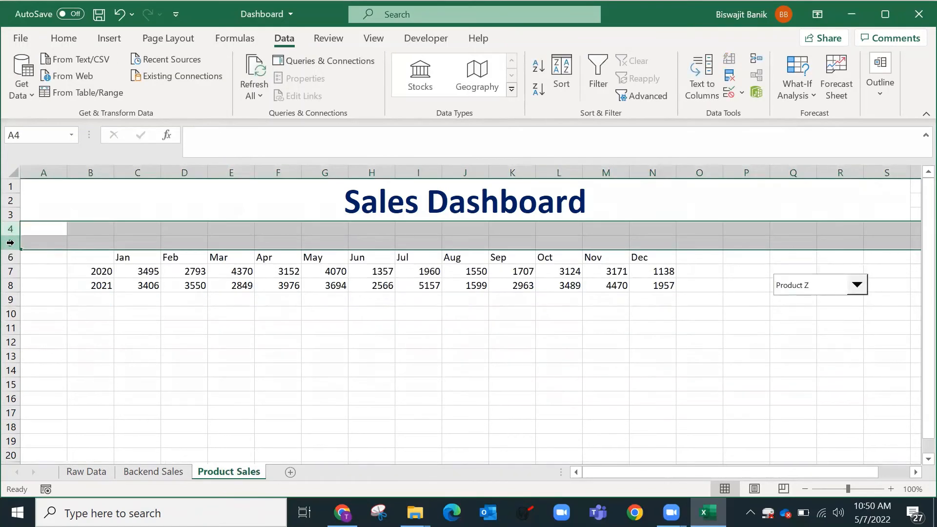
pyautogui.click(600, 341)
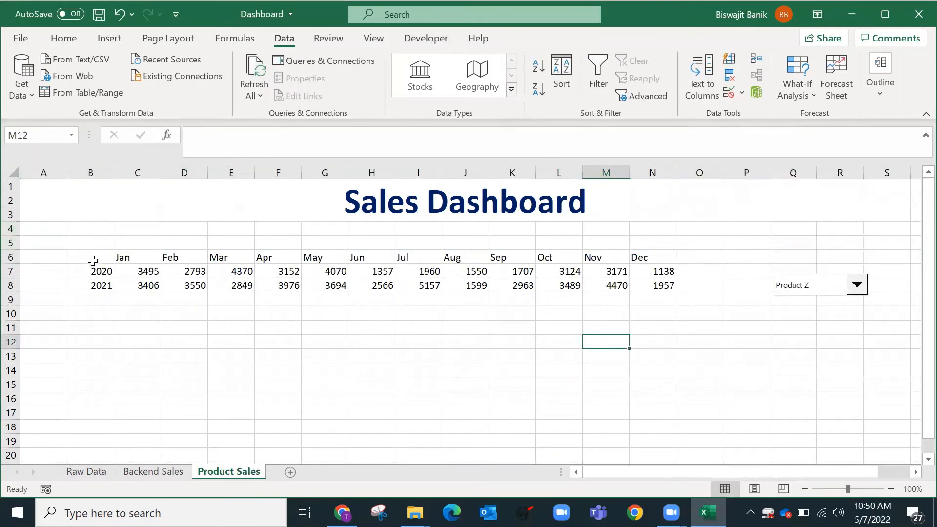
# Step: Insert a basic 2-D line chart from the monthly table B6:N8
pyautogui.moveTo(93, 260); pyautogui.dragTo(648, 281)
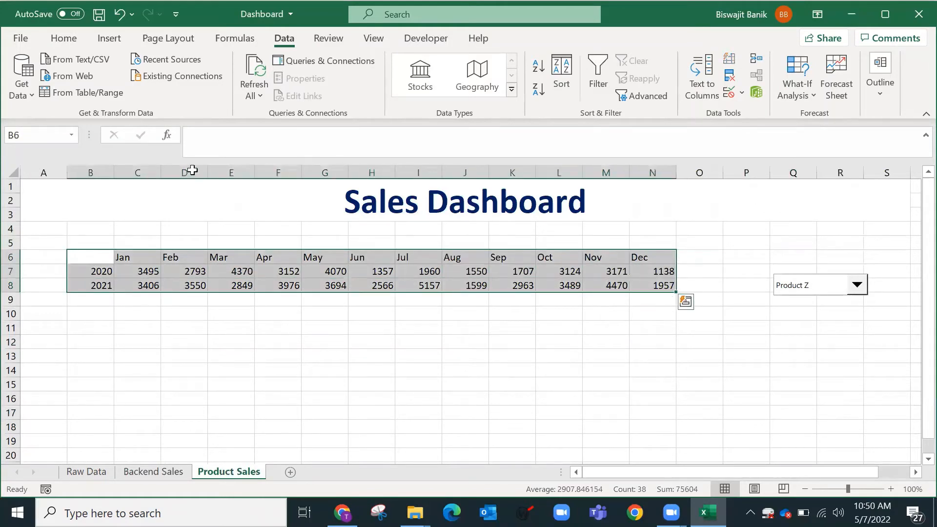
pyautogui.click(110, 39)
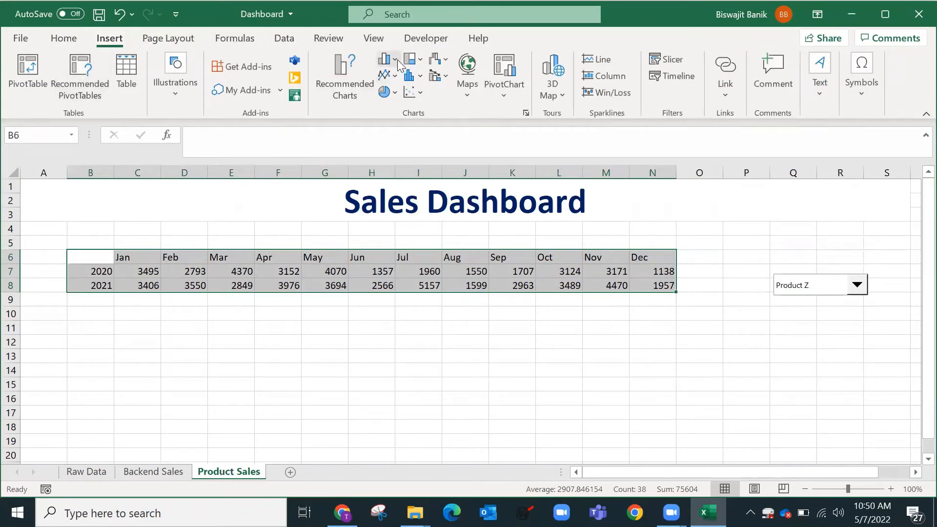
pyautogui.click(396, 59)
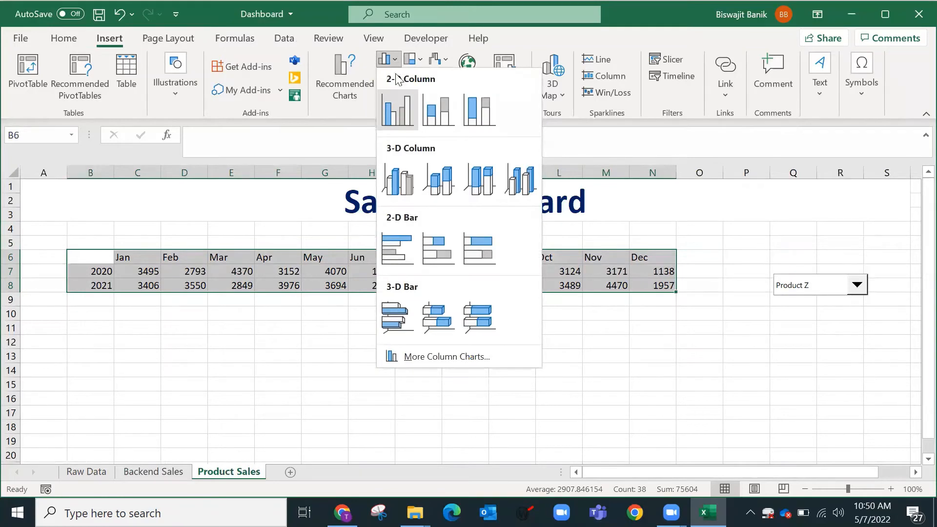
pyautogui.click(397, 60)
pyautogui.click(396, 74)
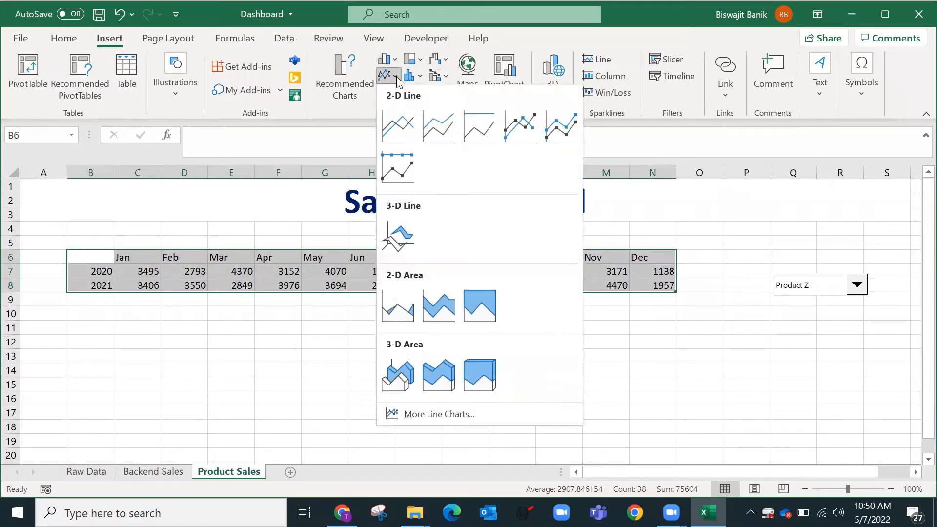
pyautogui.click(395, 124)
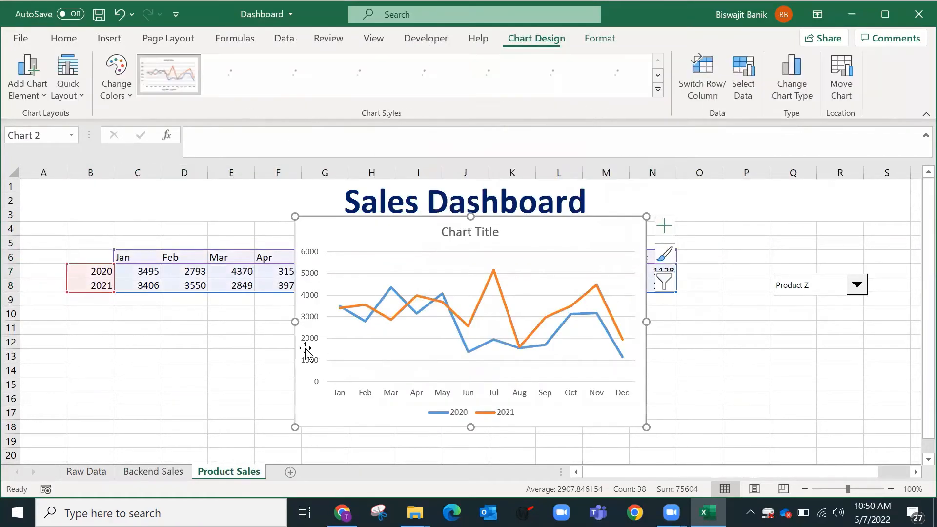
# Step: Widen the line chart to span about columns C to N and delete its vertical axis
pyautogui.moveTo(232, 323); pyautogui.dragTo(110, 327)
pyautogui.moveTo(646, 321); pyautogui.dragTo(680, 322)
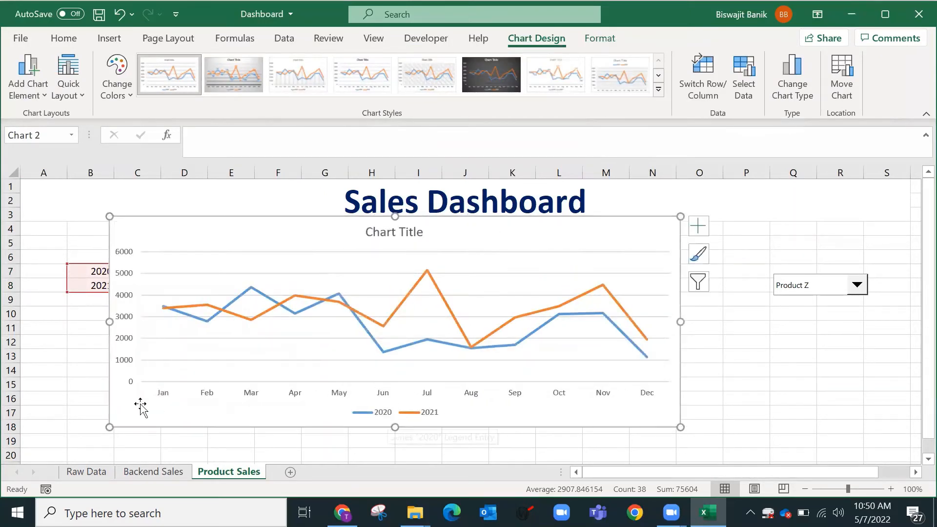
pyautogui.click(130, 370)
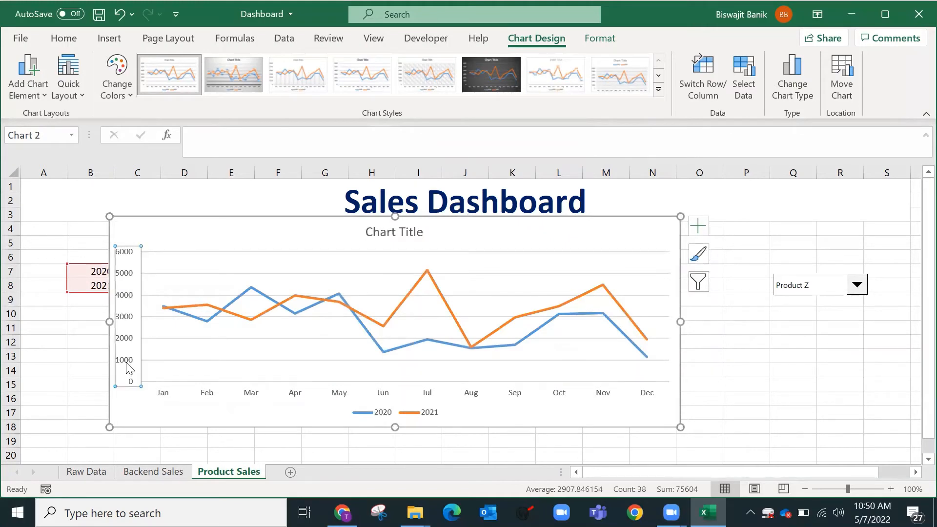
pyautogui.press('Delete')
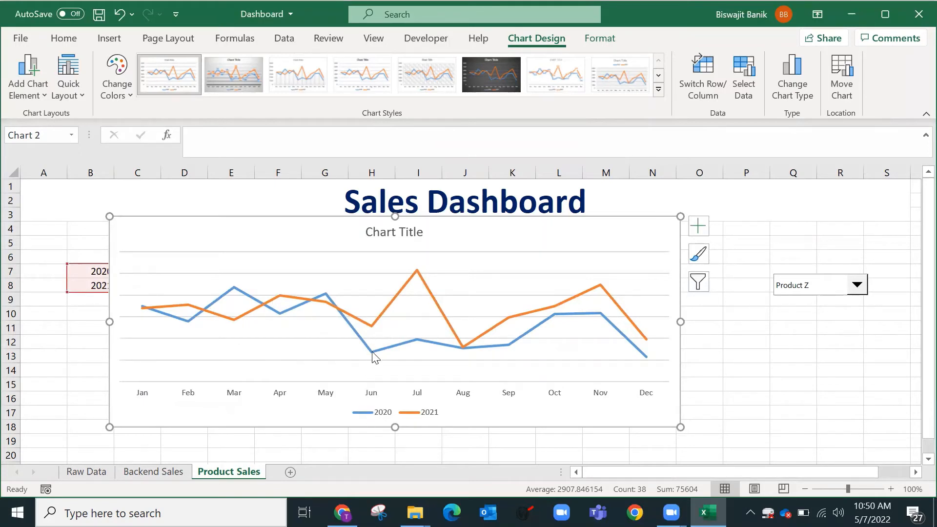
# Step: Add data labels to the 2021 series in the line chart
pyautogui.moveTo(371, 353)
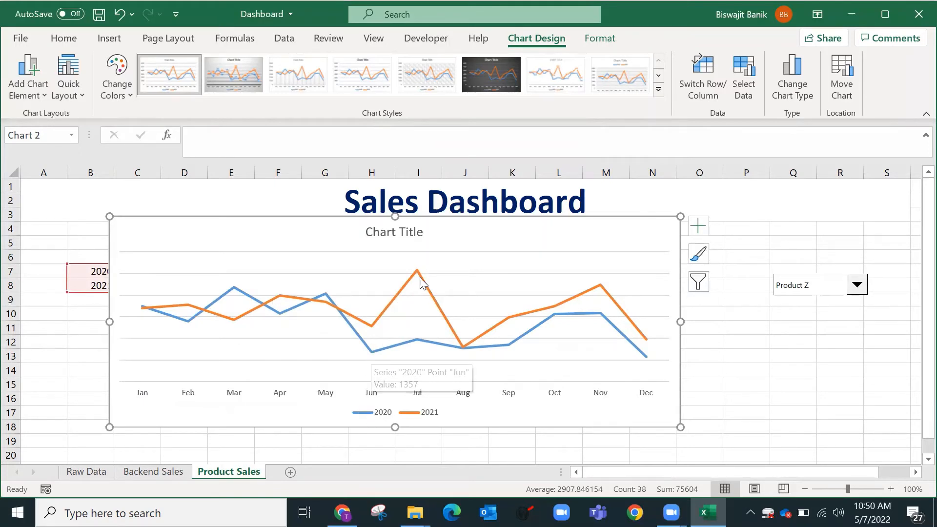
pyautogui.moveTo(418, 279)
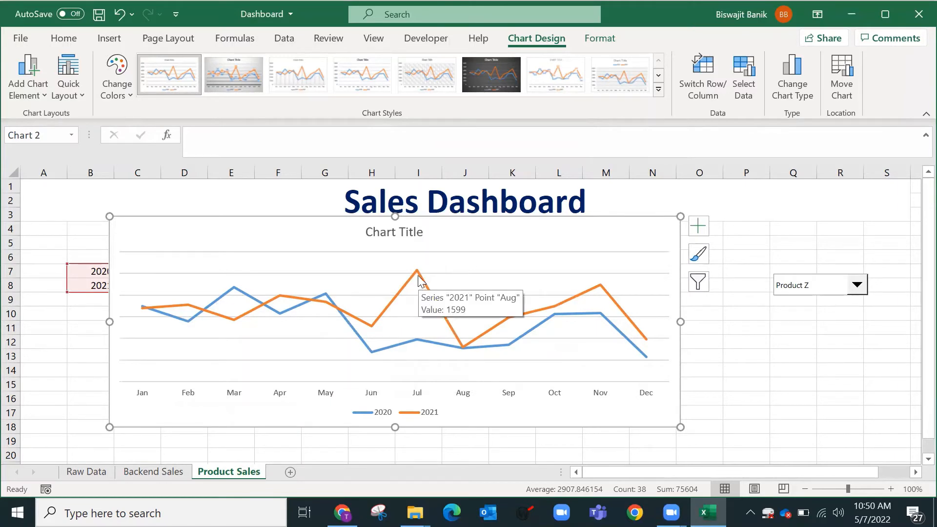
pyautogui.rightClick(418, 278)
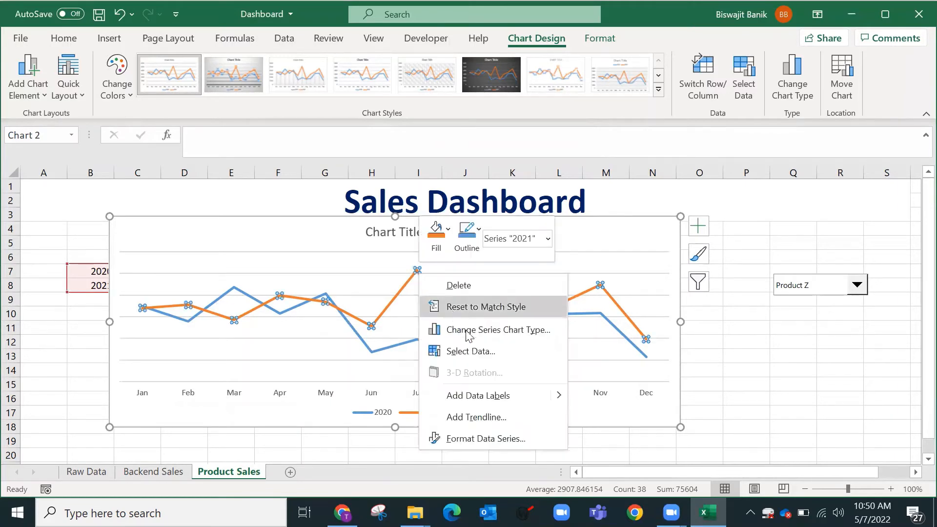
pyautogui.click(500, 396)
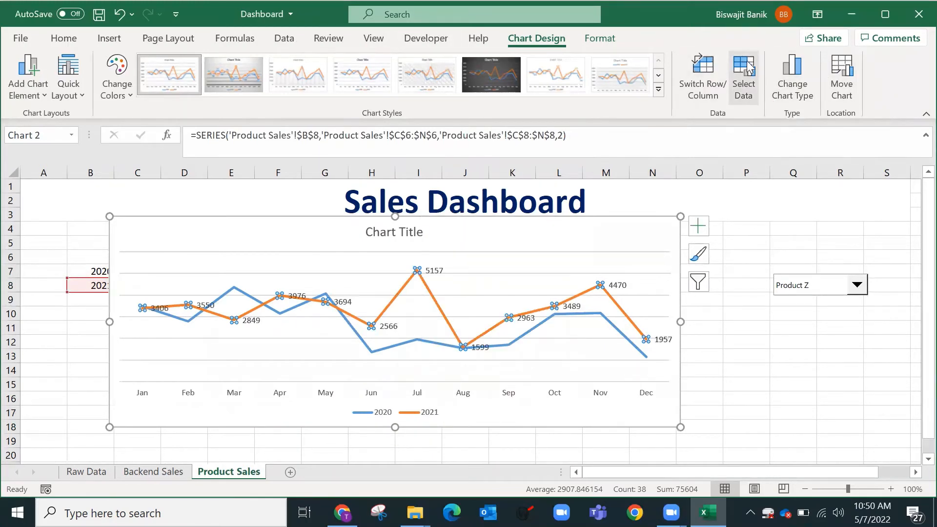
# Step: Change the chart type to Clustered Column and delete the chart's horizontal gridlines
pyautogui.click(792, 73)
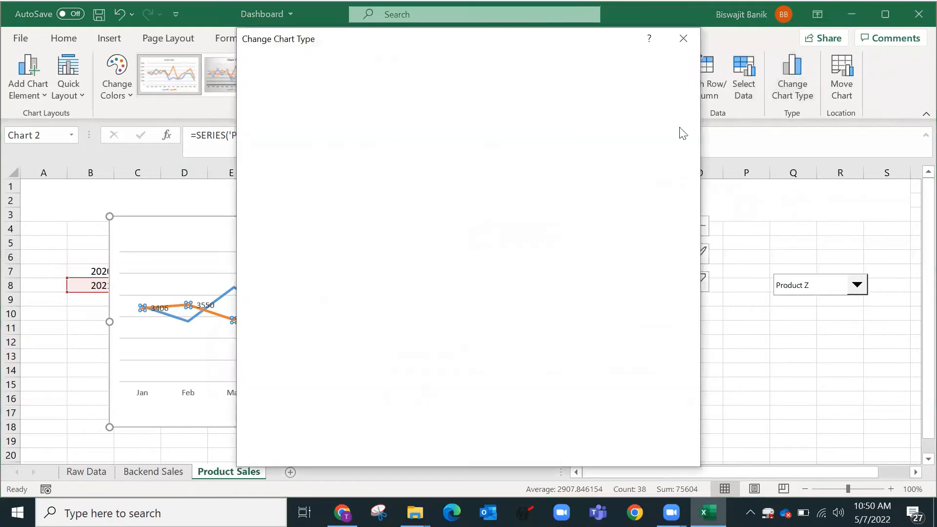
pyautogui.click(303, 119)
pyautogui.moveTo(441, 219)
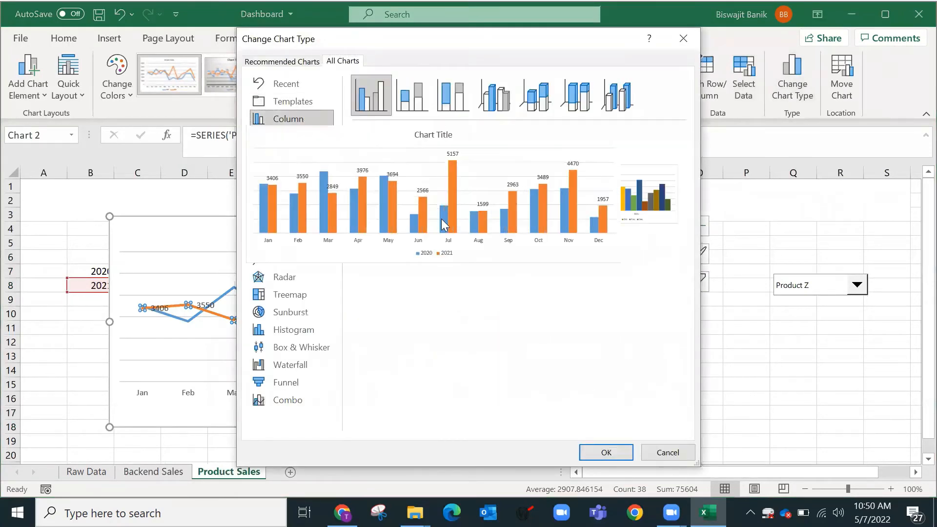
pyautogui.click(606, 452)
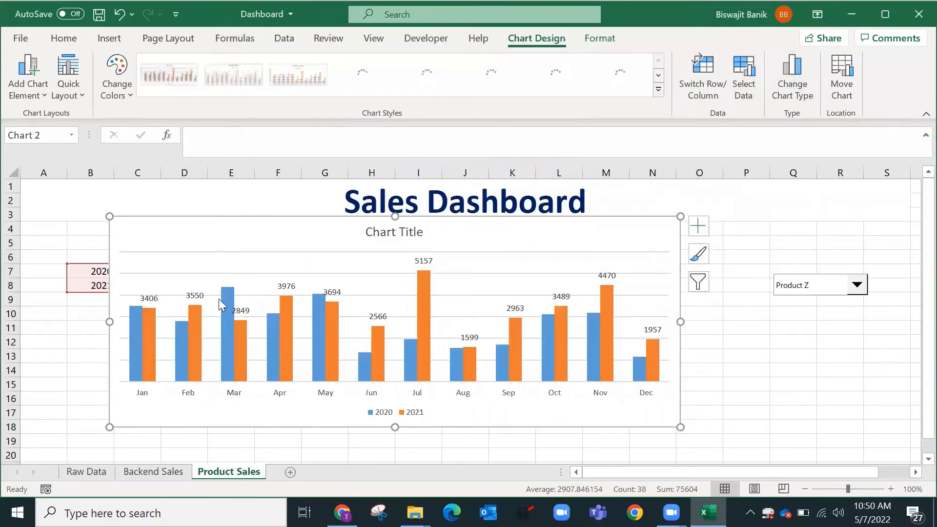
pyautogui.click(172, 295)
pyautogui.press('Delete')
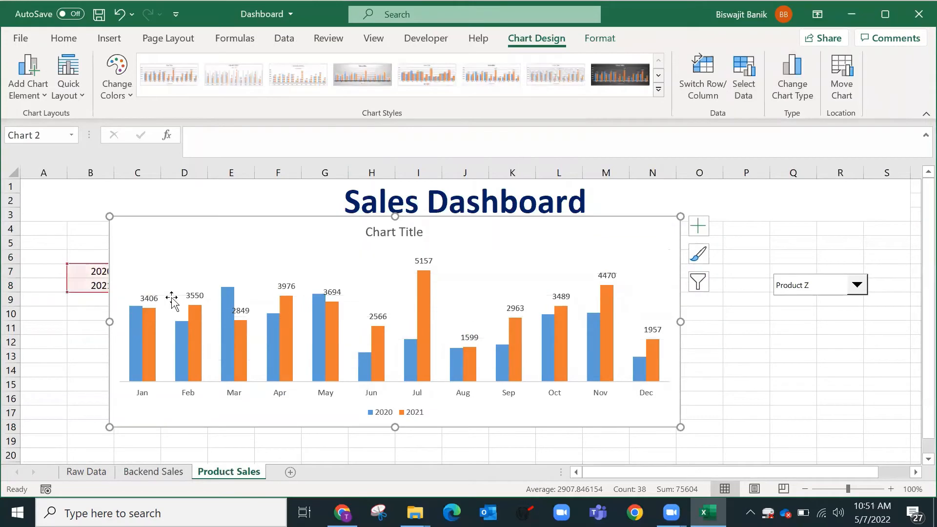
# Step: Add data labels to the 2020 series and set their font size to 8
pyautogui.rightClick(181, 323)
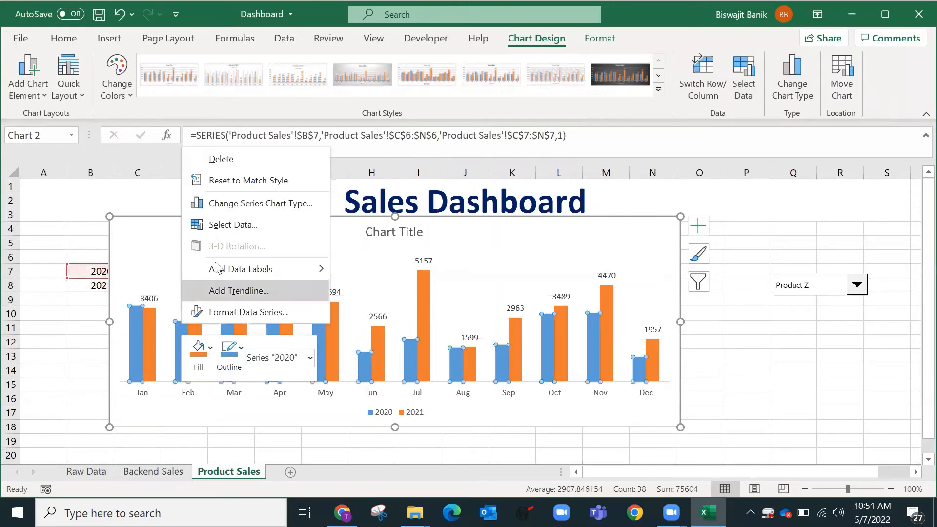
pyautogui.click(235, 269)
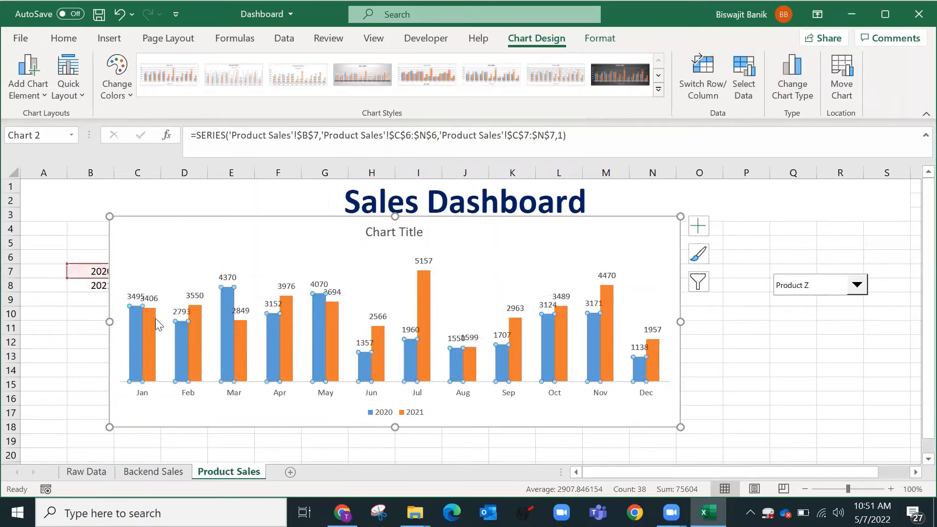
pyautogui.click(135, 296)
pyautogui.click(55, 43)
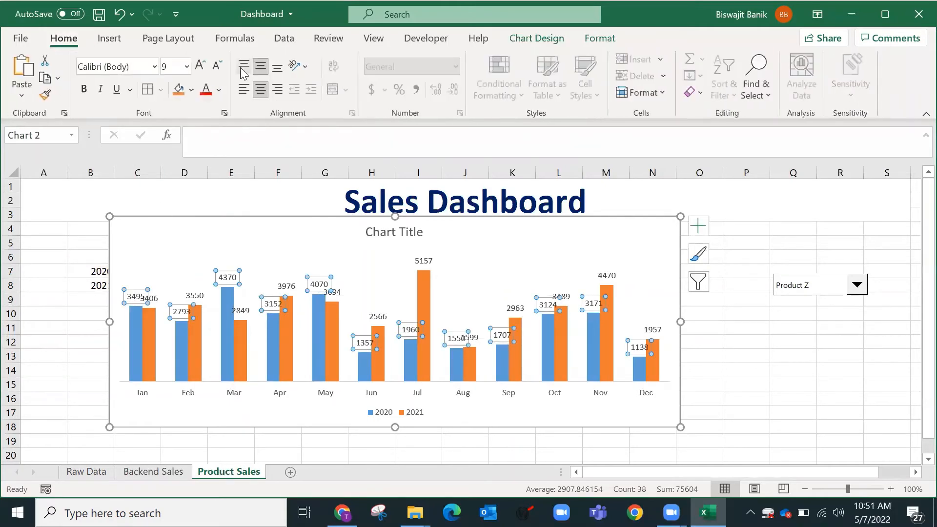
pyautogui.click(736, 373)
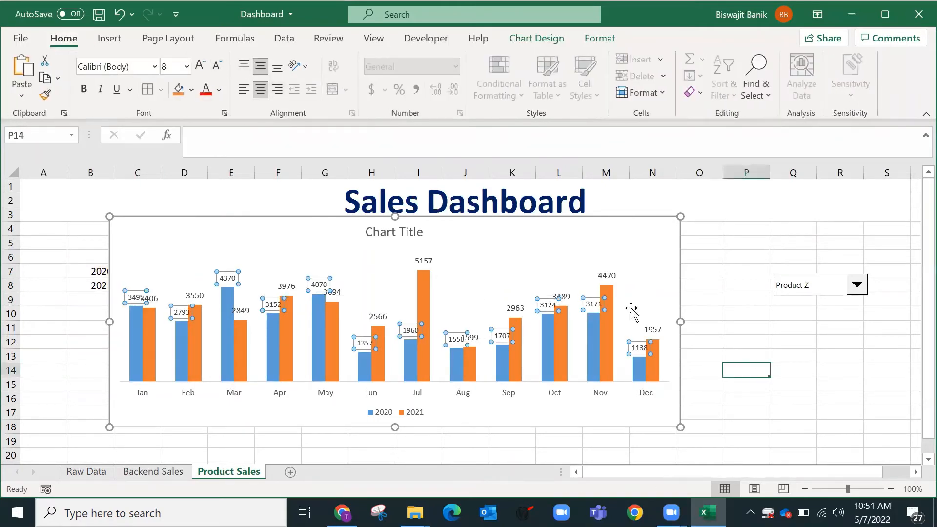
pyautogui.click(562, 217)
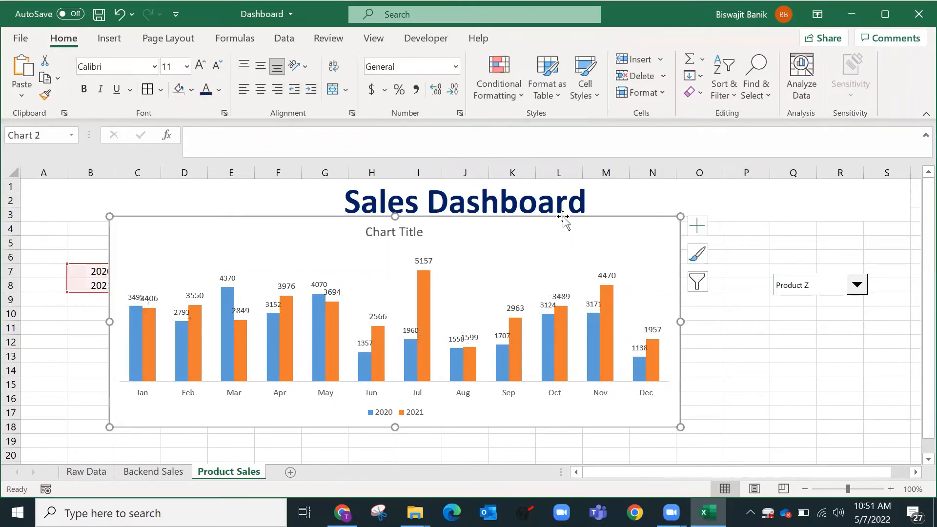
# Step: Link cell Q4 to the selected product's name with the formula ='Backend Sales'!A19
pyautogui.click(367, 232)
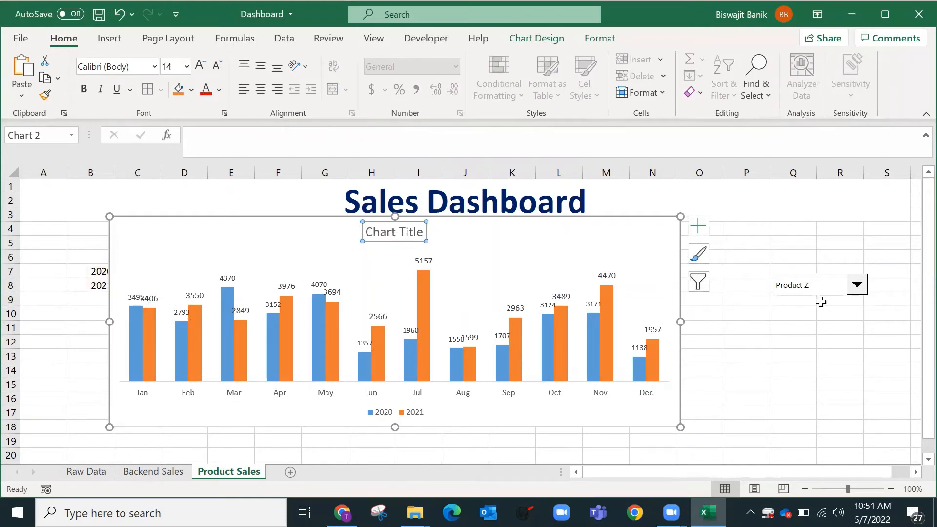
pyautogui.click(787, 327)
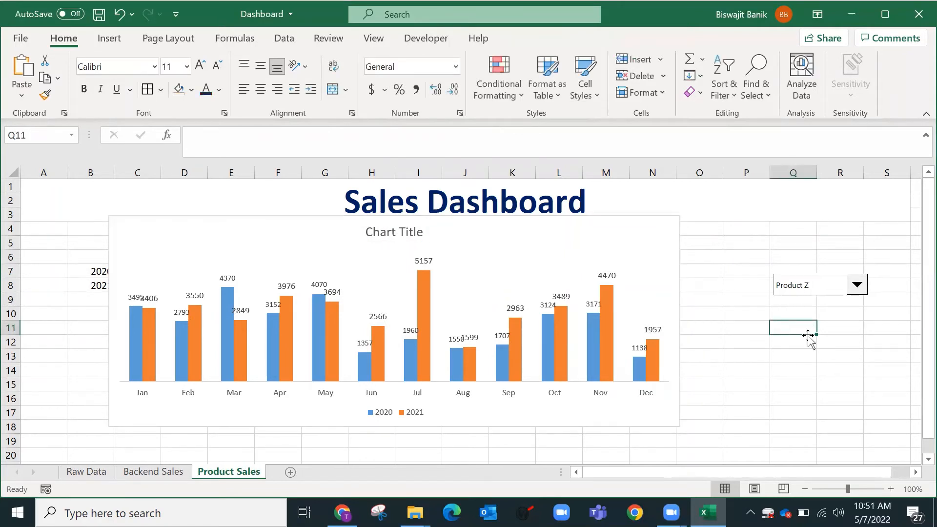
pyautogui.click(805, 228)
pyautogui.write('=')
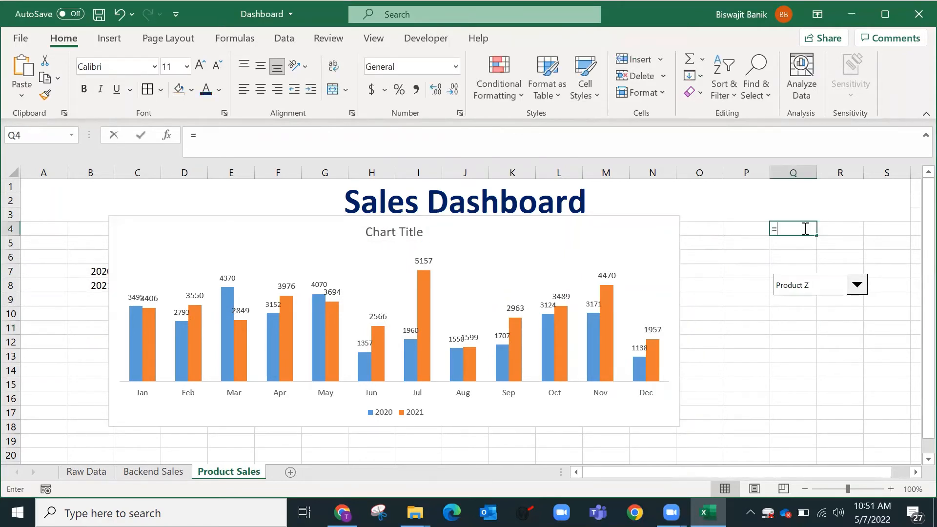
pyautogui.click(161, 471)
pyautogui.click(49, 407)
pyautogui.press('Return')
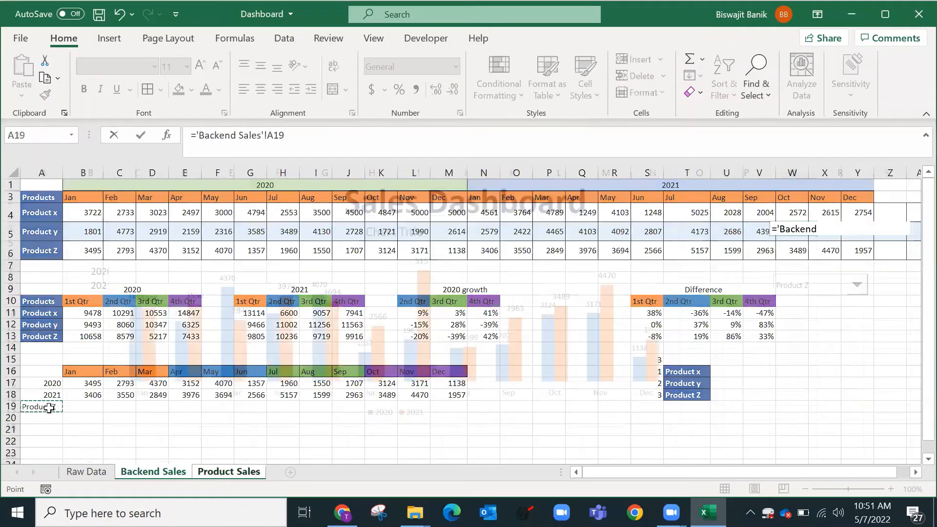
pyautogui.click(799, 228)
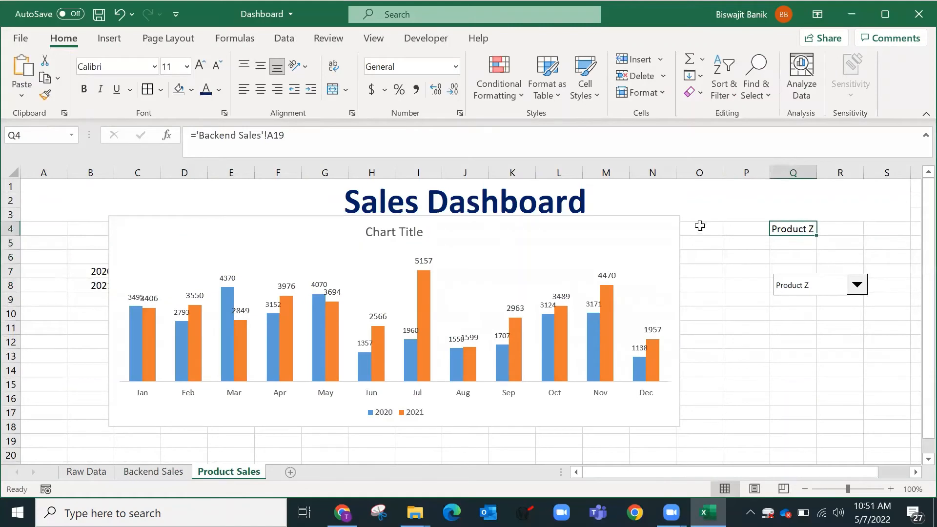
# Step: Delete the chart title and choose Product x in the combo box
pyautogui.click(406, 238)
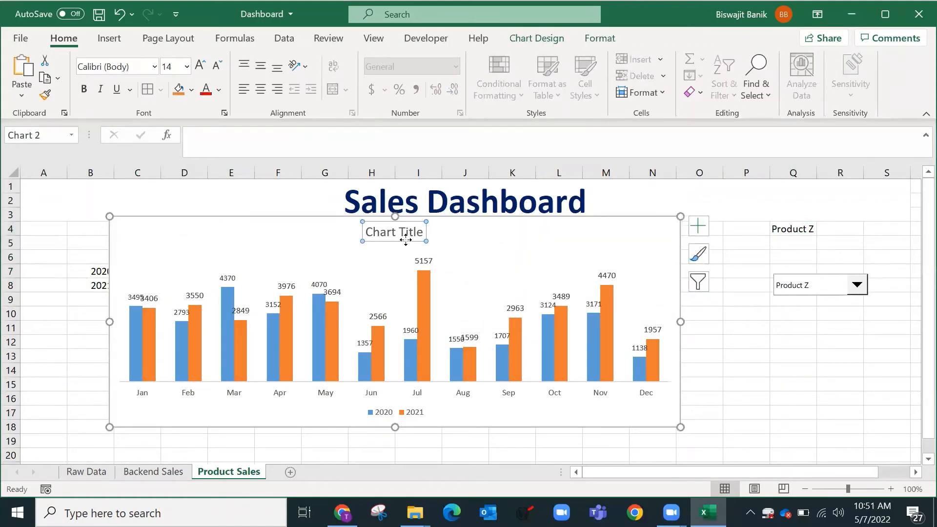
pyautogui.press('Delete')
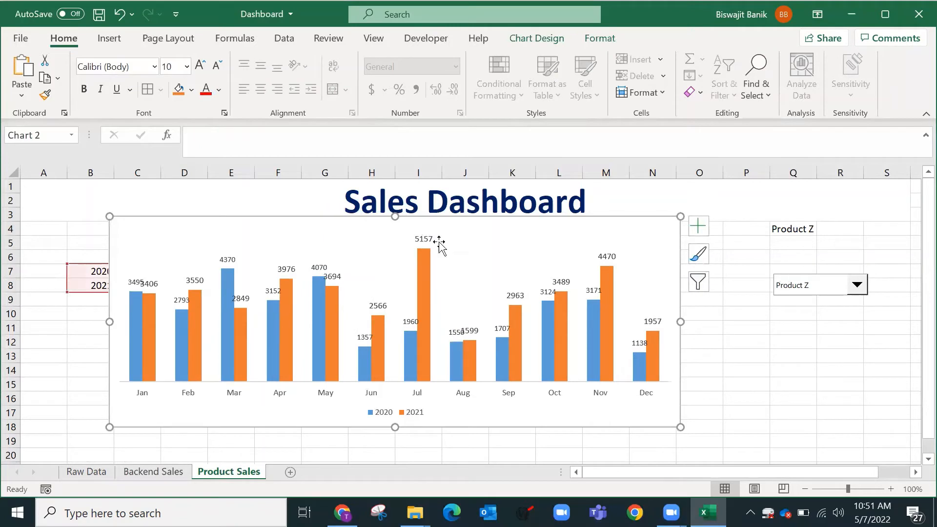
pyautogui.click(856, 286)
pyautogui.click(830, 300)
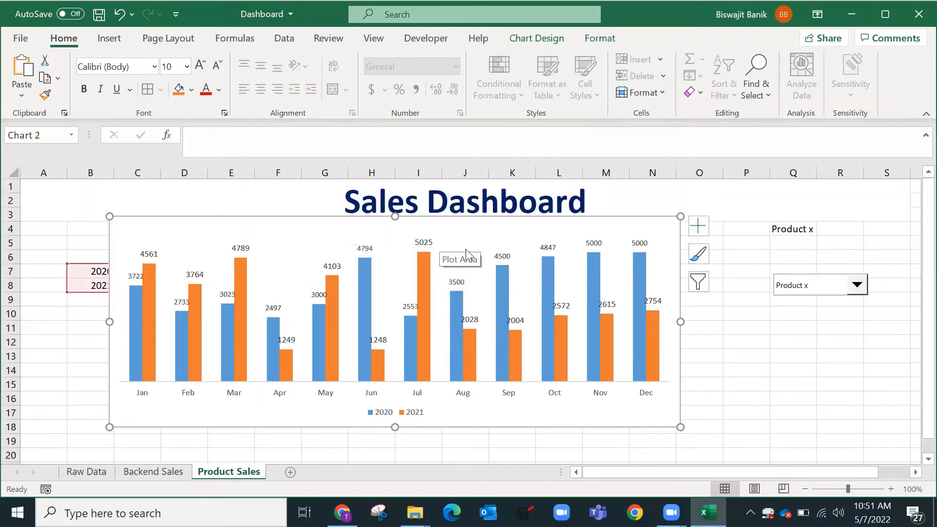
# Step: Draw a rectangle about 1.42" wide and 0.36" high below the combo box, around P11:R13
pyautogui.click(111, 39)
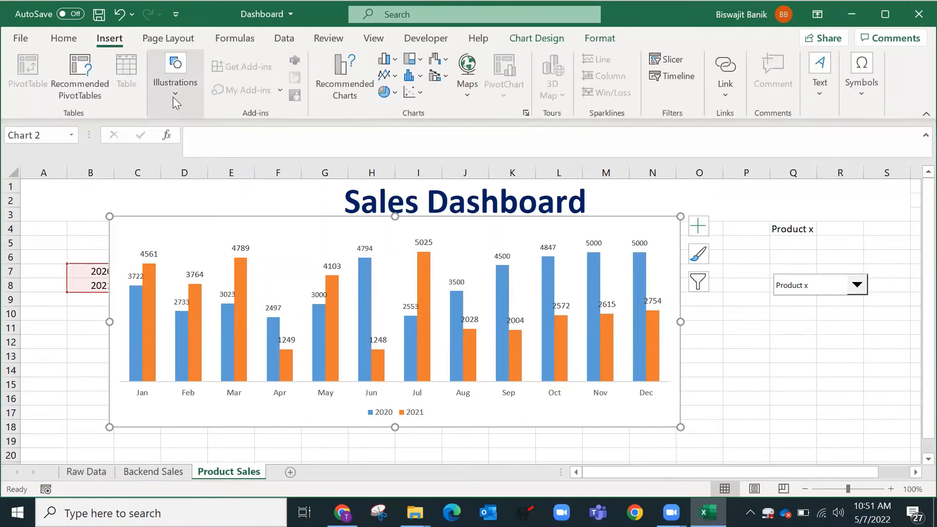
pyautogui.click(172, 97)
pyautogui.click(203, 159)
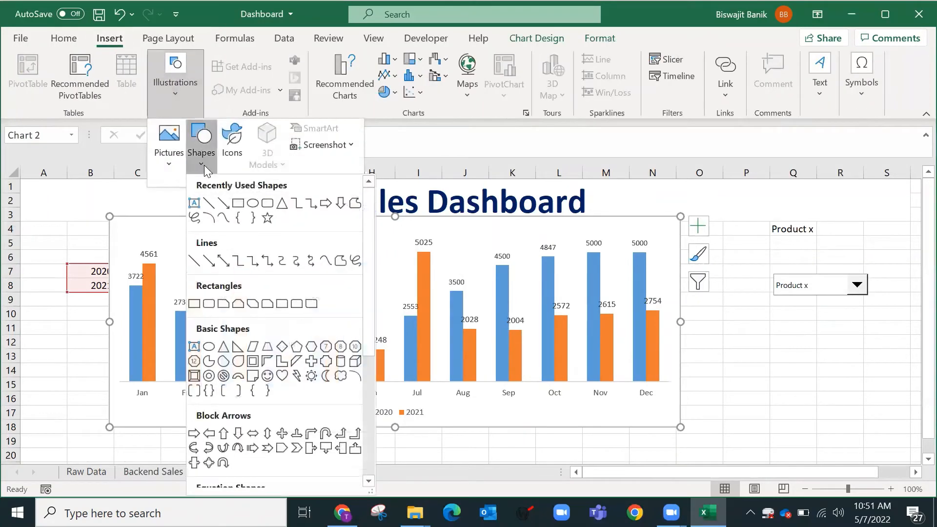
pyautogui.click(238, 203)
pyautogui.moveTo(726, 331); pyautogui.dragTo(827, 358)
pyautogui.click(803, 380)
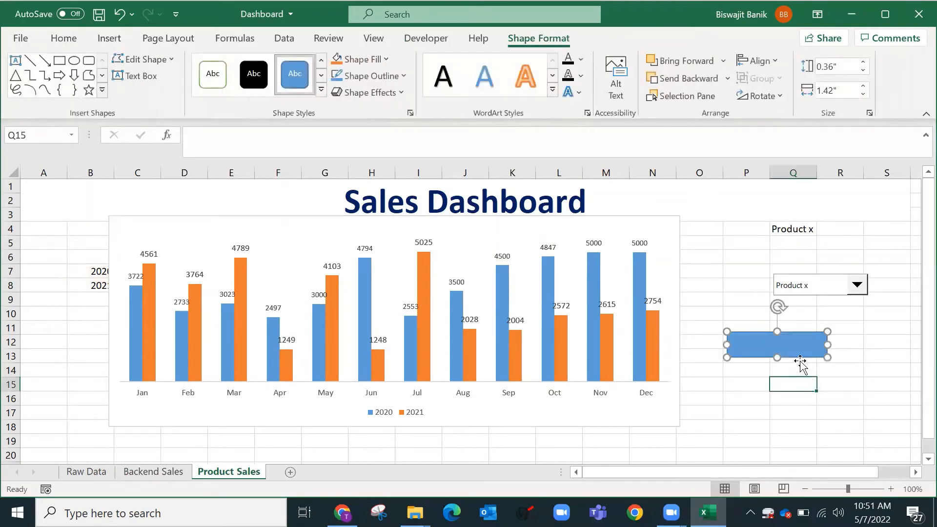
pyautogui.click(795, 354)
pyautogui.write('gsgs')
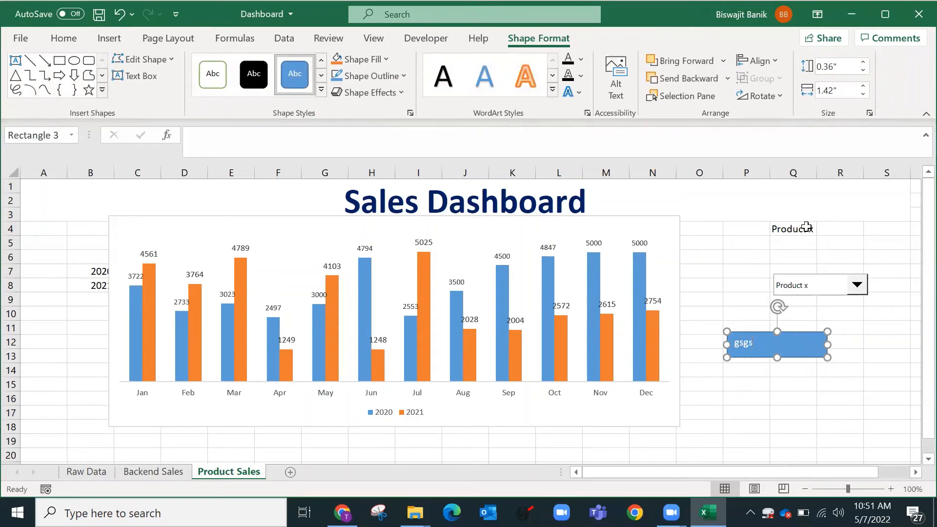
pyautogui.click(751, 410)
pyautogui.click(754, 350)
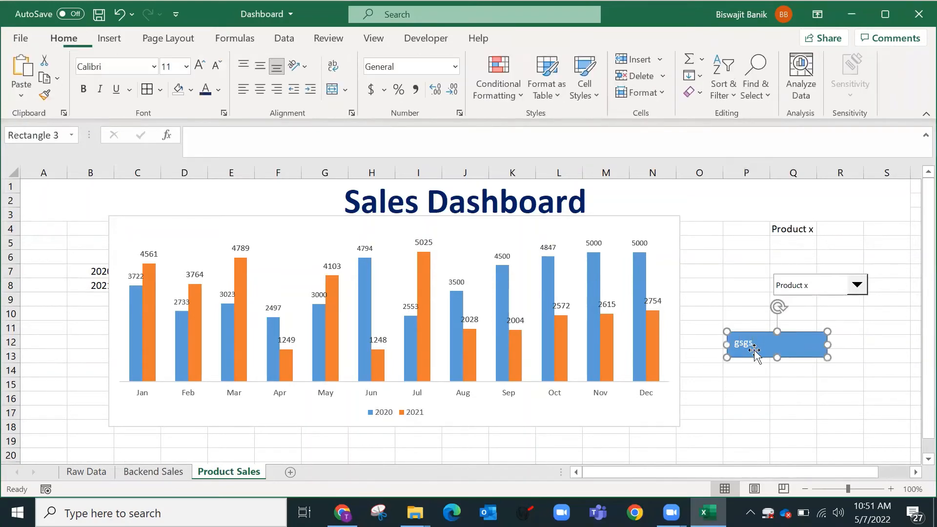
pyautogui.doubleClick(748, 345)
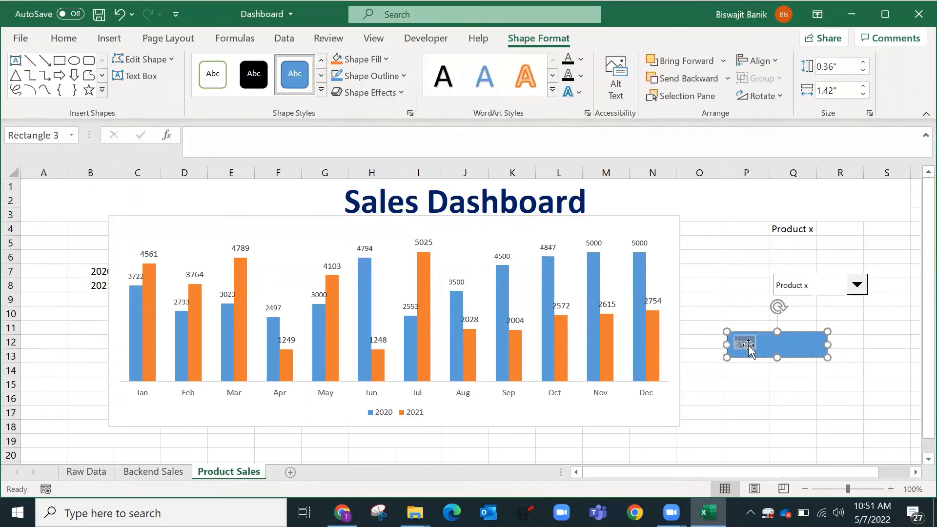
pyautogui.press('BackSpace')
pyautogui.click(760, 400)
# Step: Link the rectangle's text to the product name cell with the formula =$Q$4
pyautogui.click(764, 359)
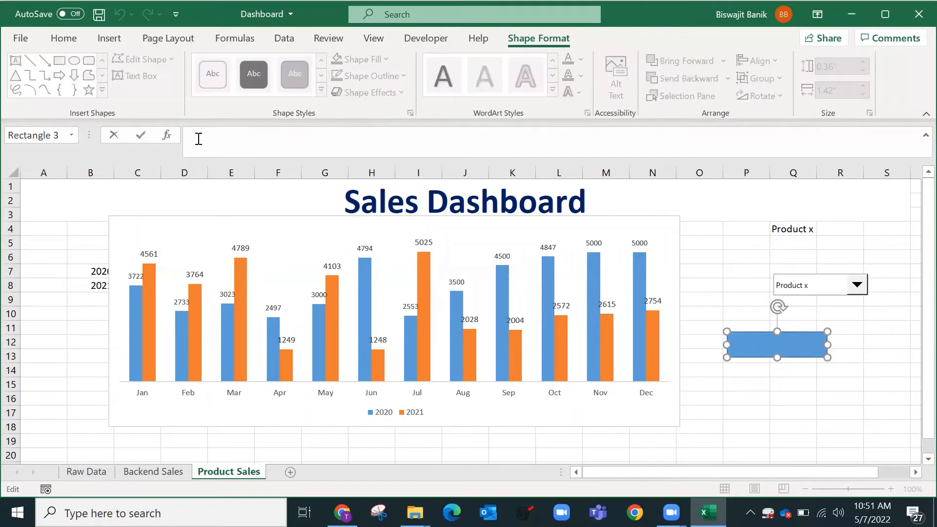
pyautogui.click(785, 230)
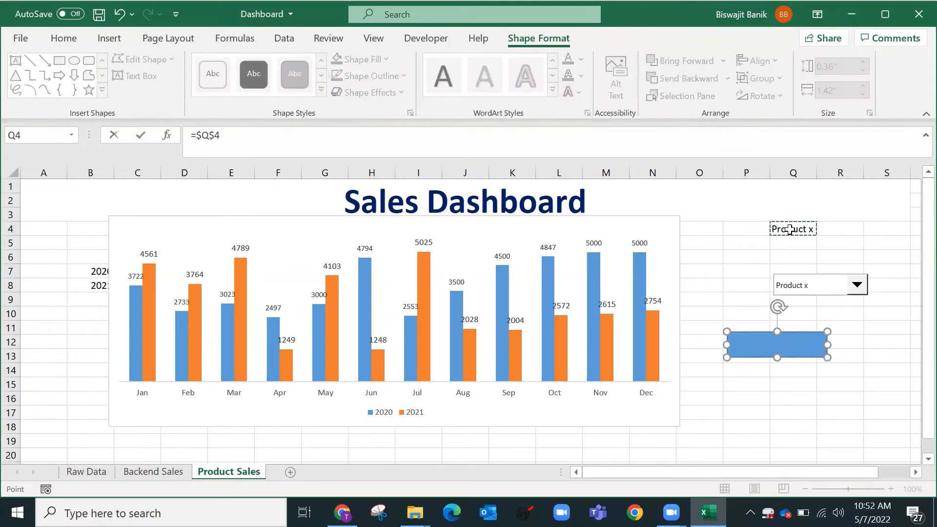
pyautogui.press('Return')
pyautogui.click(727, 285)
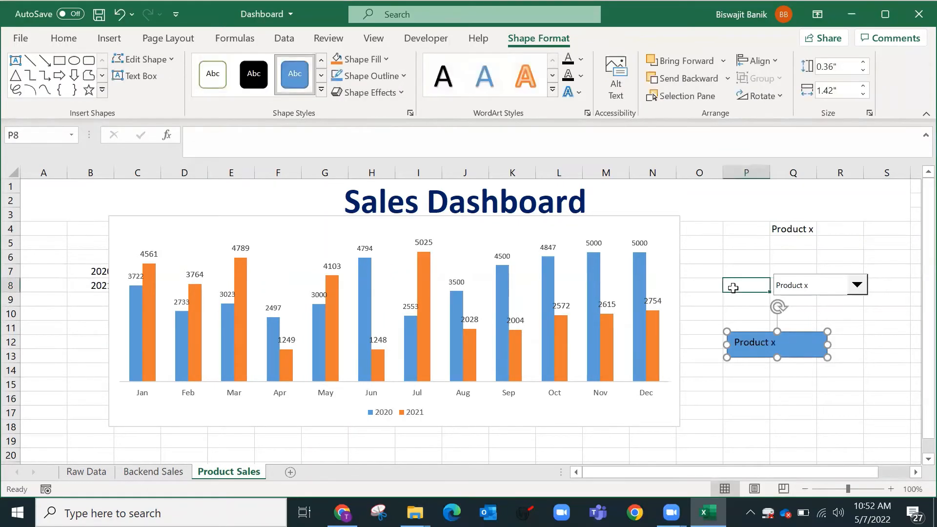
# Step: Center the rectangle's linked text both horizontally and vertically
pyautogui.click(786, 336)
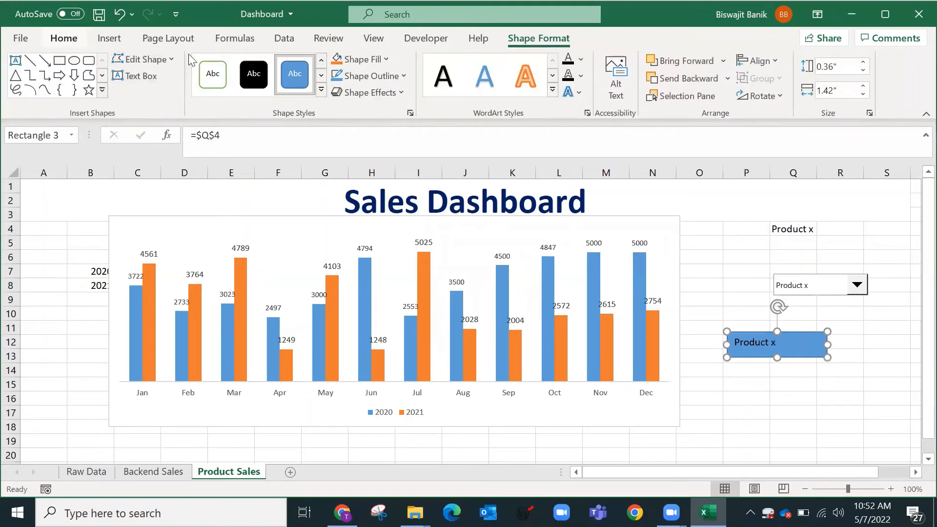
pyautogui.click(261, 89)
pyautogui.click(261, 69)
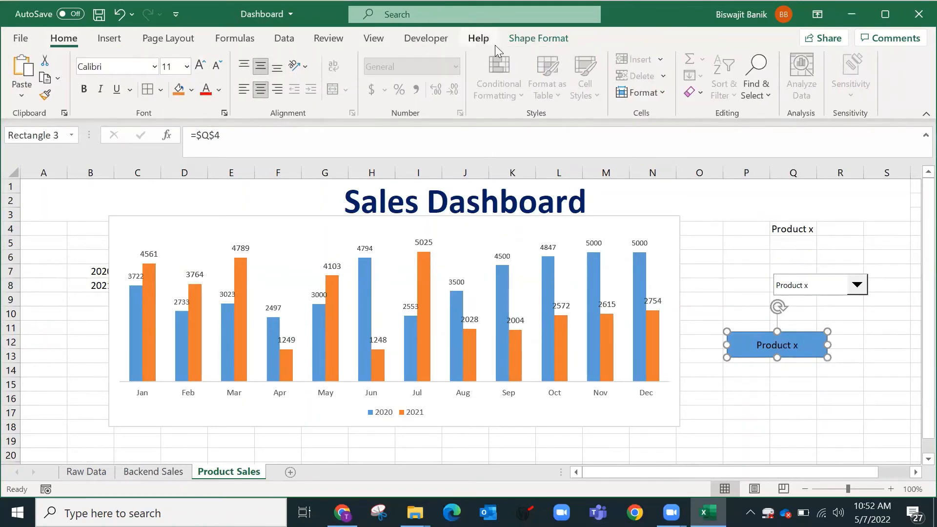
# Step: Set the product name rectangle to No Fill and No Outline
pyautogui.click(539, 38)
pyautogui.click(353, 57)
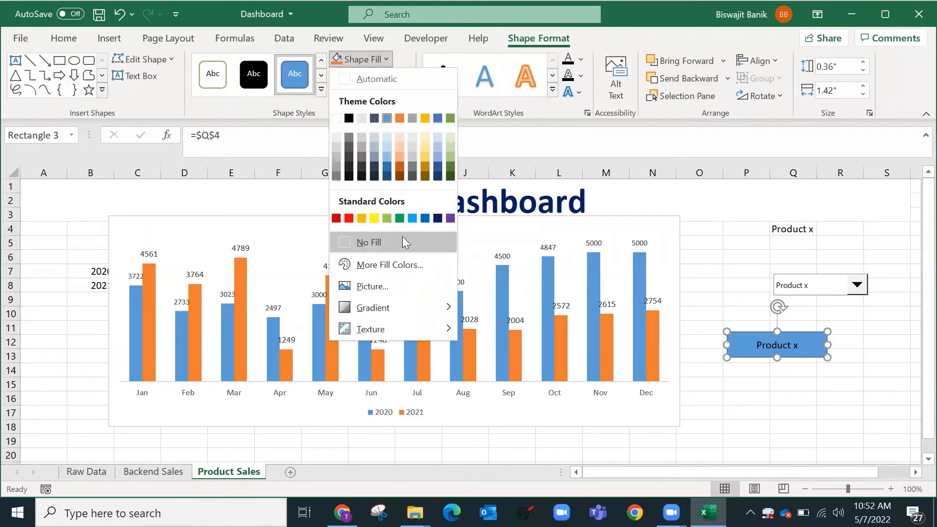
pyautogui.click(399, 242)
pyautogui.click(369, 75)
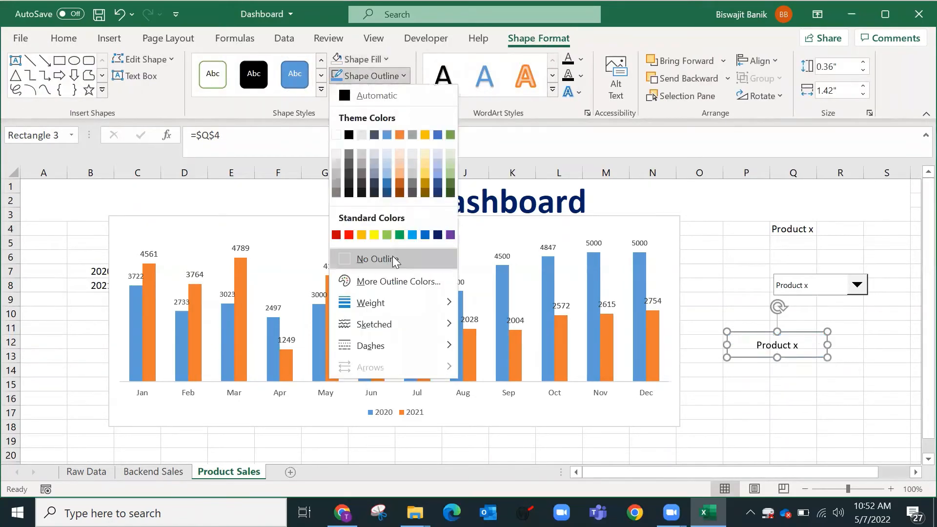
pyautogui.click(371, 257)
# Step: Lower the upper edge of the chart's plot area and move the chart directly below the monthly table, starting at row 9
pyautogui.click(385, 235)
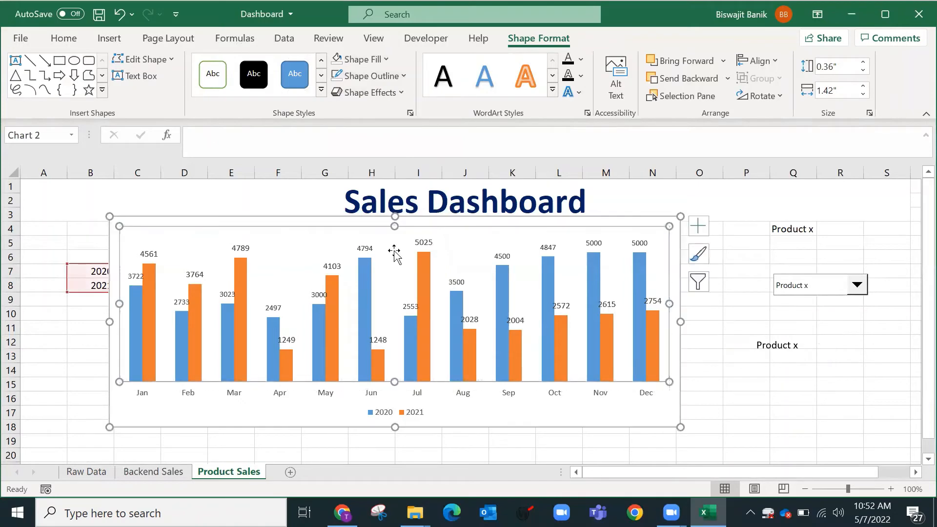
pyautogui.moveTo(394, 228); pyautogui.dragTo(393, 248)
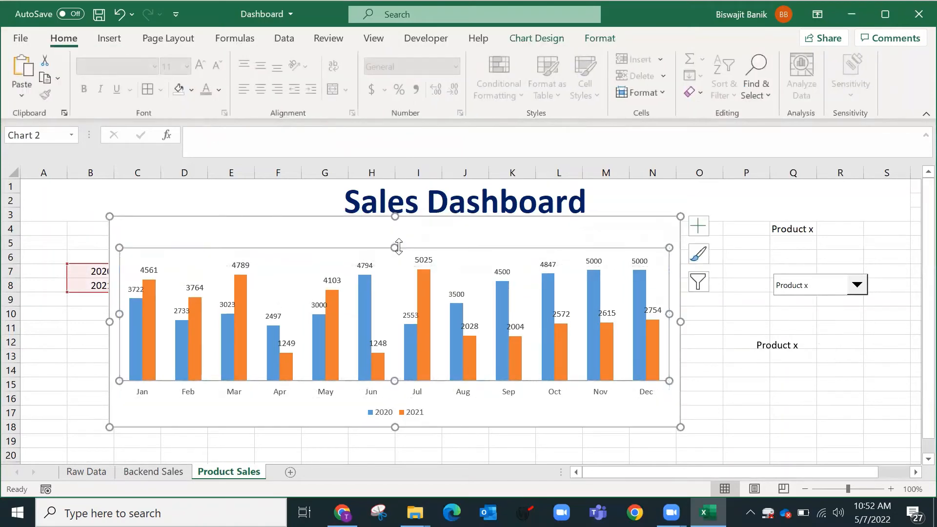
pyautogui.click(554, 213)
pyautogui.click(526, 221)
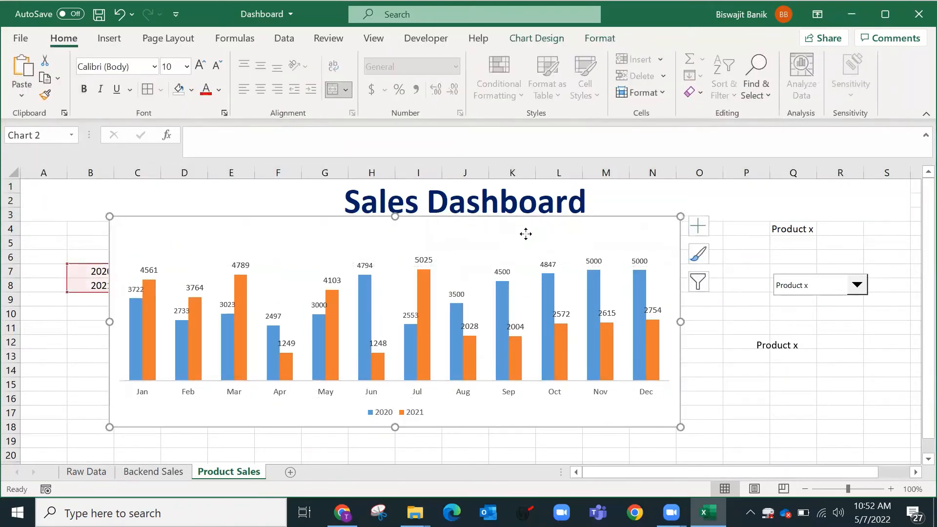
pyautogui.moveTo(527, 229); pyautogui.dragTo(531, 299)
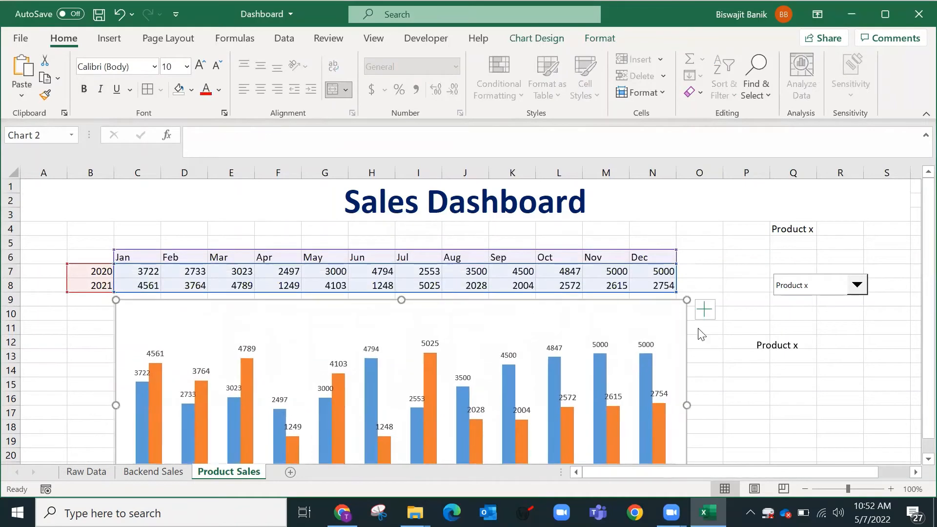
# Step: Collapse the formula bar to a single line to free up space for the dashboard sheet
pyautogui.click(777, 383)
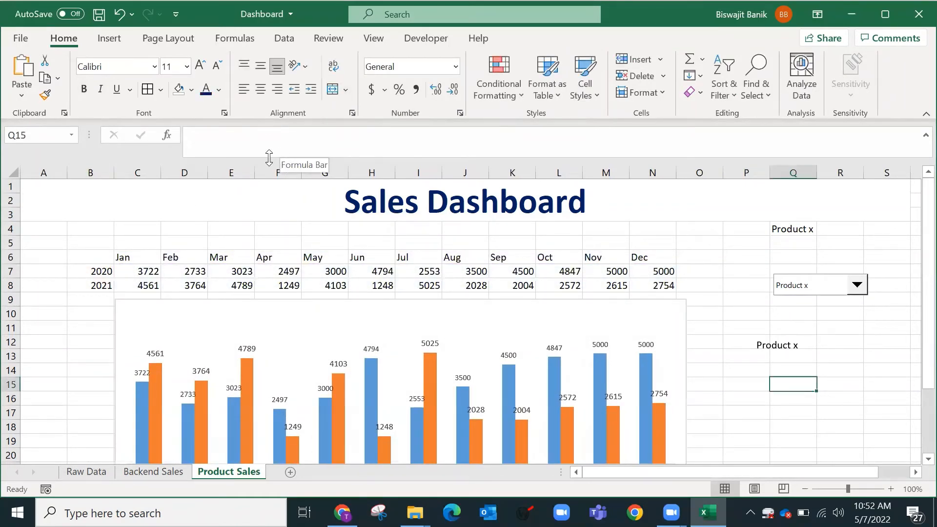
pyautogui.moveTo(269, 157); pyautogui.dragTo(276, 128)
pyautogui.click(338, 186)
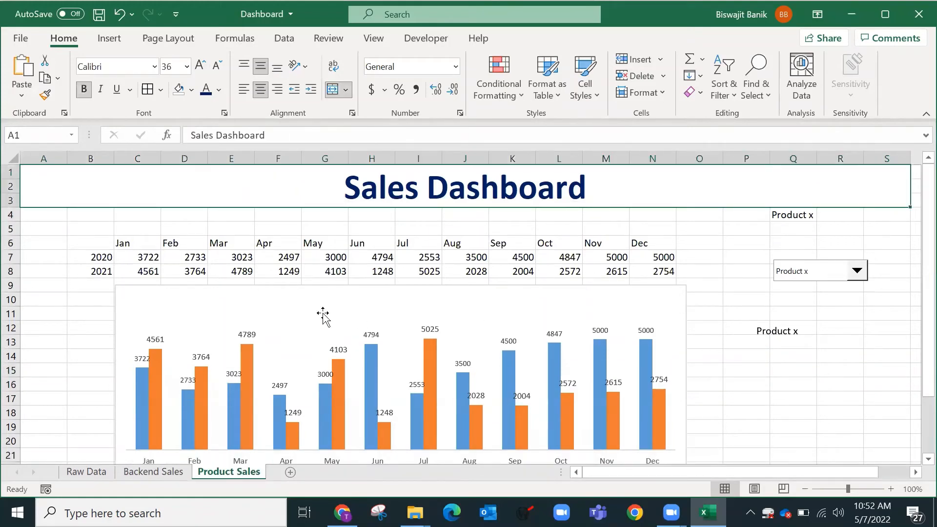
# Step: Resize the monthly sales chart by extending its left edge to column B and raising its bottom edge to the end of row 20
pyautogui.click(115, 315)
pyautogui.click(111, 315)
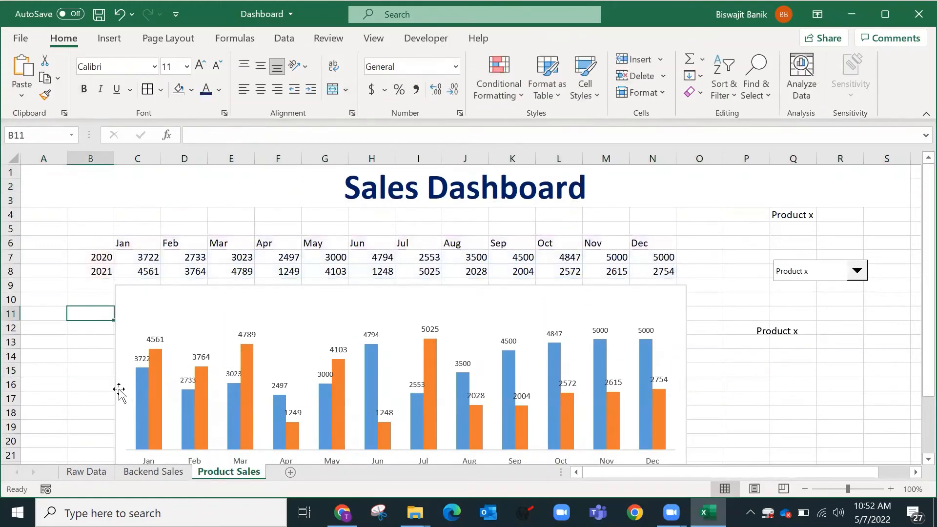
pyautogui.click(119, 391)
pyautogui.moveTo(116, 390); pyautogui.dragTo(70, 380)
pyautogui.scroll(-1, 390, 380)
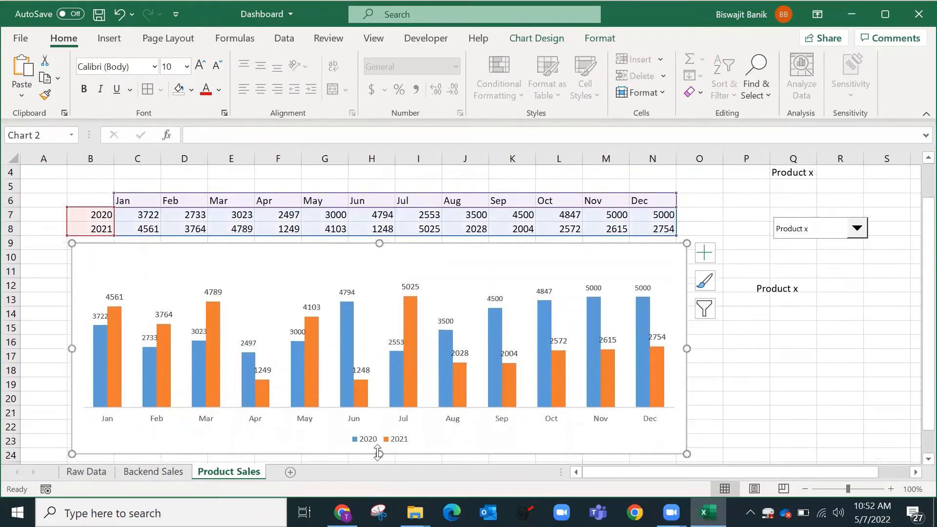
pyautogui.moveTo(380, 432); pyautogui.dragTo(379, 406)
# Step: Move the linked product name text box onto the top centre of the chart as its title
pyautogui.click(718, 345)
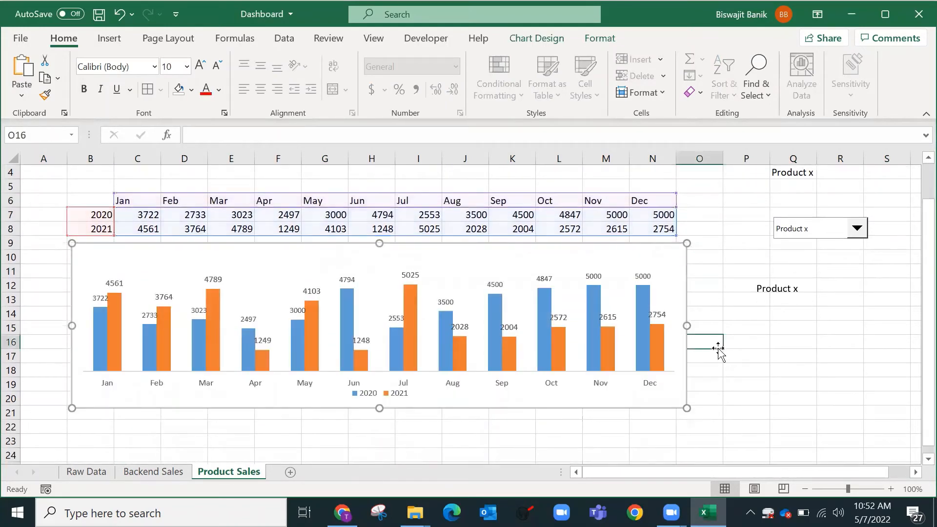
pyautogui.moveTo(761, 291); pyautogui.dragTo(397, 268)
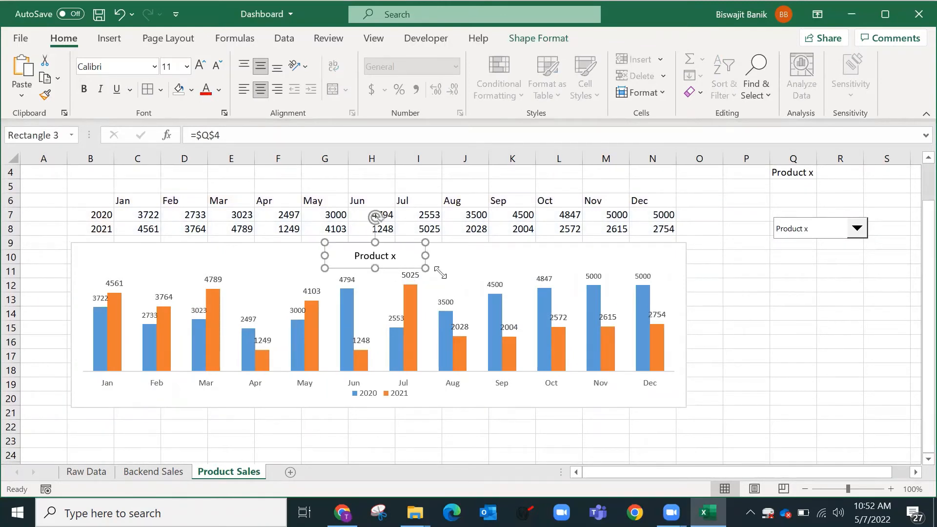
# Step: Change the formula in Q4 to ="Sales of -"&'Backend Sales'!A19&" in Year 2020 vs. 2021"
pyautogui.click(783, 173)
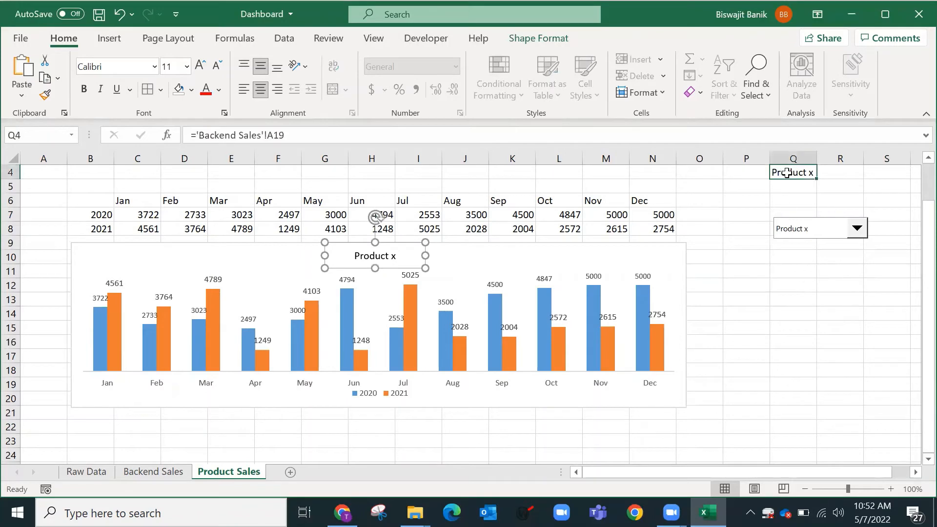
pyautogui.click(195, 135)
pyautogui.scroll(1, 561, 300)
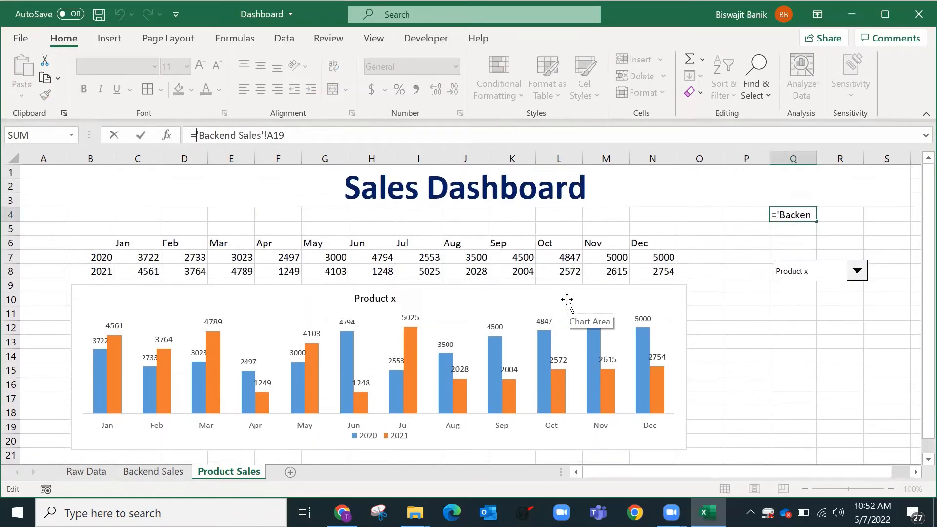
pyautogui.write('"Sales ')
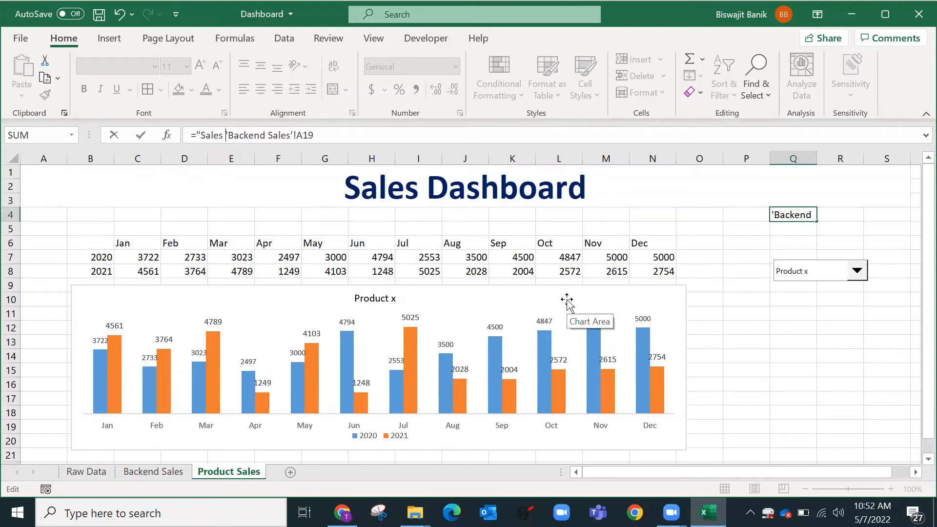
pyautogui.write('of')
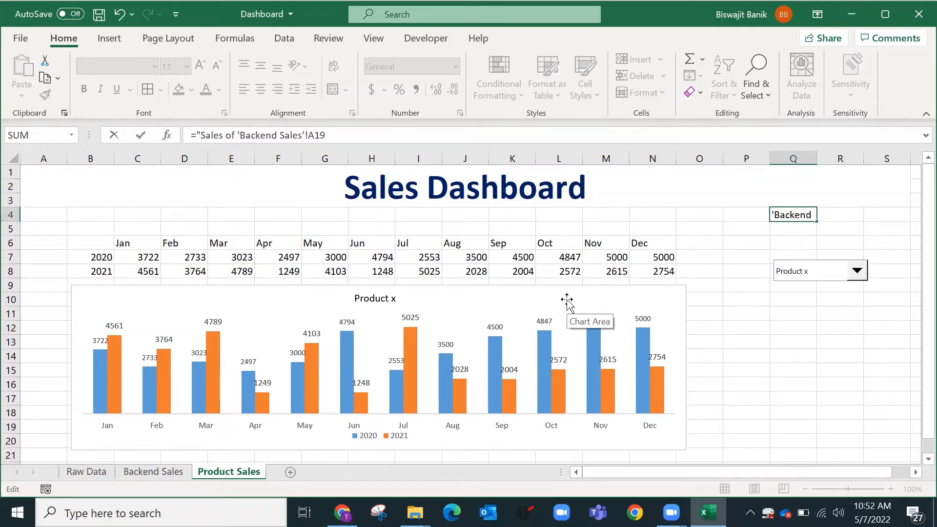
pyautogui.press('BackSpace')
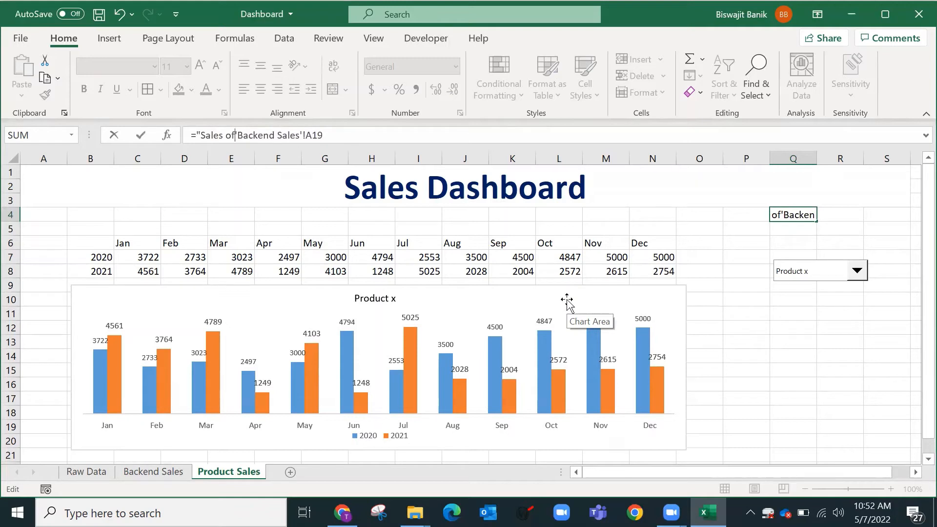
pyautogui.write('-')
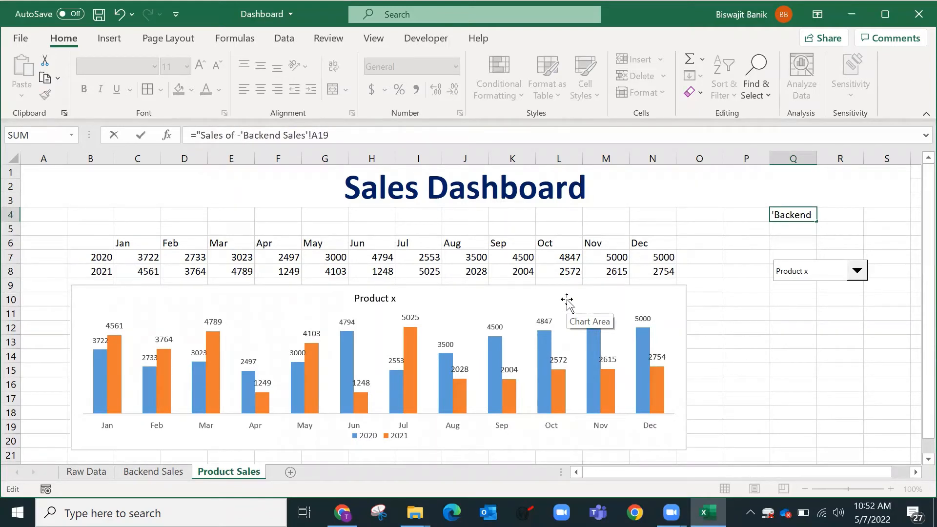
pyautogui.write('"')
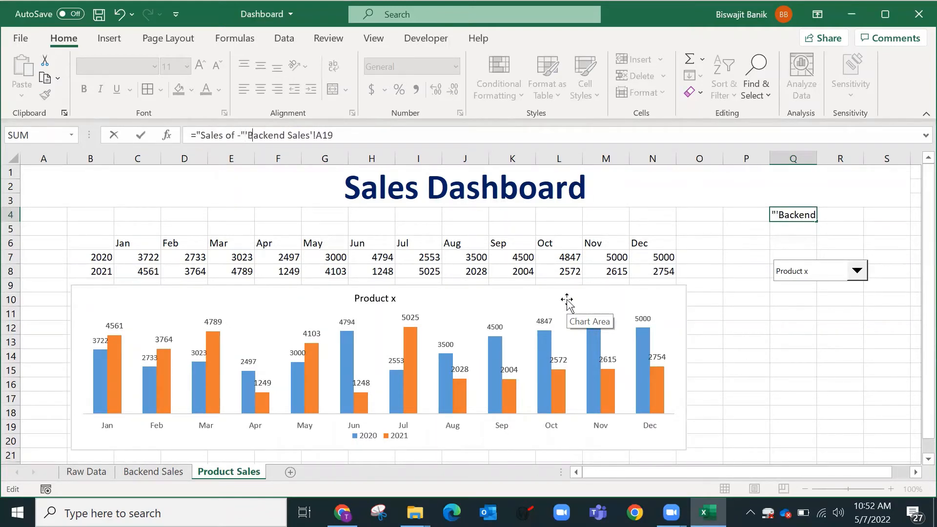
pyautogui.write('&&')
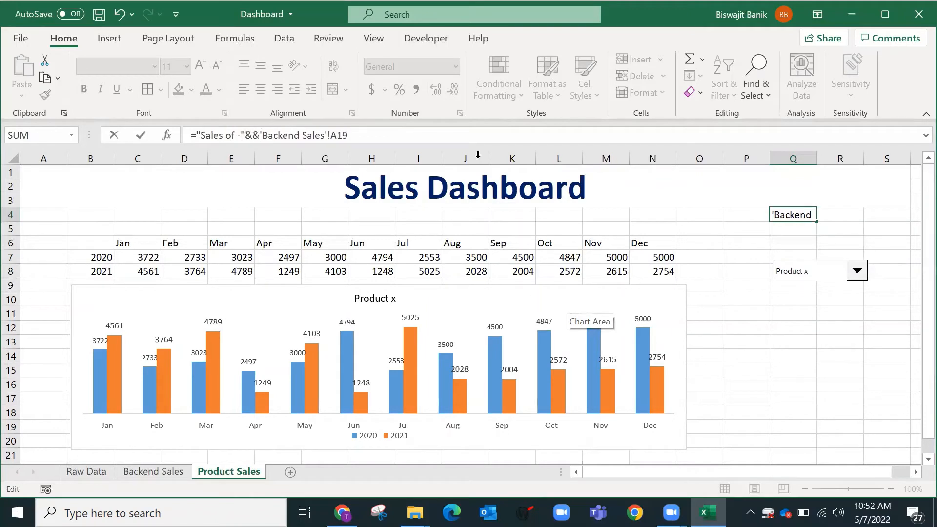
pyautogui.click(394, 138)
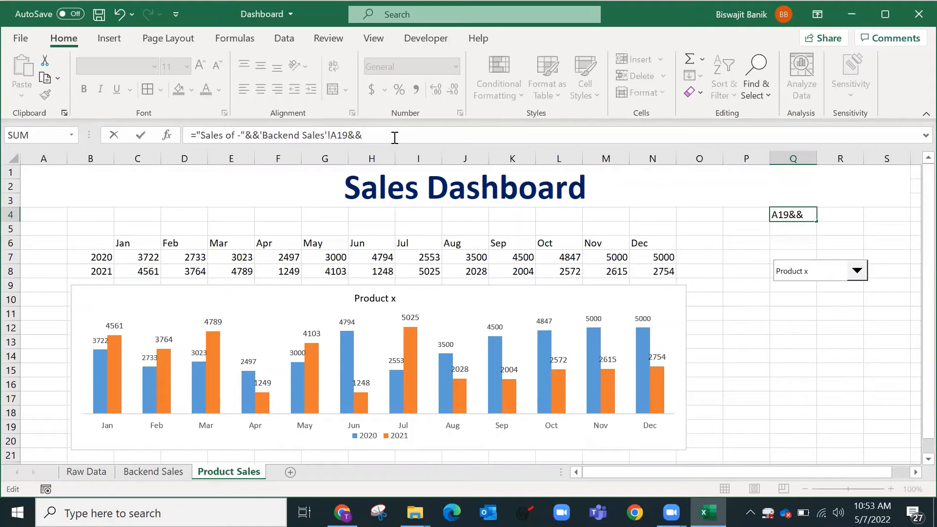
pyautogui.write('&&" in Year 2020 vs. 2021")')
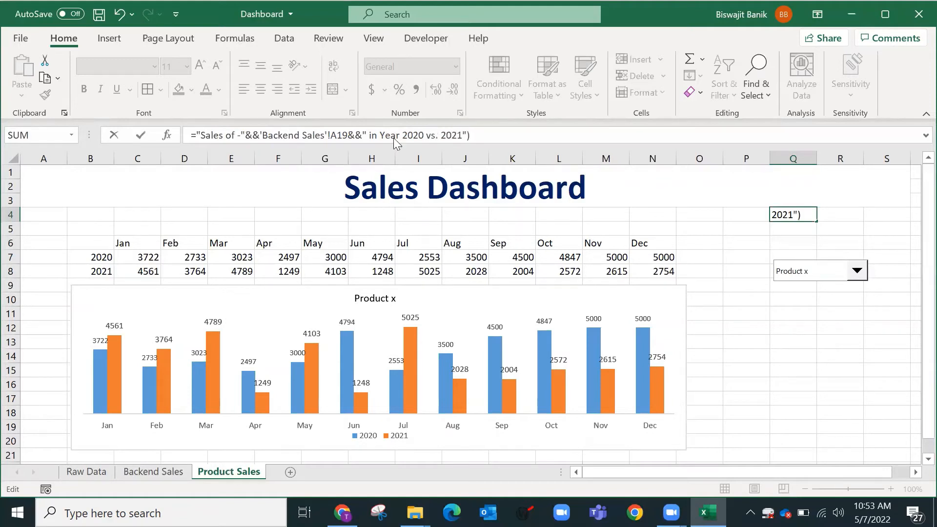
pyautogui.press('Return')
pyautogui.click(428, 309)
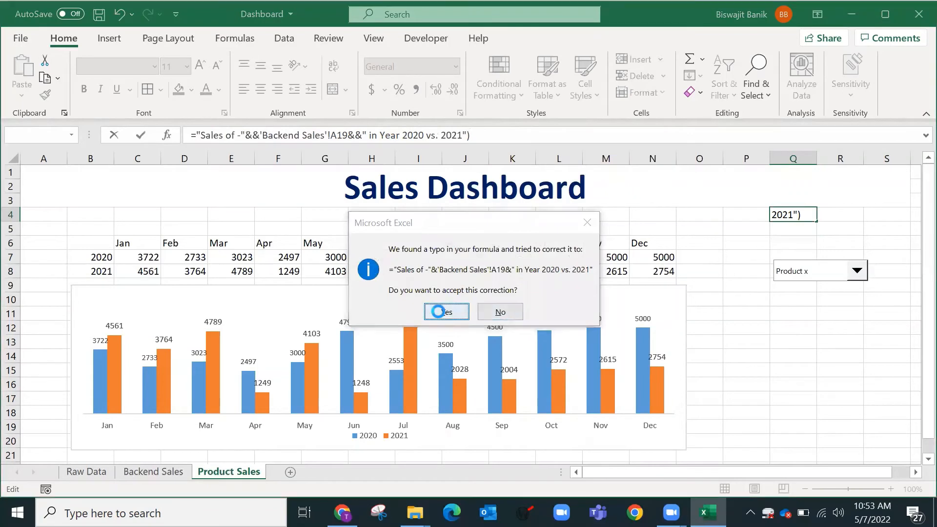
# Step: Widen the linked title text box on the chart so the full title fits on one line
pyautogui.click(395, 305)
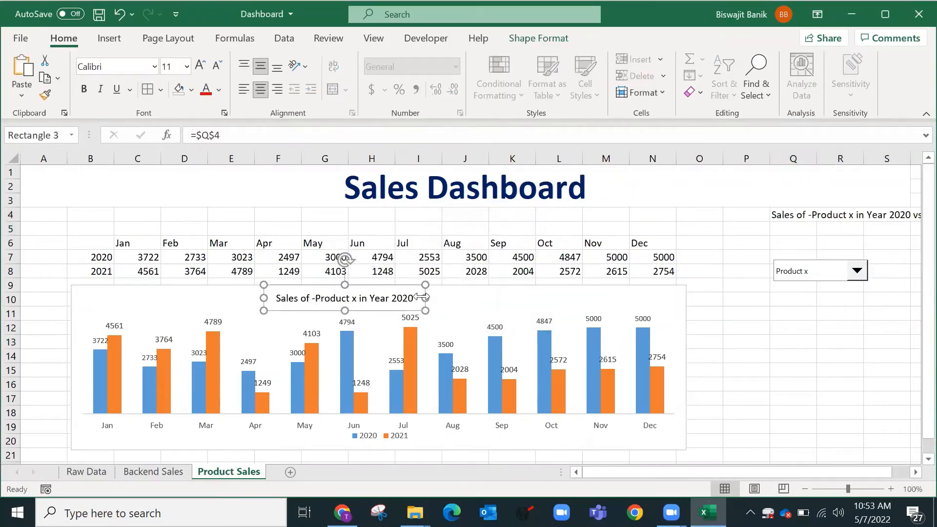
pyautogui.moveTo(425, 298); pyautogui.dragTo(478, 297)
pyautogui.click(775, 347)
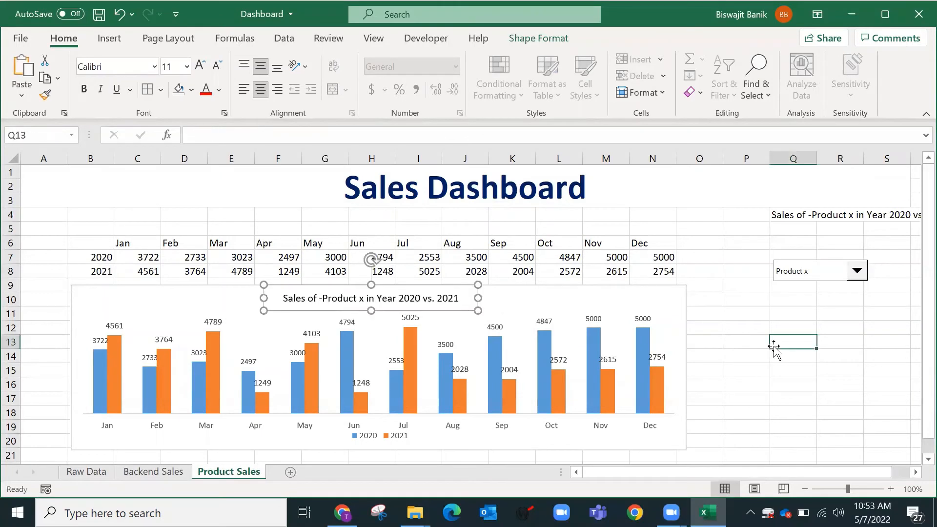
# Step: Select Product y in the sheet's product selector
pyautogui.click(857, 271)
pyautogui.click(829, 294)
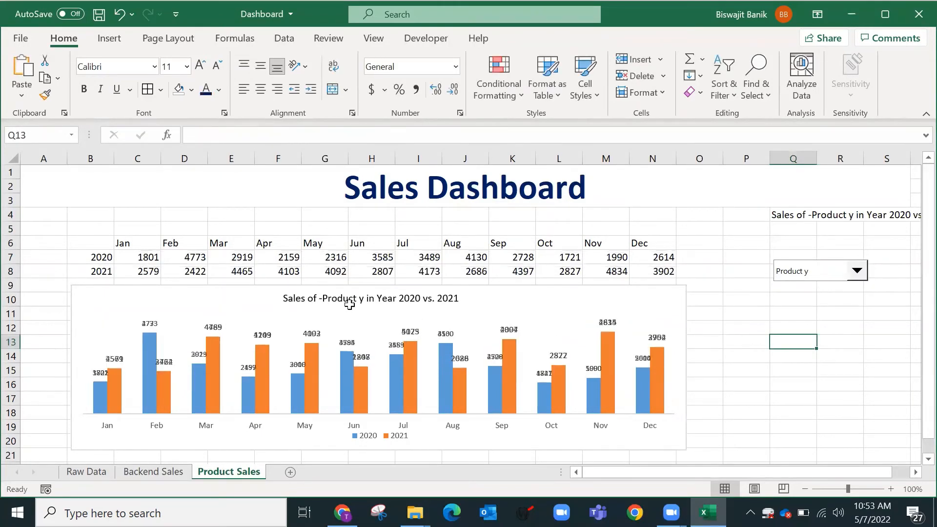
# Step: Make the chart's linked title text bold and reduce its font size to 8
pyautogui.click(407, 300)
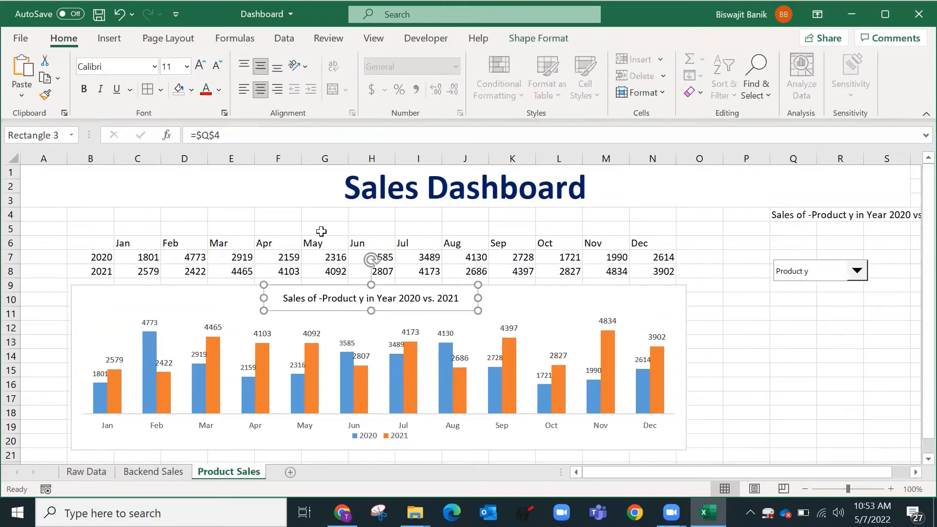
pyautogui.click(85, 89)
pyautogui.click(218, 65)
pyautogui.click(218, 65)
pyautogui.click(217, 65)
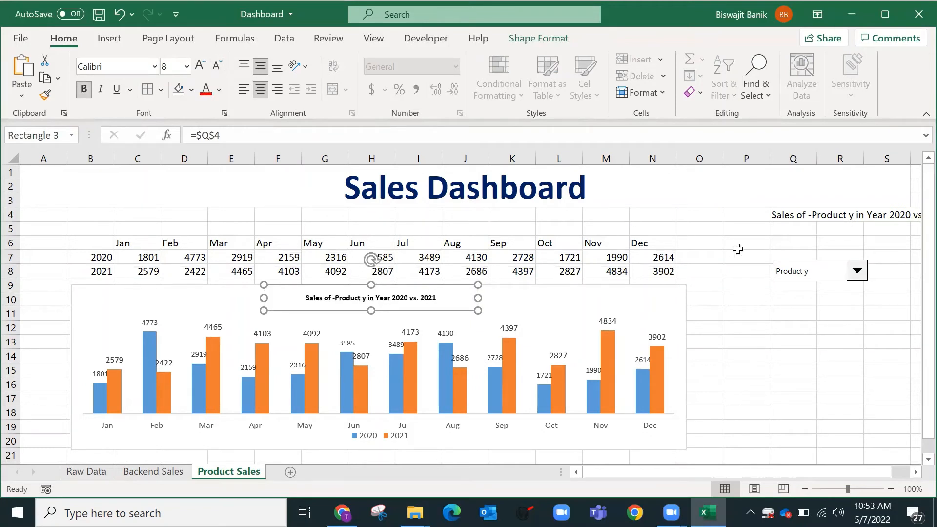
pyautogui.click(766, 323)
# Step: Set the font colour of the title formula cell Q4 to white to hide its text
pyautogui.click(796, 215)
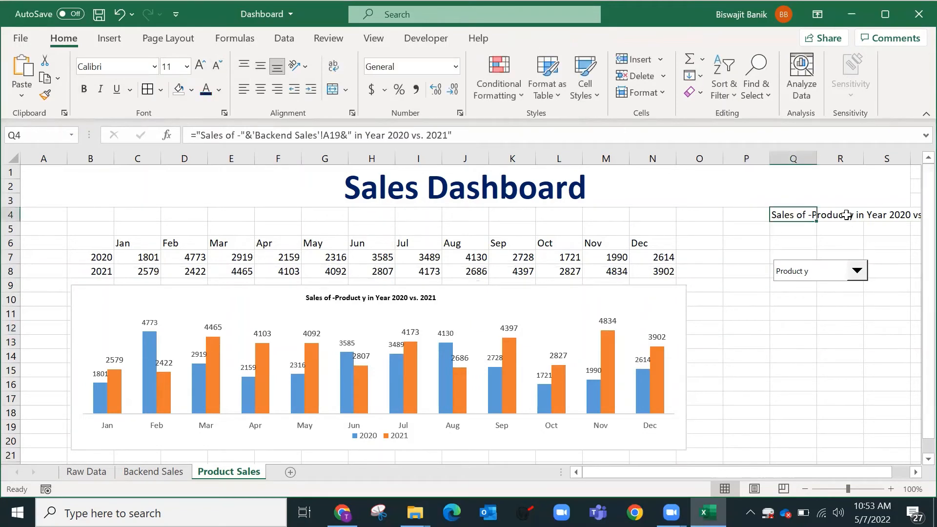
pyautogui.click(219, 89)
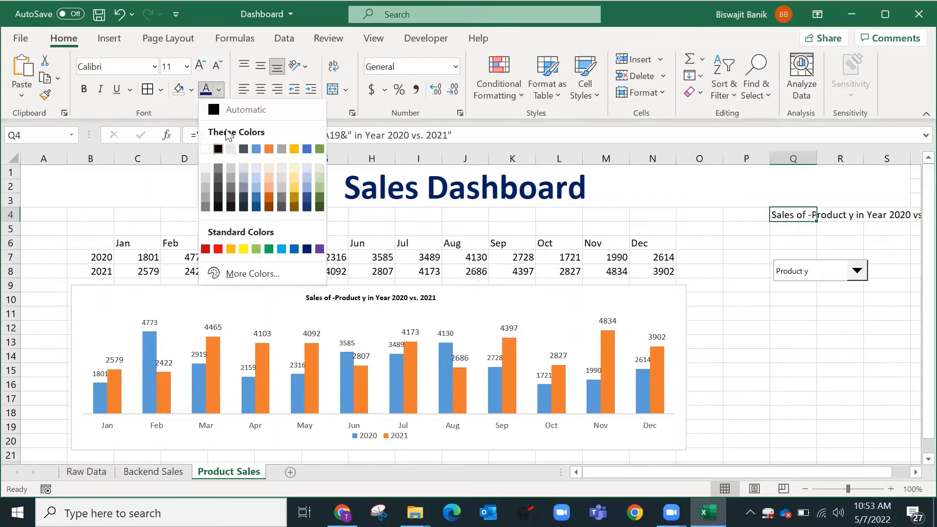
pyautogui.click(208, 149)
pyautogui.click(804, 359)
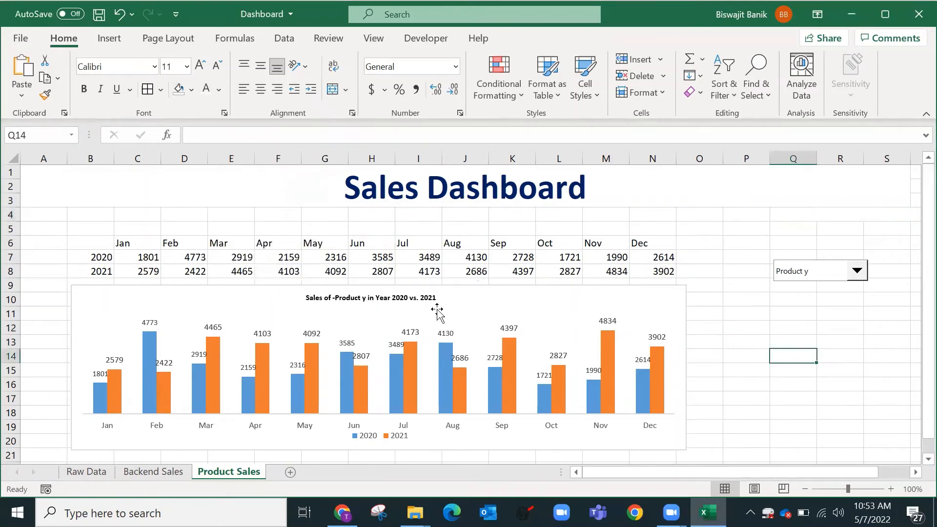
# Step: Delete the empty row 5 above the month headers
pyautogui.moveTo(127, 237); pyautogui.dragTo(647, 243)
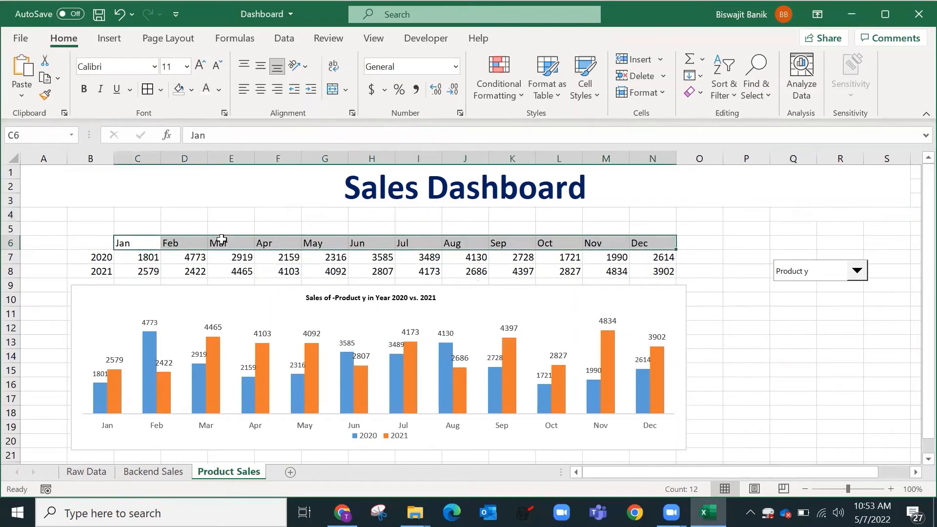
pyautogui.click(10, 228)
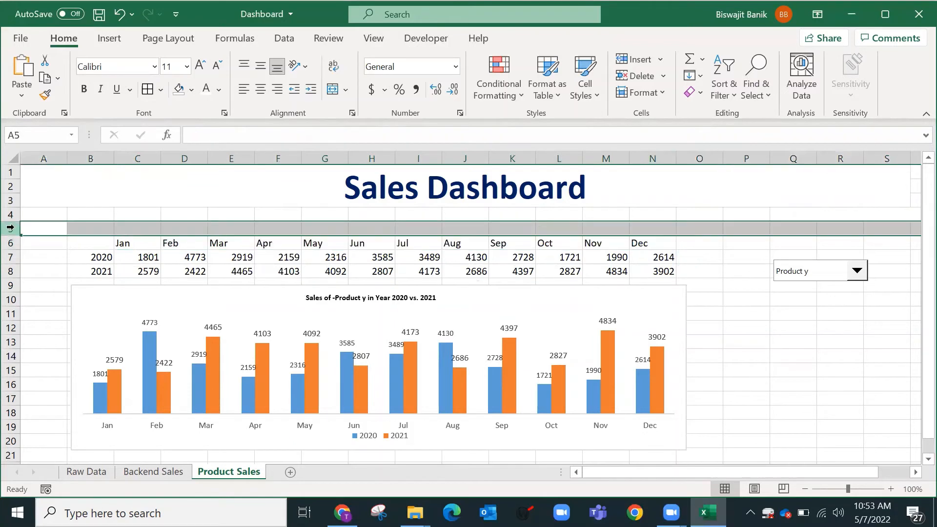
pyautogui.hotkey('ctrl', '-')
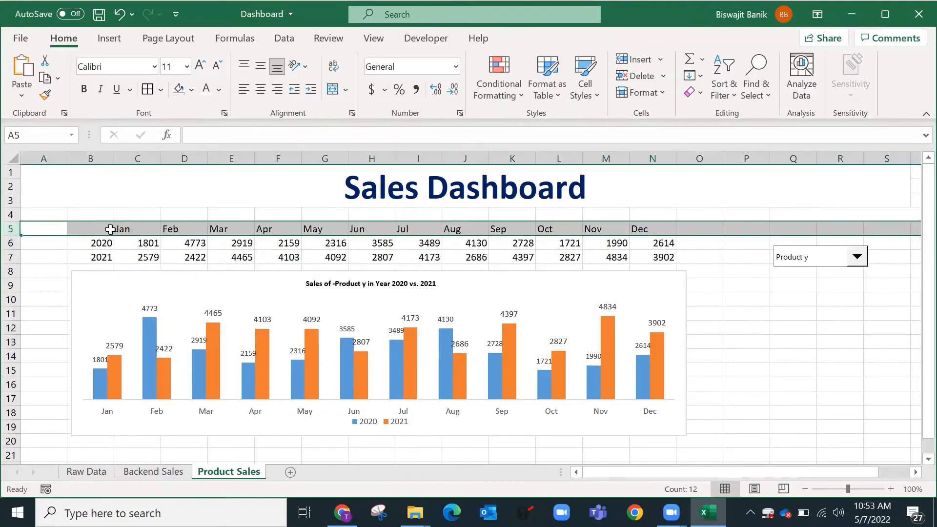
# Step: Centre the month headers in C5:N5 both horizontally and vertically
pyautogui.click(127, 228)
pyautogui.moveTo(204, 225); pyautogui.dragTo(634, 228)
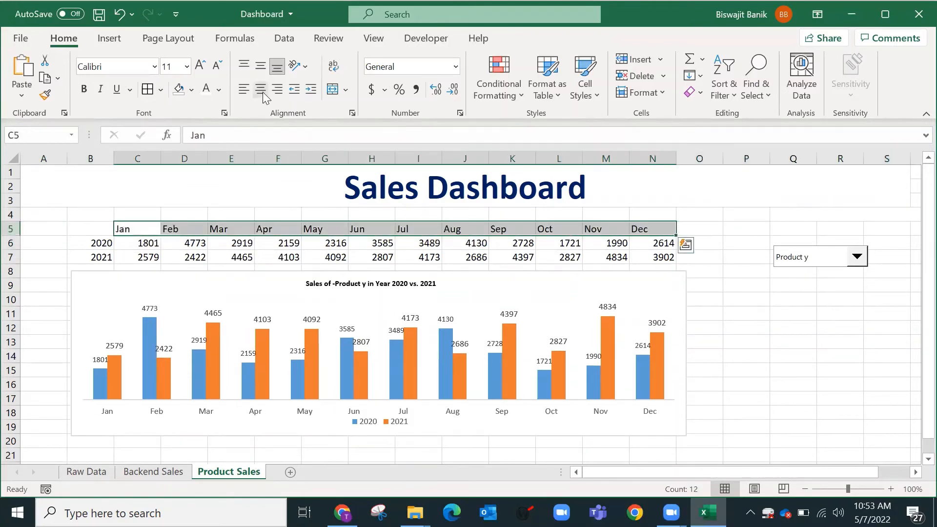
pyautogui.click(260, 89)
pyautogui.click(262, 68)
# Step: Give the month headers in C5:N5 a light blue fill, bold text and cell borders
pyautogui.click(192, 90)
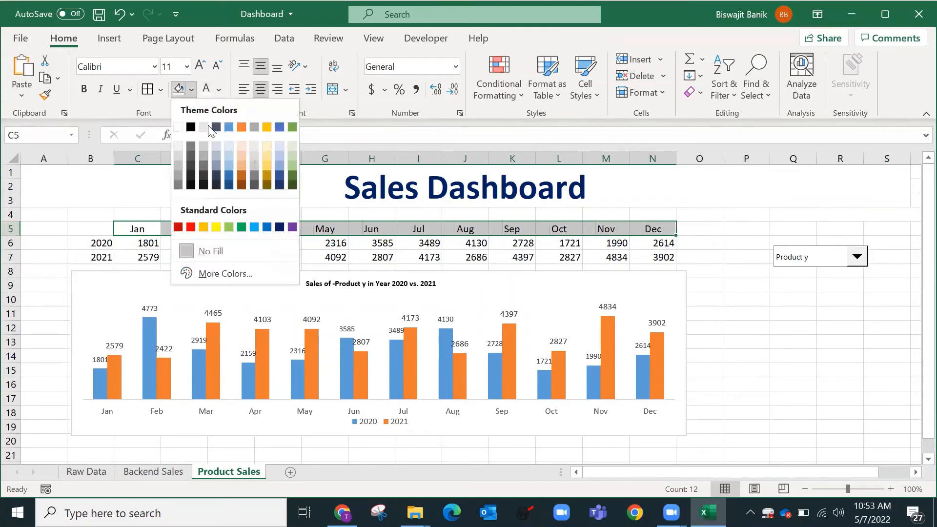
pyautogui.click(231, 146)
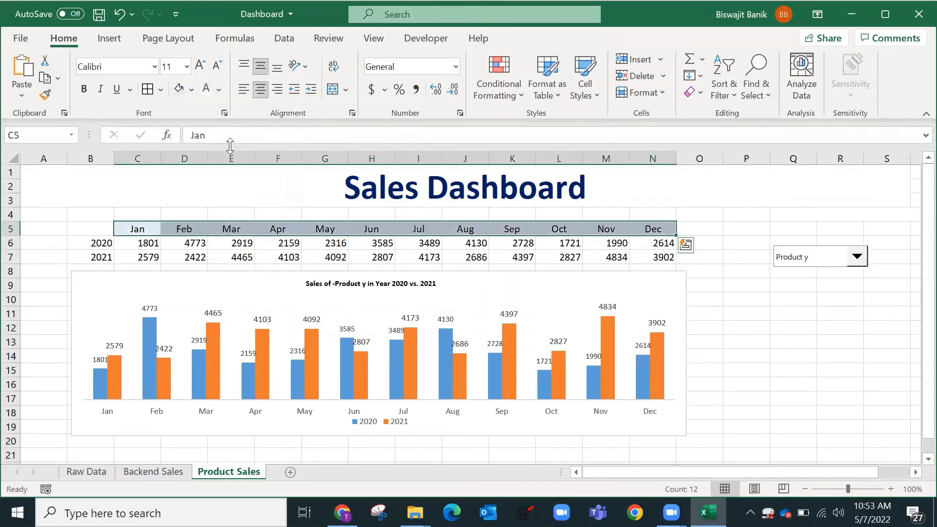
pyautogui.hotkey('ctrl', 'b')
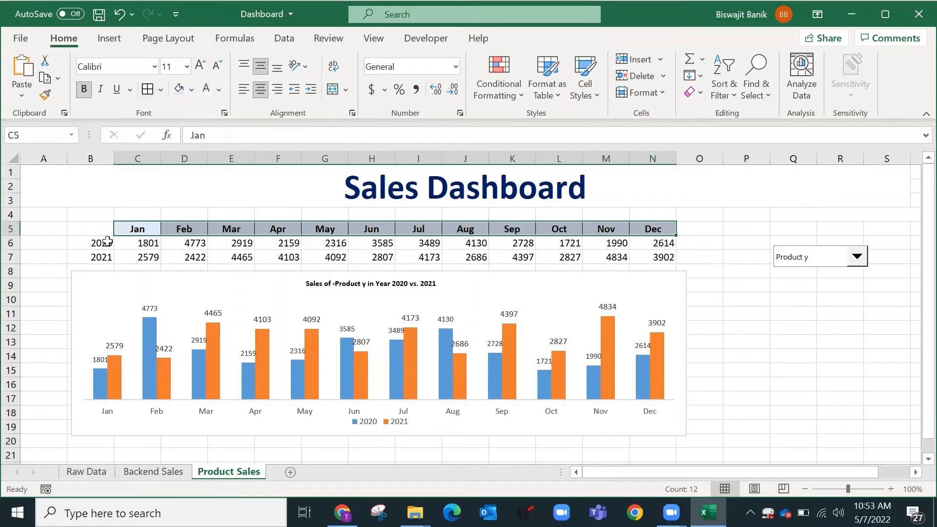
# Step: Give the year labels in B6:B7 a blue fill and white text, centred both horizontally and vertically
pyautogui.moveTo(98, 243); pyautogui.dragTo(99, 259)
pyautogui.click(191, 90)
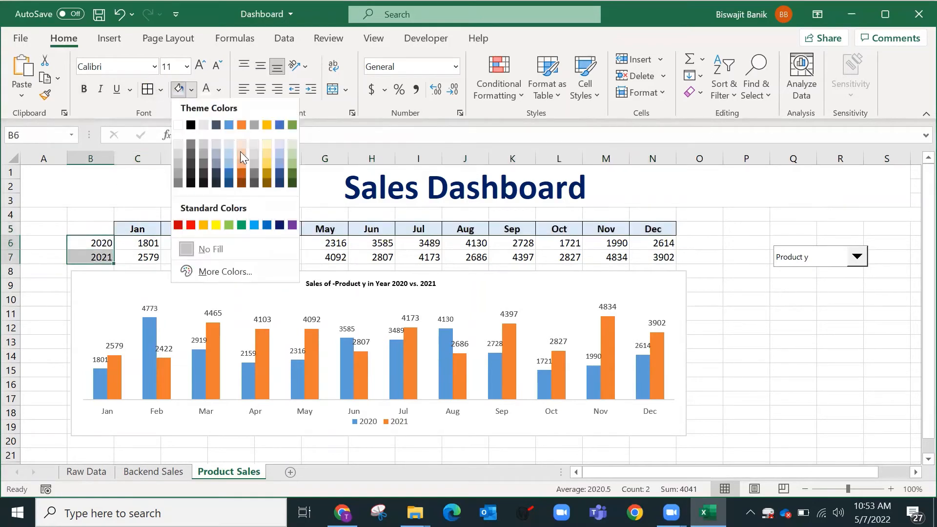
pyautogui.click(231, 146)
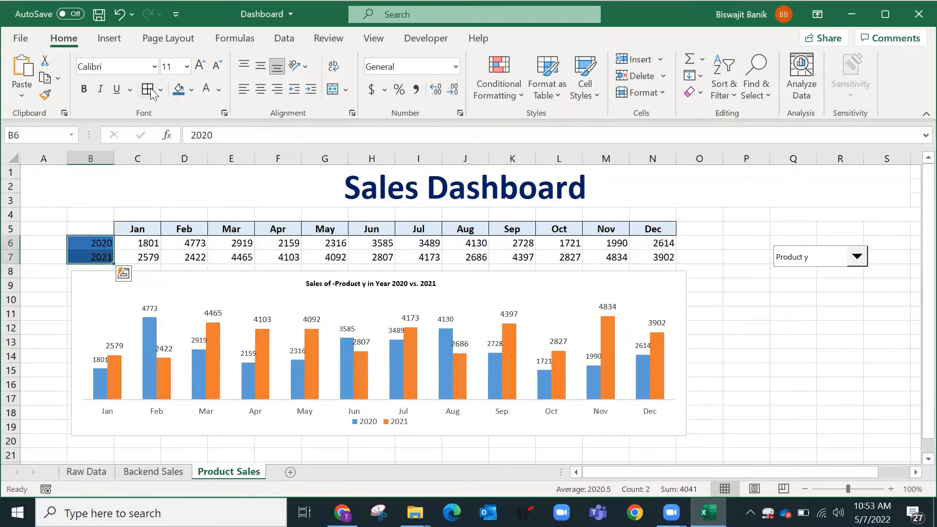
pyautogui.click(206, 89)
pyautogui.click(261, 90)
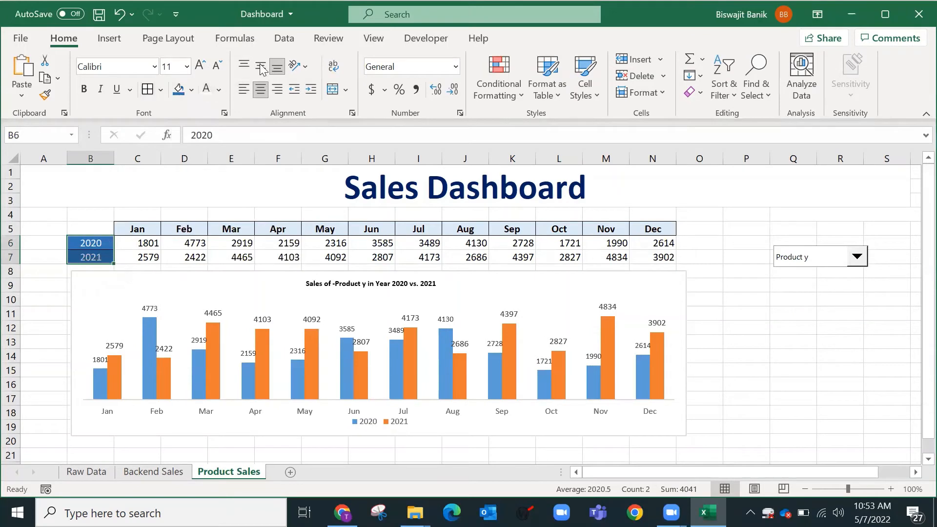
pyautogui.click(260, 66)
# Step: Border the monthly values in C6:N7 with hairline inside lines and a thin solid outline
pyautogui.moveTo(143, 244); pyautogui.dragTo(661, 250)
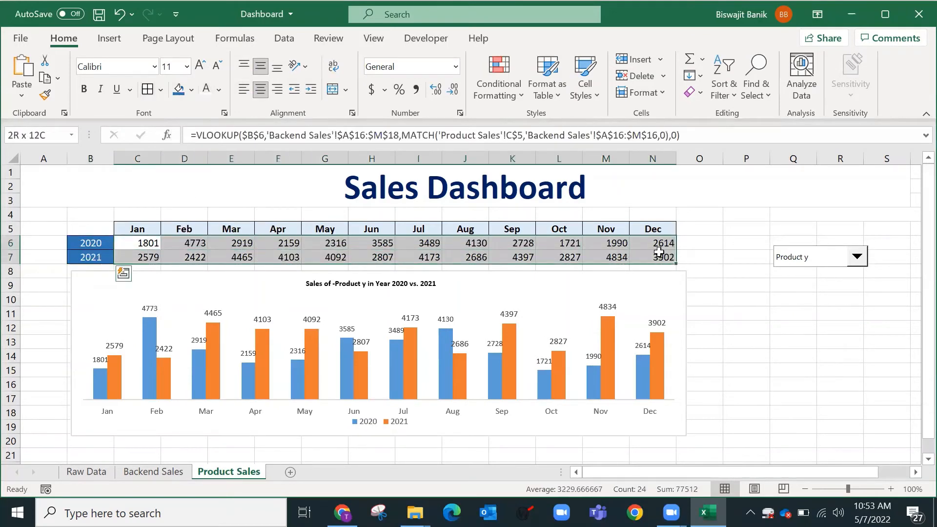
pyautogui.click(191, 89)
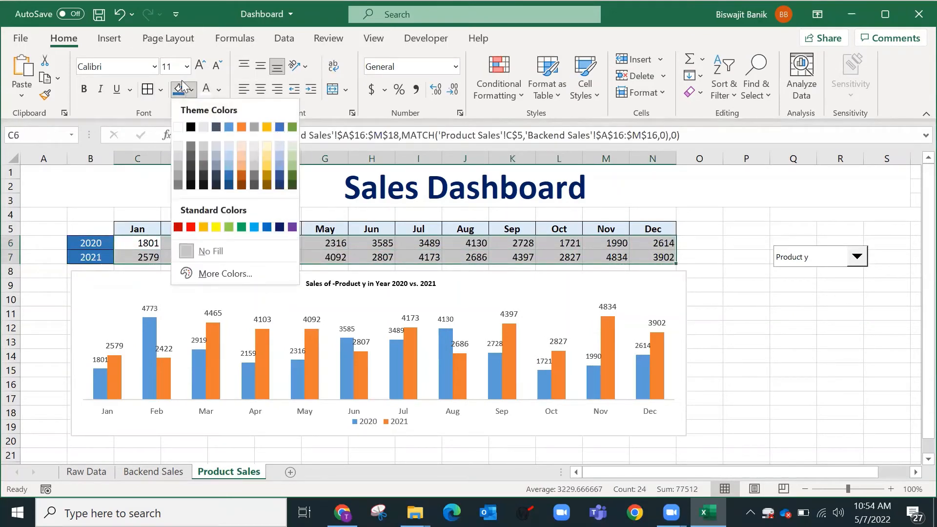
pyautogui.click(161, 90)
pyautogui.scroll(-2, 213, 390)
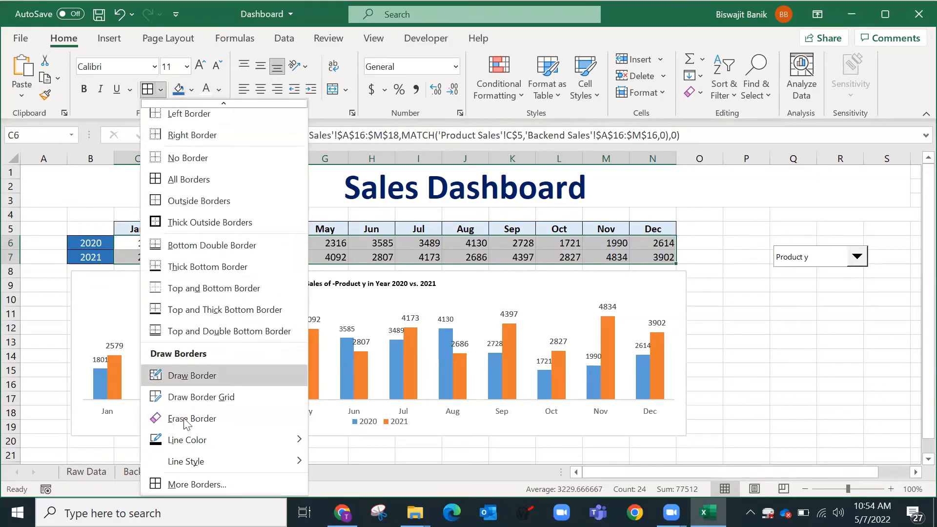
pyautogui.press('Escape')
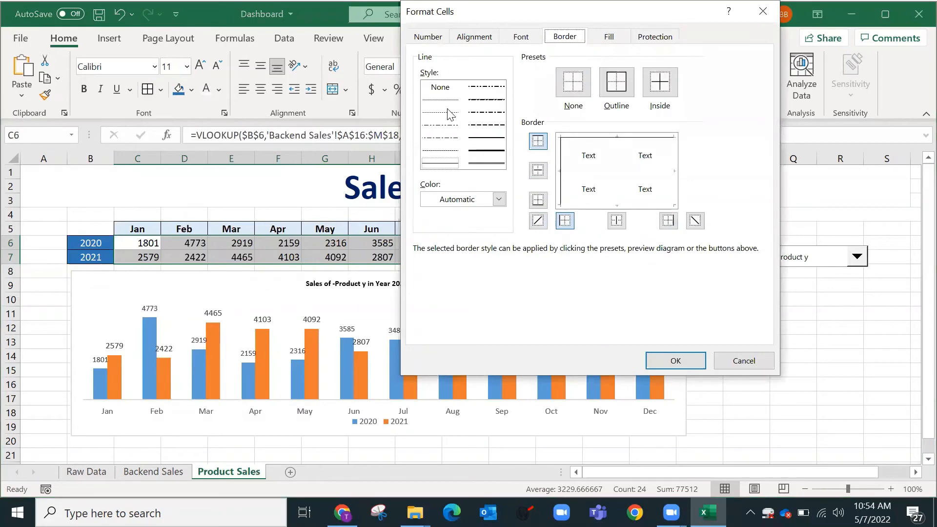
pyautogui.click(439, 100)
pyautogui.click(616, 82)
pyautogui.click(659, 82)
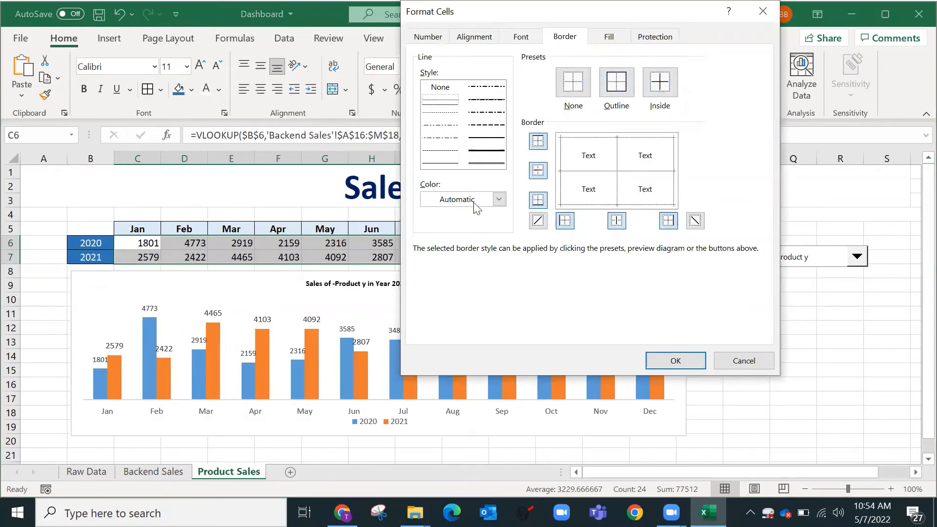
pyautogui.click(440, 162)
pyautogui.click(616, 82)
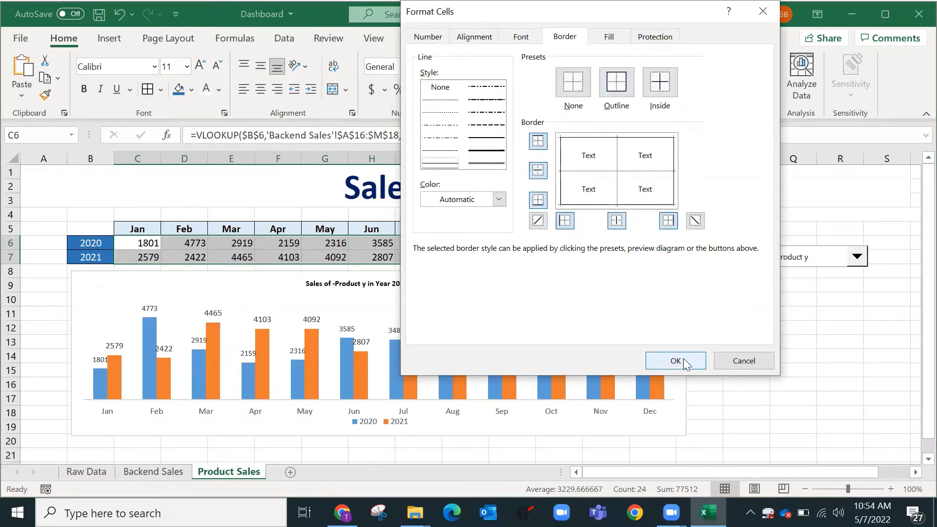
pyautogui.click(675, 361)
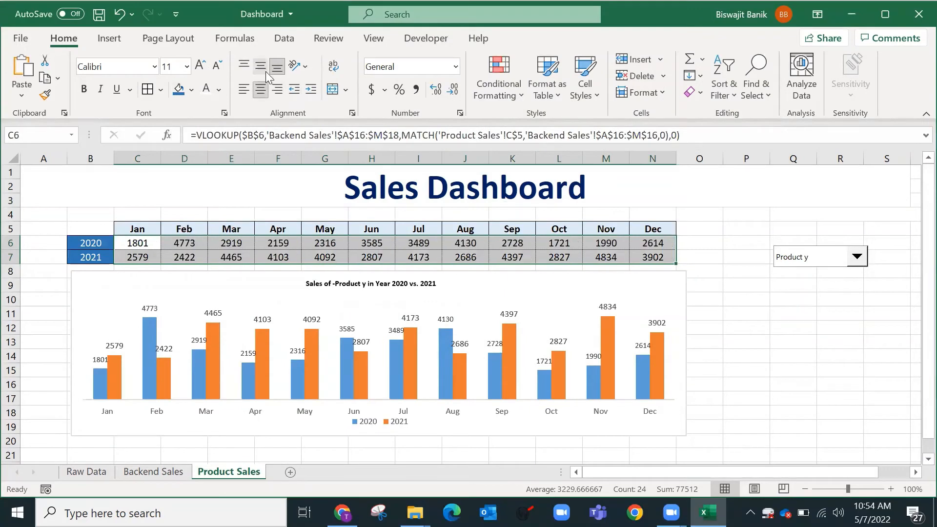
# Step: Centre the monthly values in C6:N7 both ways and reduce their font size to 10
pyautogui.click(215, 67)
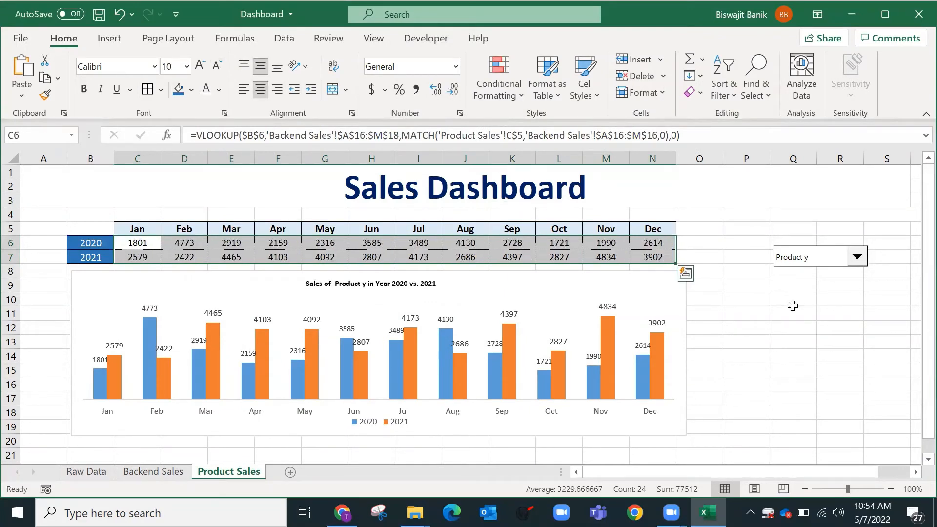
pyautogui.click(790, 339)
# Step: Move the product drop-down next to the monthly table, across columns O to Q beside rows 5 and 6
pyautogui.rightClick(807, 268)
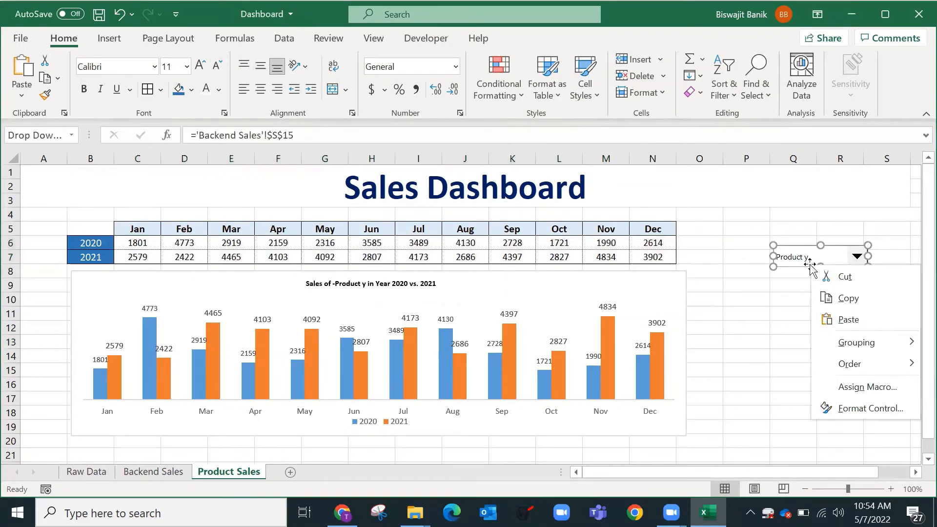
pyautogui.press('Escape')
pyautogui.moveTo(809, 268); pyautogui.dragTo(734, 244)
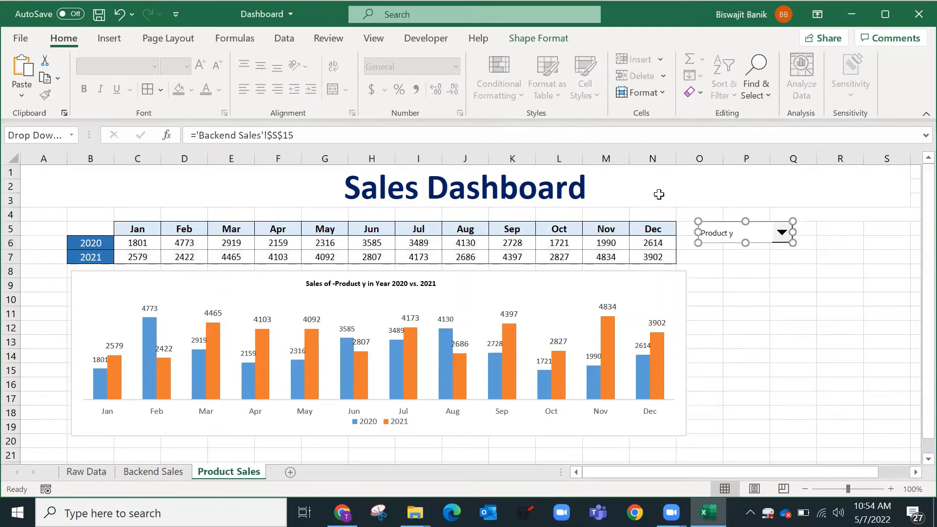
# Step: Hide the gridlines on the Product Sales sheet
pyautogui.click(375, 40)
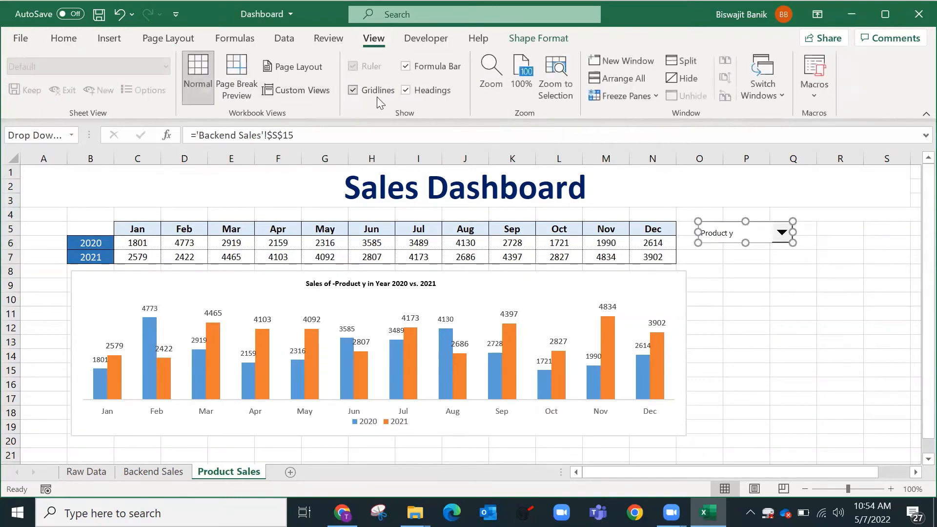
pyautogui.click(353, 90)
pyautogui.click(793, 328)
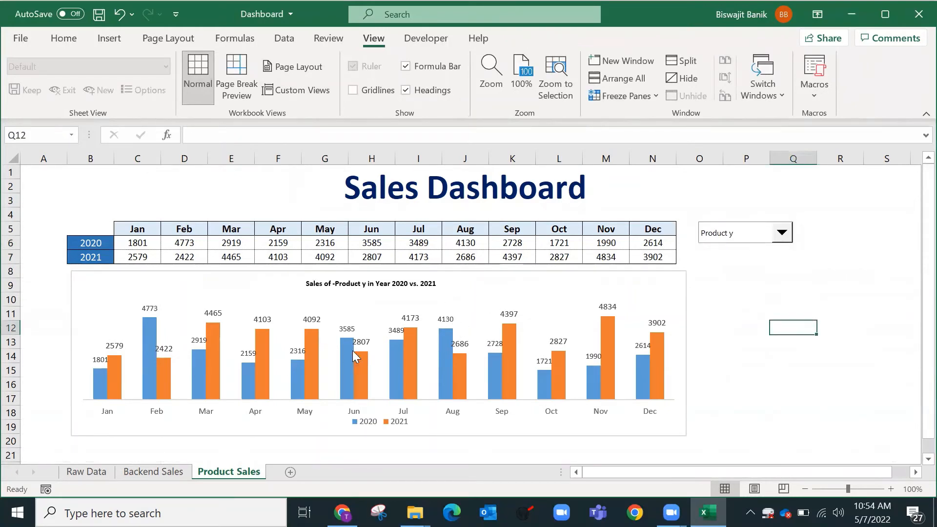
# Step: Reduce the chart's data labels to font size 7 for both the 2021 and 2020 series
pyautogui.click(361, 341)
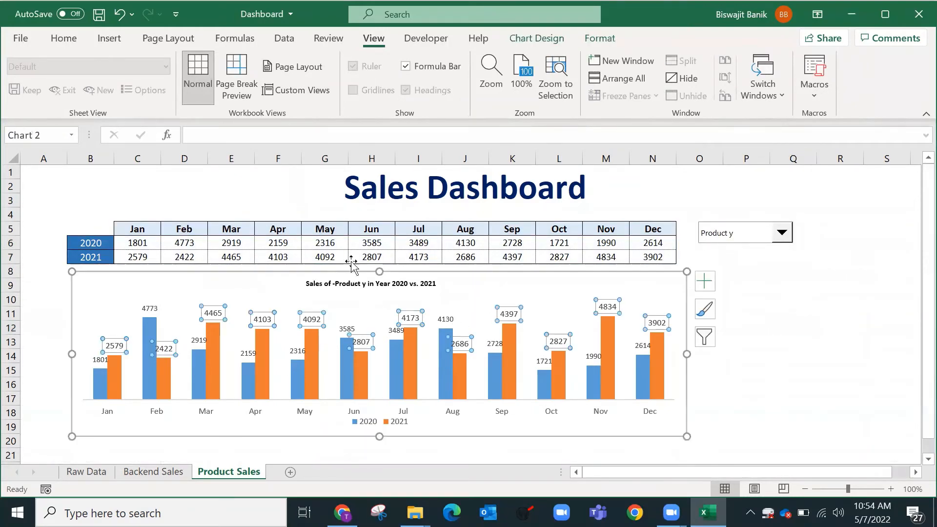
pyautogui.click(64, 39)
pyautogui.click(216, 64)
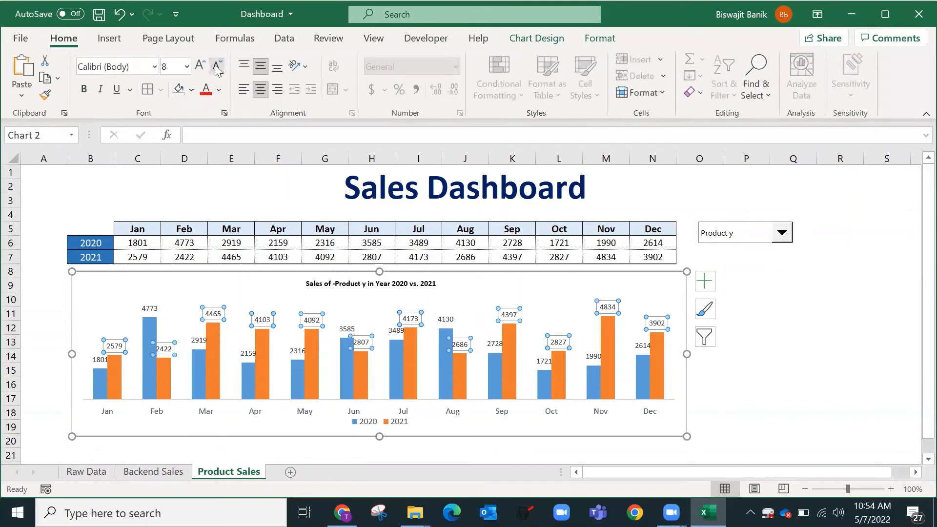
pyautogui.click(216, 66)
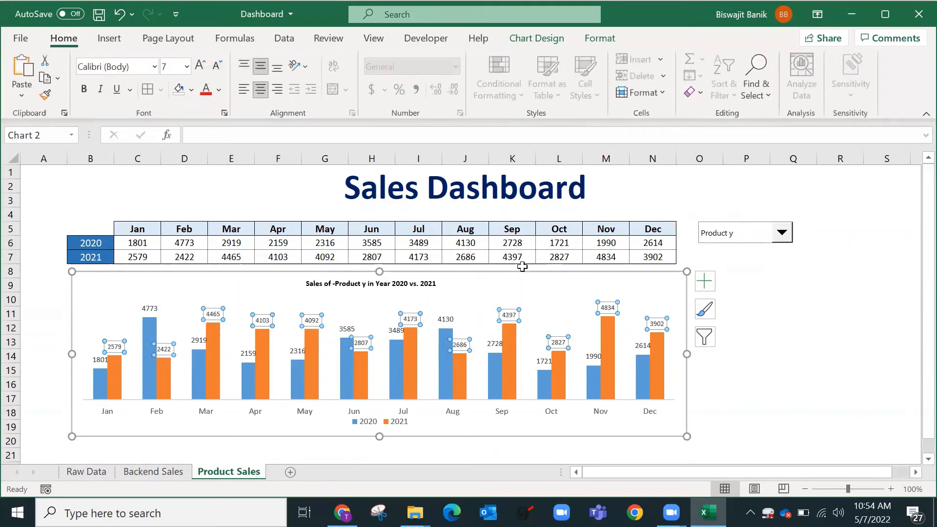
pyautogui.click(445, 318)
pyautogui.click(217, 65)
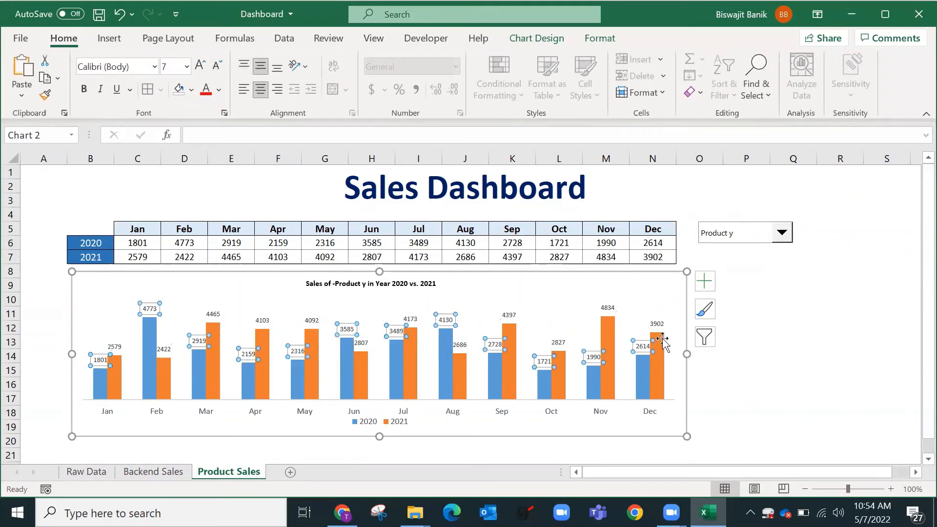
pyautogui.click(774, 383)
# Step: Narrow the chart slightly so its right edge lines up with the end of the monthly table
pyautogui.click(687, 337)
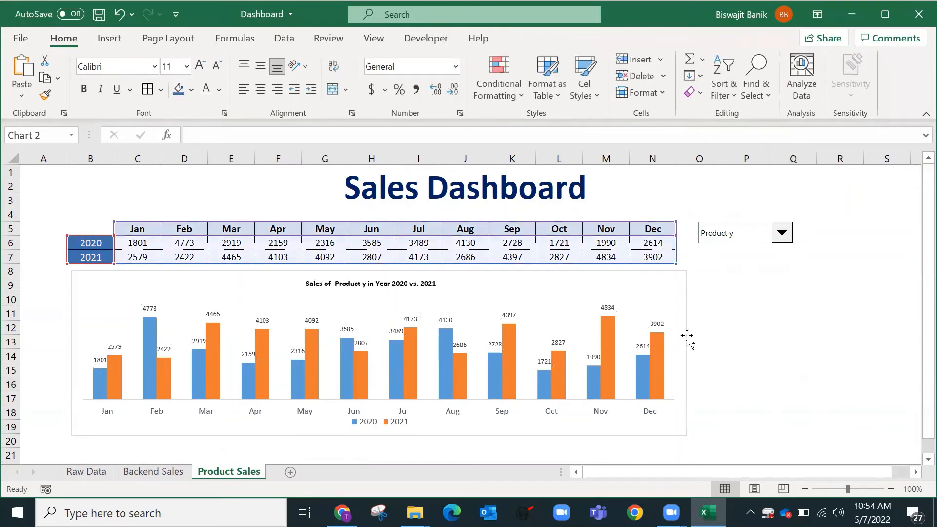
pyautogui.moveTo(686, 353); pyautogui.dragTo(680, 351)
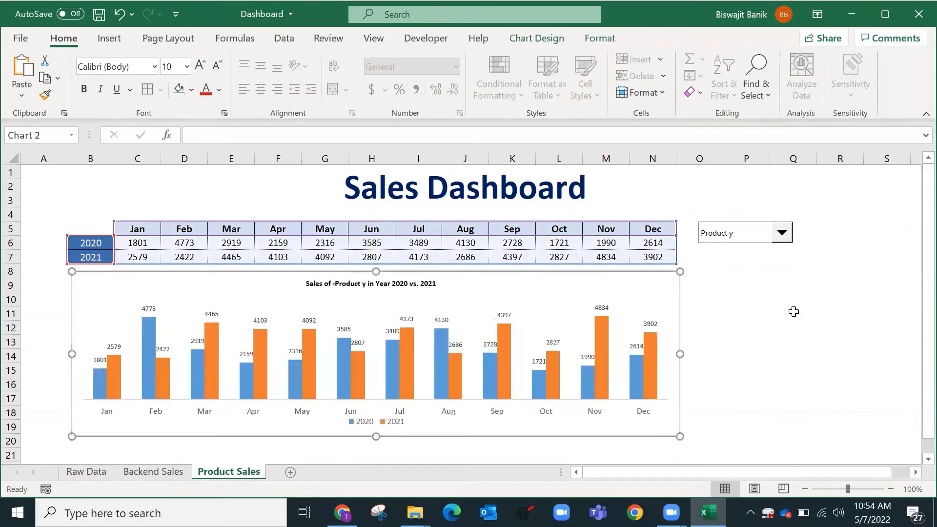
pyautogui.click(794, 311)
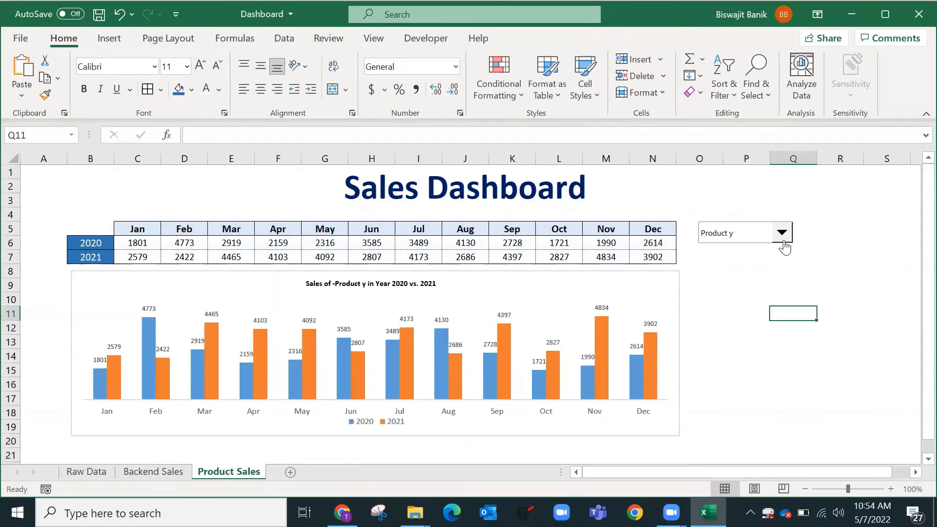
# Step: Switch the product selector to Product x
pyautogui.click(782, 241)
pyautogui.click(783, 246)
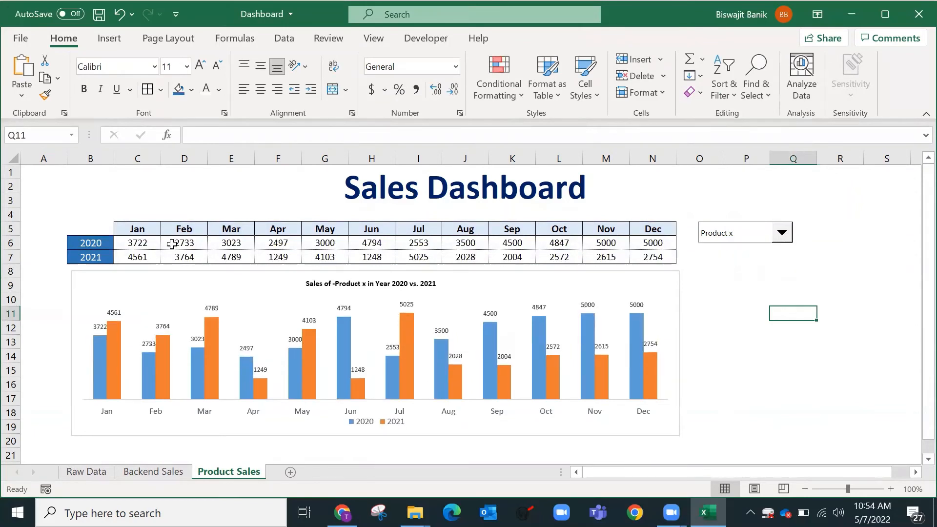
# Step: Reduce the font size of table rows 5 to 7 to 9
pyautogui.moveTo(83, 242); pyautogui.dragTo(184, 261)
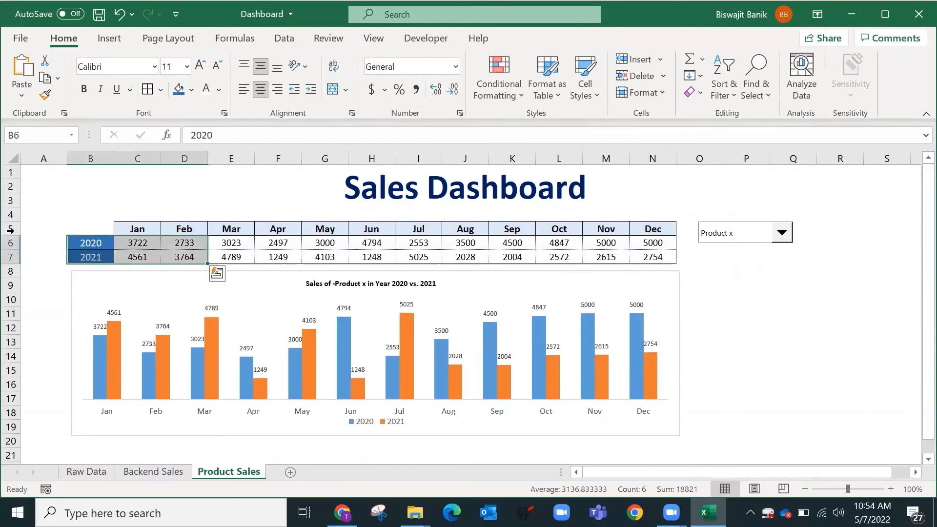
pyautogui.click(11, 233)
pyautogui.moveTo(12, 240); pyautogui.dragTo(11, 258)
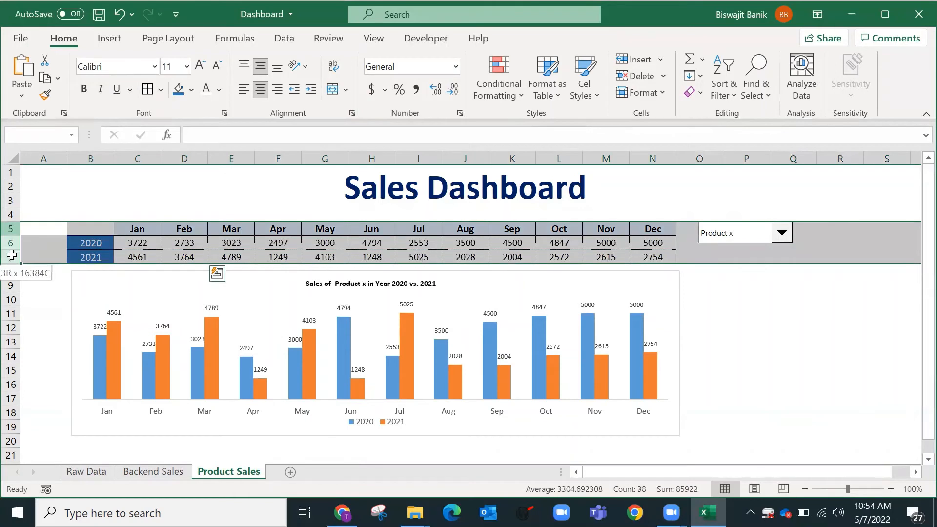
pyautogui.click(217, 68)
pyautogui.click(216, 67)
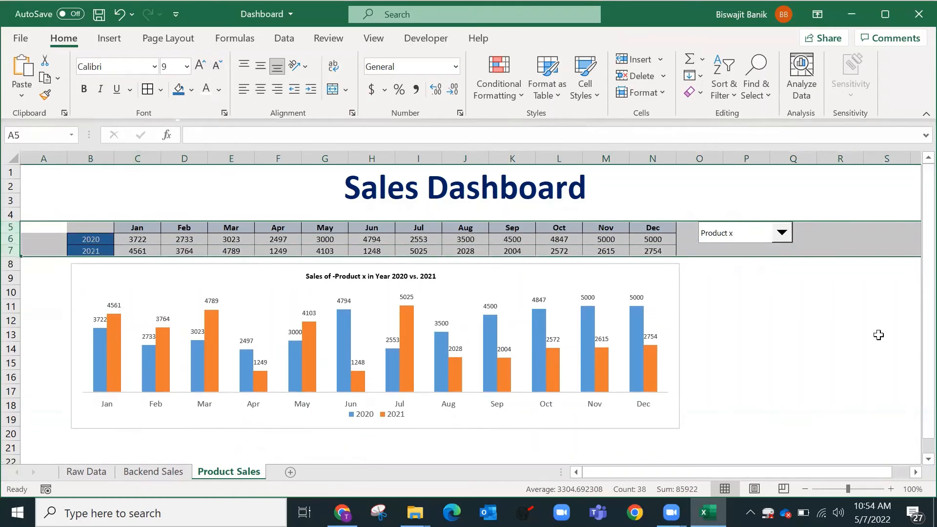
pyautogui.click(777, 322)
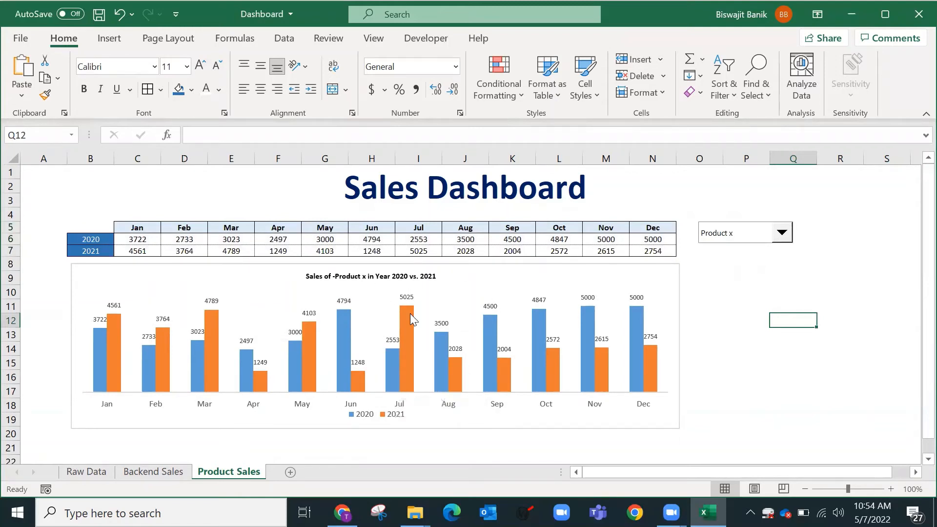
# Step: Set the product selector to Product y
pyautogui.click(782, 232)
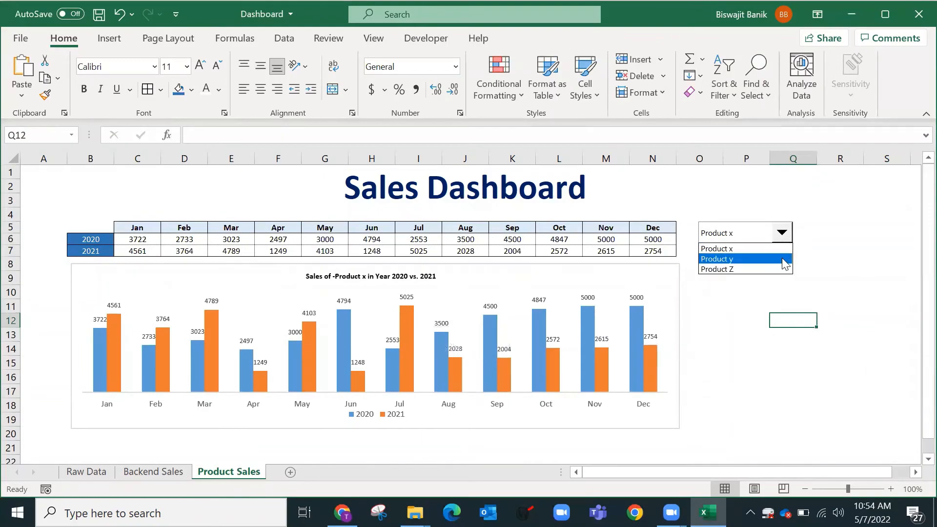
pyautogui.click(784, 259)
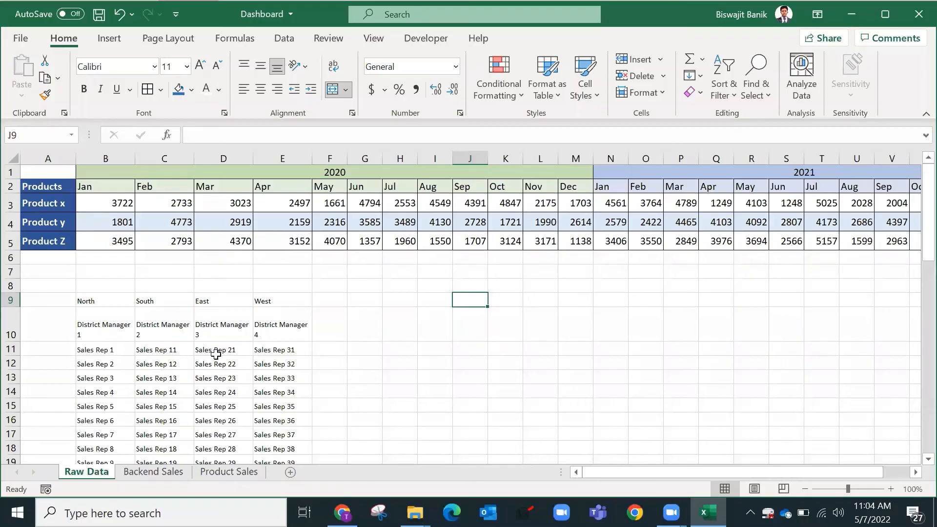
# Step: Examine the regional sales rep lists and the 2021 monthly sales table per sales rep on the Raw Data sheet
pyautogui.scroll(-2, 216, 353)
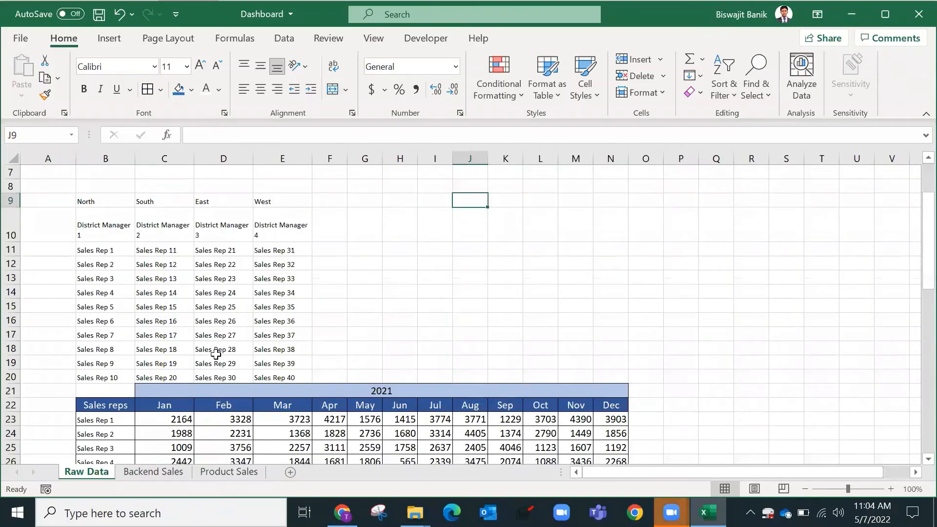
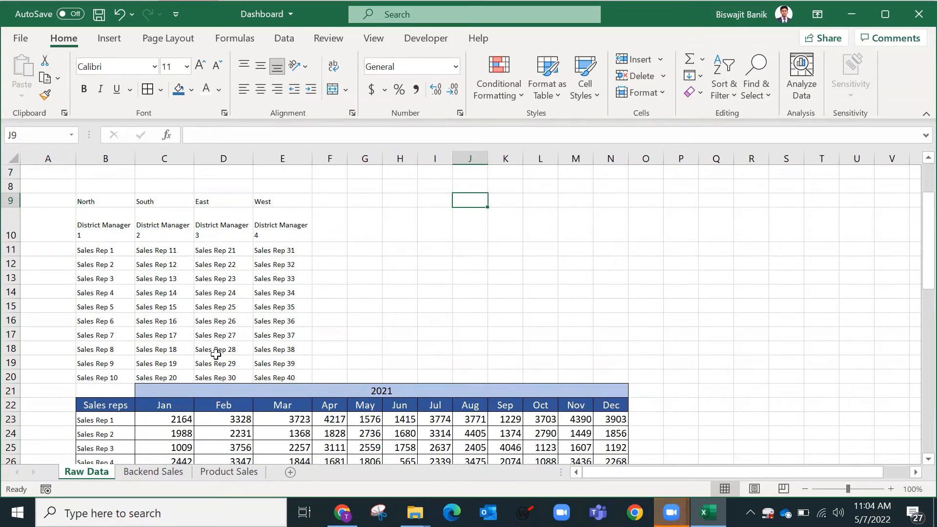
pyautogui.scroll(-3, 181, 380)
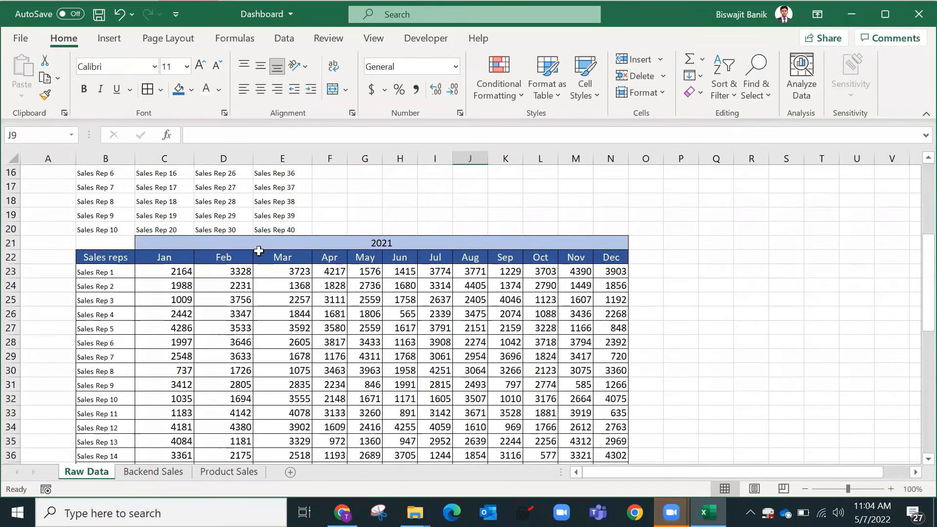
pyautogui.moveTo(184, 252); pyautogui.dragTo(601, 247)
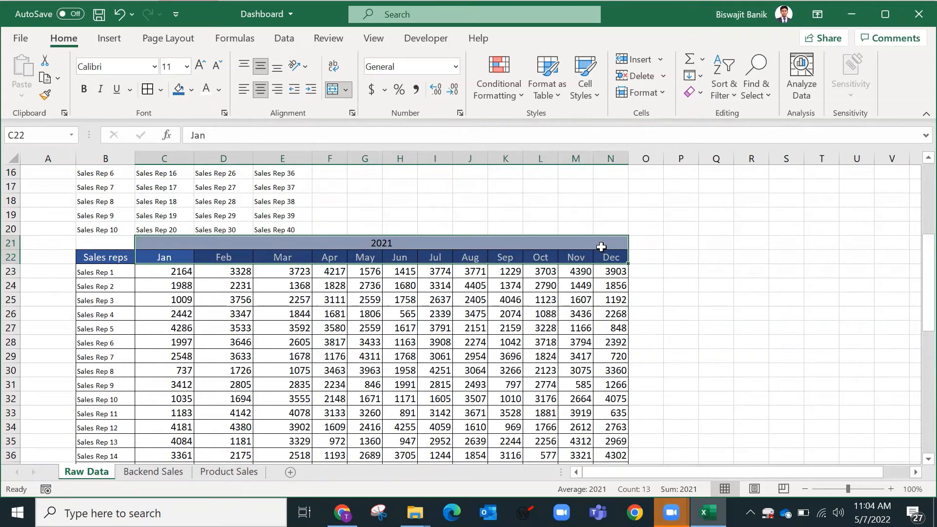
pyautogui.scroll(-1, 368, 251)
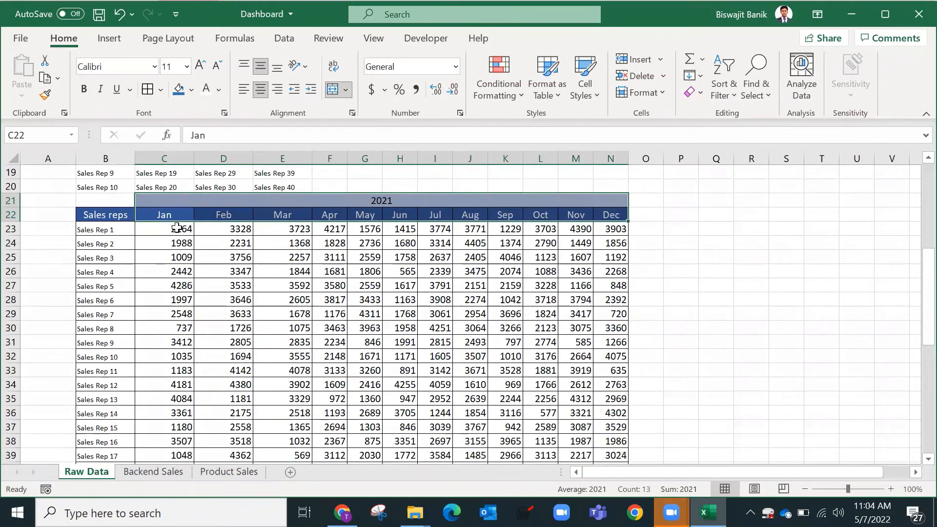
pyautogui.moveTo(191, 230); pyautogui.dragTo(546, 330)
pyautogui.moveTo(580, 469); pyautogui.dragTo(561, 442)
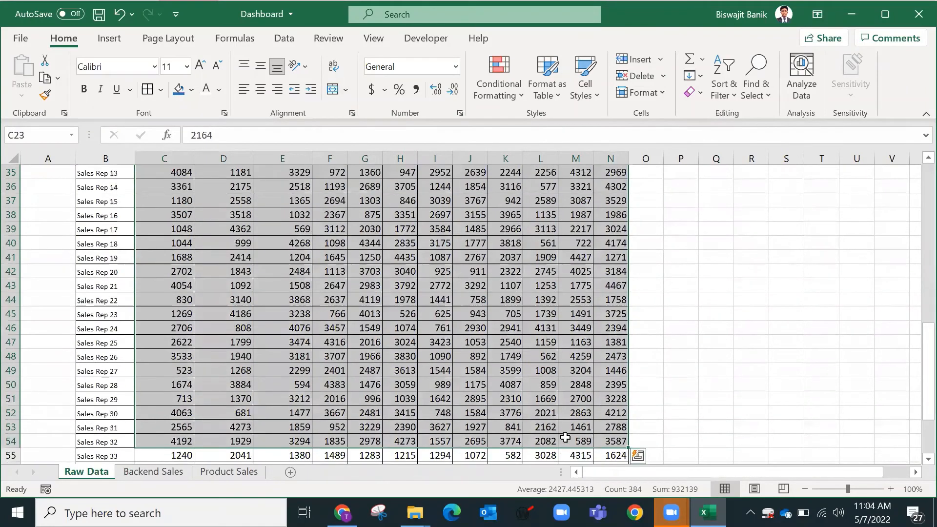
# Step: Examine how the regional district managers and their sales reps relate to the 2021 monthly sales table on the Raw Data sheet
pyautogui.scroll(8, 558, 412)
pyautogui.scroll(4, 136, 393)
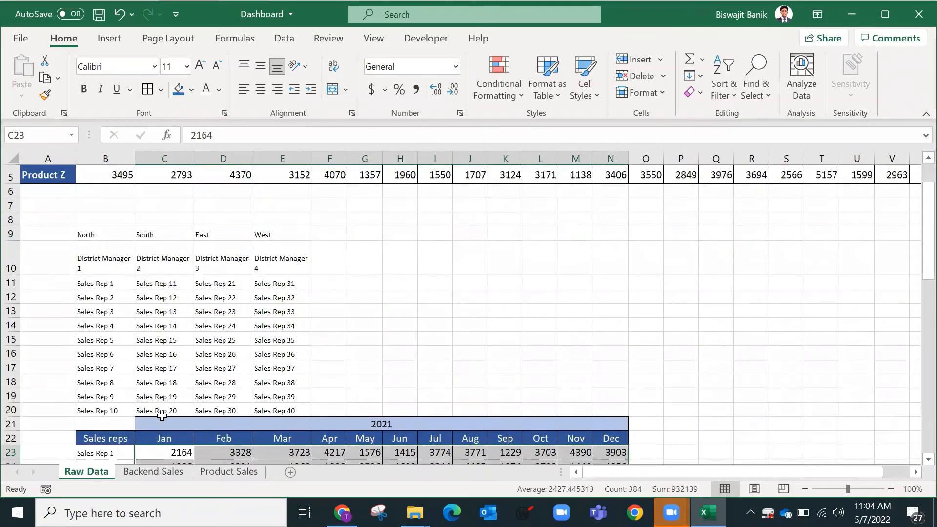
pyautogui.scroll(-4, 161, 409)
pyautogui.scroll(-1, 116, 312)
pyautogui.click(117, 286)
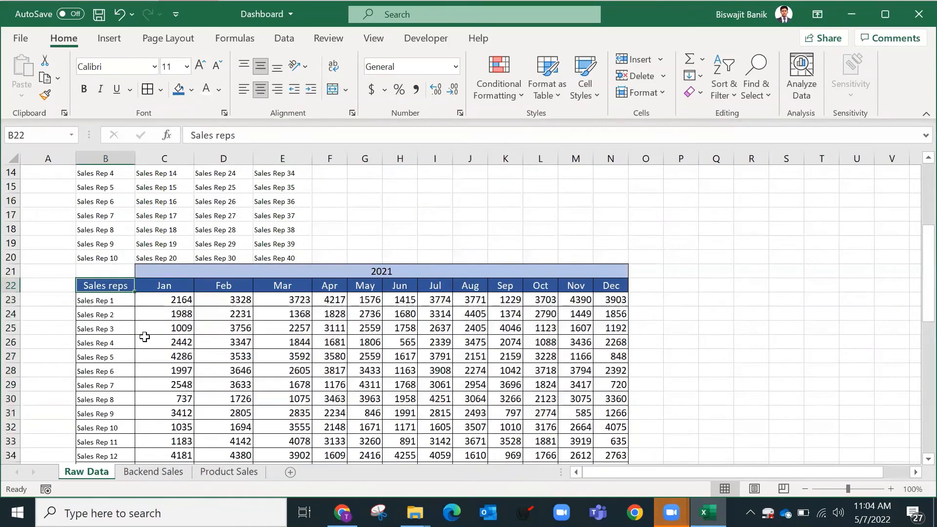
pyautogui.scroll(5, 127, 337)
pyautogui.moveTo(97, 326); pyautogui.dragTo(264, 324)
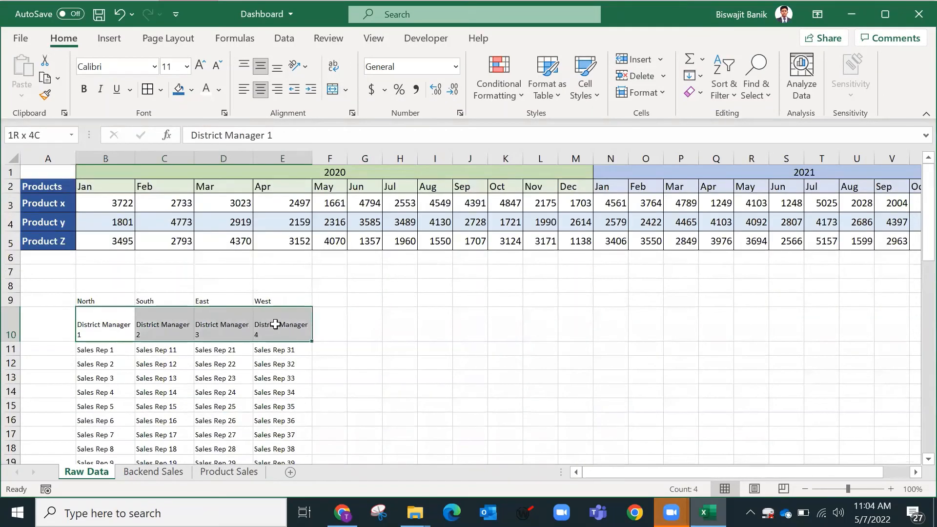
pyautogui.scroll(-5, 272, 324)
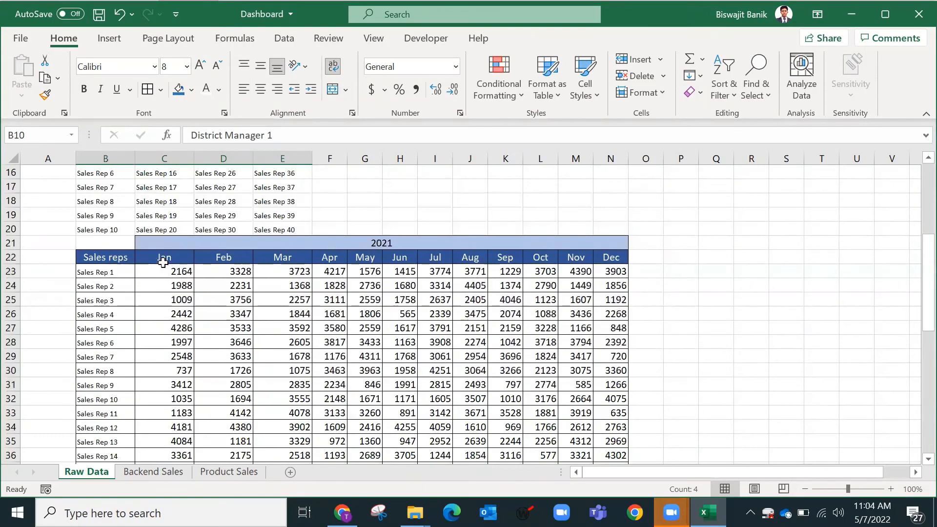
pyautogui.moveTo(163, 258); pyautogui.dragTo(603, 253)
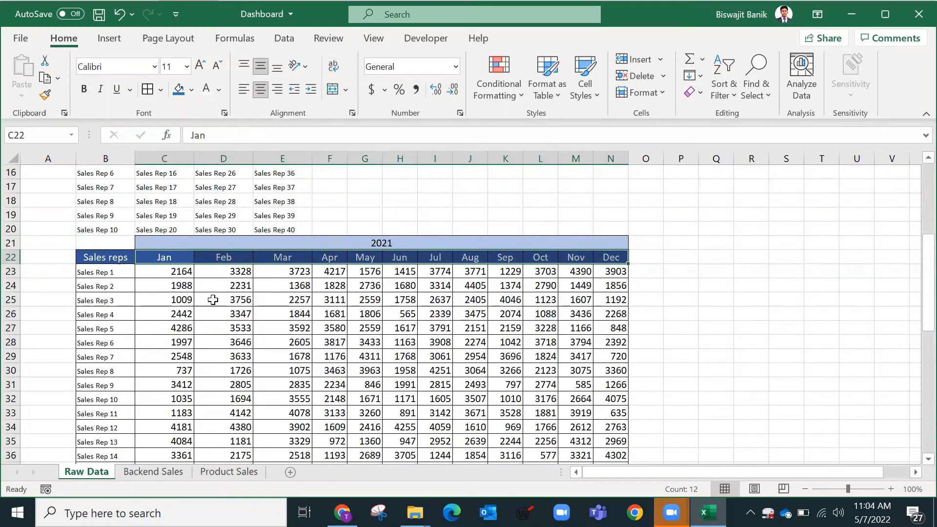
pyautogui.scroll(3, 212, 299)
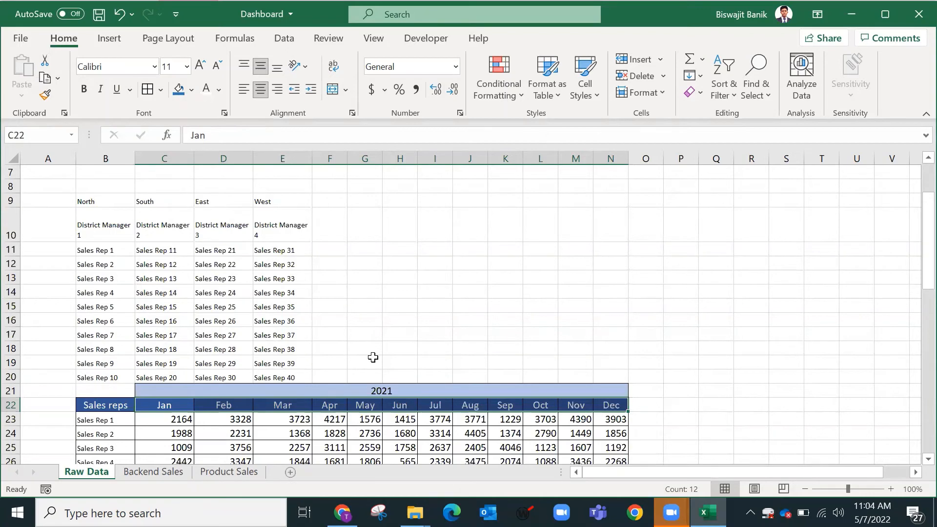
pyautogui.scroll(-5, 372, 358)
pyautogui.scroll(1, 87, 211)
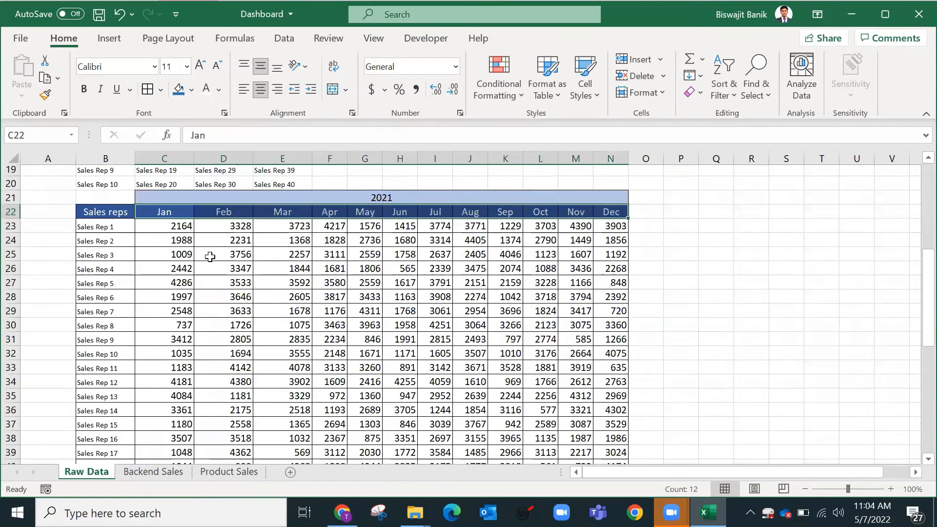
pyautogui.scroll(1, 88, 213)
pyautogui.scroll(3, 104, 189)
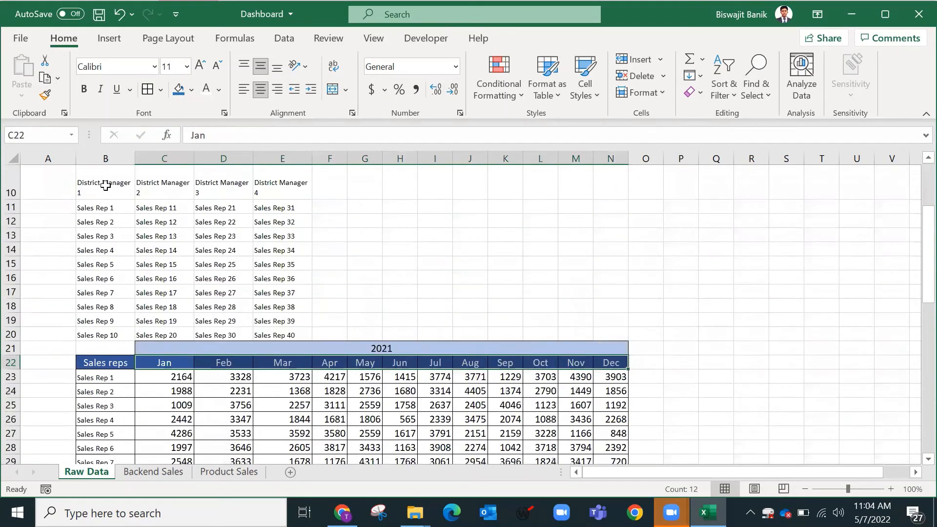
# Step: Copy the District Manager 1 label into A23:A32, beside Sales Rep 1 to Sales Rep 10 in the 2021 table
pyautogui.click(105, 184)
pyautogui.hotkey('ctrl', 'c')
pyautogui.scroll(-2, 87, 312)
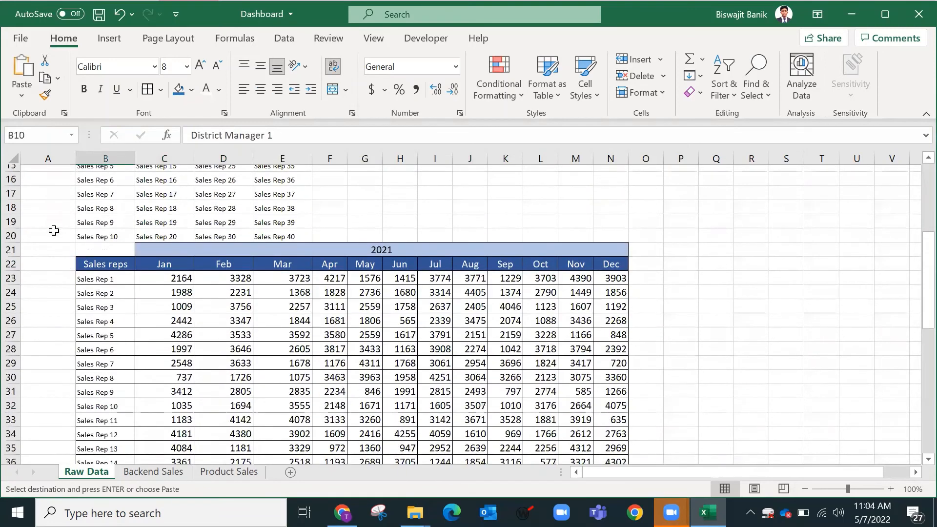
pyautogui.scroll(-1, 53, 224)
pyautogui.click(53, 226)
pyautogui.hotkey('ctrl', 'v')
pyautogui.moveTo(54, 250); pyautogui.dragTo(71, 357)
pyautogui.hotkey('ctrl', 'v')
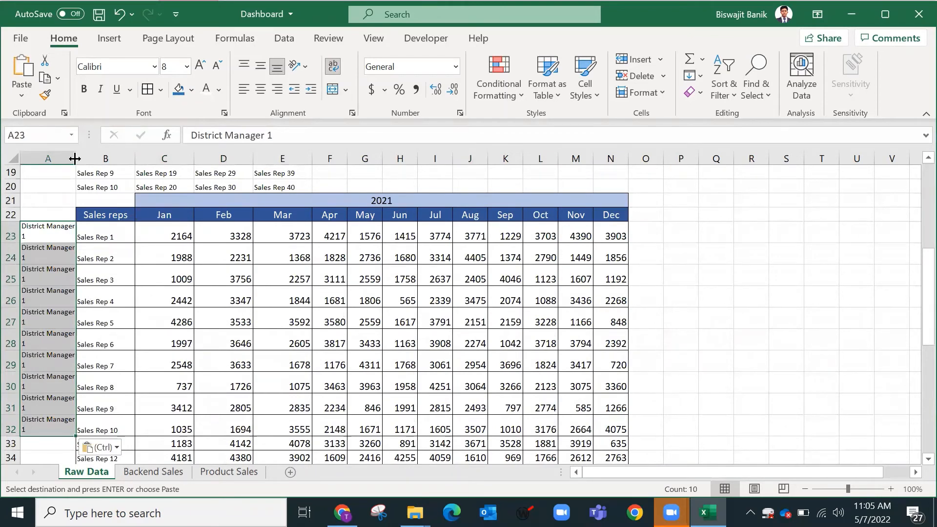
# Step: Widen column A so the district manager labels fit on one line, and give all sheet rows one uniform, compact height
pyautogui.moveTo(76, 159); pyautogui.dragTo(113, 158)
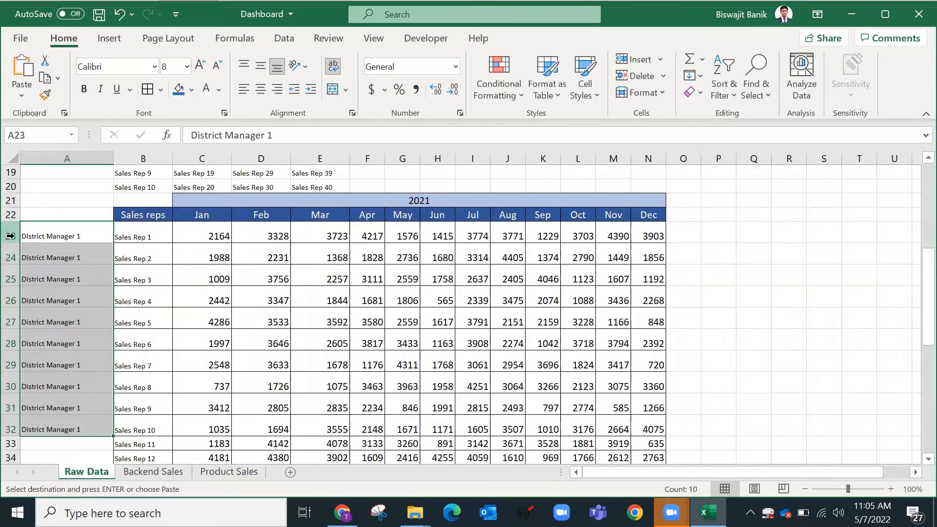
pyautogui.click(10, 158)
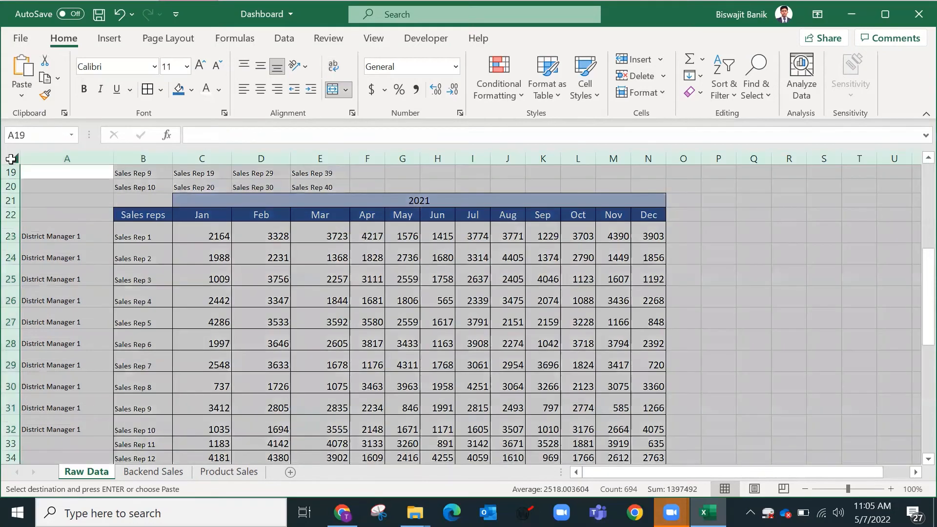
pyautogui.rightClick(10, 214)
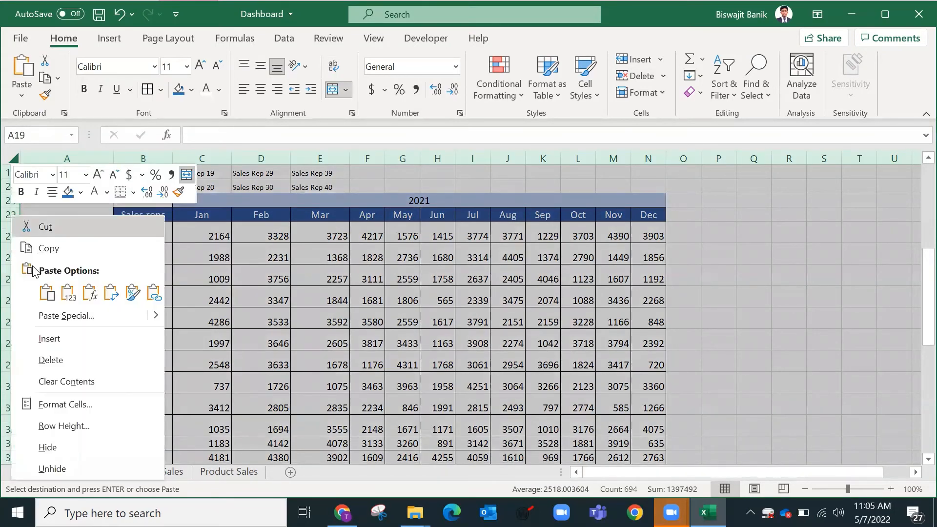
pyautogui.click(100, 427)
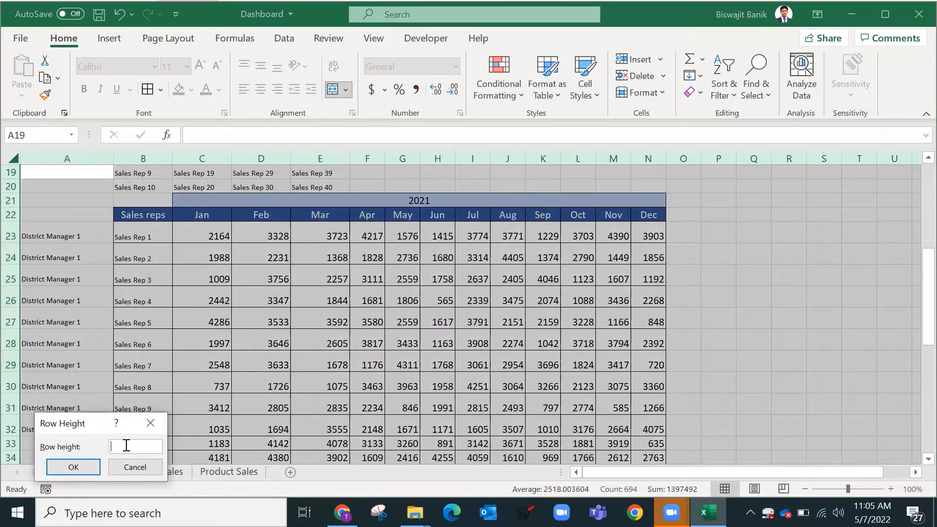
pyautogui.click(97, 465)
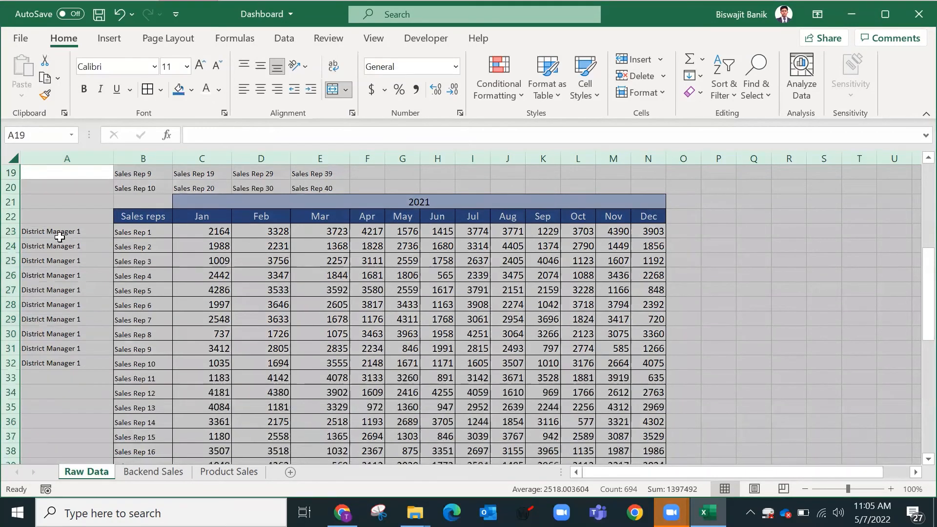
# Step: Fill A33:A42 with District Manager 2, beside Sales Rep 11 to Sales Rep 20
pyautogui.click(100, 364)
pyautogui.scroll(-1, 115, 343)
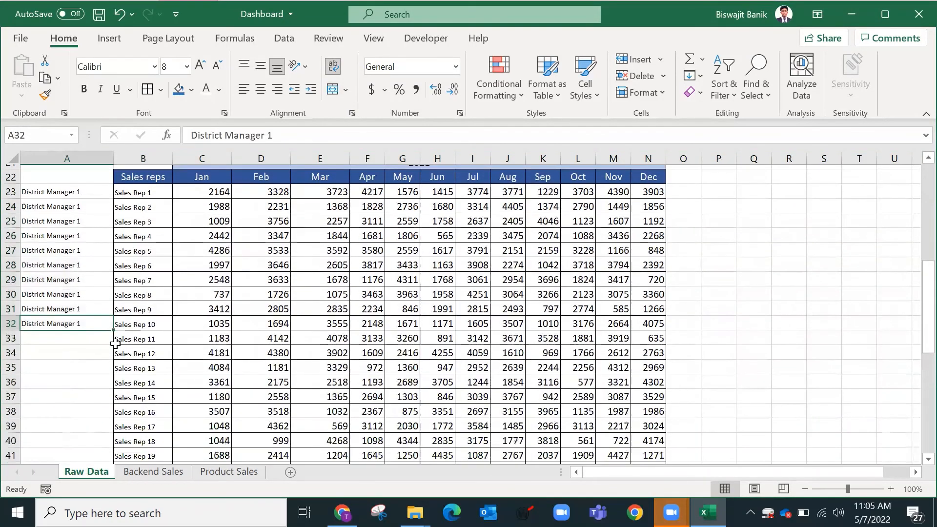
pyautogui.scroll(-1, 115, 344)
pyautogui.click(96, 292)
pyautogui.click(104, 276)
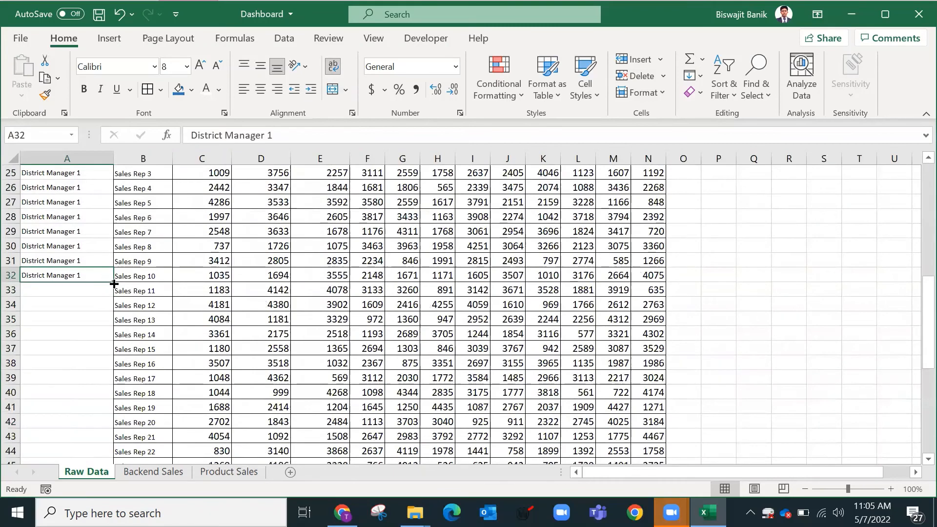
pyautogui.moveTo(113, 282); pyautogui.dragTo(114, 428)
pyautogui.click(106, 293)
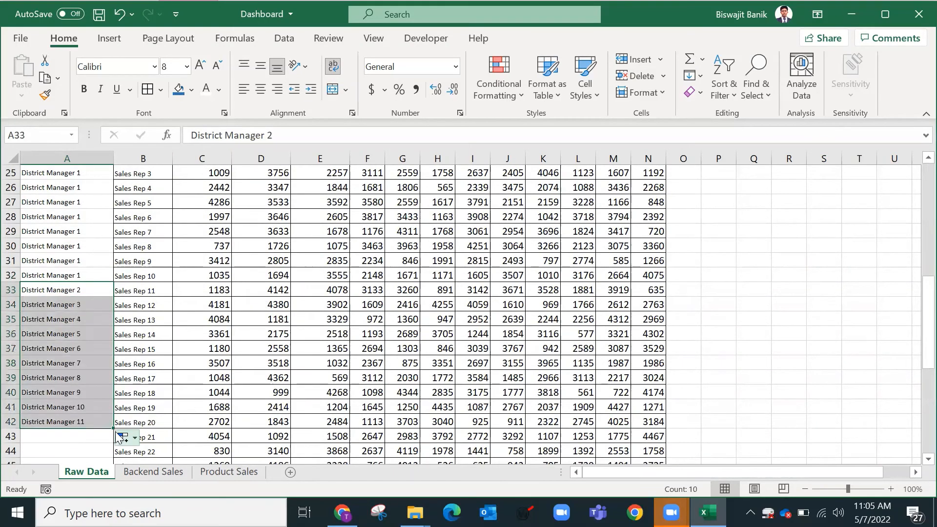
pyautogui.scroll(-3, 103, 380)
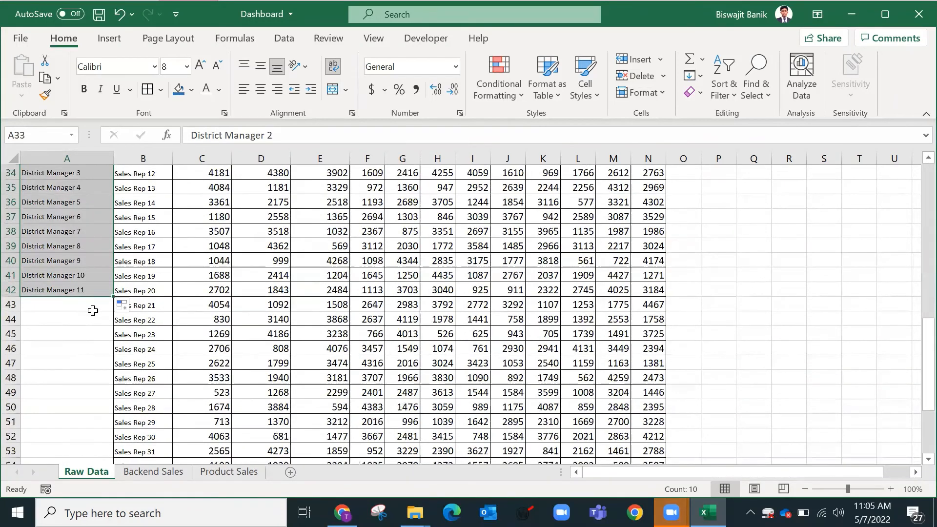
pyautogui.scroll(1, 92, 289)
pyautogui.hotkey('ctrl', 'd')
pyautogui.scroll(-1, 102, 335)
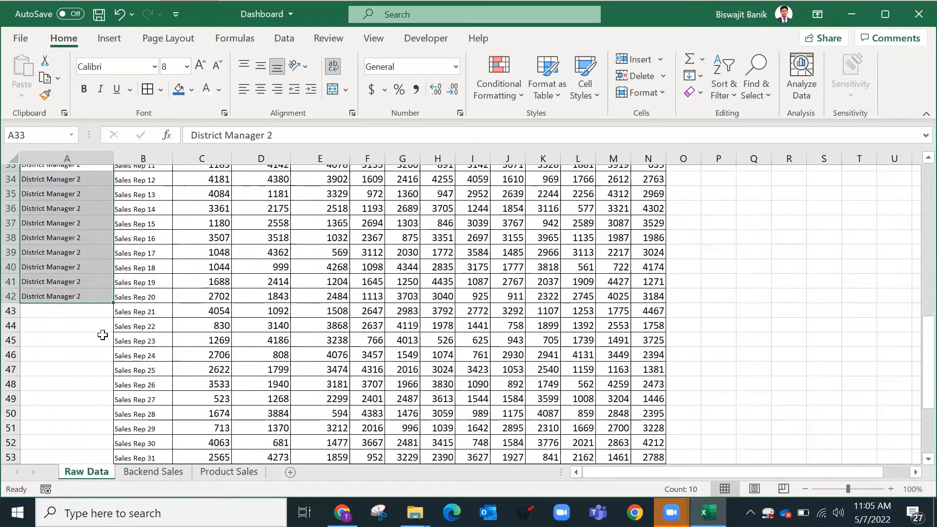
# Step: Fill A43:A52 with District Manager 3, beside Sales Rep 21 to Sales Rep 30
pyautogui.click(92, 304)
pyautogui.click(99, 289)
pyautogui.moveTo(113, 300); pyautogui.dragTo(119, 435)
pyautogui.click(108, 306)
# Step: Fill A53:A62 with District Manager 4, beside Sales Rep 31 to Sales Rep 40
pyautogui.scroll(-1, 114, 437)
pyautogui.scroll(-5, 114, 435)
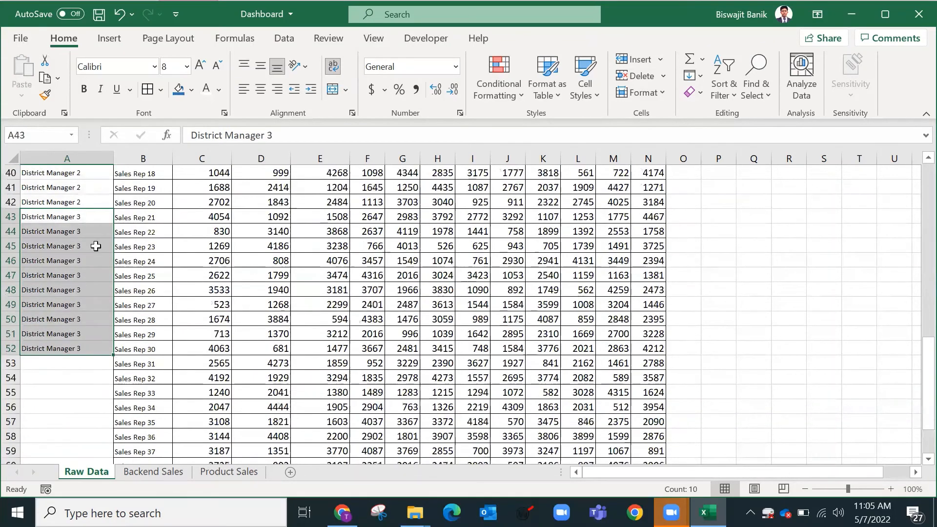
pyautogui.click(108, 220)
pyautogui.moveTo(113, 223); pyautogui.dragTo(120, 375)
pyautogui.click(96, 227)
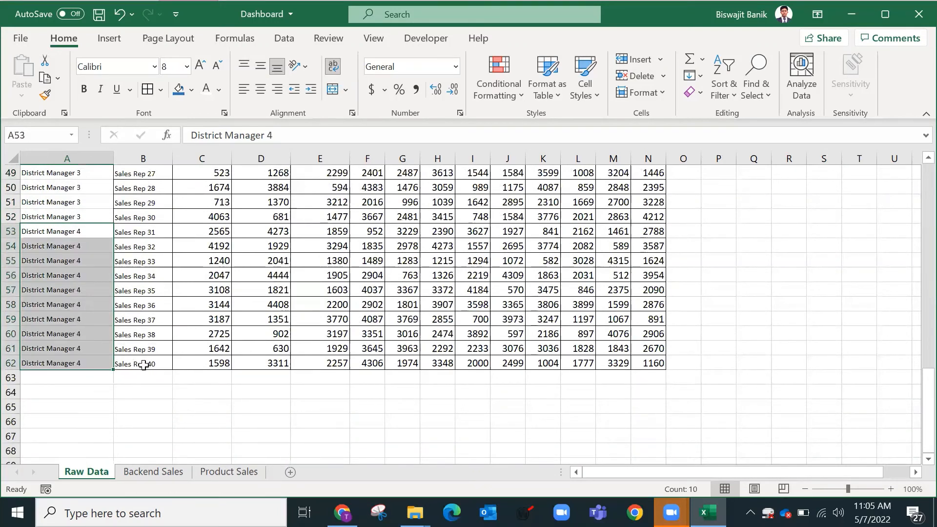
# Step: Enter the header "District managers" in A22, above the manager labels in the 2021 sales rep table
pyautogui.scroll(9, 143, 365)
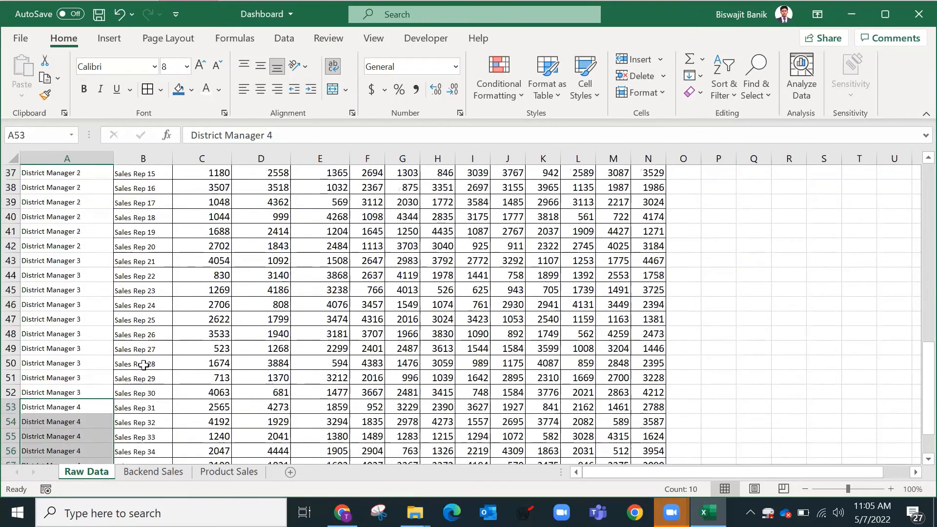
pyautogui.scroll(7, 151, 200)
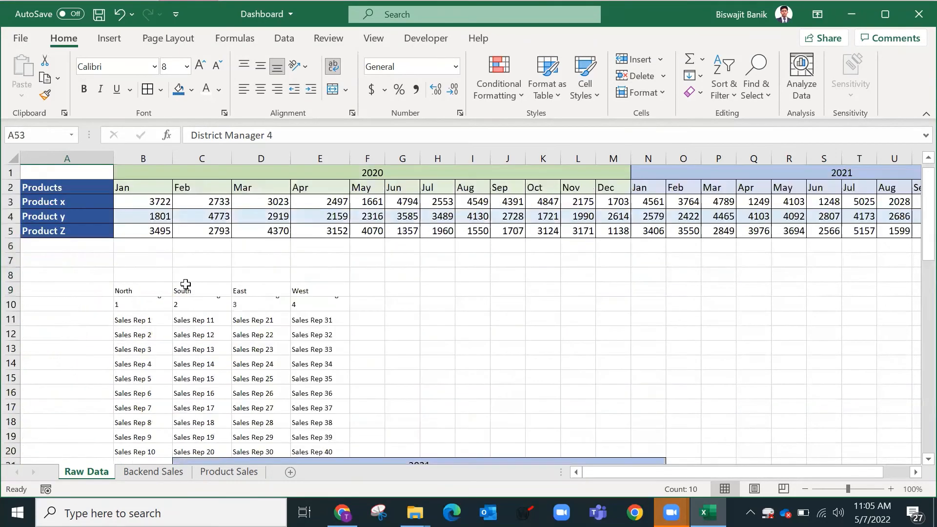
pyautogui.moveTo(122, 290); pyautogui.dragTo(312, 290)
pyautogui.scroll(-6, 295, 334)
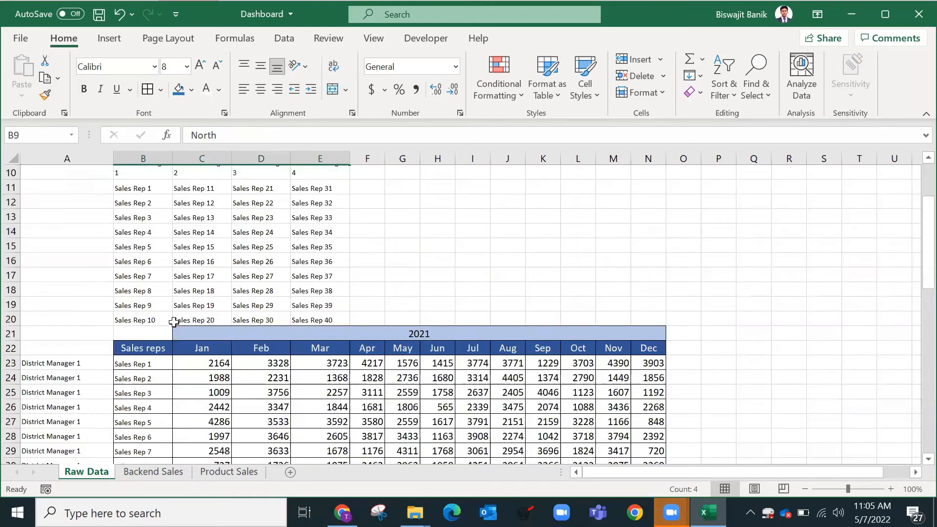
pyautogui.click(77, 233)
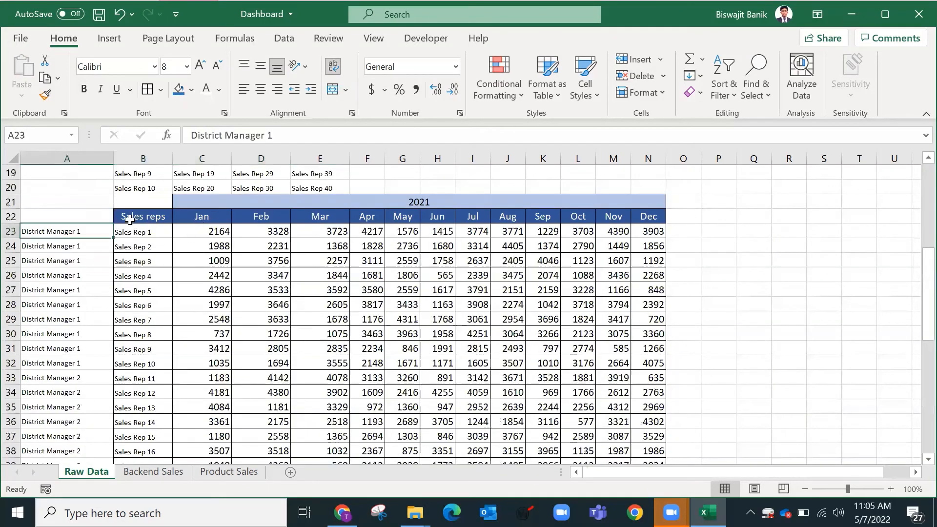
pyautogui.click(130, 215)
pyautogui.click(101, 218)
pyautogui.write('Distr')
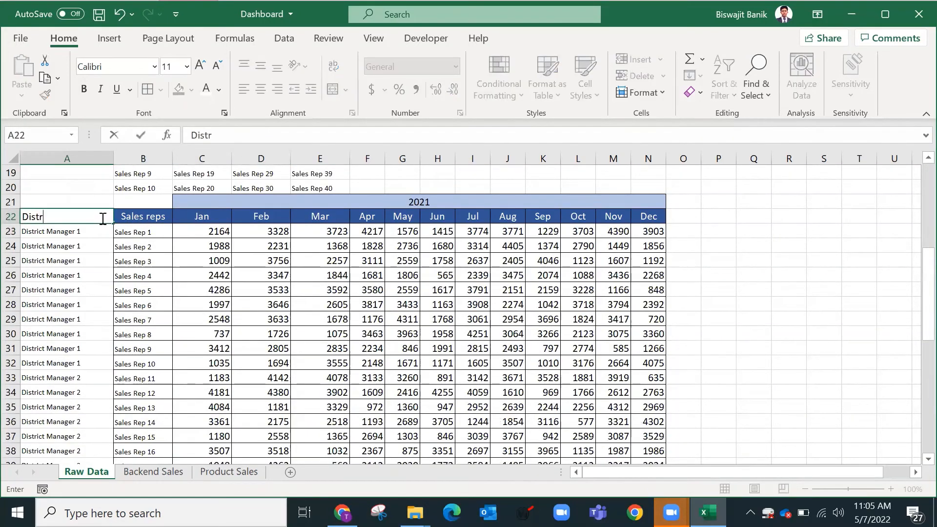
pyautogui.write('ict managers')
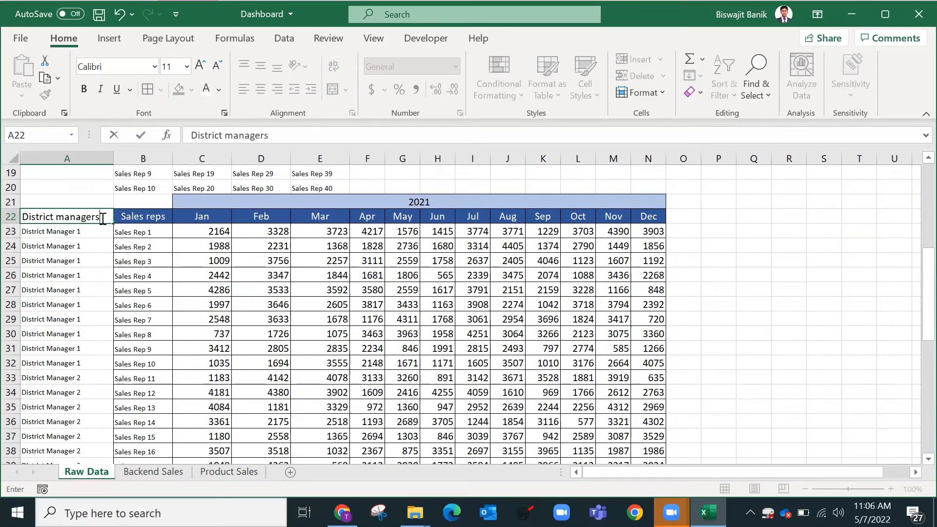
pyautogui.press('Return')
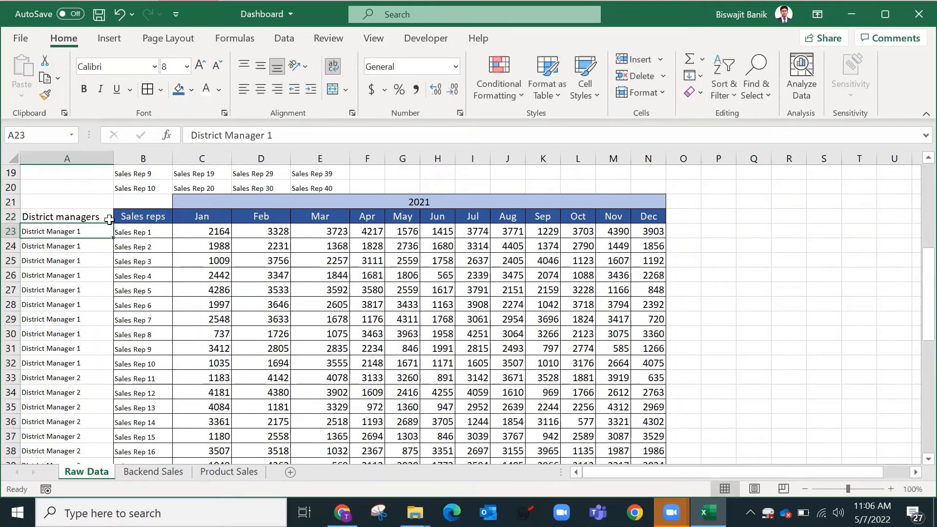
# Step: Add a new worksheet after Raw Data and name it "Rep Performance"
pyautogui.click(293, 472)
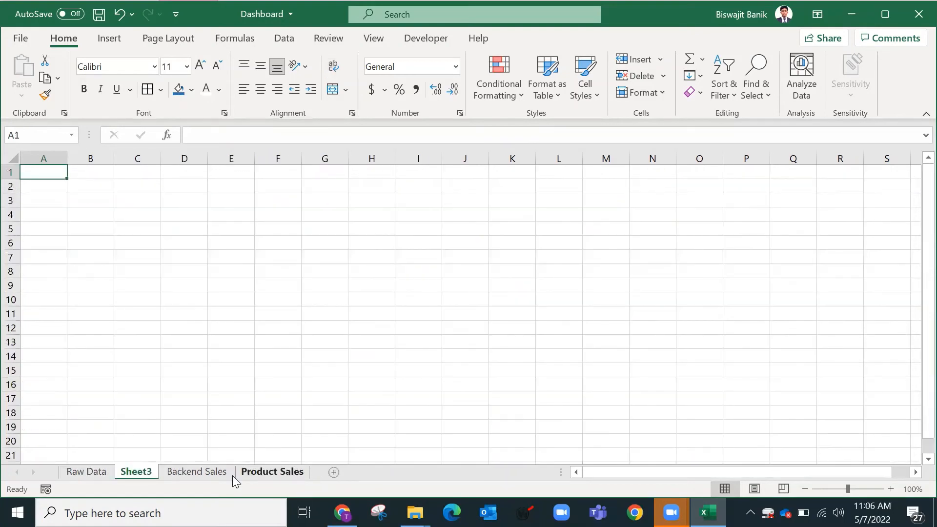
pyautogui.doubleClick(142, 472)
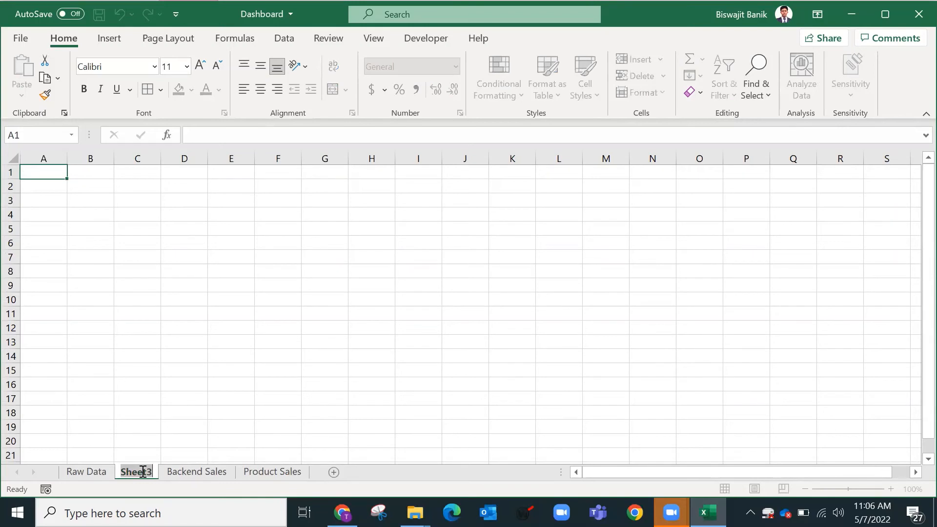
pyautogui.write('Rep Per')
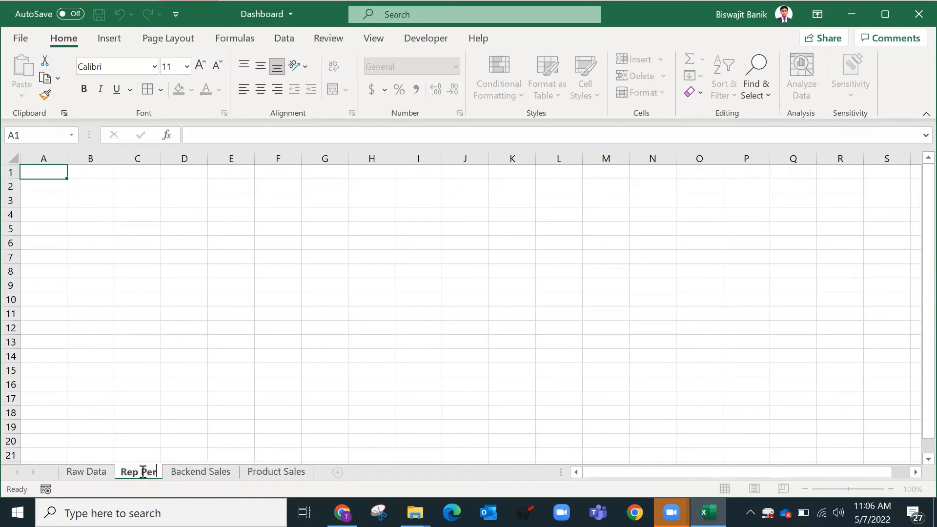
pyautogui.write('formance')
pyautogui.press('Return')
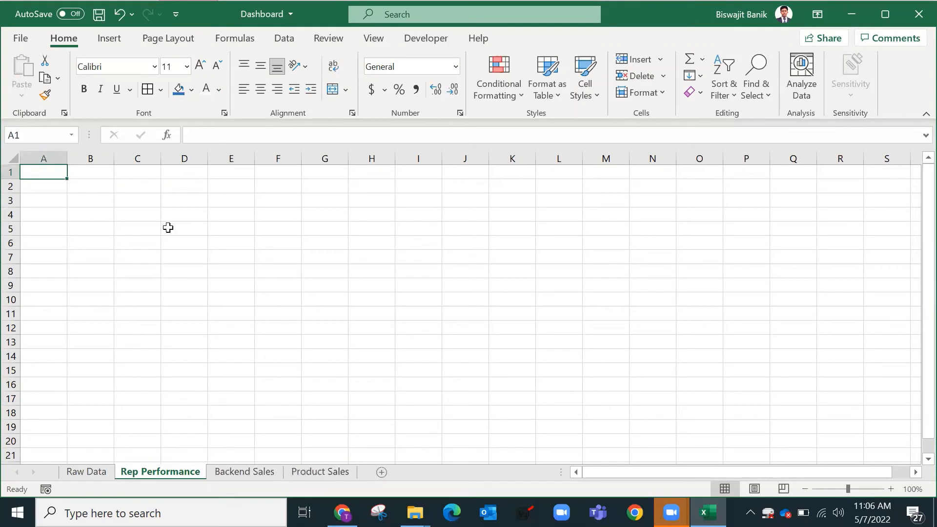
# Step: Copy the merged "Sales Dashboard" title from the Product Sales sheet into A1 of the Rep Performance sheet
pyautogui.click(317, 471)
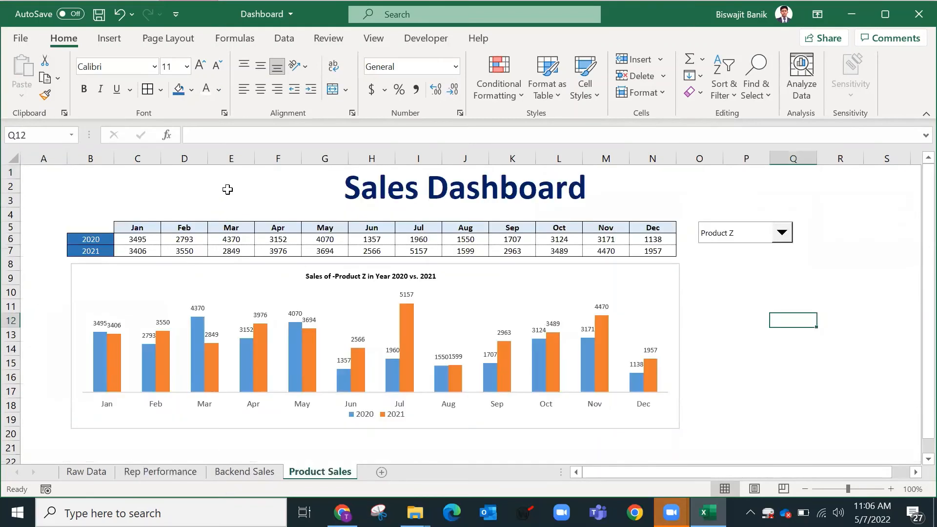
pyautogui.hotkey('ctrl', 'c')
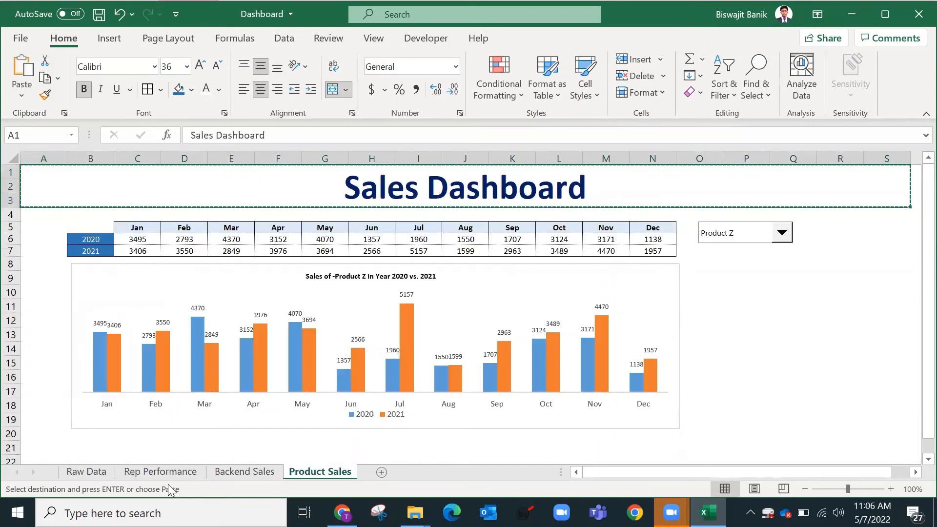
pyautogui.click(167, 472)
pyautogui.hotkey('ctrl', 'v')
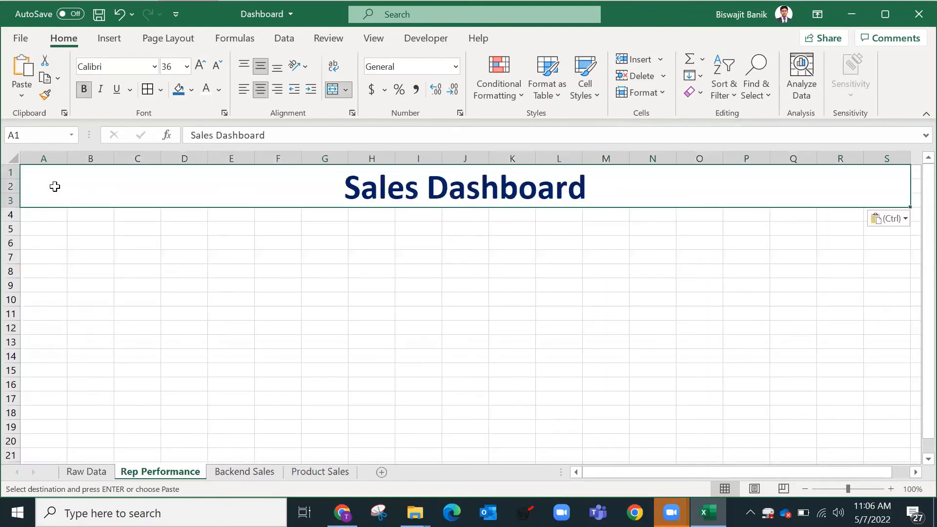
# Step: Change the title text on the Rep Performance sheet to "Rep Performance"
pyautogui.click(357, 182)
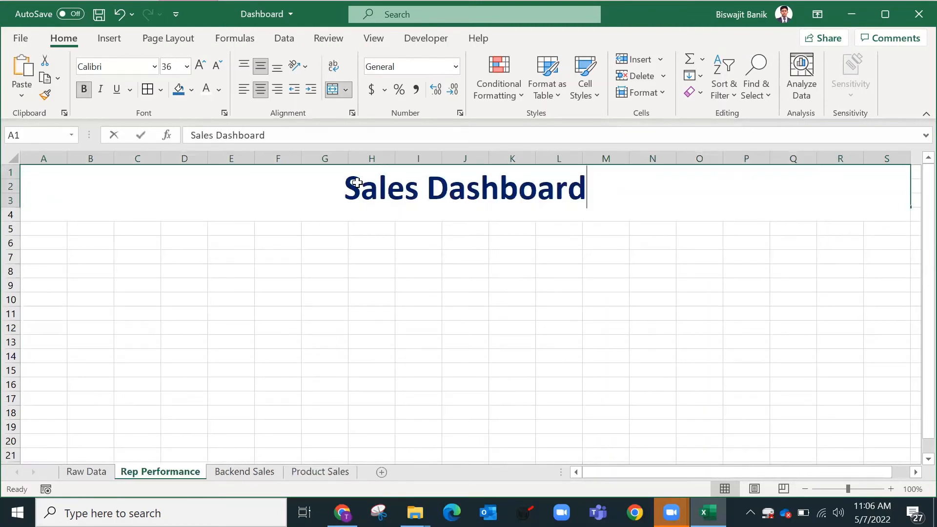
pyautogui.write('Rep performance')
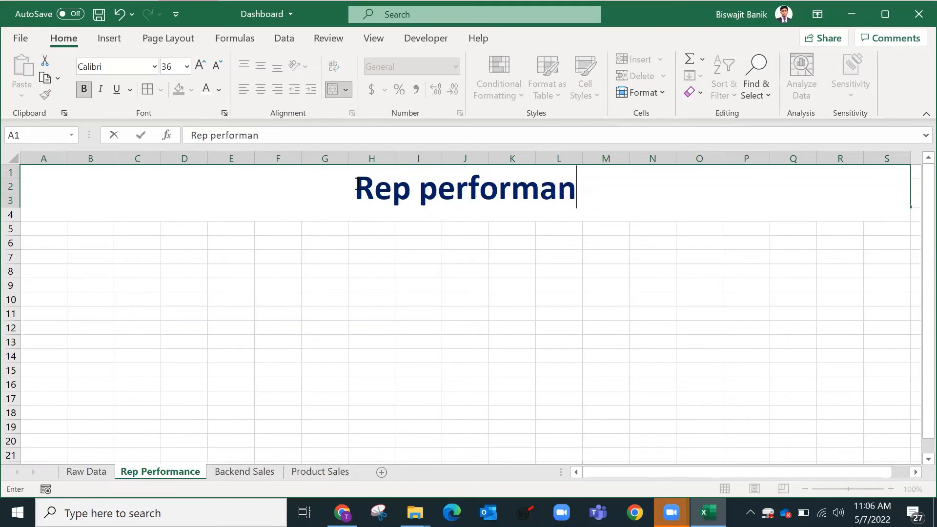
pyautogui.press('Return')
pyautogui.click(356, 183)
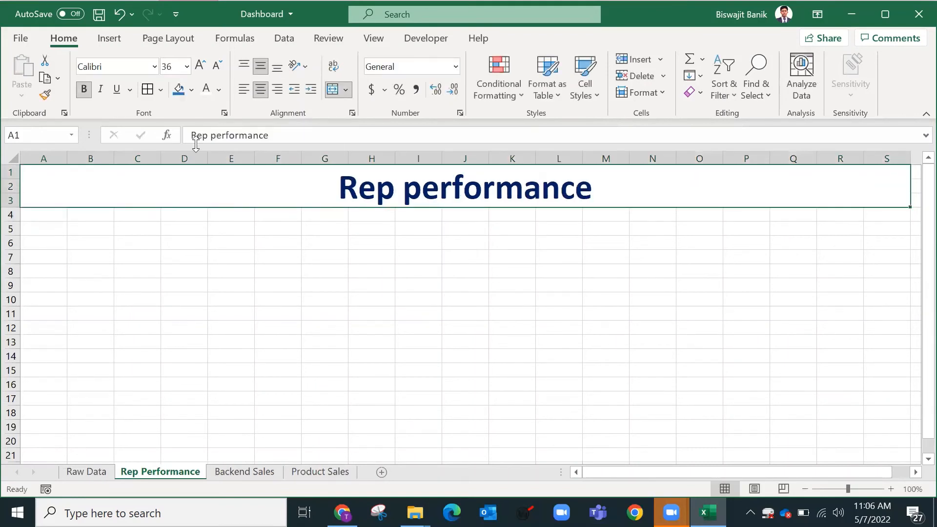
pyautogui.click(216, 135)
pyautogui.press('BackSpace')
pyautogui.write('P')
pyautogui.press('Return')
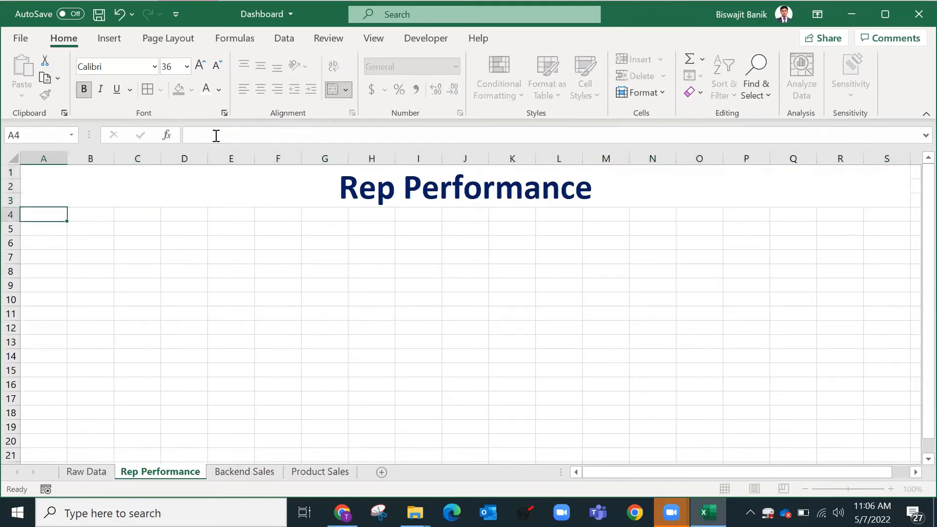
pyautogui.click(822, 222)
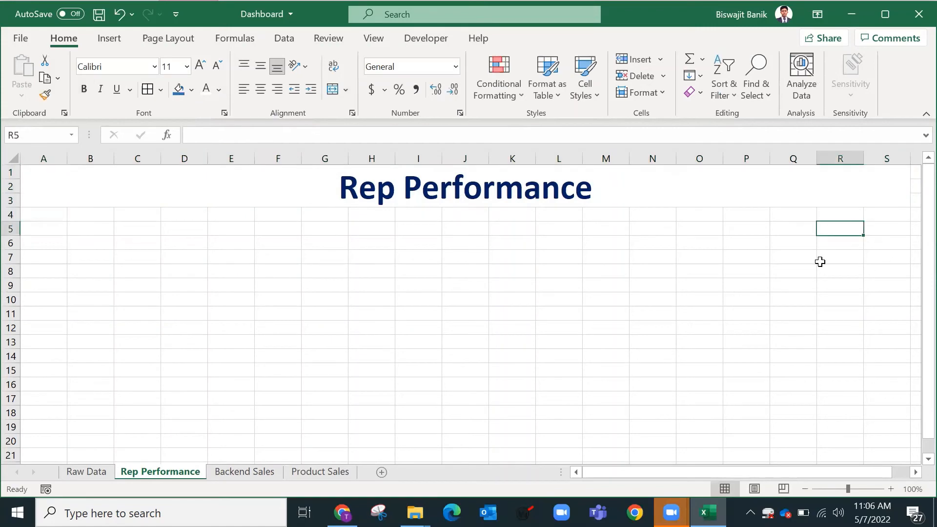
# Step: On Raw Data, copy the district manager names in B10:E10 and paste them as transposed values starting at K9
pyautogui.click(83, 471)
pyautogui.scroll(6, 159, 217)
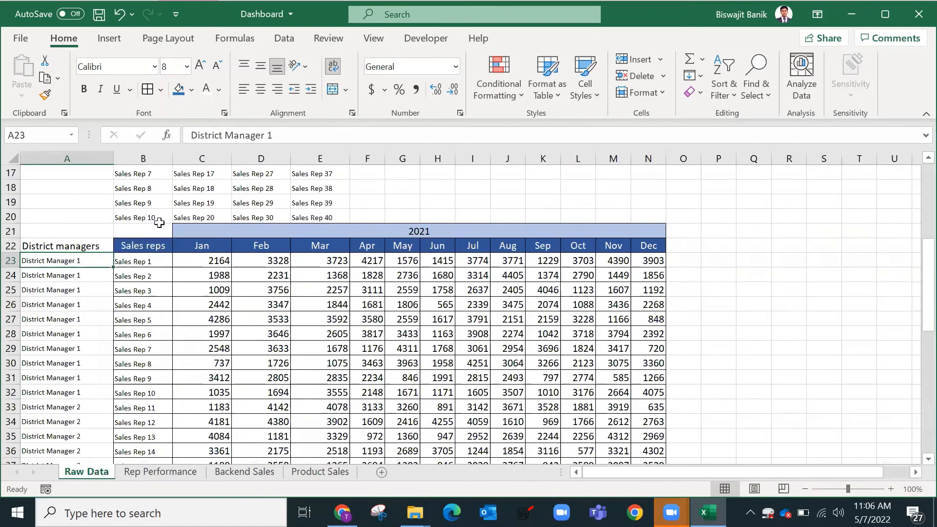
pyautogui.moveTo(149, 303); pyautogui.dragTo(316, 299)
pyautogui.hotkey('ctrl', 'c')
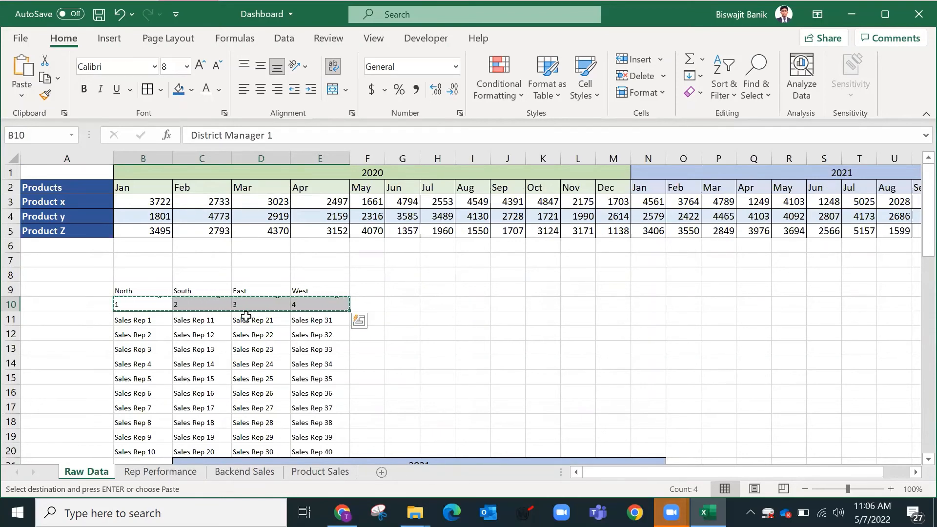
pyautogui.click(540, 284)
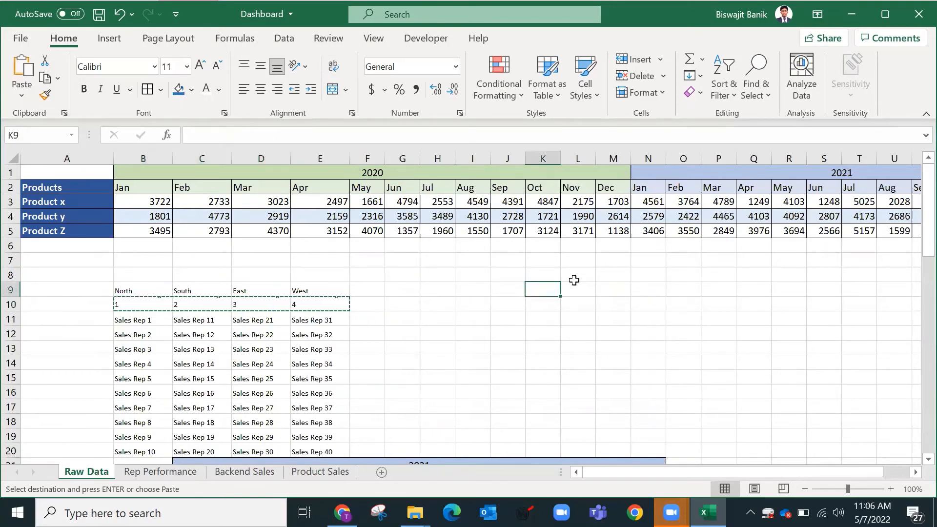
pyautogui.hotkey('ctrl', 'alt', 'v')
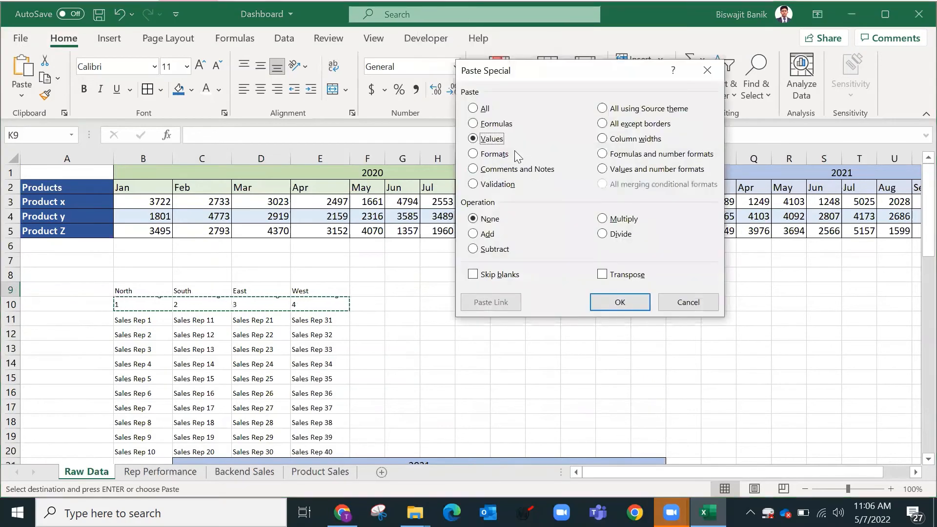
pyautogui.click(495, 139)
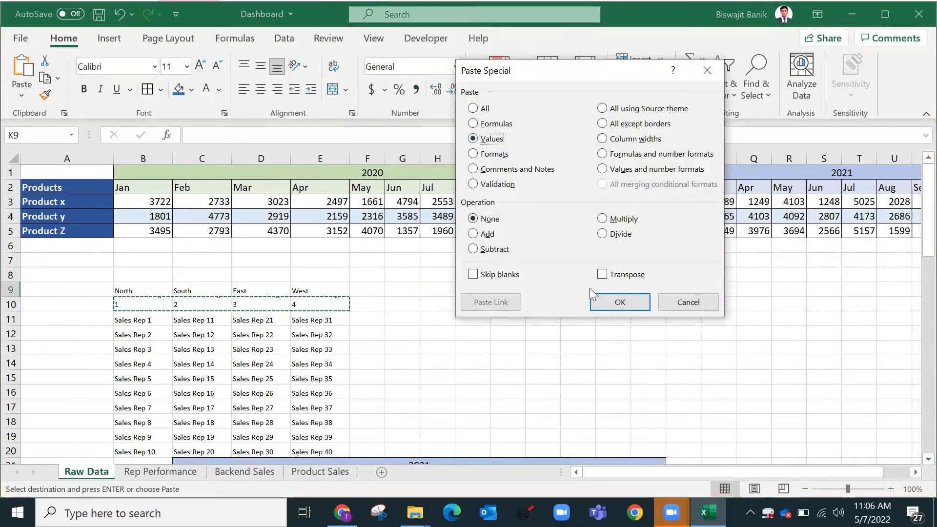
pyautogui.click(604, 277)
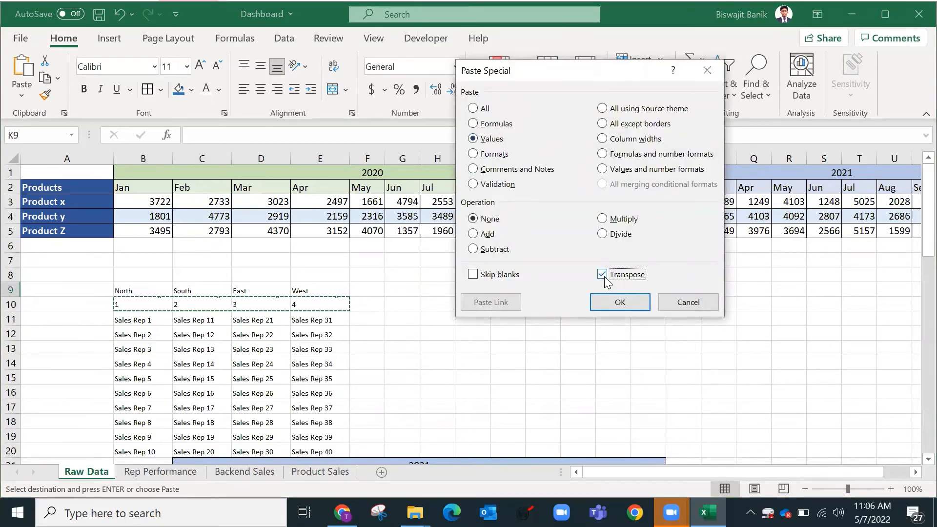
pyautogui.click(619, 303)
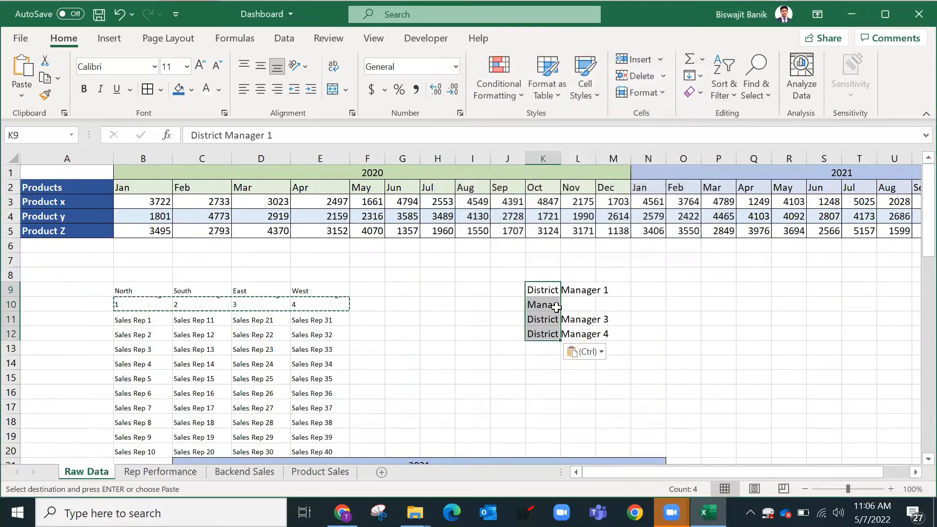
# Step: Turn off text wrapping for the district manager names in K9:K12
pyautogui.click(542, 304)
pyautogui.moveTo(545, 290); pyautogui.dragTo(547, 332)
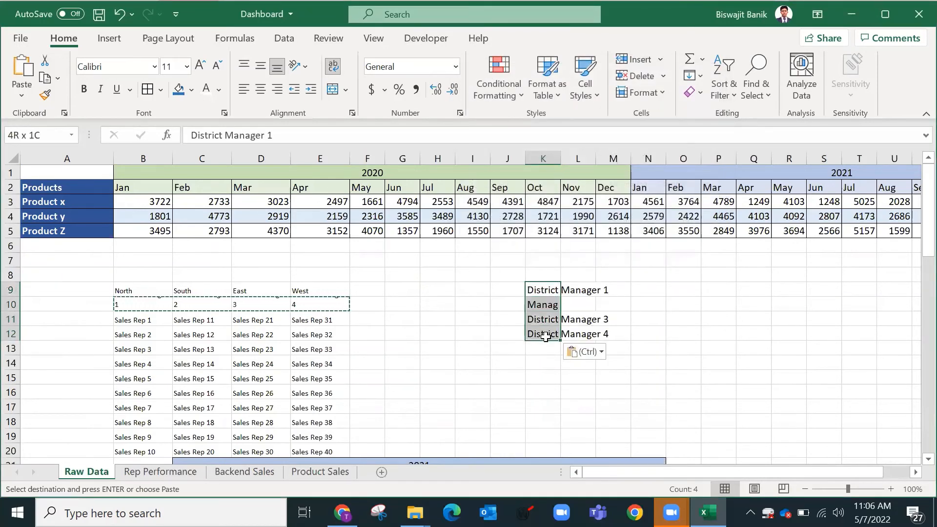
pyautogui.click(334, 68)
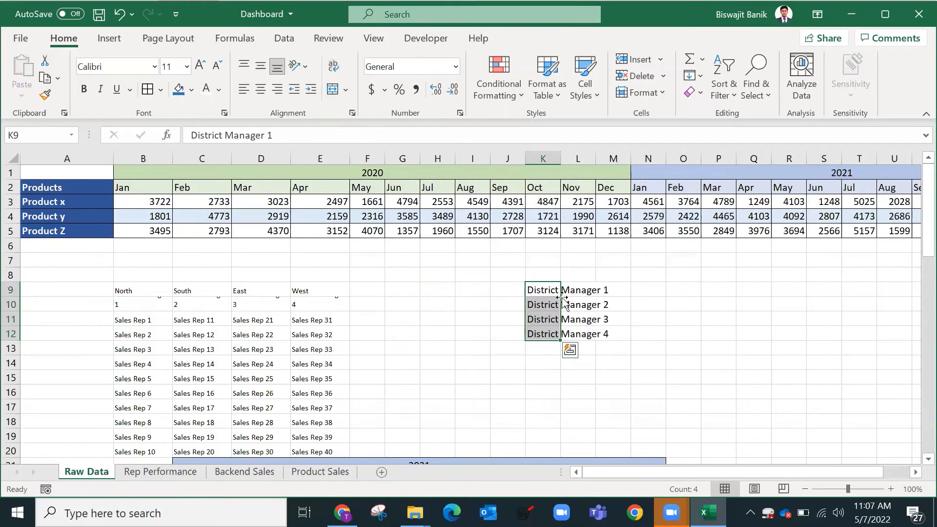
# Step: Number the district managers 1 to 4 in J9:J12, beside their names
pyautogui.click(514, 289)
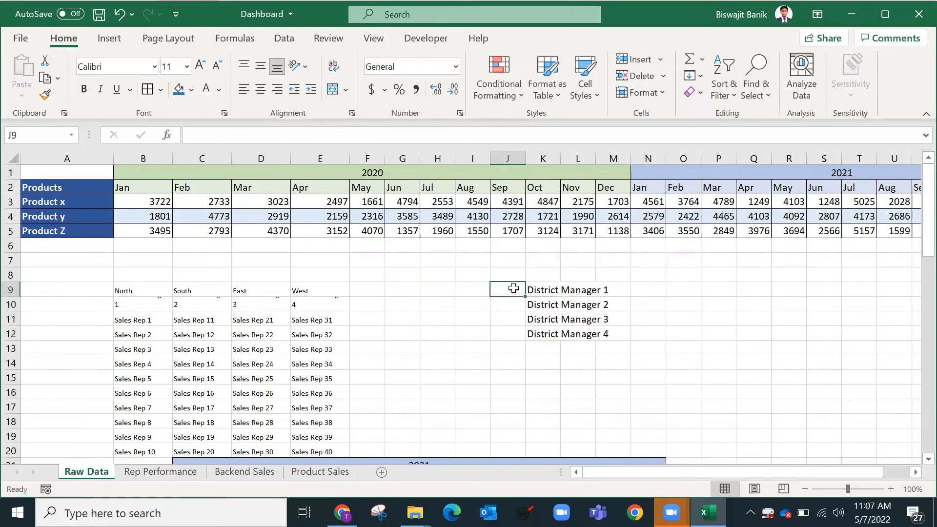
pyautogui.write('1')
pyautogui.press('Return')
pyautogui.write('2')
pyautogui.press('Return')
pyautogui.write('3')
pyautogui.press('Return')
pyautogui.write('4')
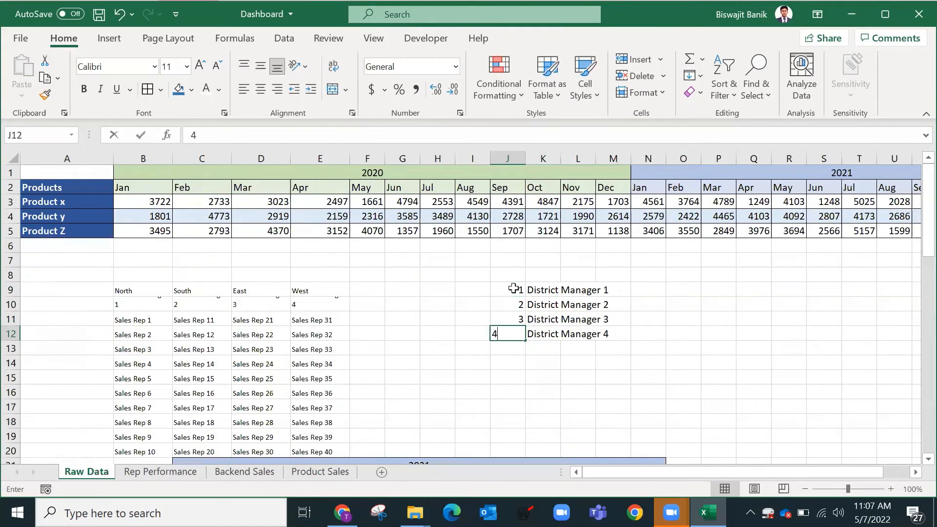
pyautogui.press('Return')
# Step: Enter the lookup number 1 in J8, above the numbered district manager list
pyautogui.press('Up')
pyautogui.press('Up')
pyautogui.press('Up')
pyautogui.press('Up')
pyautogui.press('Up')
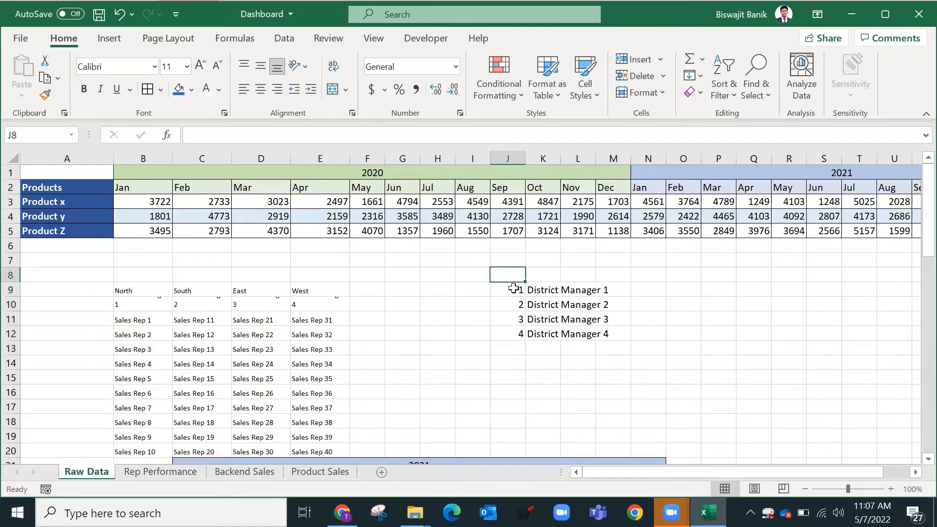
pyautogui.press('Right')
pyautogui.press('Left')
pyautogui.write('1')
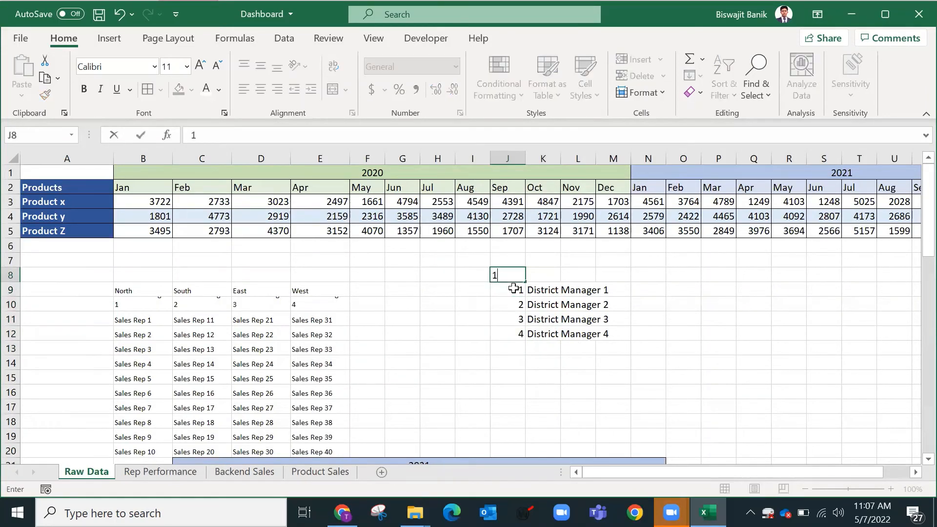
pyautogui.press('Right')
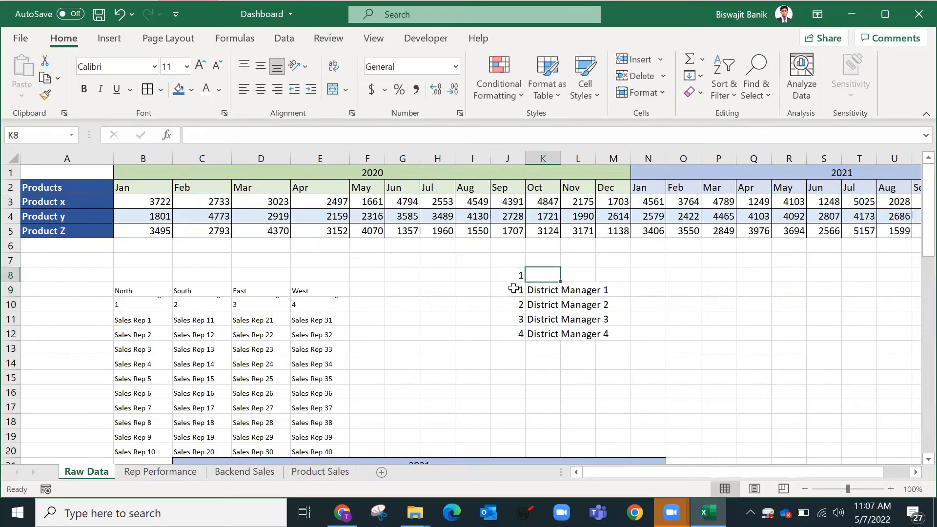
pyautogui.write('=')
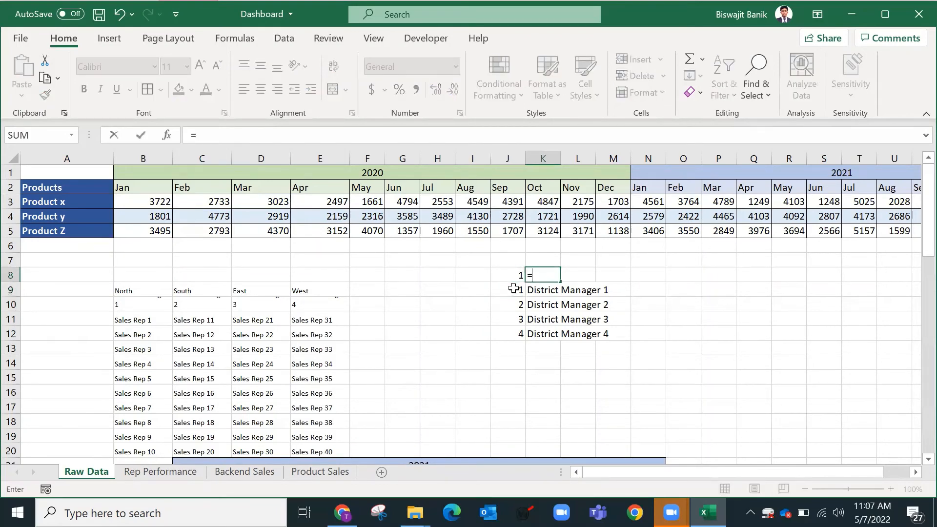
pyautogui.write('vl')
pyautogui.hotkey('ctrl', 'Return')
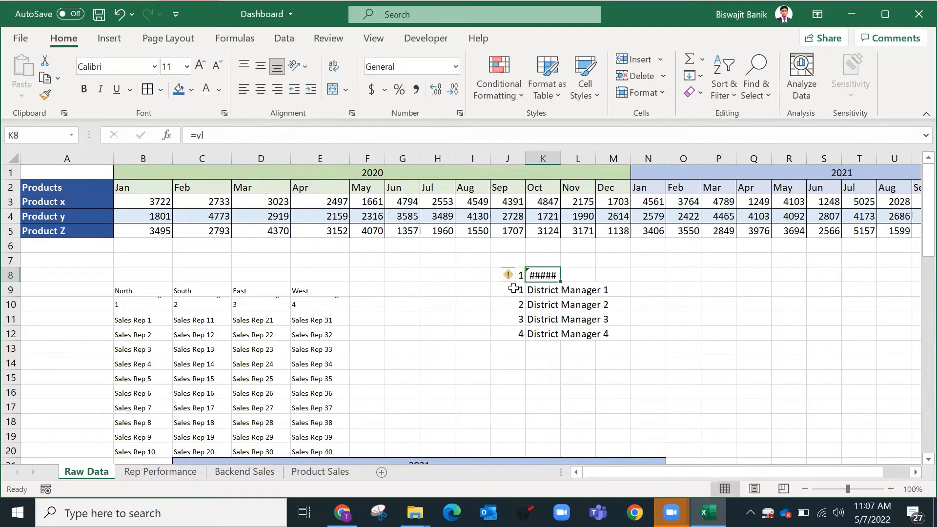
pyautogui.press('Delete')
# Step: Enter =VLOOKUP(J8,$J$9:$K$12,2,0) in K8 to return the district manager matching the number in J8
pyautogui.write('=vl')
pyautogui.press('Tab')
pyautogui.press('Left')
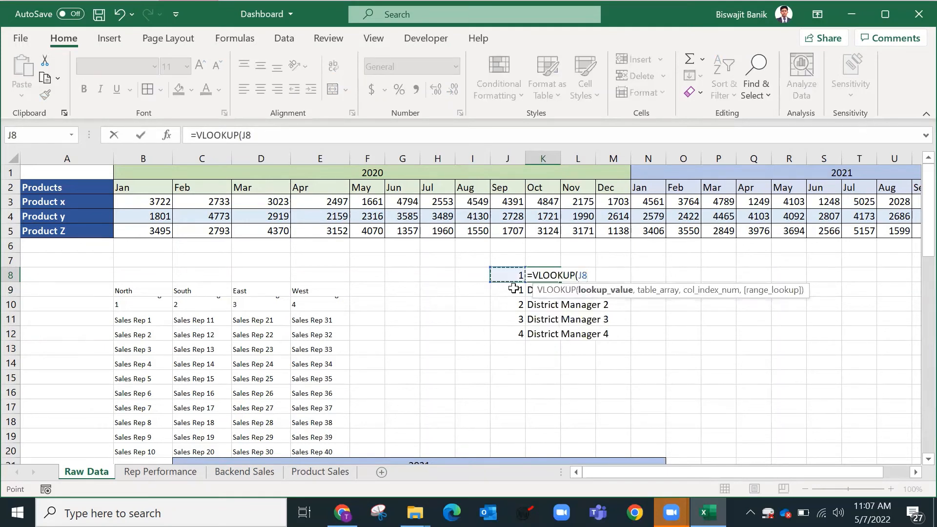
pyautogui.write(',')
pyautogui.press('Left')
pyautogui.press('Down')
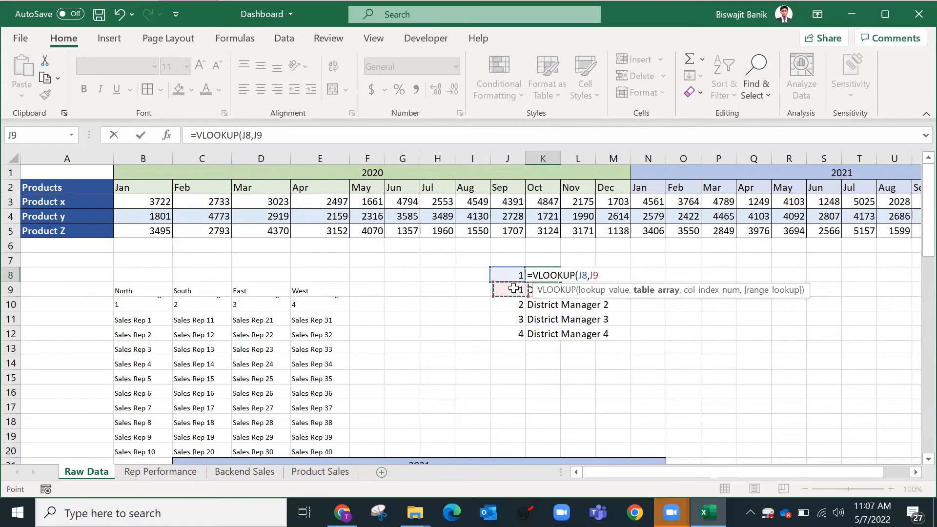
pyautogui.hotkey('ctrl', 'shift', 'Right')
pyautogui.hotkey('ctrl', 'shift', 'Down')
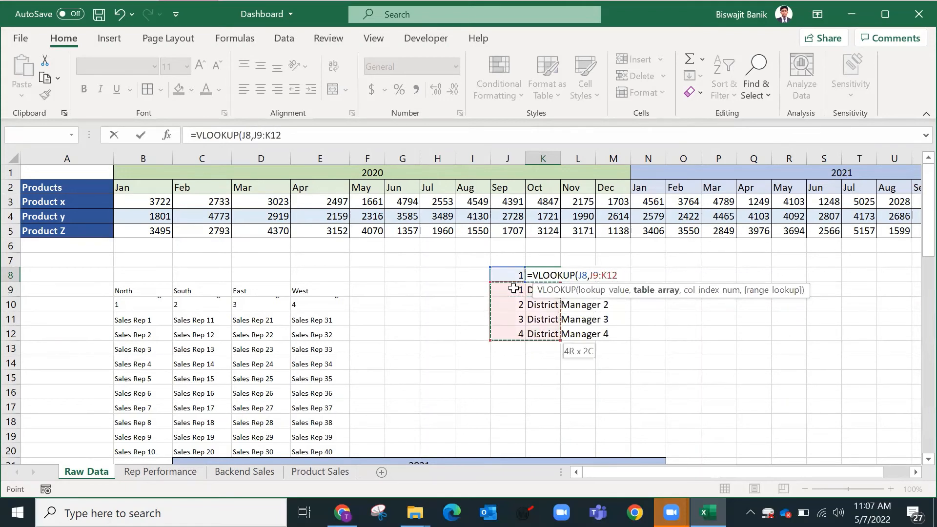
pyautogui.press('F4')
pyautogui.write(',2,0)')
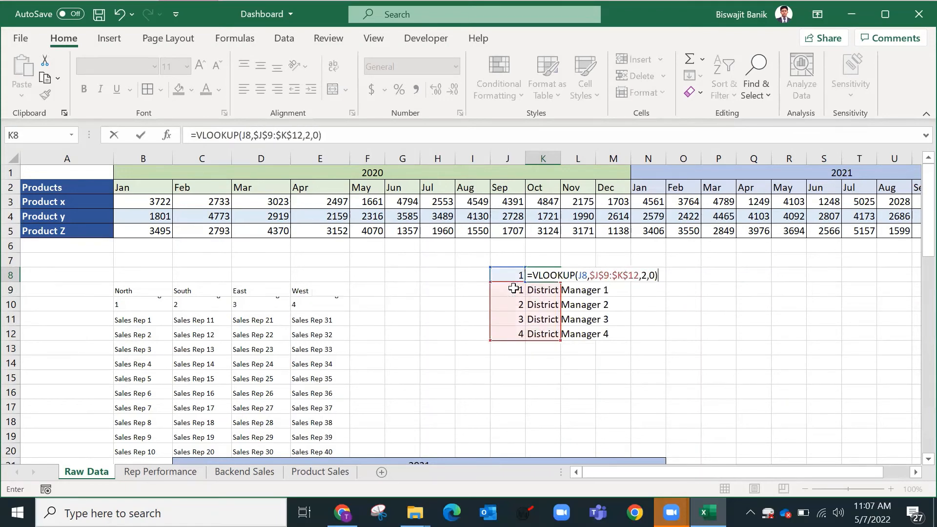
pyautogui.press('Return')
# Step: Change the lookup number in J8 to 2 to test the district manager lookup
pyautogui.click(513, 279)
pyautogui.write('2')
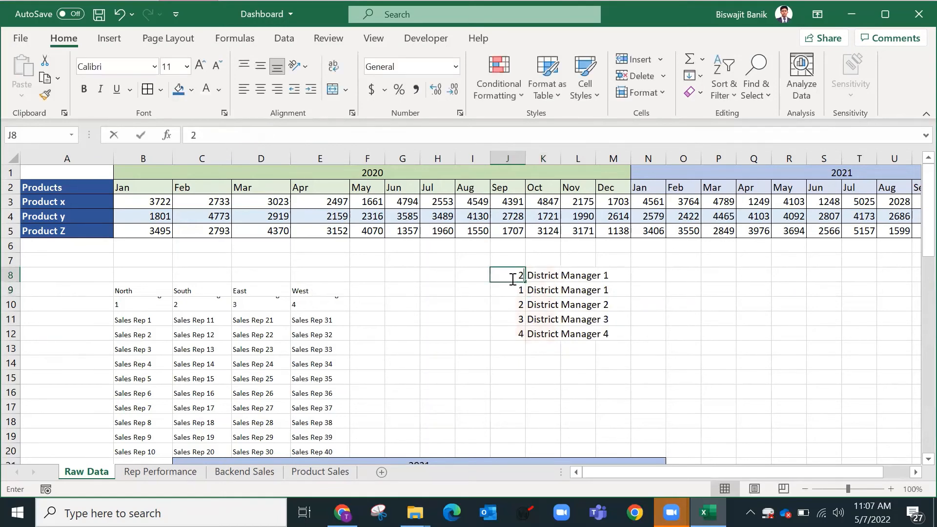
pyautogui.press('Return')
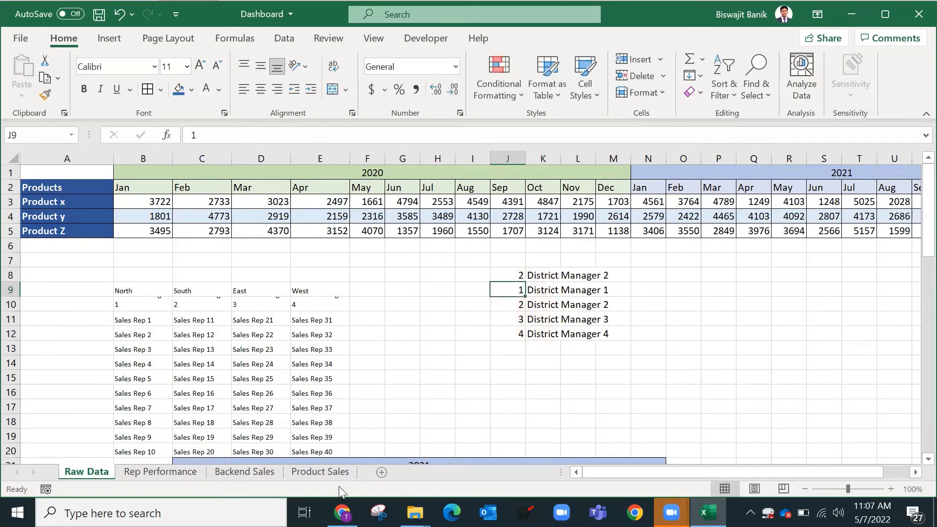
# Step: Insert a combo box form control on the Rep Performance sheet, covering about Q5:R5 below the title
pyautogui.click(161, 471)
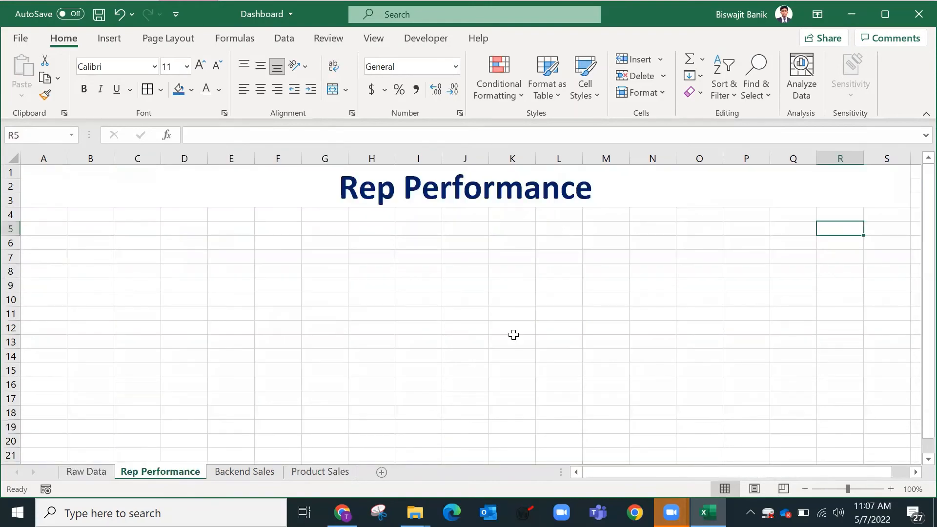
pyautogui.click(426, 38)
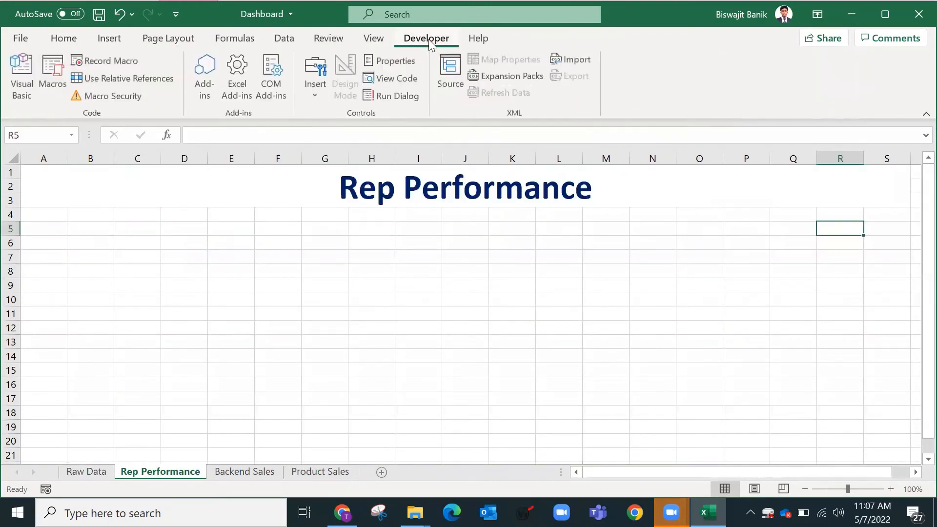
pyautogui.click(320, 96)
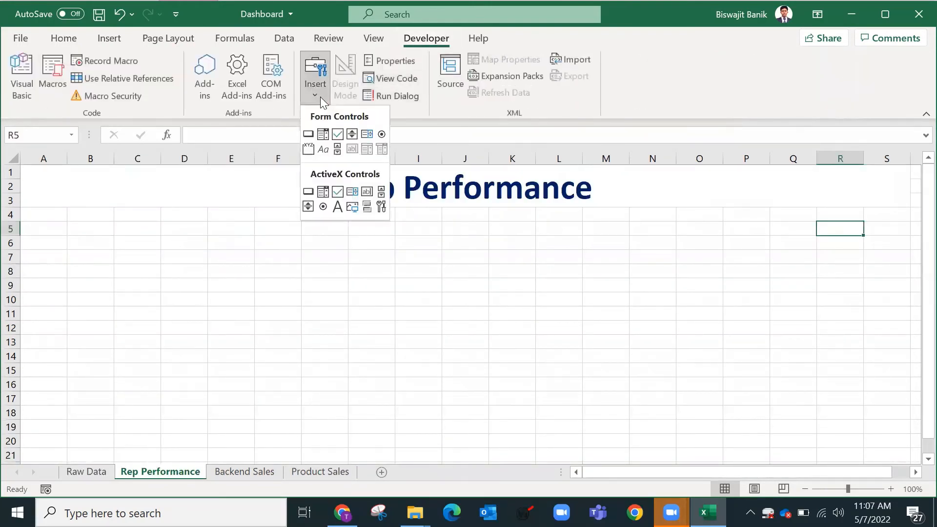
pyautogui.click(323, 135)
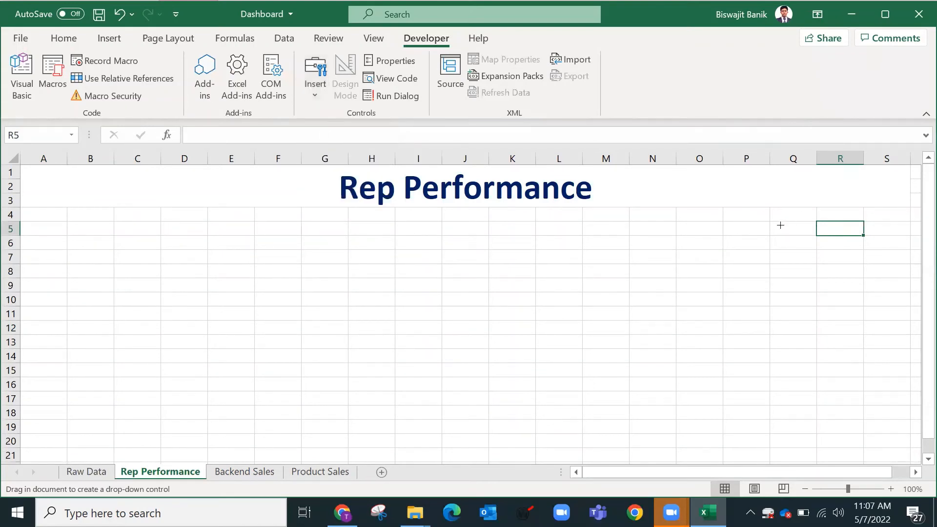
pyautogui.moveTo(774, 223); pyautogui.dragTo(863, 238)
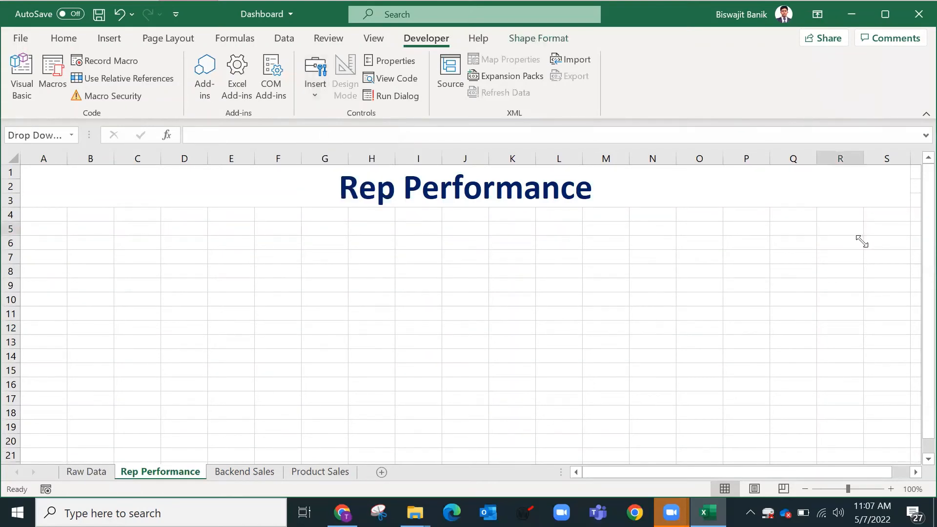
# Step: Set the Rep Performance combo box's input range to the district manager names in 'Raw Data'!$K$9:$K$12
pyautogui.rightClick(856, 233)
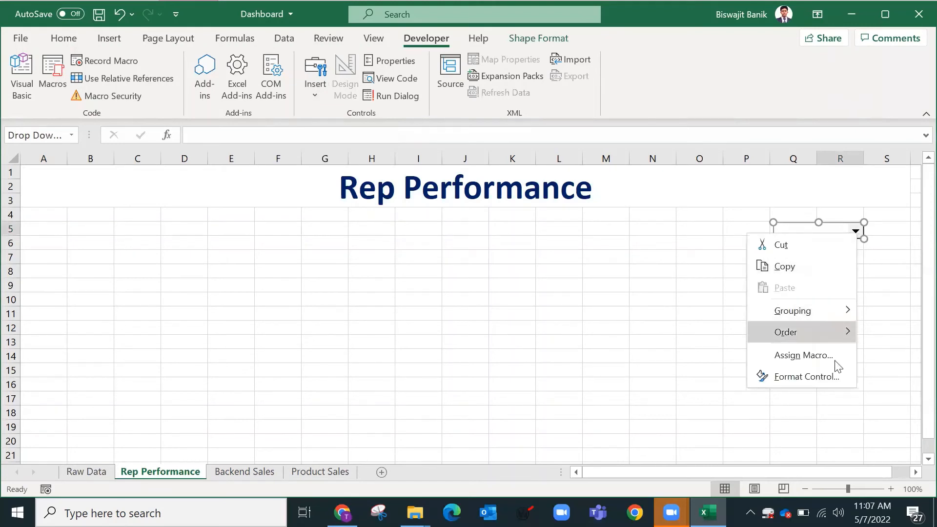
pyautogui.click(836, 376)
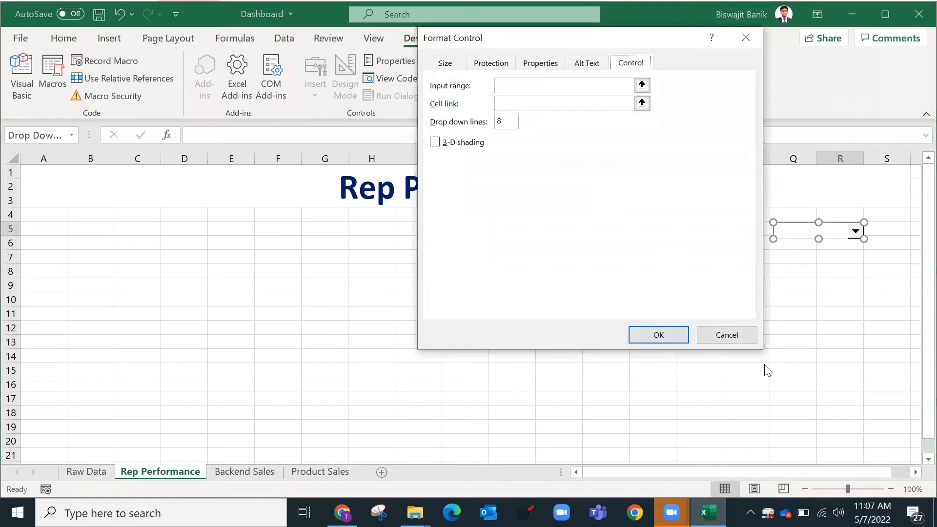
pyautogui.click(642, 86)
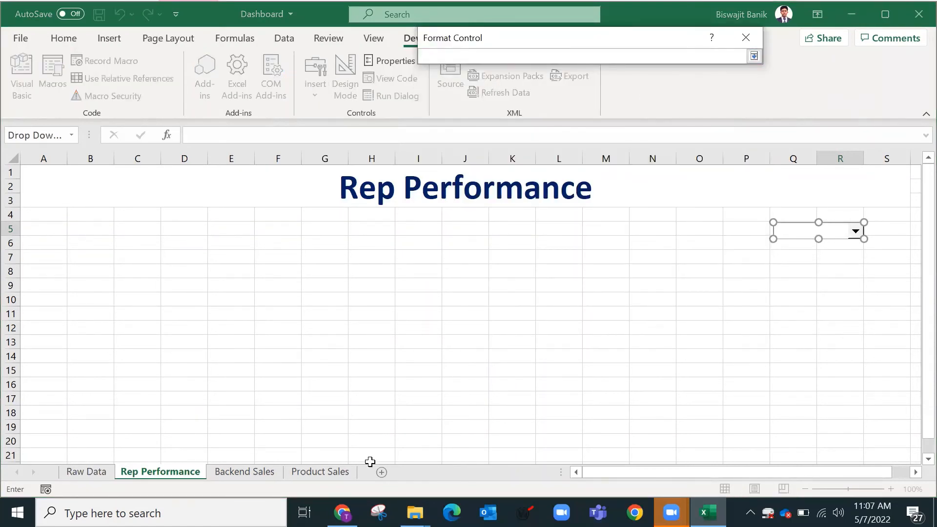
pyautogui.click(87, 471)
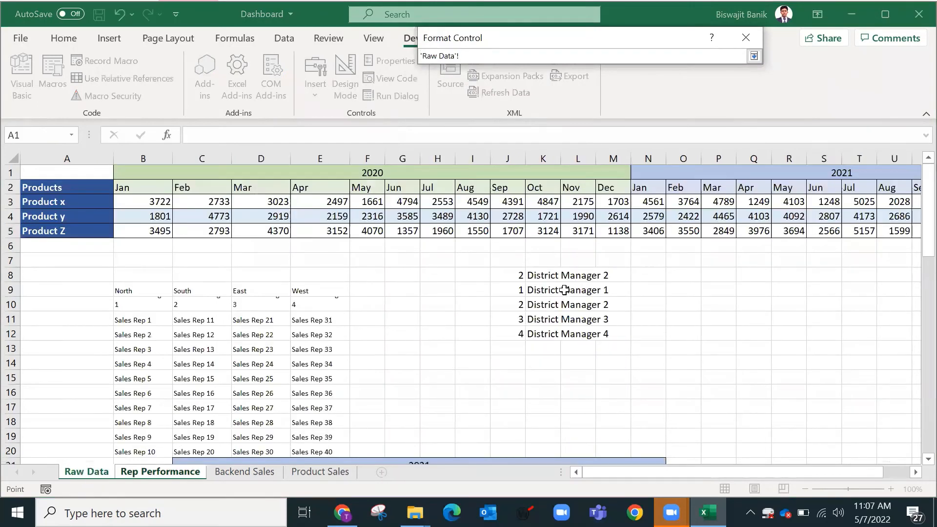
pyautogui.click(549, 290)
pyautogui.moveTo(549, 289); pyautogui.dragTo(548, 335)
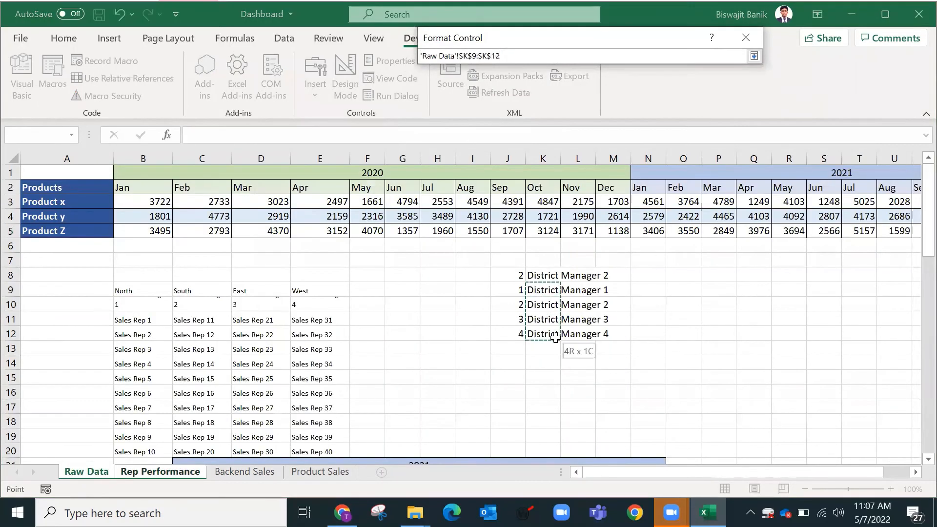
pyautogui.click(754, 56)
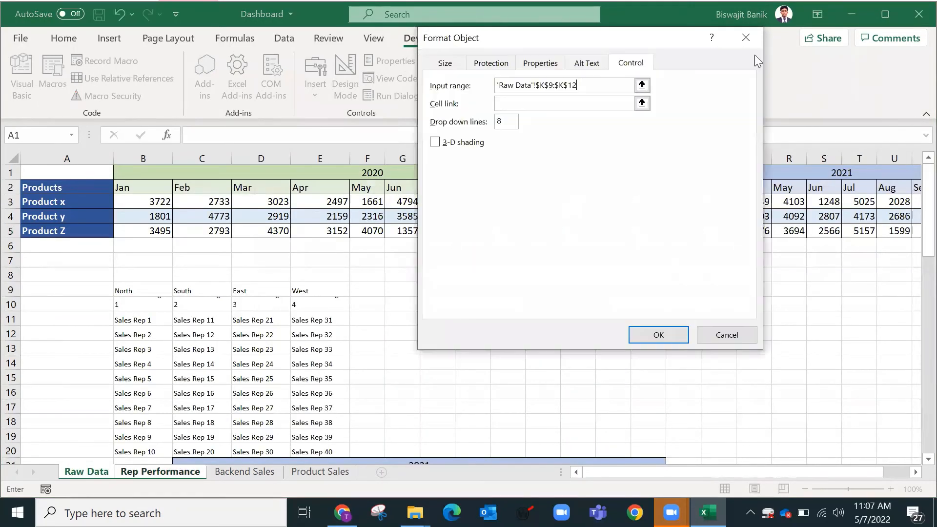
# Step: Link the combo box to cell 'Raw Data'!$J$8 and apply the control settings
pyautogui.click(642, 104)
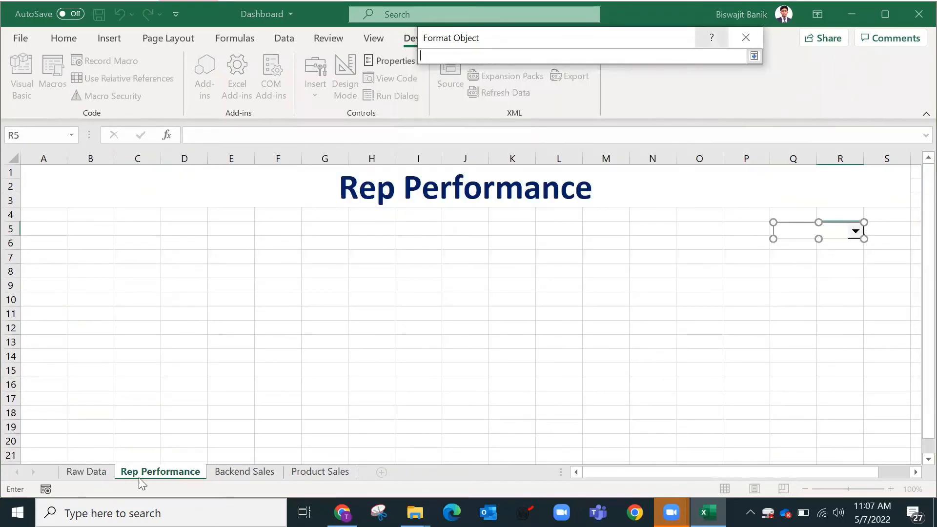
pyautogui.click(100, 472)
pyautogui.click(515, 276)
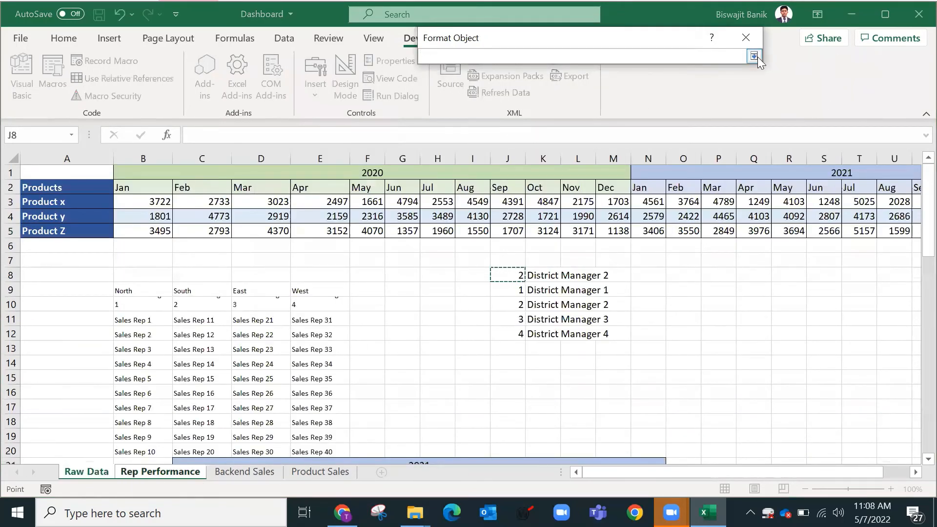
pyautogui.click(754, 57)
pyautogui.click(669, 336)
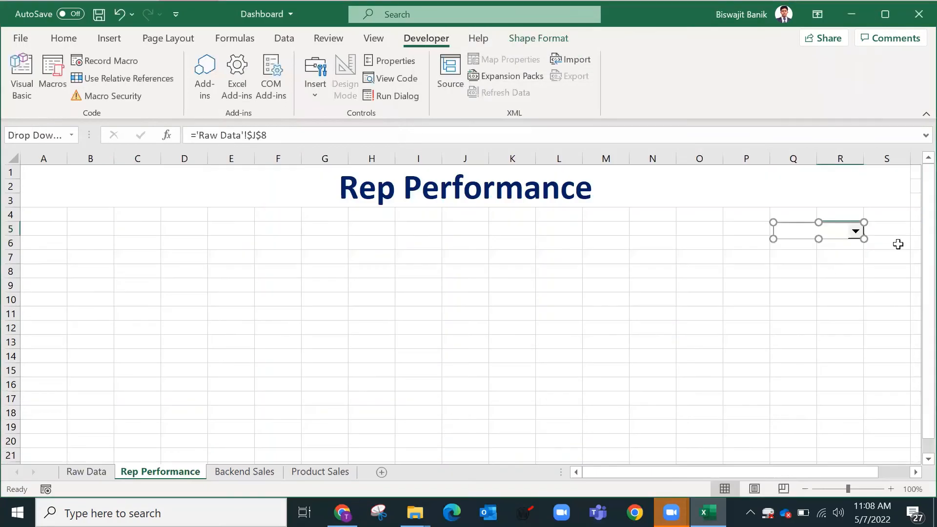
# Step: Test the combo box by choosing District Manager 2 and District Manager 4, and check the linked lookup on Raw Data
pyautogui.click(839, 284)
pyautogui.click(855, 232)
pyautogui.click(847, 255)
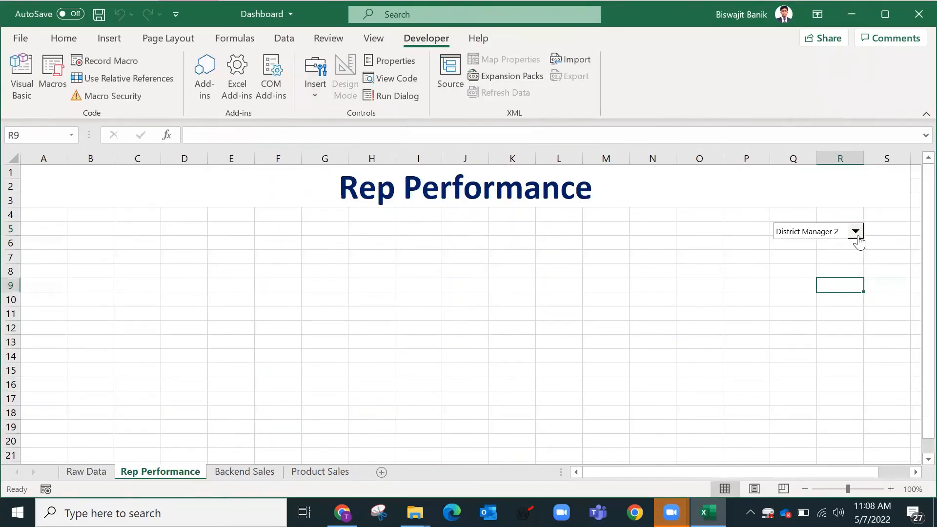
pyautogui.click(855, 232)
pyautogui.click(849, 275)
pyautogui.click(90, 472)
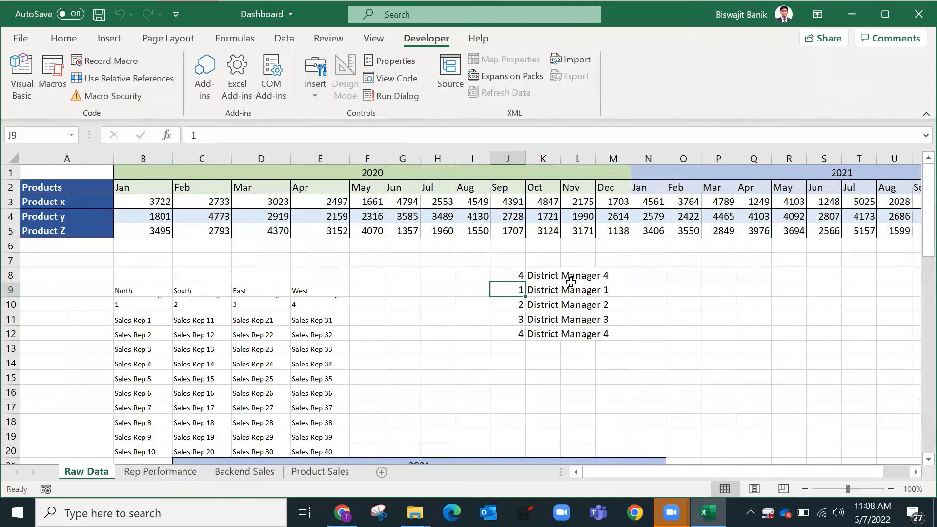
# Step: Copy the Jan to Dec headers C22:N22 from Raw Data to Rep Performance, starting at C7
pyautogui.scroll(-4, 571, 278)
pyautogui.scroll(-3, 259, 268)
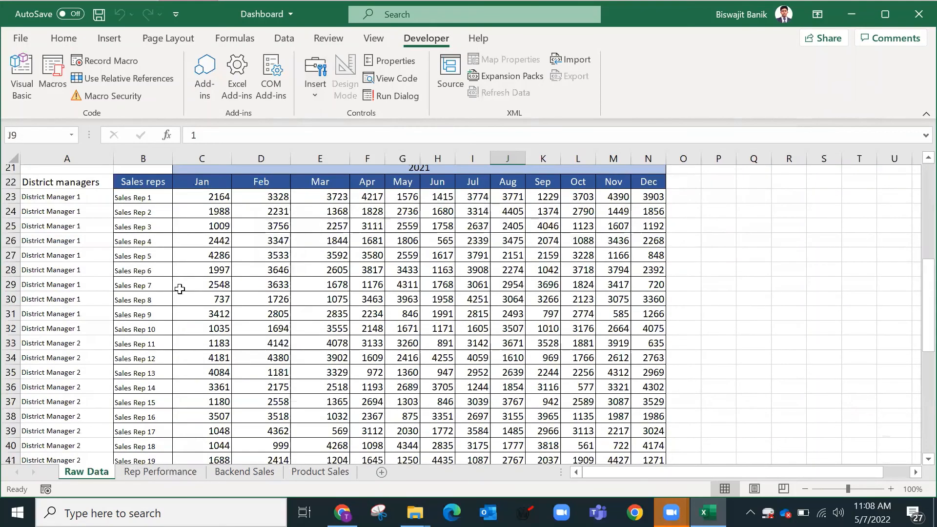
pyautogui.scroll(2, 208, 260)
pyautogui.moveTo(208, 259); pyautogui.dragTo(649, 255)
pyautogui.hotkey('ctrl', 'c')
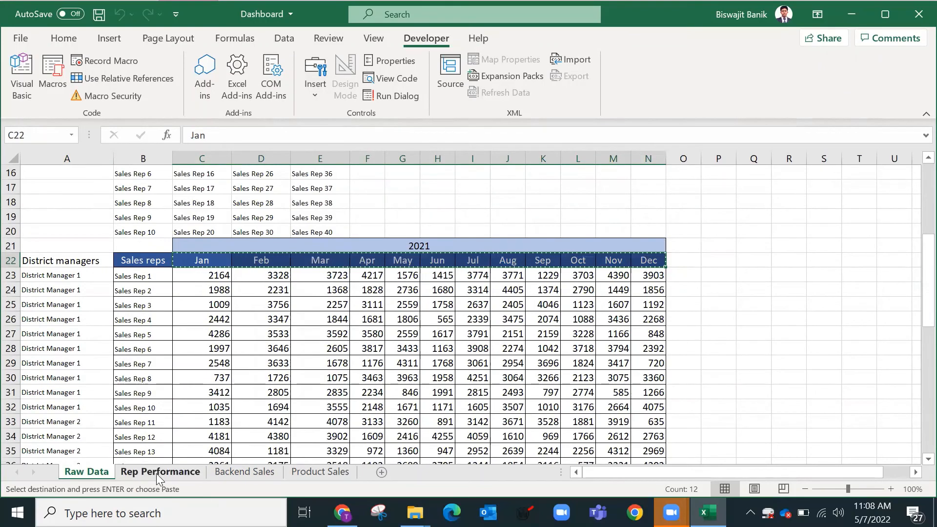
pyautogui.click(191, 476)
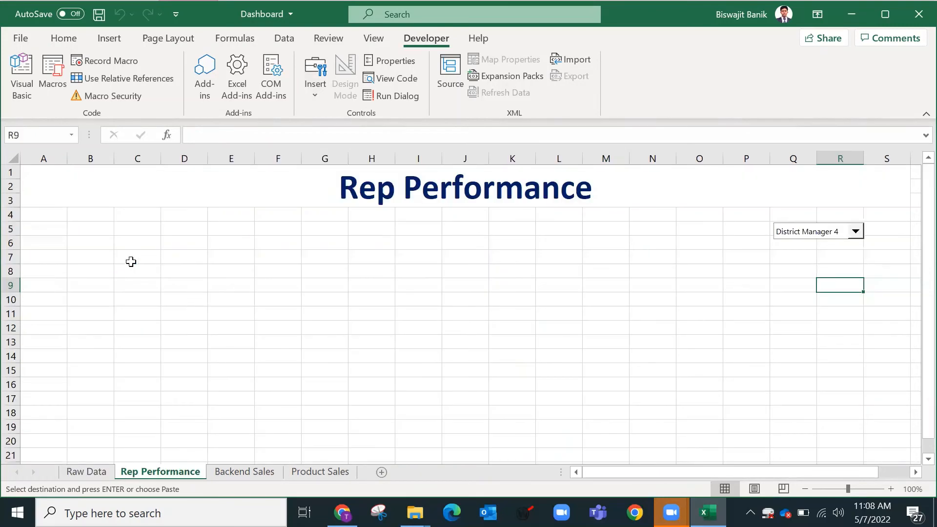
pyautogui.click(128, 255)
pyautogui.hotkey('ctrl', 'v')
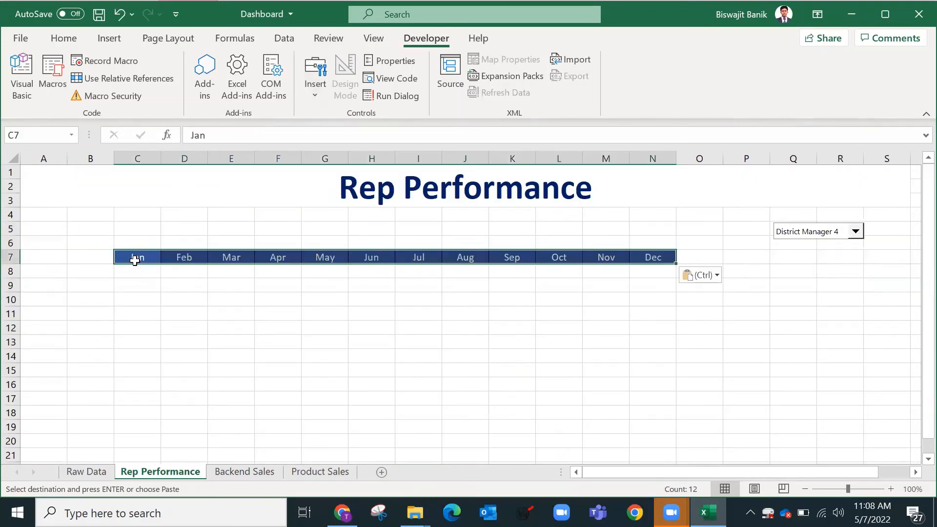
# Step: Examine how sales reps are assigned to district managers on Raw Data and the space for them below B7 on Rep Performance
pyautogui.click(83, 275)
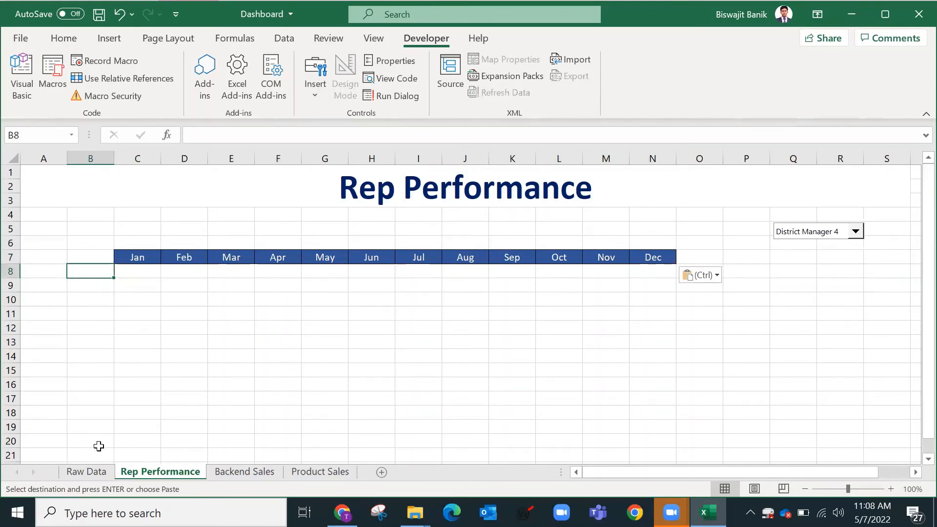
pyautogui.click(85, 482)
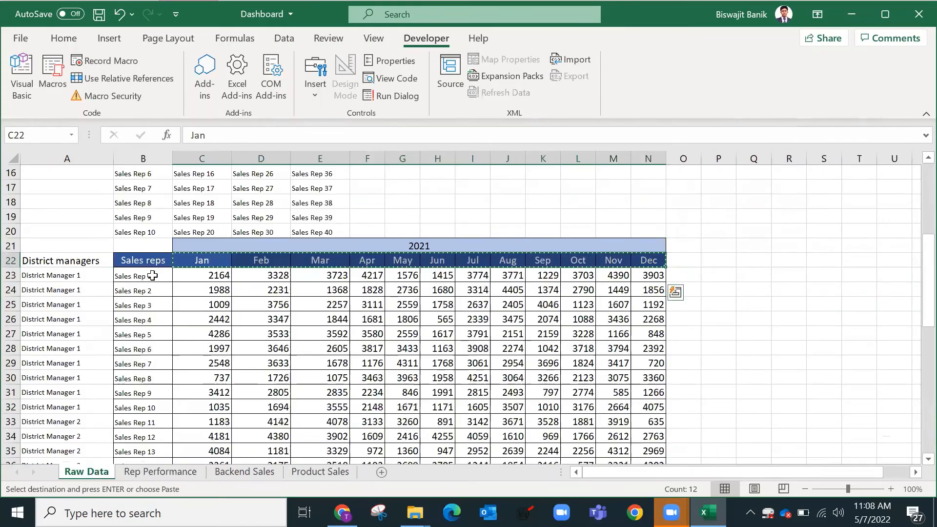
pyautogui.moveTo(153, 274); pyautogui.dragTo(161, 407)
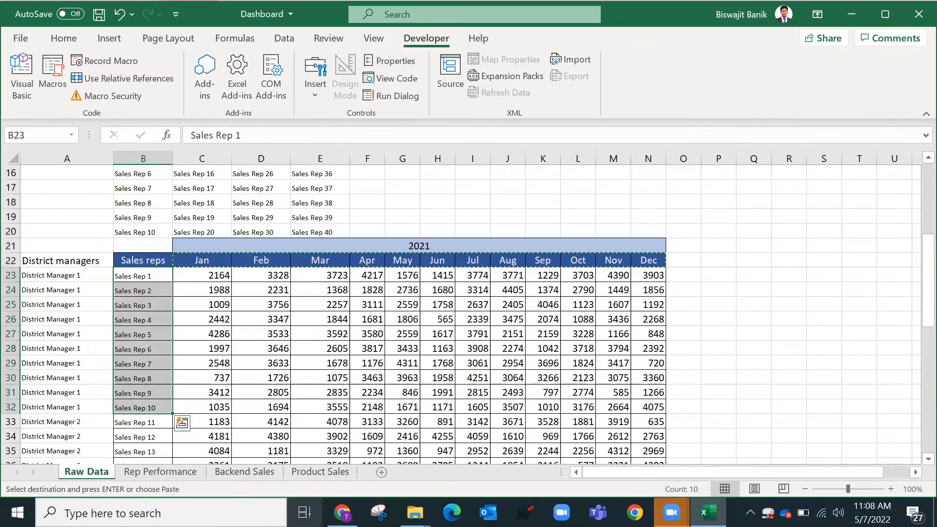
pyautogui.press('Escape')
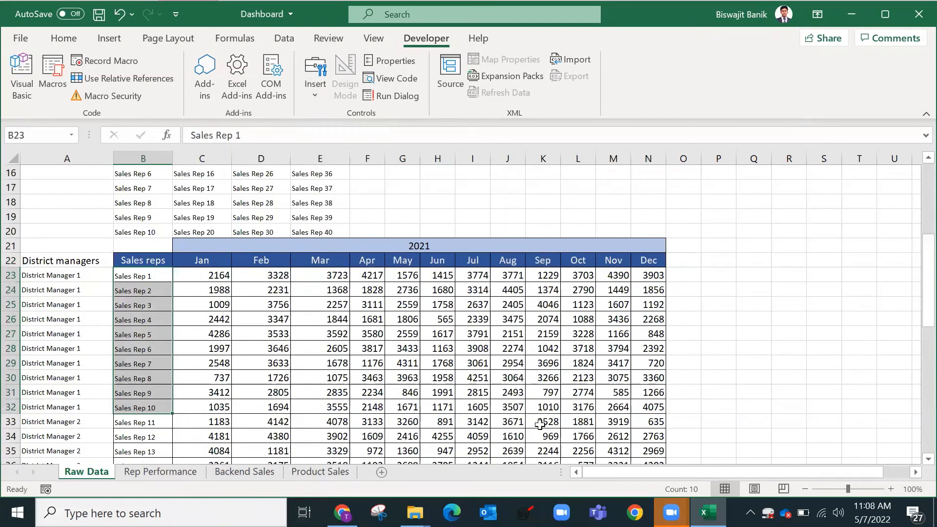
pyautogui.scroll(-2, 243, 381)
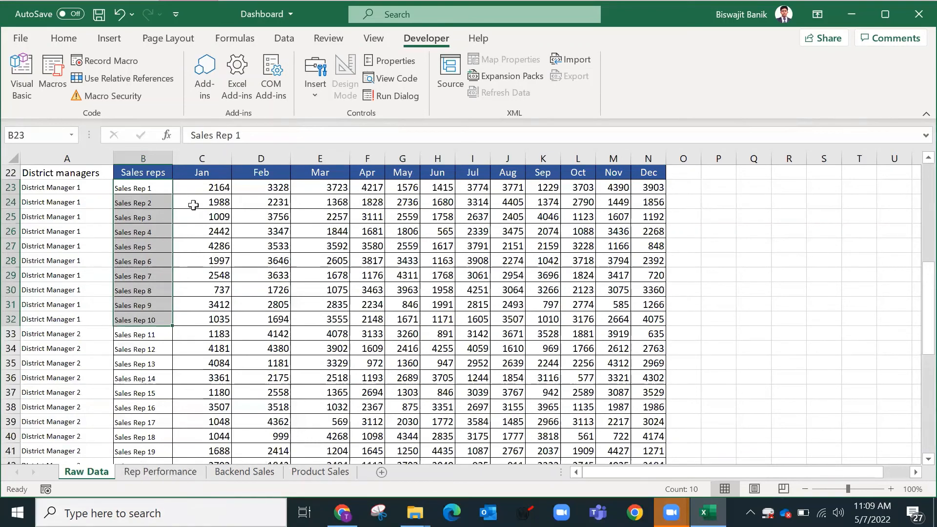
pyautogui.scroll(1, 156, 213)
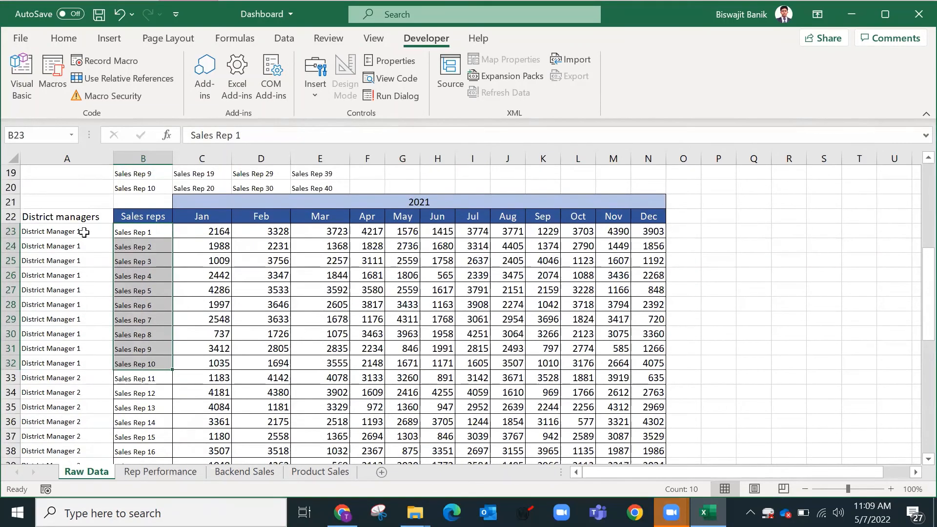
pyautogui.click(84, 233)
pyautogui.click(73, 159)
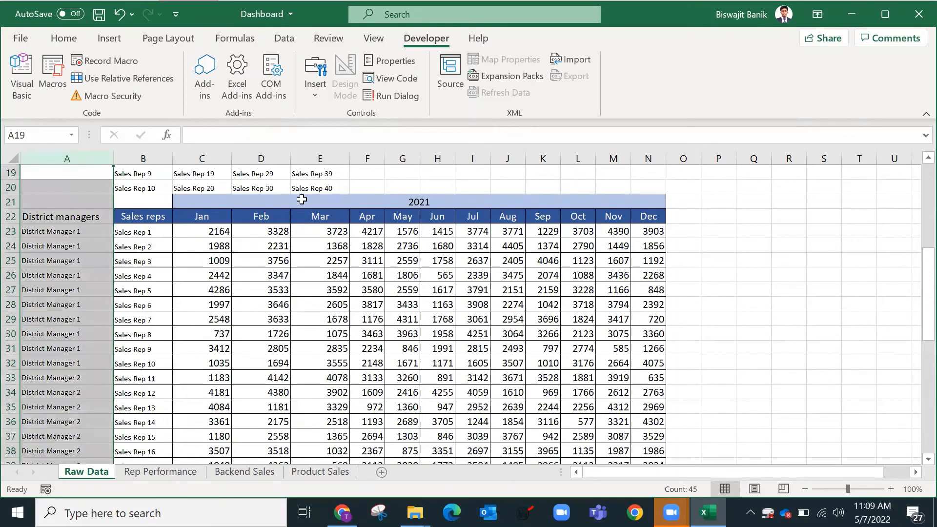
pyautogui.click(144, 231)
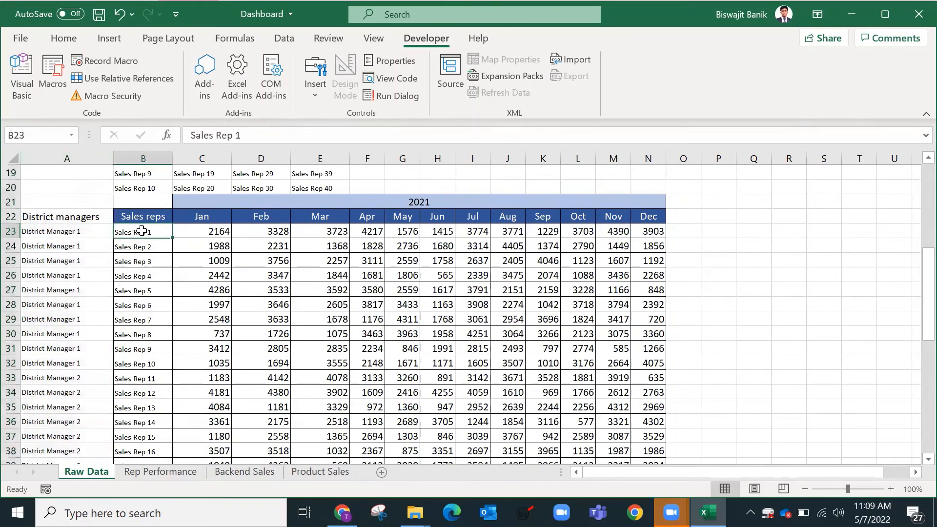
pyautogui.moveTo(142, 231); pyautogui.dragTo(145, 367)
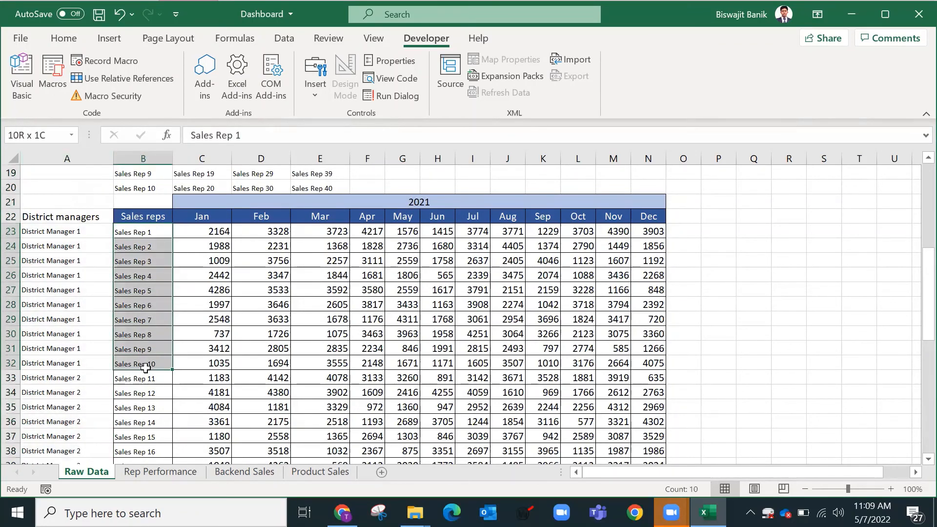
pyautogui.moveTo(145, 367); pyautogui.dragTo(147, 370)
pyautogui.click(149, 233)
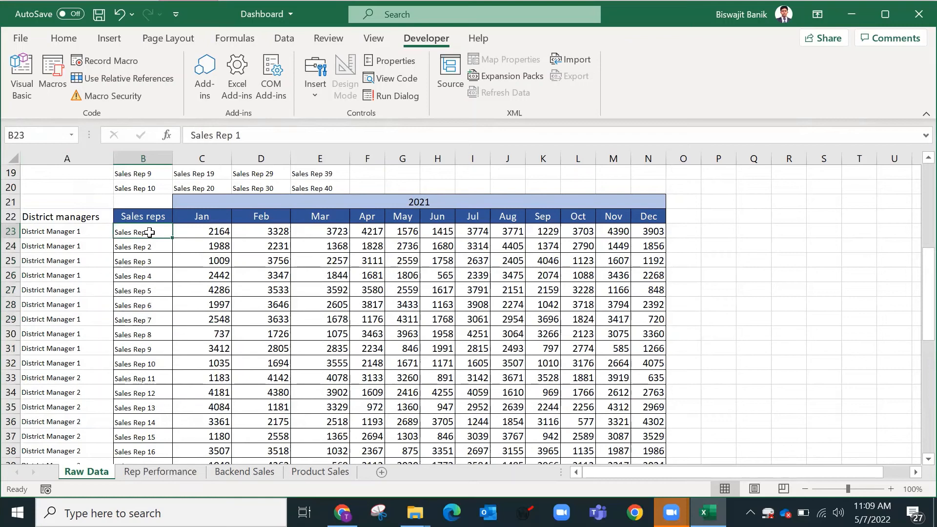
pyautogui.click(161, 472)
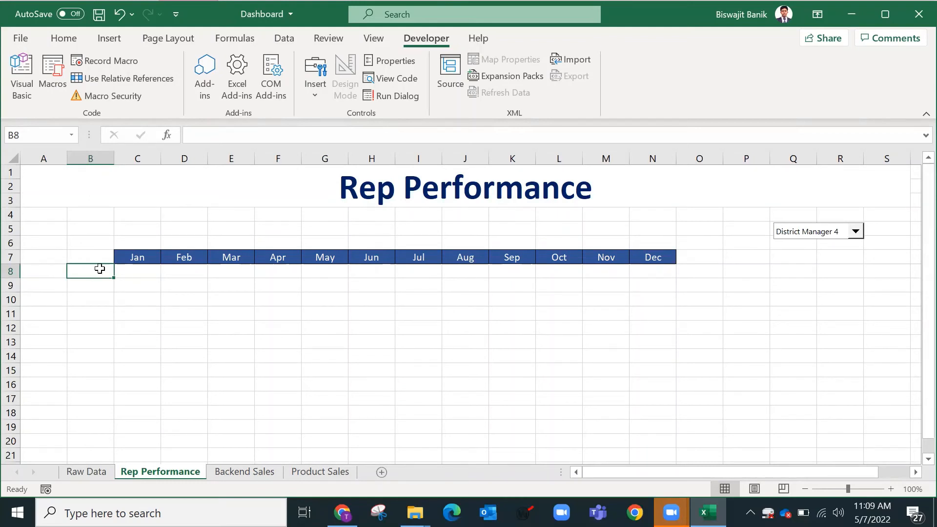
pyautogui.moveTo(99, 268); pyautogui.dragTo(102, 412)
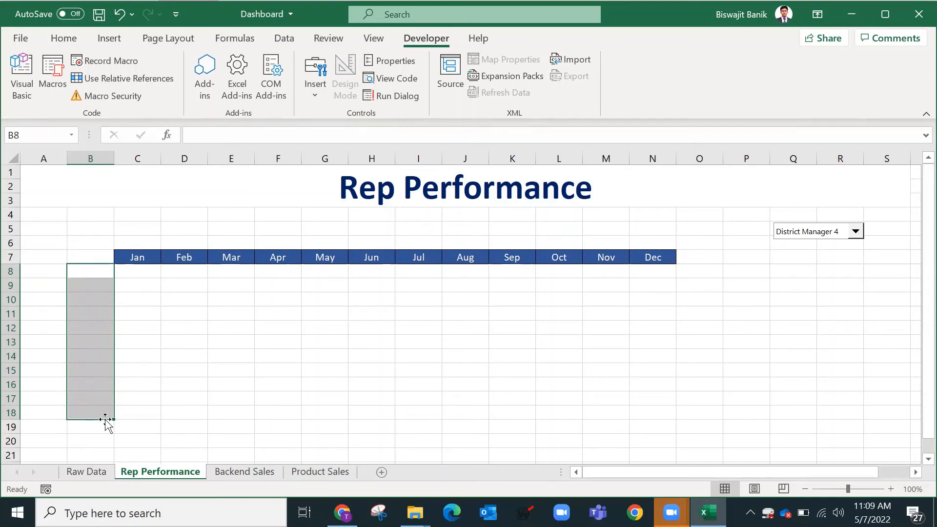
# Step: Insert two blank columns before the District managers column on the Raw Data sheet
pyautogui.click(101, 476)
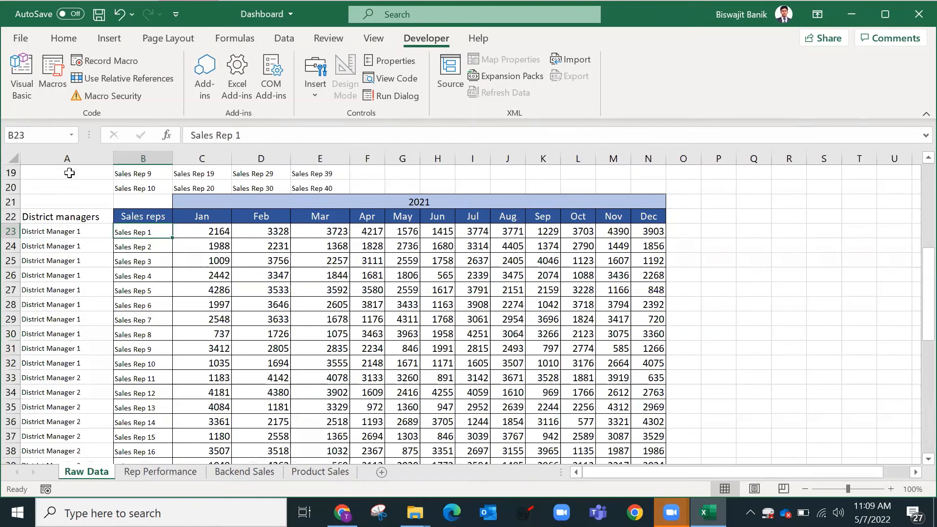
pyautogui.click(77, 154)
pyautogui.hotkey('ctrl', 'shift', '+')
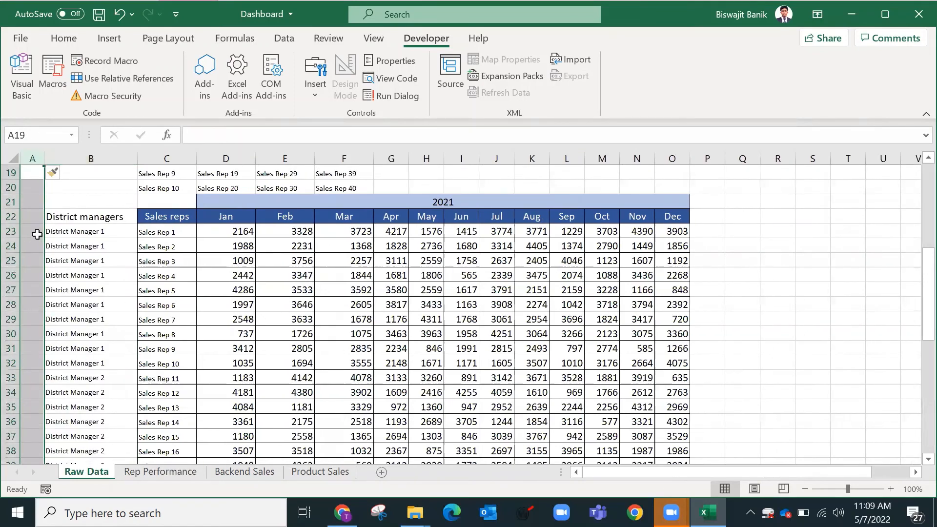
pyautogui.hotkey('ctrl', 'shift', '+')
# Step: Enter the header sl/no in B22, beside the District managers header
pyautogui.press('Down')
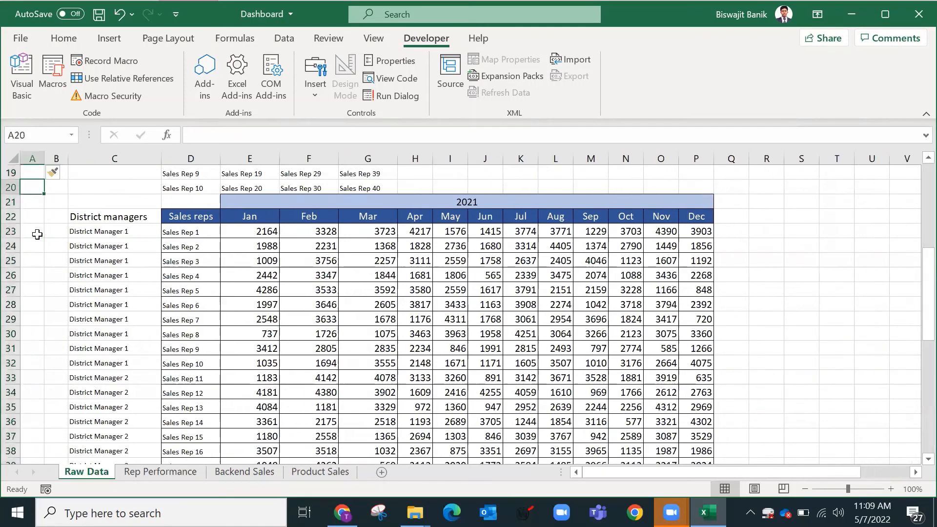
pyautogui.press('Right')
pyautogui.press('Down')
pyautogui.press('Down')
pyautogui.write('sl/')
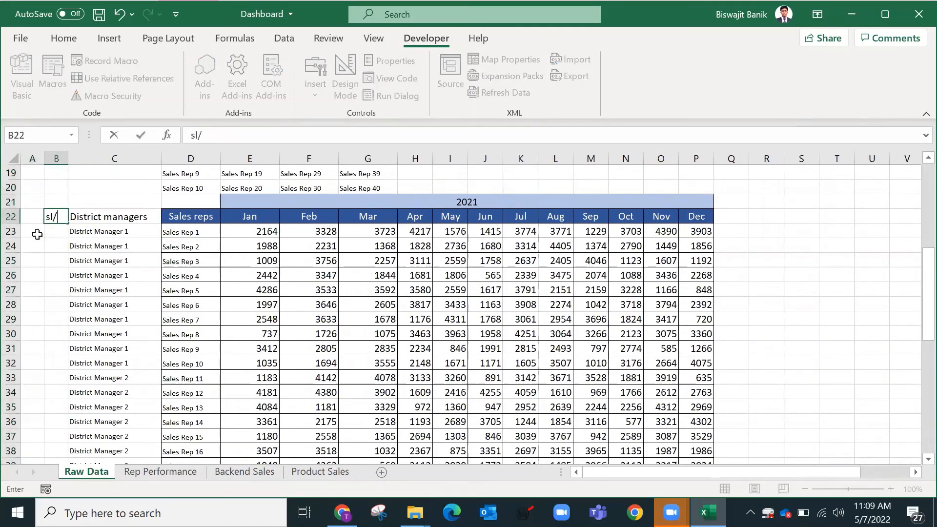
pyautogui.write('no')
pyautogui.press('Return')
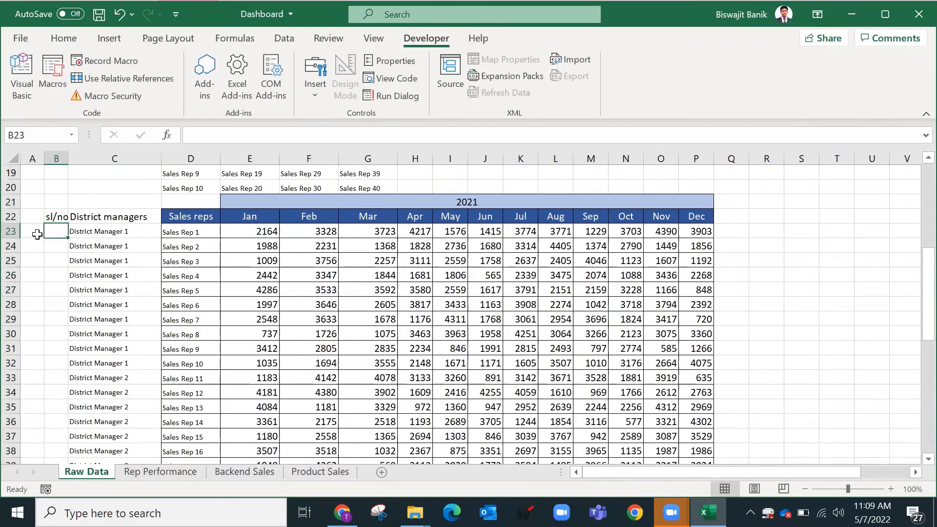
# Step: Start the serial numbering with 1 in B23 and the formula =B23+1 in B24
pyautogui.write('1')
pyautogui.press('Return')
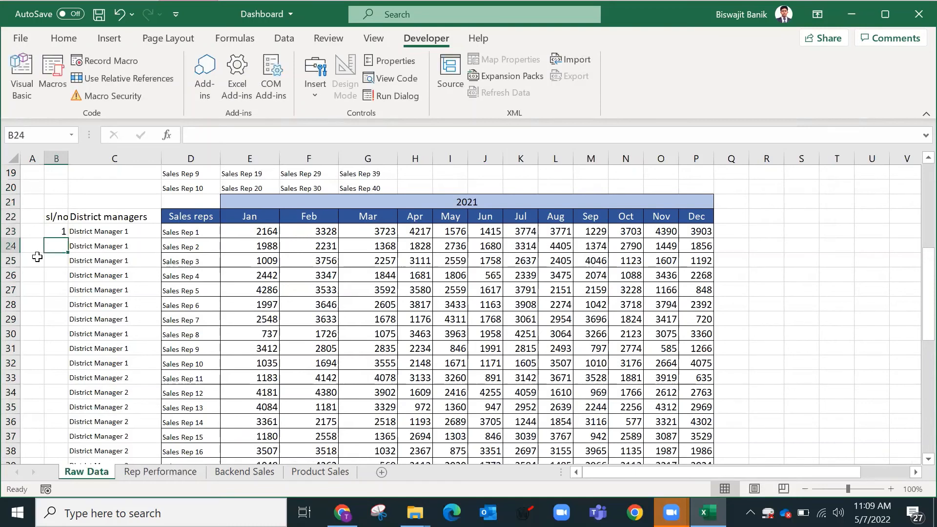
pyautogui.write('=')
pyautogui.press('Up')
pyautogui.write('+')
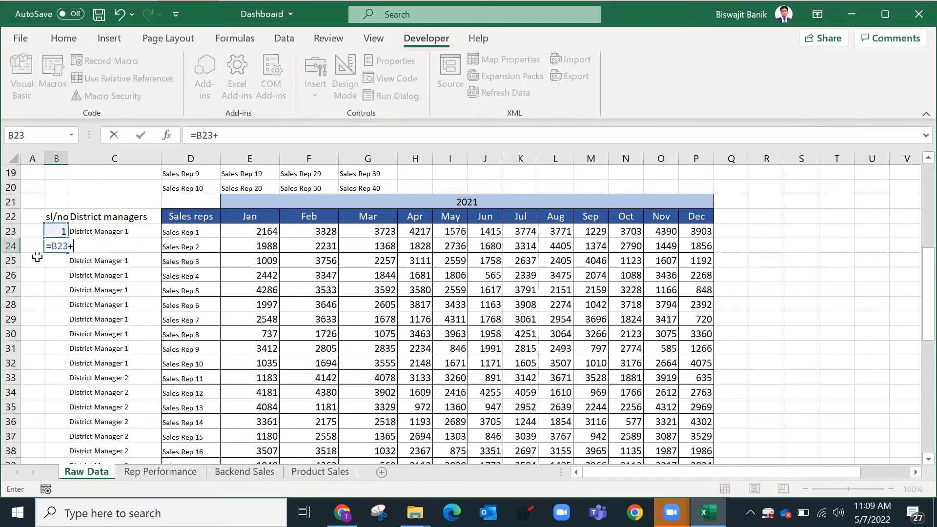
pyautogui.write('1')
pyautogui.press('Return')
pyautogui.click(58, 247)
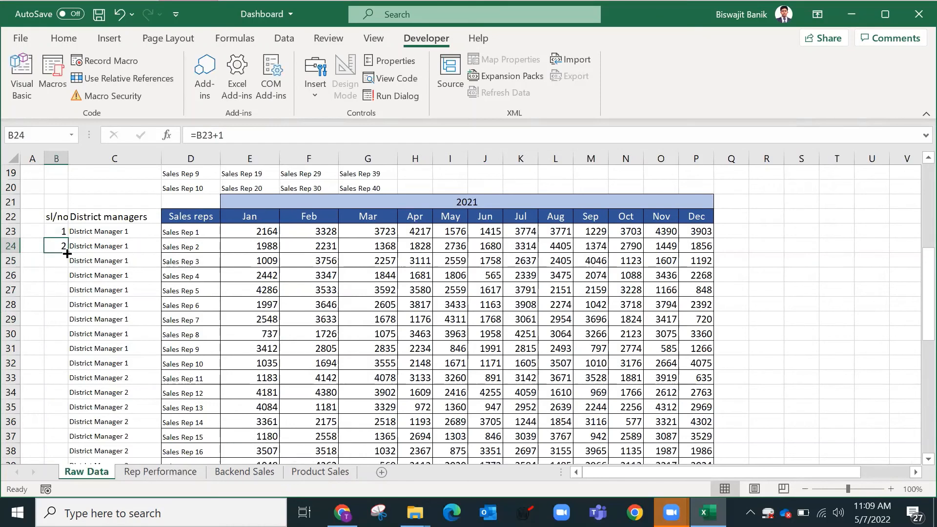
# Step: Fill the serial numbers down to 10 in B32 and copy the 1 to 10 block to the District Manager 2 rows from B33
pyautogui.moveTo(68, 253); pyautogui.dragTo(72, 366)
pyautogui.moveTo(63, 228)
pyautogui.mouseDown()
pyautogui.moveTo(58, 367)
pyautogui.moveTo(58, 234)
pyautogui.mouseUp()
pyautogui.hotkey('ctrl', 'c')
pyautogui.doubleClick(56, 379)
pyautogui.click(57, 396)
pyautogui.hotkey('ctrl', 'c')
pyautogui.click(56, 378)
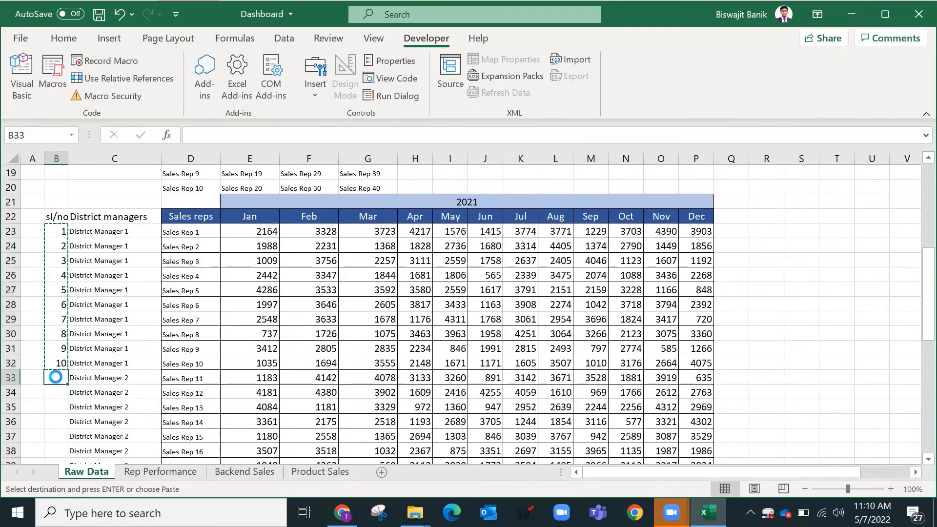
pyautogui.hotkey('ctrl', 'v')
# Step: Paste the 1 to 10 serial block at B43 for District Manager 3 and at B53 for District Manager 4
pyautogui.scroll(-3, 55, 361)
pyautogui.scroll(-2, 55, 309)
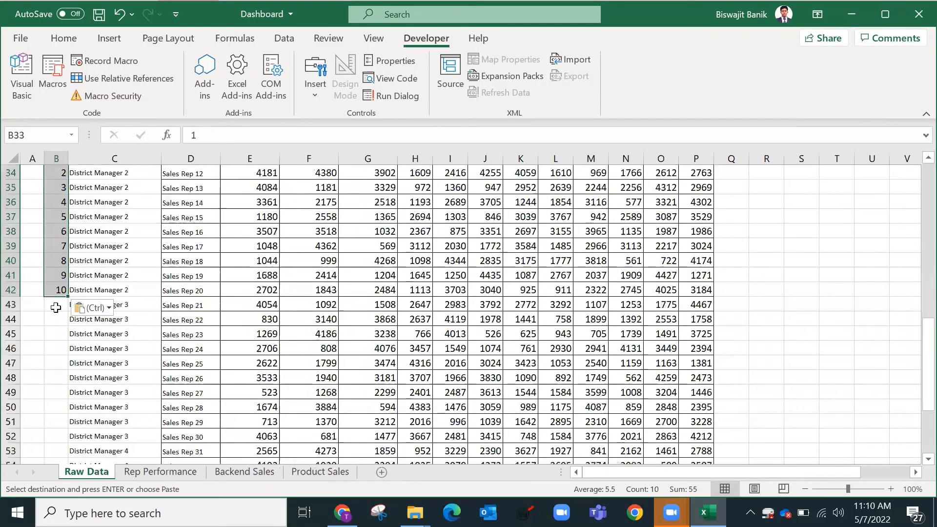
pyautogui.click(55, 306)
pyautogui.hotkey('ctrl', 'v')
pyautogui.scroll(-1, 58, 342)
pyautogui.click(57, 406)
pyautogui.hotkey('ctrl', 'v')
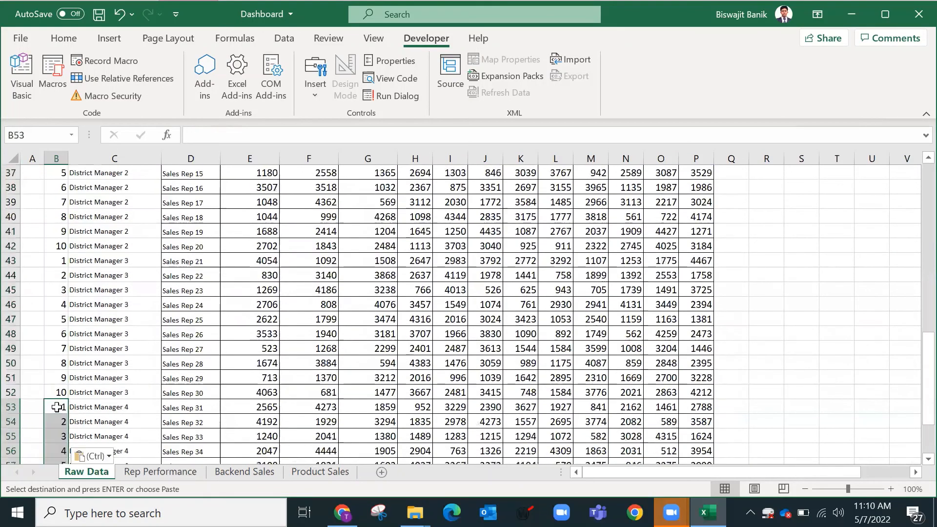
pyautogui.scroll(-5, 126, 344)
pyautogui.scroll(11, 35, 363)
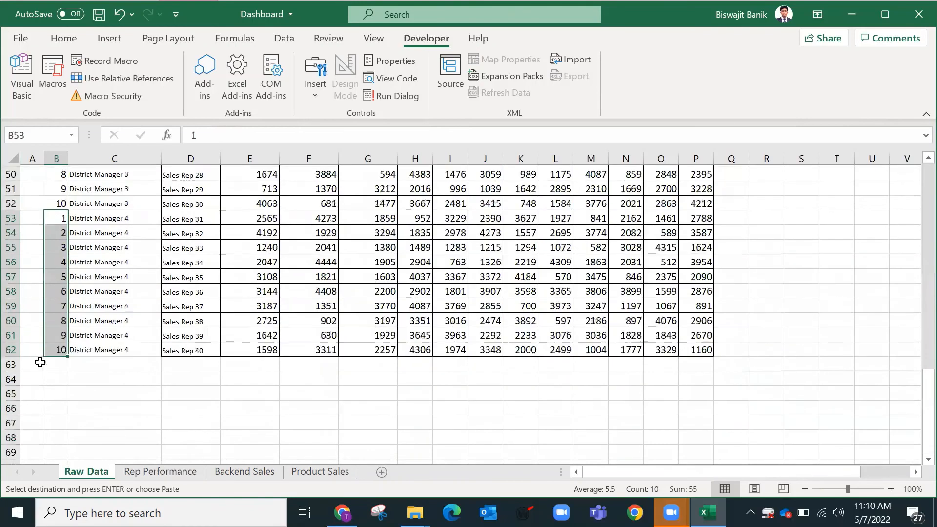
# Step: Try to build a lookup key in A23 with the formula =C23&A23
pyautogui.click(35, 232)
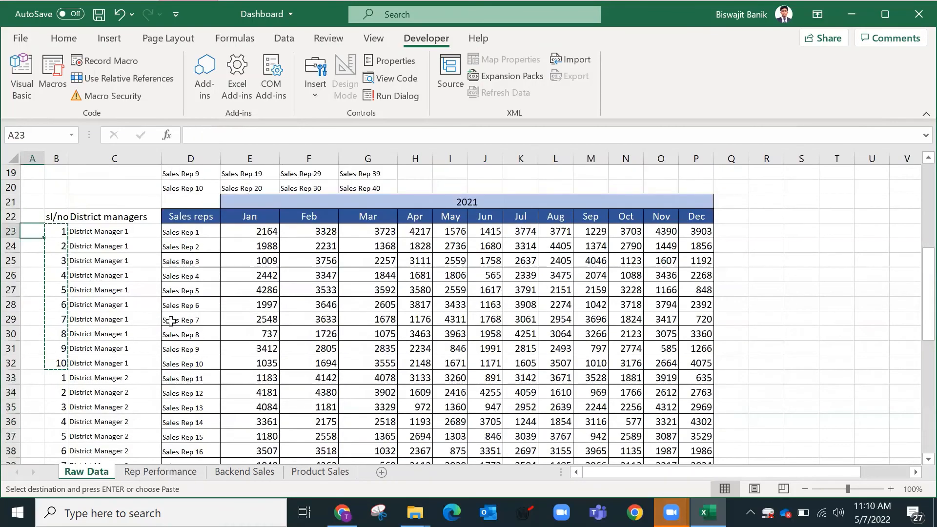
pyautogui.press('Escape')
pyautogui.write('=')
pyautogui.press('Right')
pyautogui.press('Right')
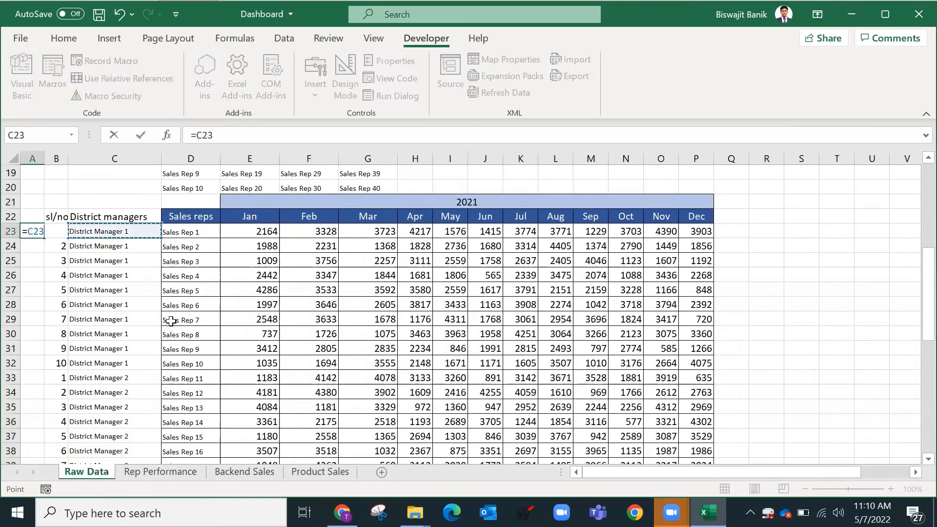
pyautogui.write('&')
pyautogui.press('Left')
pyautogui.press('Return')
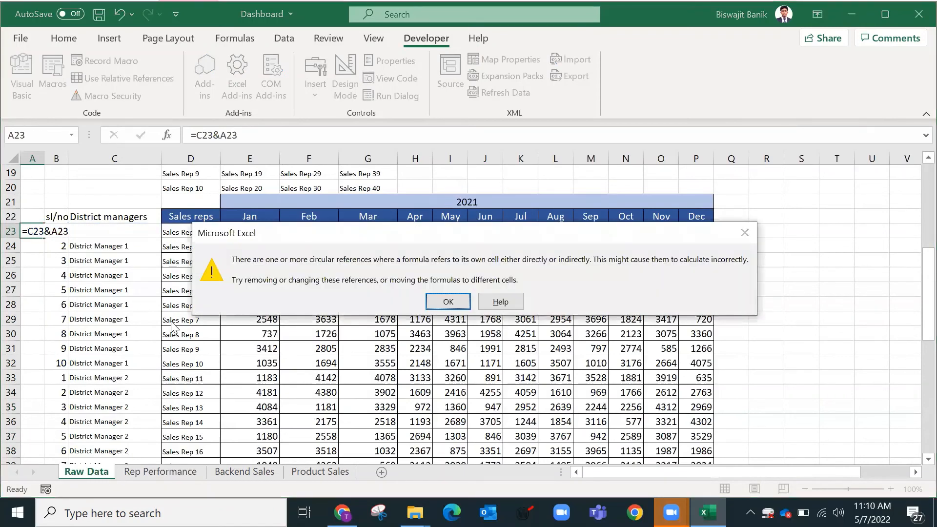
pyautogui.press('Return')
# Step: Re-enter the key formula in A23 as =C23&A23
pyautogui.press('Up')
pyautogui.write('=')
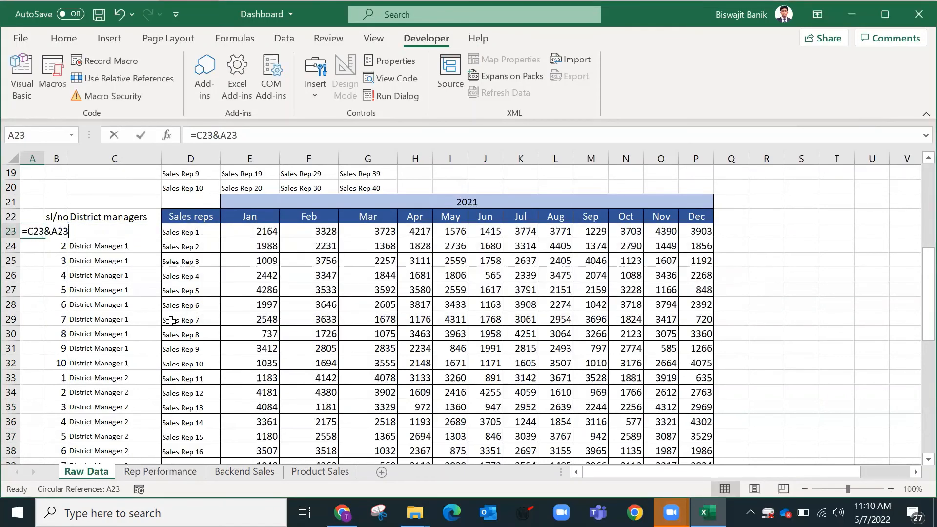
pyautogui.press('Right')
pyautogui.press('Right')
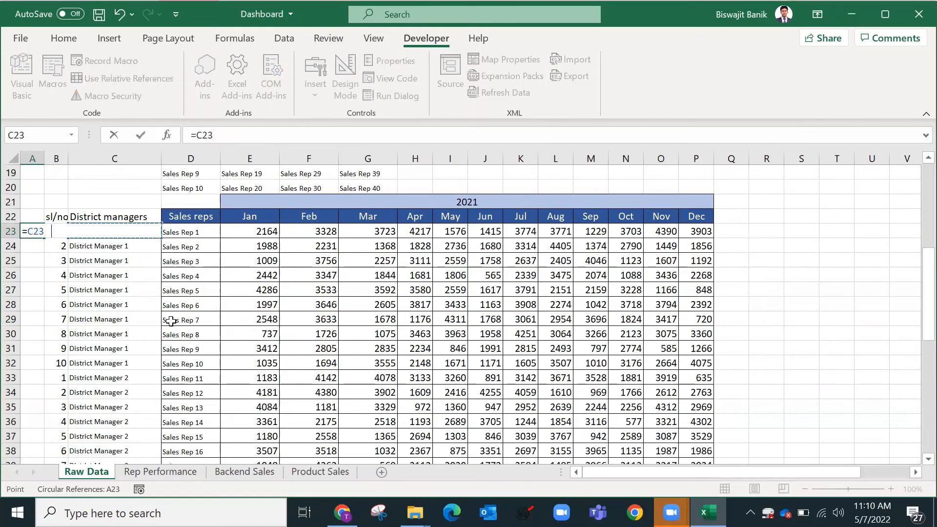
pyautogui.write('&')
pyautogui.press('Left')
pyautogui.press('Return')
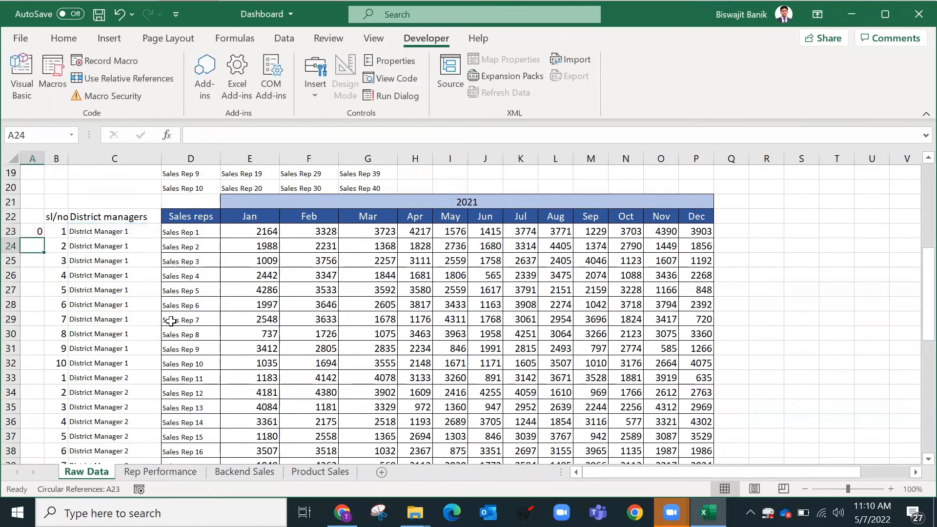
# Step: Widen column A and correct the key formula in A23 to =C23&B23
pyautogui.press('Up')
pyautogui.moveTo(43, 161); pyautogui.dragTo(106, 161)
pyautogui.click(254, 135)
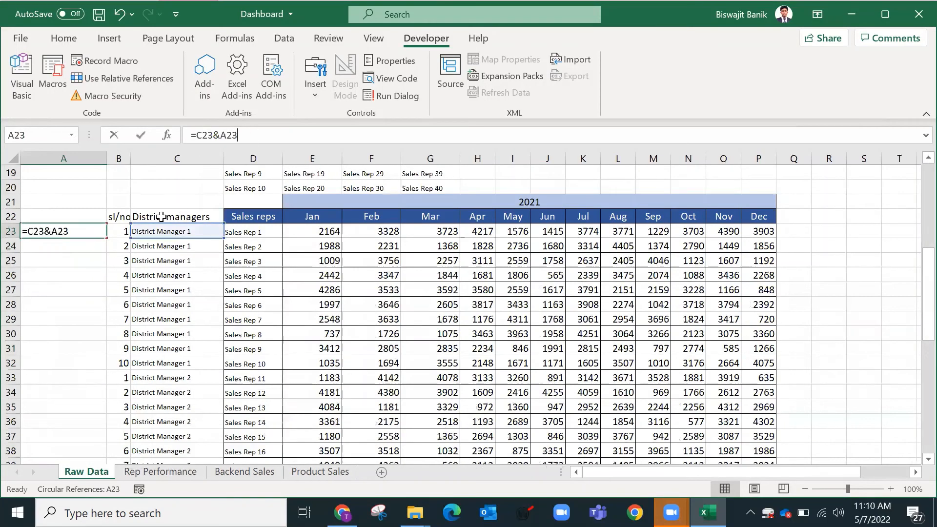
pyautogui.moveTo(222, 135); pyautogui.dragTo(256, 136)
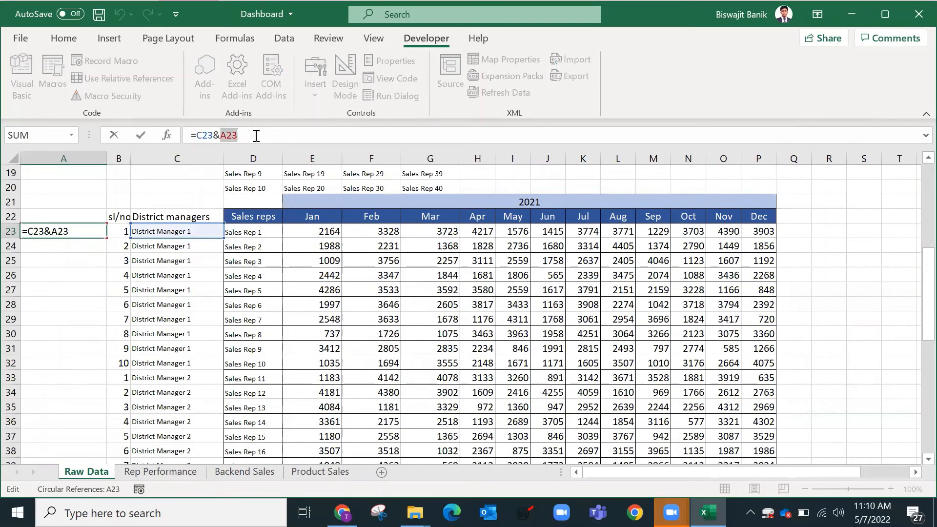
pyautogui.press('BackSpace')
pyautogui.click(118, 231)
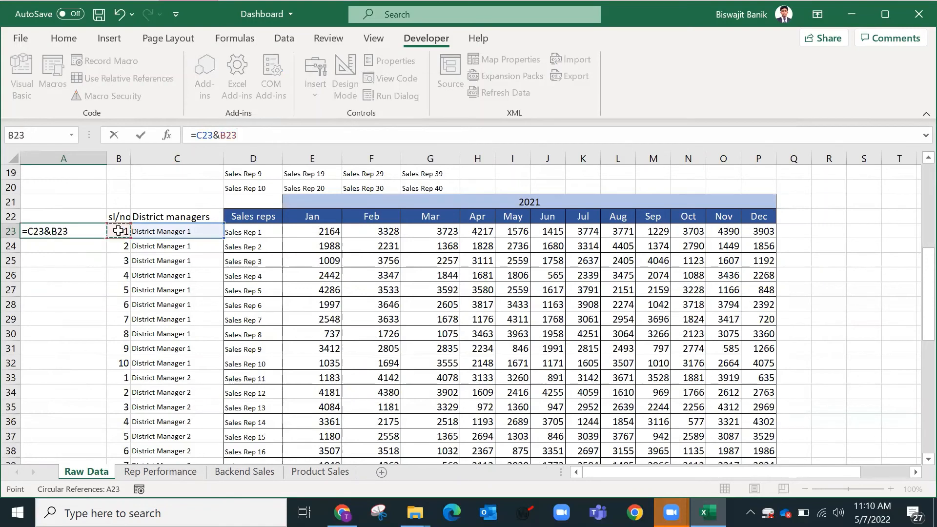
pyautogui.press('Return')
pyautogui.click(96, 228)
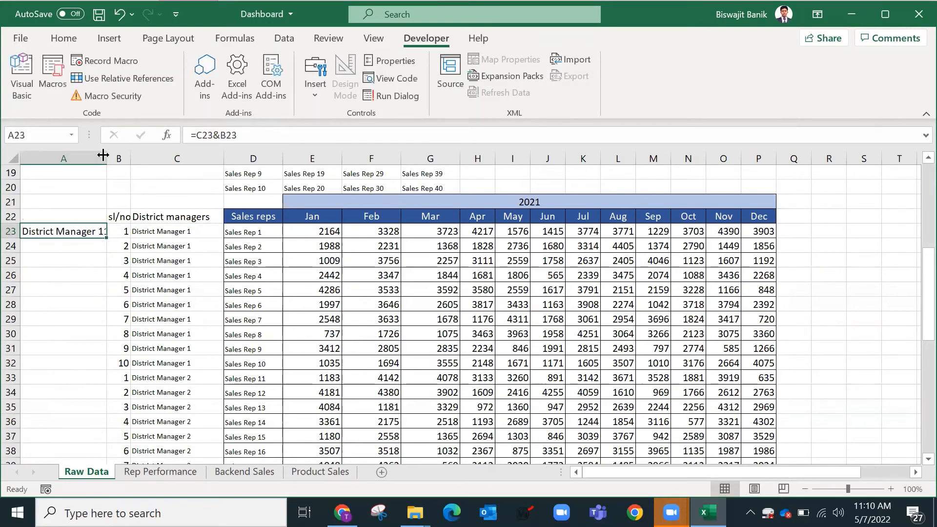
# Step: Widen column A to fit the keys and fill the A23 key formula down beside all the sales rep rows
pyautogui.moveTo(107, 158); pyautogui.dragTo(115, 364)
pyautogui.doubleClick(125, 238)
pyautogui.scroll(-4, 95, 288)
pyautogui.moveTo(108, 202); pyautogui.dragTo(113, 318)
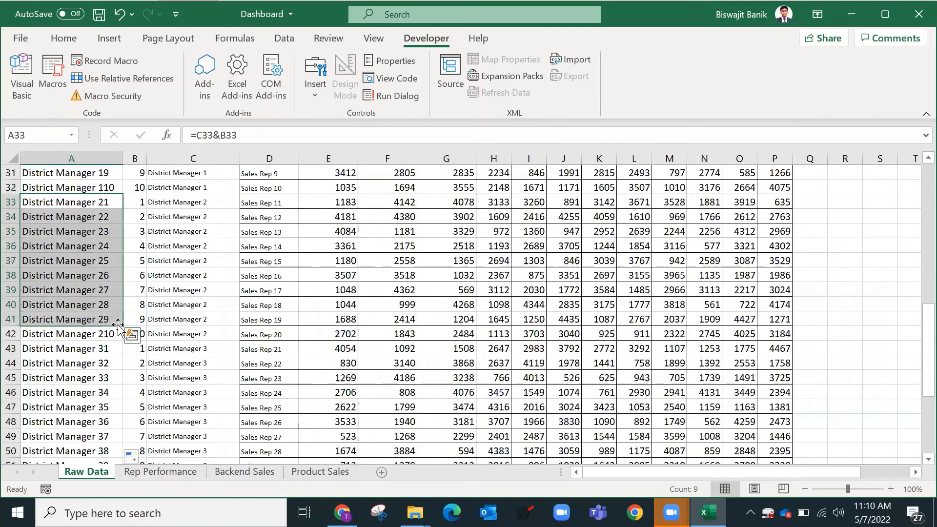
# Step: On Rep Performance, number A8:A17 from 1 to 10 with 1 in A8 and =A8+1 filled down from A9
pyautogui.click(181, 472)
pyautogui.click(86, 271)
pyautogui.click(57, 268)
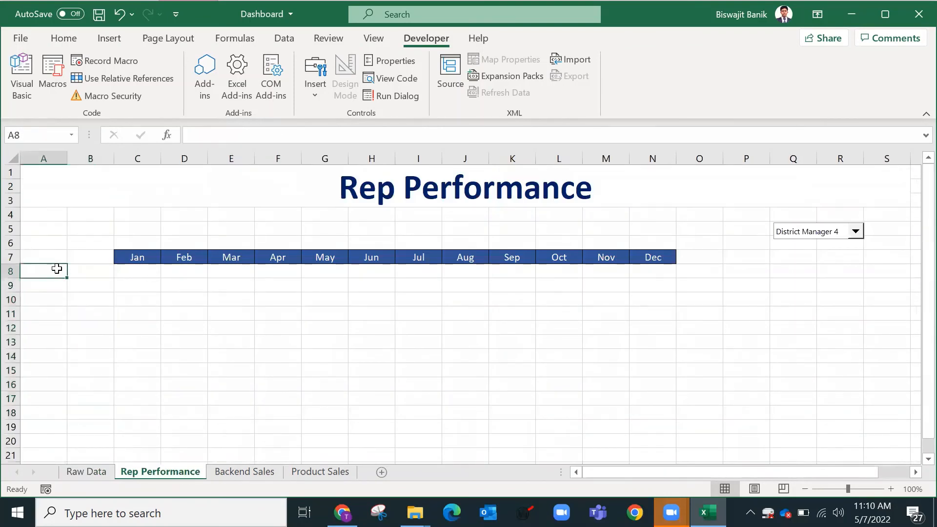
pyautogui.write('1')
pyautogui.press('Return')
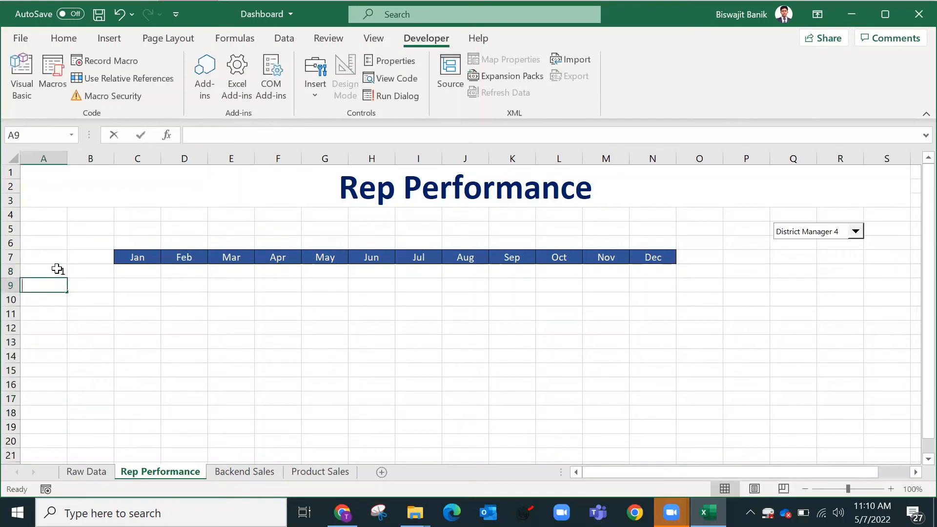
pyautogui.write('=')
pyautogui.click(57, 269)
pyautogui.write('+1')
pyautogui.press('Return')
pyautogui.click(57, 269)
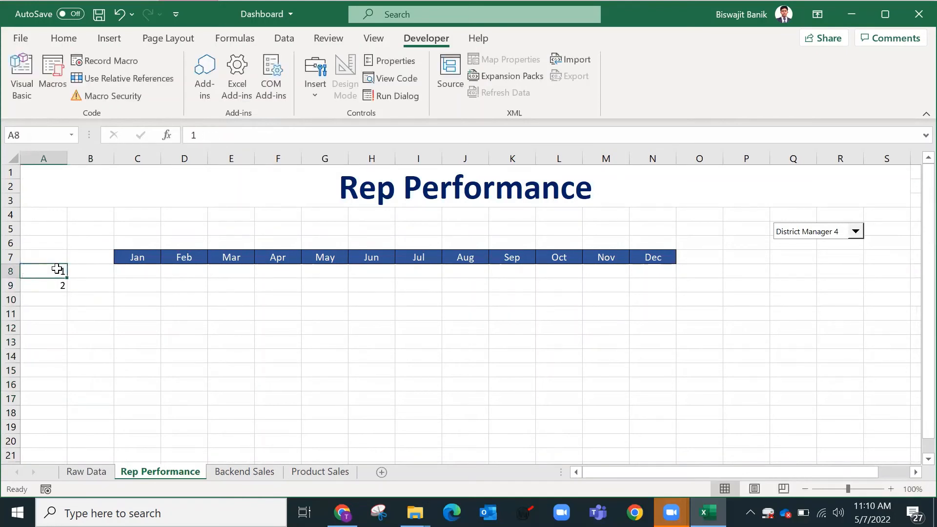
pyautogui.click(59, 286)
pyautogui.moveTo(67, 292); pyautogui.dragTo(56, 409)
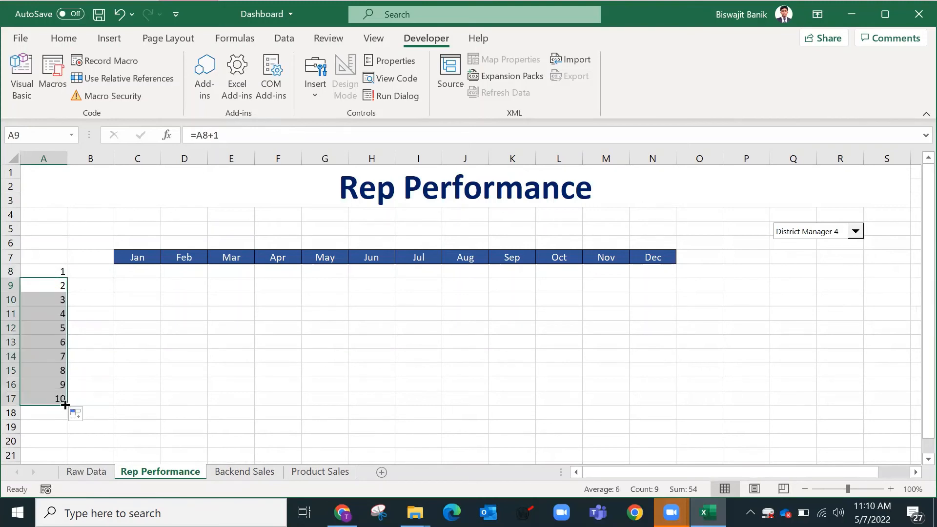
# Step: Enter ='Raw Data'!$M$8&'Rep Performance'!A8 in B8 and fill it down to B17
pyautogui.click(82, 269)
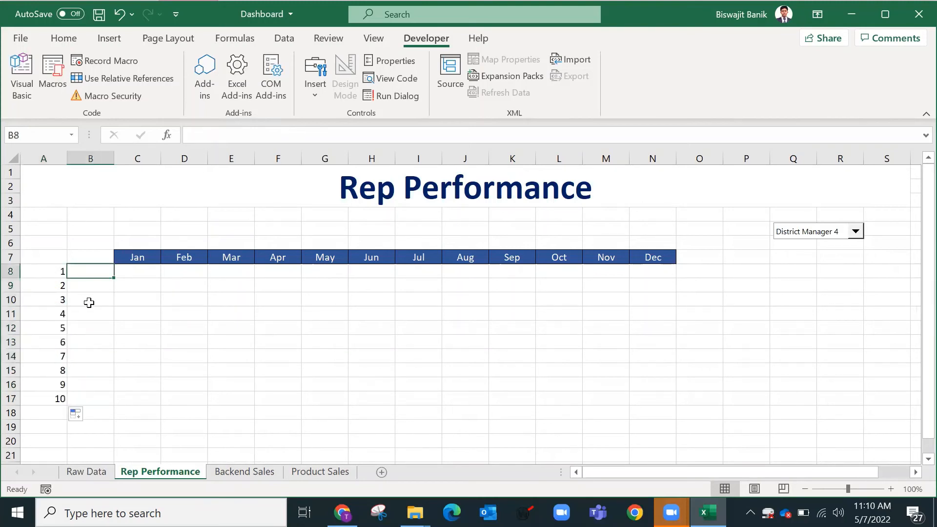
pyautogui.write('=')
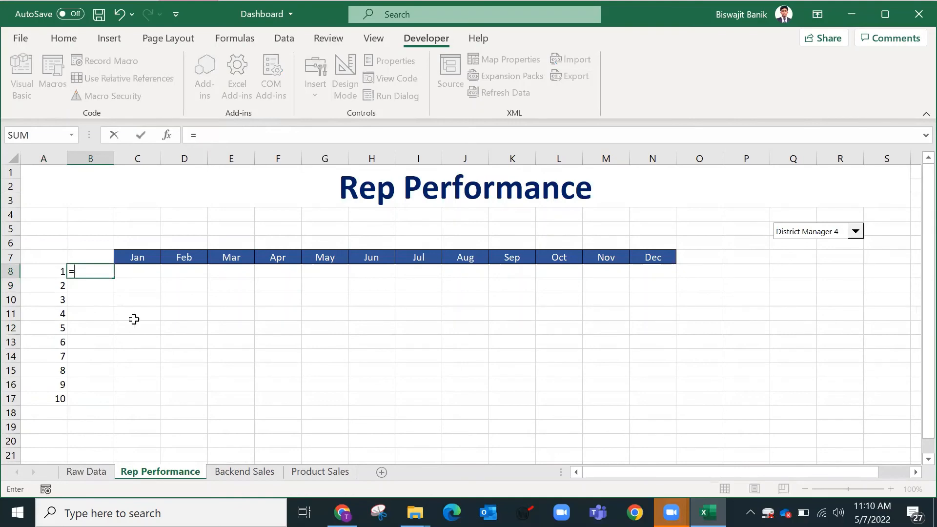
pyautogui.click(87, 471)
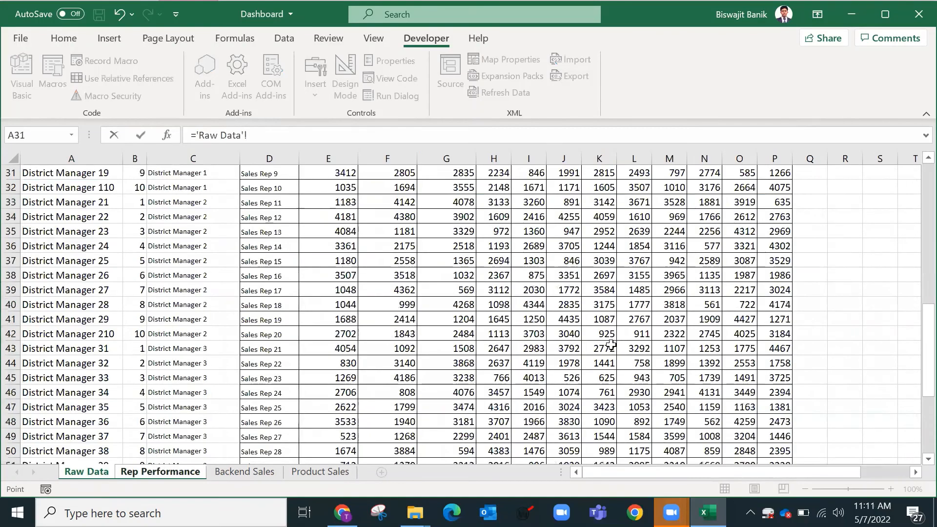
pyautogui.scroll(9, 611, 345)
pyautogui.click(670, 221)
pyautogui.scroll(1, 664, 259)
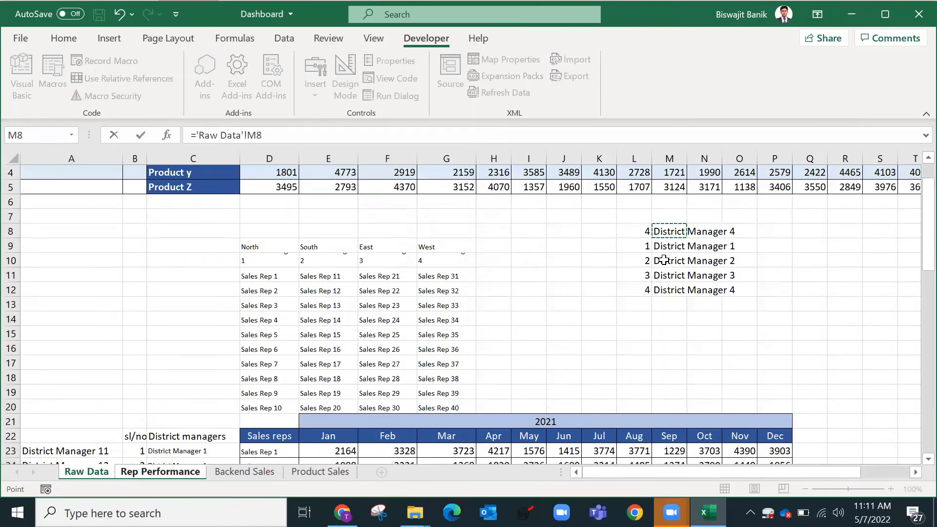
pyautogui.press('F4')
pyautogui.write('&')
pyautogui.click(187, 470)
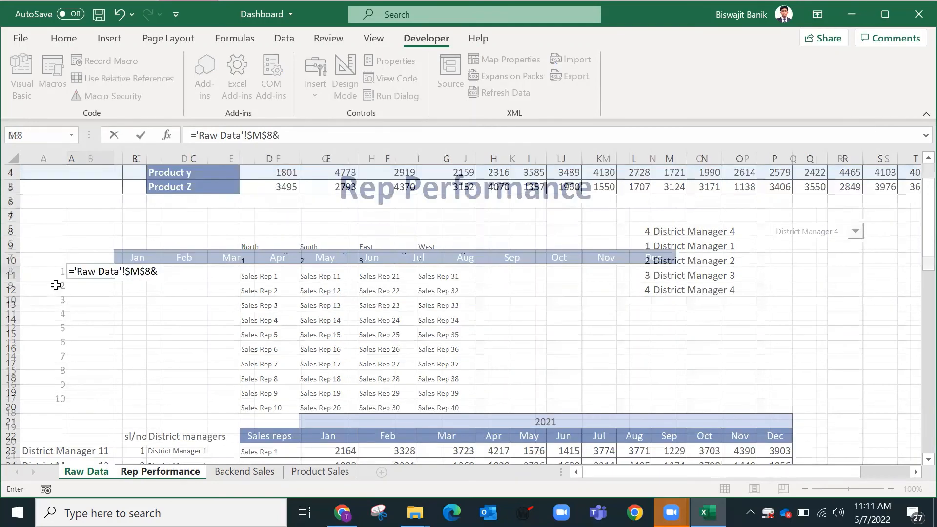
pyautogui.click(52, 271)
pyautogui.press('Return')
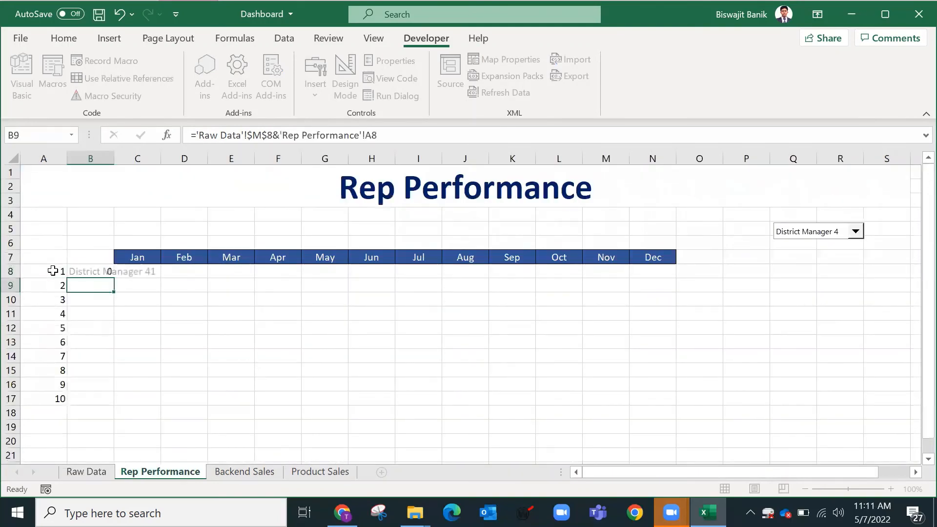
pyautogui.click(103, 272)
pyautogui.doubleClick(114, 278)
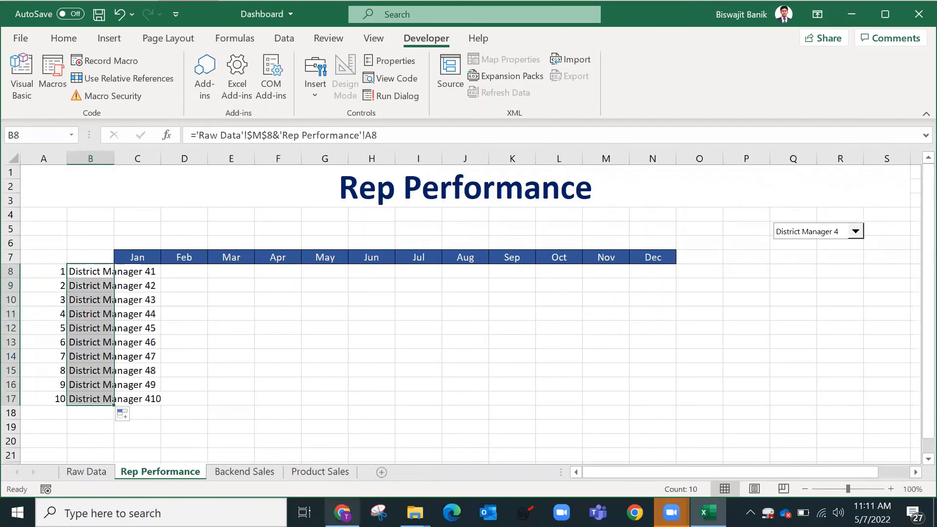
# Step: Select District Manager 1 as the manager on Rep Performance and compare its keys with A23:A32 on Raw Data
pyautogui.click(855, 232)
pyautogui.click(839, 246)
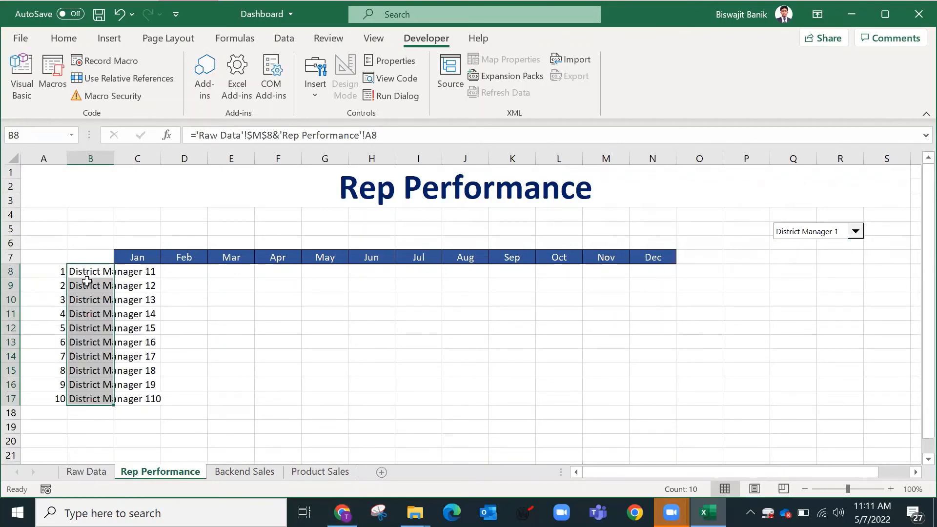
pyautogui.click(86, 476)
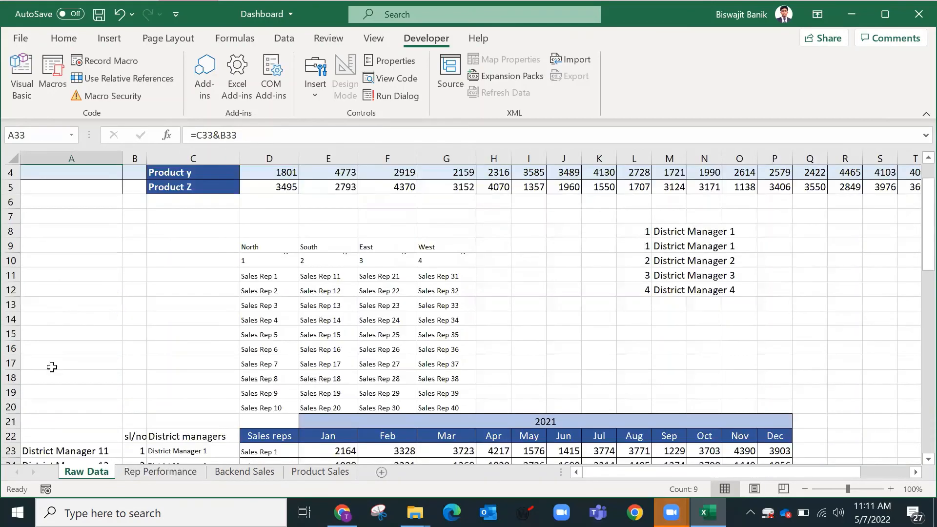
pyautogui.scroll(-1, 55, 379)
pyautogui.scroll(-4, 109, 270)
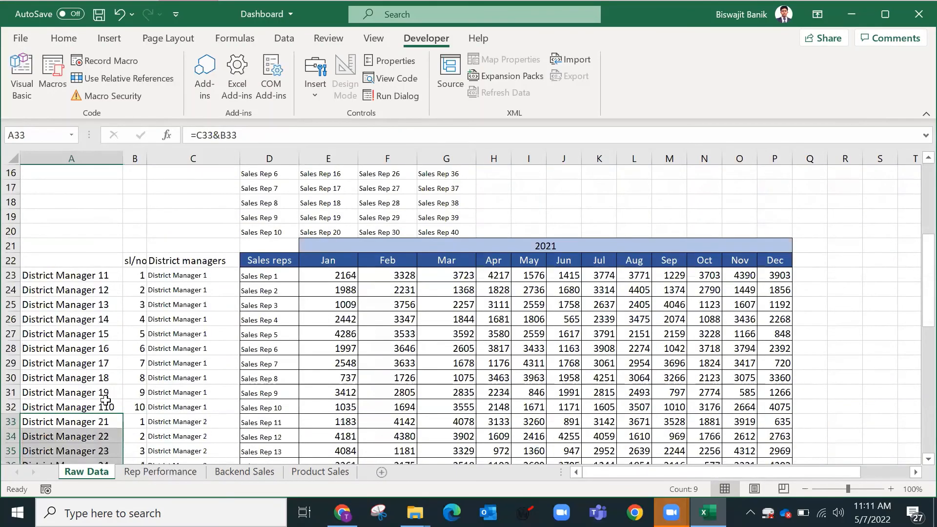
pyautogui.moveTo(72, 275); pyautogui.dragTo(104, 404)
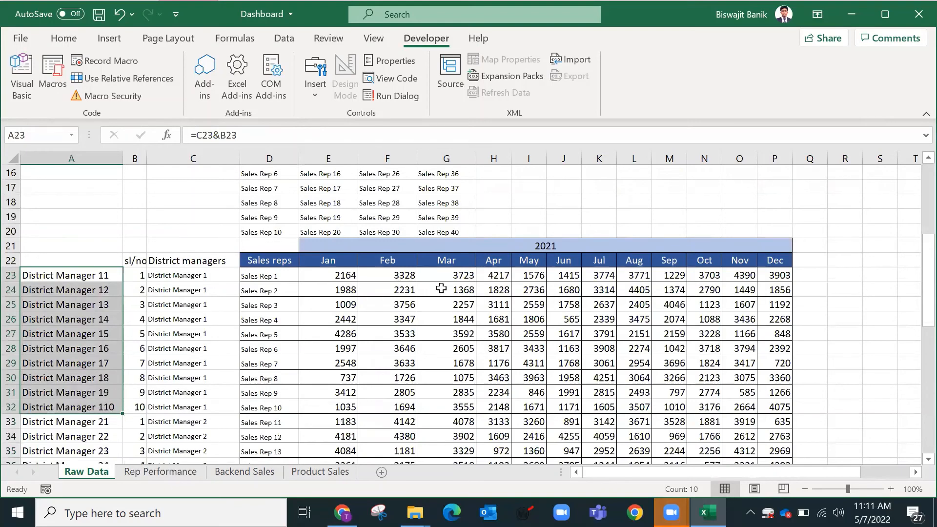
# Step: In C8 of Rep Performance, start a VLOOKUP of $B8 in the table range 'Raw Data'!$A$23:$P$62
pyautogui.click(160, 472)
pyautogui.click(134, 272)
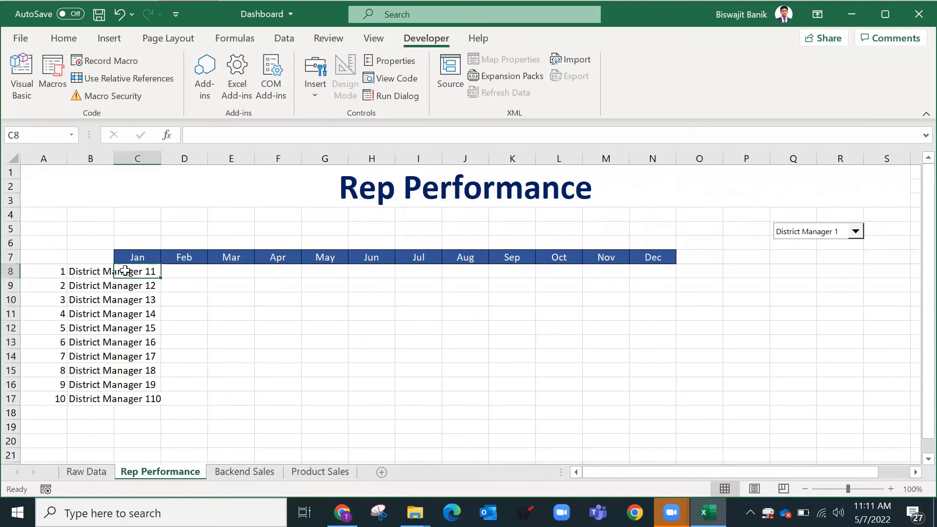
pyautogui.write('=VLOOKUP(')
pyautogui.press('Left')
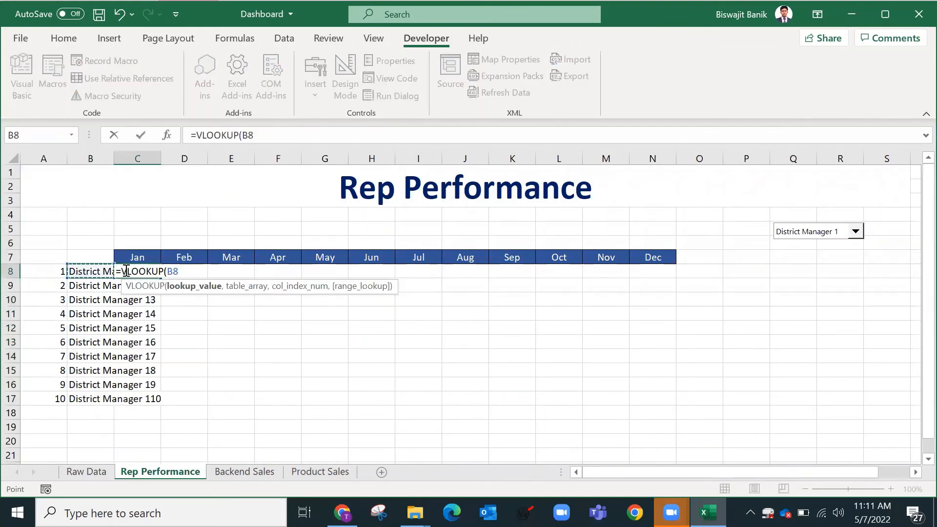
pyautogui.press('F4')
pyautogui.press('F4')
pyautogui.press('F4')
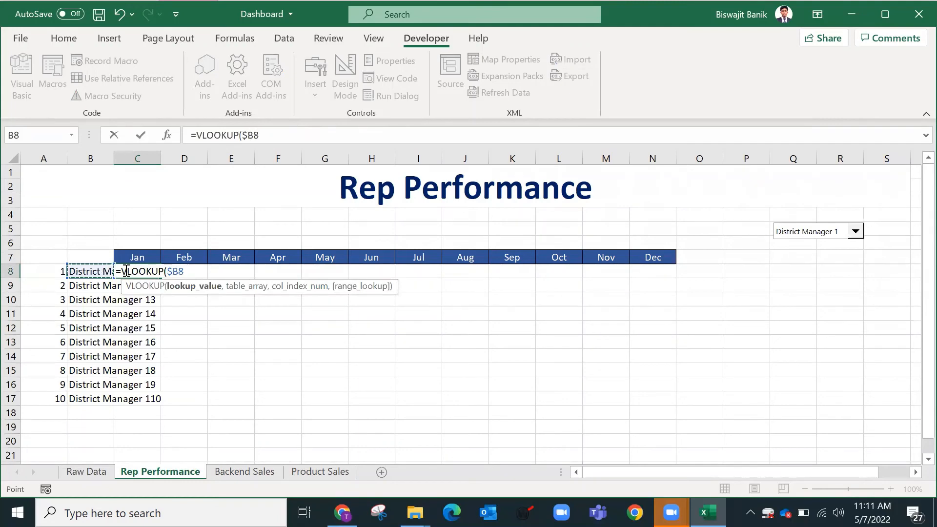
pyautogui.write(',')
pyautogui.moveTo(92, 461); pyautogui.dragTo(91, 472)
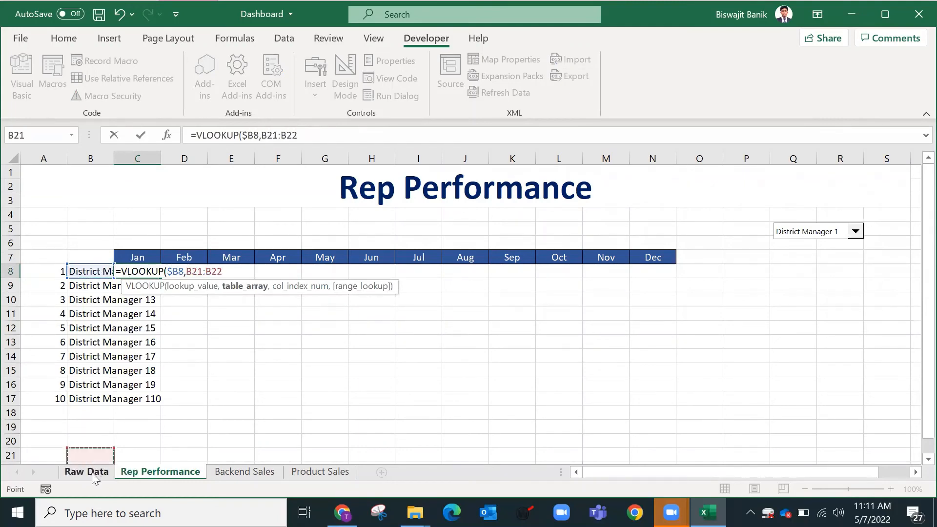
pyautogui.click(86, 471)
pyautogui.click(59, 273)
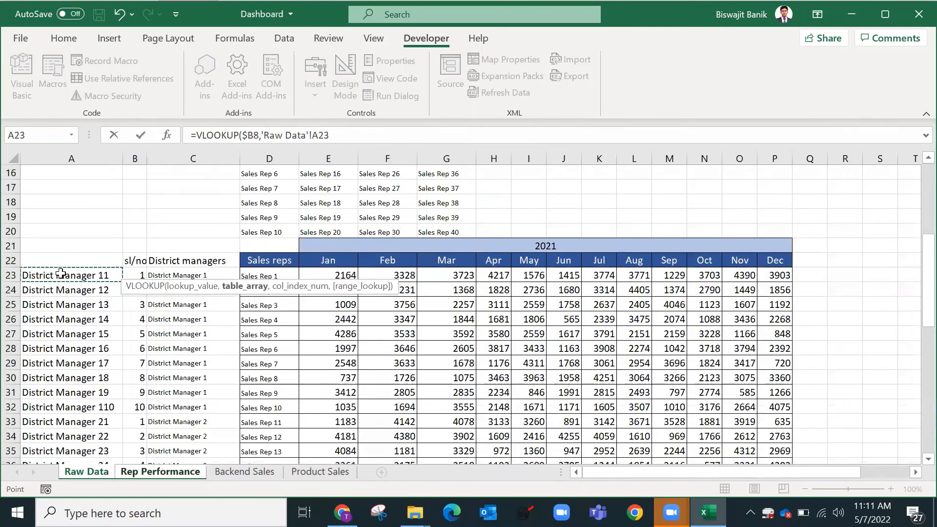
pyautogui.hotkey('ctrl', 'shift', 'Right')
pyautogui.hotkey('ctrl', 'shift', 'Down')
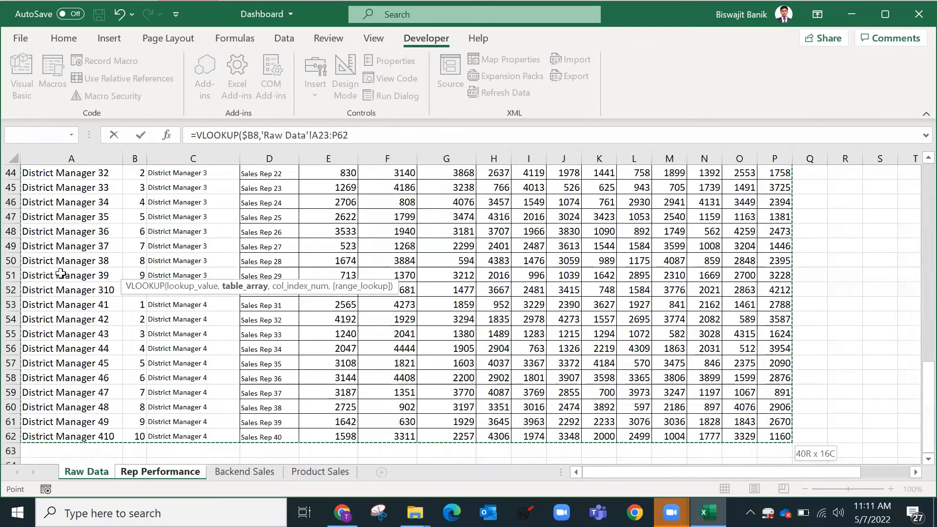
pyautogui.press('F4')
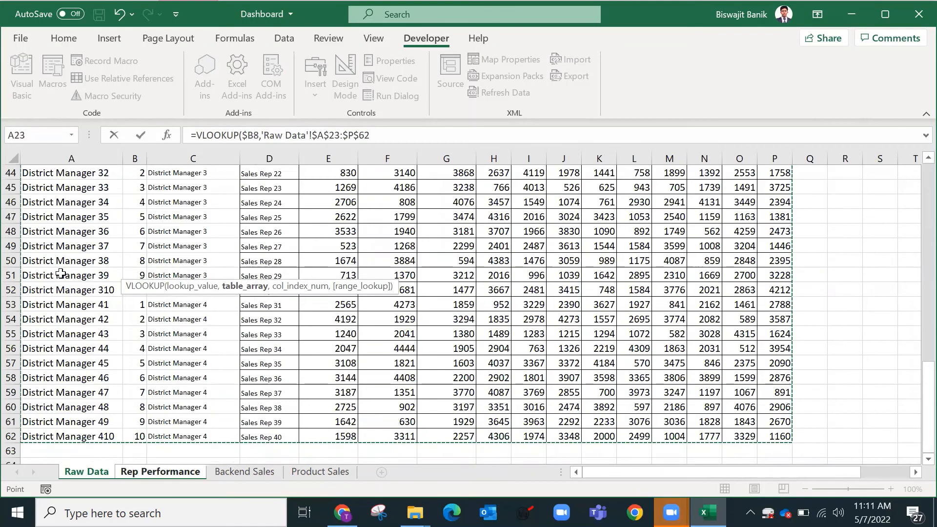
# Step: Complete the C8 formula with column index MATCH('Rep Performance'!C$7,'Raw Data'!$A$22:$P$22,0) and range lookup 0
pyautogui.write(',ma')
pyautogui.press('Tab')
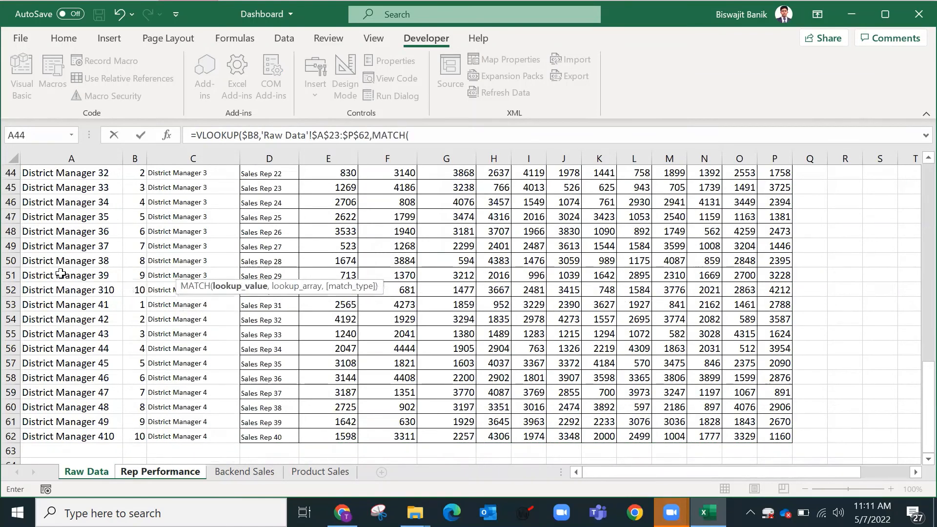
pyautogui.click(179, 472)
pyautogui.click(147, 255)
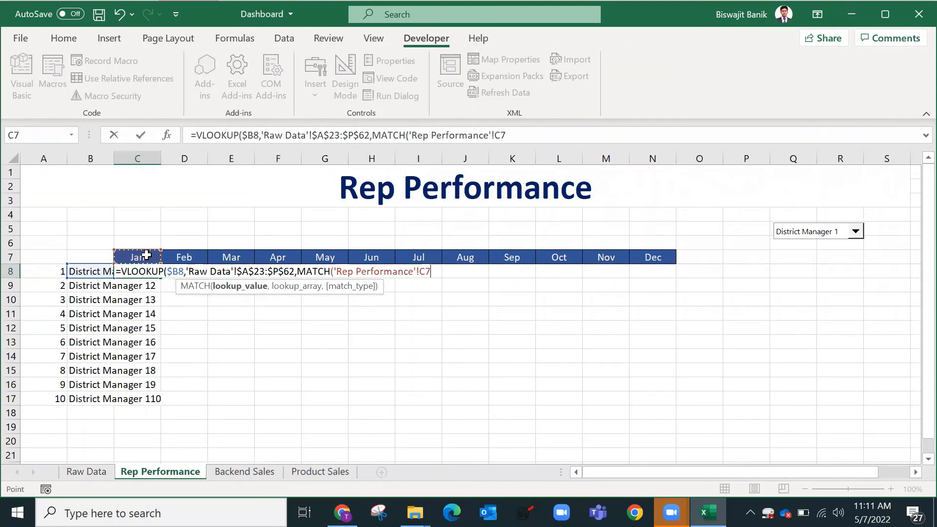
pyautogui.press('F4')
pyautogui.press('F4')
pyautogui.write(',')
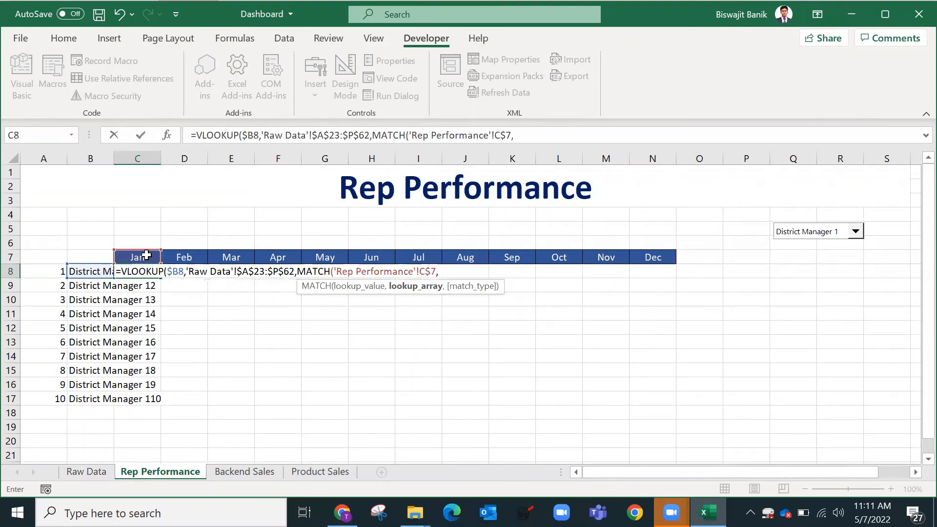
pyautogui.click(97, 472)
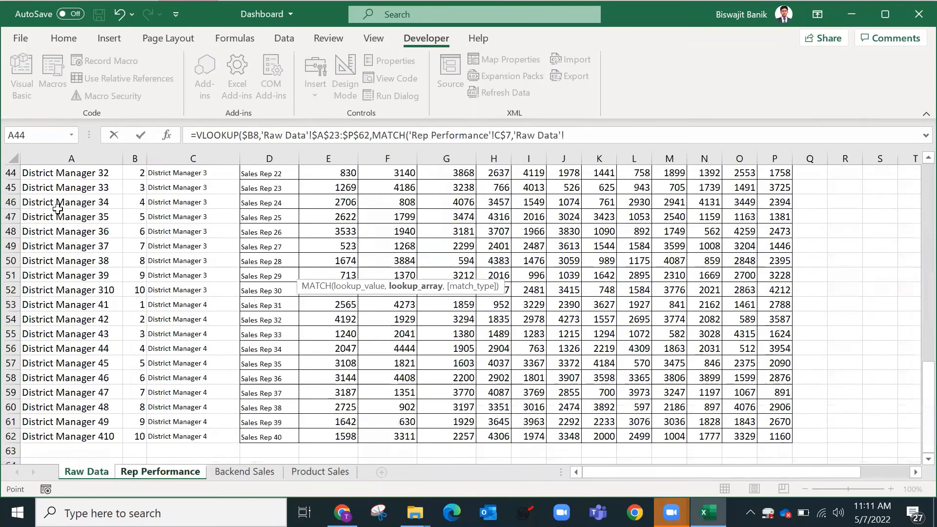
pyautogui.scroll(13, 61, 211)
pyautogui.scroll(-2, 165, 322)
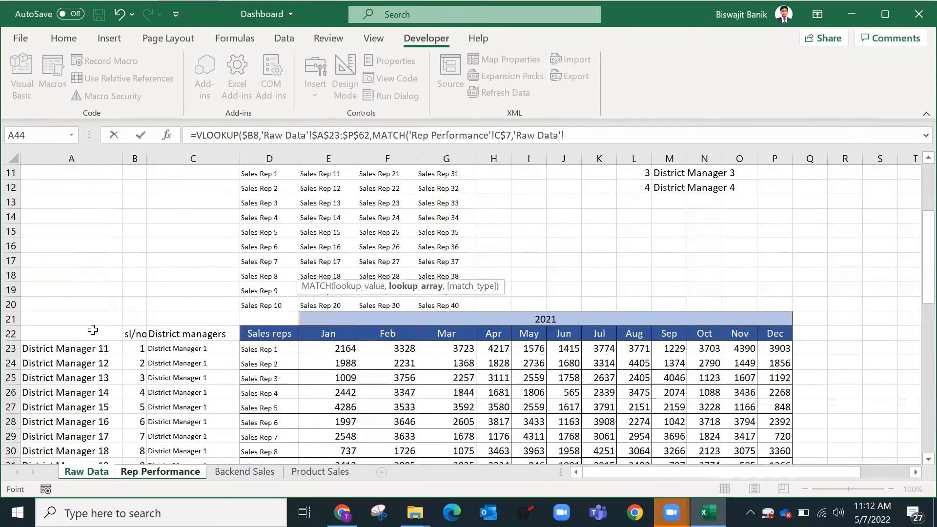
pyautogui.moveTo(93, 330); pyautogui.dragTo(112, 341)
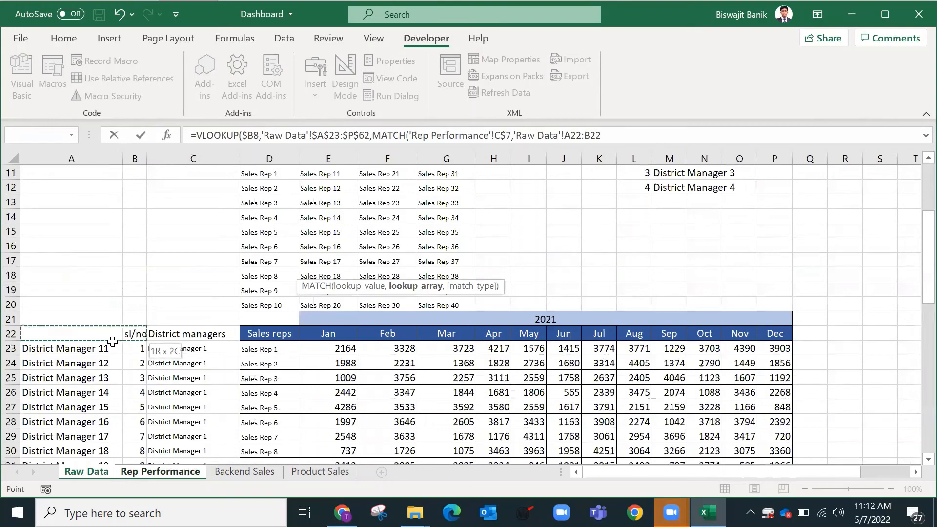
pyautogui.hotkey('ctrl', 'shift', 'Right')
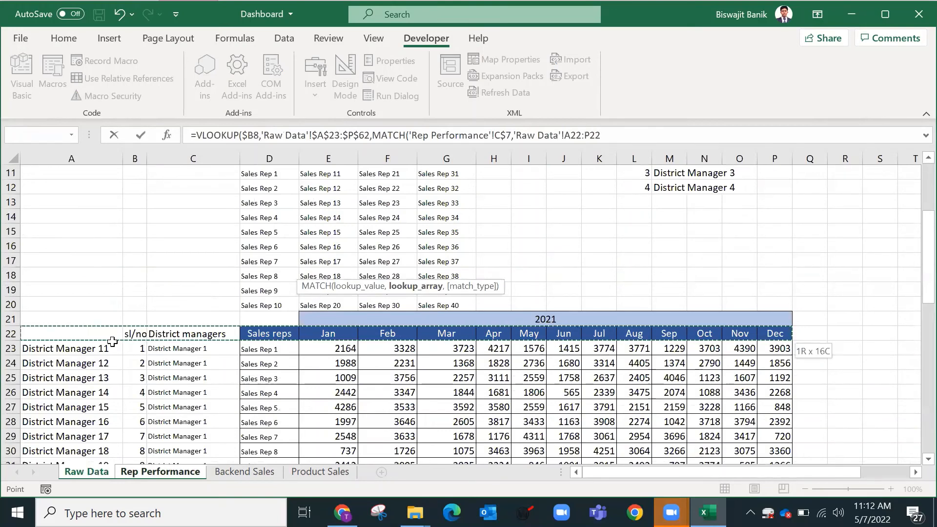
pyautogui.press('F4')
pyautogui.write(',')
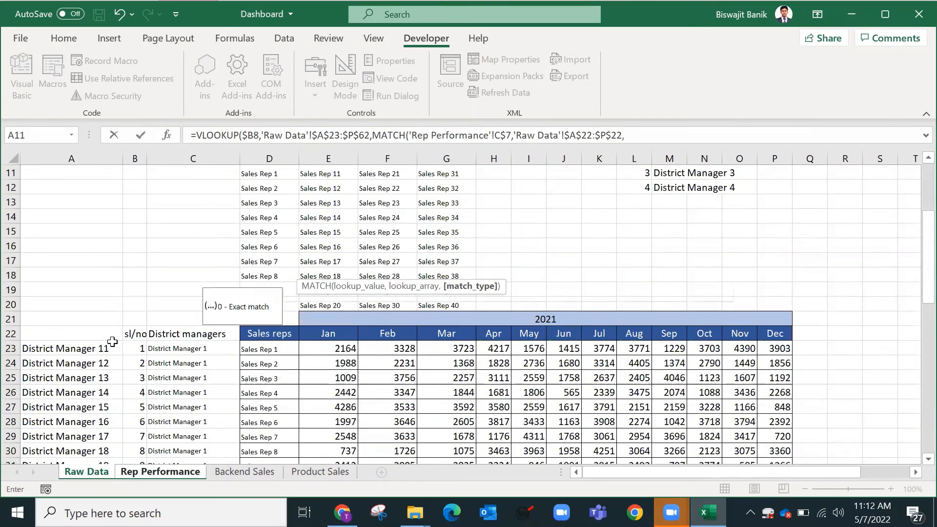
pyautogui.write('0),0')
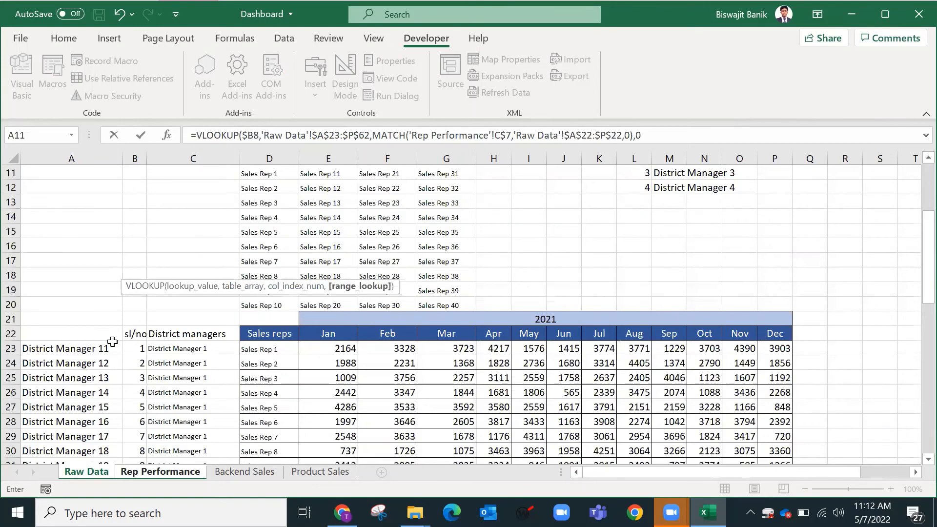
pyautogui.write(')')
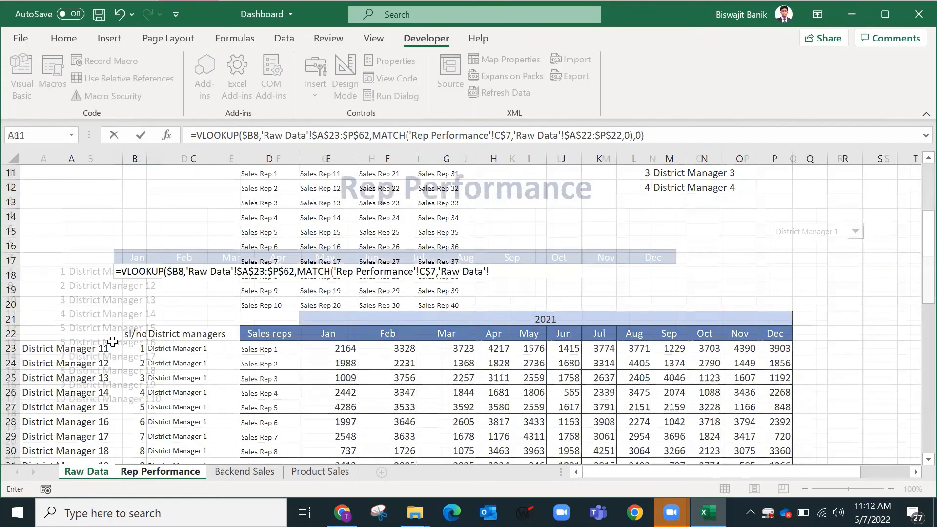
pyautogui.hotkey('ctrl', 'Return')
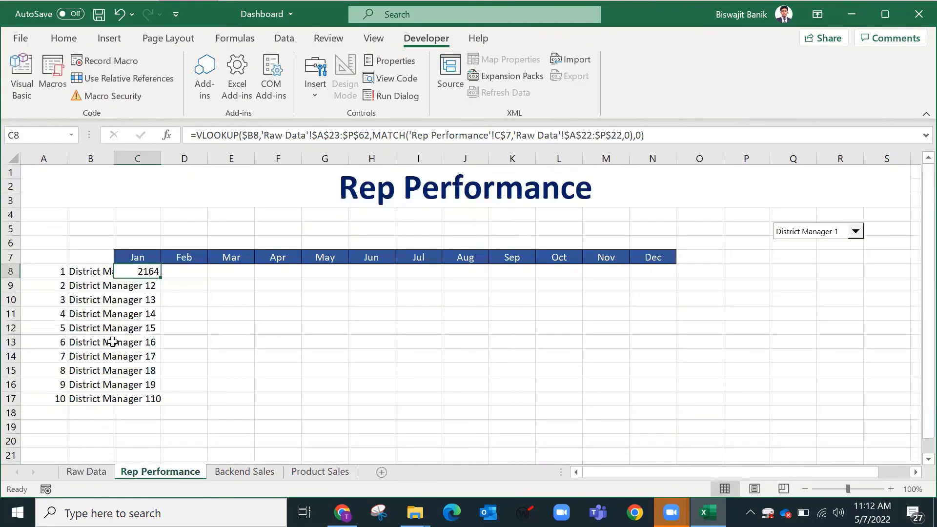
# Step: Fill the C8 lookup formula across row 8 through the Dec column, N8
pyautogui.press('Up')
pyautogui.hotkey('ctrl', 'Right')
pyautogui.press('Down')
pyautogui.hotkey('ctrl', 'shift', 'Left')
pyautogui.hotkey('ctrl', 'r')
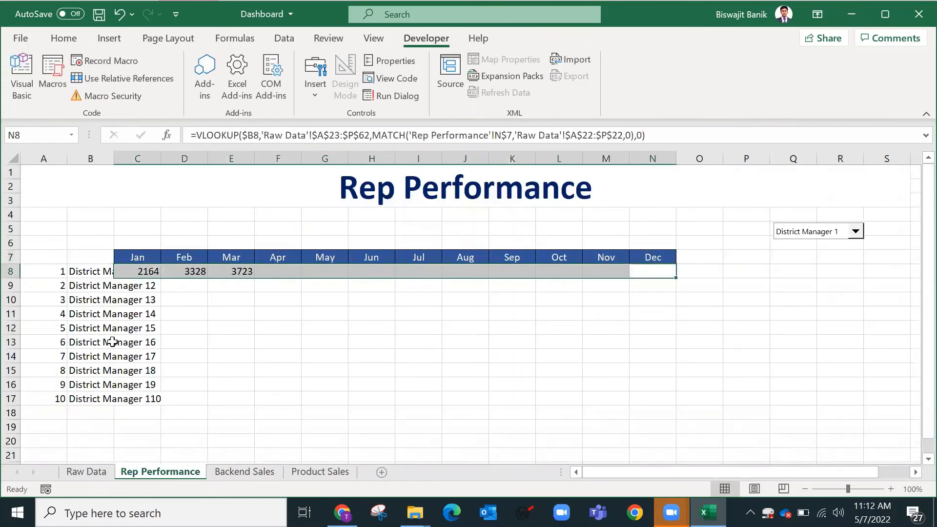
# Step: Fill the row 8 lookup formulas in C8:N8 down to row 17 for all ten reps
pyautogui.hotkey('shift', 'Down')
pyautogui.hotkey('shift', 'Down')
pyautogui.hotkey('shift', 'Down')
pyautogui.hotkey('shift', 'Down')
pyautogui.hotkey('shift', 'Down')
pyautogui.hotkey('shift', 'Down')
pyautogui.hotkey('shift', 'Down')
pyautogui.hotkey('shift', 'Down')
pyautogui.hotkey('shift', 'Down')
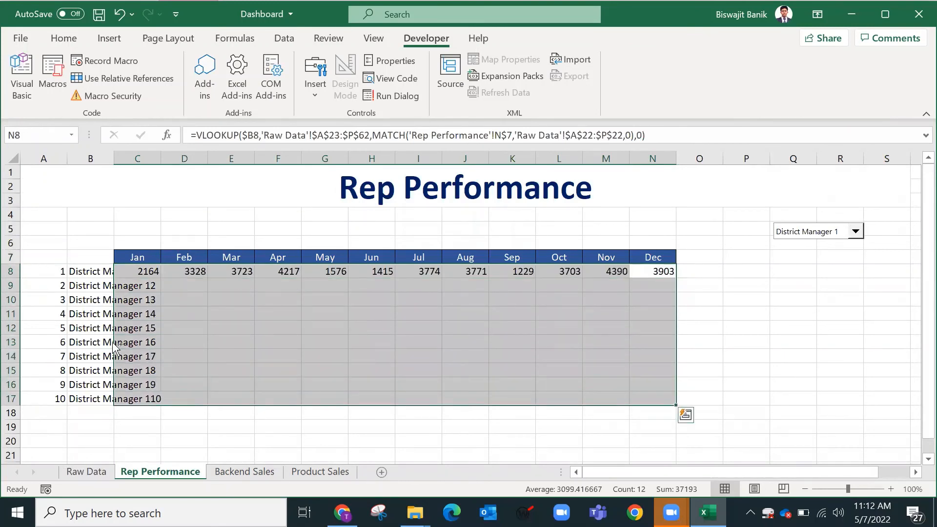
pyautogui.hotkey('ctrl', 'd')
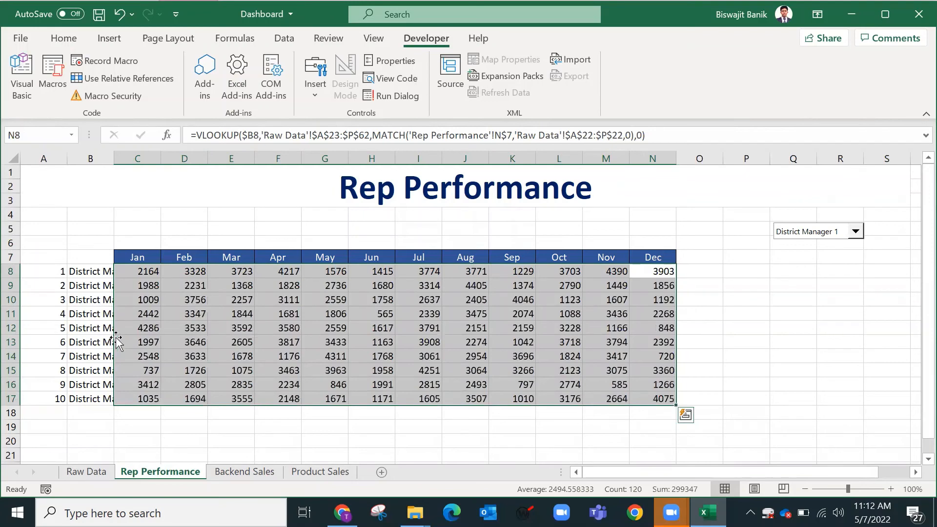
# Step: Compare the first rep's Jan and Dec values in row 8 with E23 and P23 on Raw Data
pyautogui.click(141, 269)
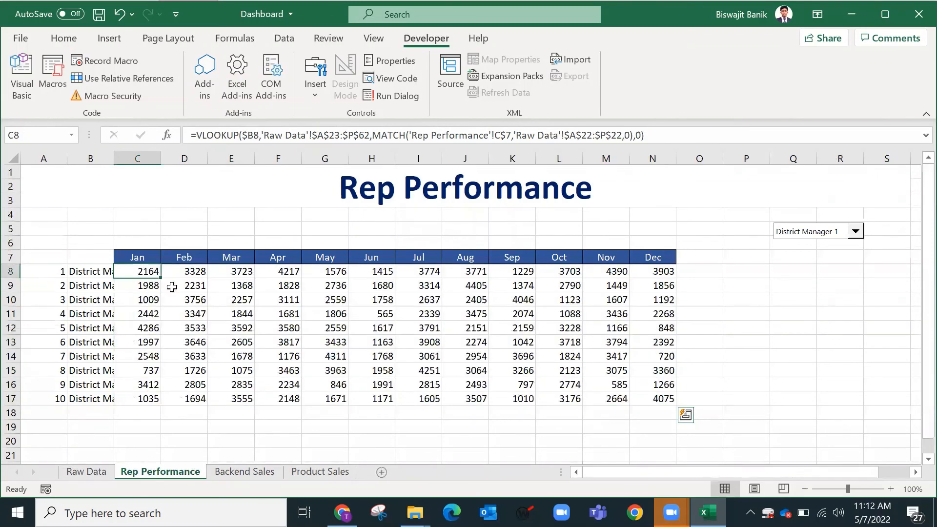
pyautogui.click(87, 471)
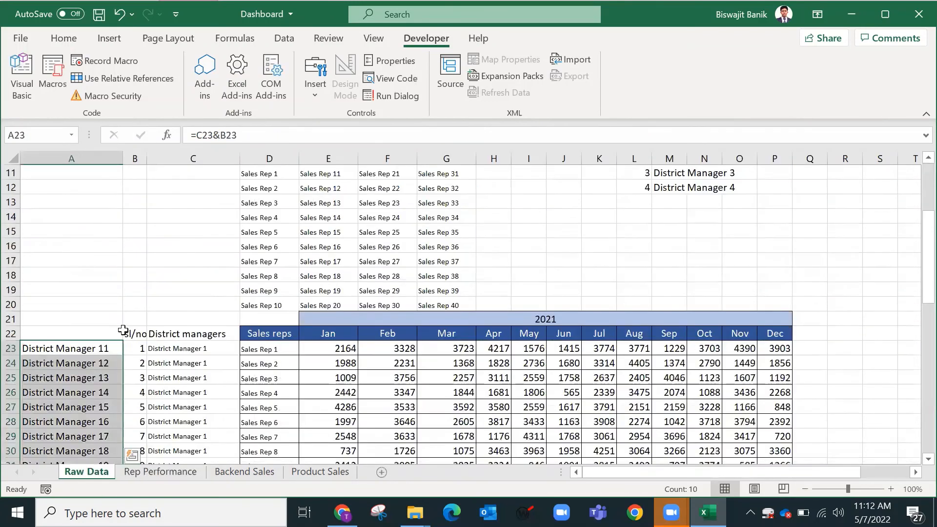
pyautogui.click(322, 353)
pyautogui.click(773, 349)
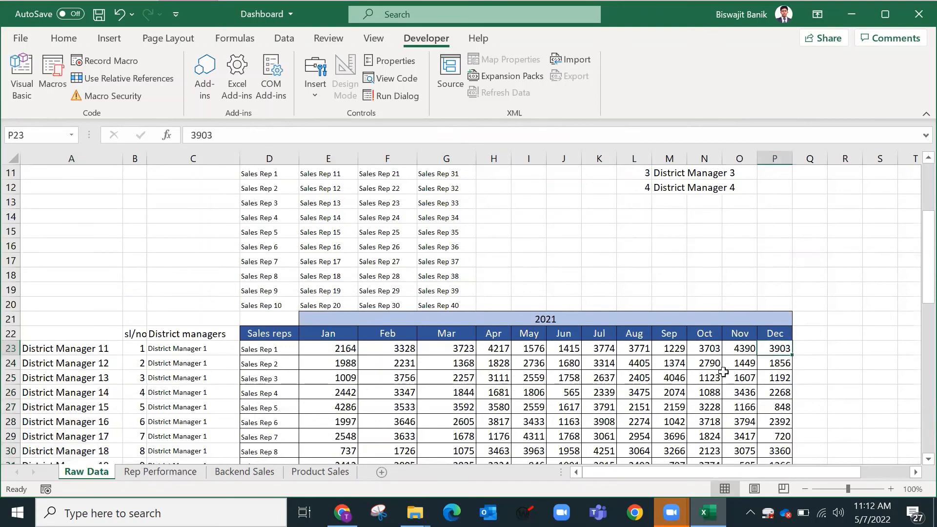
pyautogui.click(160, 471)
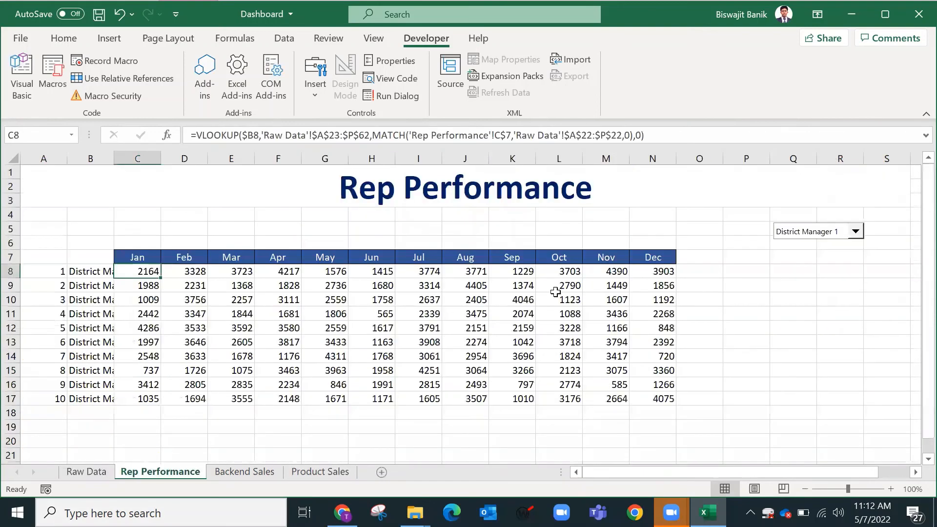
pyautogui.click(659, 269)
# Step: Test the manager selector on Rep Performance with District Manager 2, finishing with District Manager 4 selected
pyautogui.click(855, 231)
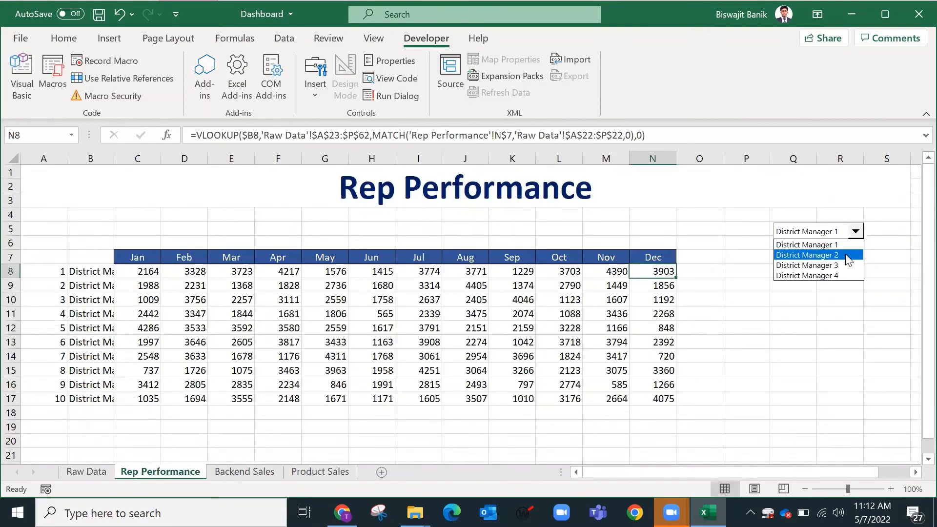
pyautogui.click(846, 255)
pyautogui.click(855, 236)
pyautogui.click(848, 275)
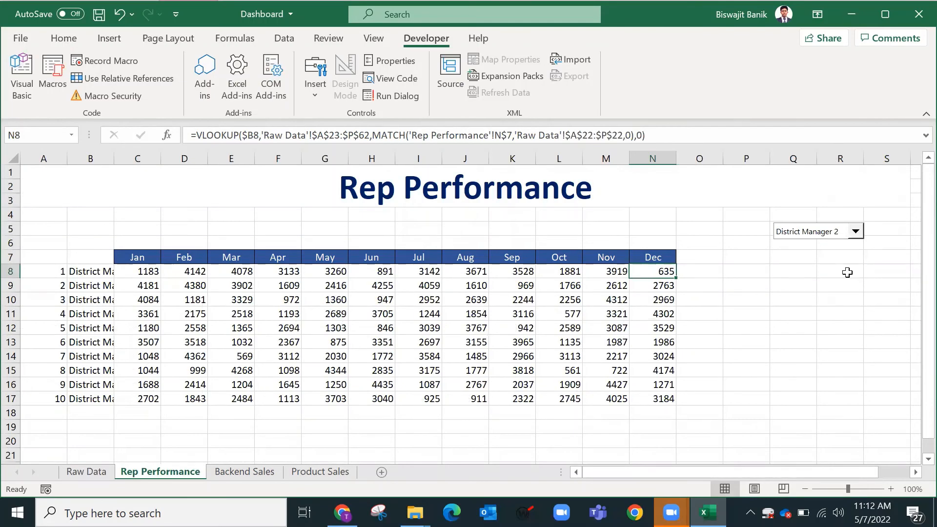
# Step: Add the header "total" in O7, beside the Dec column
pyautogui.click(718, 258)
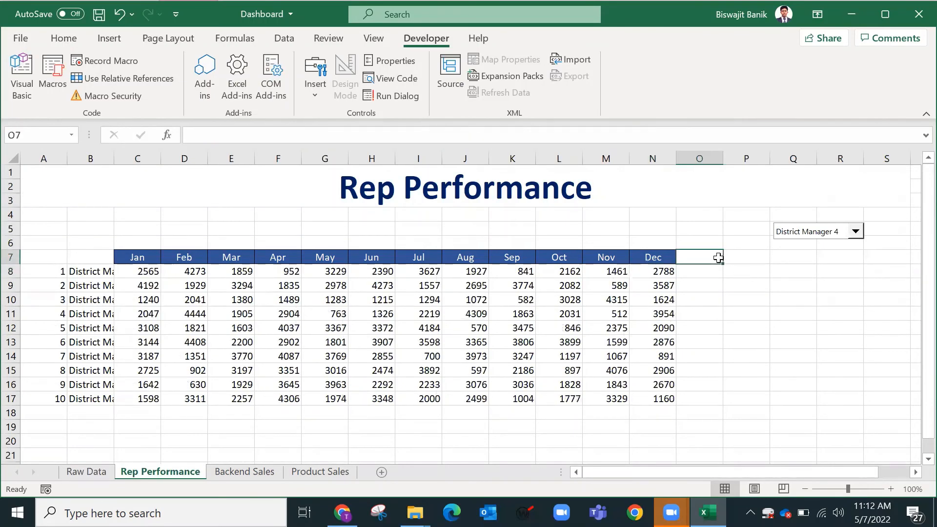
pyautogui.write('total')
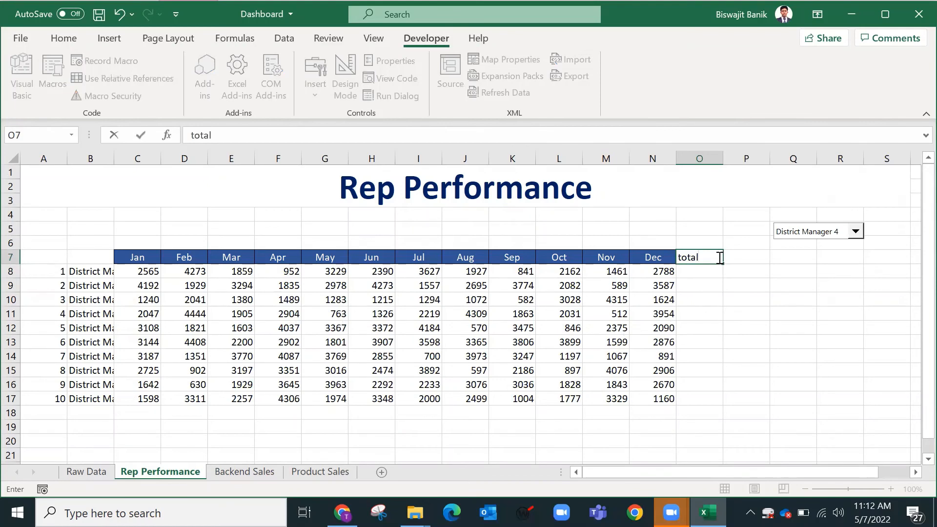
pyautogui.press('Return')
# Step: Enter a SUM of C8:N8 in O8 to total the first rep's monthly sales
pyautogui.write('=')
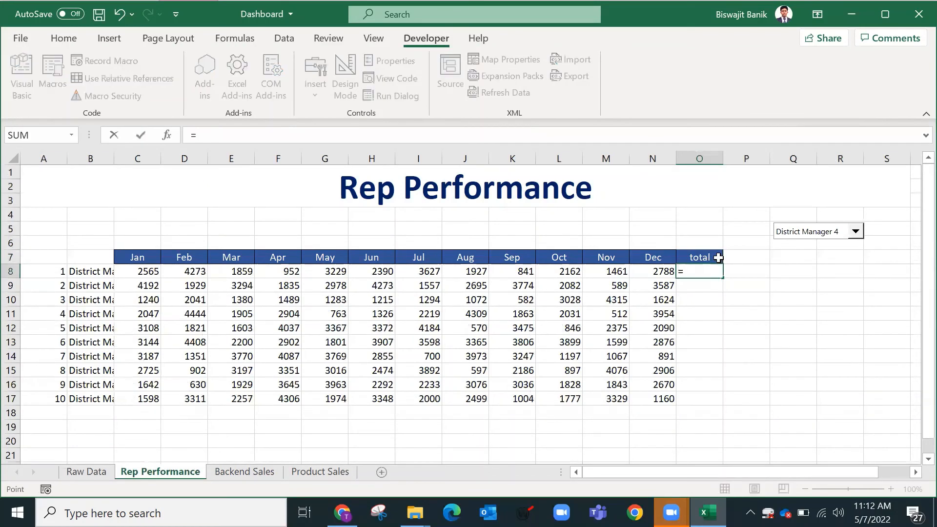
pyautogui.press('Left')
pyautogui.press('BackSpace')
pyautogui.write('su')
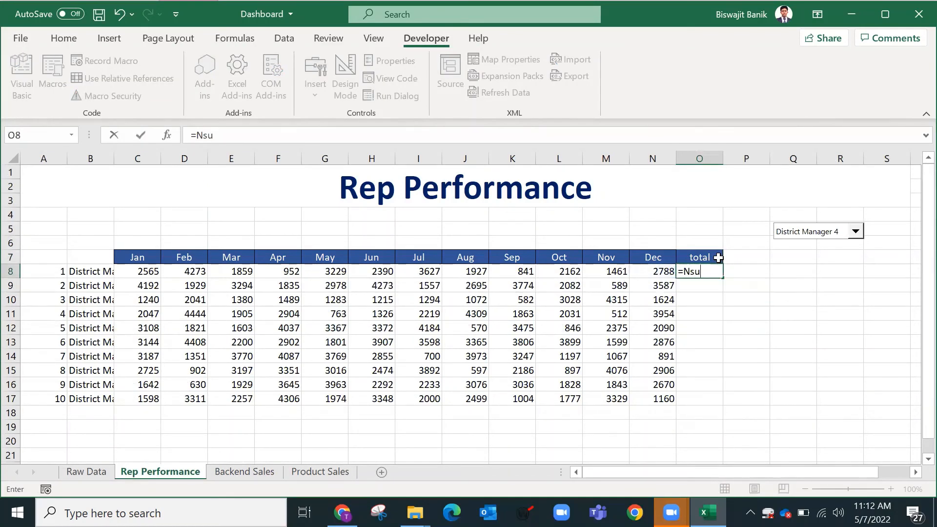
pyautogui.press('BackSpace')
pyautogui.press('BackSpace')
pyautogui.press('BackSpace')
pyautogui.write('sum')
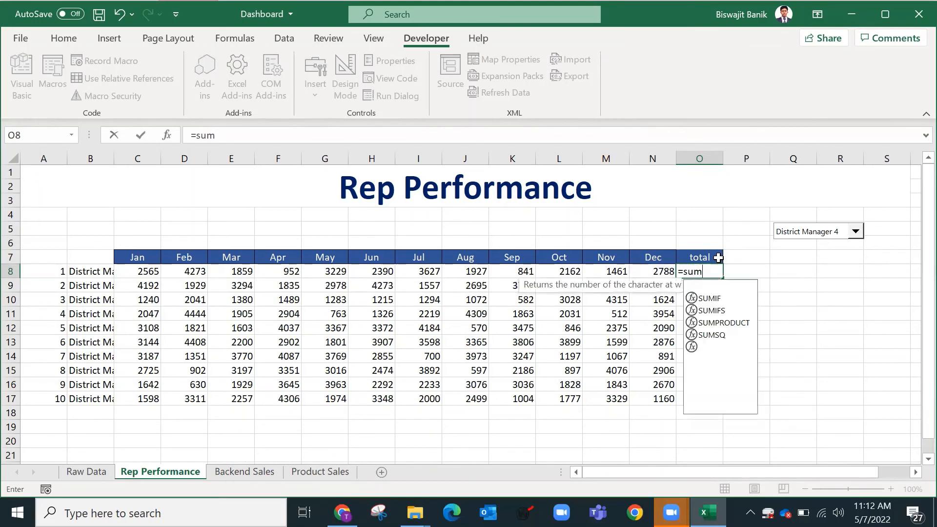
pyautogui.press('Tab')
pyautogui.press('Left')
pyautogui.hotkey('ctrl', 'shift', 'Left')
pyautogui.hotkey('shift', 'Right')
pyautogui.hotkey('shift', 'Right')
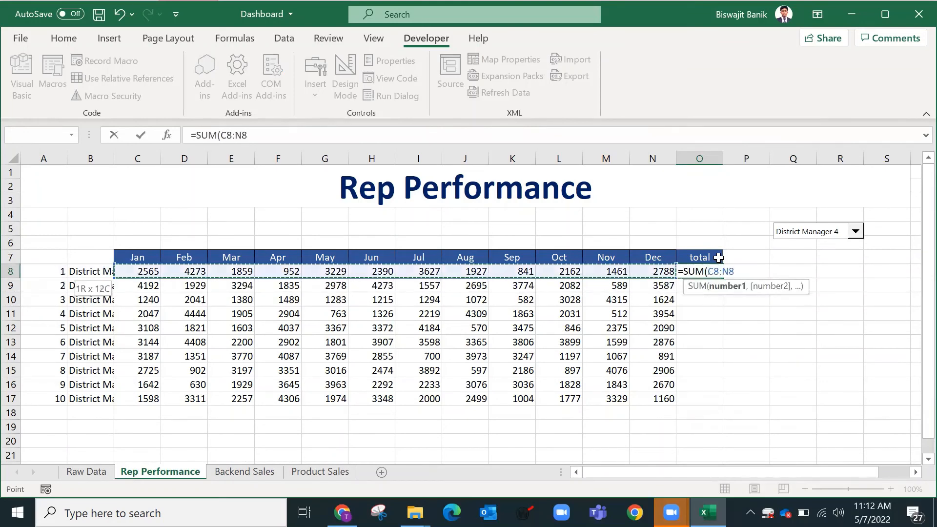
pyautogui.press('Return')
# Step: Fill the O8 total formula down to O17 for the remaining reps
pyautogui.press('Up')
pyautogui.press('Left')
pyautogui.hotkey('ctrl', 'Down')
pyautogui.press('Right')
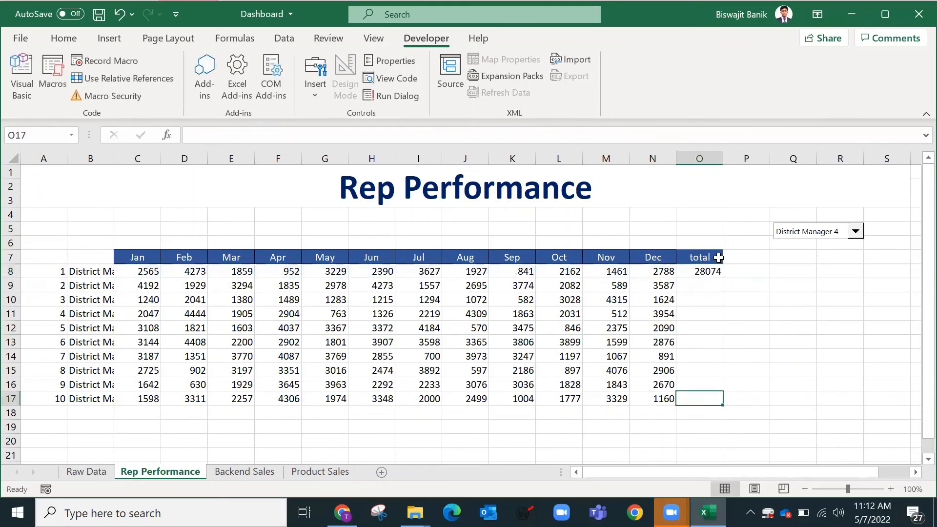
pyautogui.hotkey('ctrl', 'shift', 'Up')
pyautogui.hotkey('ctrl', 'd')
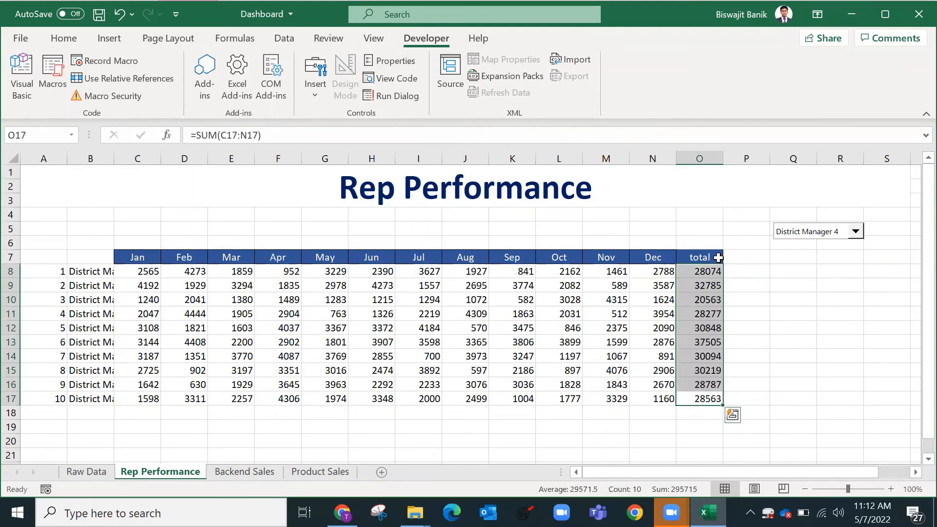
pyautogui.hotkey('ctrl', 'shift', 'Left')
pyautogui.hotkey('shift', 'Right')
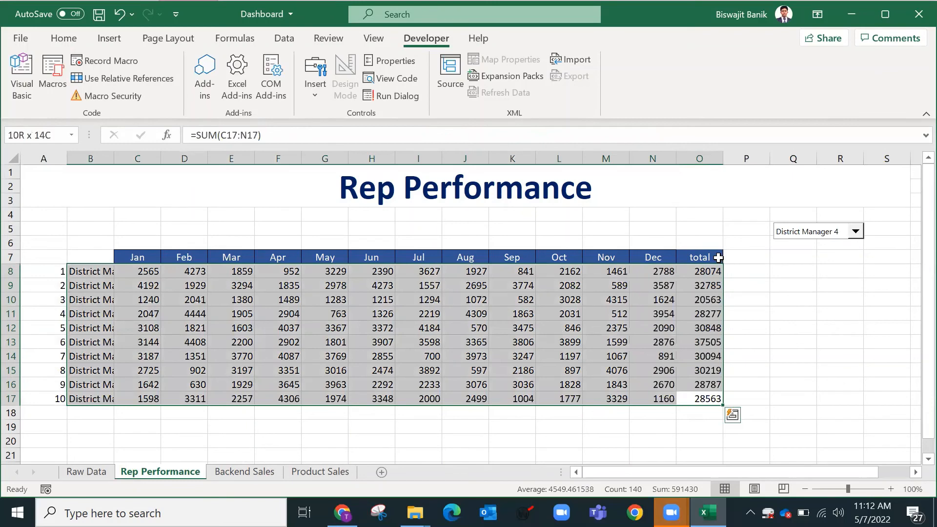
pyautogui.hotkey('shift', 'Right')
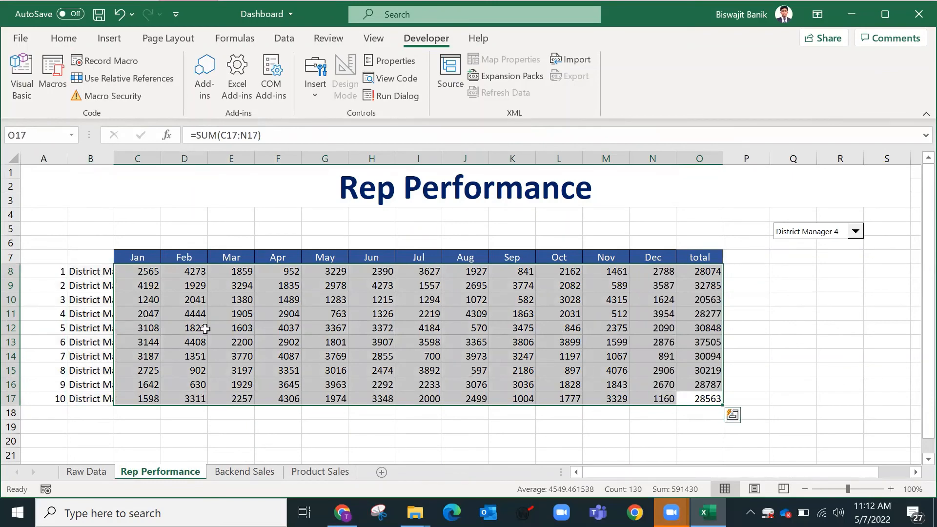
# Step: Hide the helper text in columns A and B by setting its font color to white
pyautogui.click(74, 158)
pyautogui.moveTo(63, 157); pyautogui.dragTo(49, 158)
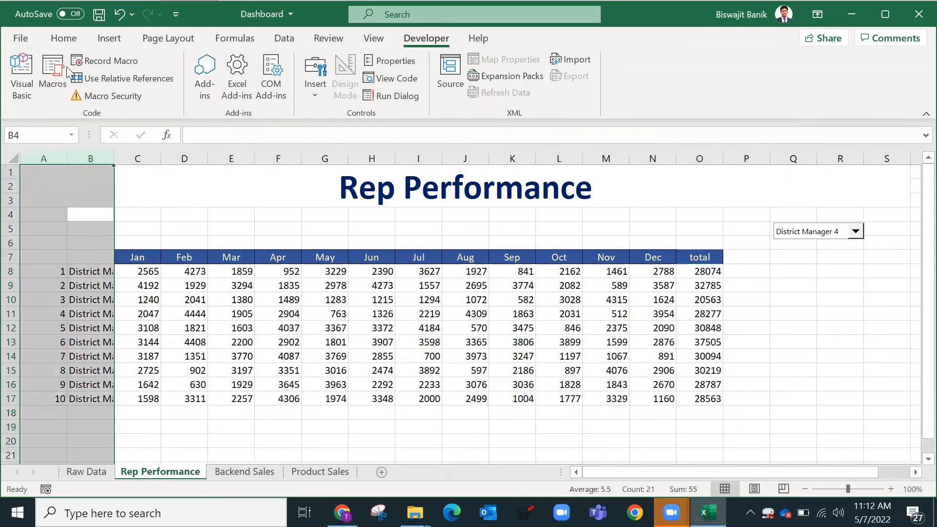
pyautogui.click(64, 38)
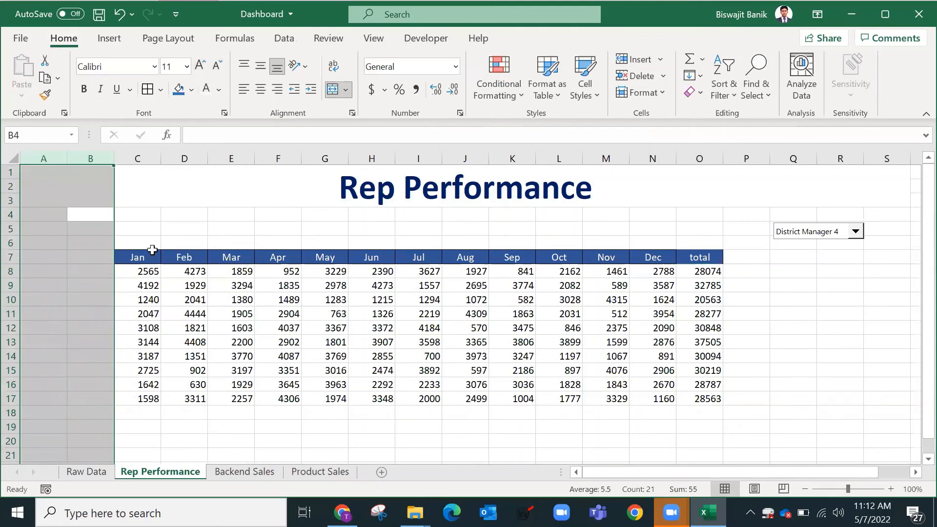
# Step: Add a thin solid outline and fine dotted inside borders to the sales table C7:O17
pyautogui.moveTo(139, 259); pyautogui.dragTo(713, 395)
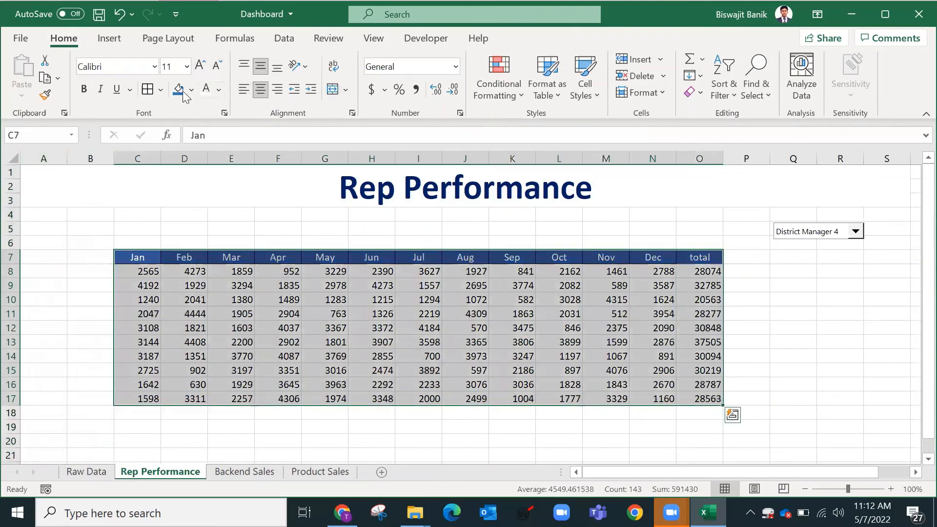
pyautogui.click(161, 91)
pyautogui.click(240, 425)
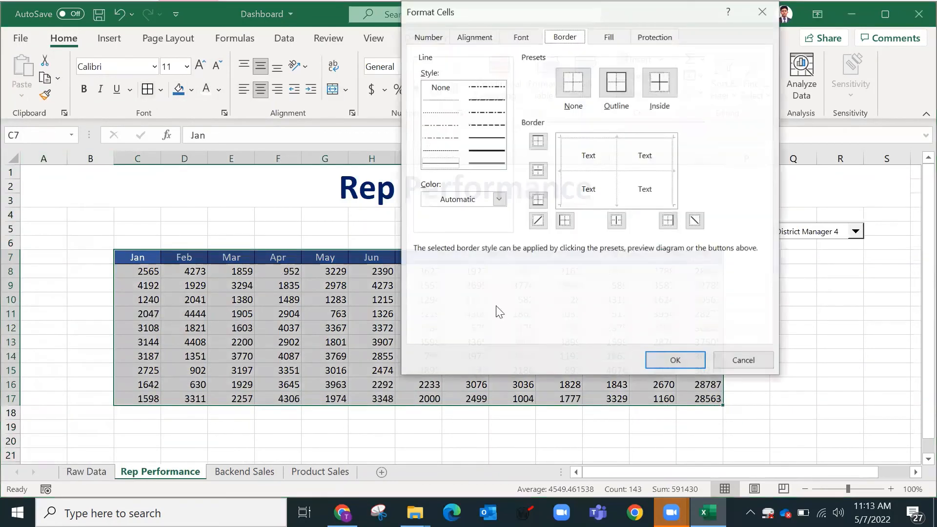
pyautogui.click(616, 83)
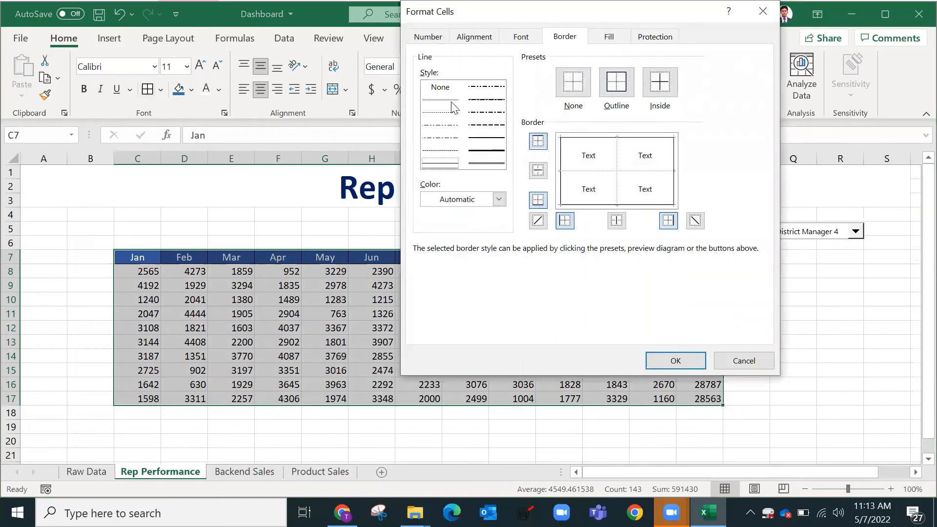
pyautogui.click(440, 100)
pyautogui.click(659, 83)
pyautogui.click(676, 361)
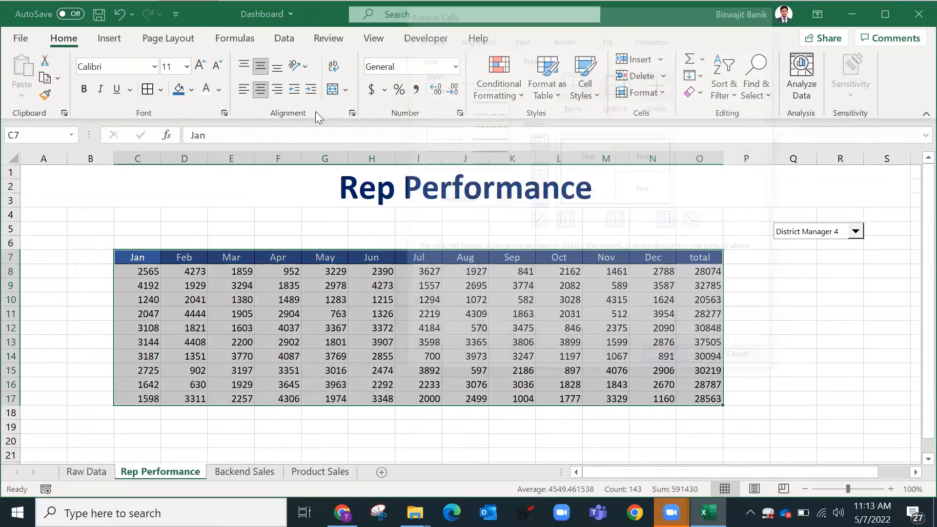
# Step: Center the contents of C7:O17 and reduce their font size to 9
pyautogui.click(260, 89)
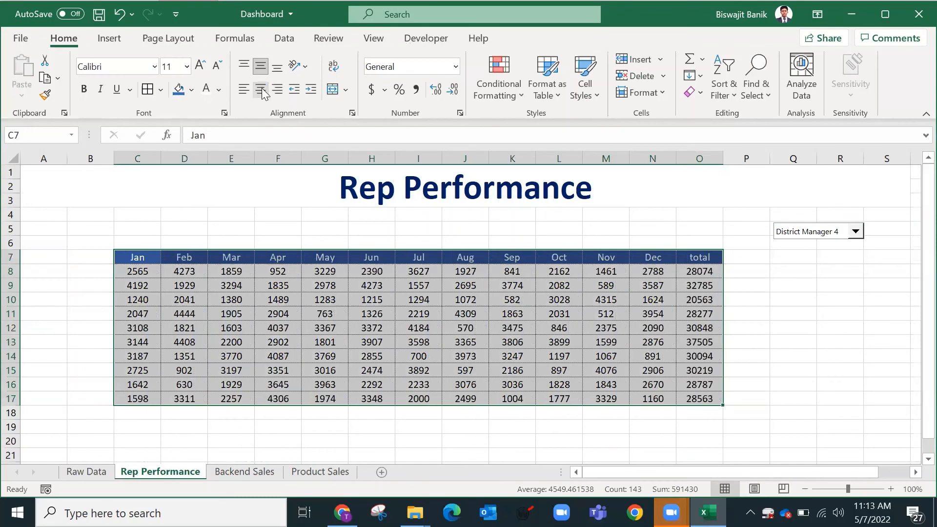
pyautogui.click(218, 69)
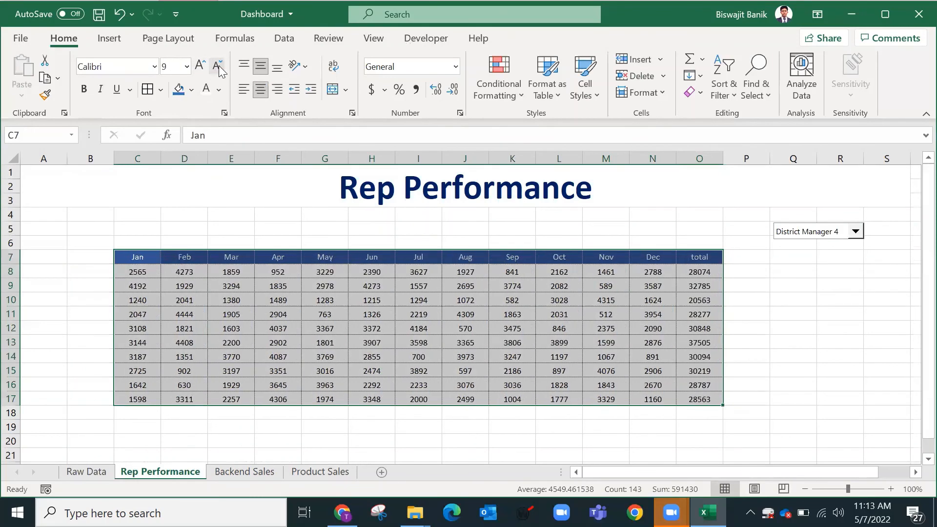
pyautogui.click(783, 270)
# Step: Test the formatted table by choosing District Manager 1 and District Manager 2 in the manager selector
pyautogui.click(856, 232)
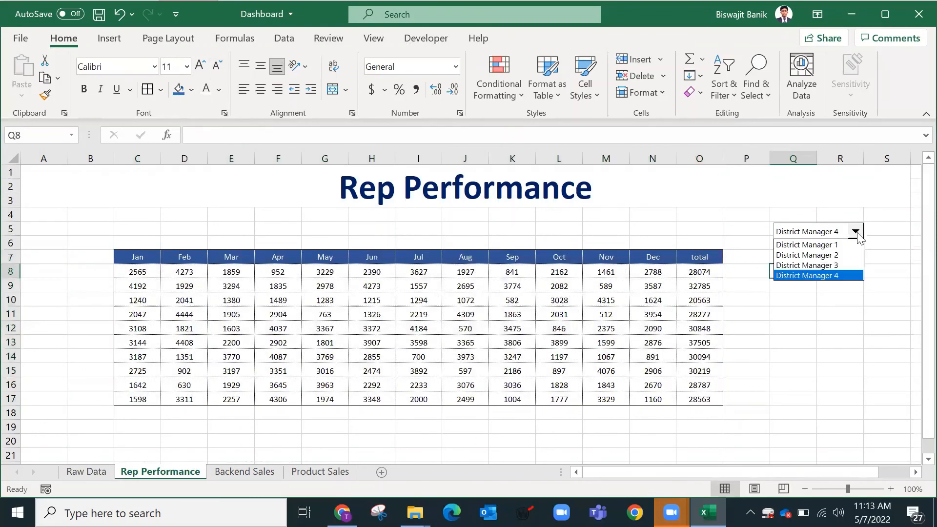
pyautogui.click(857, 245)
pyautogui.click(851, 247)
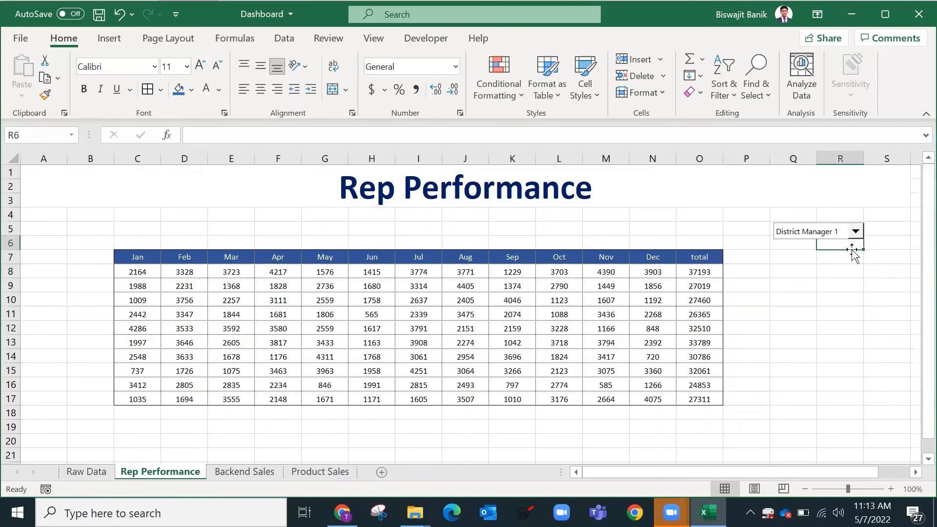
pyautogui.click(856, 232)
pyautogui.click(852, 253)
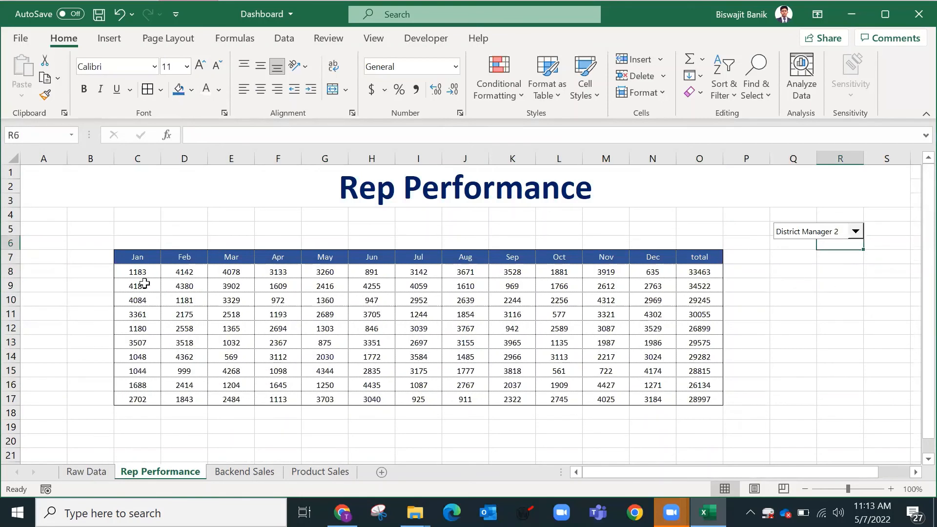
# Step: Insert a blank column C before the Jan column
pyautogui.click(87, 272)
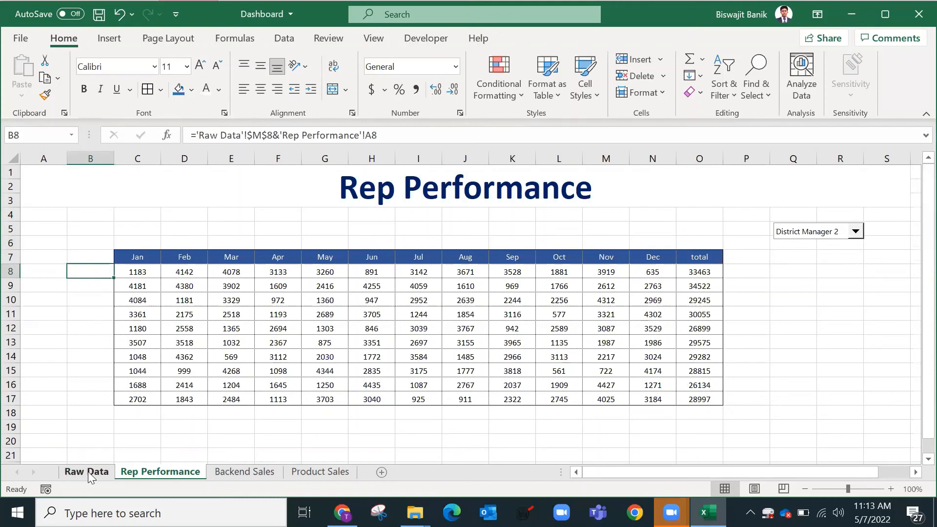
pyautogui.click(137, 157)
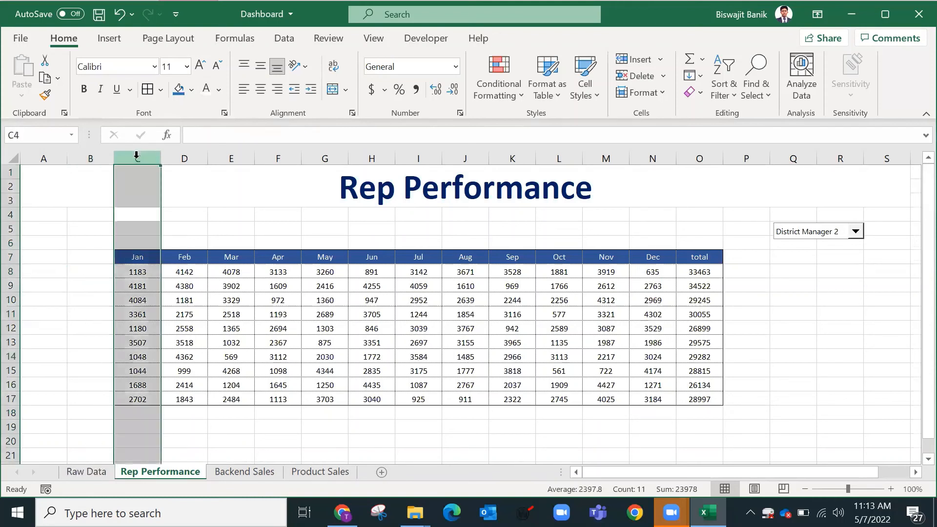
pyautogui.hotkey('ctrl', 'shift', '+')
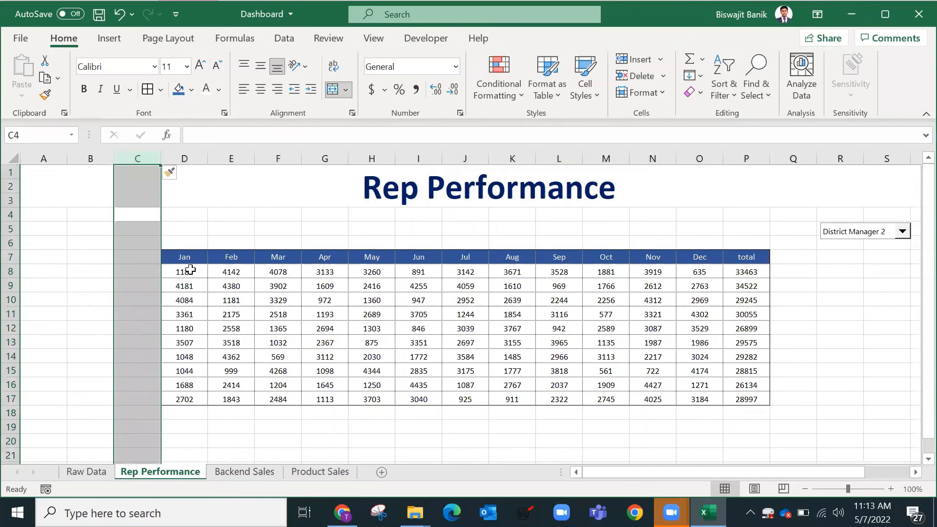
# Step: Copy the first rep's Jan lookup formula from D8 into C8 of the new column
pyautogui.click(190, 270)
pyautogui.hotkey('ctrl', 'c')
pyautogui.click(147, 268)
pyautogui.hotkey('ctrl', 'v')
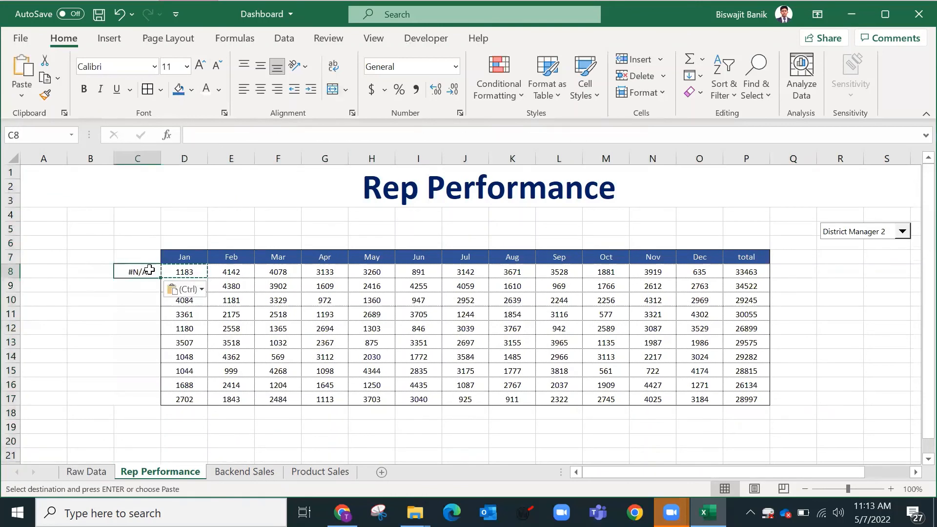
pyautogui.press('Escape')
# Step: Copy the "Sales reps" header from D22 on the Raw Data sheet into C7 on Rep Performance
pyautogui.click(91, 474)
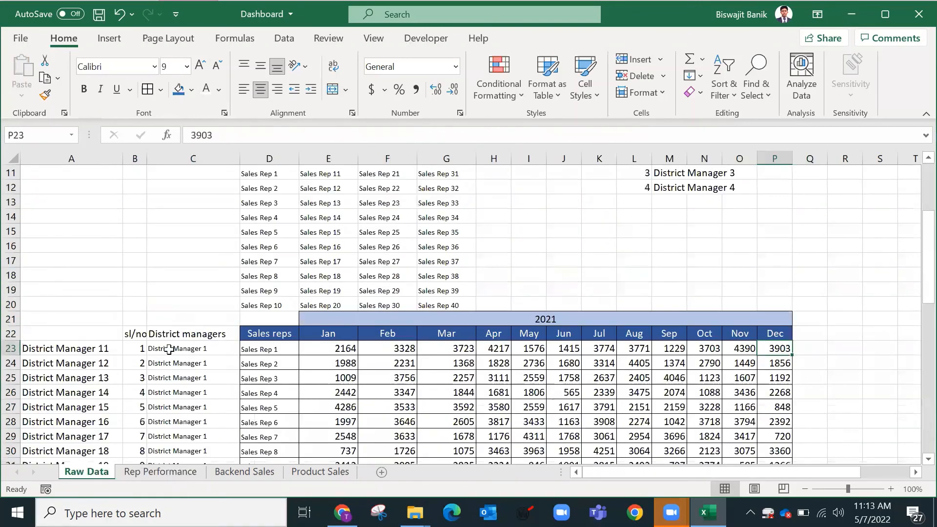
pyautogui.click(174, 332)
pyautogui.click(259, 332)
pyautogui.hotkey('ctrl', 'c')
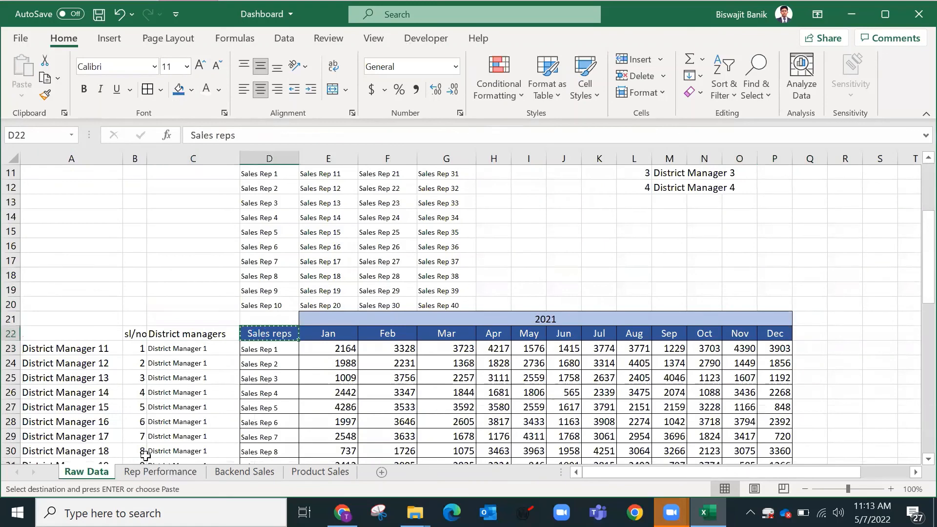
pyautogui.click(160, 471)
pyautogui.click(147, 257)
pyautogui.hotkey('ctrl', 'v')
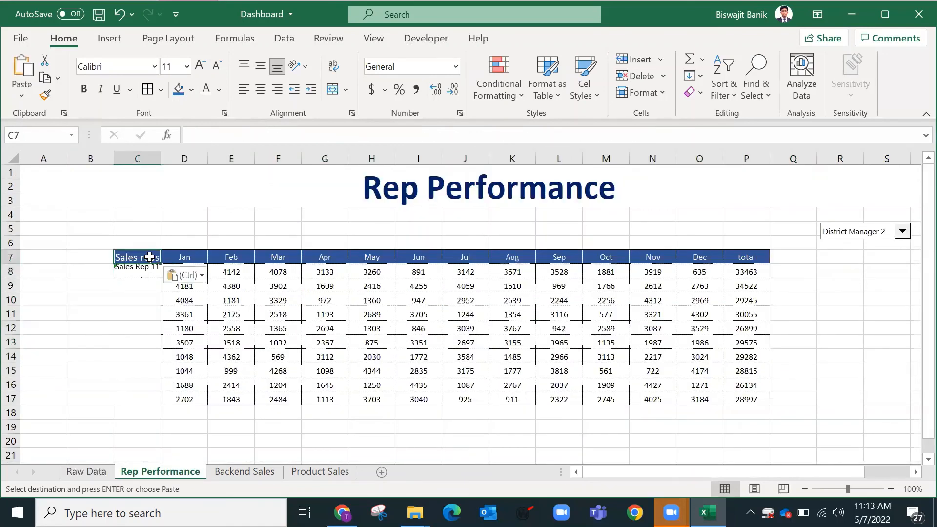
# Step: Fill the C8 rep-name lookup formula down to C17
pyautogui.click(153, 272)
pyautogui.doubleClick(160, 279)
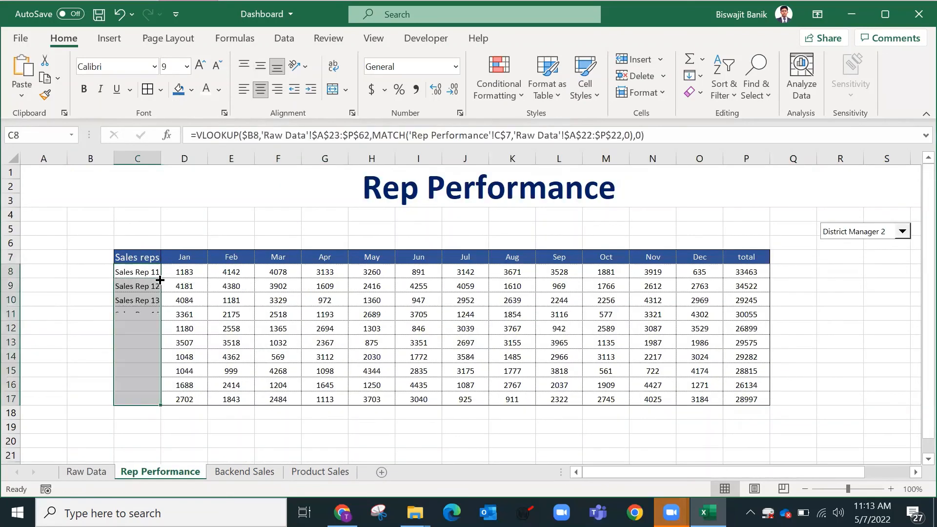
# Step: Widen column C slightly to fit the rep names and narrow the empty column Q
pyautogui.click(146, 255)
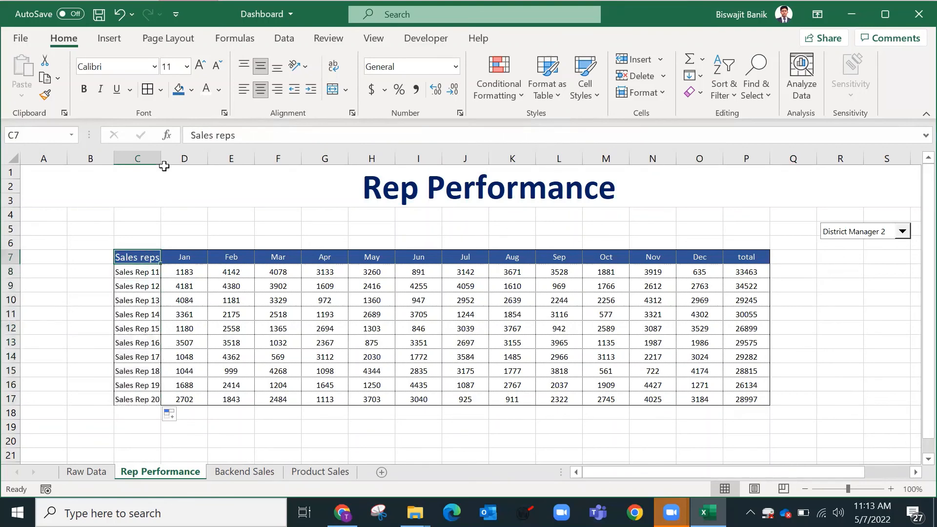
pyautogui.moveTo(161, 158); pyautogui.dragTo(170, 158)
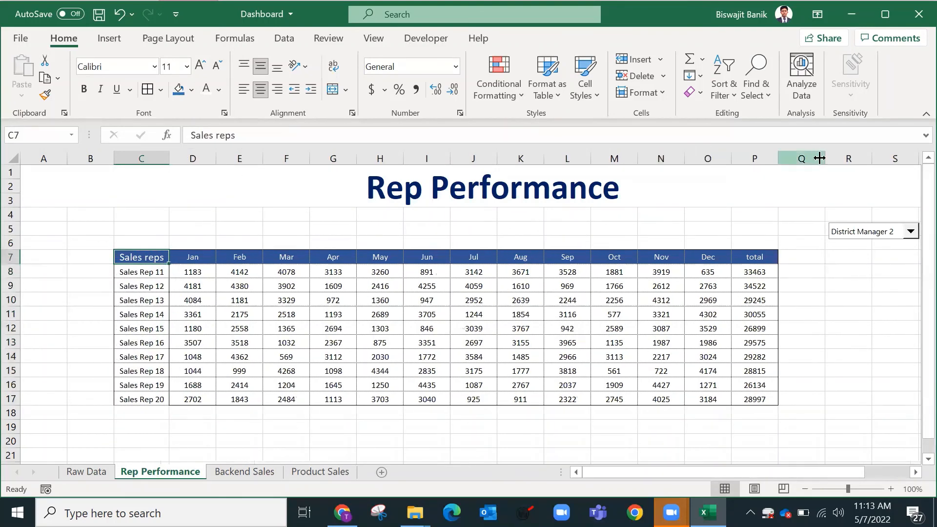
pyautogui.moveTo(825, 158); pyautogui.dragTo(802, 158)
# Step: Switch the manager selector to District Manager 1
pyautogui.click(844, 250)
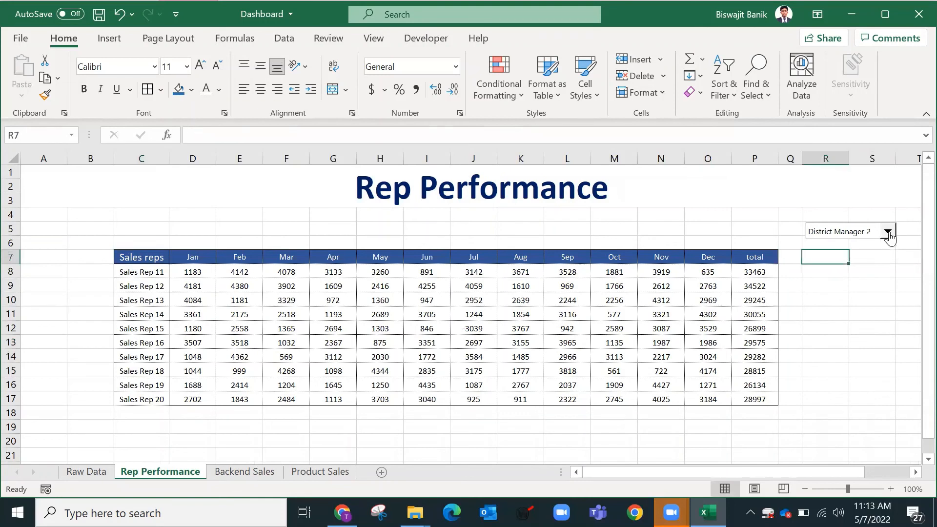
pyautogui.click(887, 231)
pyautogui.click(886, 245)
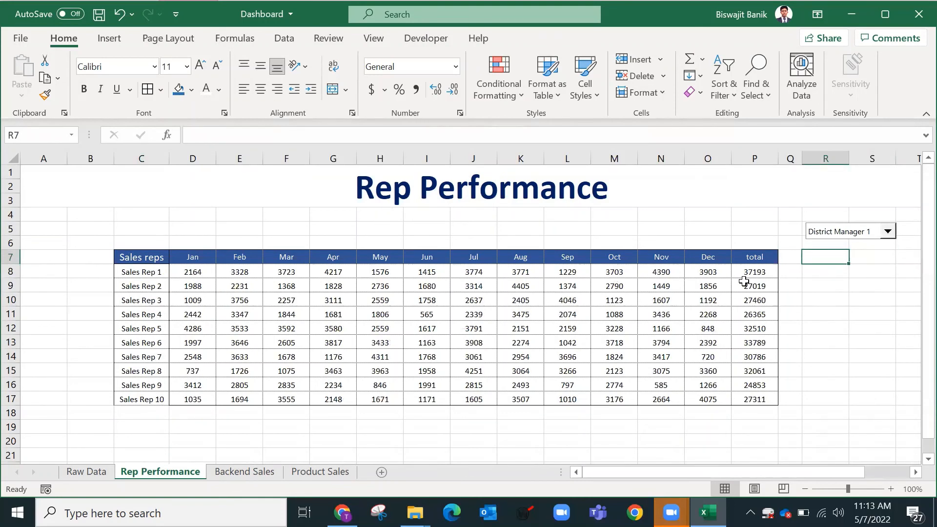
# Step: Capitalize the header in P7 so it reads "Total"
pyautogui.click(748, 259)
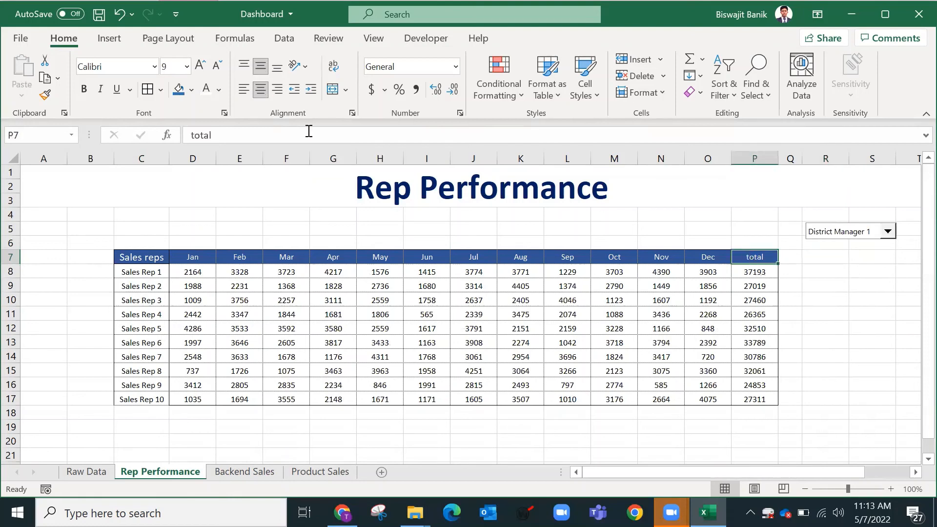
pyautogui.click(188, 136)
pyautogui.press('Delete')
pyautogui.write('To')
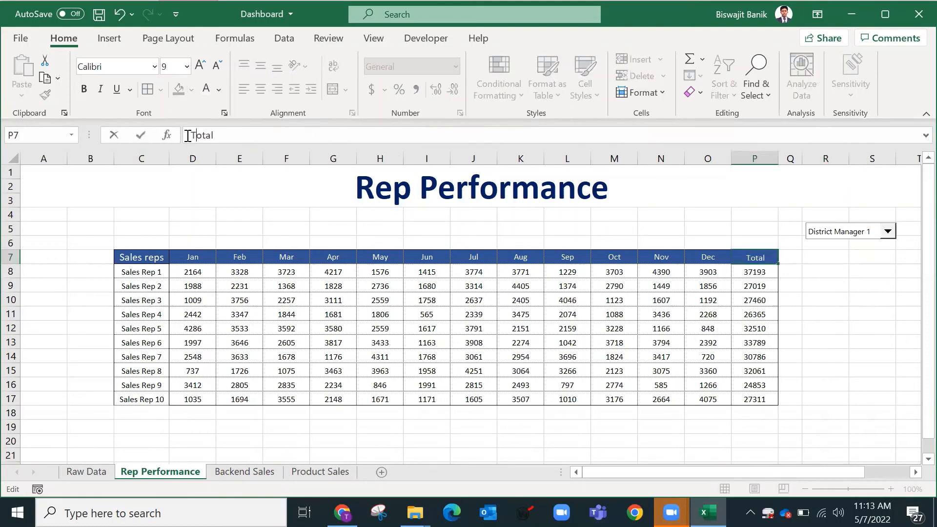
pyautogui.write('tal')
pyautogui.press('Return')
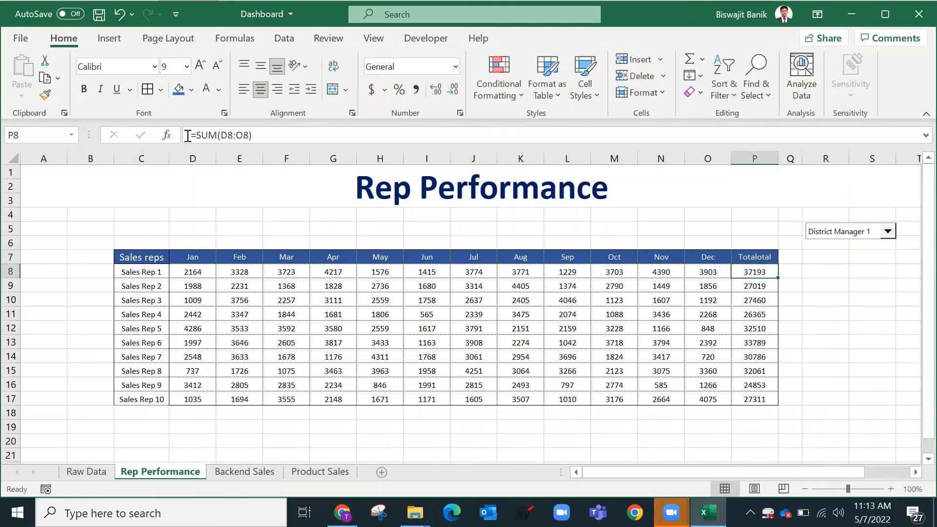
pyautogui.press('Up')
pyautogui.moveTo(213, 135); pyautogui.dragTo(231, 135)
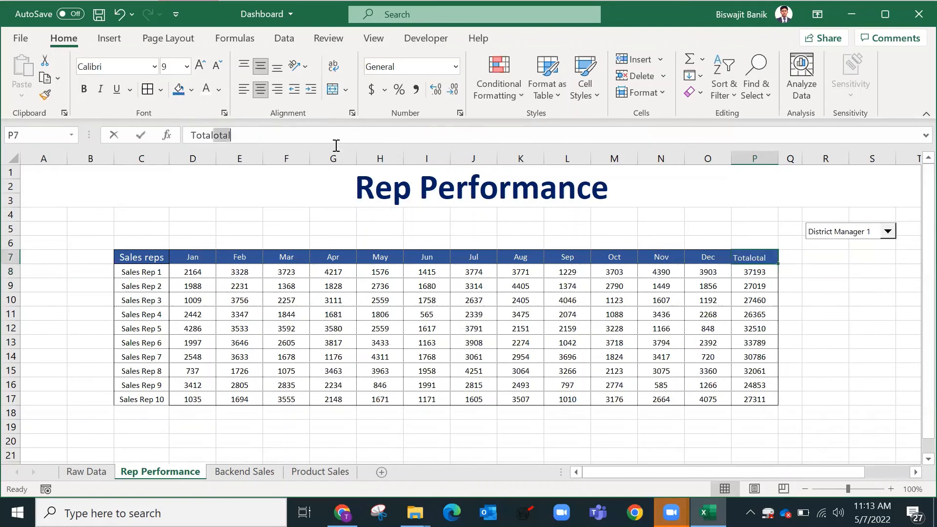
pyautogui.press('Delete')
pyautogui.press('Return')
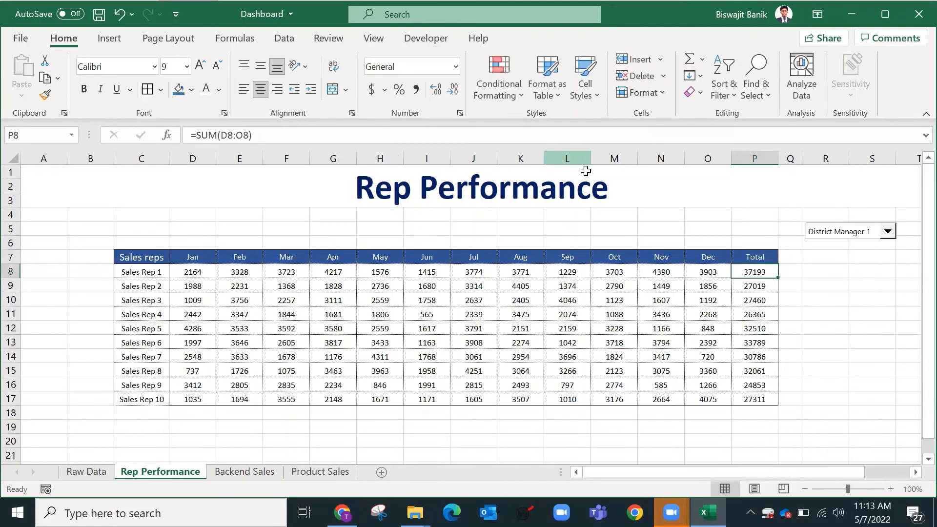
# Step: Enter the label "Target value" in N5 and widen column N to fit it
pyautogui.click(664, 227)
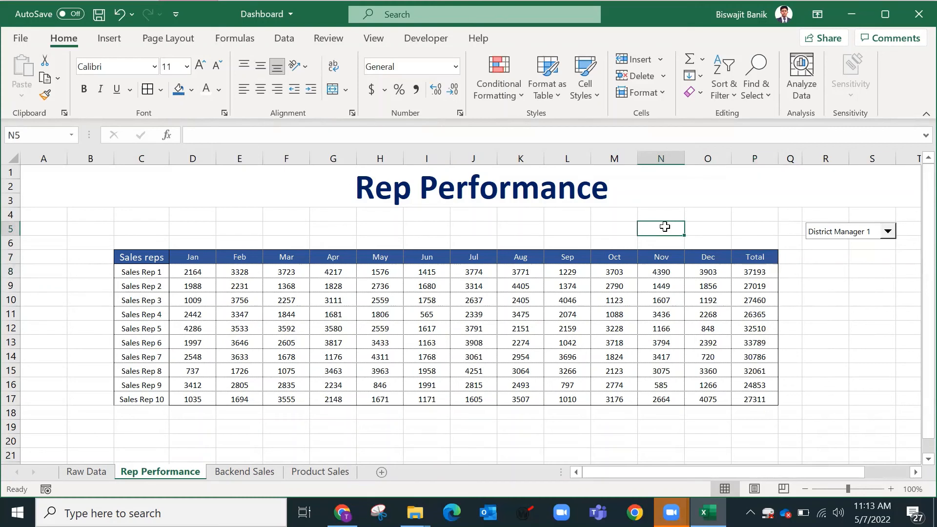
pyautogui.write('Targe')
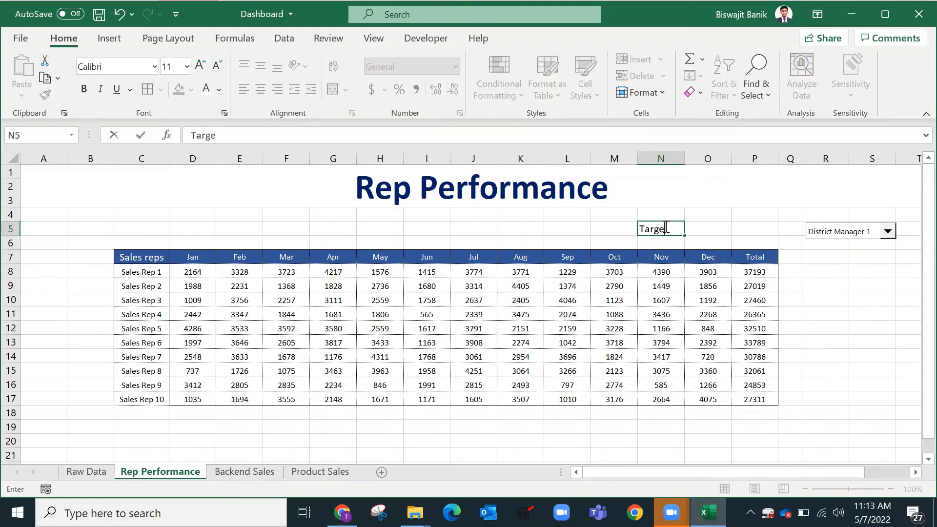
pyautogui.write('t value')
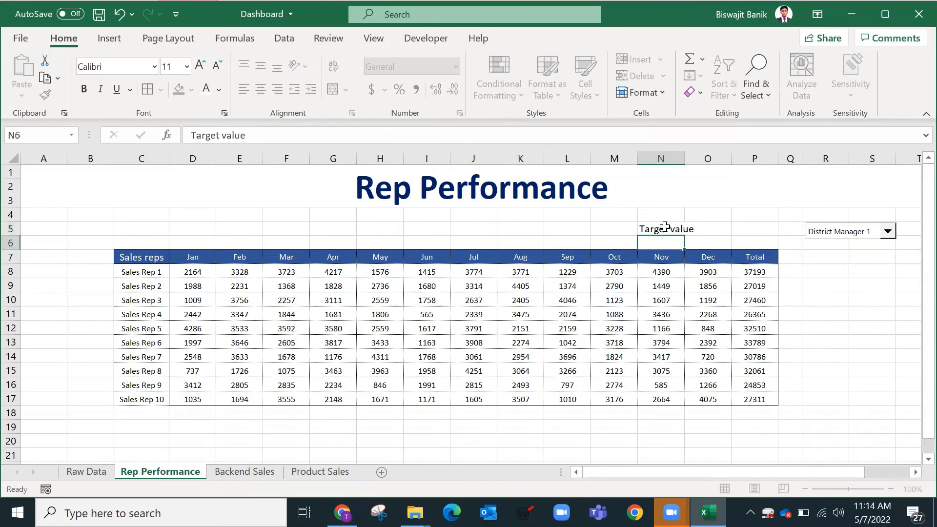
pyautogui.press('Tab')
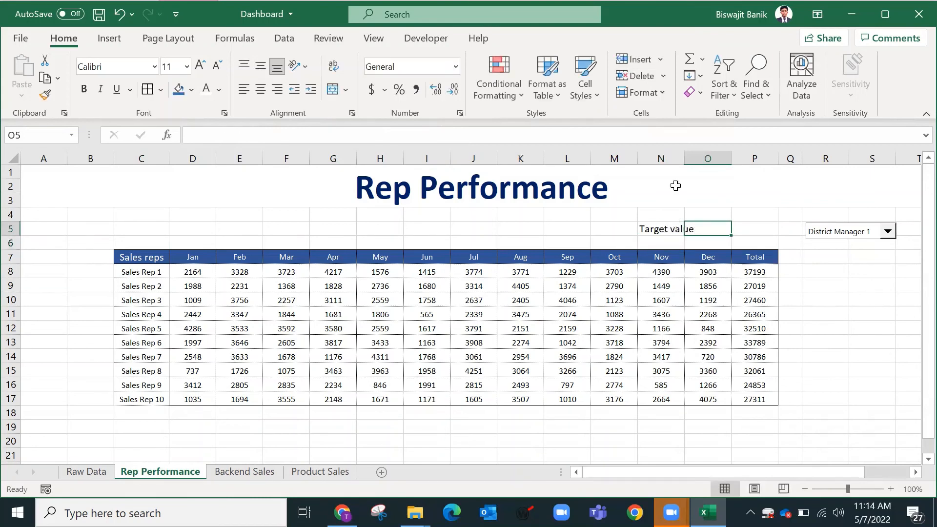
pyautogui.moveTo(684, 158); pyautogui.dragTo(700, 159)
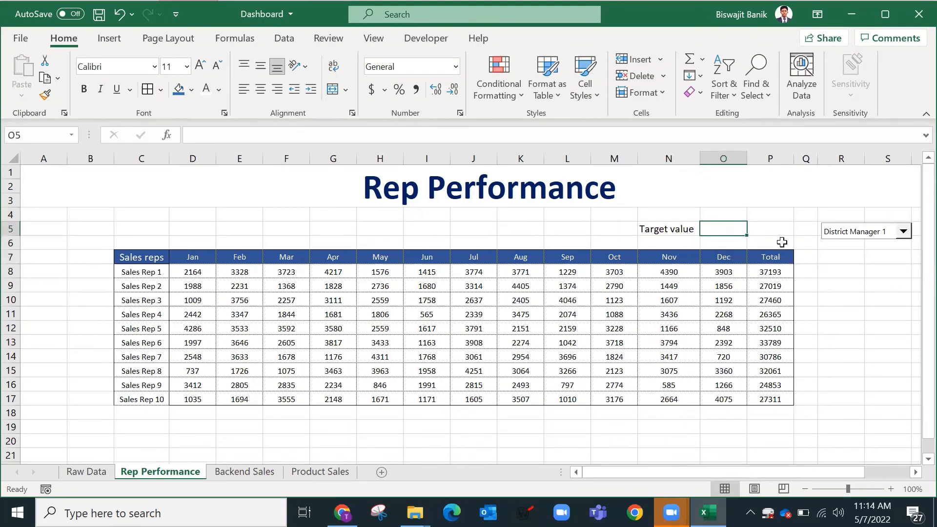
# Step: Enter 25000 in O5 as the target value and shade the cell light blue
pyautogui.write('25000')
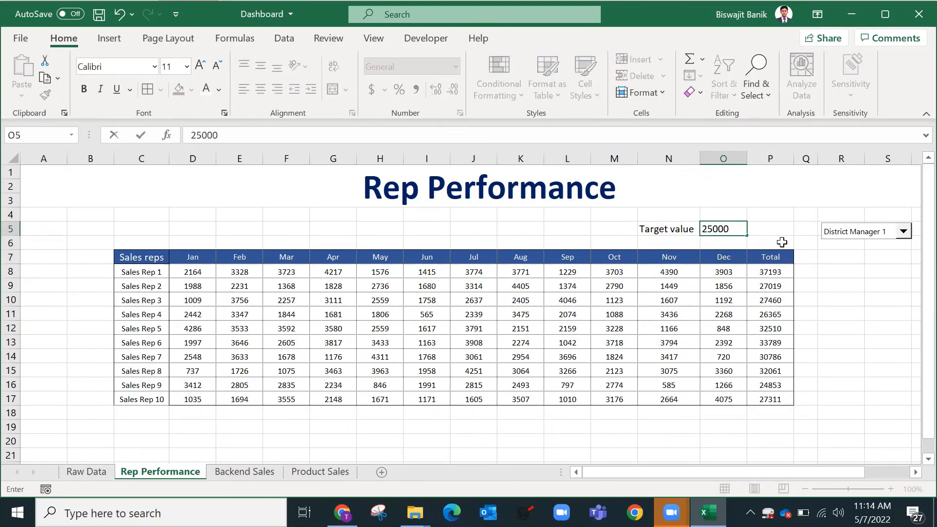
pyautogui.press('Return')
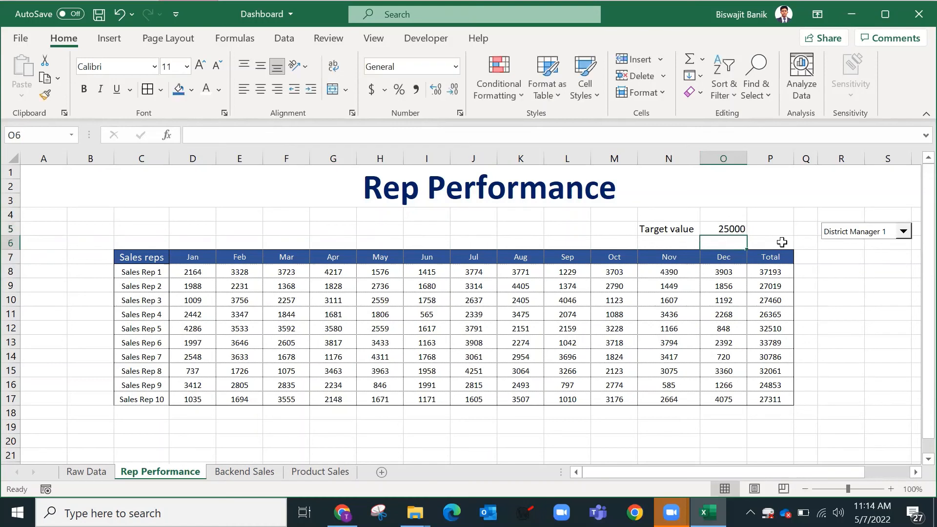
pyautogui.click(701, 228)
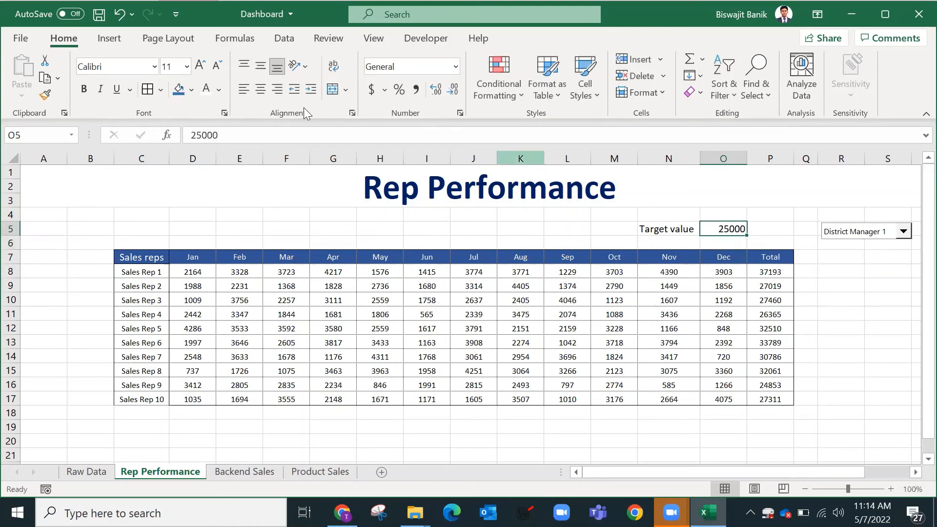
pyautogui.click(190, 89)
pyautogui.click(280, 147)
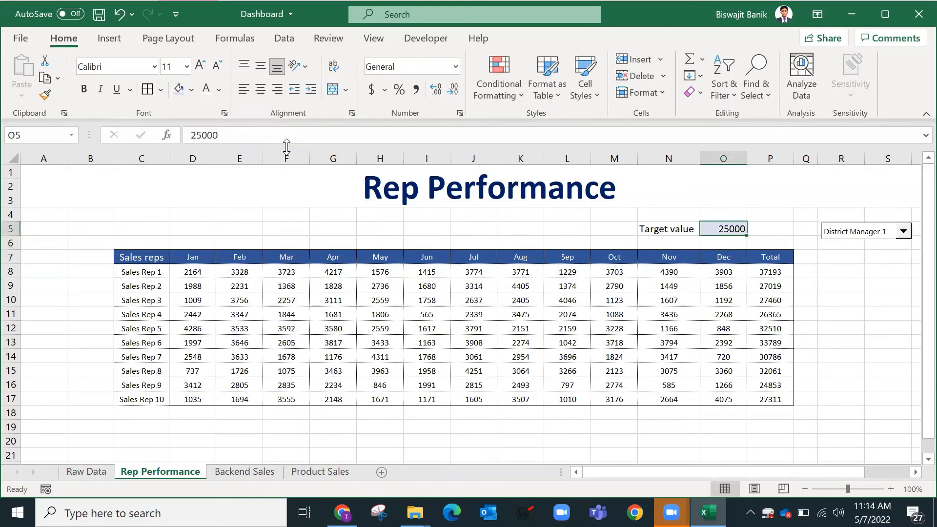
# Step: Apply borders to the target label and value in N5:O5 and make both cells bold
pyautogui.moveTo(680, 228); pyautogui.dragTo(707, 228)
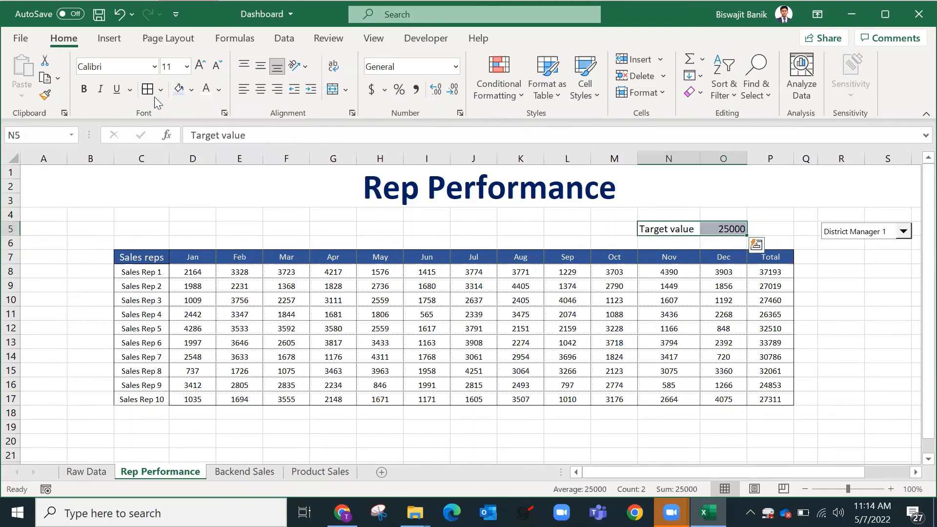
pyautogui.hotkey('ctrl', '1')
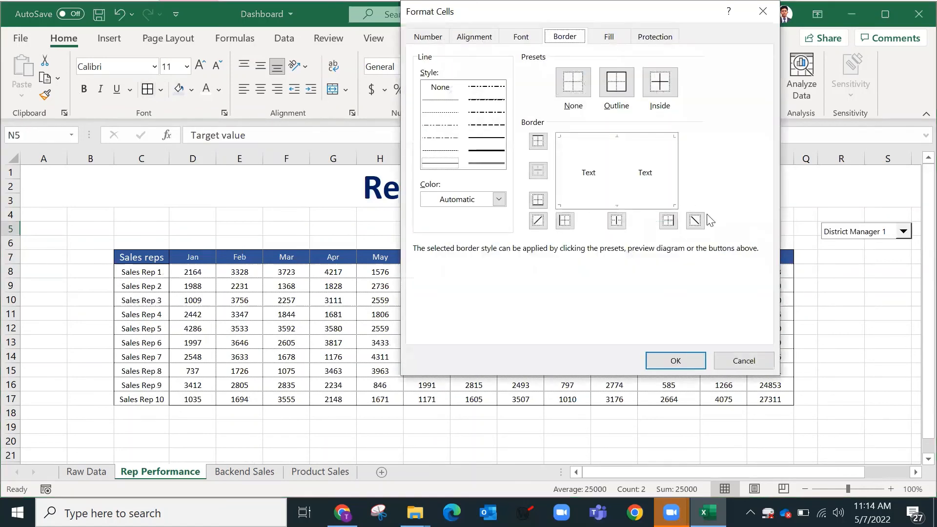
pyautogui.click(675, 361)
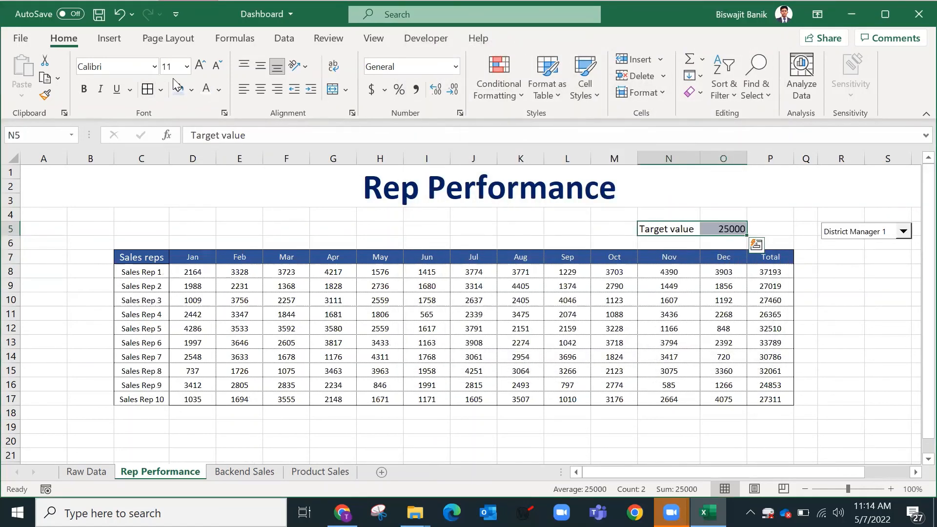
pyautogui.click(161, 89)
pyautogui.click(180, 245)
pyautogui.click(83, 89)
pyautogui.click(84, 89)
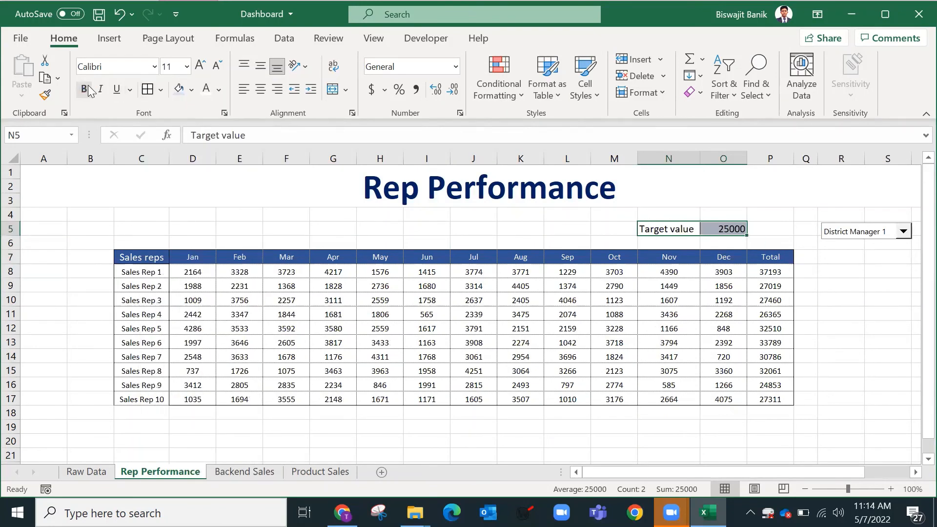
pyautogui.click(83, 88)
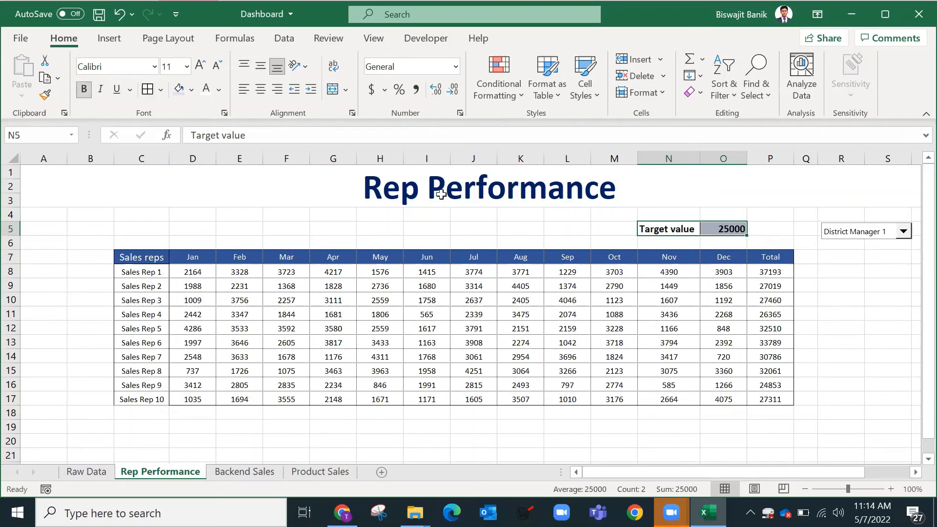
# Step: Add a Greater Than conditional format to the totals in P8:P17, comparing with =$O$5, using Light Red Fill with Dark Red Text
pyautogui.click(762, 298)
pyautogui.click(770, 270)
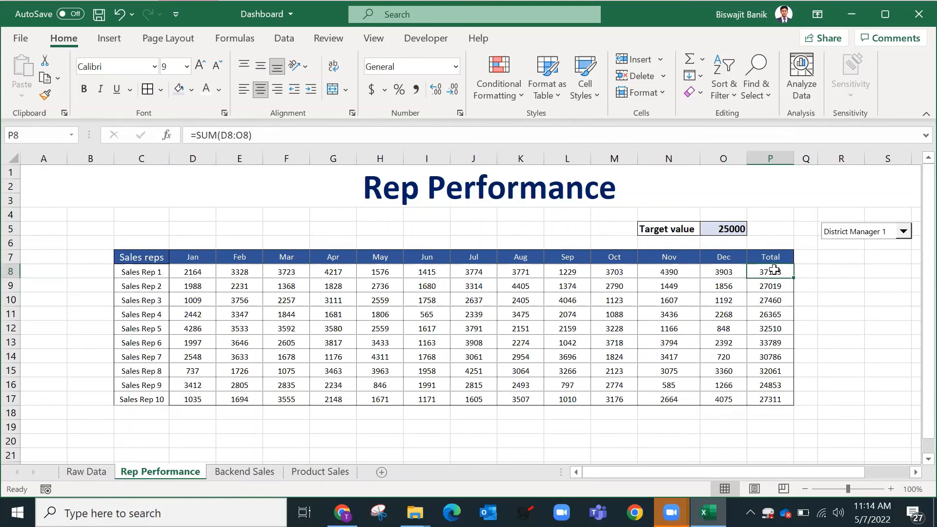
pyautogui.moveTo(777, 303); pyautogui.dragTo(769, 398)
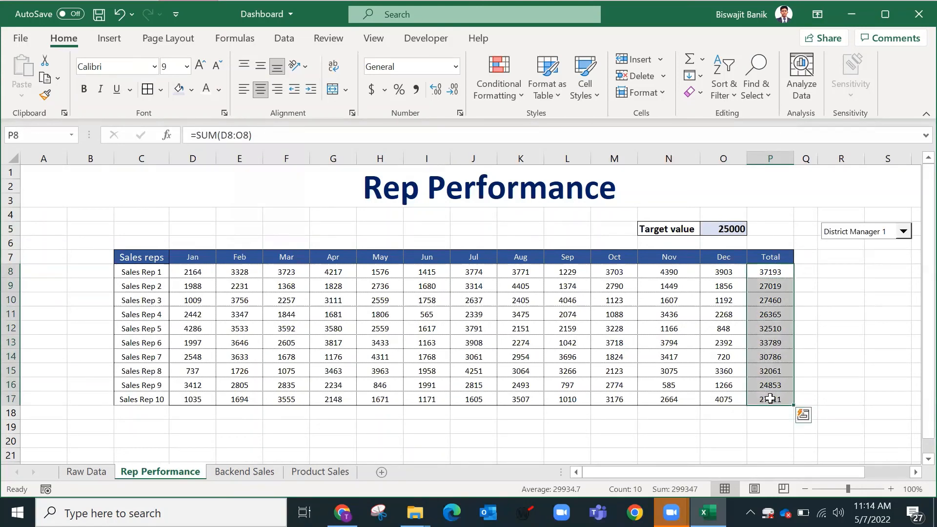
pyautogui.click(523, 101)
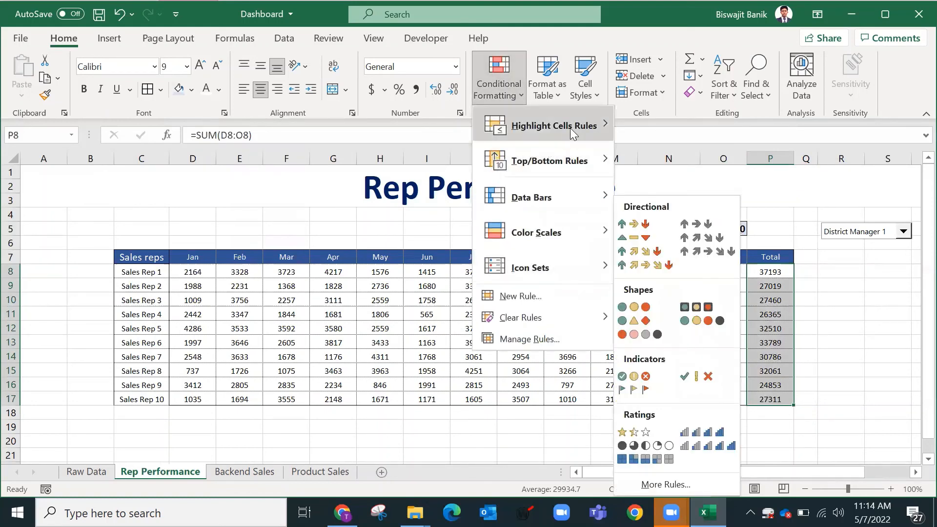
pyautogui.moveTo(570, 128)
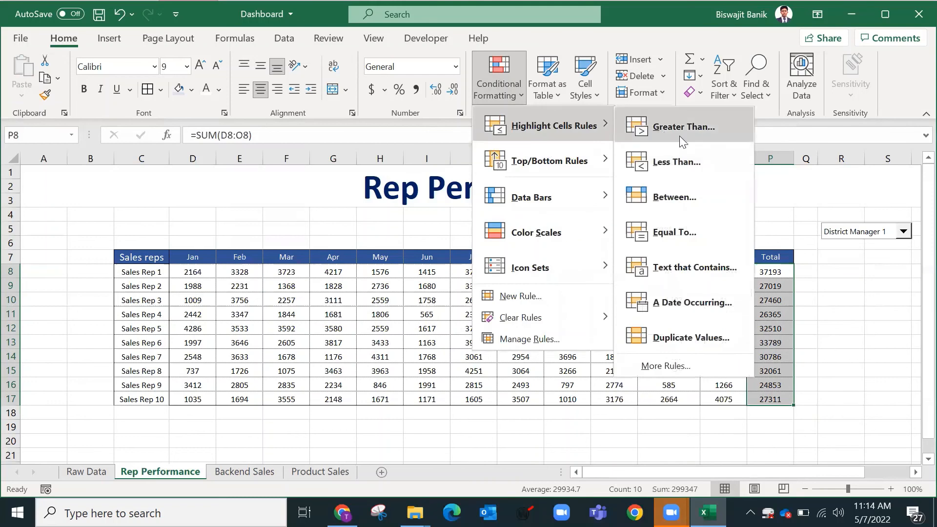
pyautogui.click(707, 128)
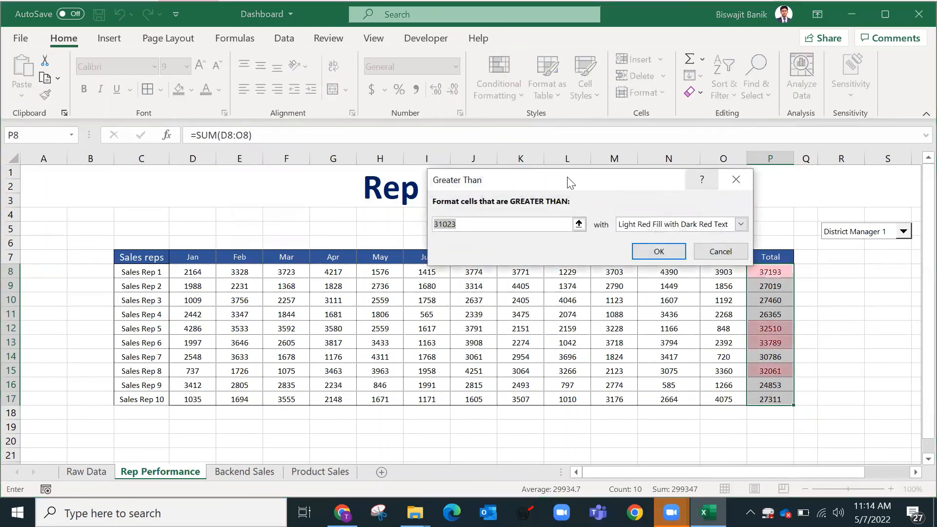
pyautogui.moveTo(569, 183); pyautogui.dragTo(451, 180)
pyautogui.click(731, 229)
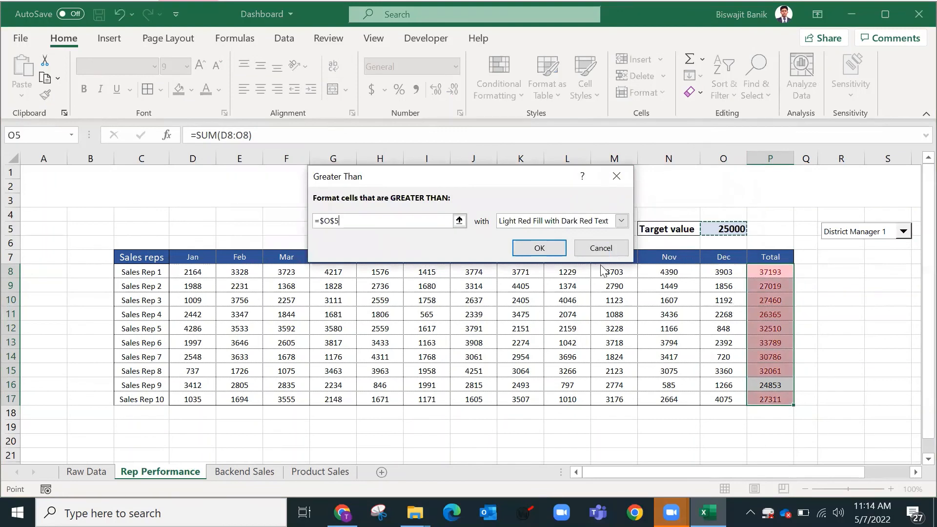
pyautogui.click(542, 252)
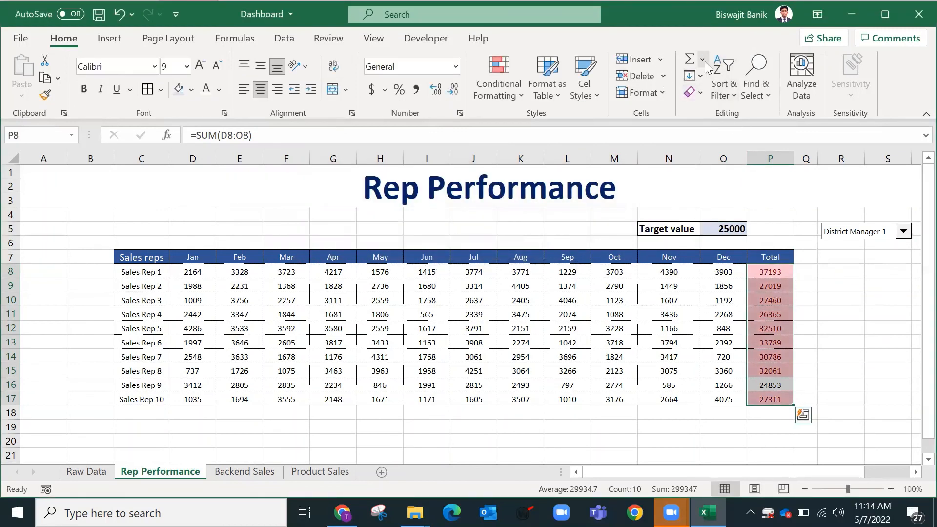
pyautogui.click(543, 93)
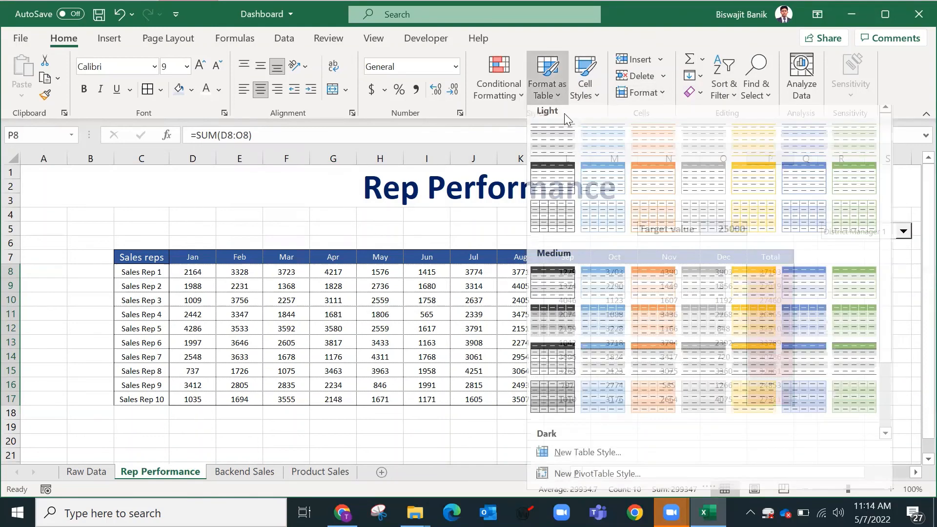
pyautogui.click(514, 98)
pyautogui.moveTo(561, 128)
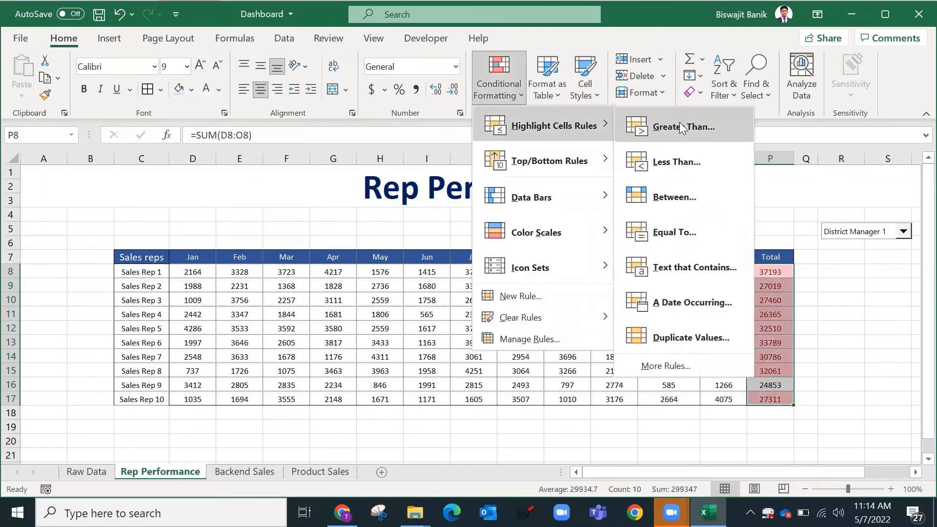
pyautogui.click(785, 209)
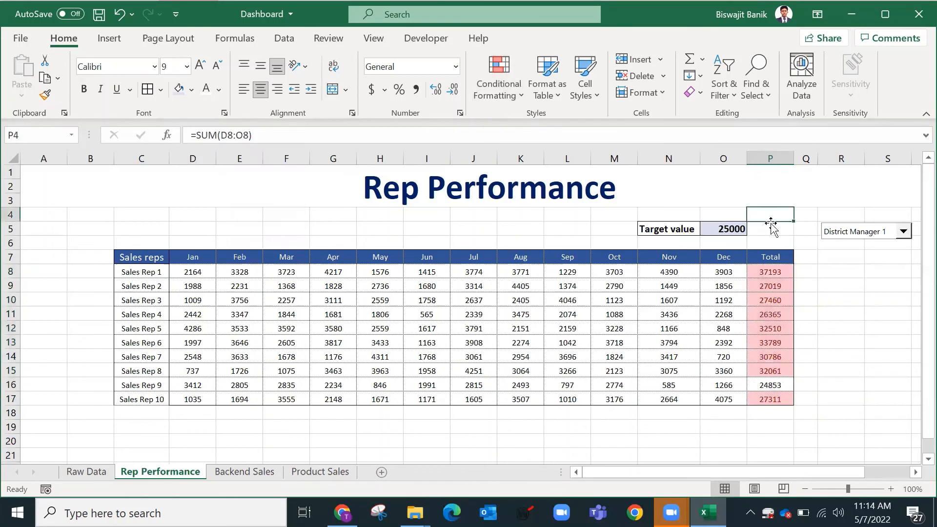
# Step: Enter 30000 in P5 as a second target value and change the target in O5 to 20000
pyautogui.click(737, 229)
pyautogui.click(767, 229)
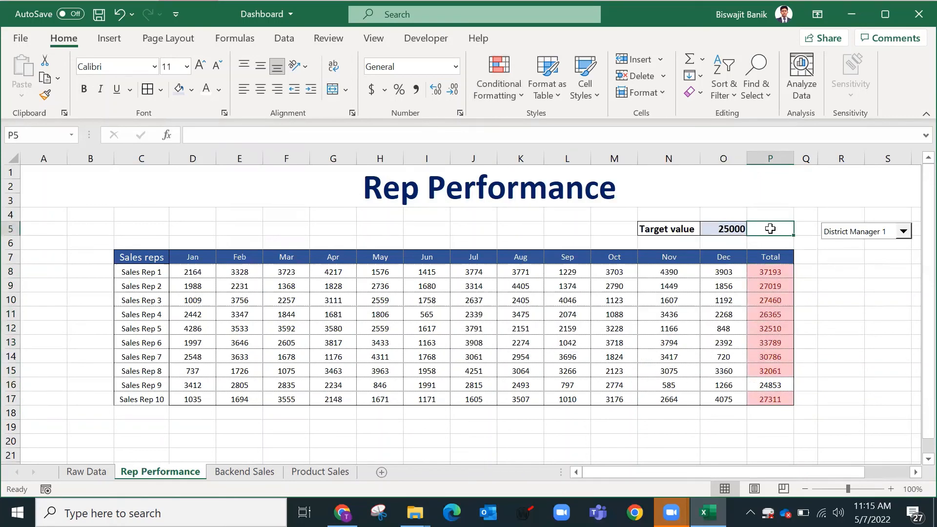
pyautogui.write('30000')
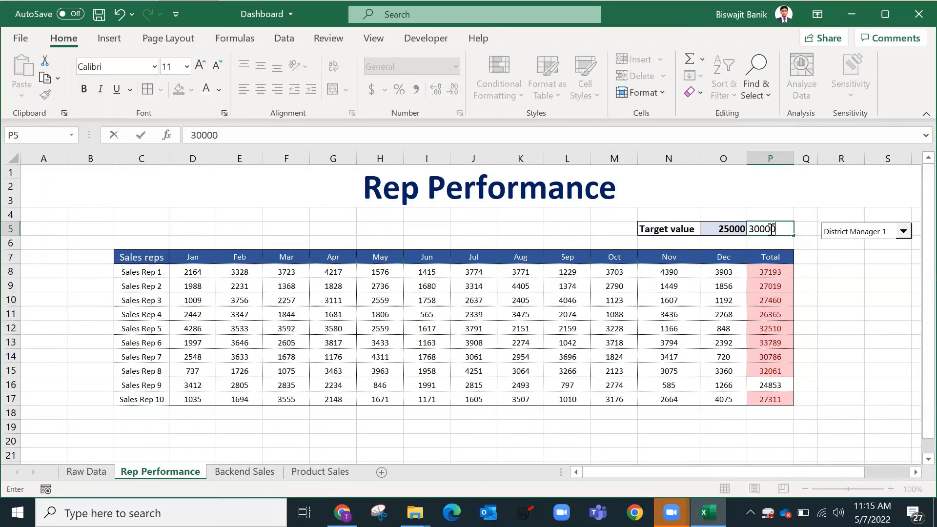
pyautogui.press('Return')
pyautogui.press('Up')
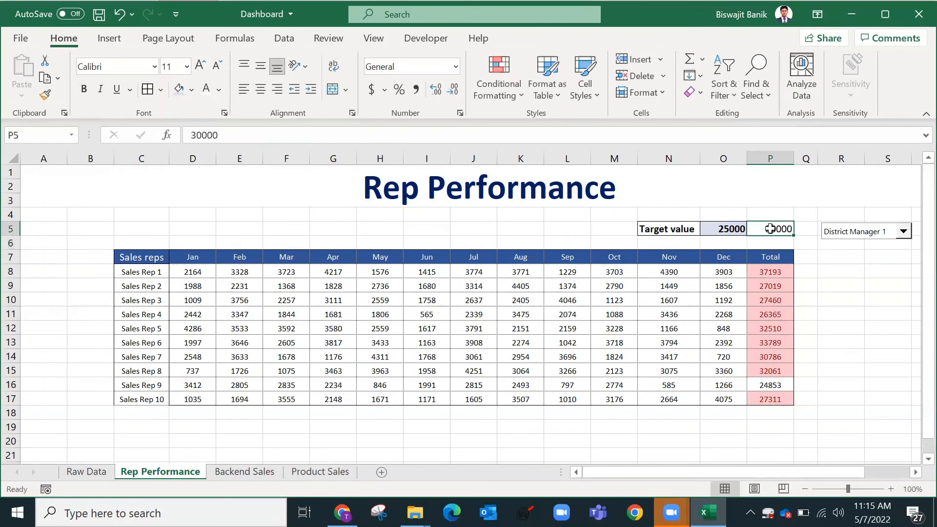
pyautogui.press('Left')
pyautogui.write('20')
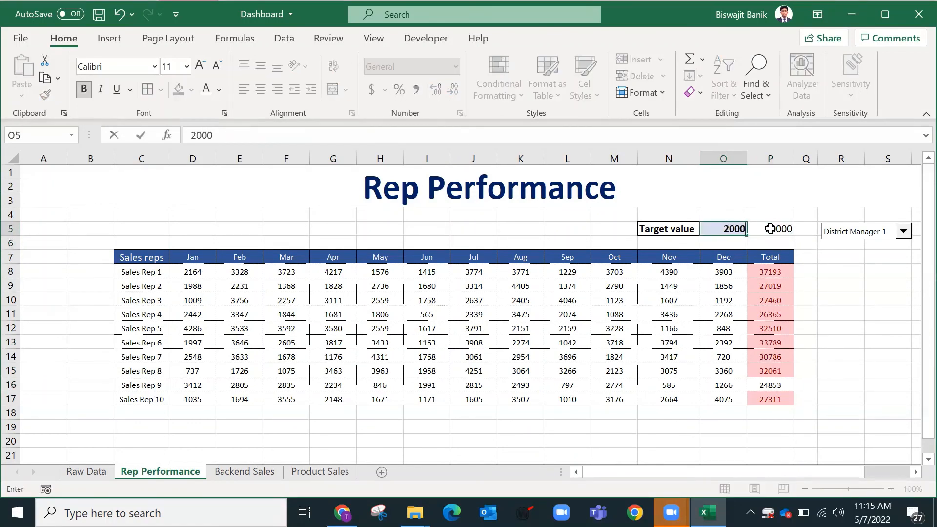
pyautogui.press('Return')
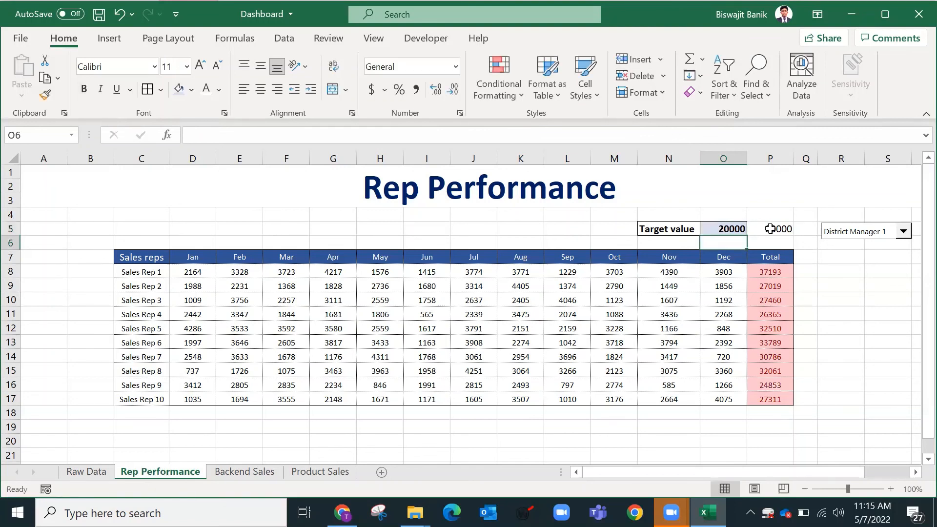
# Step: Add a Greater Than conditional format to P8:P17, comparing with =$P$5, using Green Fill with Dark Green Text
pyautogui.moveTo(771, 271); pyautogui.dragTo(776, 400)
pyautogui.click(511, 97)
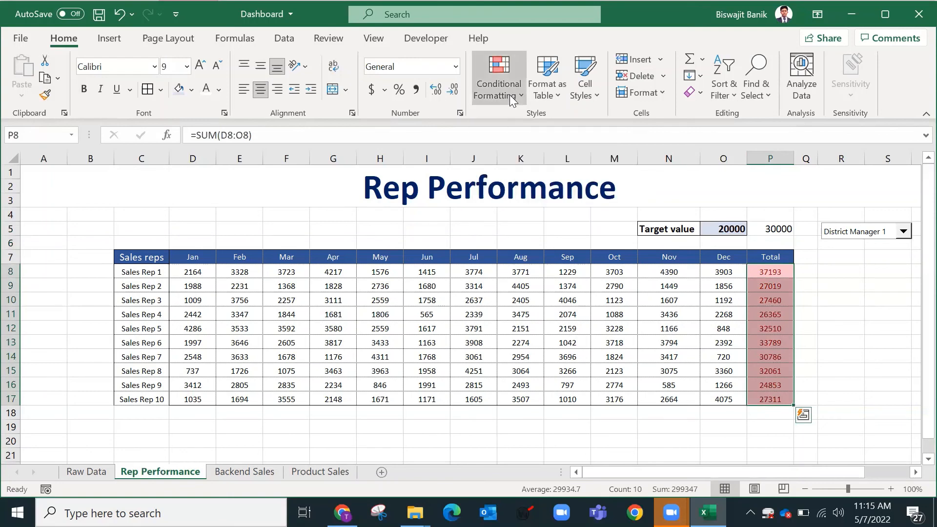
pyautogui.moveTo(580, 128)
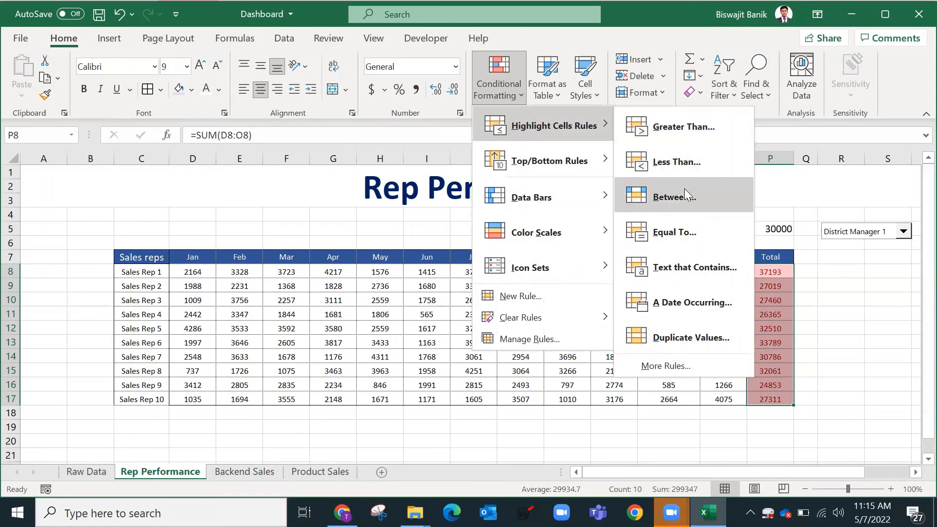
pyautogui.click(687, 130)
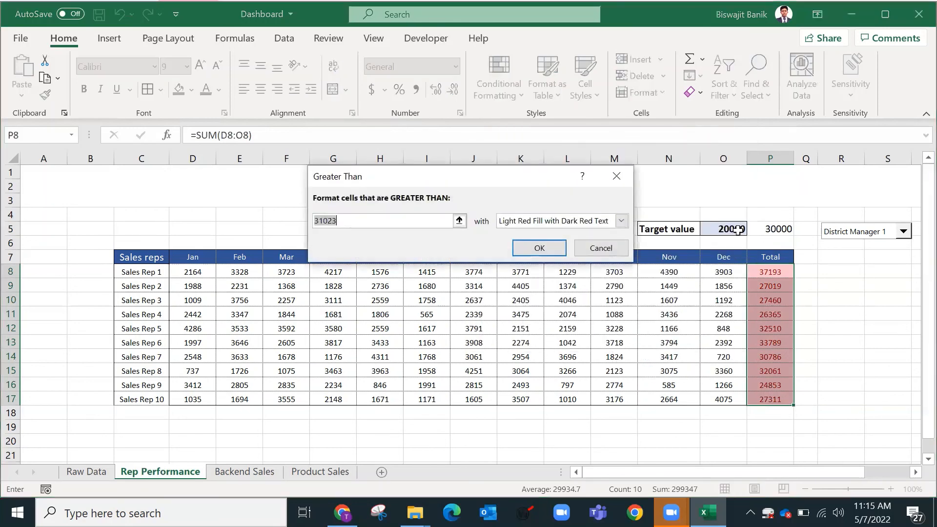
pyautogui.click(769, 230)
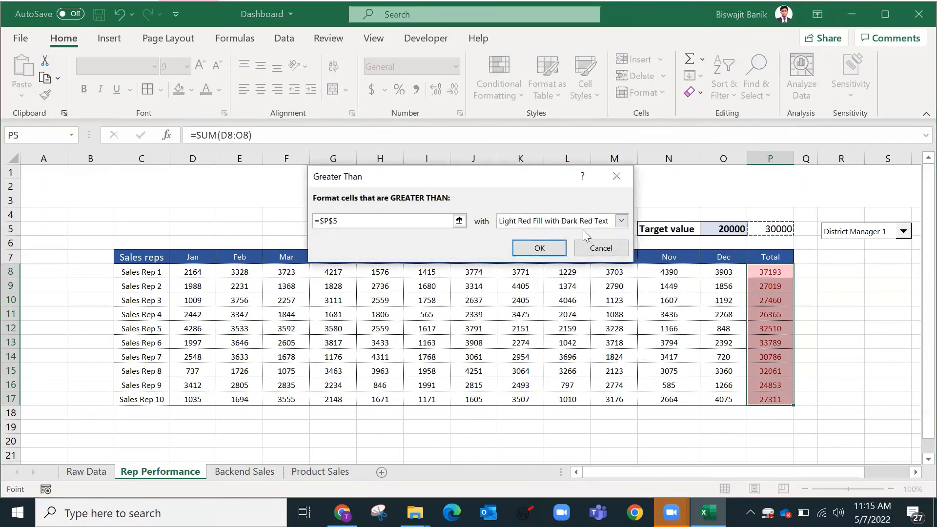
pyautogui.click(621, 221)
pyautogui.click(539, 255)
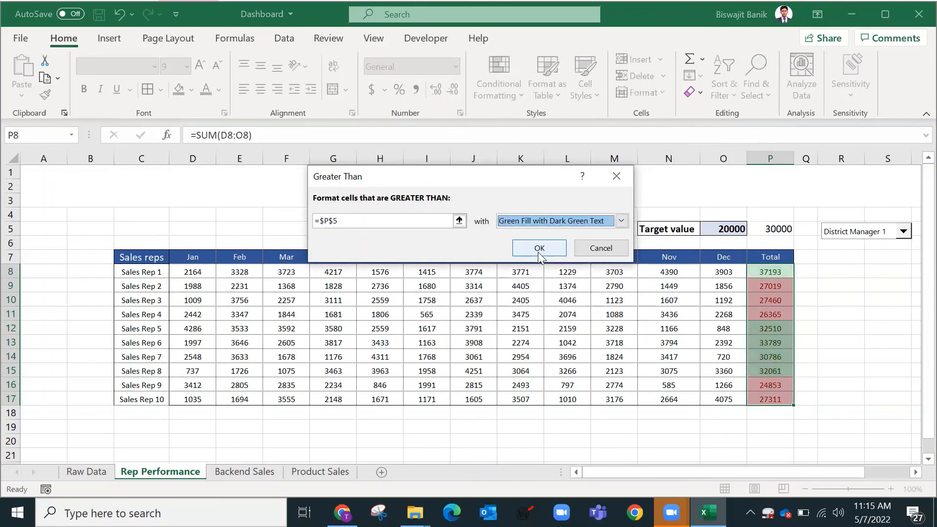
pyautogui.click(540, 254)
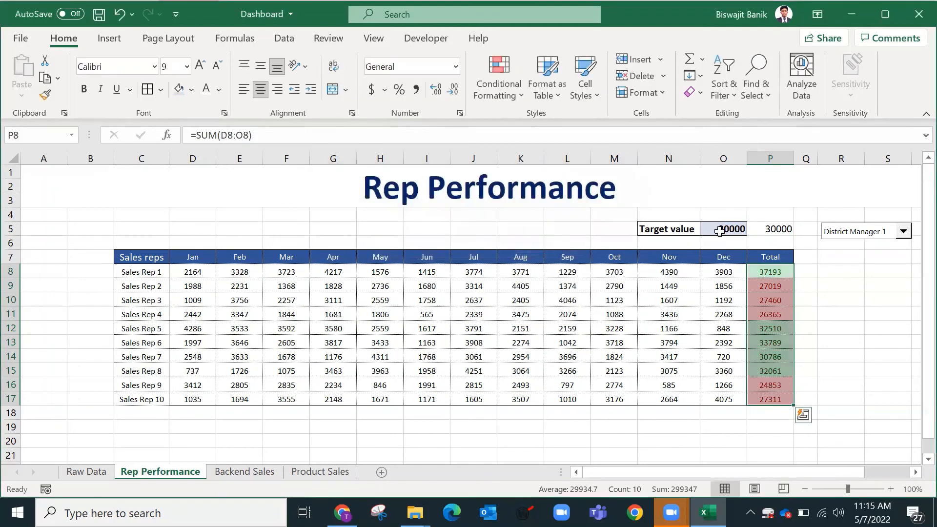
# Step: Add a Less Than conditional format to P8:P17, comparing with =$O$5, using Light Red Fill with Dark Red Text
pyautogui.click(490, 92)
pyautogui.moveTo(544, 125)
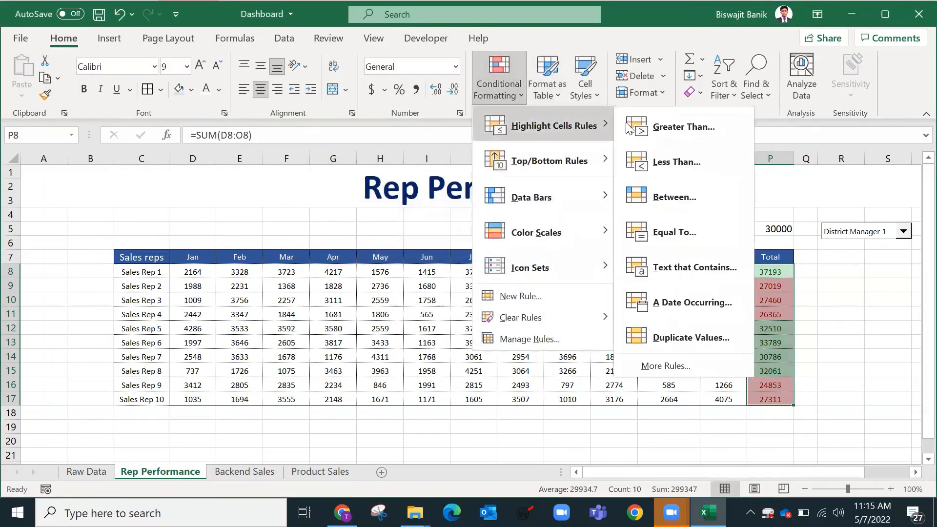
pyautogui.click(690, 158)
pyautogui.click(711, 226)
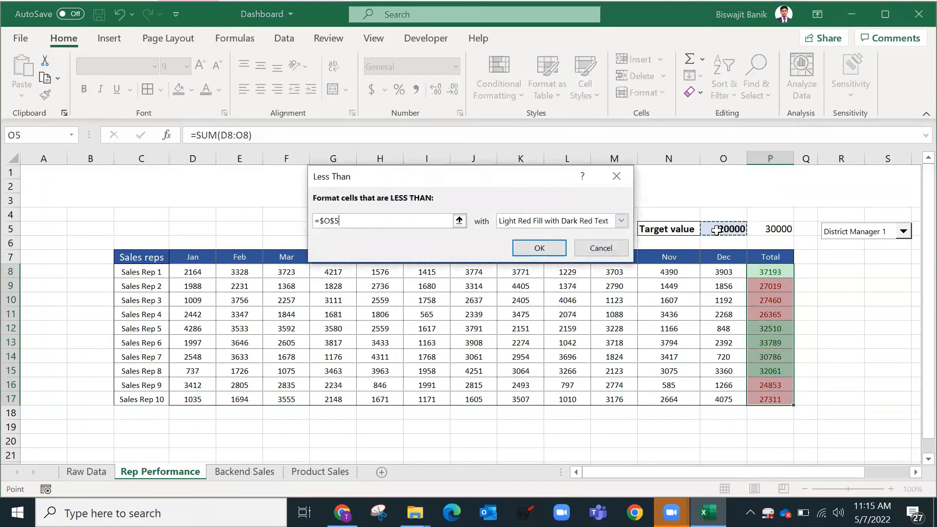
pyautogui.click(539, 248)
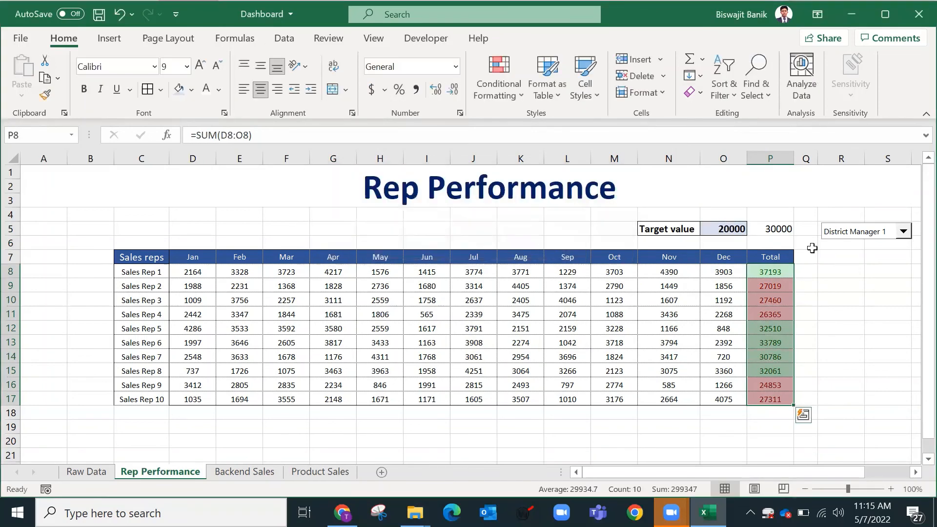
# Step: Copy the formatting of the target cell O5 onto P5 with Format Painter
pyautogui.click(727, 229)
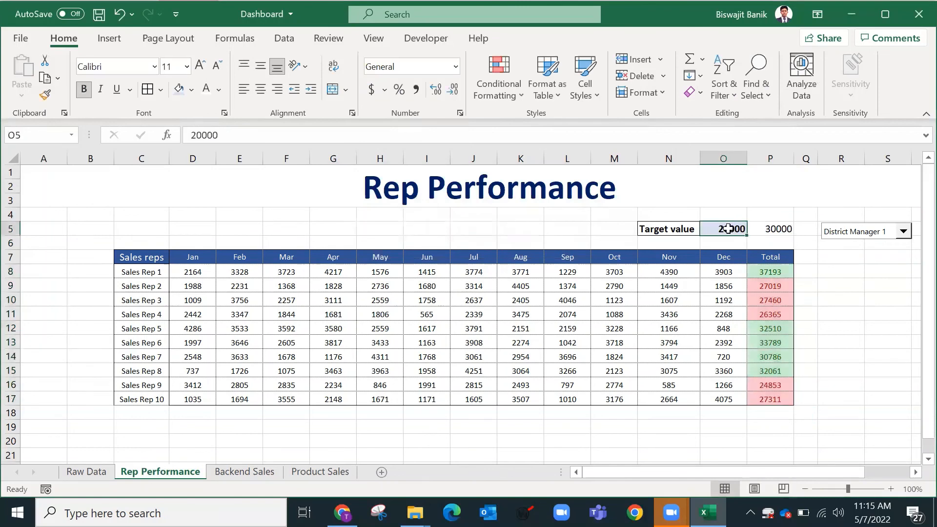
pyautogui.click(45, 95)
pyautogui.click(778, 229)
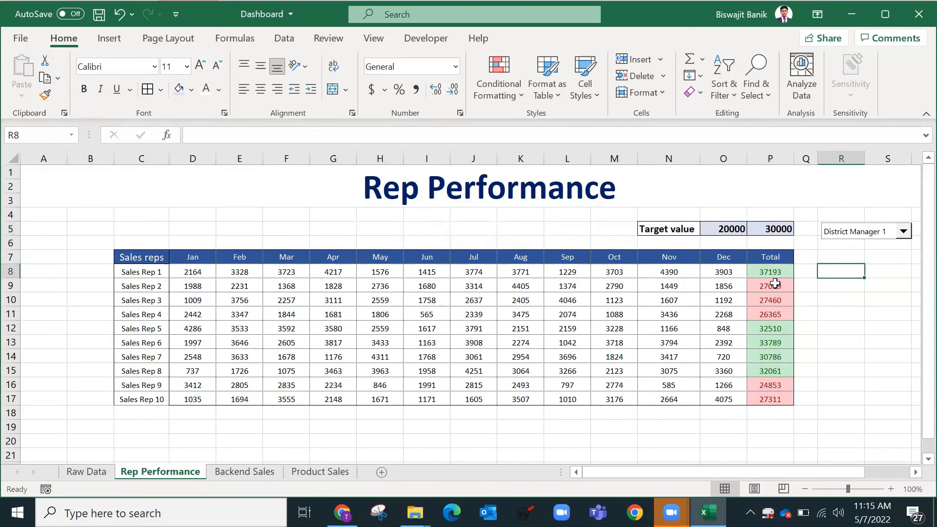
pyautogui.moveTo(775, 287); pyautogui.dragTo(783, 315)
pyautogui.hotkey('shift', 'space')
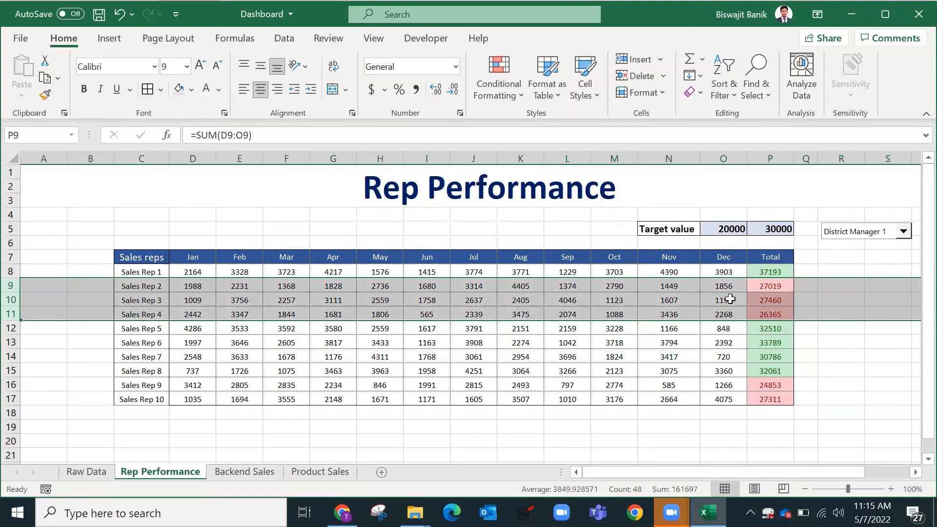
pyautogui.moveTo(769, 385); pyautogui.dragTo(771, 402)
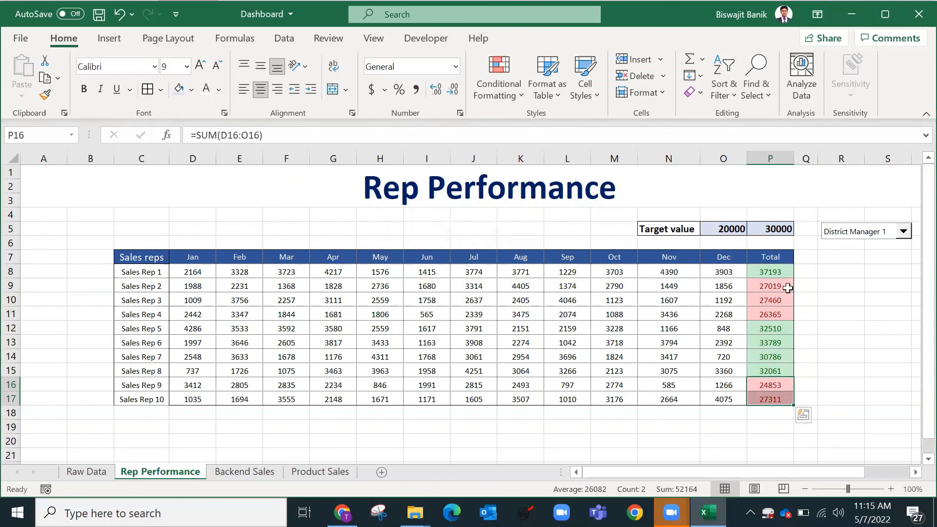
pyautogui.click(781, 288)
pyautogui.click(737, 232)
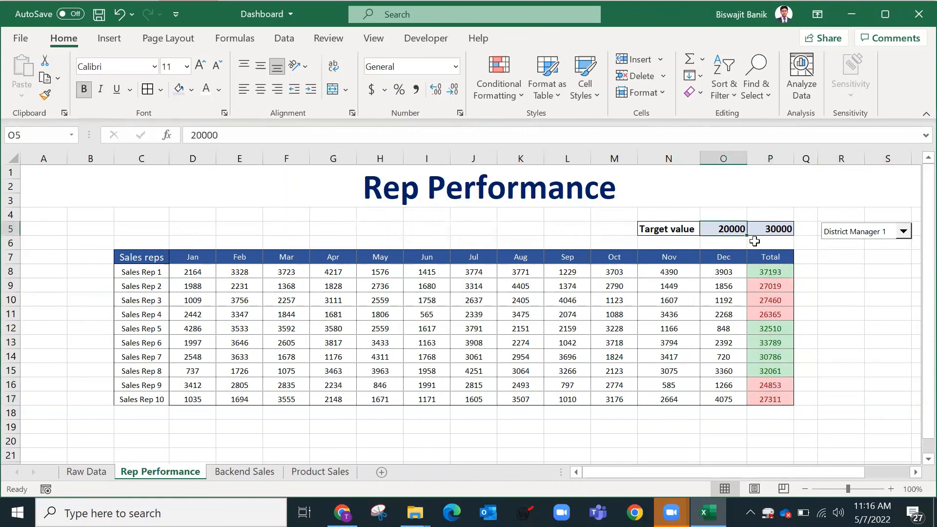
pyautogui.click(760, 140)
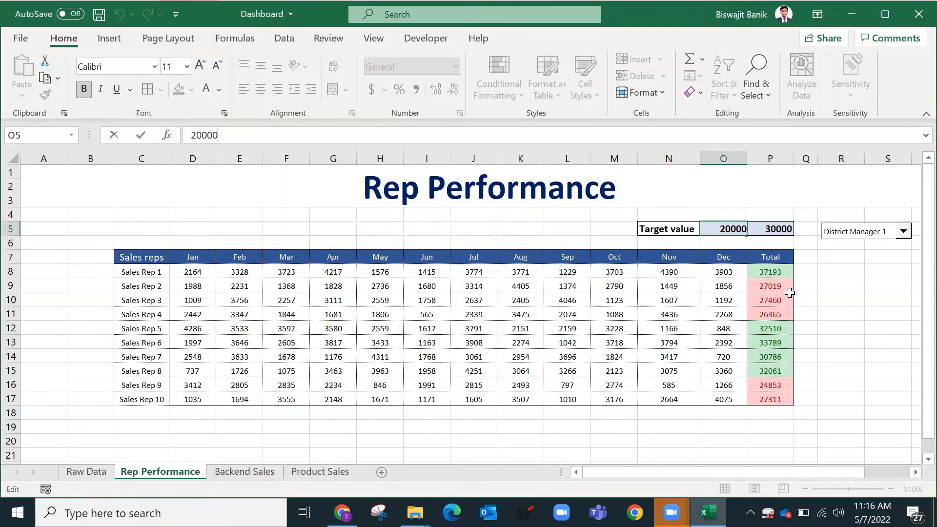
# Step: Clear all formatting from the rep totals in P8:P17
pyautogui.moveTo(776, 271); pyautogui.dragTo(770, 399)
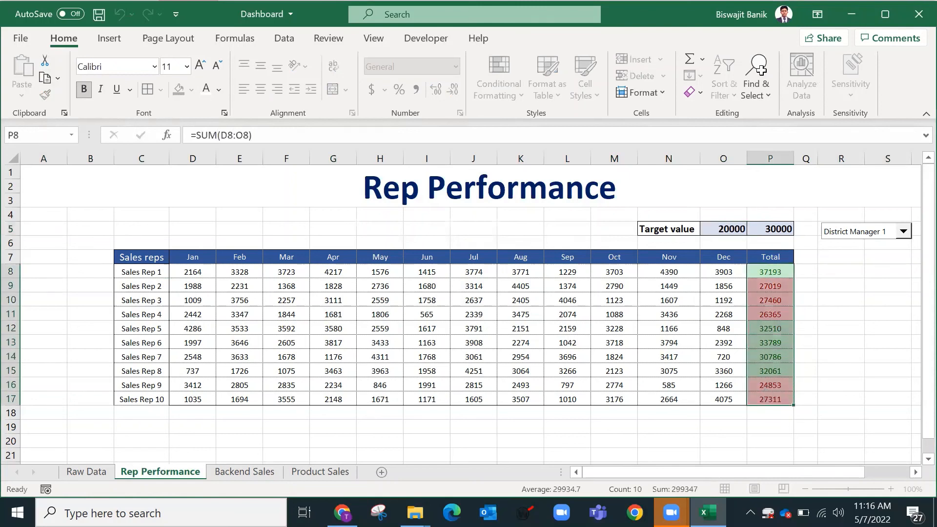
pyautogui.click(701, 92)
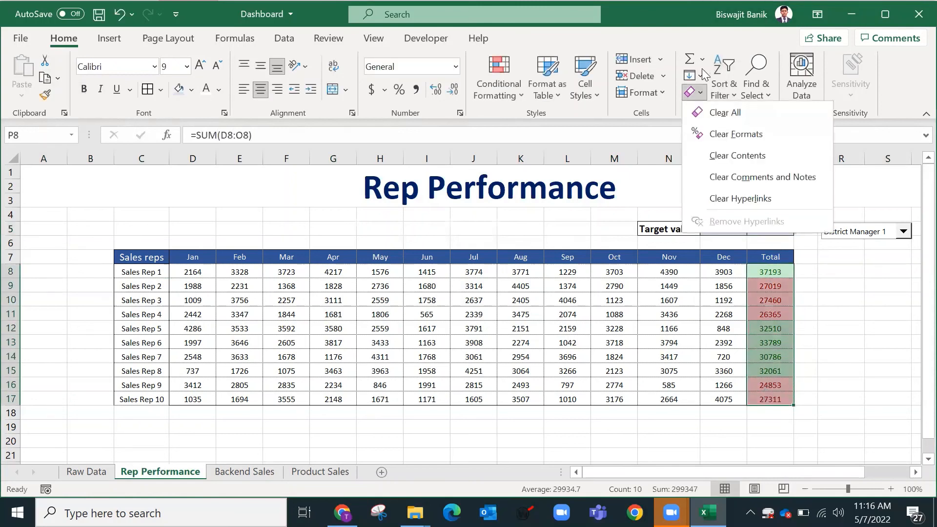
pyautogui.click(730, 134)
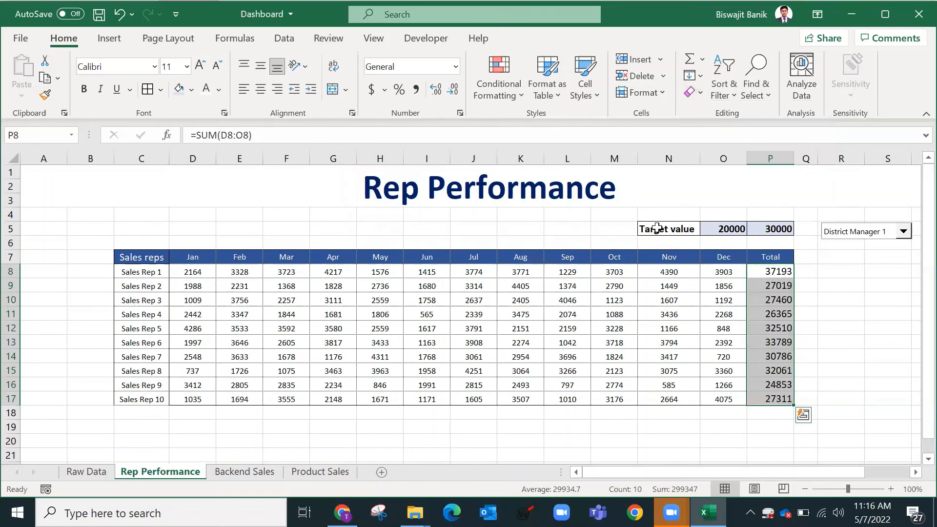
# Step: Try to copy the Dec column's formatting in O8:O17 onto the Total column with Format Painter
pyautogui.moveTo(723, 272); pyautogui.dragTo(720, 397)
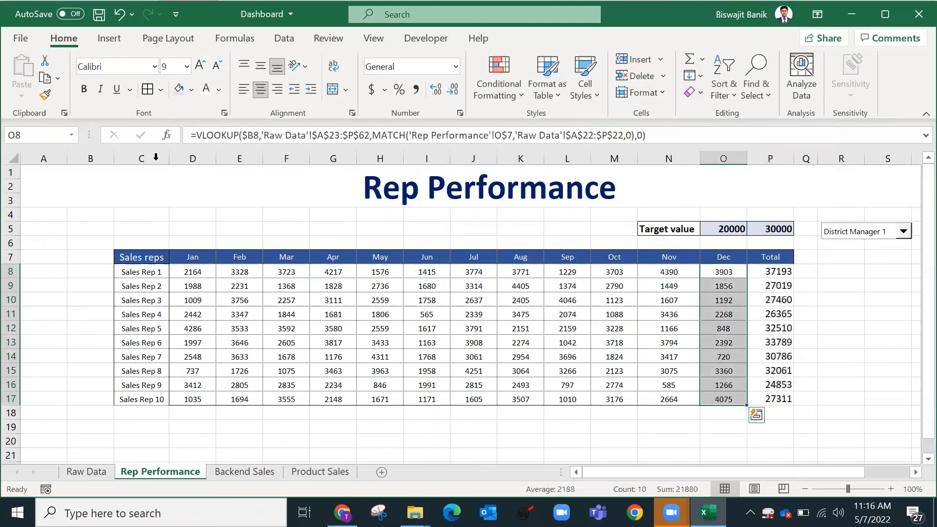
pyautogui.click(45, 94)
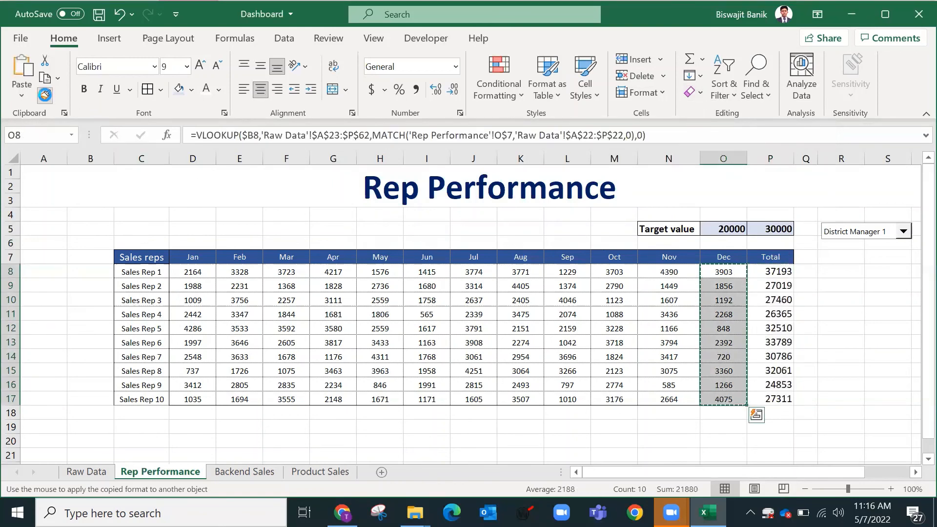
pyautogui.moveTo(724, 272); pyautogui.dragTo(770, 398)
pyautogui.hotkey('ctrl', 'c')
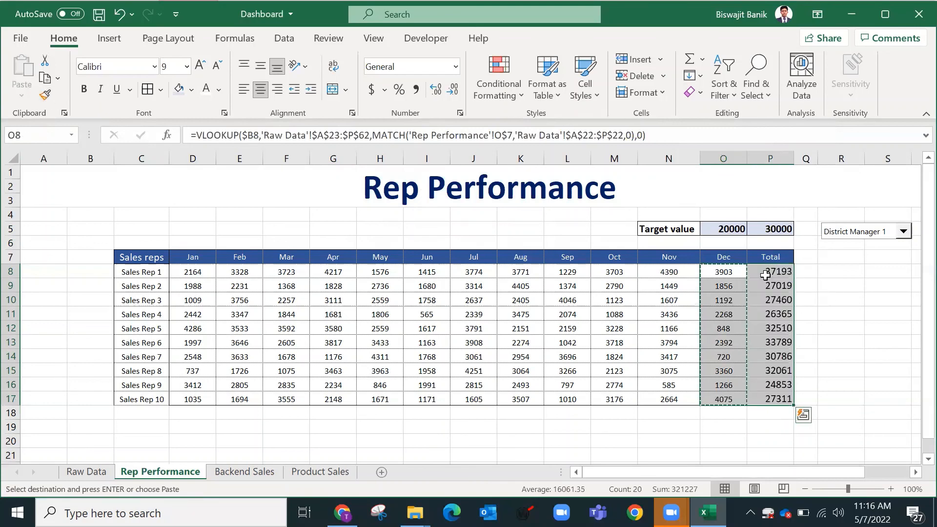
pyautogui.click(765, 275)
pyautogui.hotkey('ctrl', 'z')
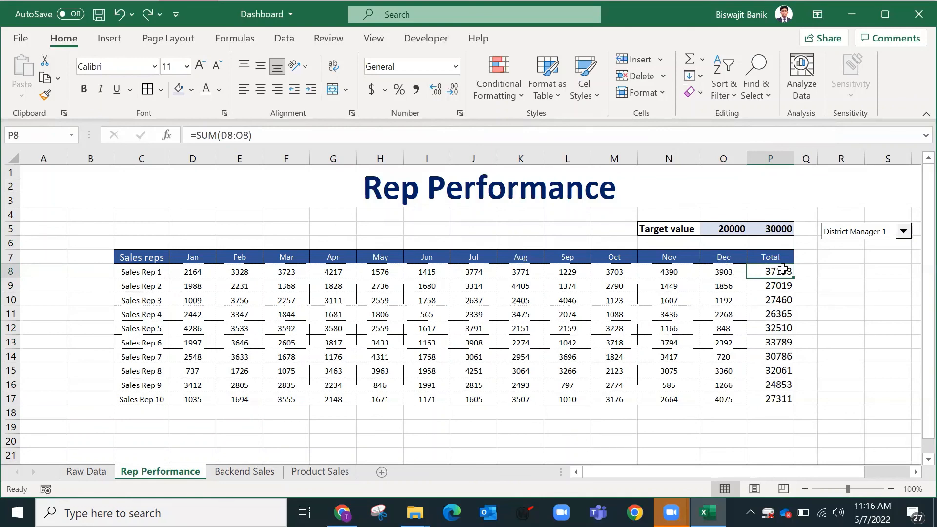
# Step: Copy the formatting of O8:O17 onto the totals in P8:P17 with Format Painter
pyautogui.press('Left')
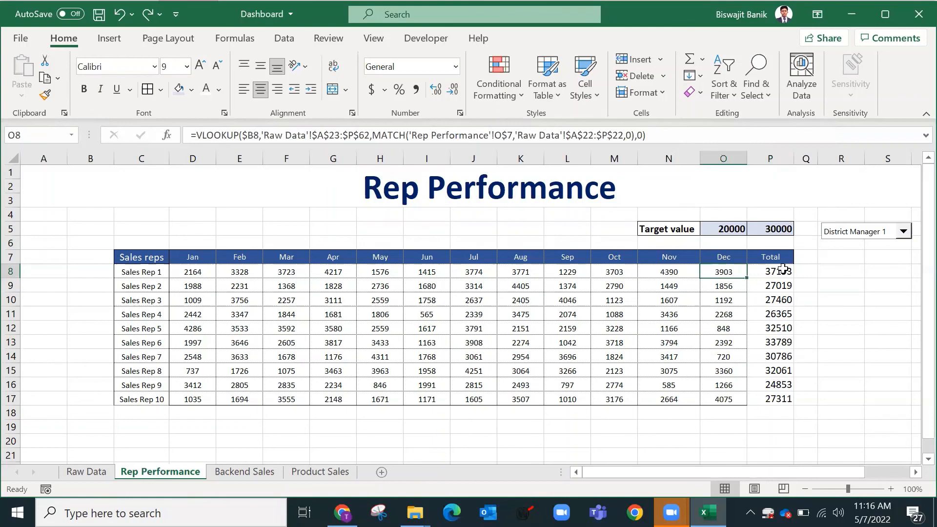
pyautogui.hotkey('ctrl', 'shift', 'Down')
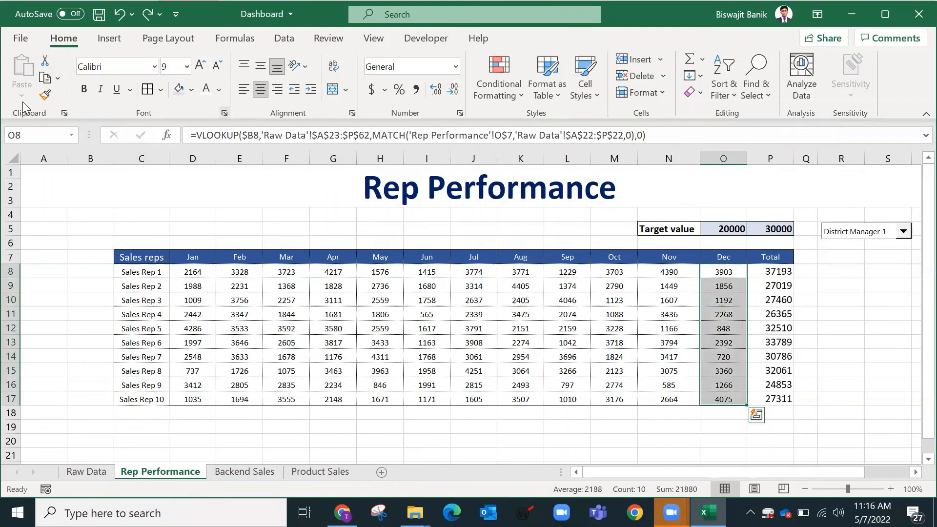
pyautogui.click(44, 98)
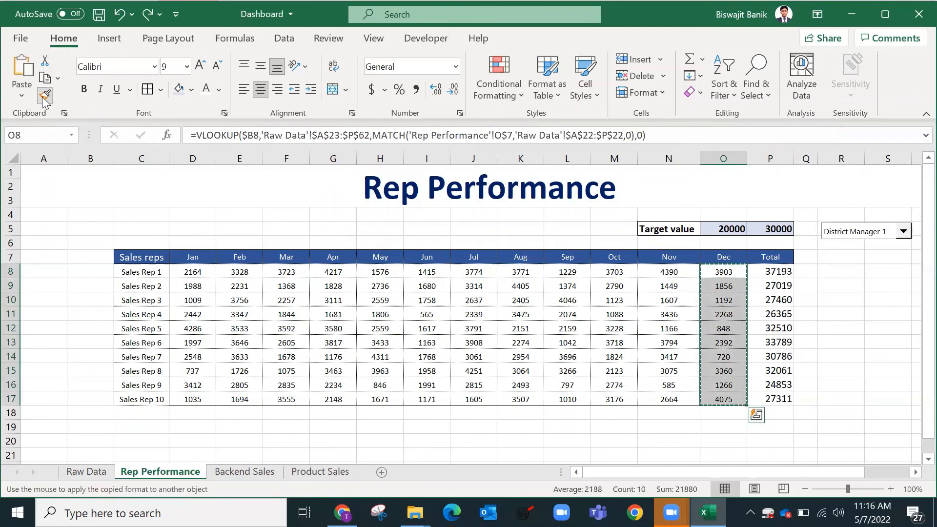
pyautogui.hotkey('shift', 'Right')
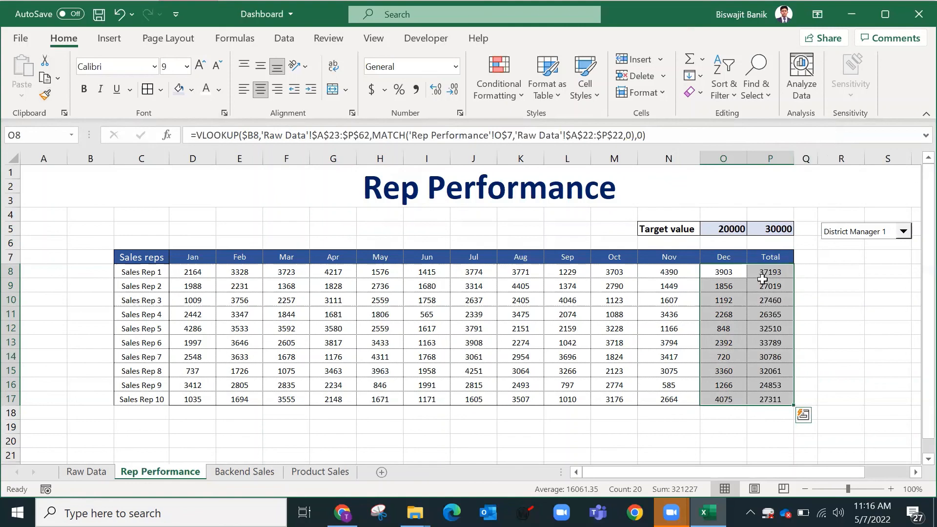
# Step: Add a Greater Than conditional format to the cleared totals P8:P17, comparing with =$P$5, using Green Fill with Dark Green Text
pyautogui.moveTo(767, 273); pyautogui.dragTo(774, 400)
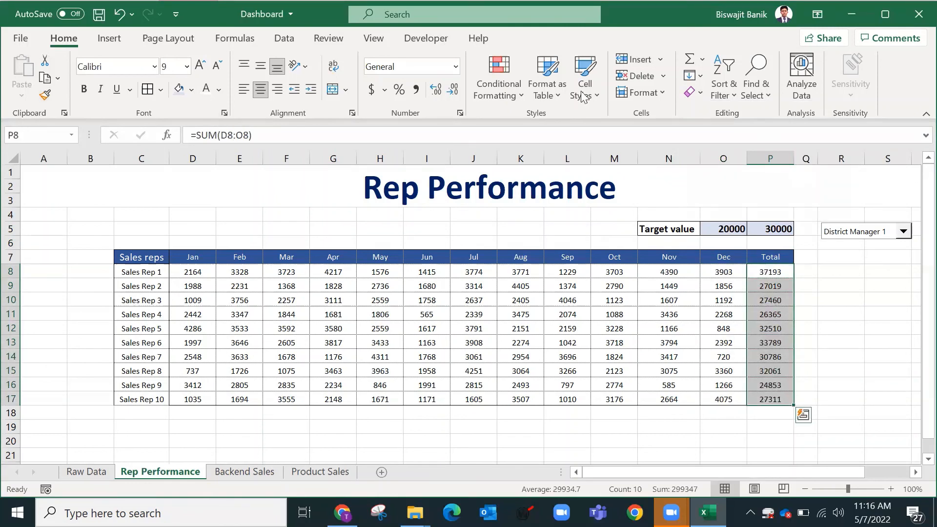
pyautogui.click(513, 91)
pyautogui.moveTo(549, 130)
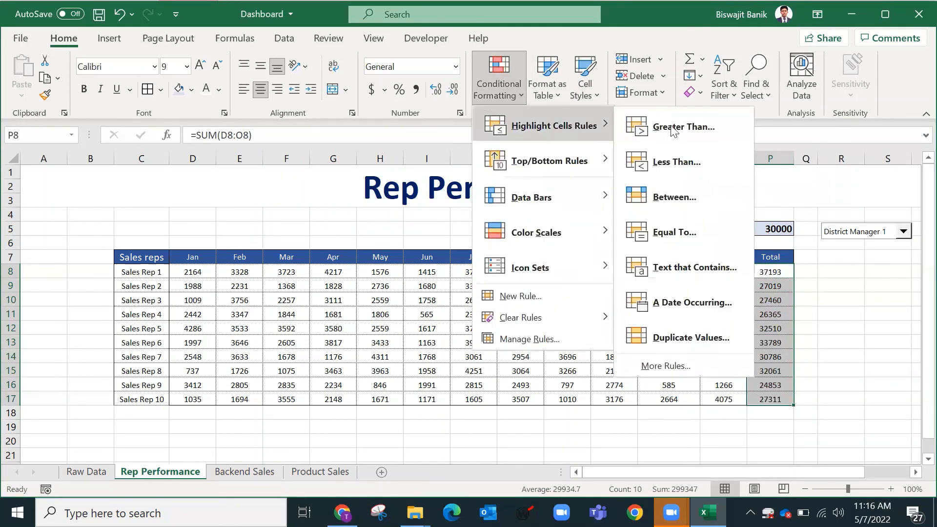
pyautogui.click(658, 126)
pyautogui.click(781, 229)
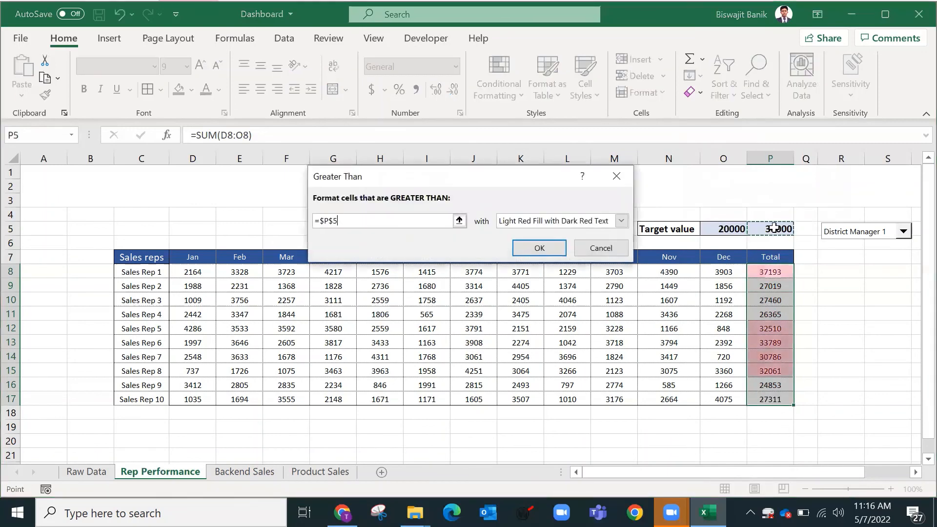
pyautogui.click(621, 220)
pyautogui.click(537, 254)
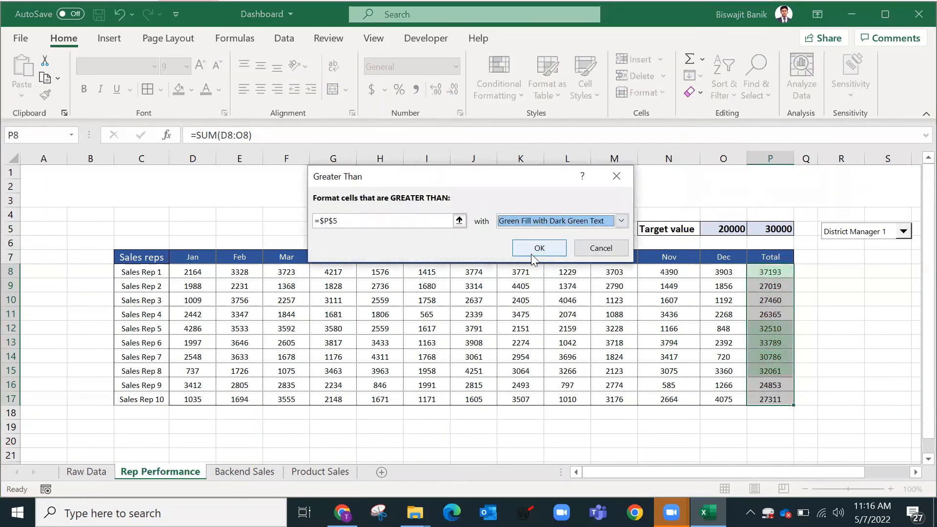
pyautogui.click(537, 248)
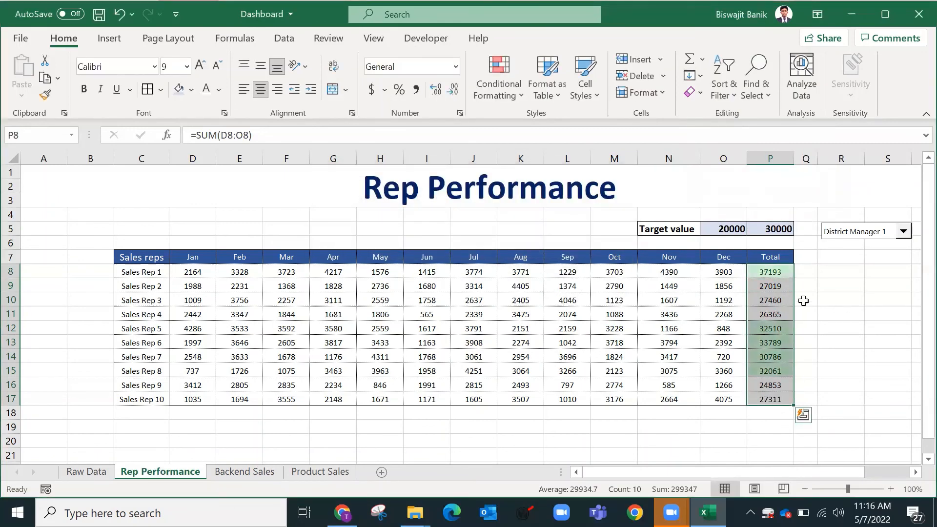
# Step: Add a Less Than conditional format to the totals P8:P17, comparing with =$O$5, using Light Red Fill with Dark Red Text
pyautogui.click(491, 98)
pyautogui.moveTo(560, 122)
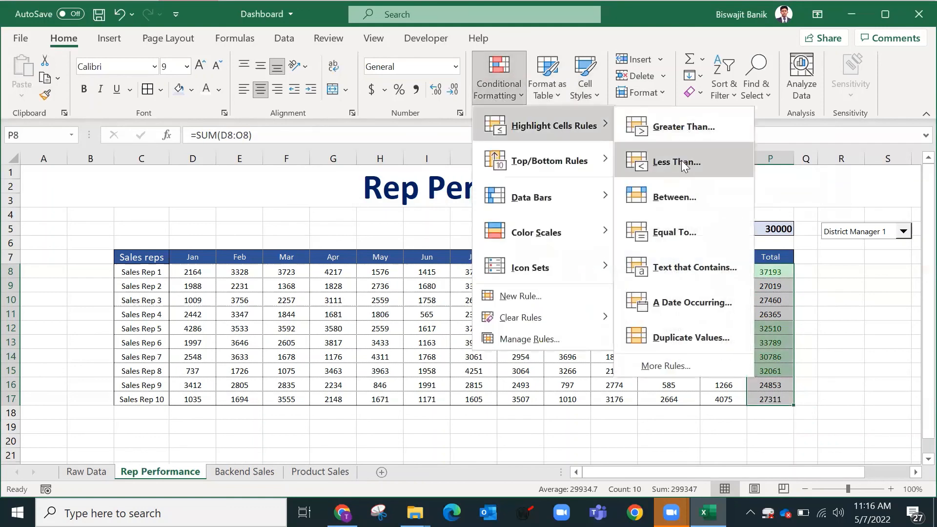
pyautogui.click(673, 159)
pyautogui.click(732, 228)
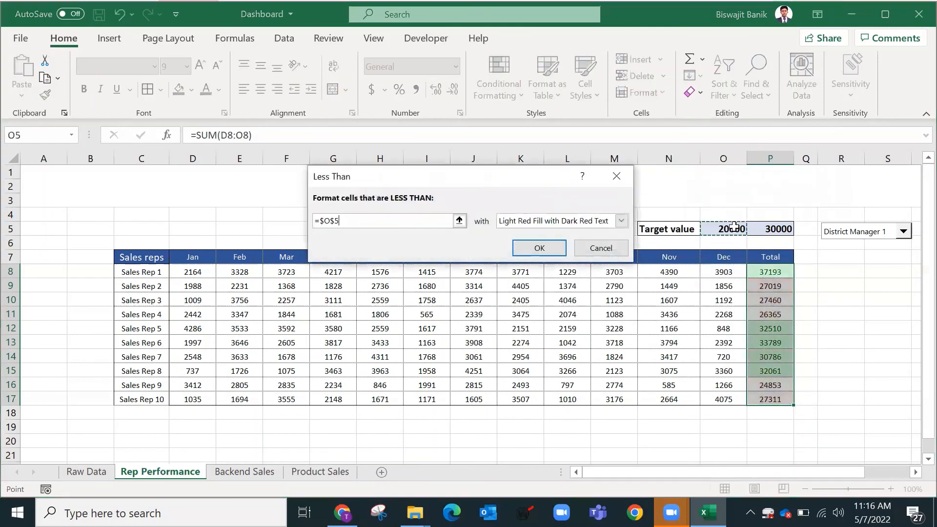
pyautogui.click(621, 220)
pyautogui.click(539, 245)
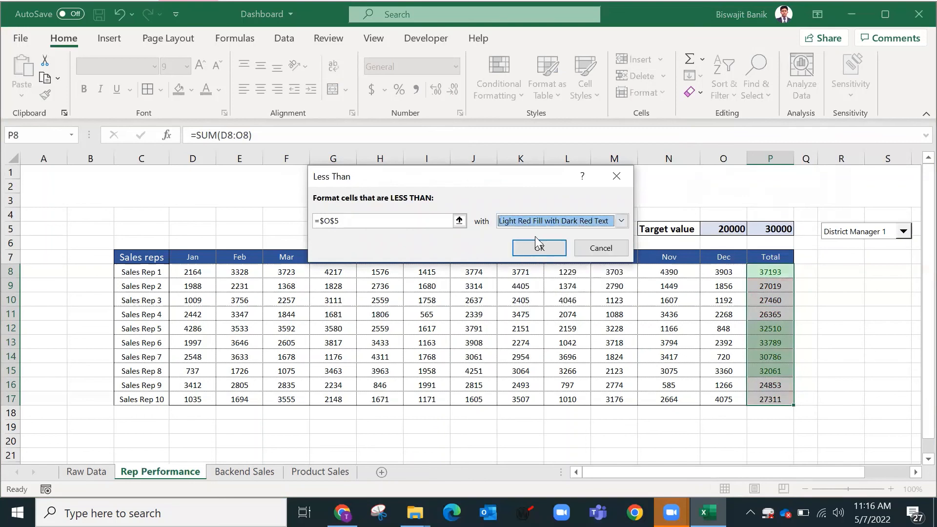
pyautogui.click(536, 244)
pyautogui.click(856, 274)
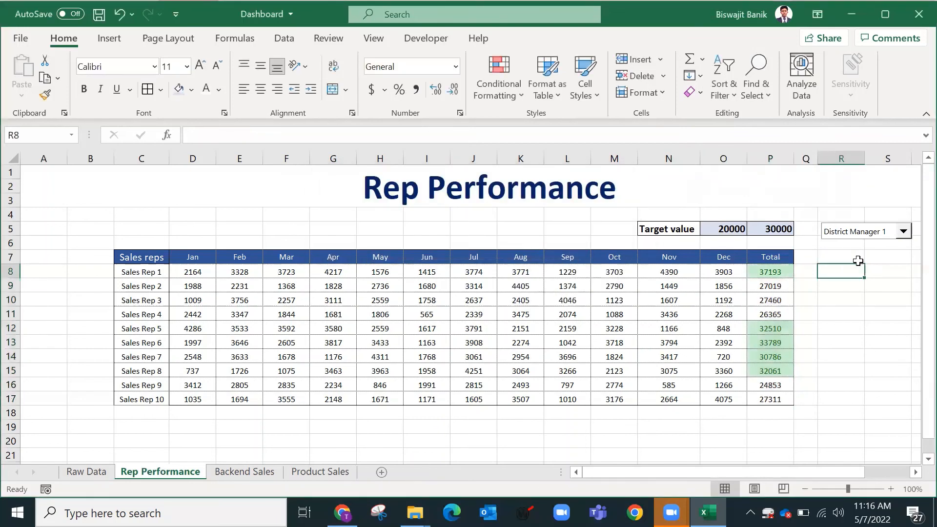
pyautogui.click(779, 270)
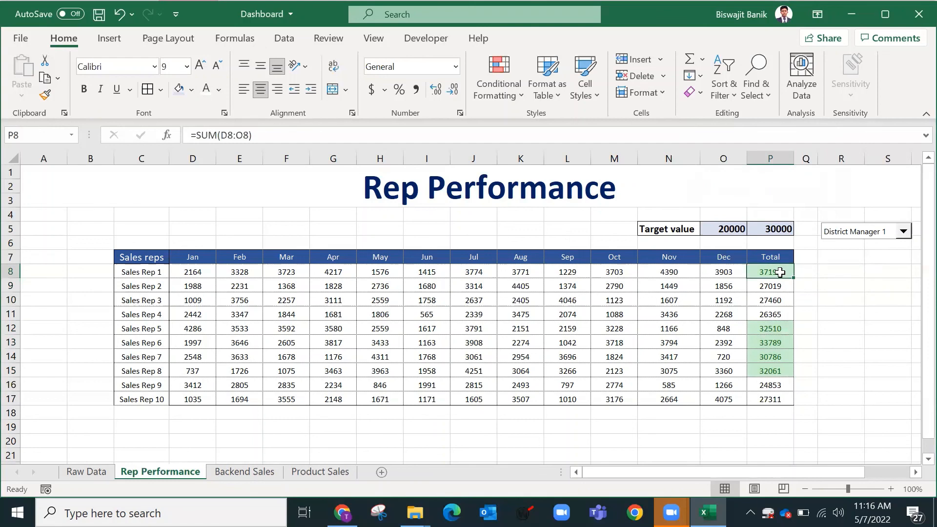
pyautogui.hotkey('shift', 'space')
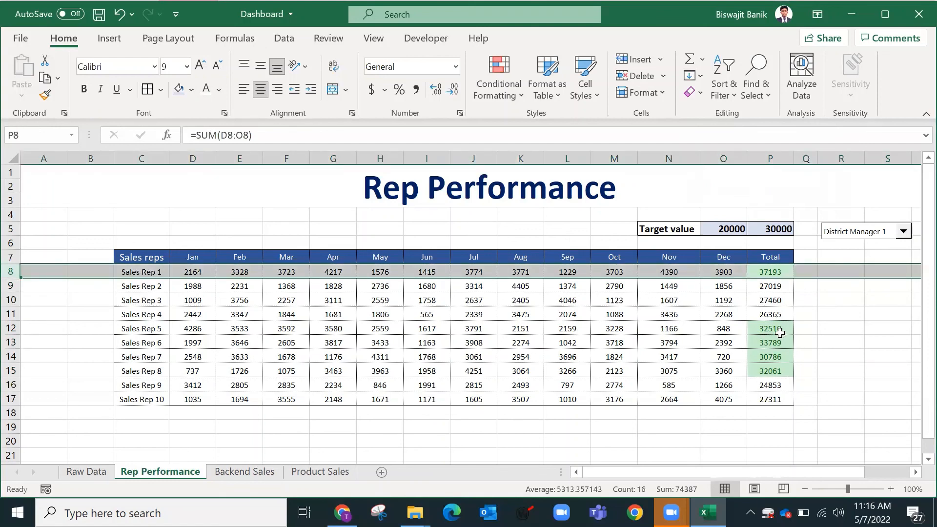
pyautogui.moveTo(153, 357); pyautogui.dragTo(156, 335)
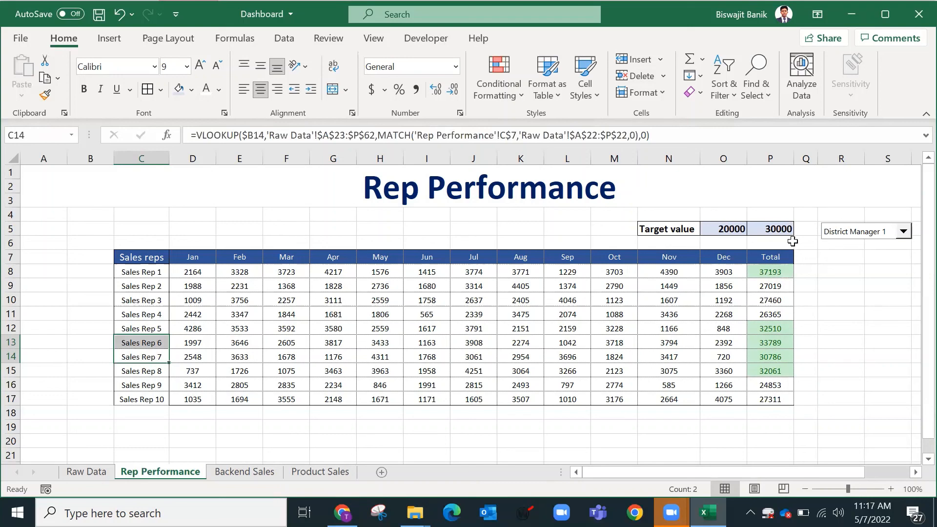
# Step: Set the second target value in P5 to 35000
pyautogui.click(785, 225)
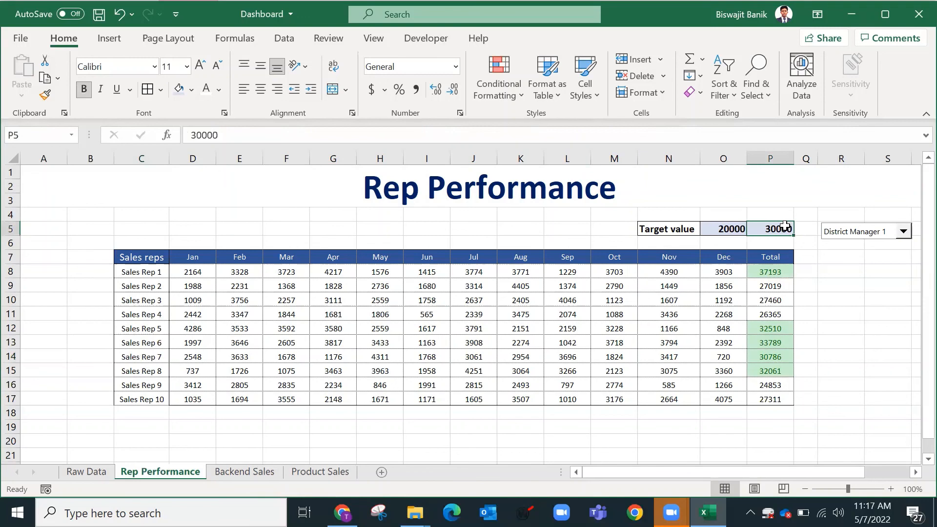
pyautogui.write('3500')
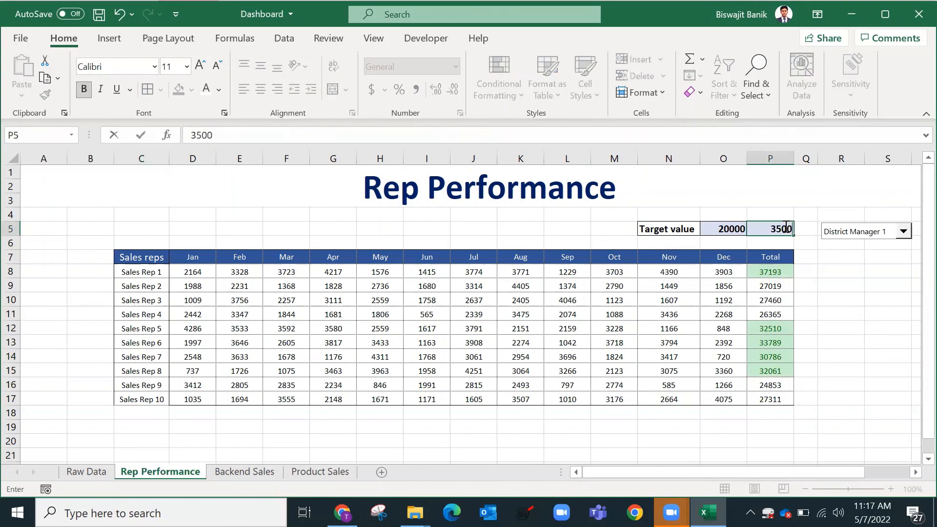
pyautogui.press('Return')
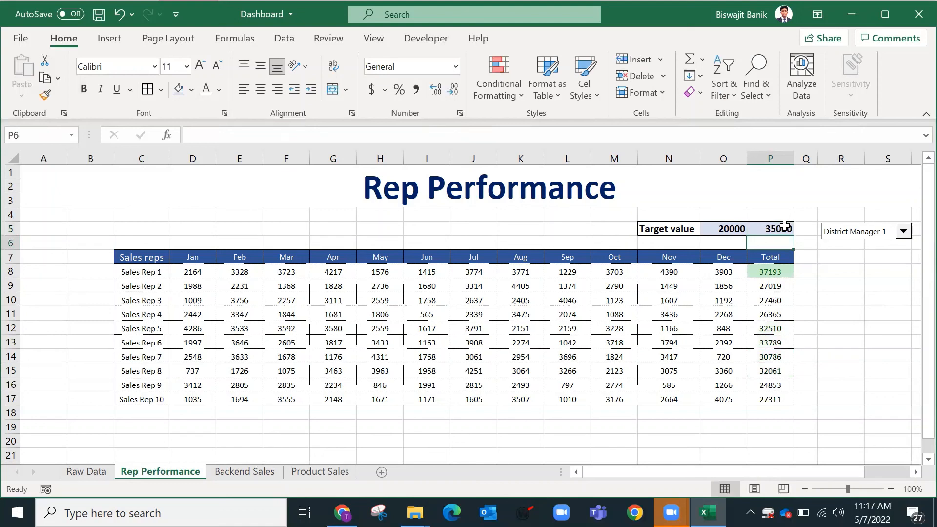
# Step: Switch the district manager selector through District Manager 2, 3 and 4, checking the reps' totals and the row of Sales Rep 36
pyautogui.click(840, 233)
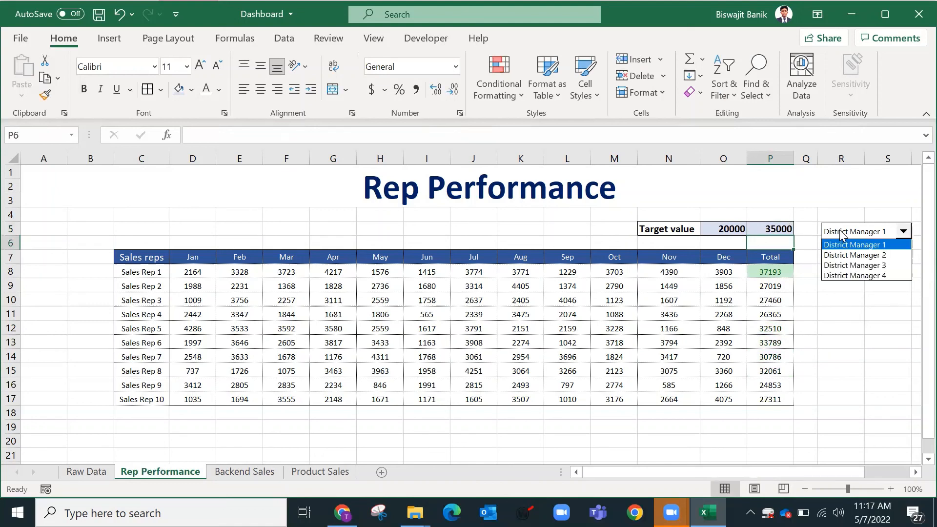
pyautogui.click(849, 254)
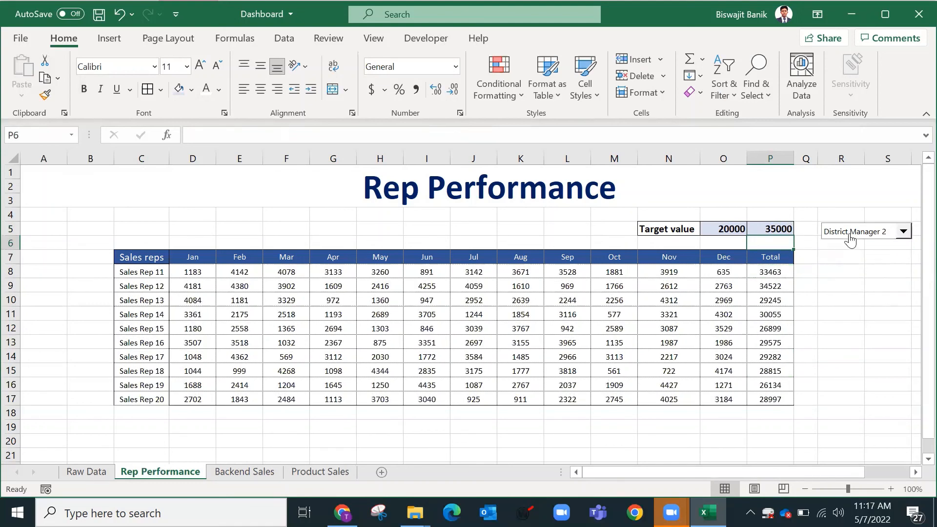
pyautogui.click(850, 237)
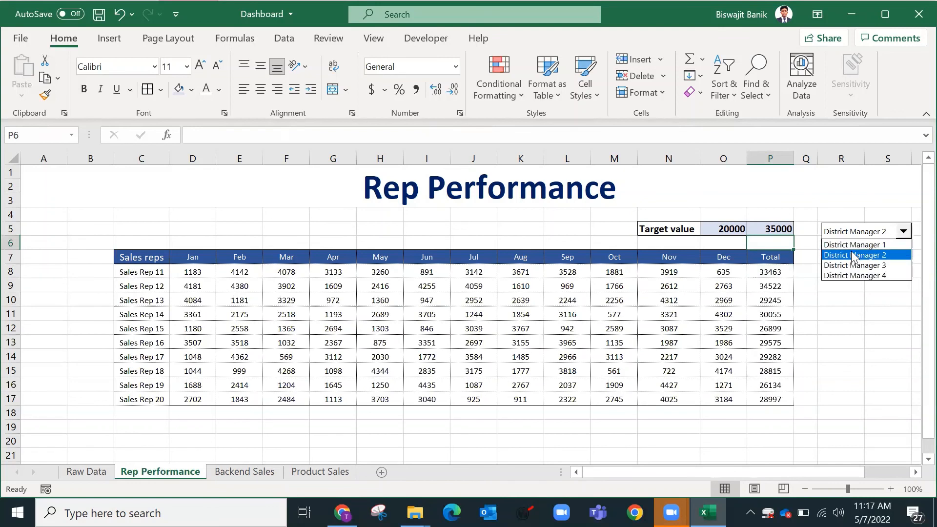
pyautogui.click(853, 256)
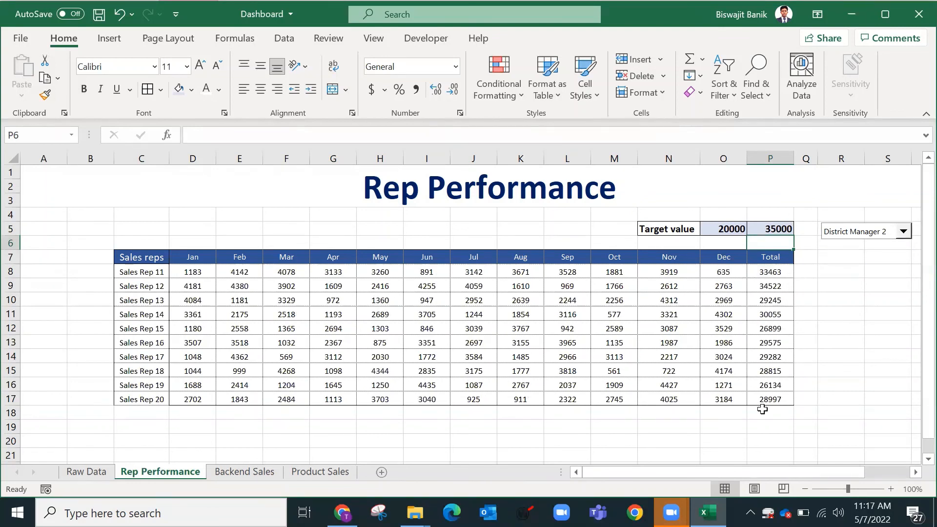
pyautogui.click(840, 234)
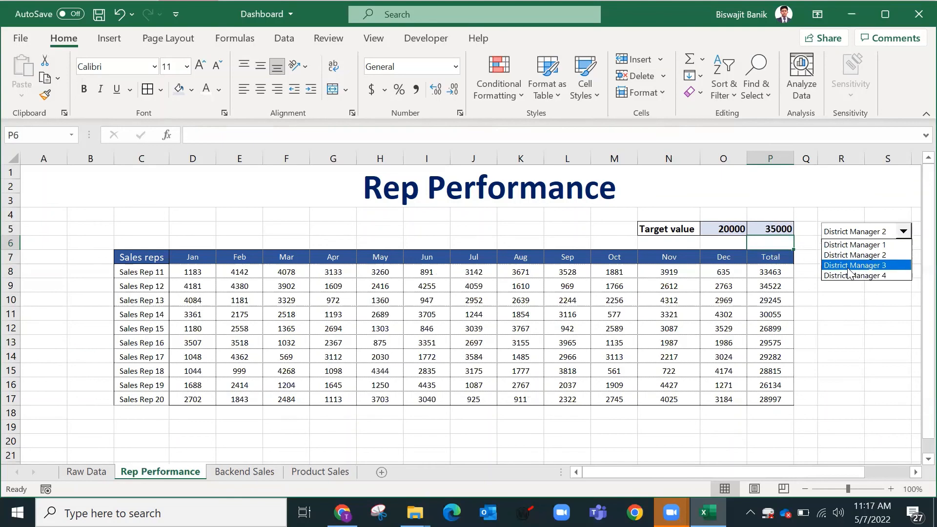
pyautogui.click(850, 263)
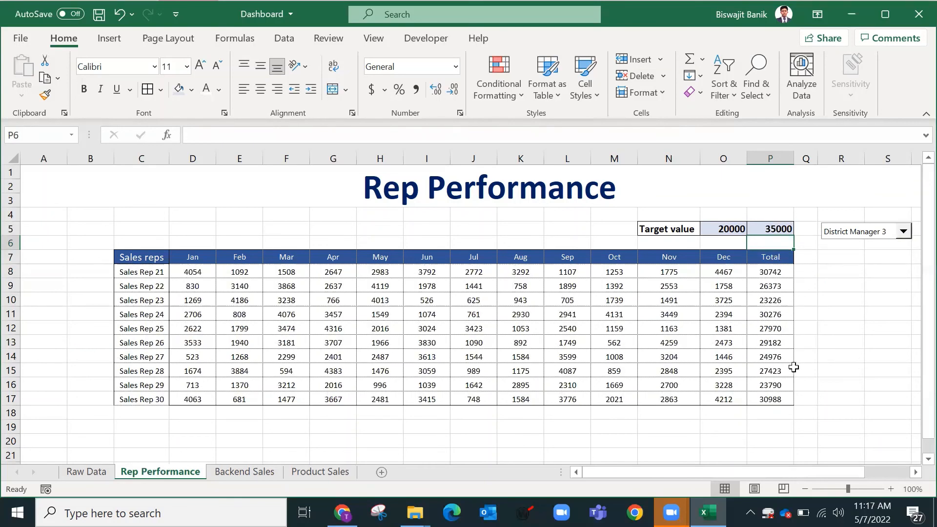
pyautogui.click(837, 234)
pyautogui.click(848, 279)
pyautogui.click(781, 342)
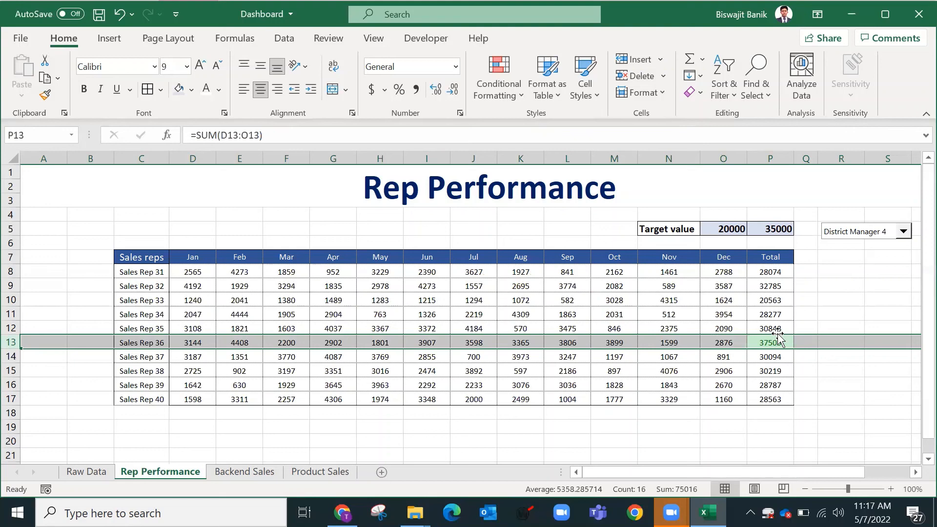
# Step: Set the first target value in O5 to 28000
pyautogui.click(720, 229)
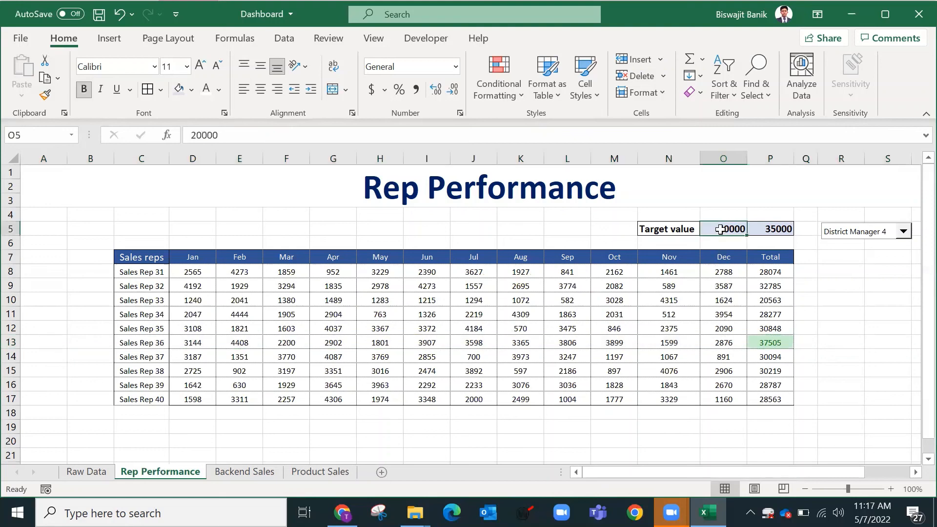
pyautogui.write('2800')
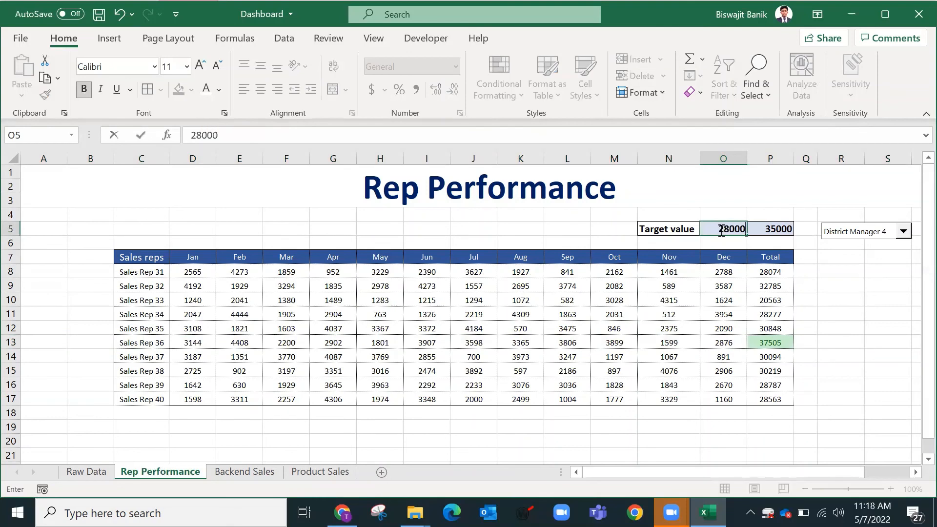
pyautogui.press('Return')
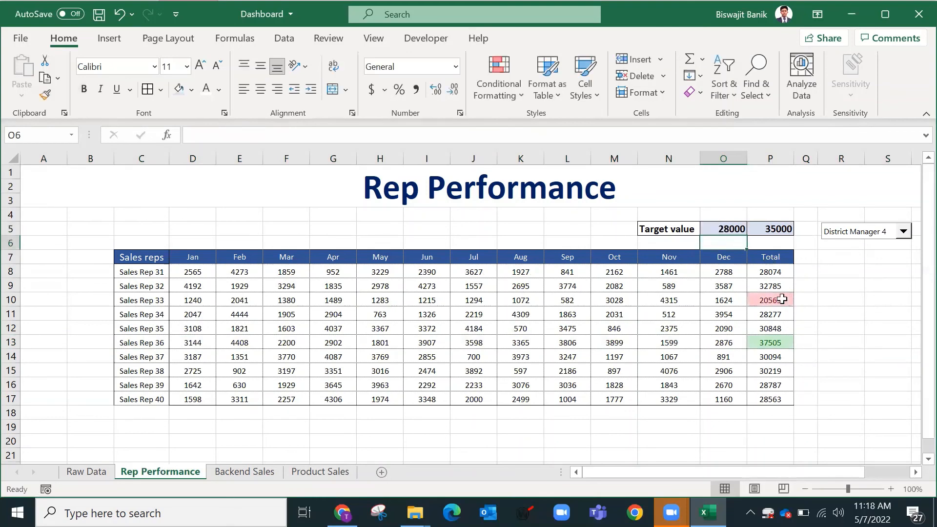
# Step: Check the row of Sales Rep 33, and view the totals' coloring for District Manager 3, 2 and 1
pyautogui.click(772, 300)
pyautogui.hotkey('shift', 'space')
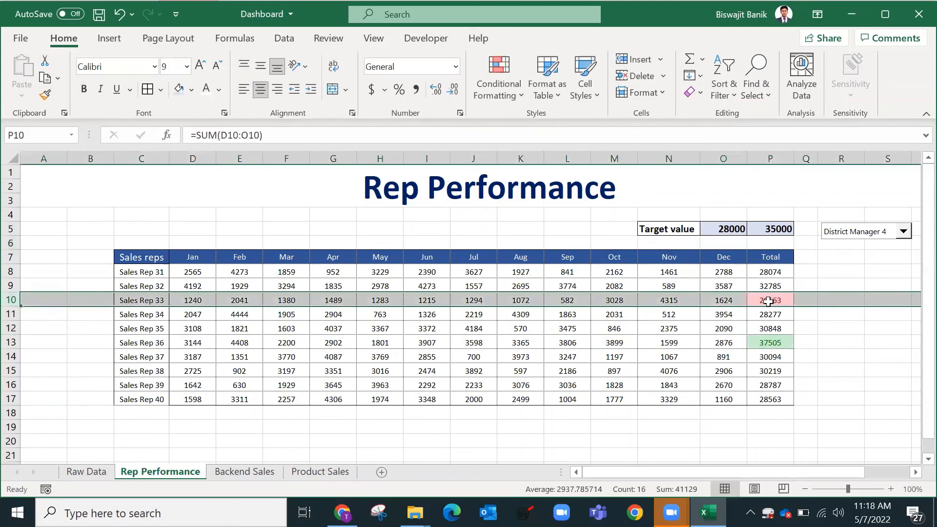
pyautogui.click(848, 229)
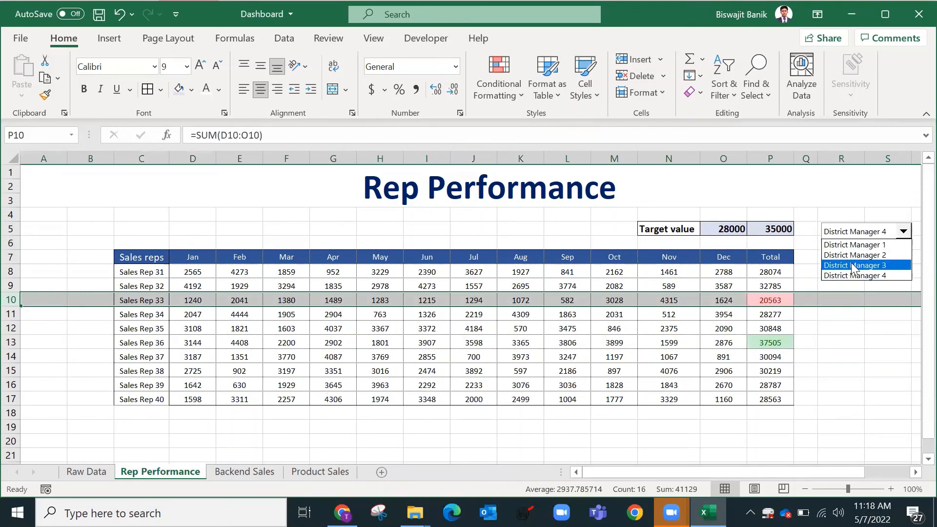
pyautogui.click(853, 266)
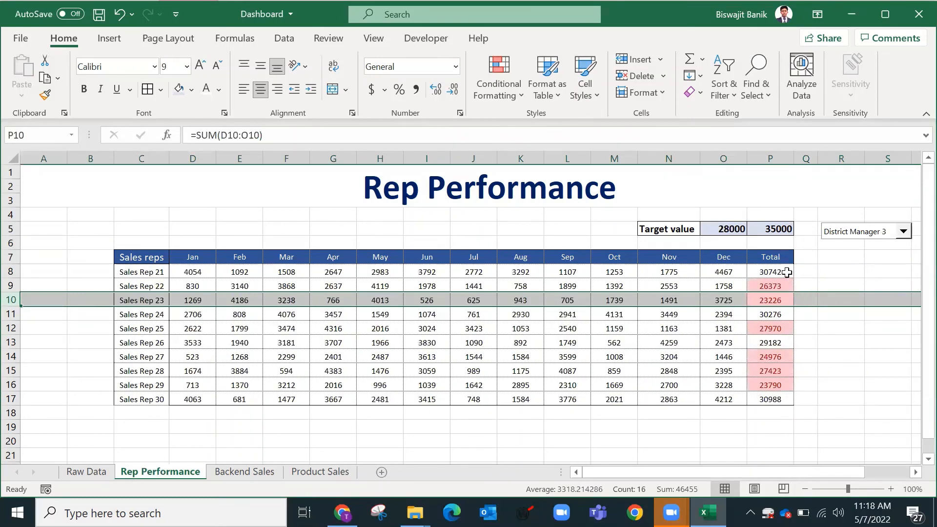
pyautogui.click(871, 240)
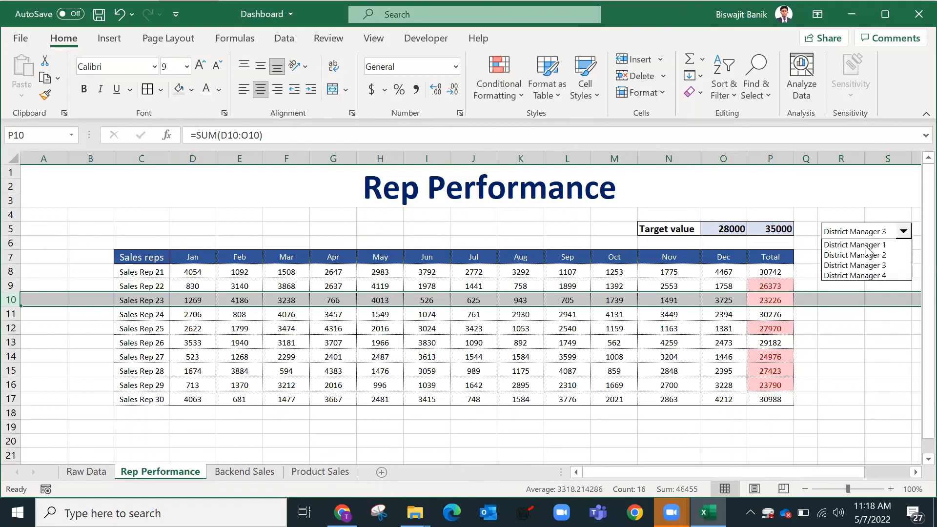
pyautogui.click(862, 254)
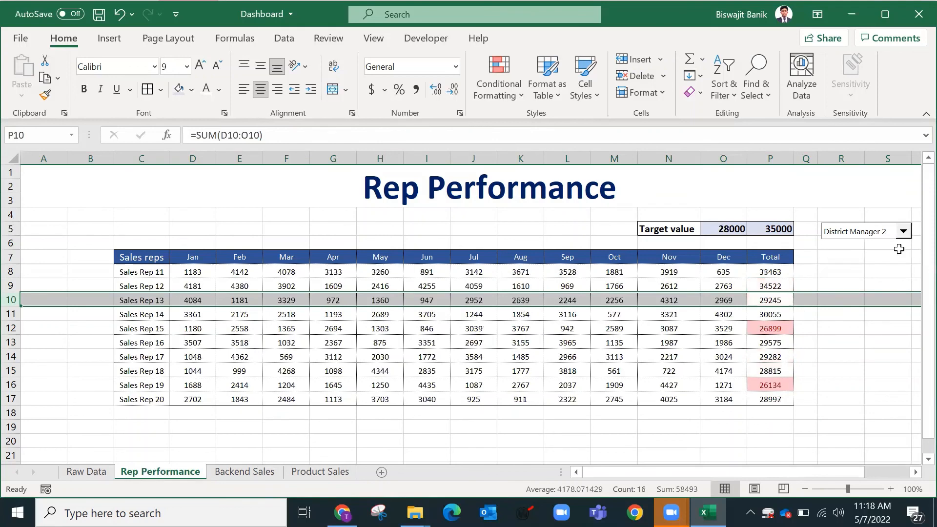
pyautogui.click(878, 238)
pyautogui.click(868, 263)
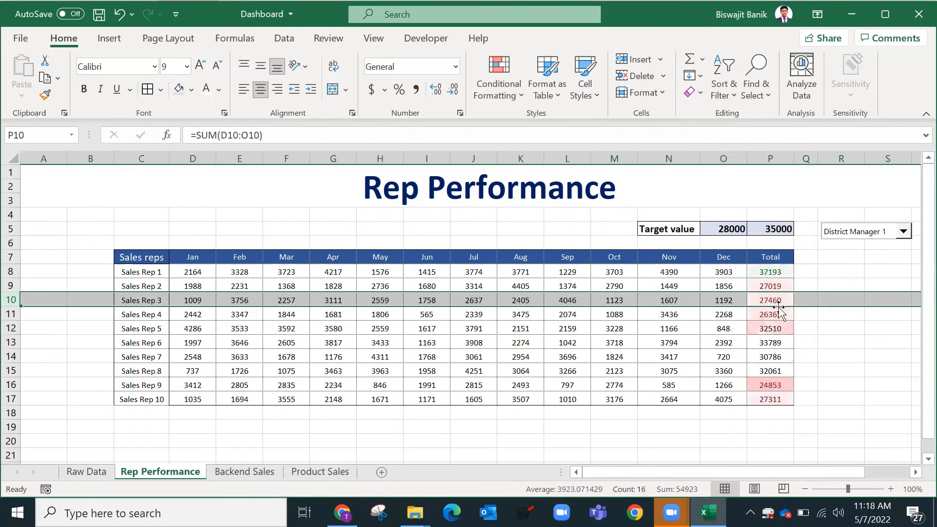